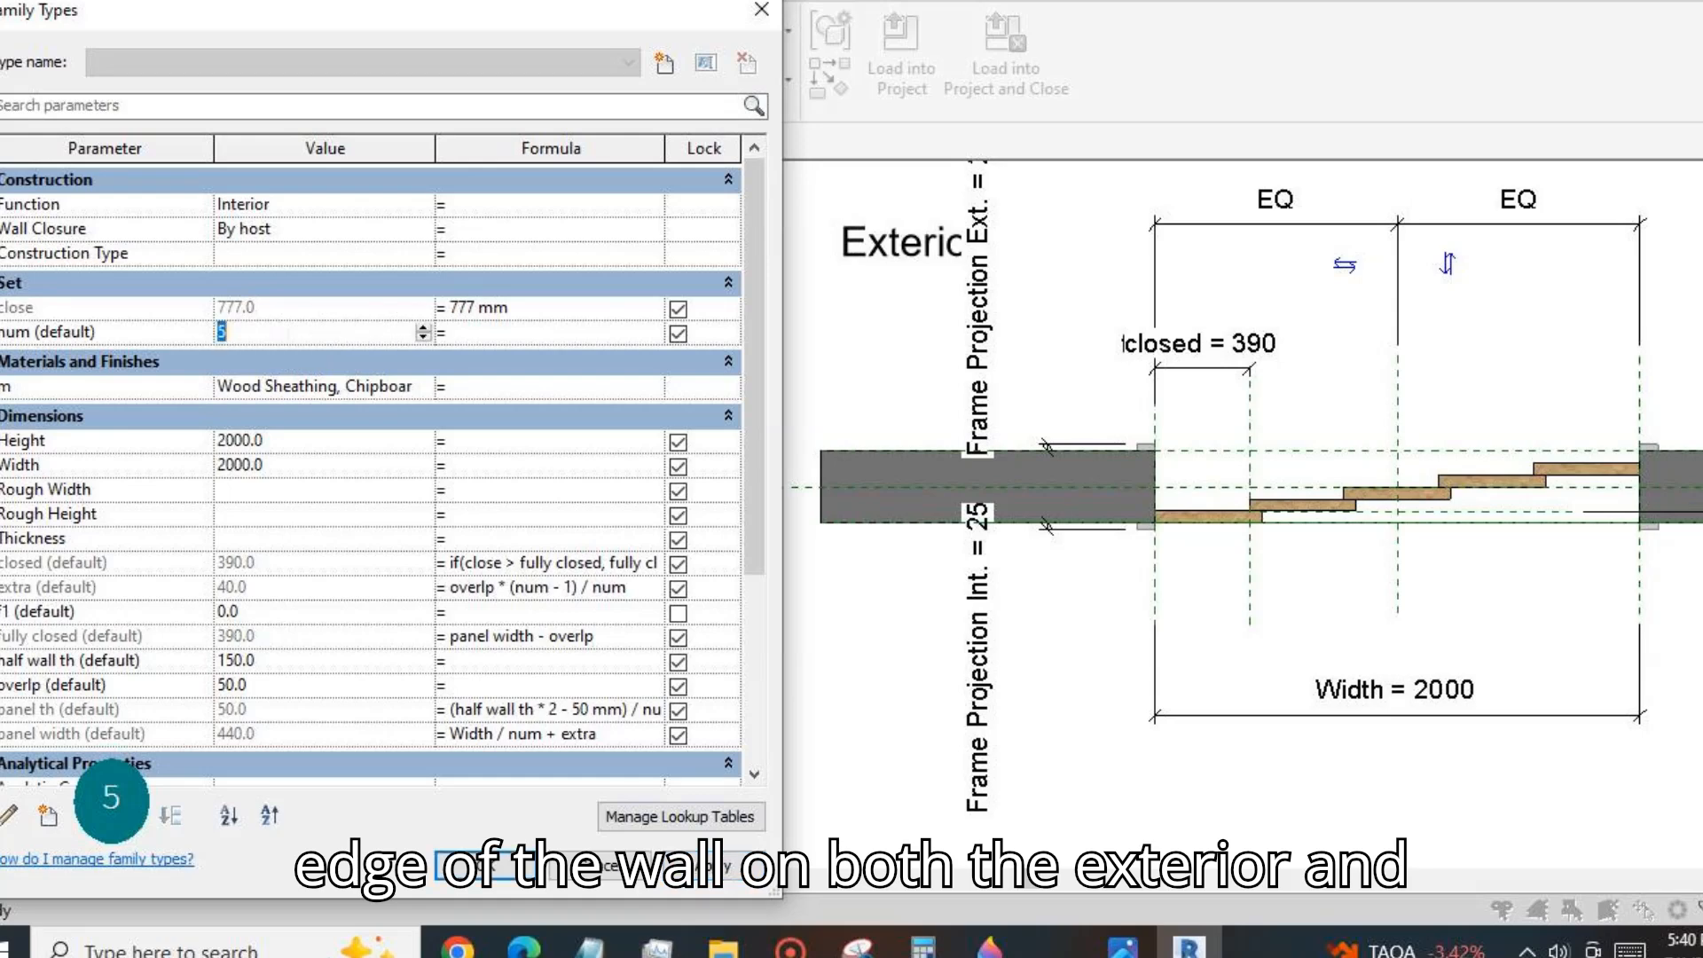
Set the num parameter to 2 and the close formula to 444 mm, applying each change to the sliding door.
{"action": "type", "text": "2"}
{"action": "left_click", "coordinate": [712, 865]}
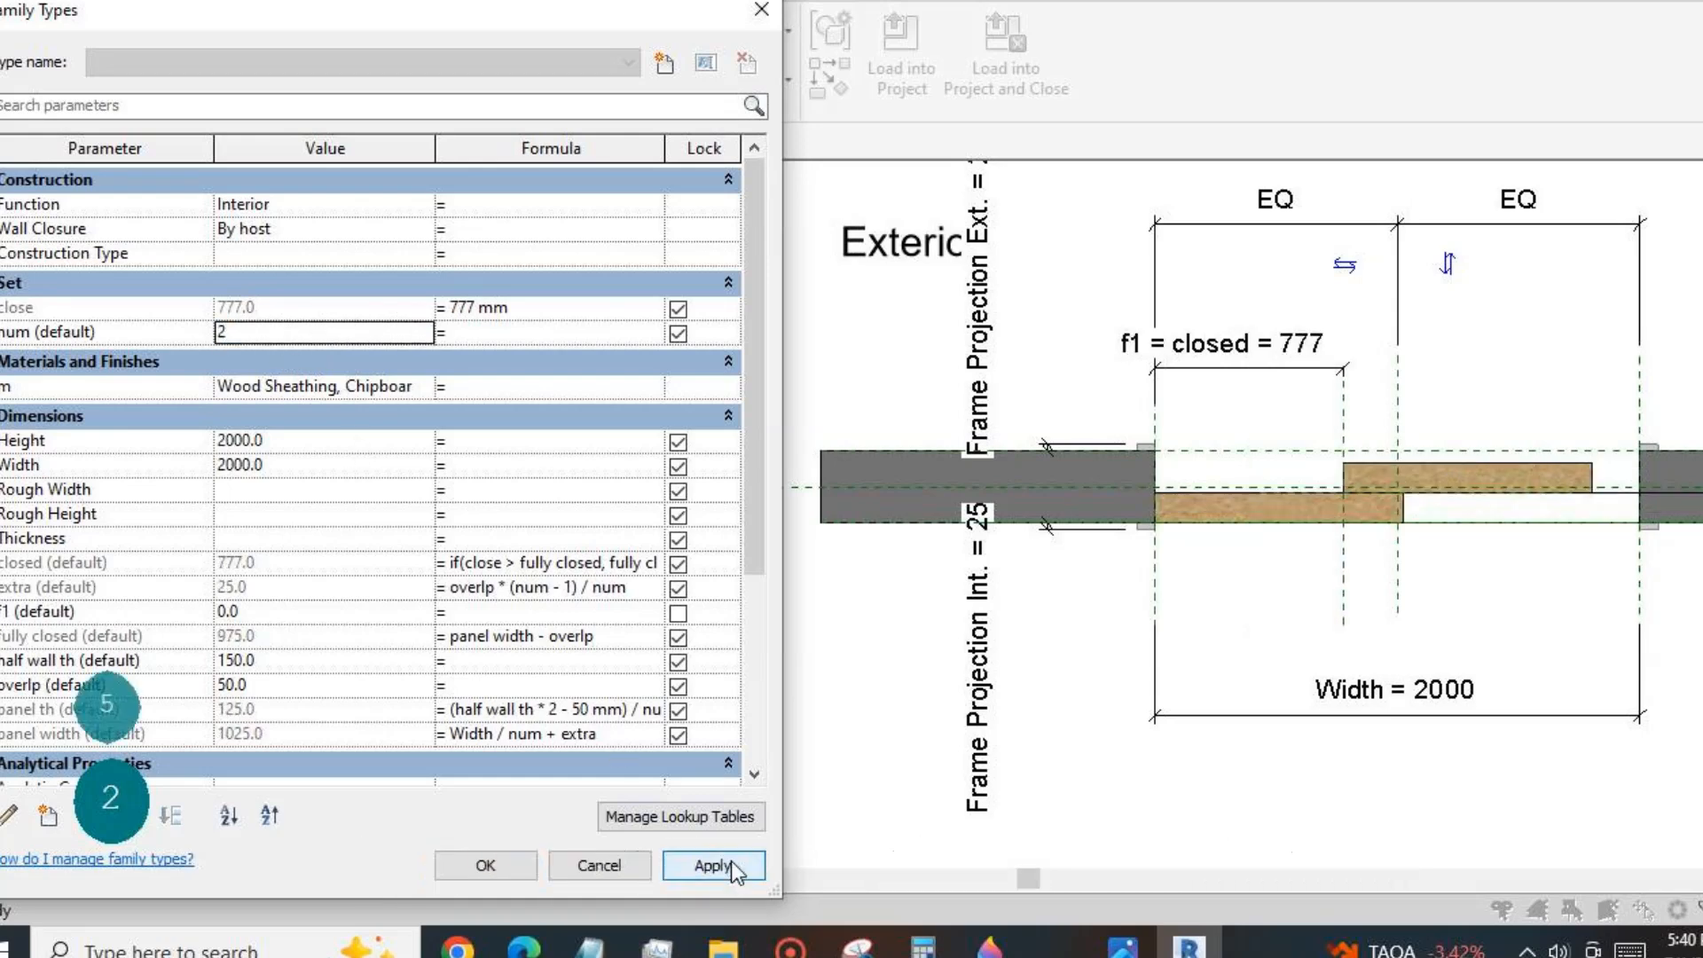
{"action": "left_click", "coordinate": [522, 310]}
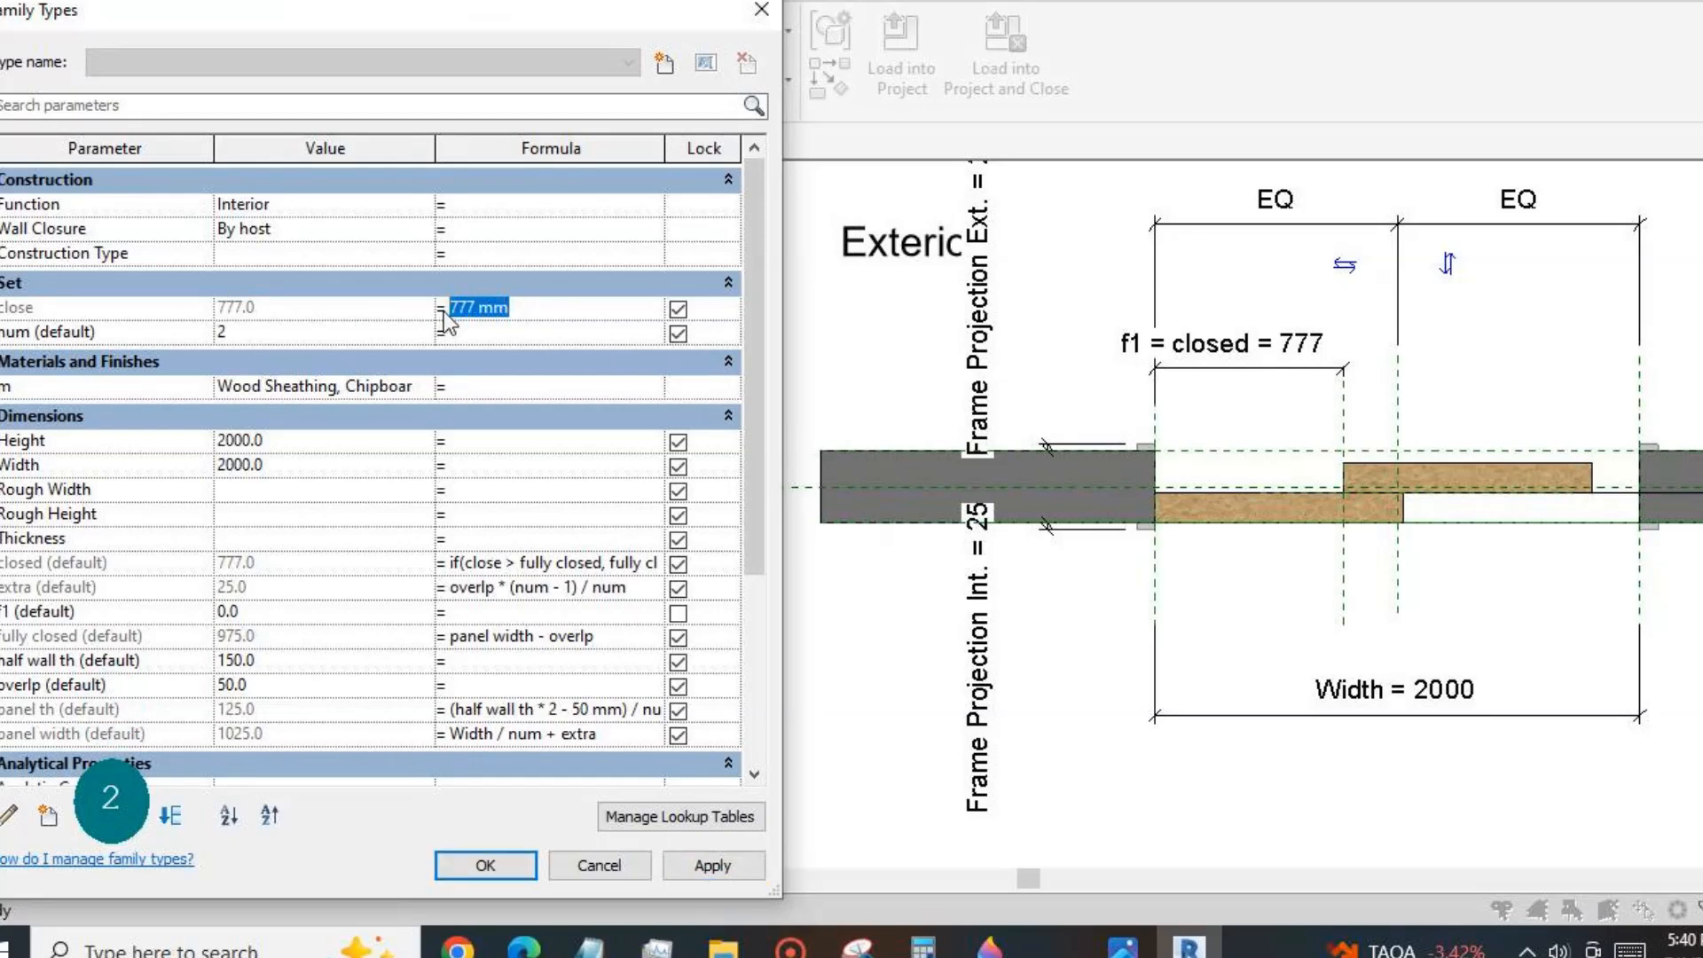
{"action": "type", "text": "444"}
{"action": "left_click", "coordinate": [713, 865]}
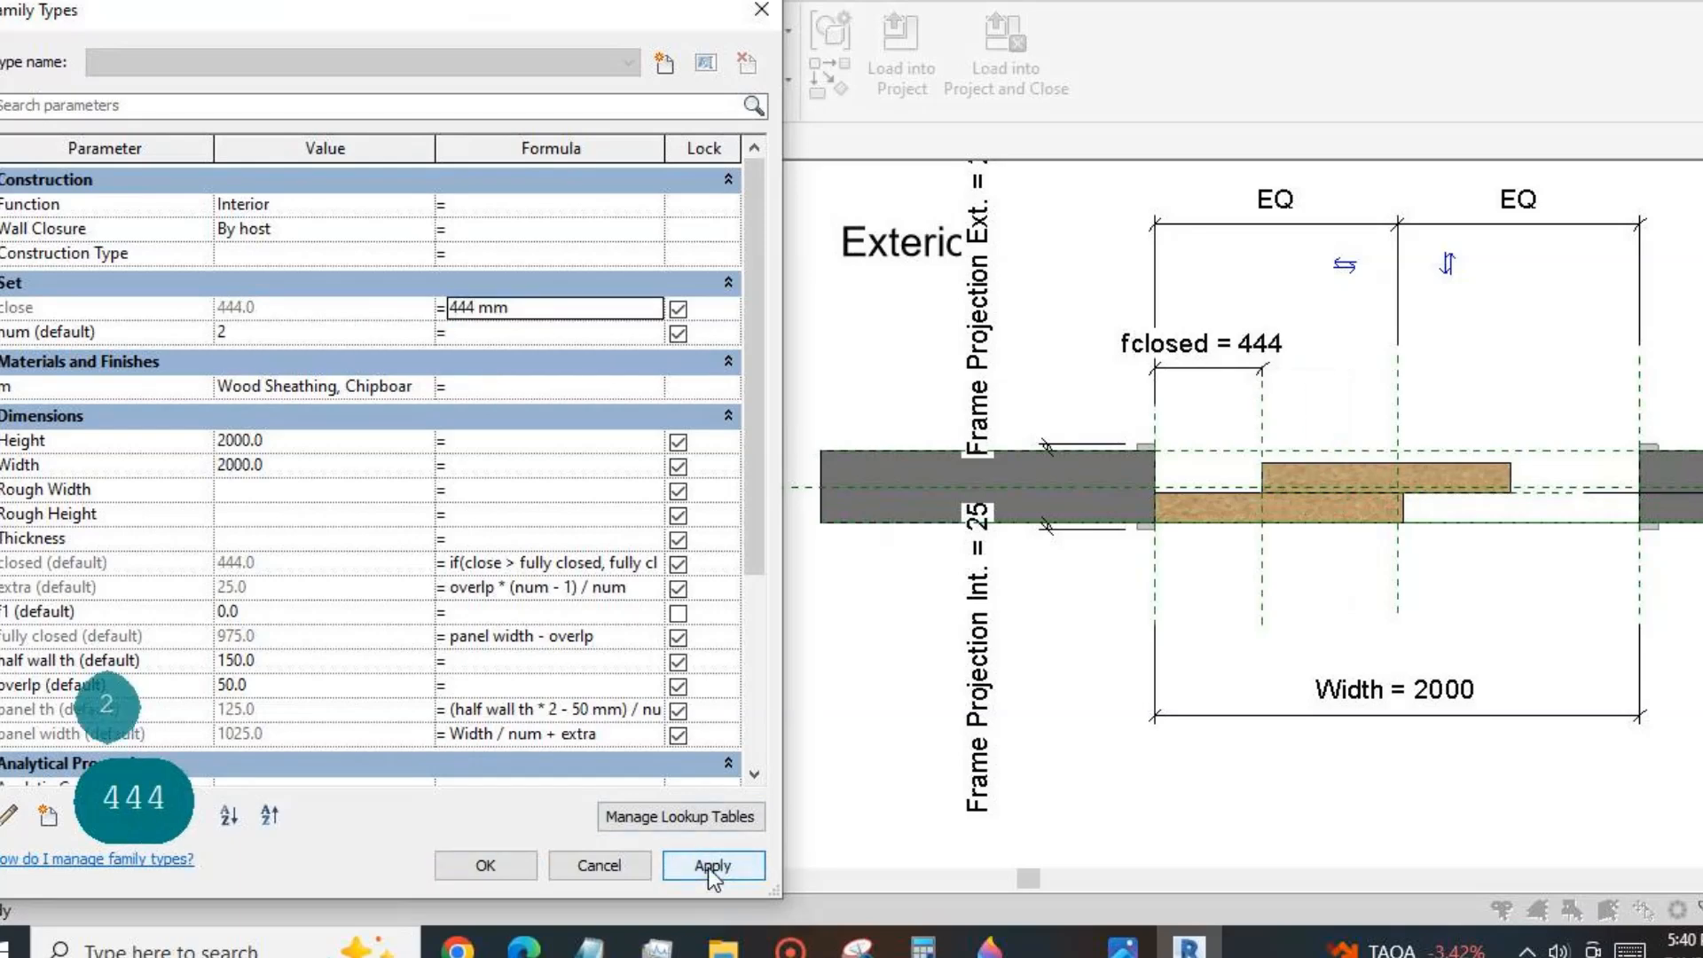
Test the door opening by applying close formula values of 300 mm and 22 mm.
{"action": "double_click", "coordinate": [542, 312]}
{"action": "type", "text": "300"}
{"action": "left_click", "coordinate": [712, 865]}
{"action": "left_click", "coordinate": [550, 312]}
{"action": "double_click", "coordinate": [550, 312]}
{"action": "type", "text": "22"}
{"action": "left_click", "coordinate": [712, 865]}
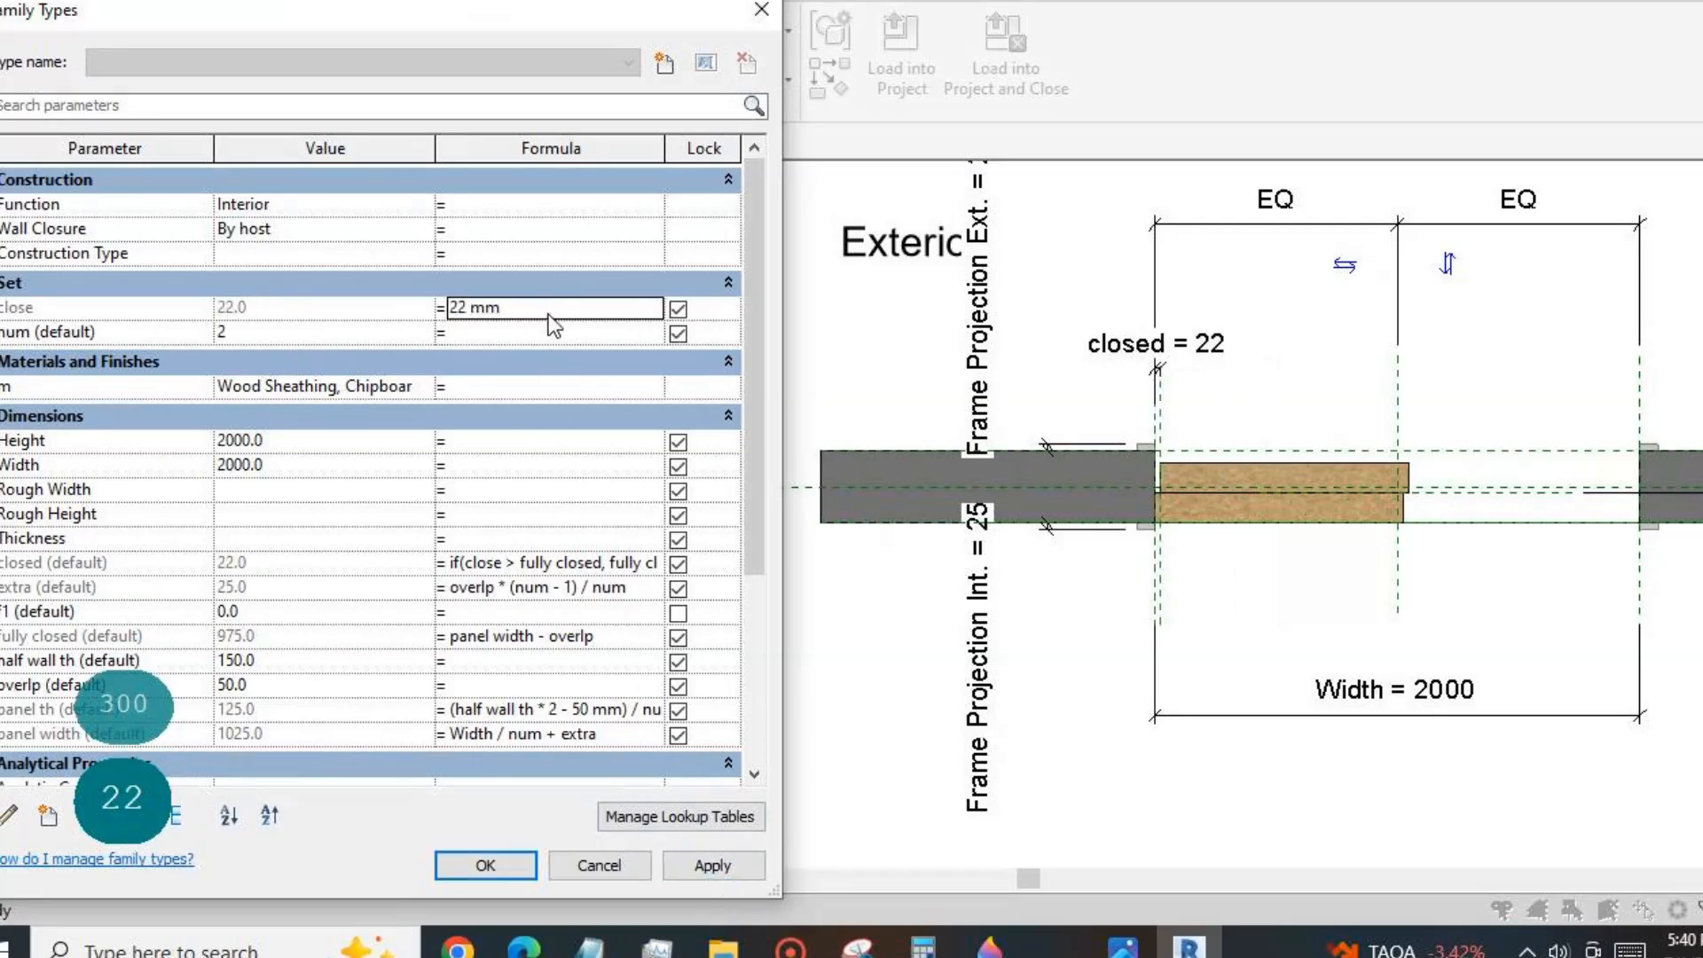
Test the door at small openings by applying close formula values of 0, 55 and 66 mm.
{"action": "double_click", "coordinate": [555, 312]}
{"action": "type", "text": "0"}
{"action": "left_click", "coordinate": [712, 865]}
{"action": "double_click", "coordinate": [542, 311]}
{"action": "type", "text": "55"}
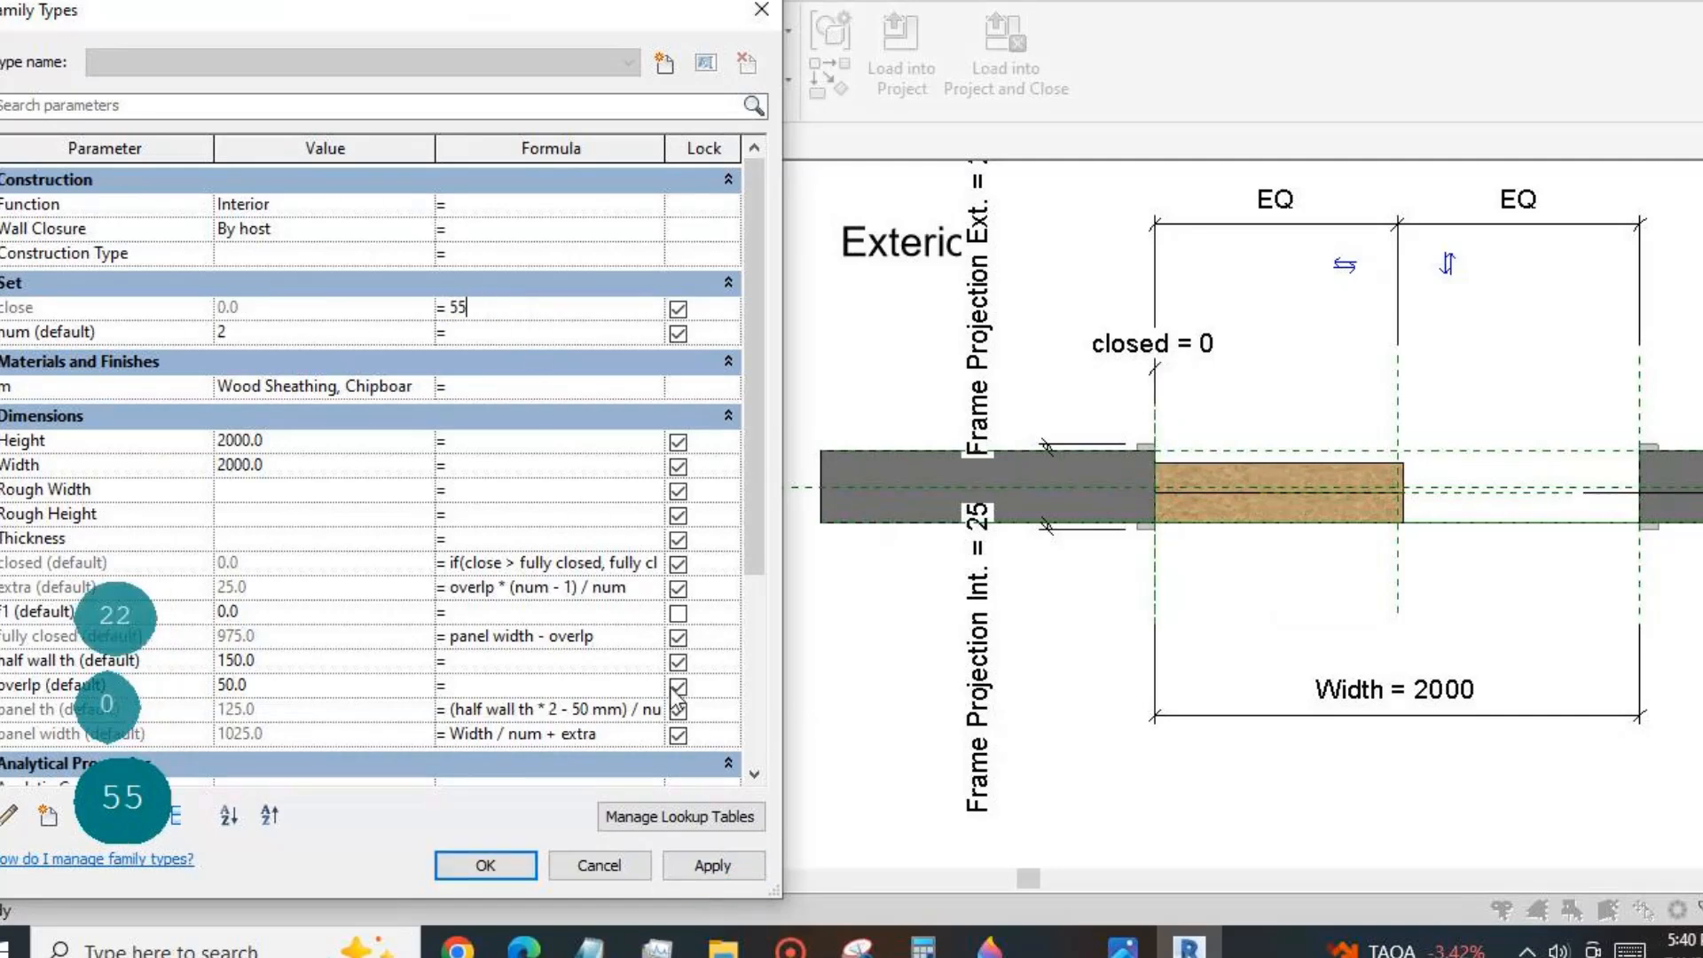
{"action": "left_click", "coordinate": [710, 865]}
{"action": "double_click", "coordinate": [542, 310]}
{"action": "type", "text": "66"}
{"action": "left_click", "coordinate": [707, 866]}
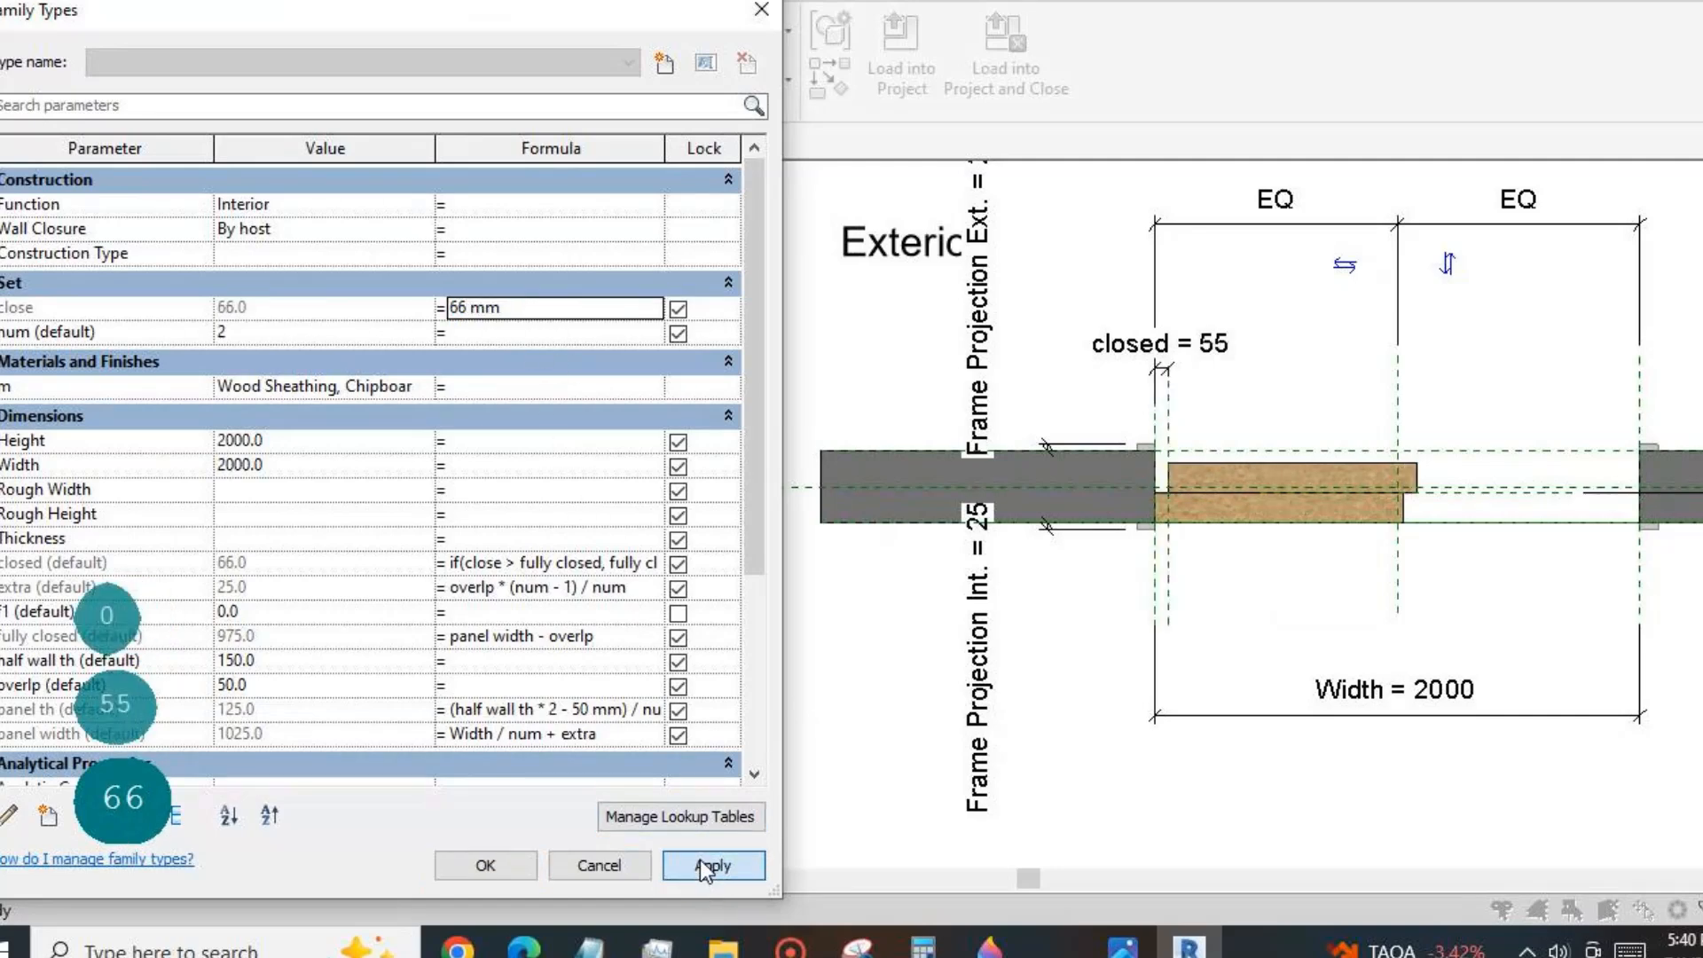
Test wider panel positions by applying close formula values of 444 mm and 888 mm.
{"action": "type", "text": "444"}
{"action": "left_click", "coordinate": [710, 865]}
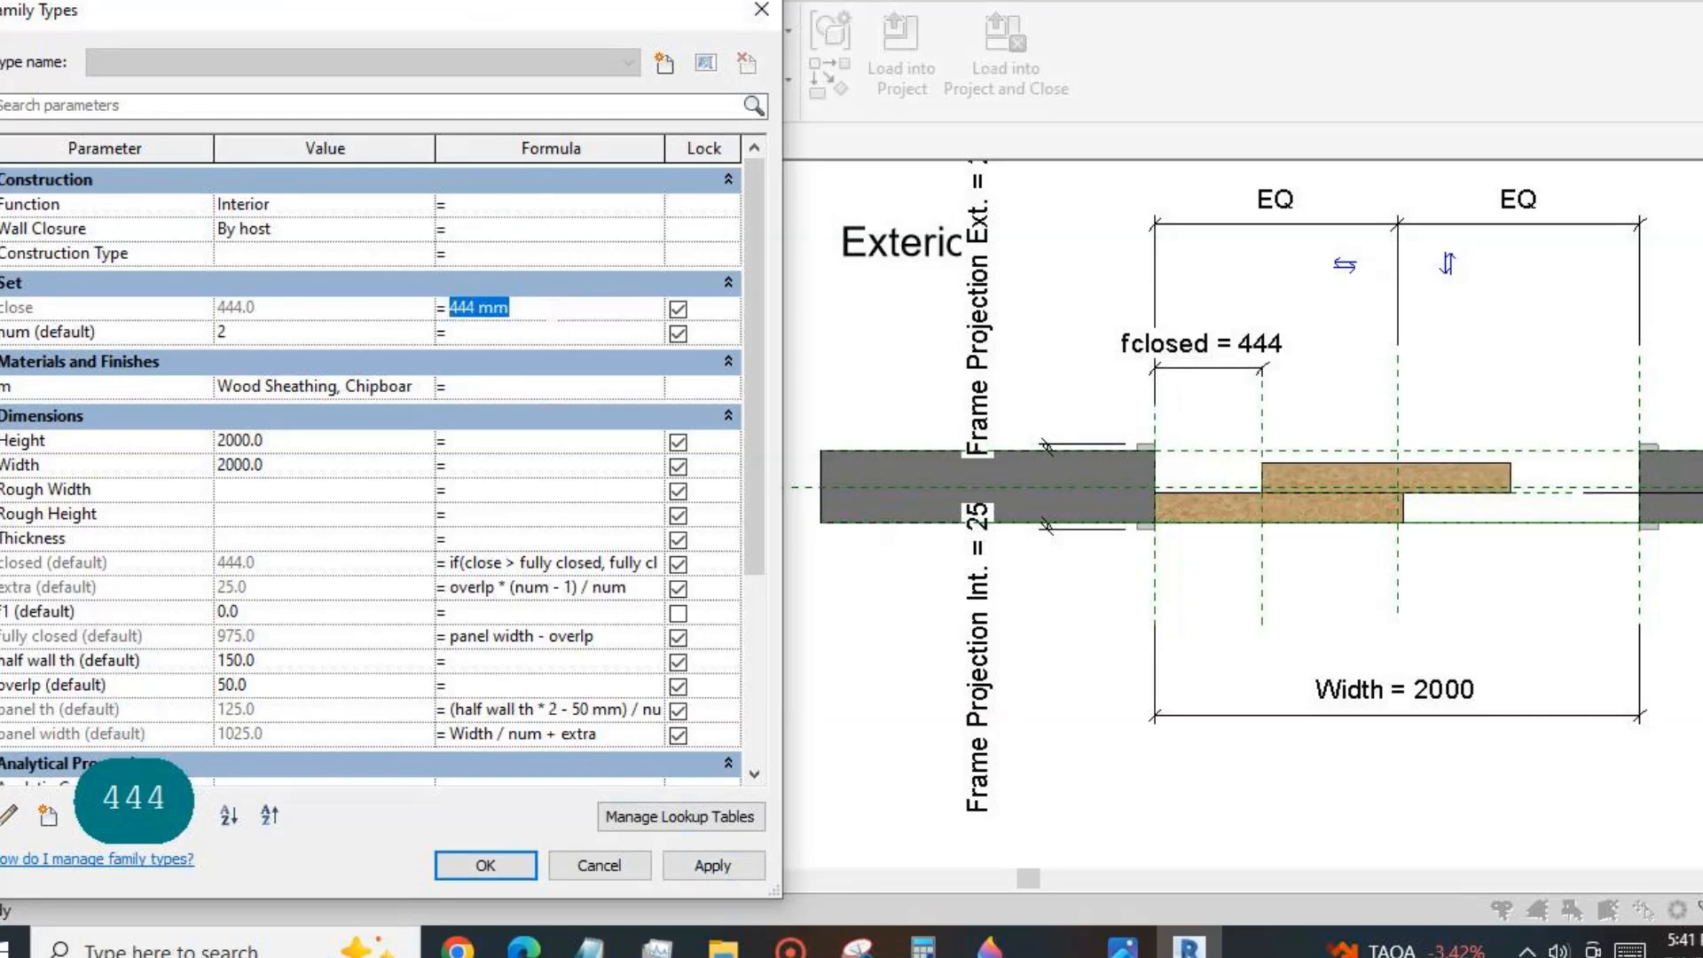
{"action": "type", "text": "888"}
{"action": "left_click", "coordinate": [710, 866]}
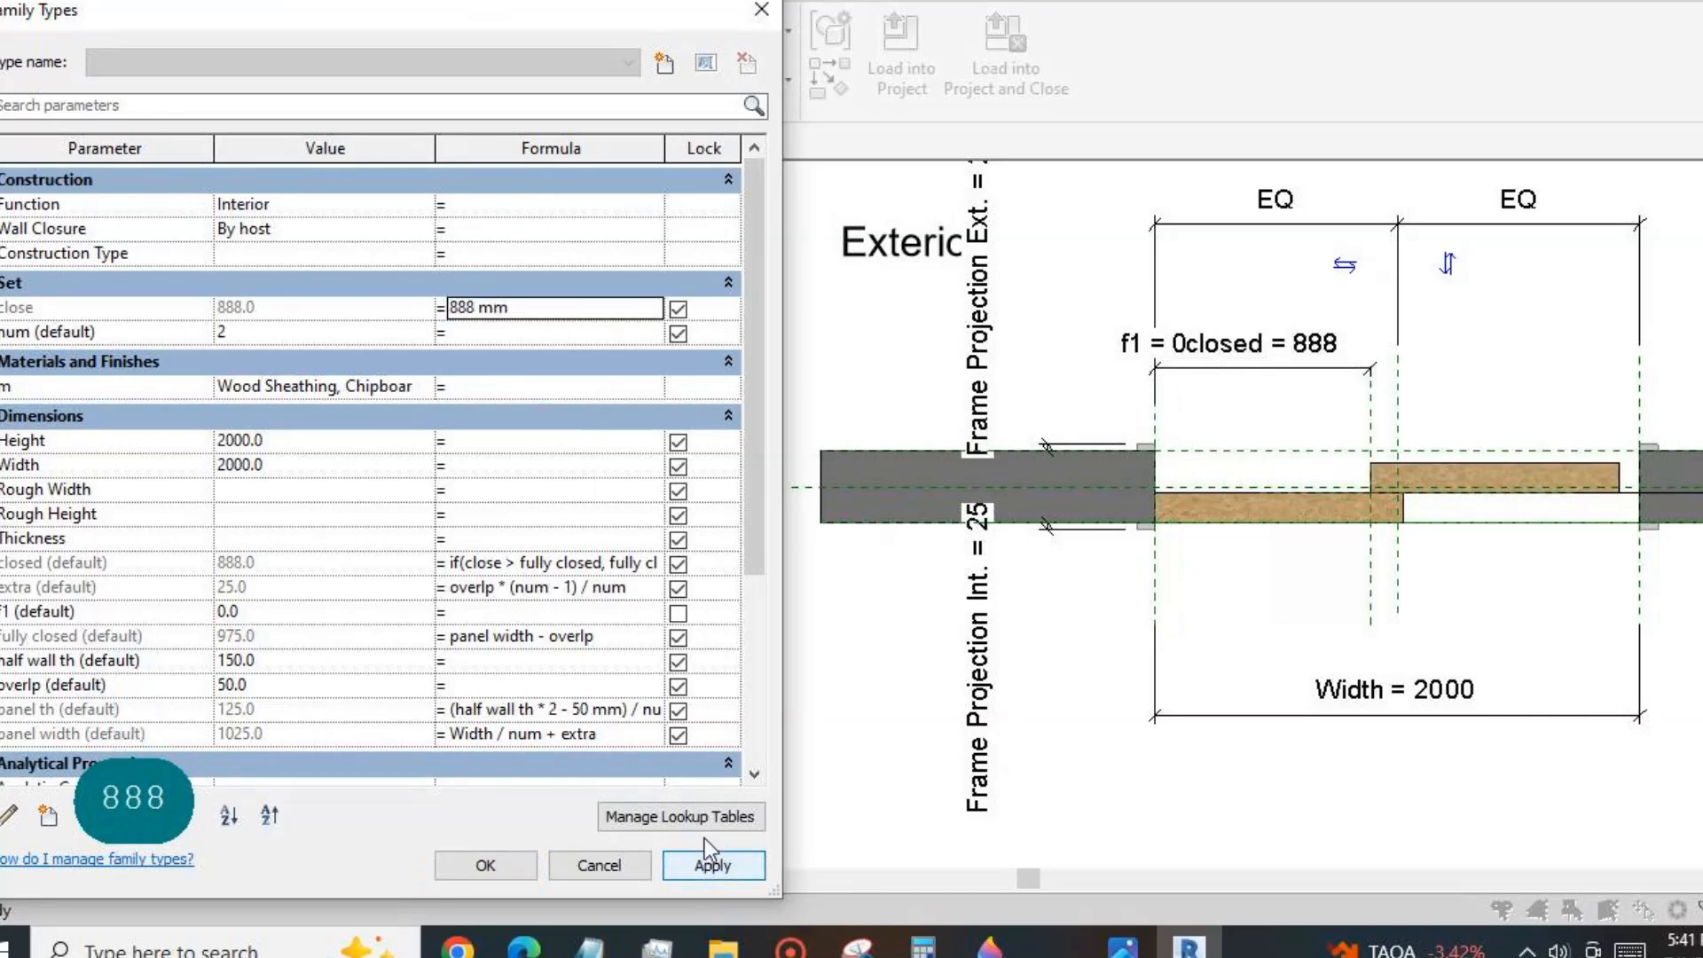
Apply a close formula value of 999 mm, followed by 1222 mm, to test the fully closed limit.
{"action": "type", "text": "999"}
{"action": "left_click", "coordinate": [709, 866]}
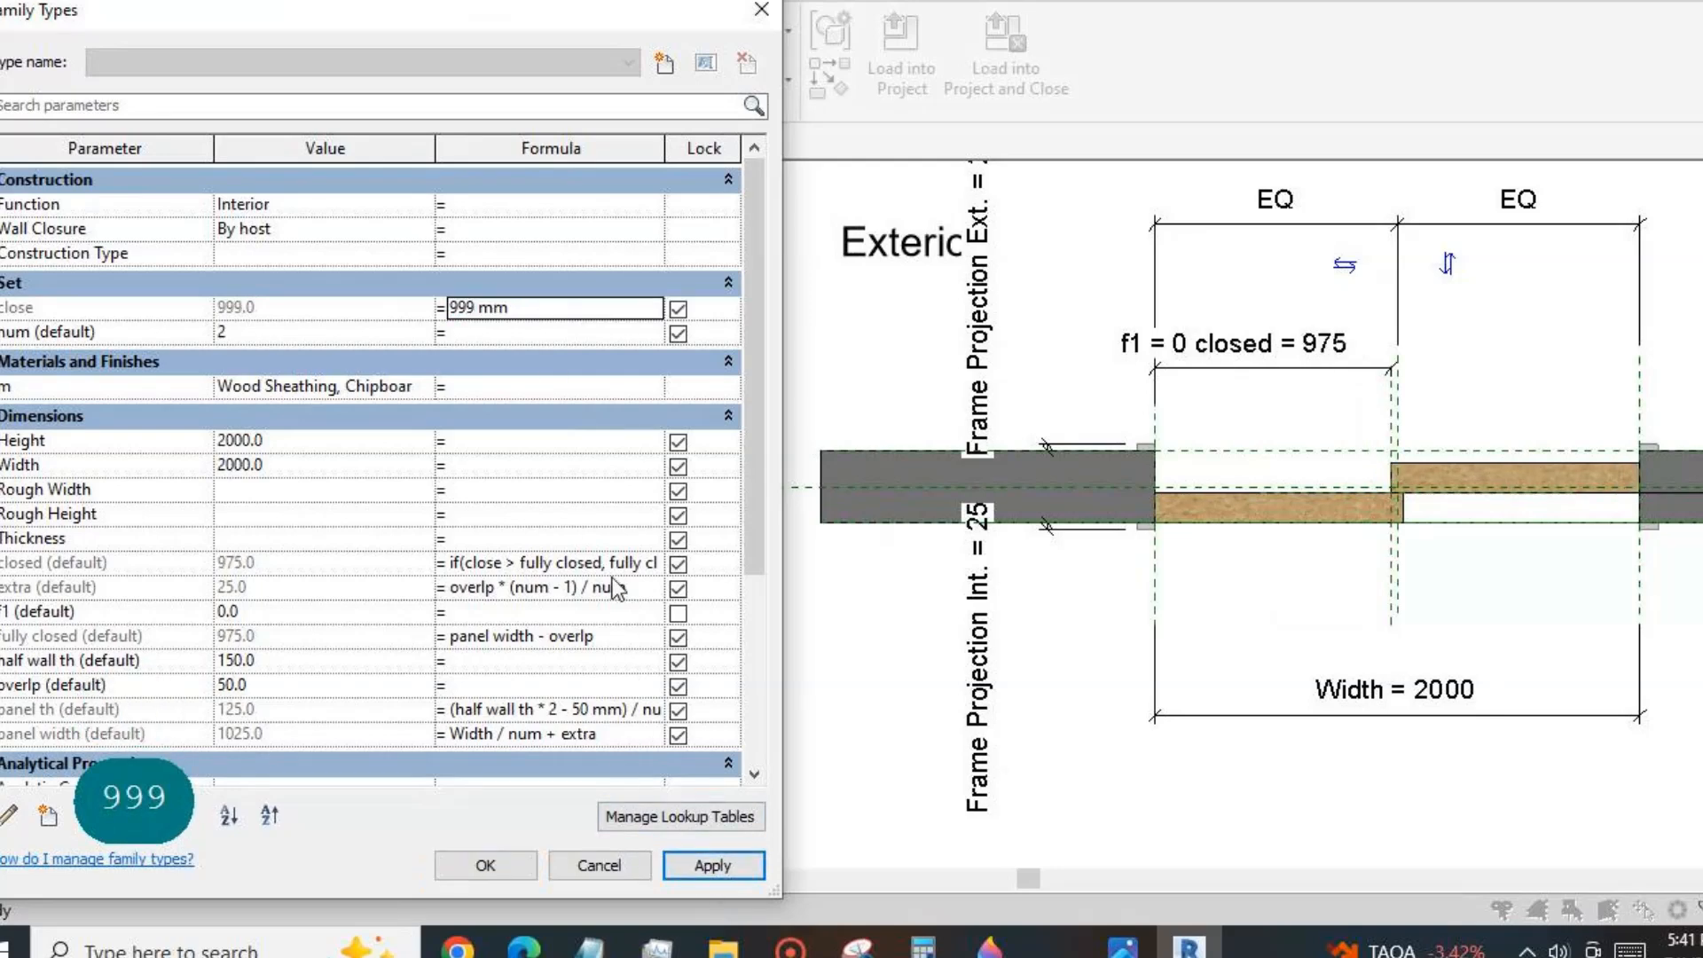
{"action": "type", "text": "1222"}
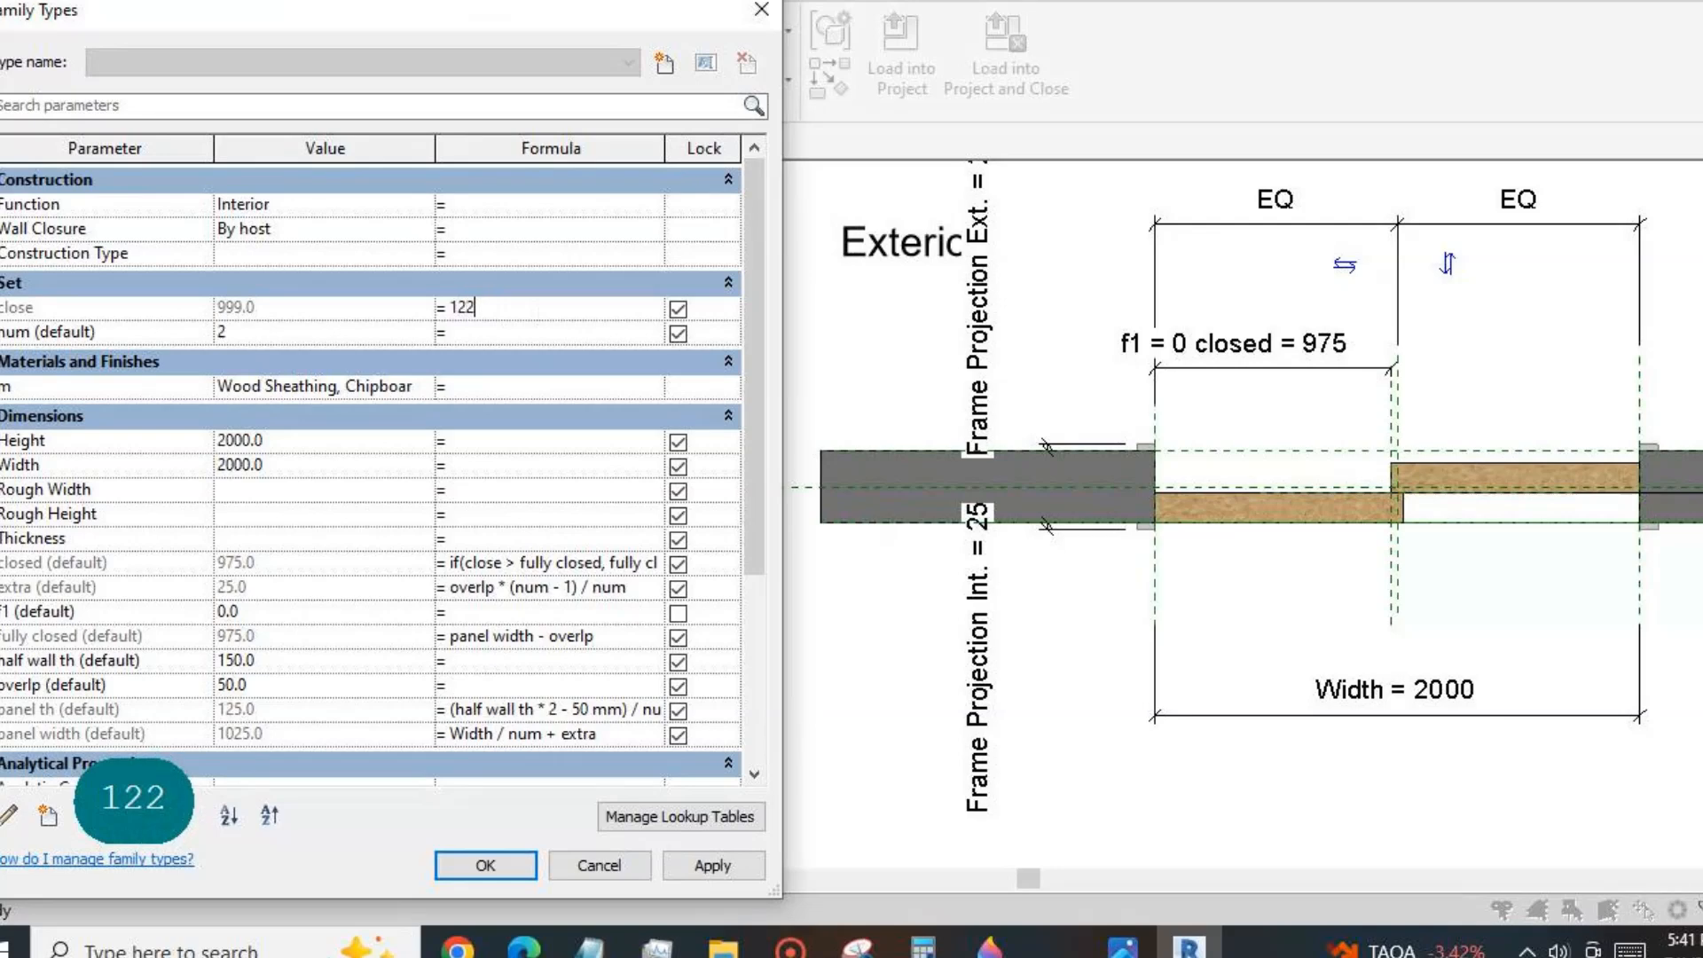
{"action": "left_click", "coordinate": [700, 869]}
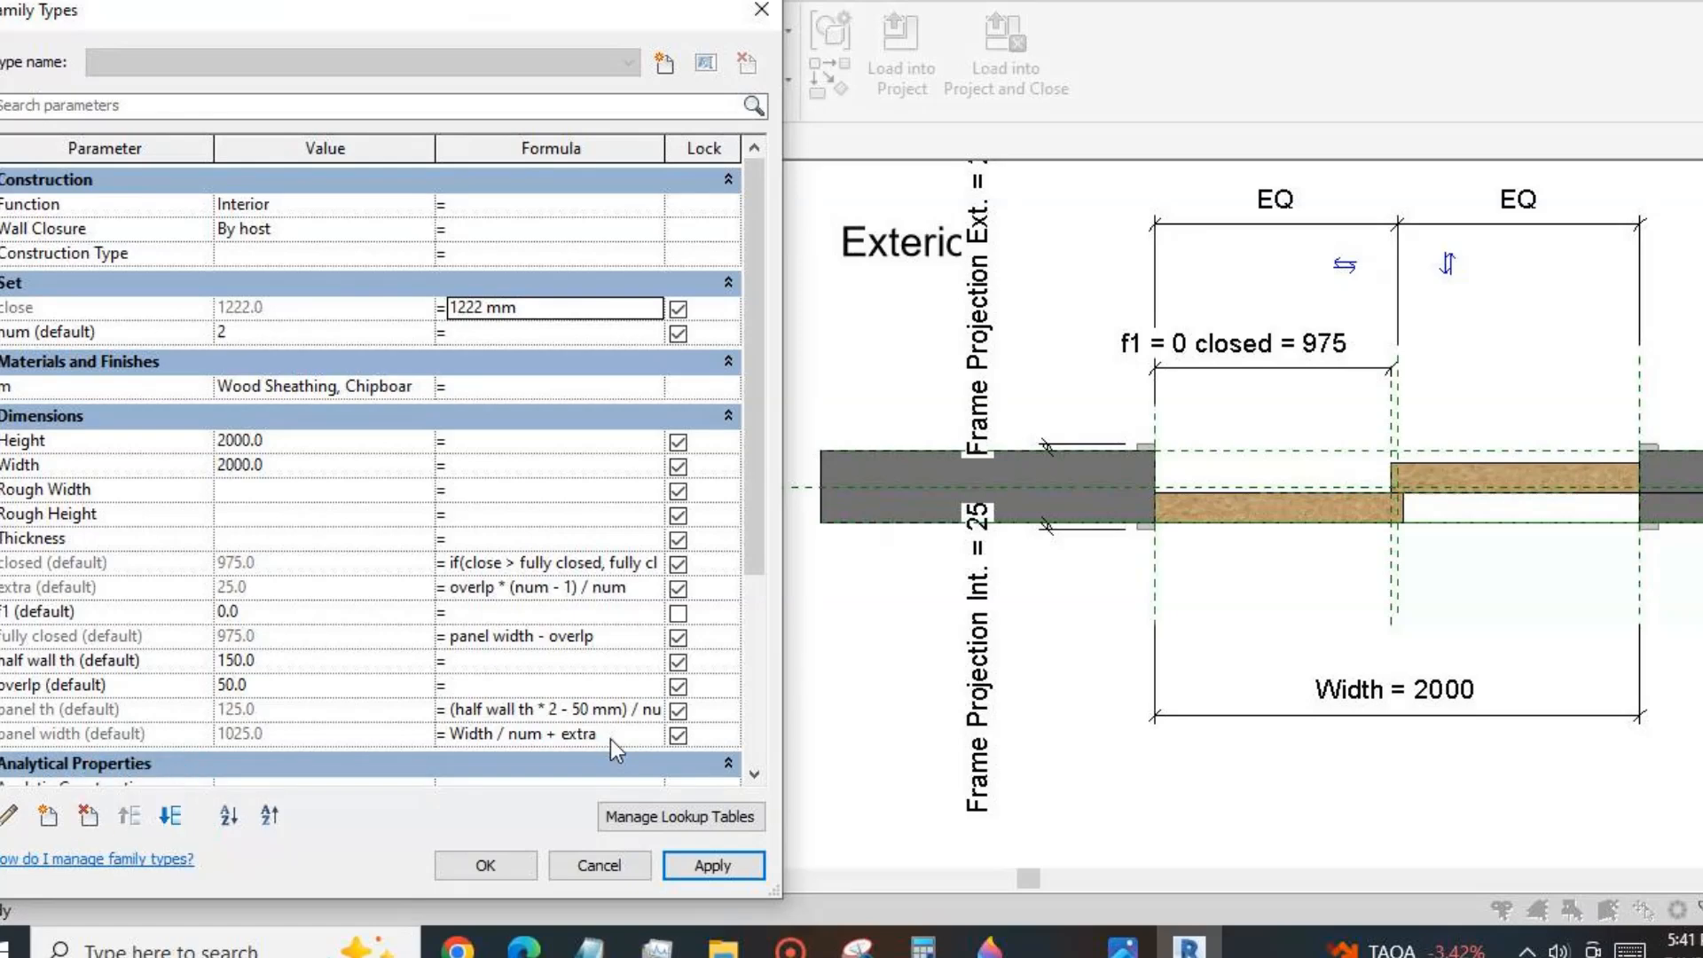
Narrow the Value column so the full formulas can be read, and accept the family types.
{"action": "left_click_drag", "start_coordinate": [435, 148], "coordinate": [304, 150]}
{"action": "left_click_drag", "start_coordinate": [535, 148], "coordinate": [621, 157]}
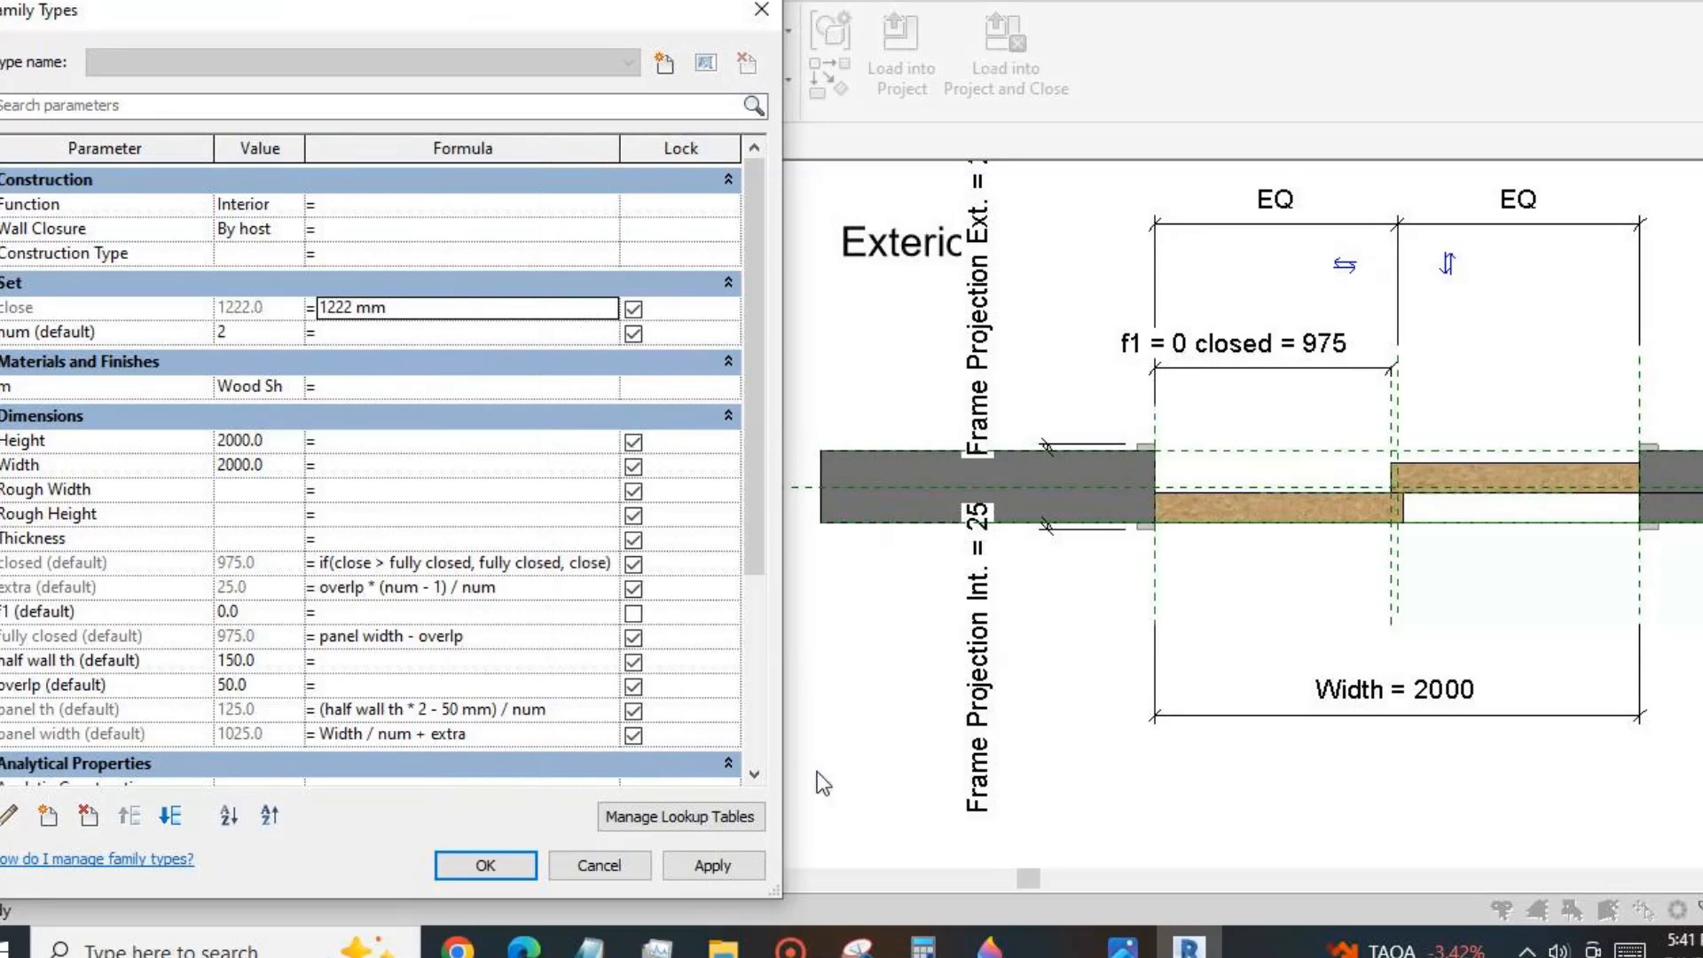
{"action": "left_click", "coordinate": [502, 877]}
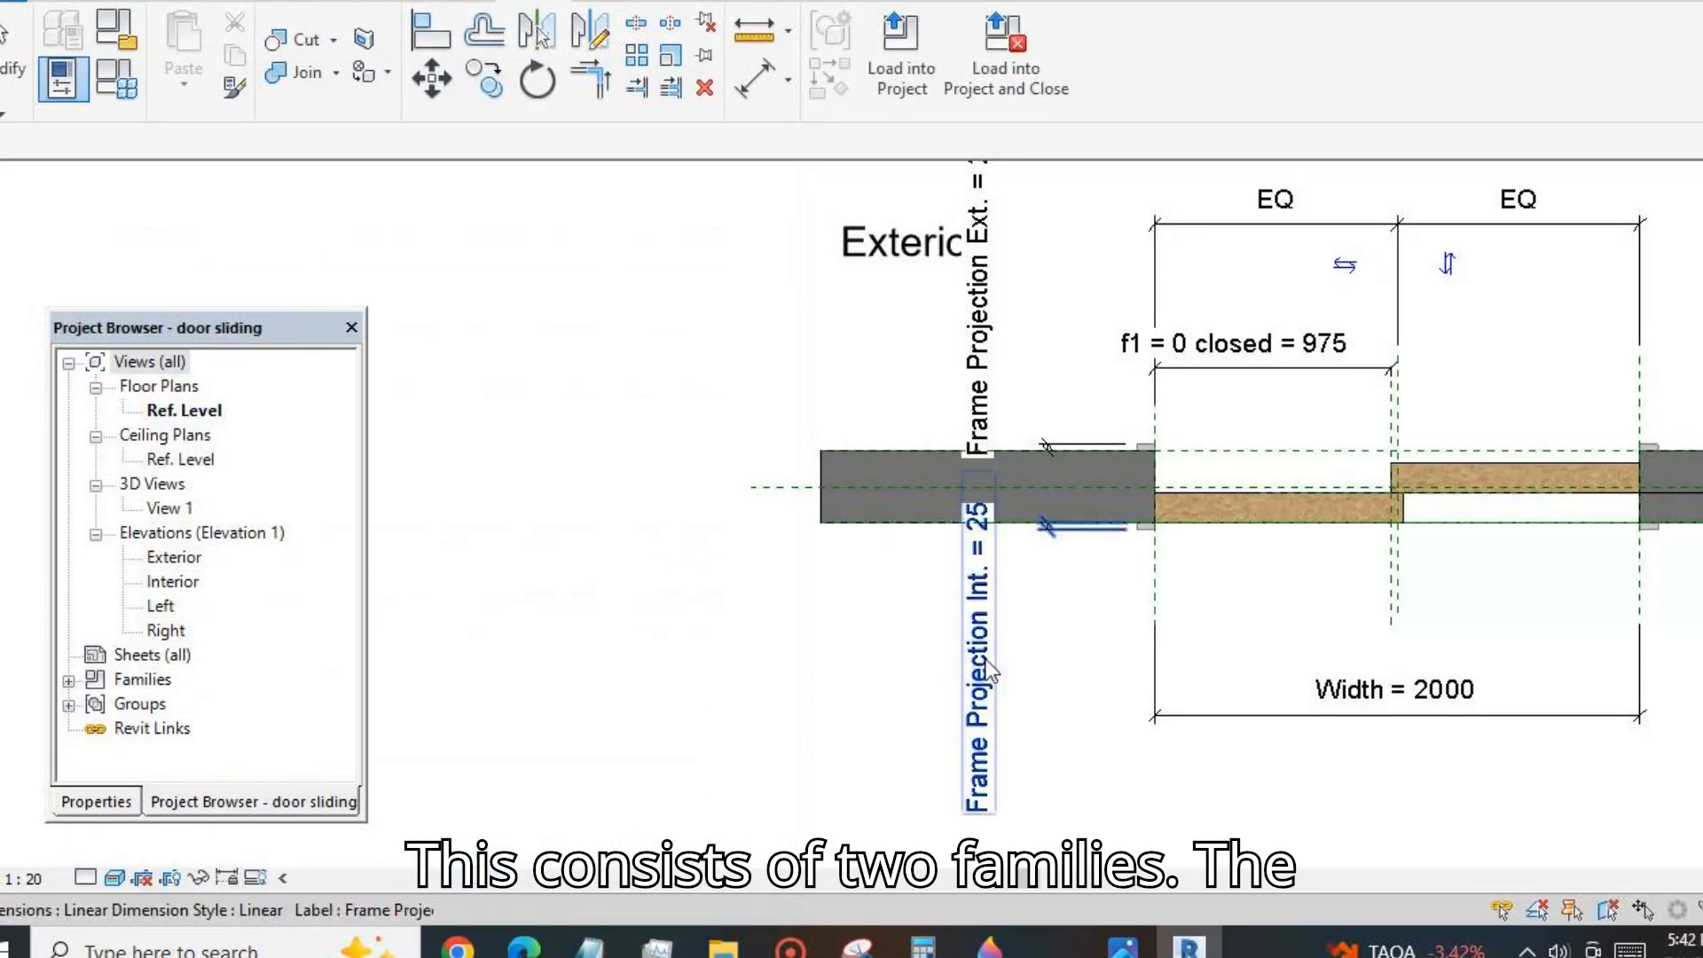
Edit the group of the lower door panel in the plan and open its nested panel family for editing.
{"action": "left_click", "coordinate": [1202, 519]}
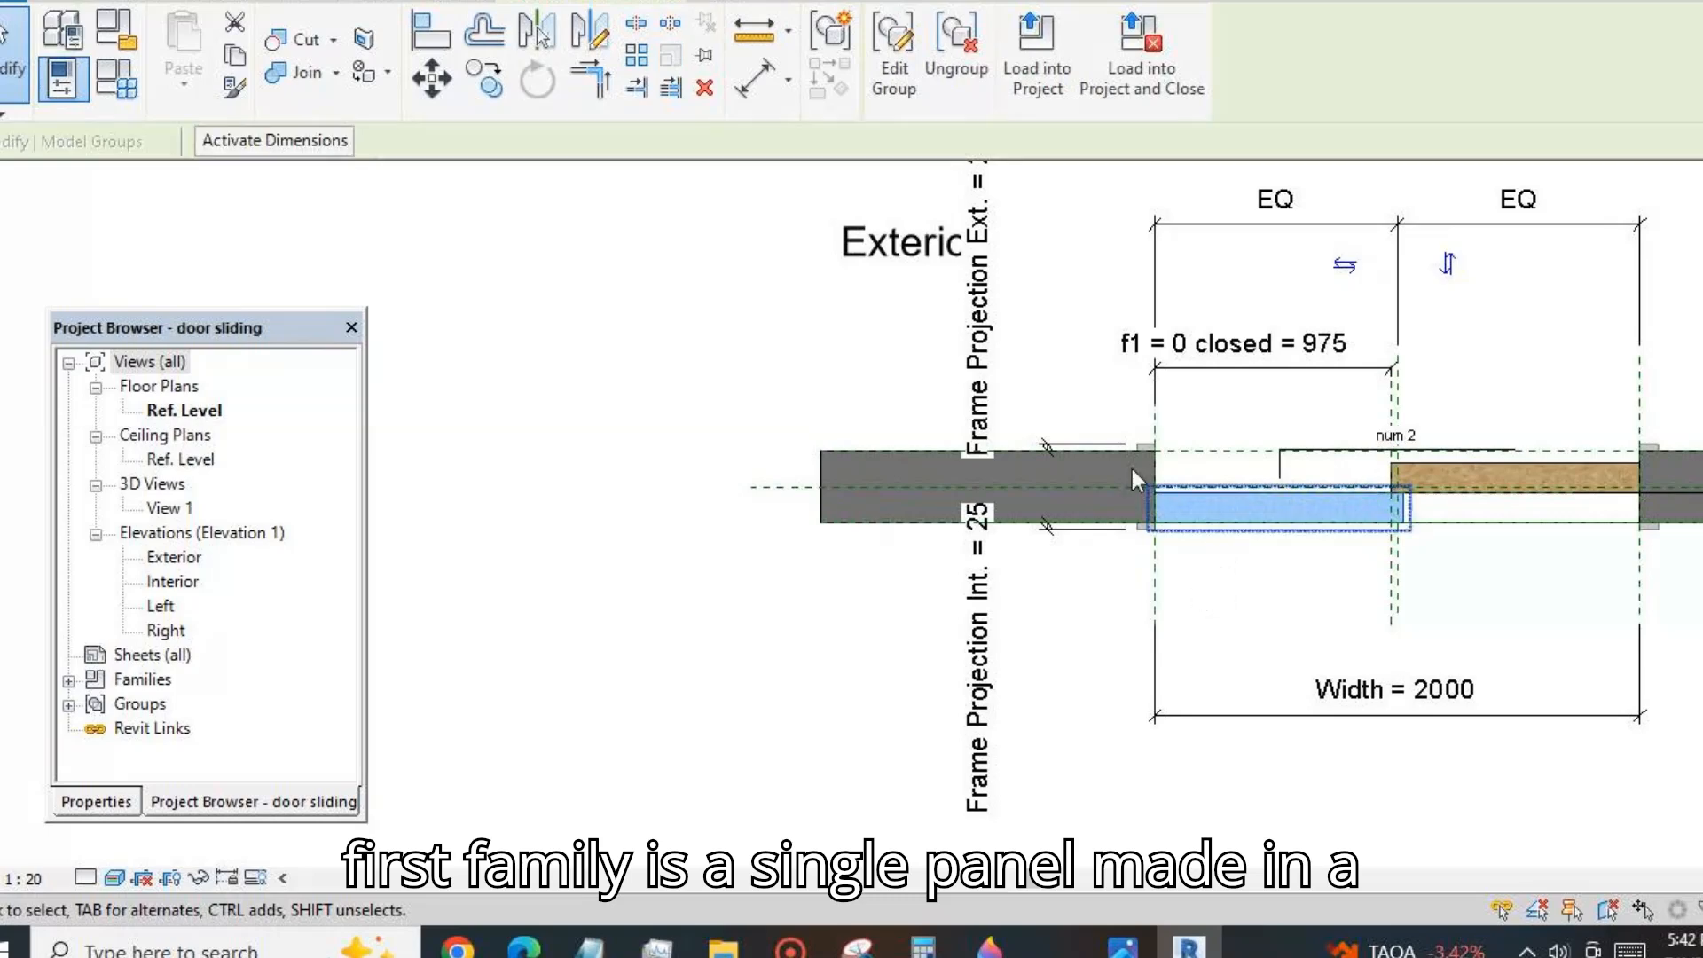
{"action": "left_click", "coordinate": [893, 53]}
{"action": "left_click", "coordinate": [1179, 502]}
{"action": "left_click", "coordinate": [895, 75]}
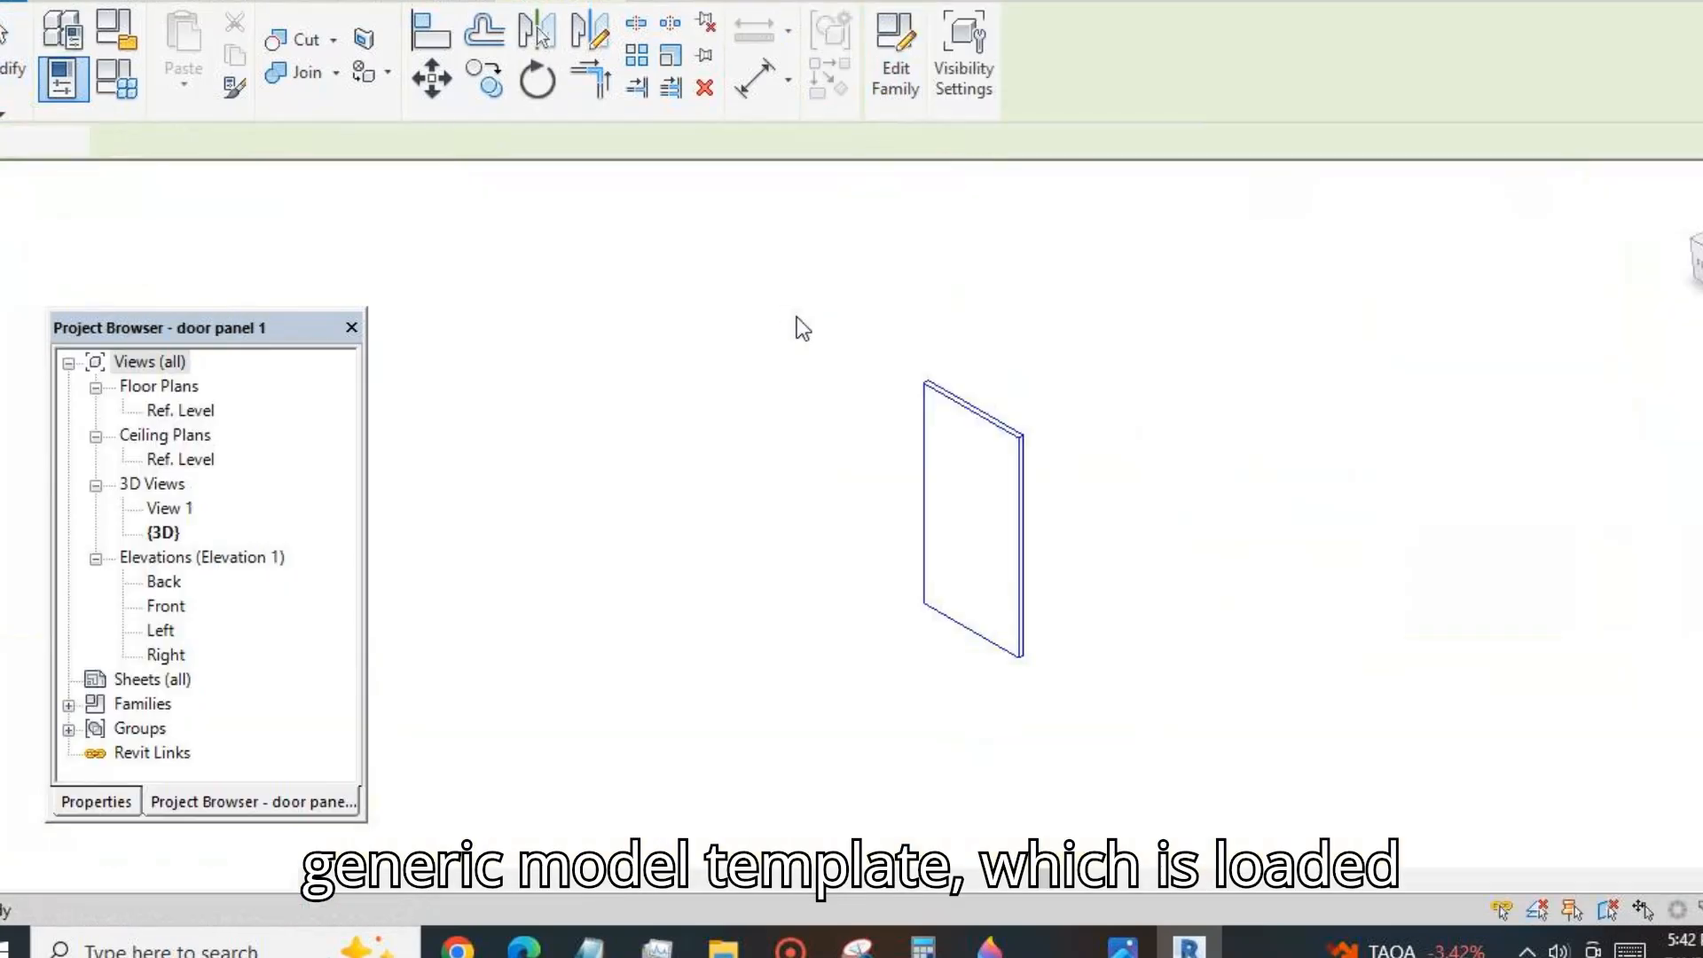
Examine the single door panel in 3D from another angle with a solid-surface visual style.
{"action": "left_click_drag", "start_coordinate": [1139, 724], "coordinate": [1065, 737], "text": "shift"}
{"action": "left_click", "coordinate": [117, 882]}
{"action": "left_click", "coordinate": [186, 822]}
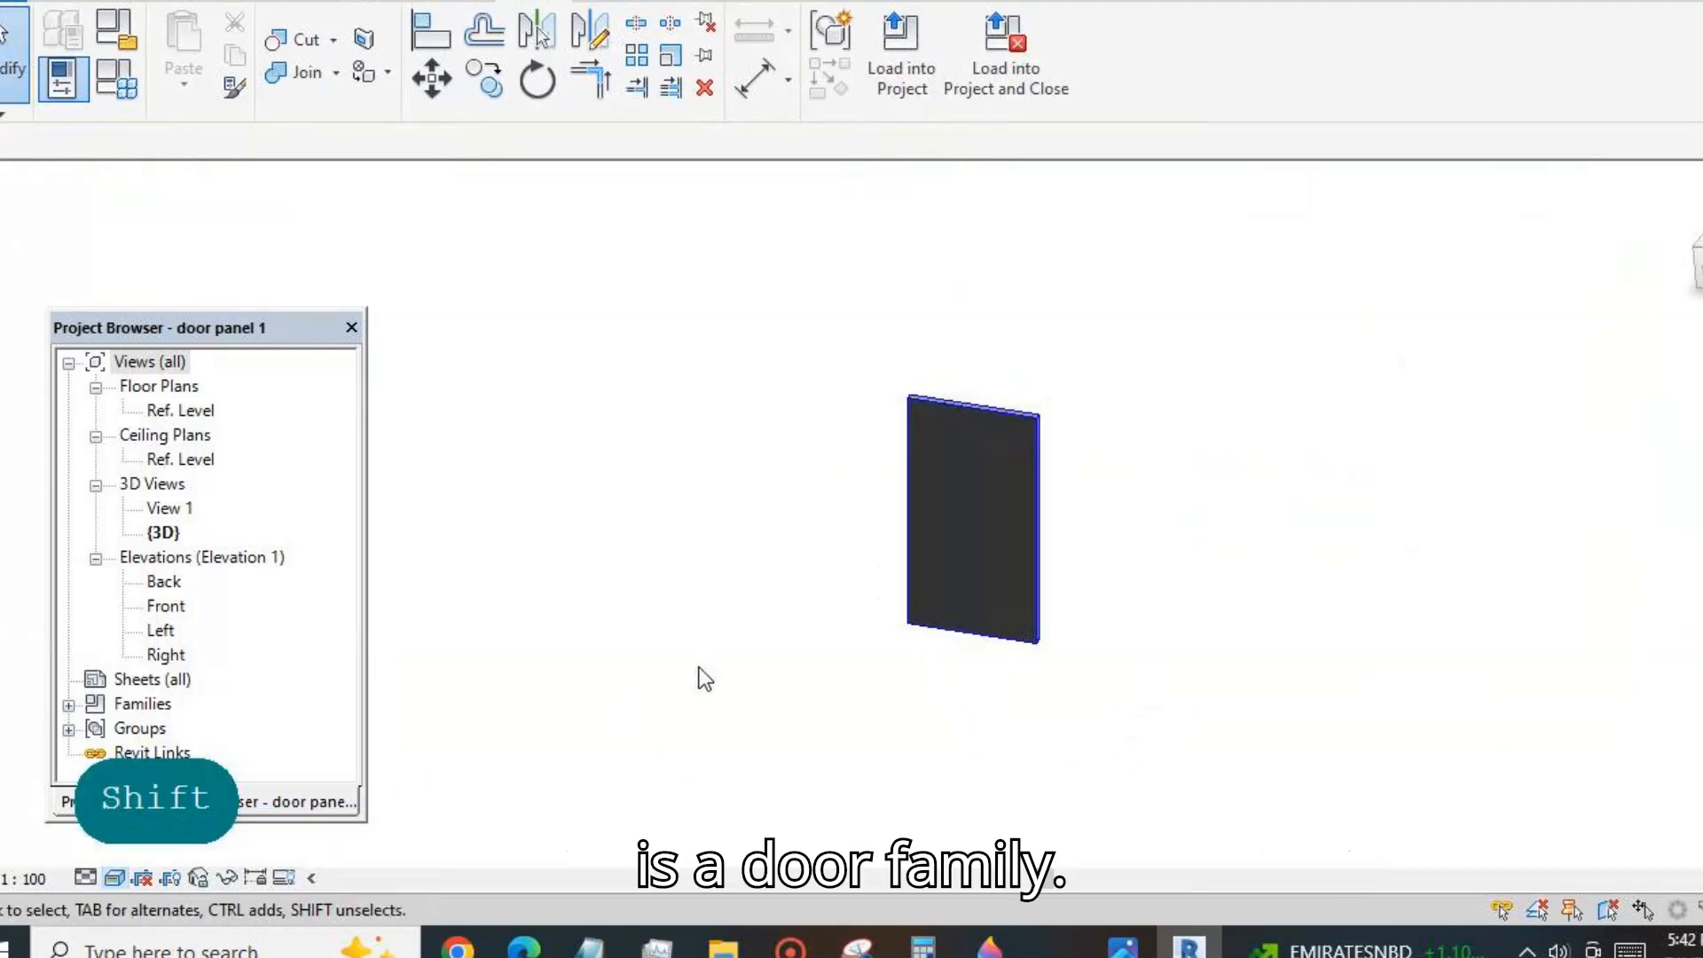
Load the door panel family back into the door sliding family and cancel the group edit.
{"action": "left_click", "coordinate": [900, 59]}
{"action": "left_click", "coordinate": [1129, 655]}
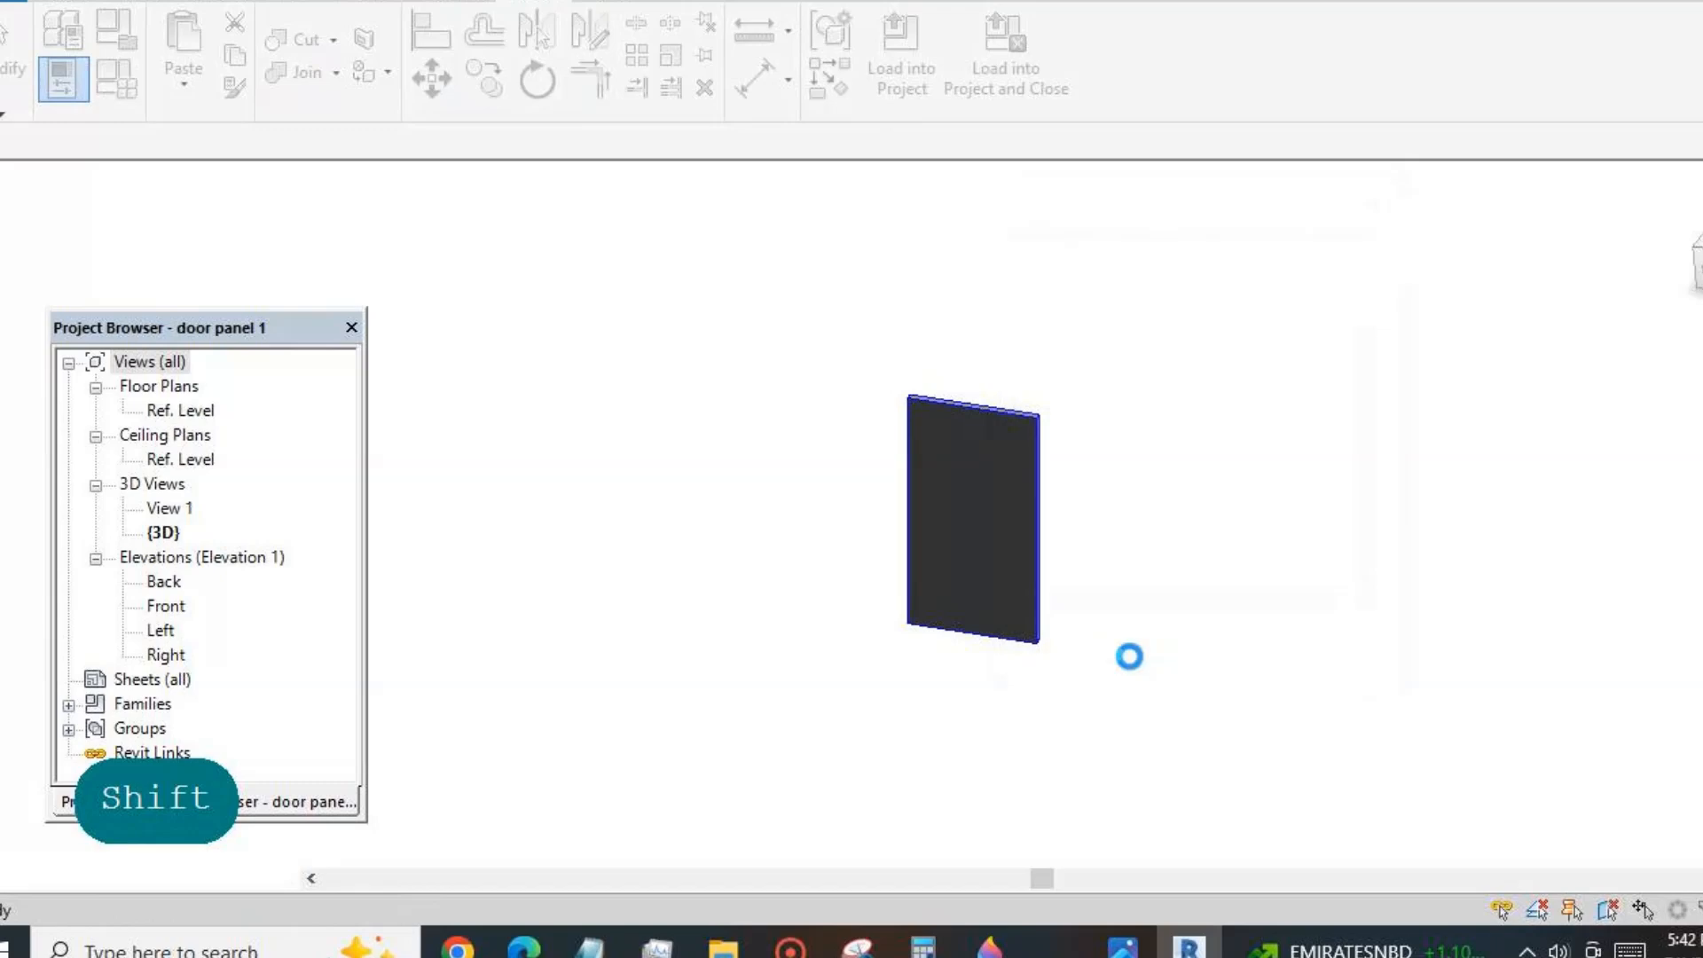
{"action": "left_click", "coordinate": [919, 365]}
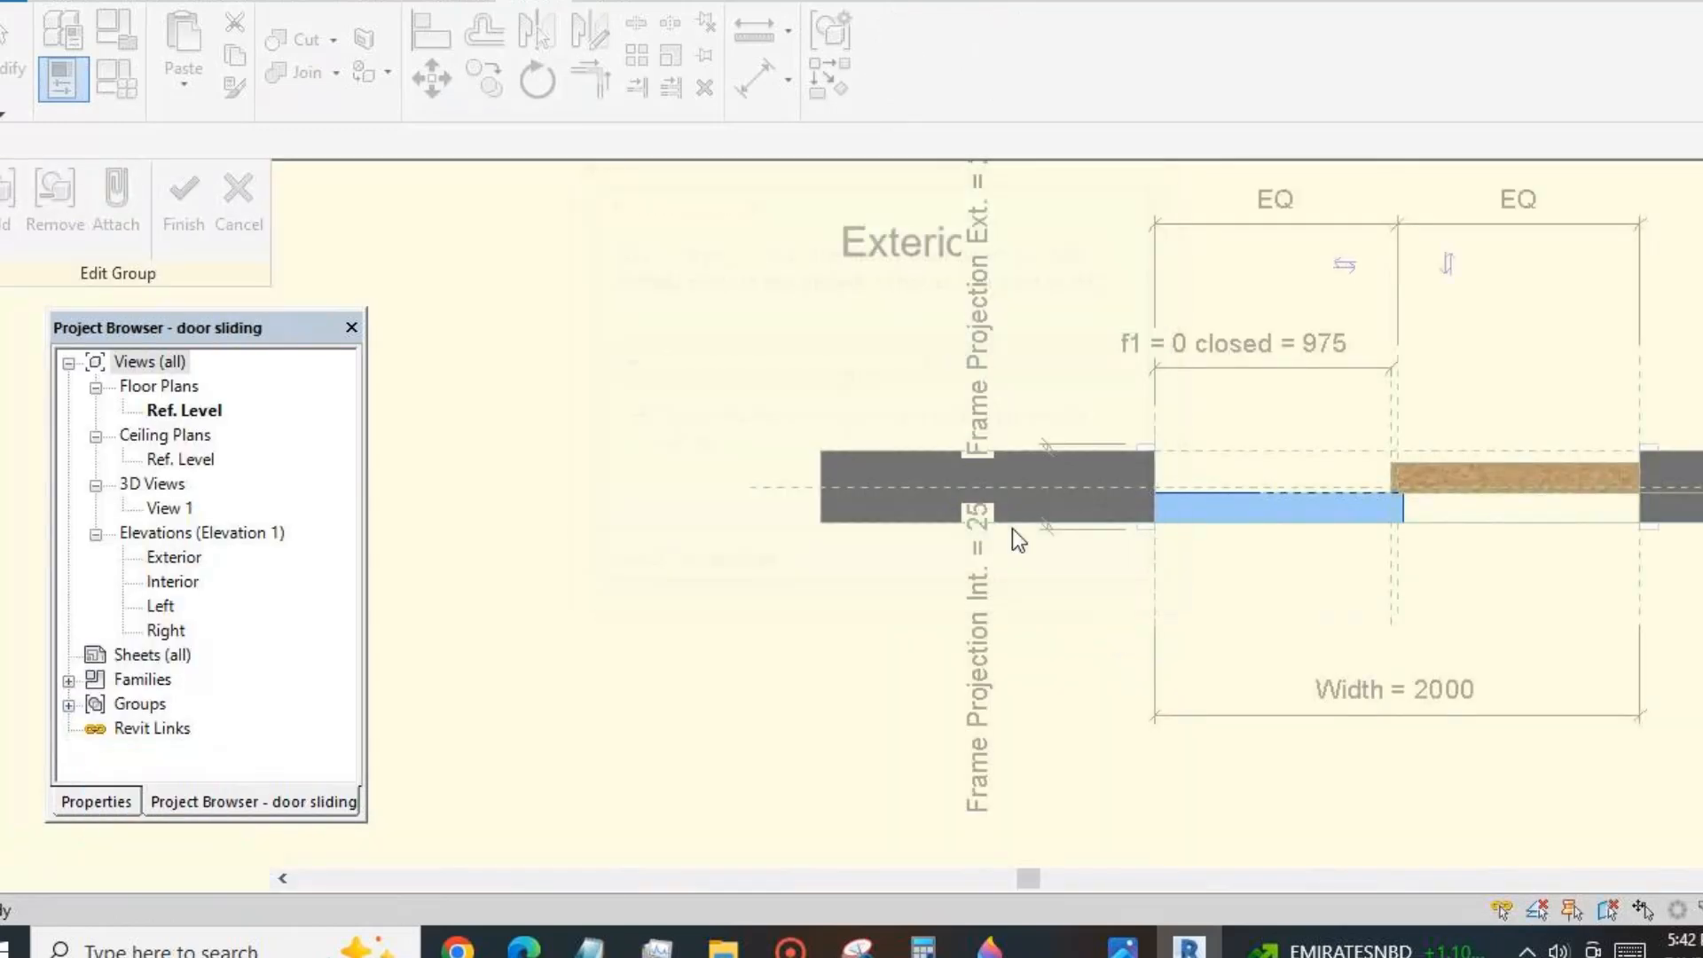
{"action": "left_click", "coordinate": [236, 199]}
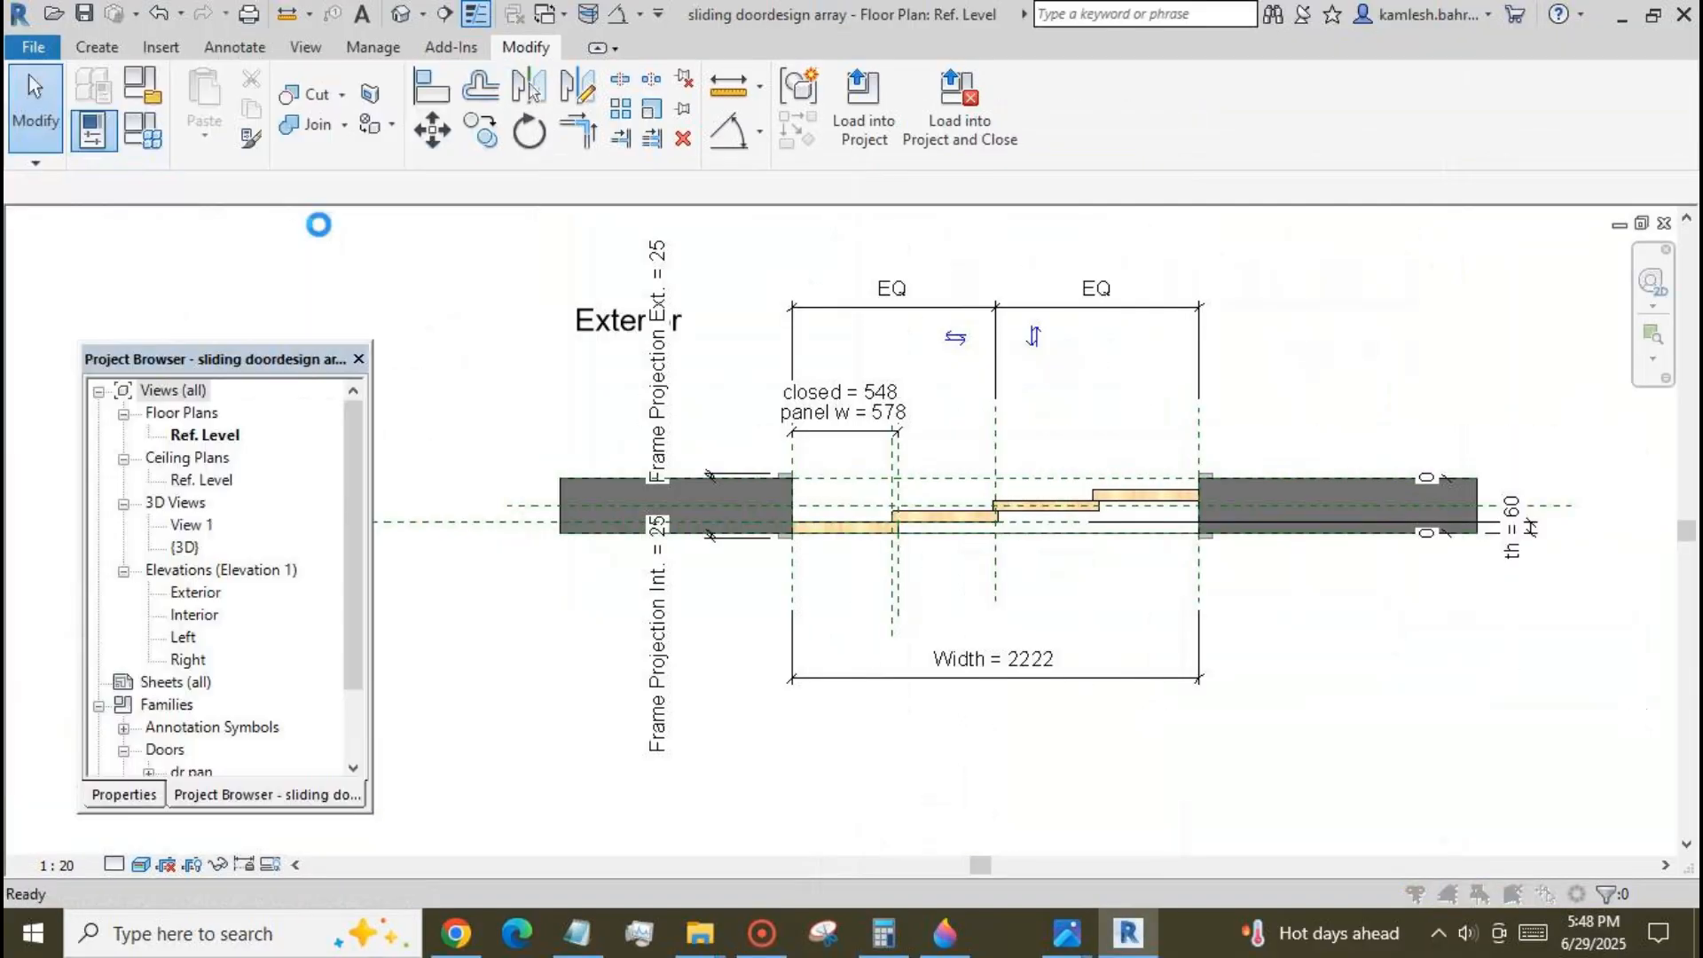
Create a new family from the Metric Generic Model template in the frequently used templates folder.
{"action": "left_click", "coordinate": [674, 398]}
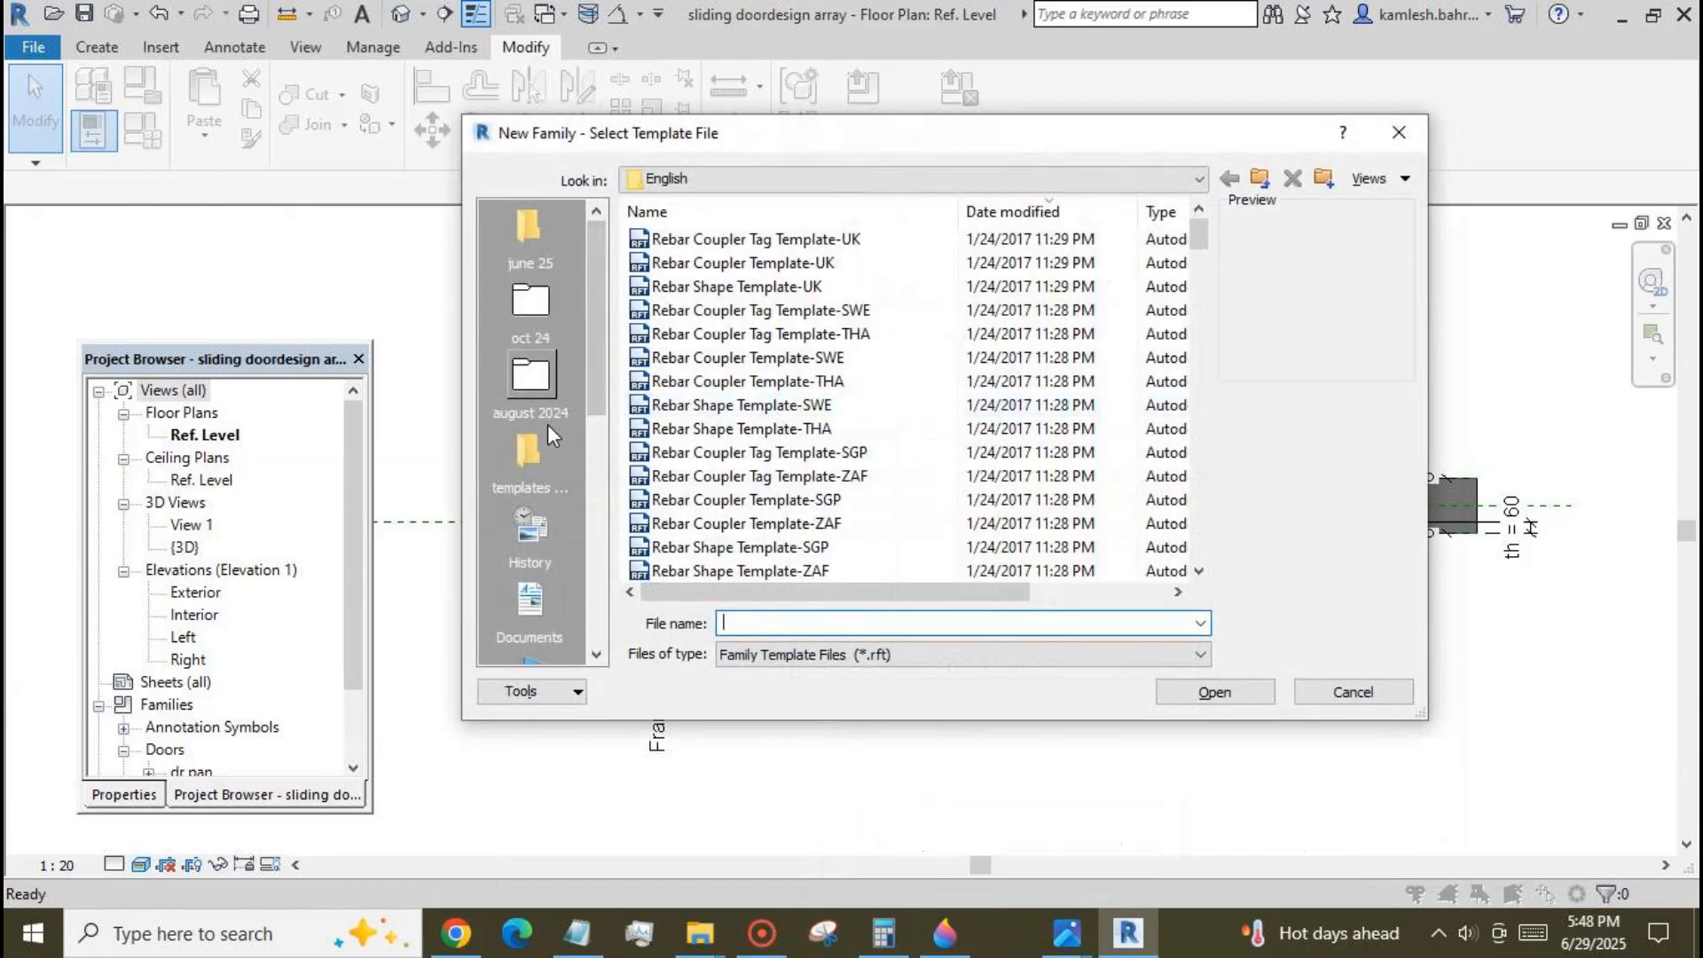
{"action": "left_click", "coordinate": [529, 453]}
{"action": "left_click", "coordinate": [700, 333]}
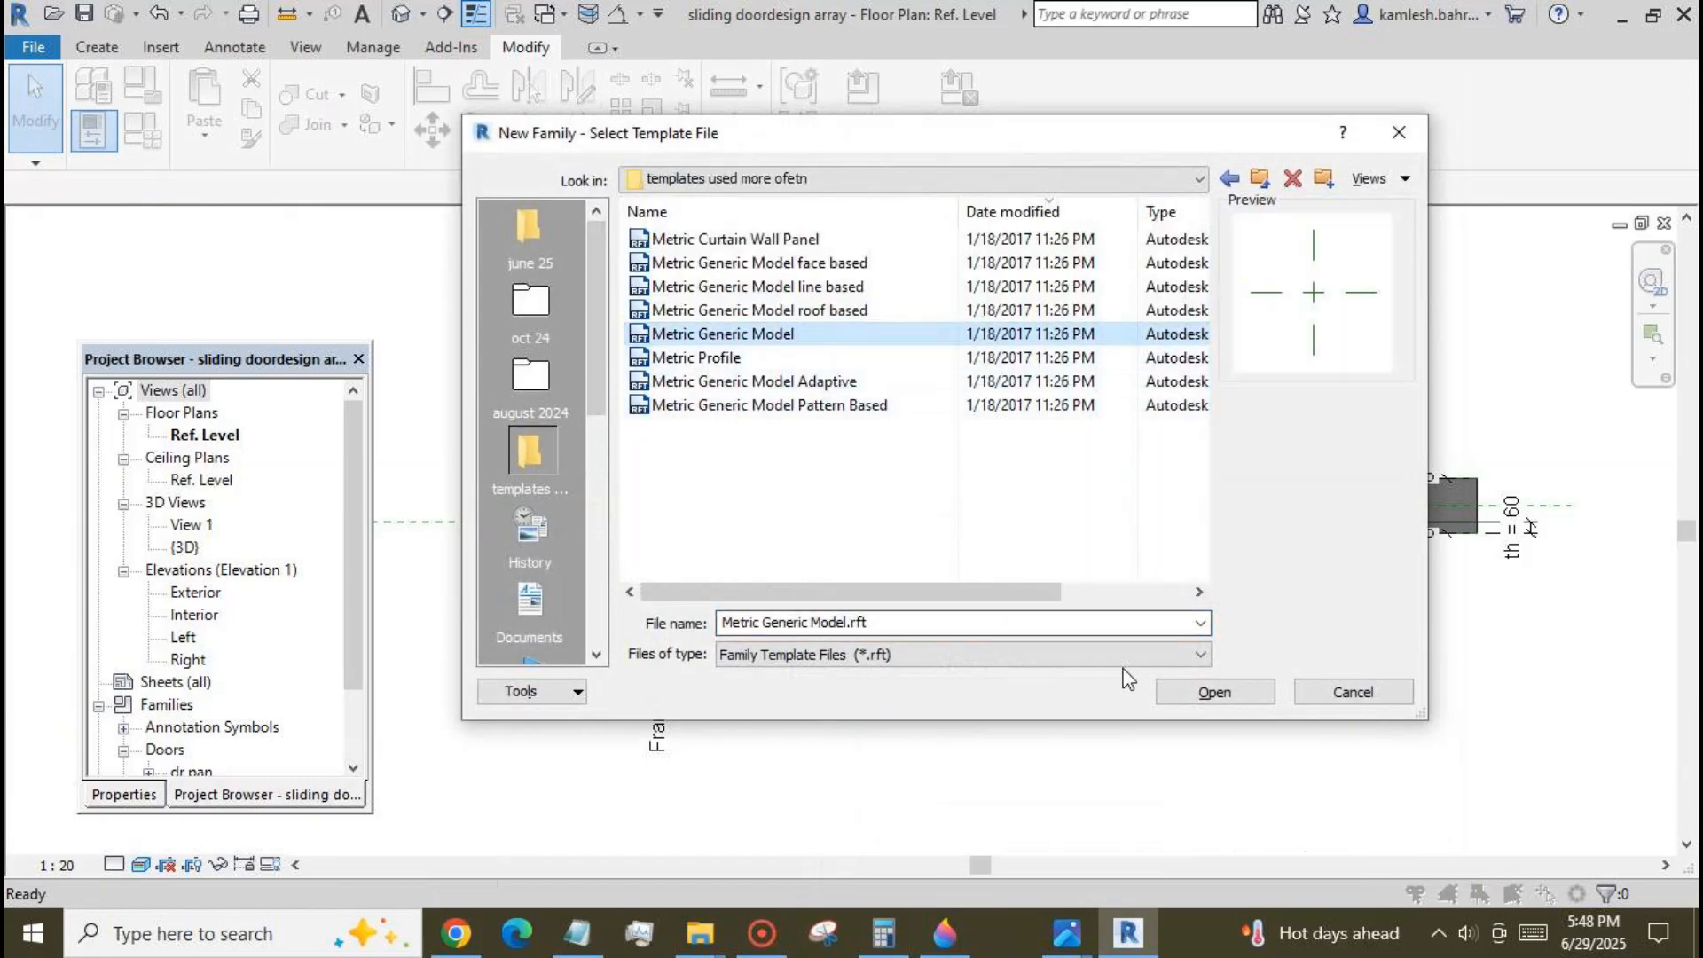
{"action": "left_click", "coordinate": [1215, 692]}
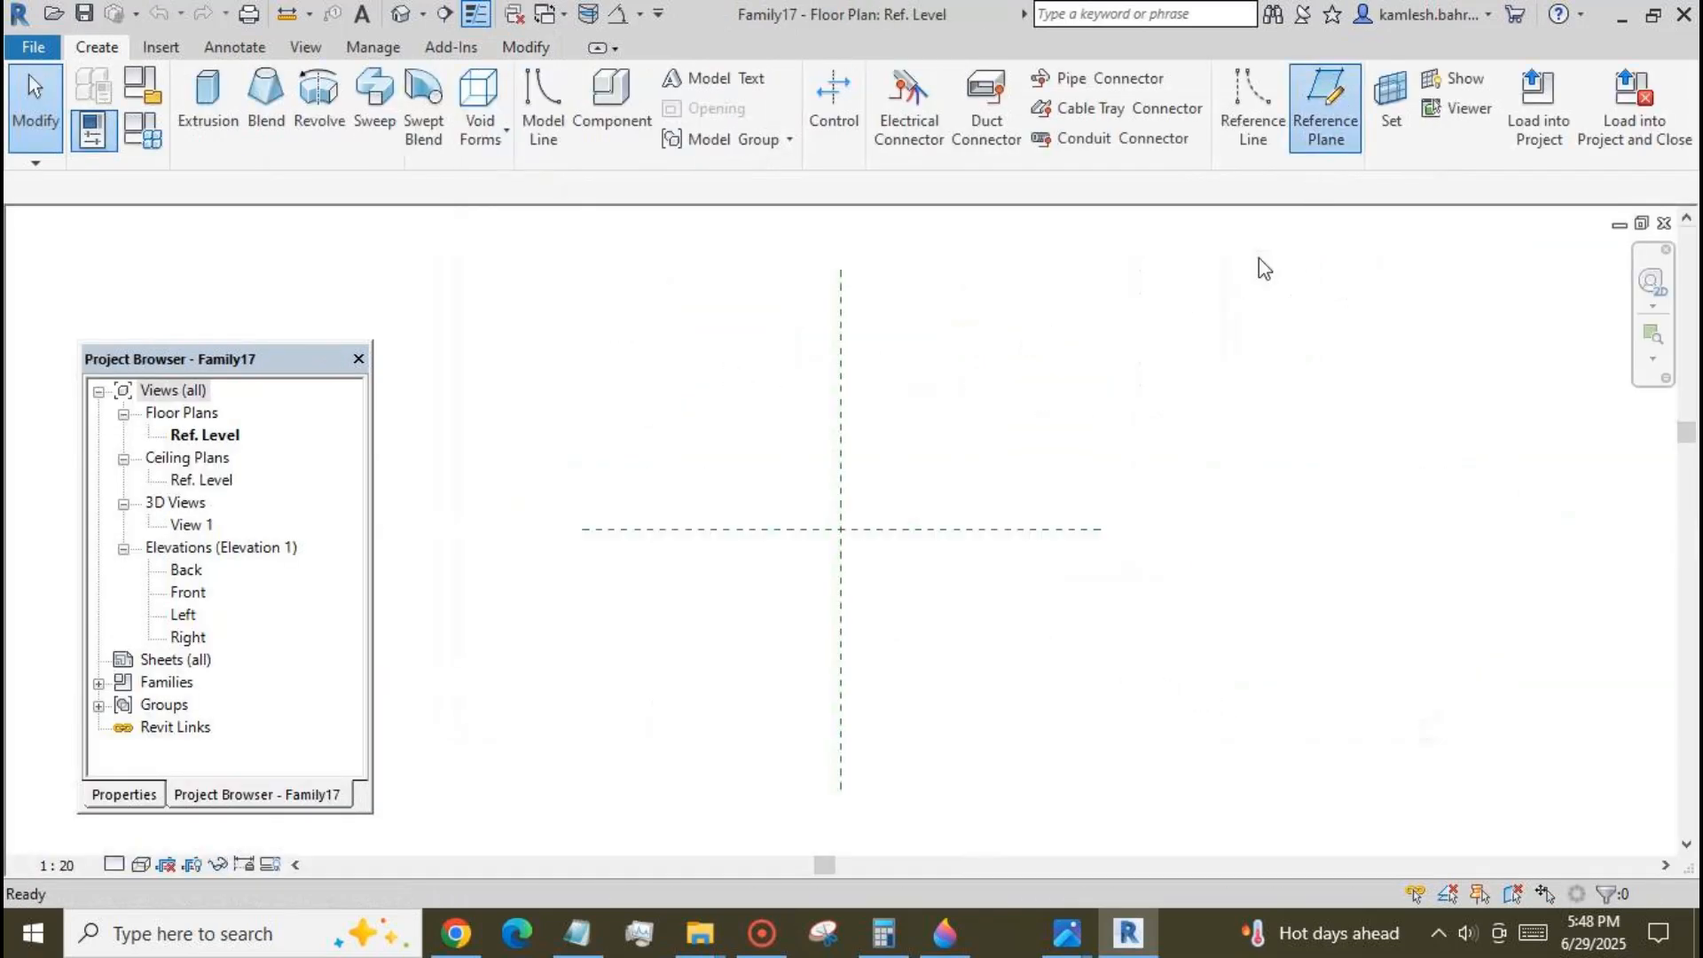
Draw a horizontal reference plane about 230 mm above the centre plane and a vertical one about 1397 mm to its right.
{"action": "left_click", "coordinate": [1325, 111]}
{"action": "left_click", "coordinate": [735, 500]}
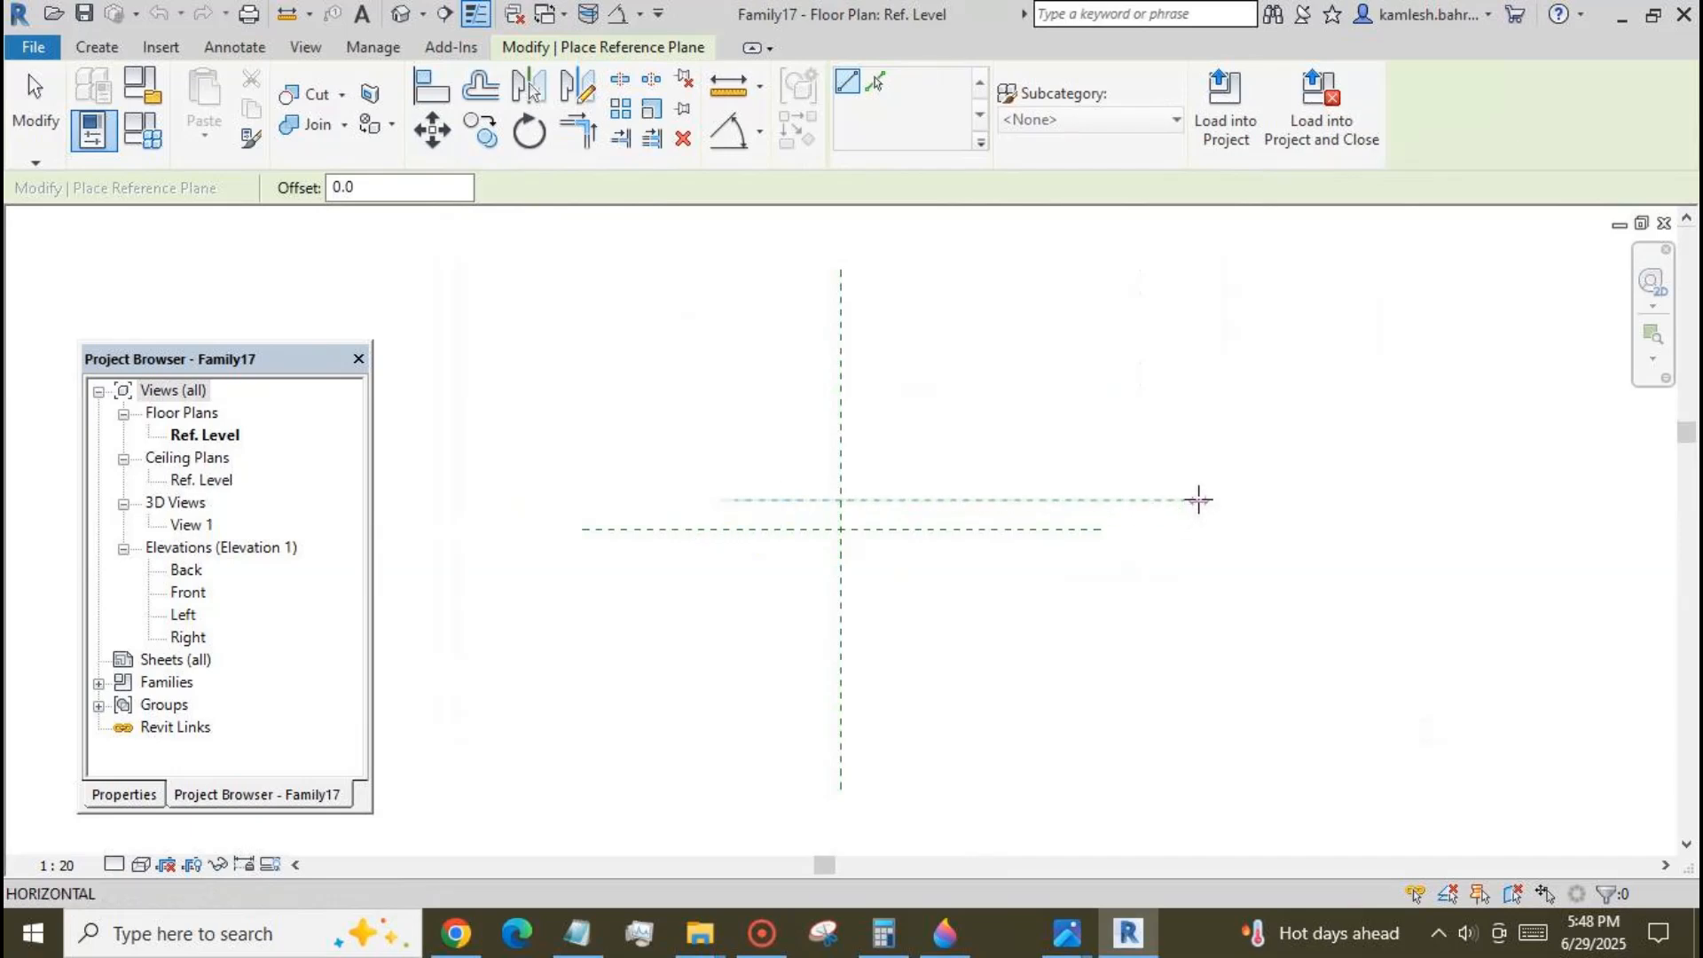
{"action": "left_click", "coordinate": [1199, 500]}
{"action": "left_click", "coordinate": [1022, 399]}
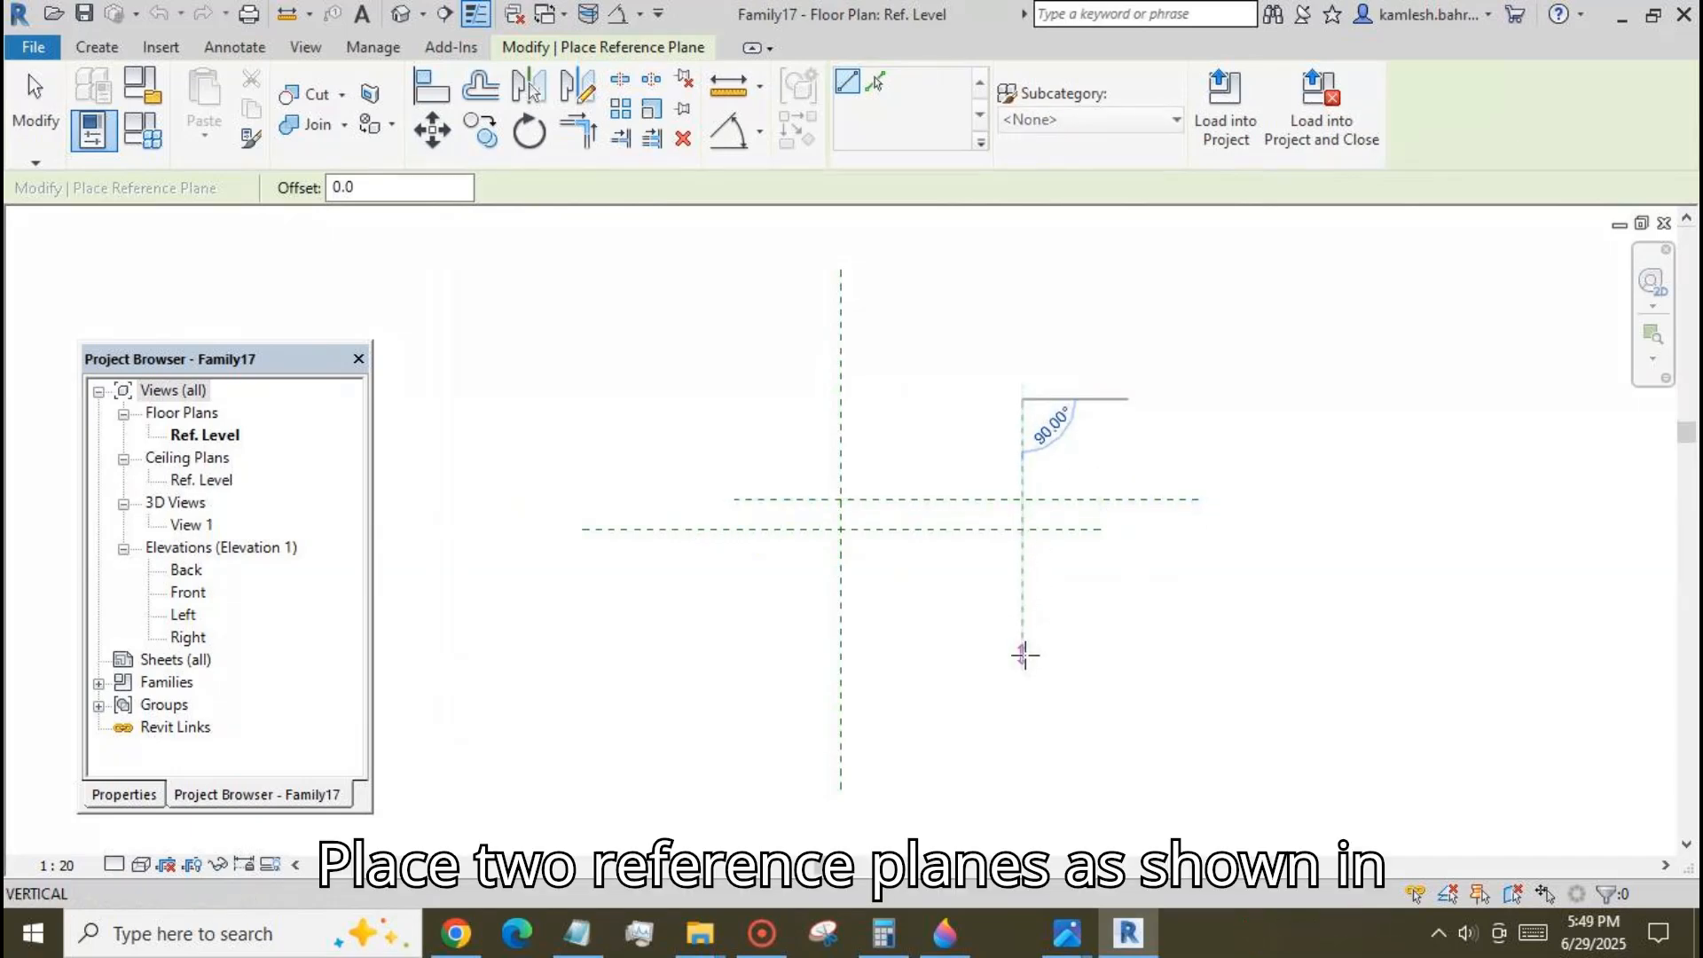
{"action": "left_click", "coordinate": [1024, 656]}
Add aligned dimensions between the two vertical reference planes and between the two horizontal reference planes.
{"action": "left_click", "coordinate": [760, 131]}
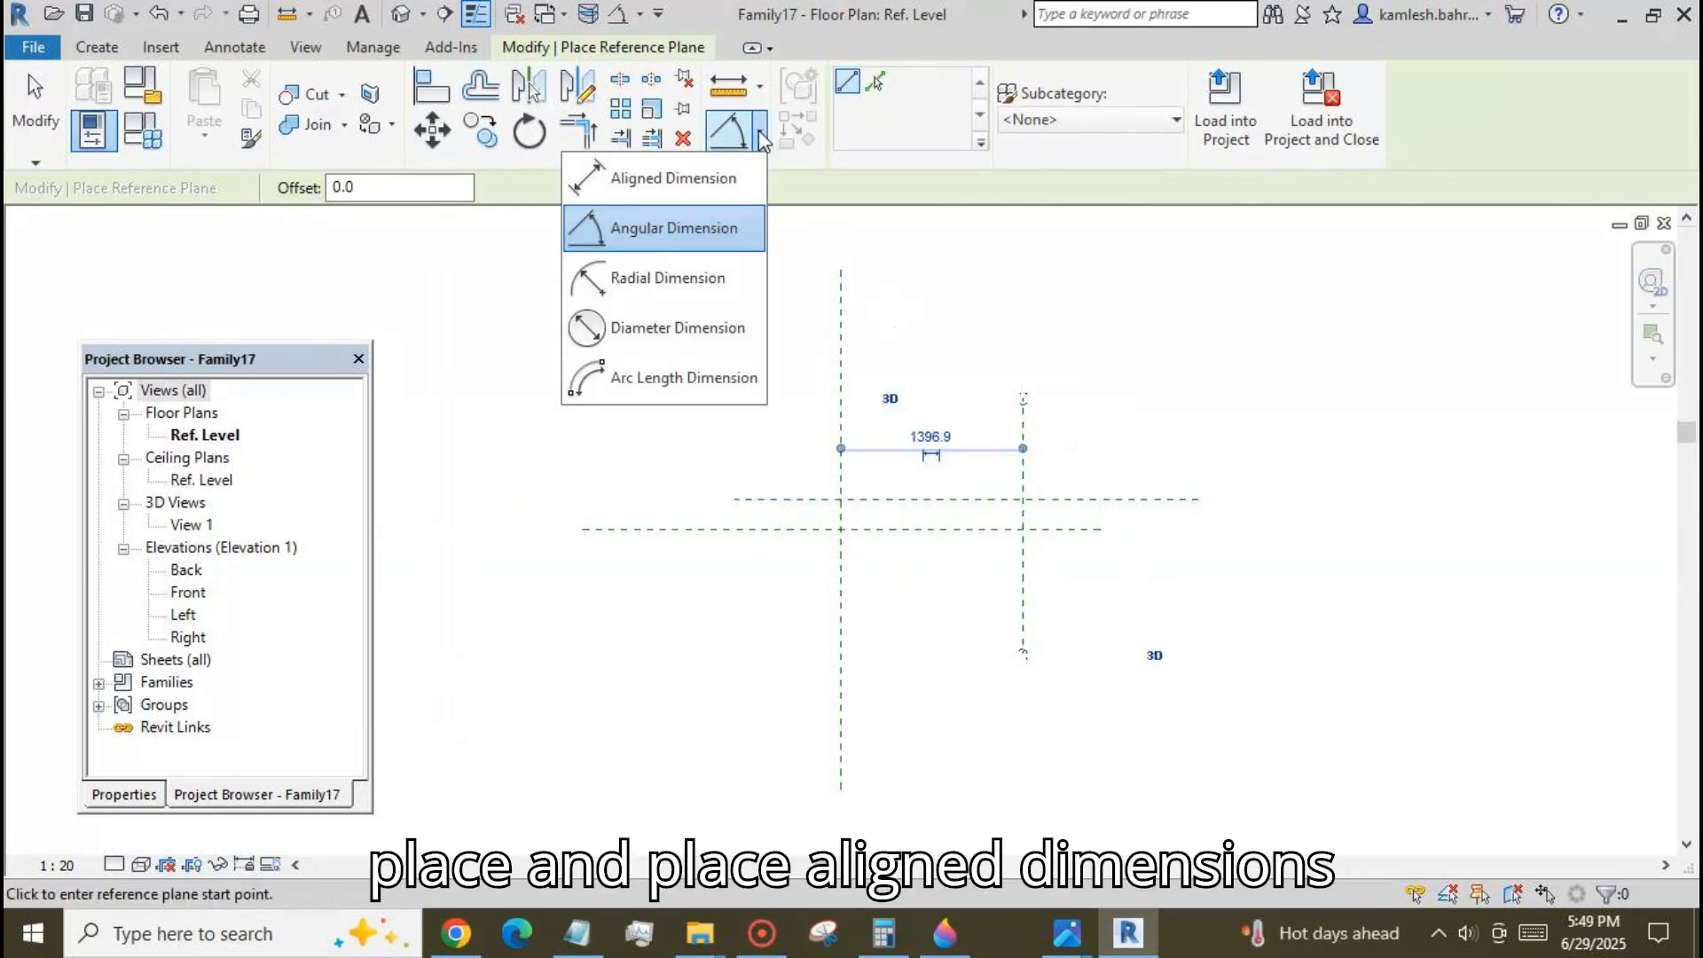
{"action": "left_click", "coordinate": [696, 175]}
{"action": "left_click", "coordinate": [842, 453]}
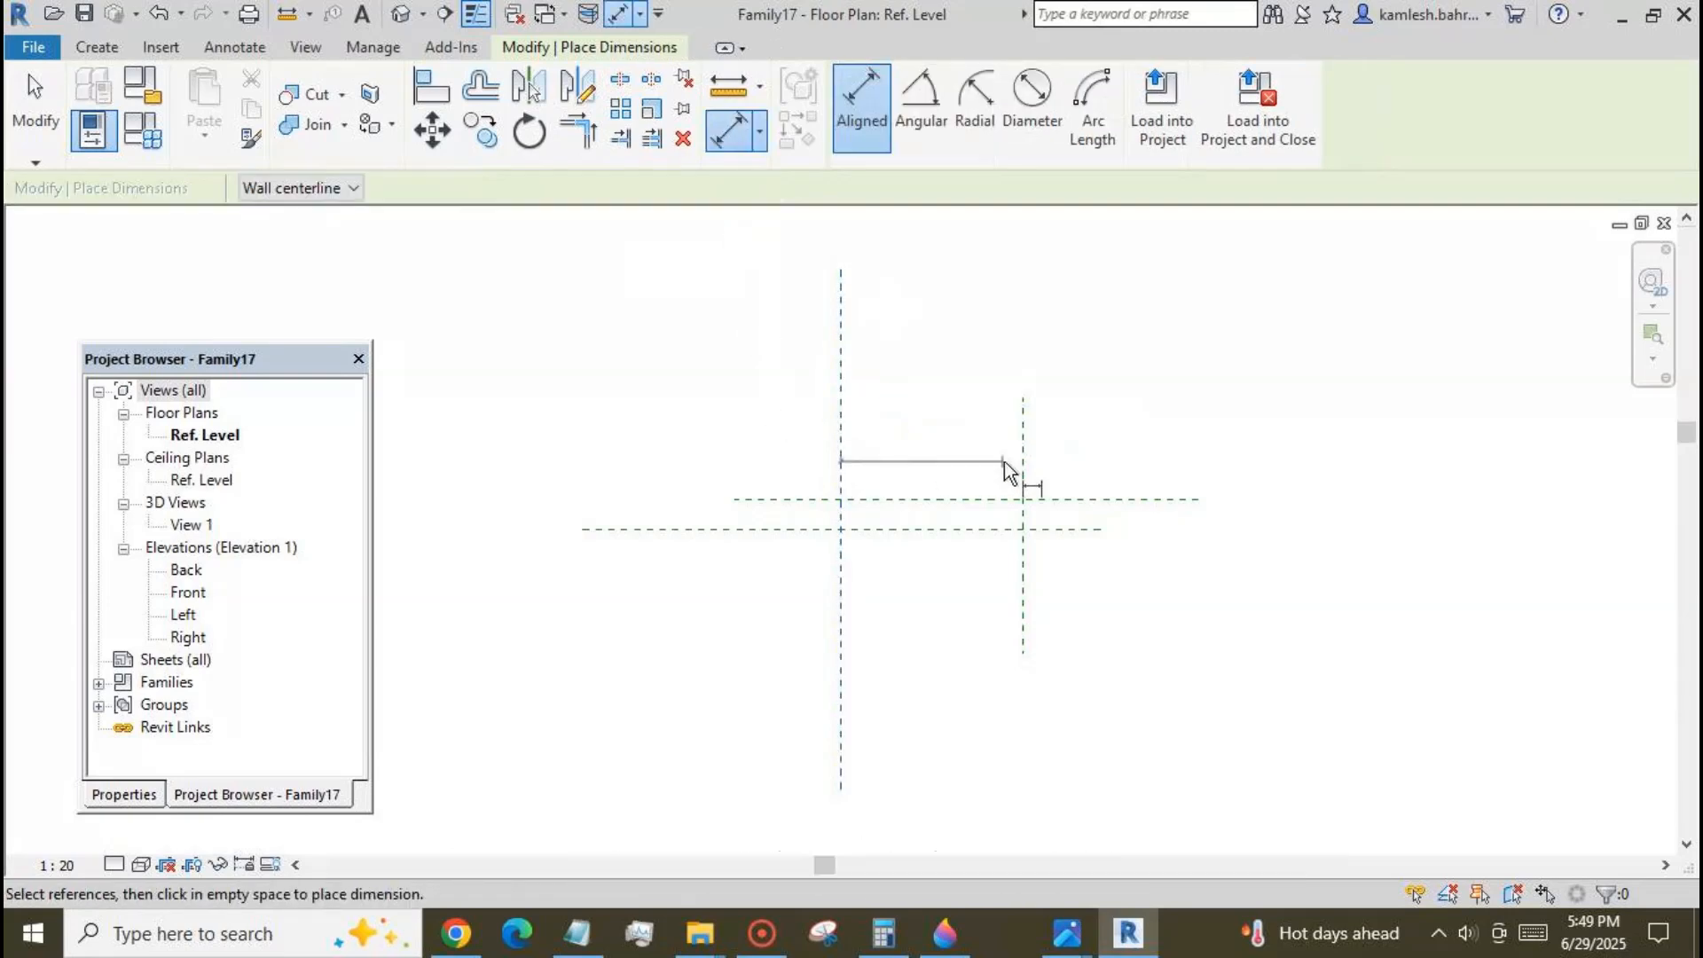
{"action": "left_click", "coordinate": [1024, 446]}
{"action": "left_click", "coordinate": [1082, 431]}
{"action": "left_click", "coordinate": [1090, 502]}
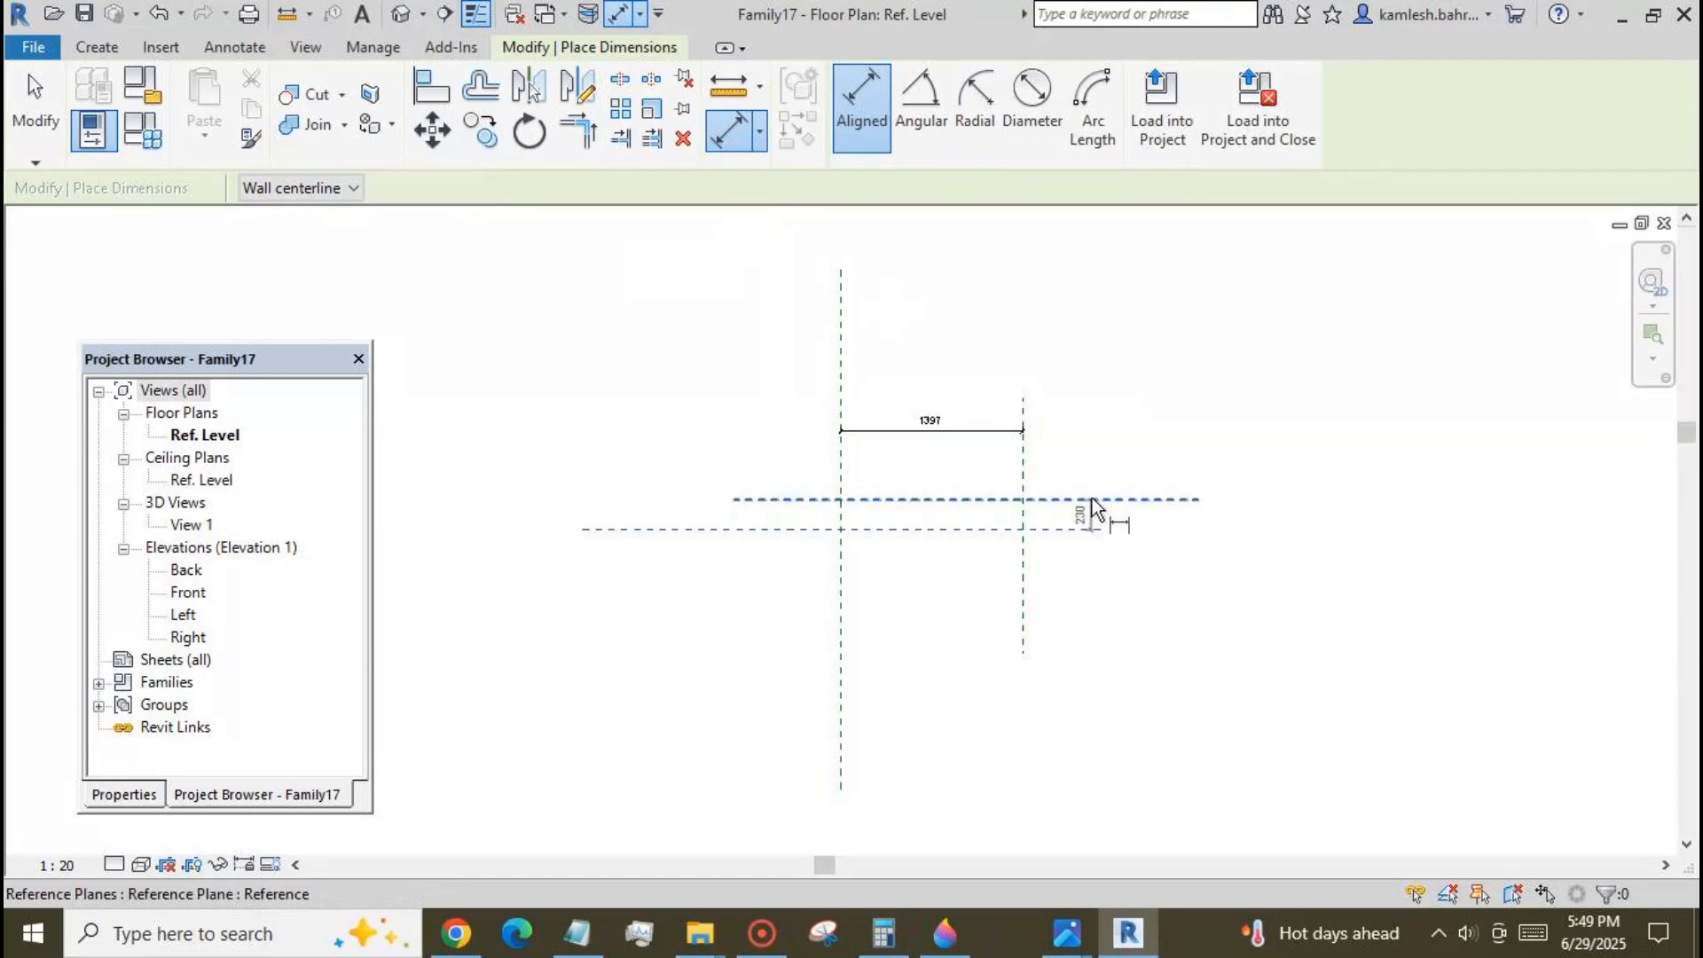
{"action": "left_click", "coordinate": [1105, 433]}
{"action": "left_click", "coordinate": [43, 124]}
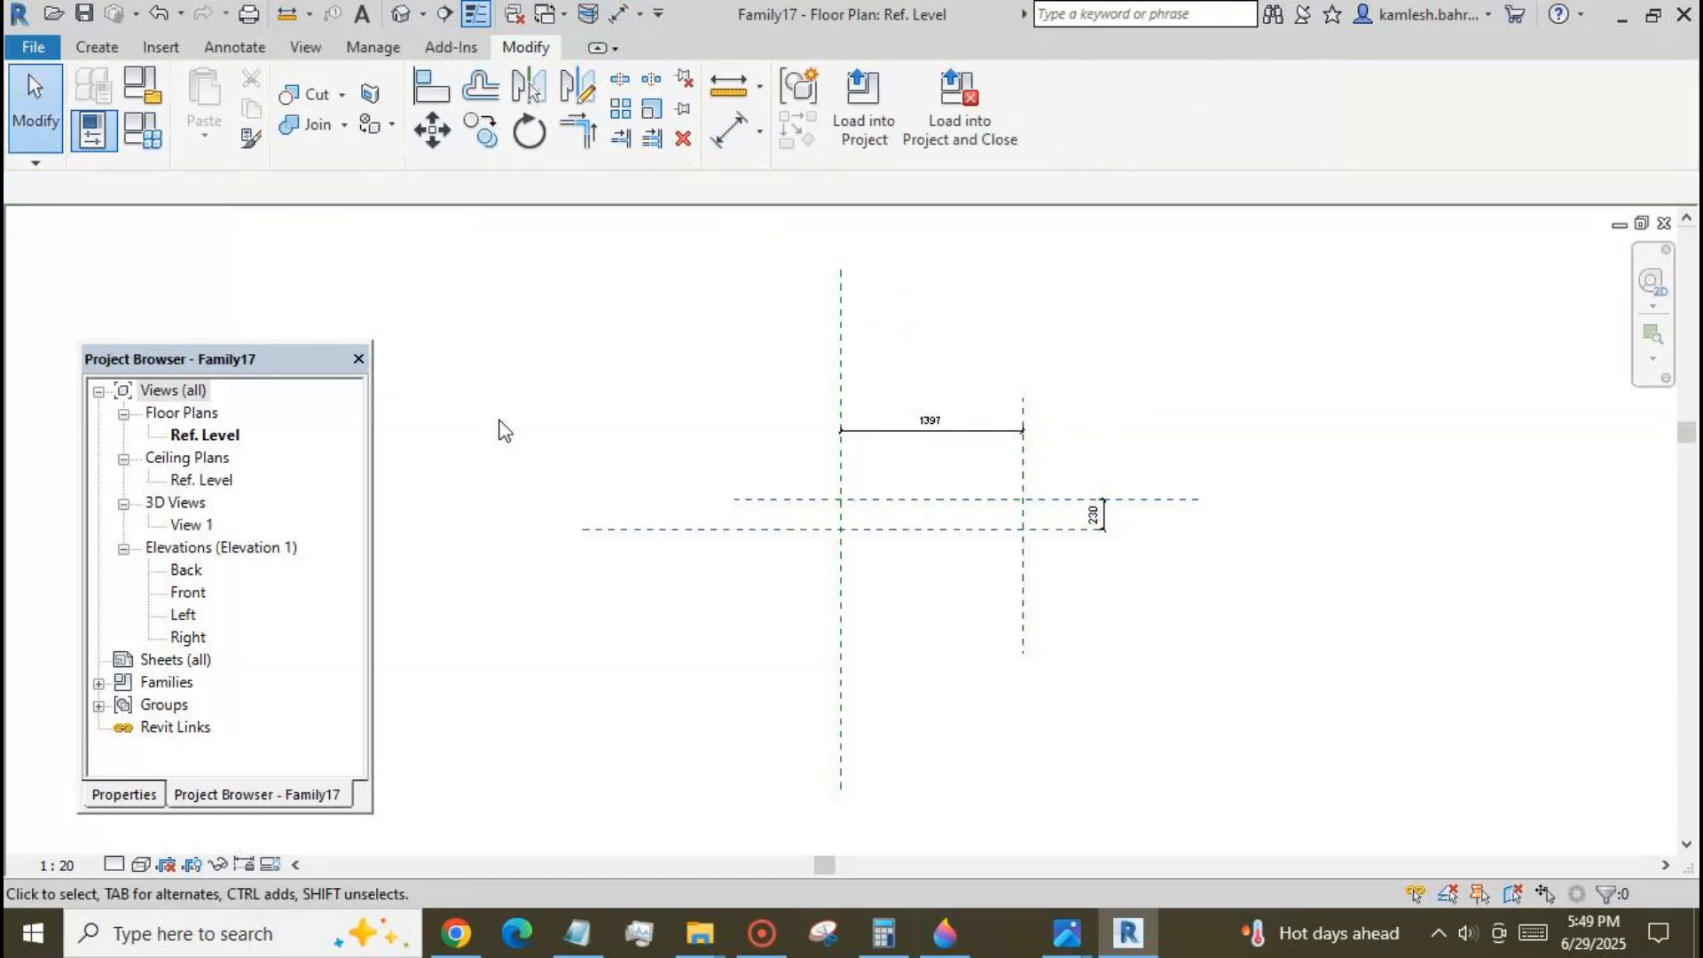
{"action": "left_click", "coordinate": [1104, 515]}
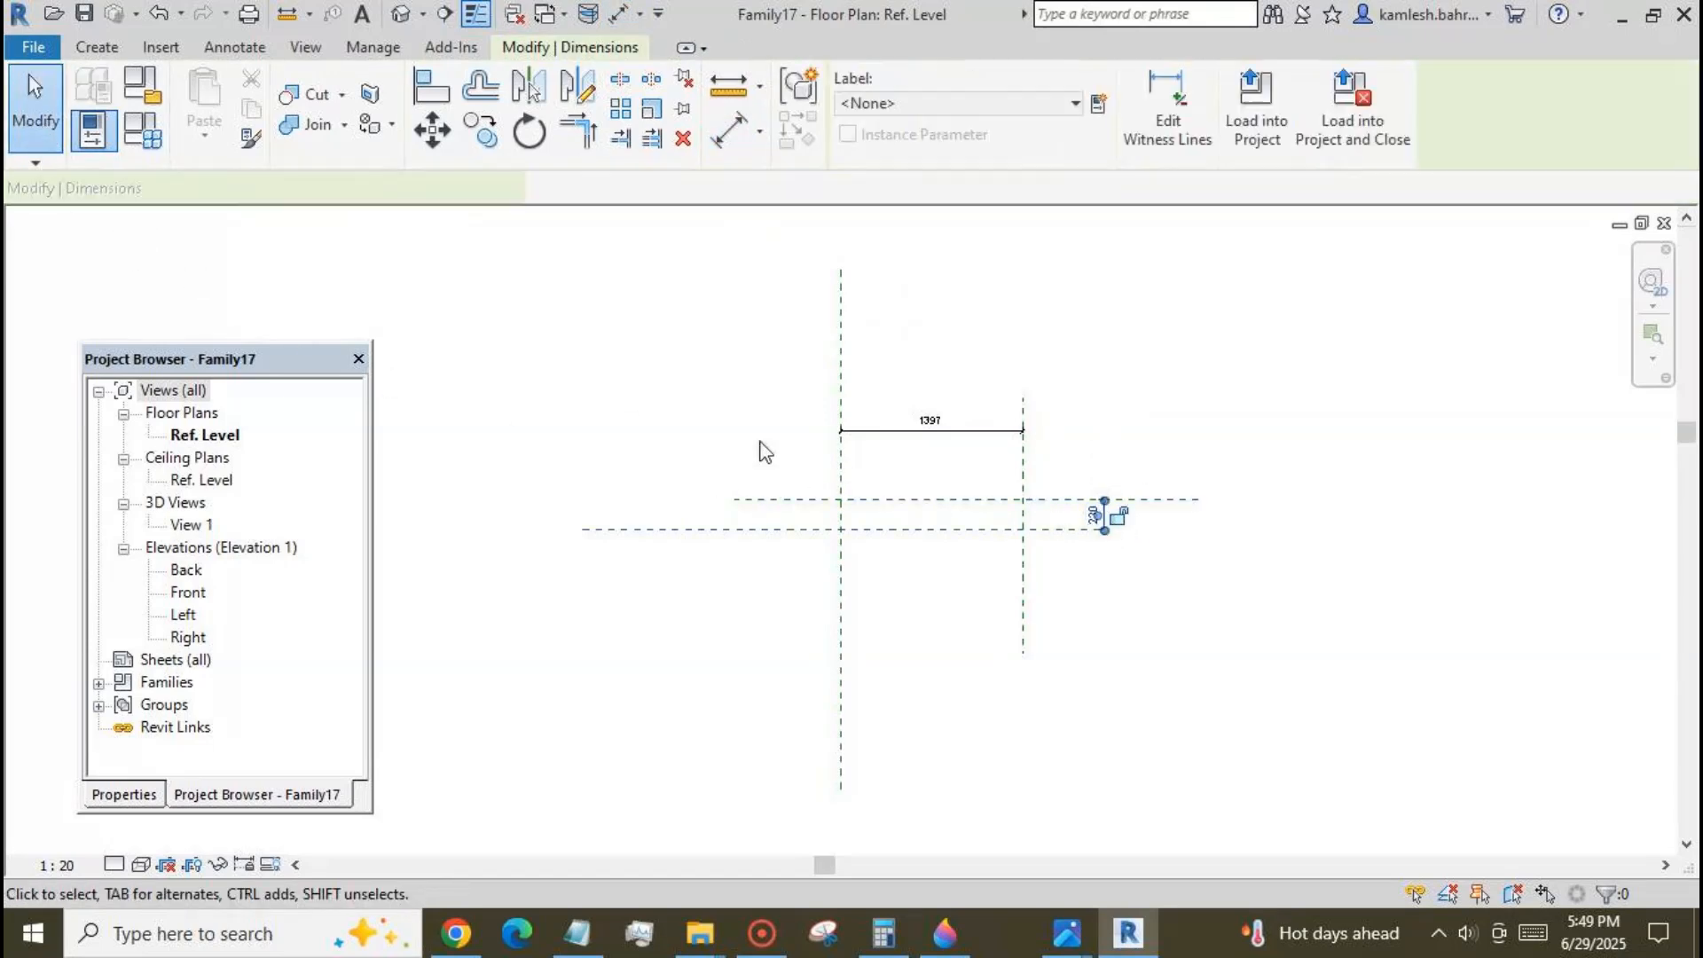
{"action": "left_click", "coordinate": [1069, 104]}
{"action": "left_click", "coordinate": [1070, 105]}
{"action": "left_click", "coordinate": [1106, 302]}
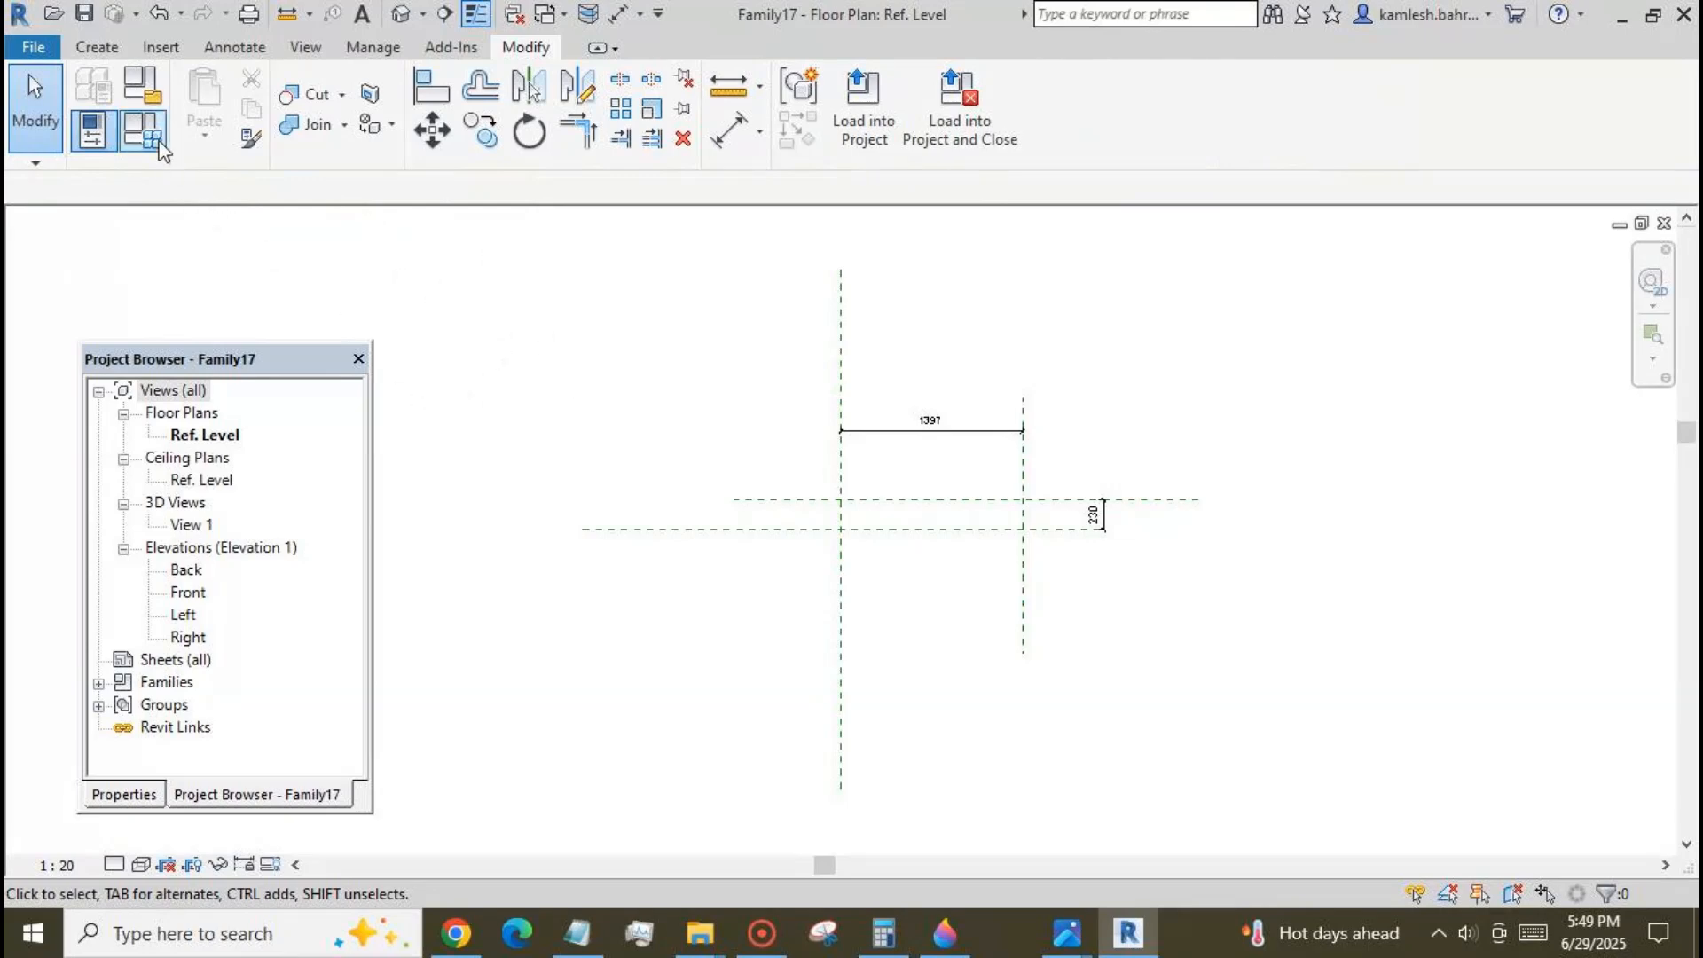
Start an extrusion, sketch a rectangle between the four reference planes, and lock its four sides to them.
{"action": "left_click", "coordinate": [96, 47]}
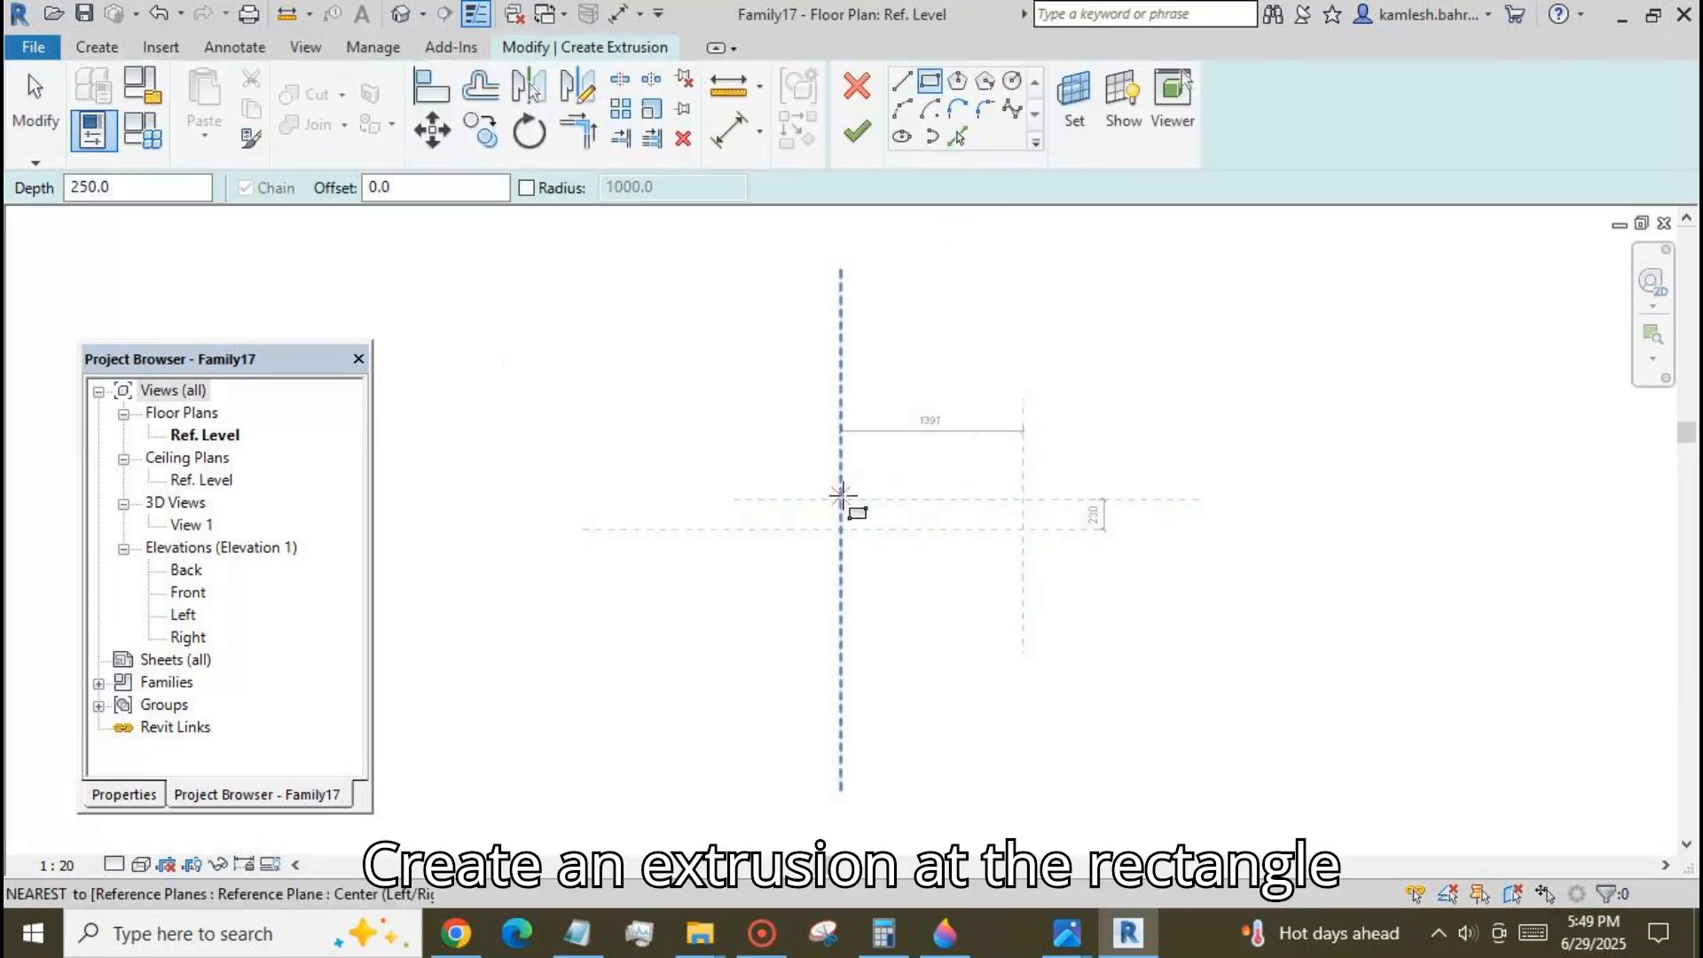
{"action": "left_click", "coordinate": [841, 499]}
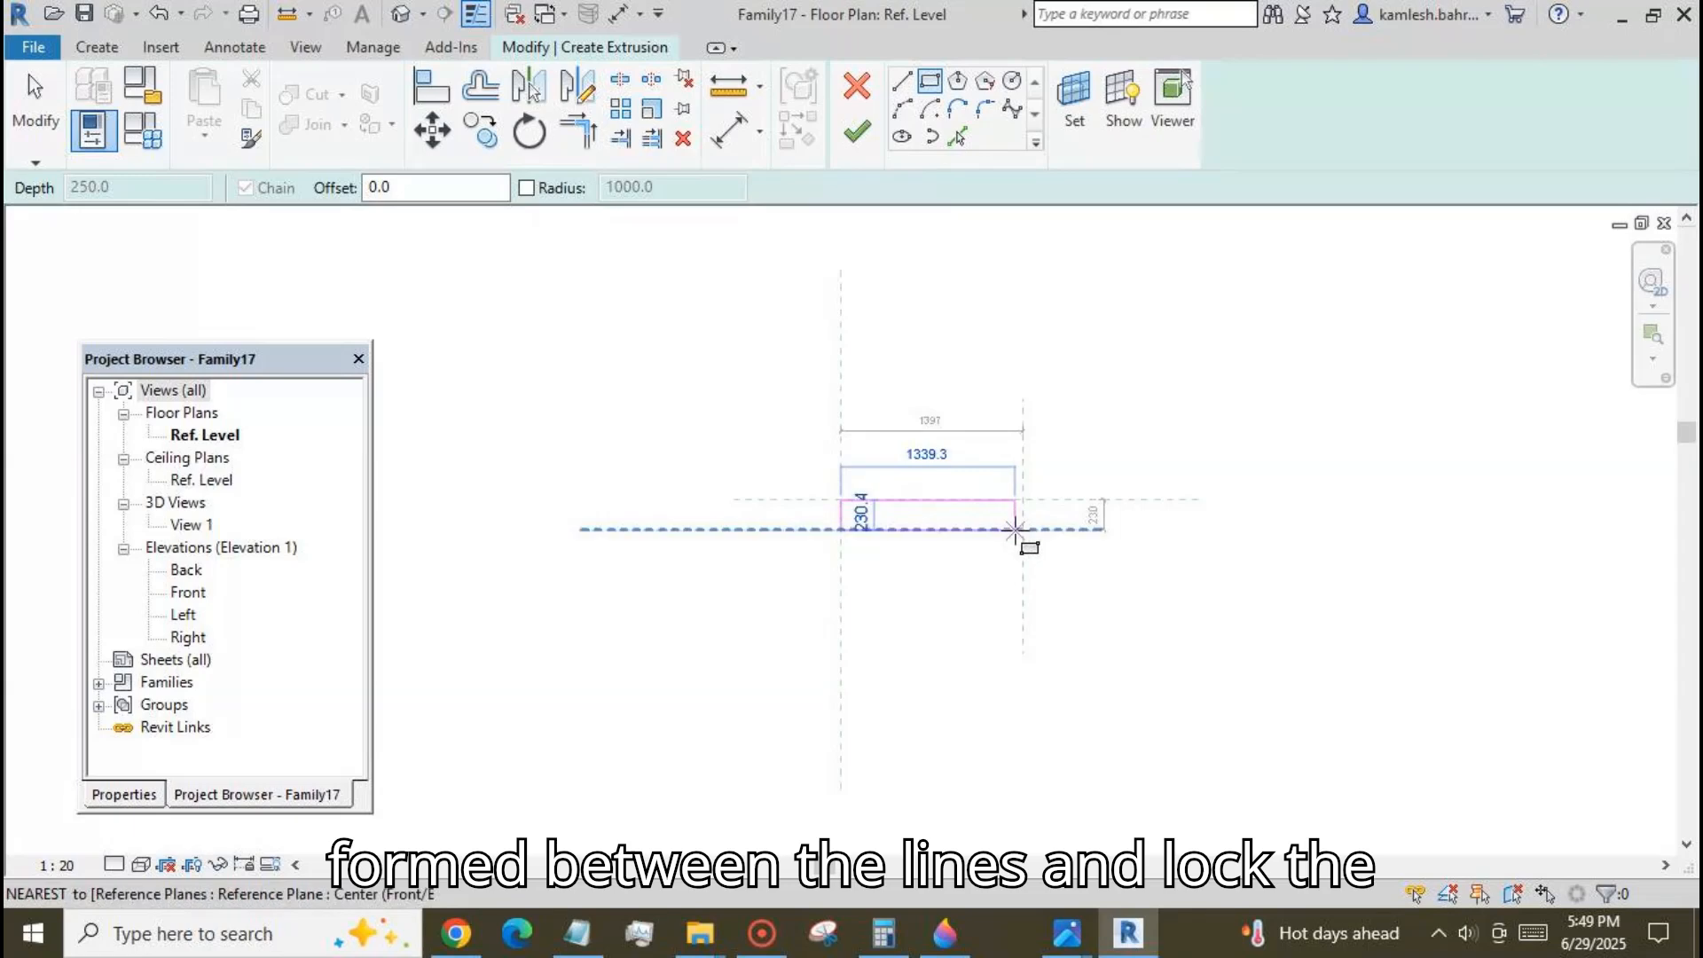
{"action": "left_click", "coordinate": [1023, 529]}
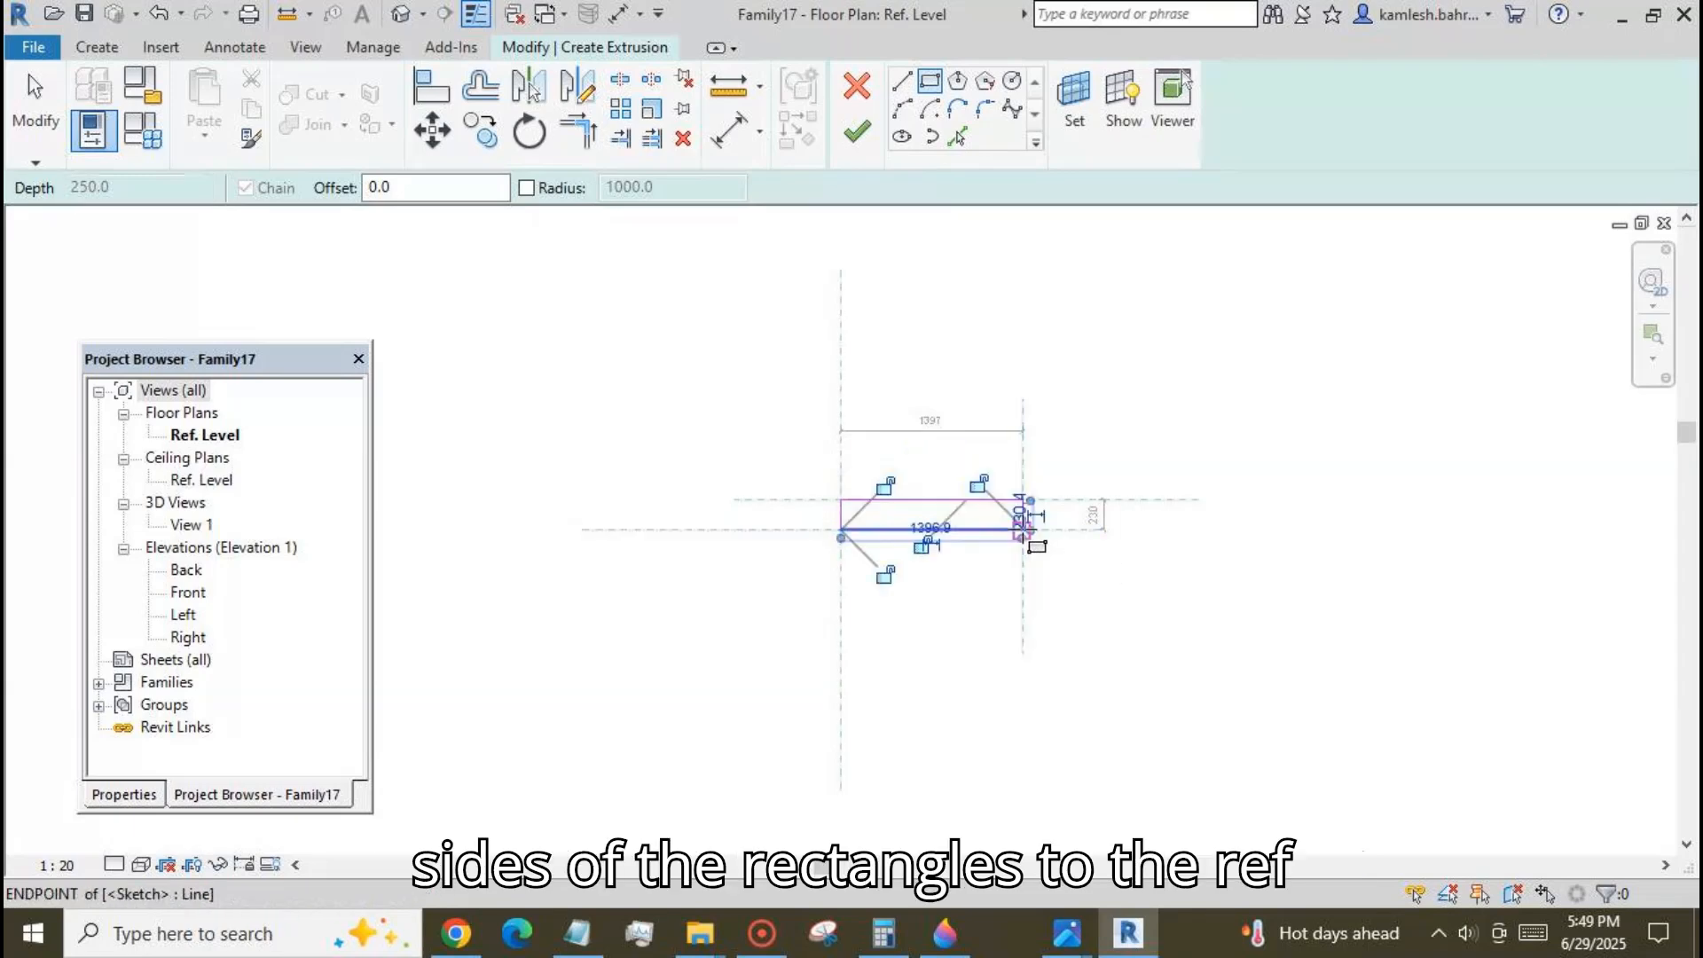
{"action": "left_click", "coordinate": [885, 485]}
{"action": "left_click", "coordinate": [979, 483]}
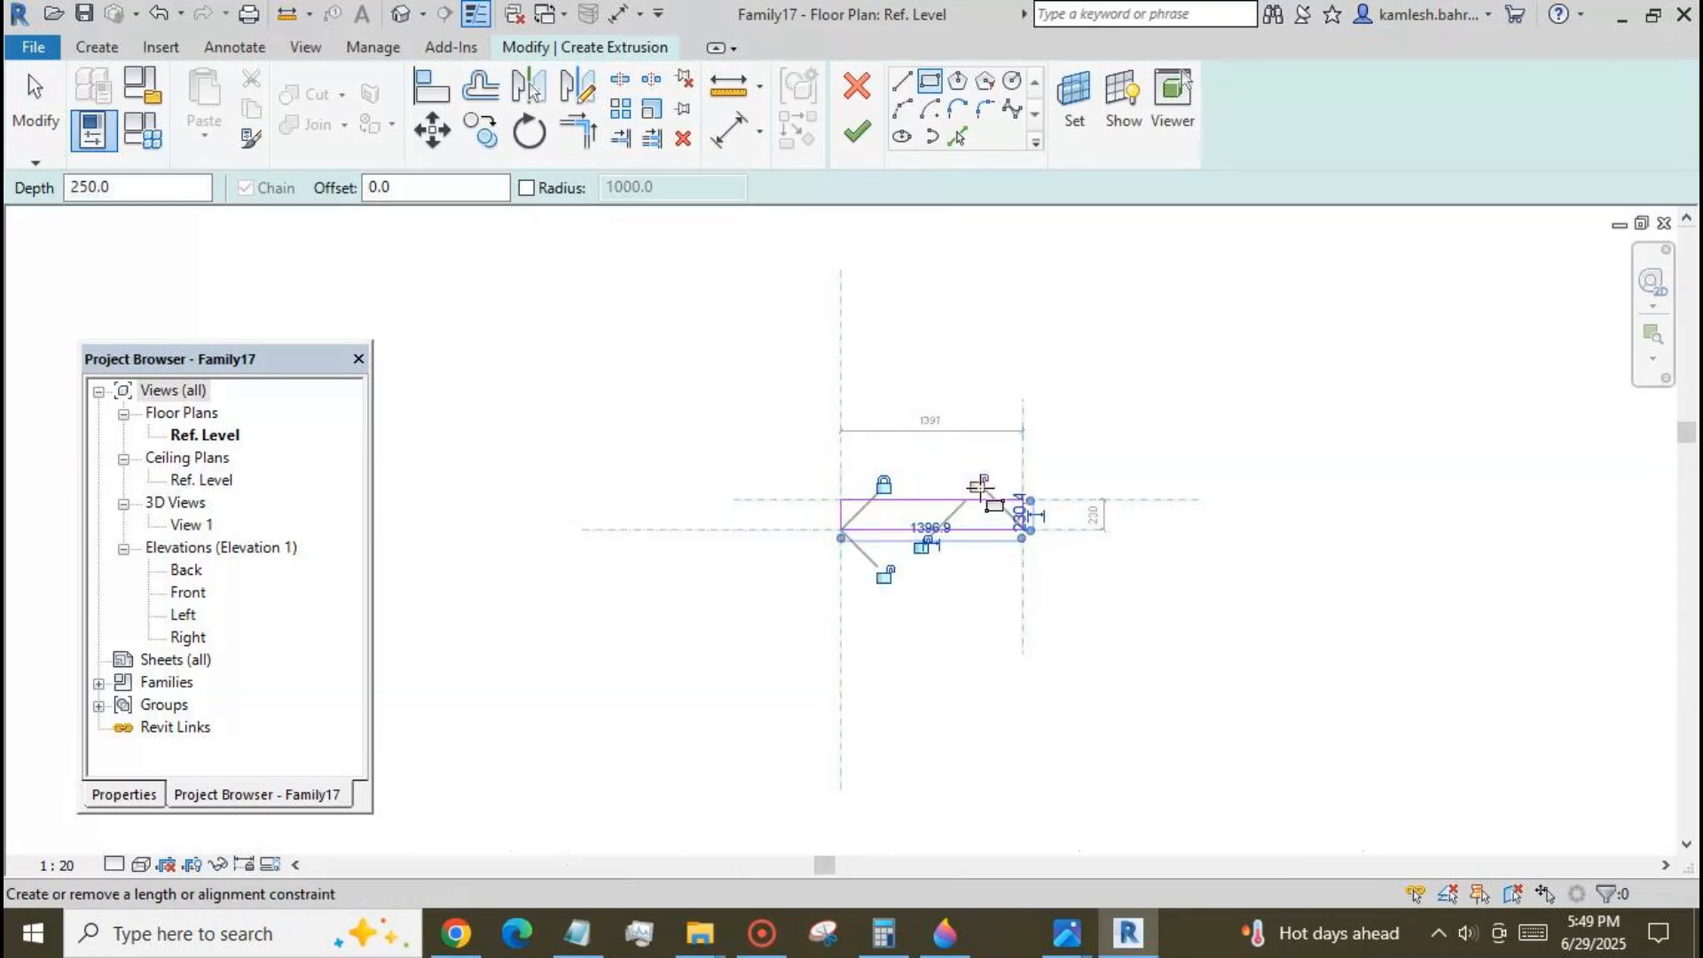
{"action": "left_click", "coordinate": [922, 545]}
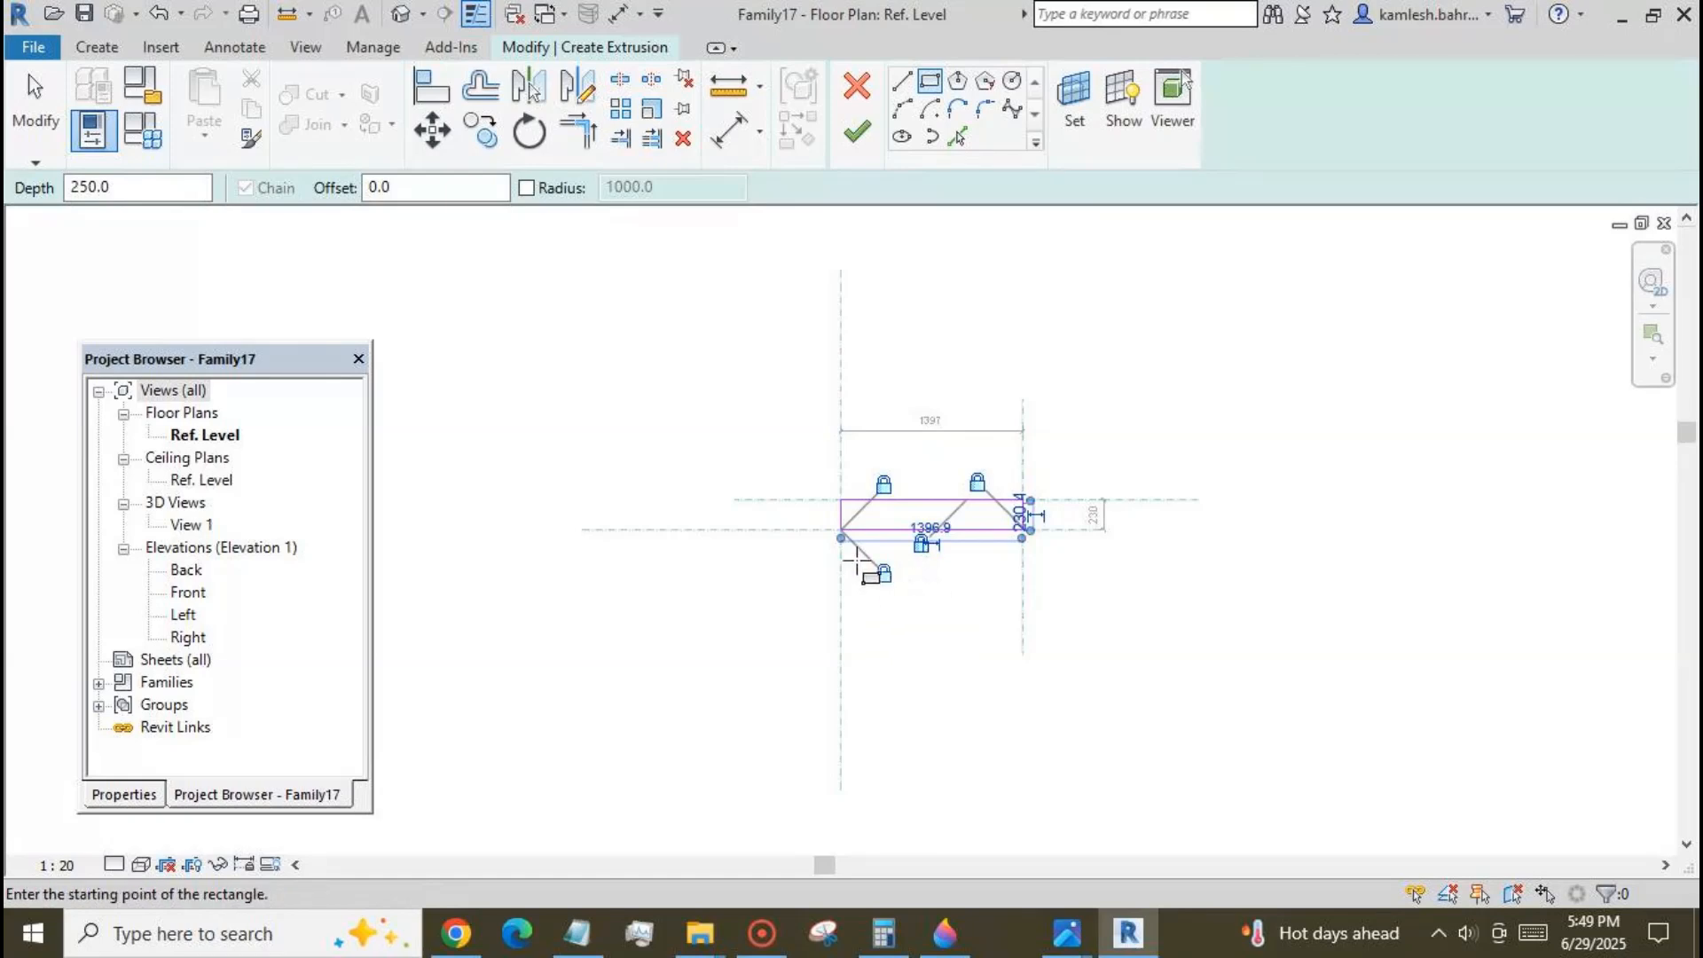
Finish the rectangular extrusion sketch and change the family category to Doors.
{"action": "left_click", "coordinate": [856, 133]}
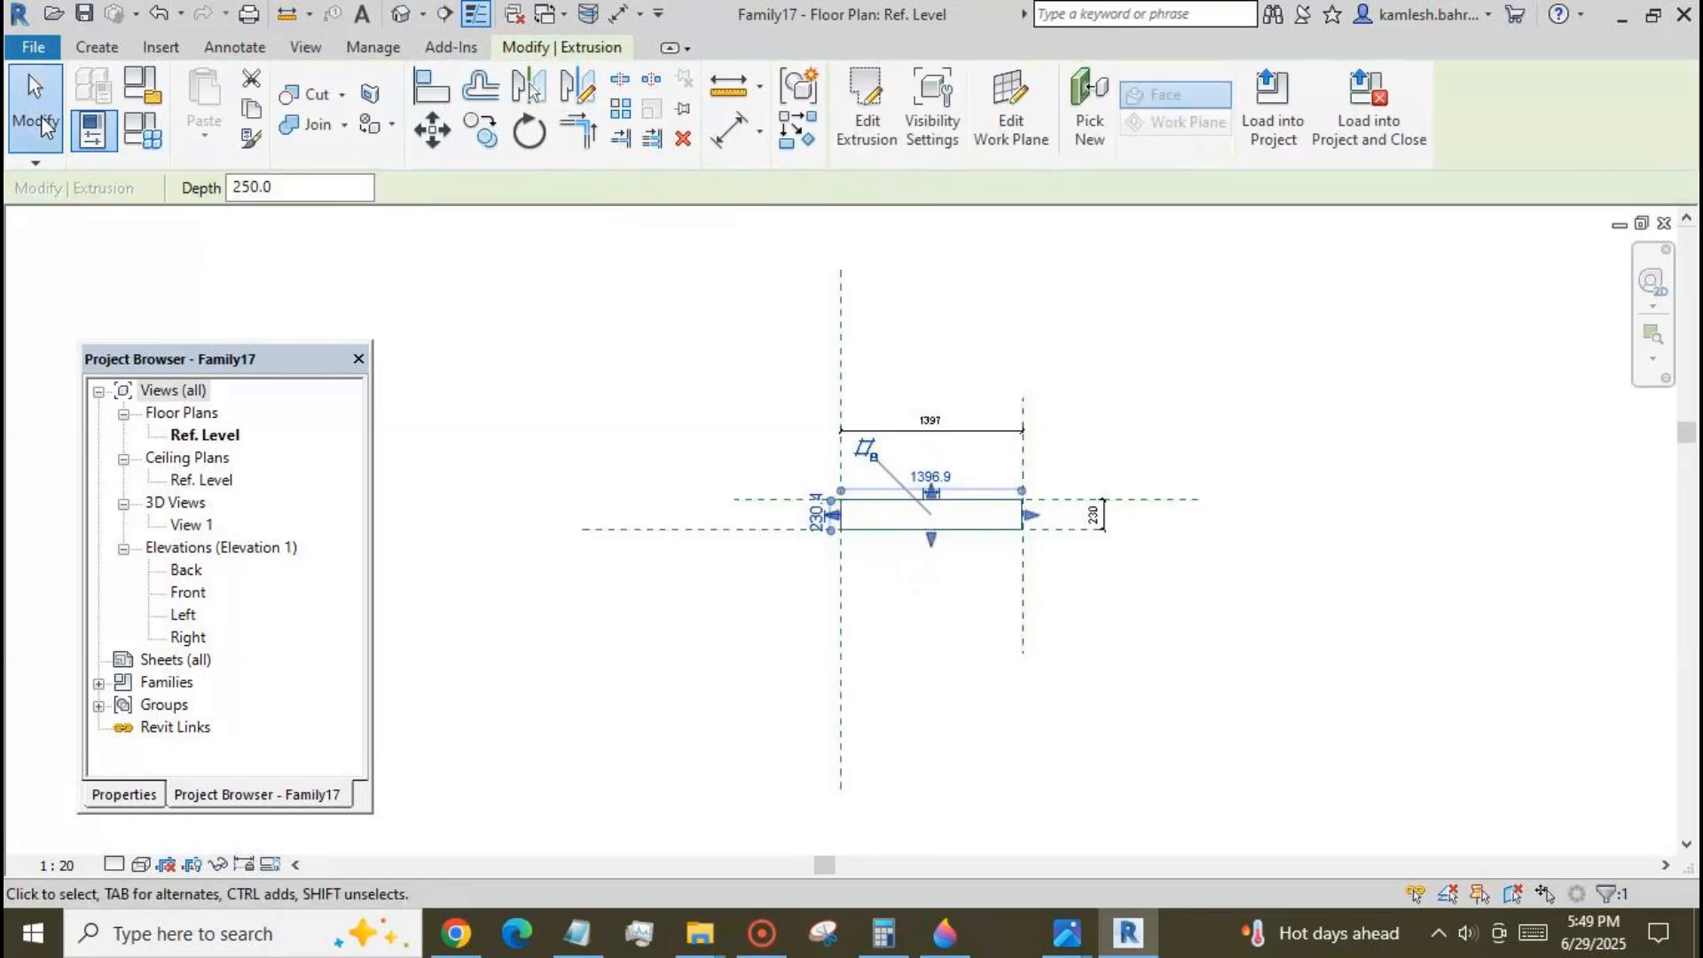
{"action": "left_click", "coordinate": [235, 254]}
{"action": "left_click", "coordinate": [888, 530]}
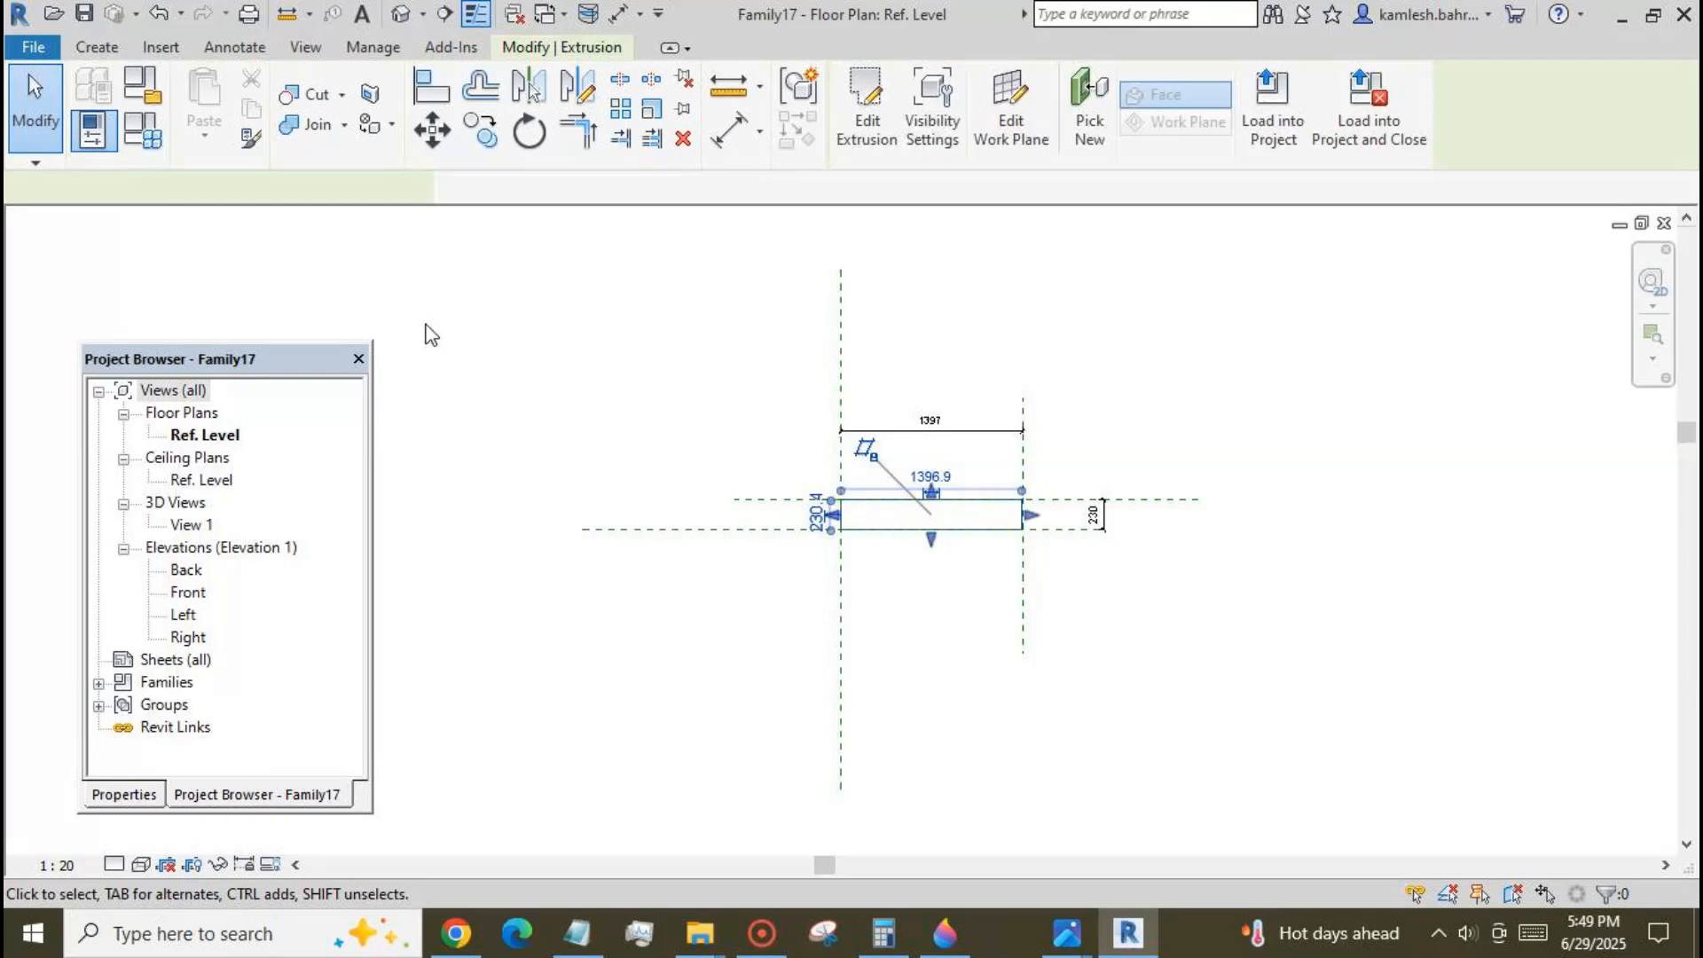
{"action": "left_click", "coordinate": [149, 94]}
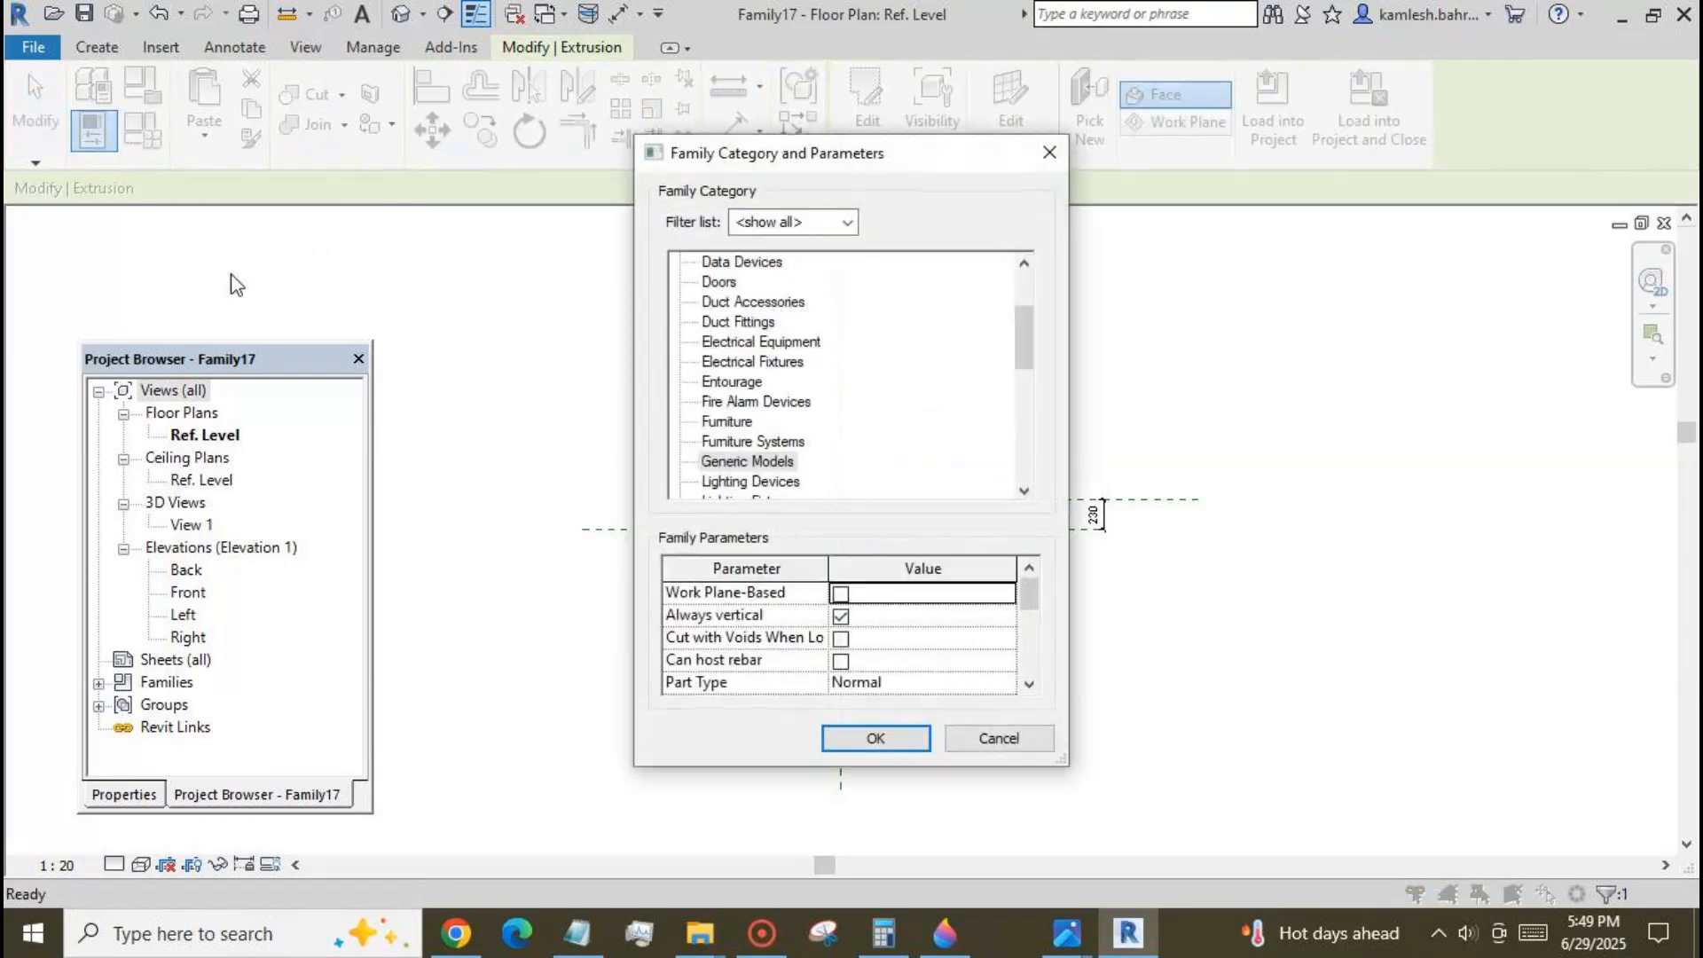
{"action": "left_click", "coordinate": [719, 282]}
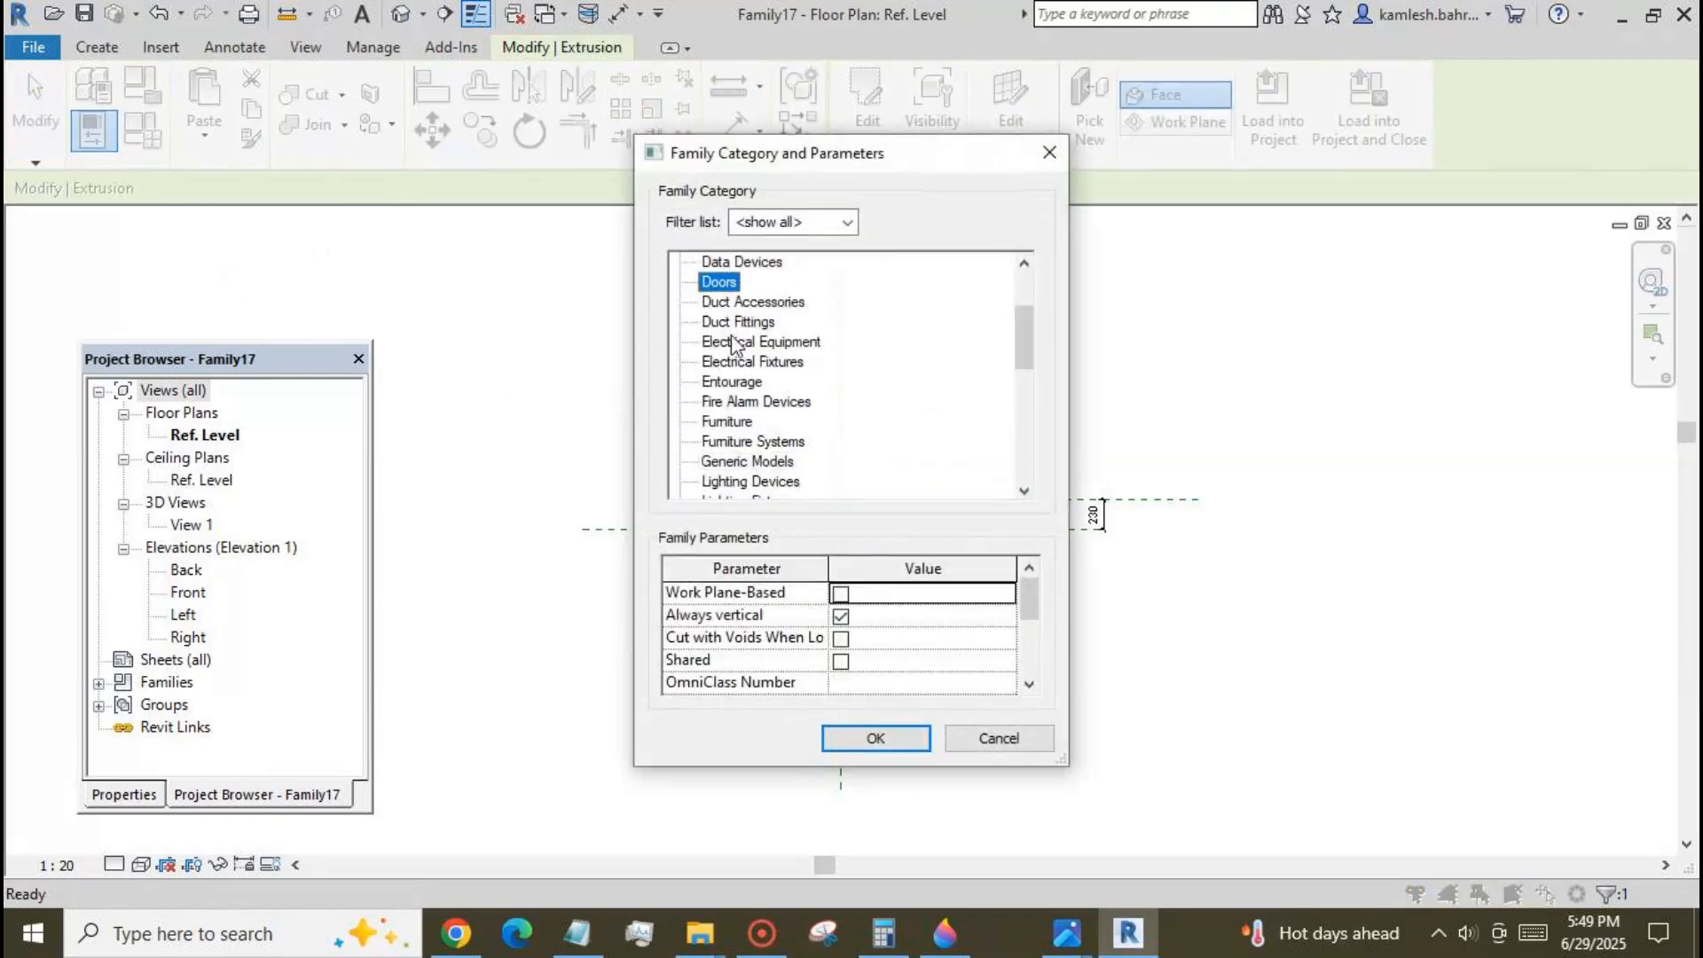
{"action": "left_click", "coordinate": [875, 739]}
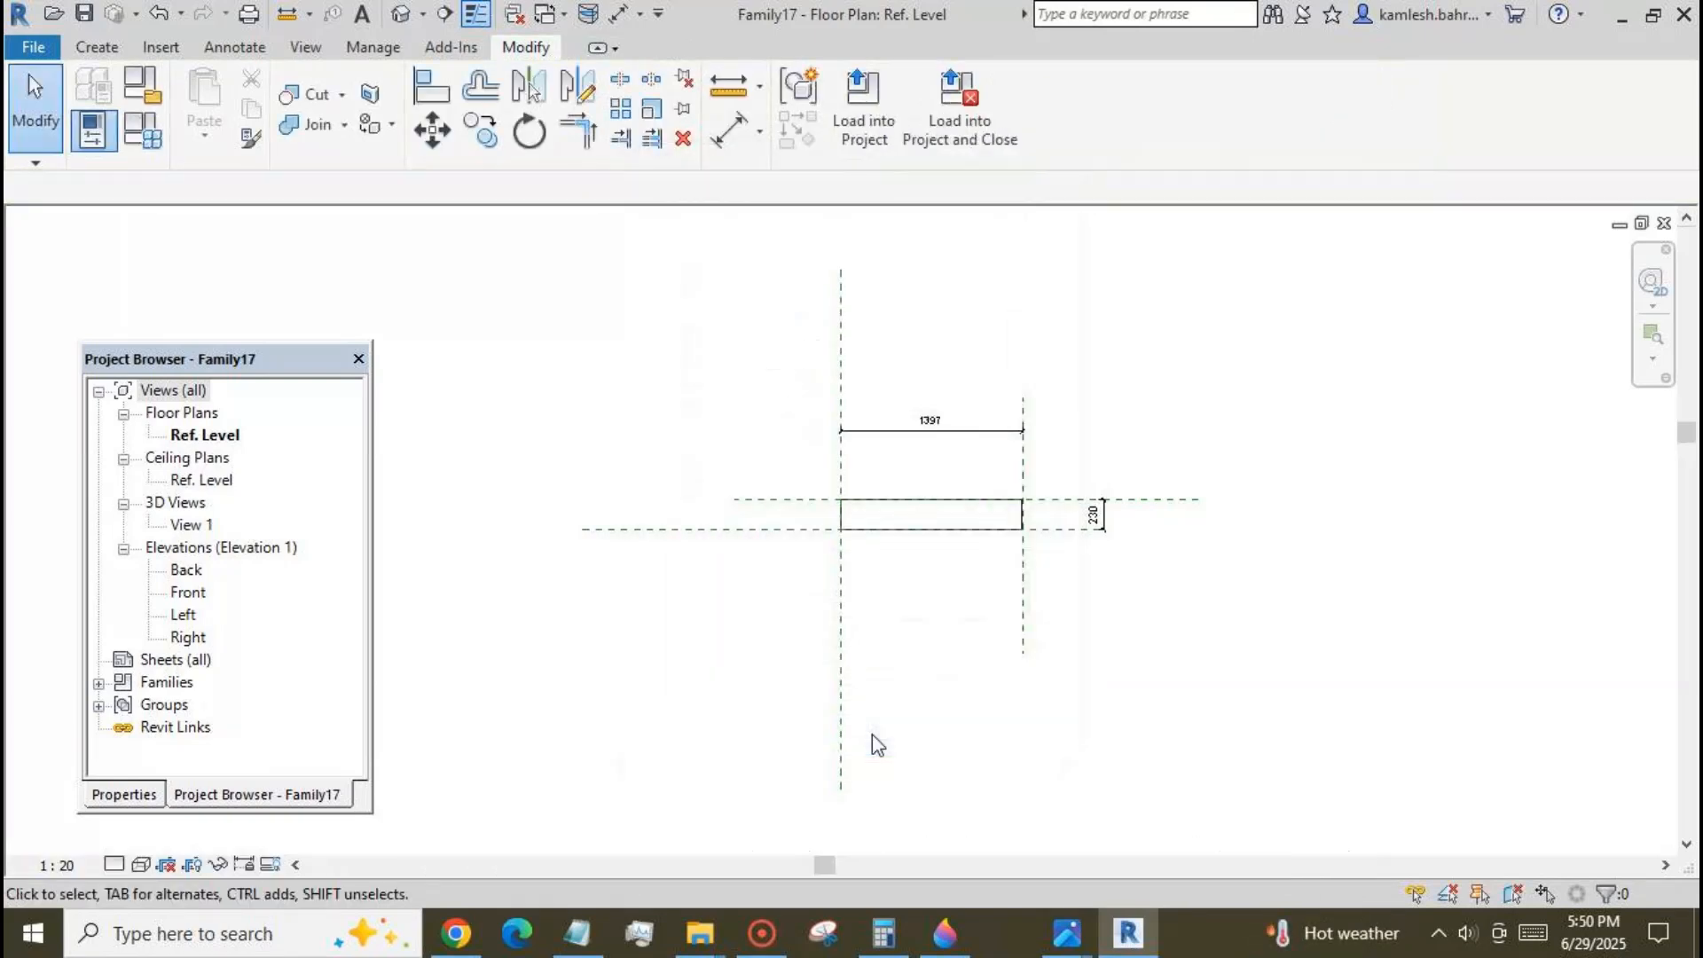
Label the dimension between the vertical reference planes as Width and the one between the horizontal planes as Thickness.
{"action": "left_click", "coordinate": [939, 441]}
{"action": "left_click", "coordinate": [1076, 103]}
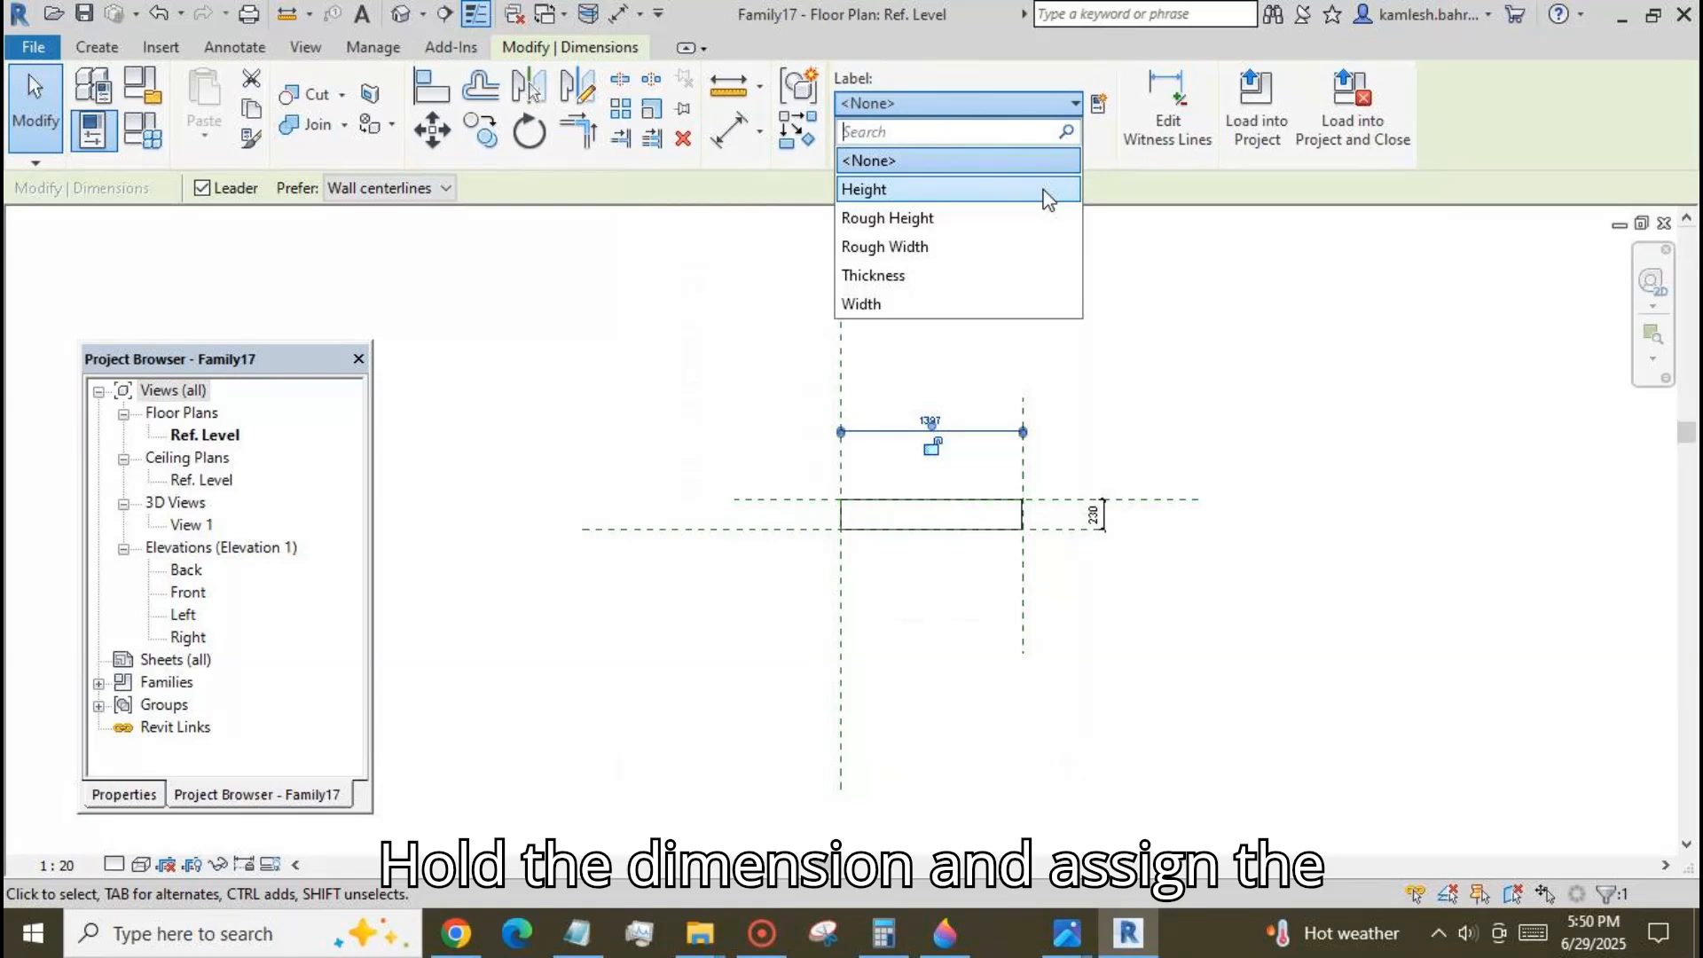
{"action": "left_click", "coordinate": [1029, 304]}
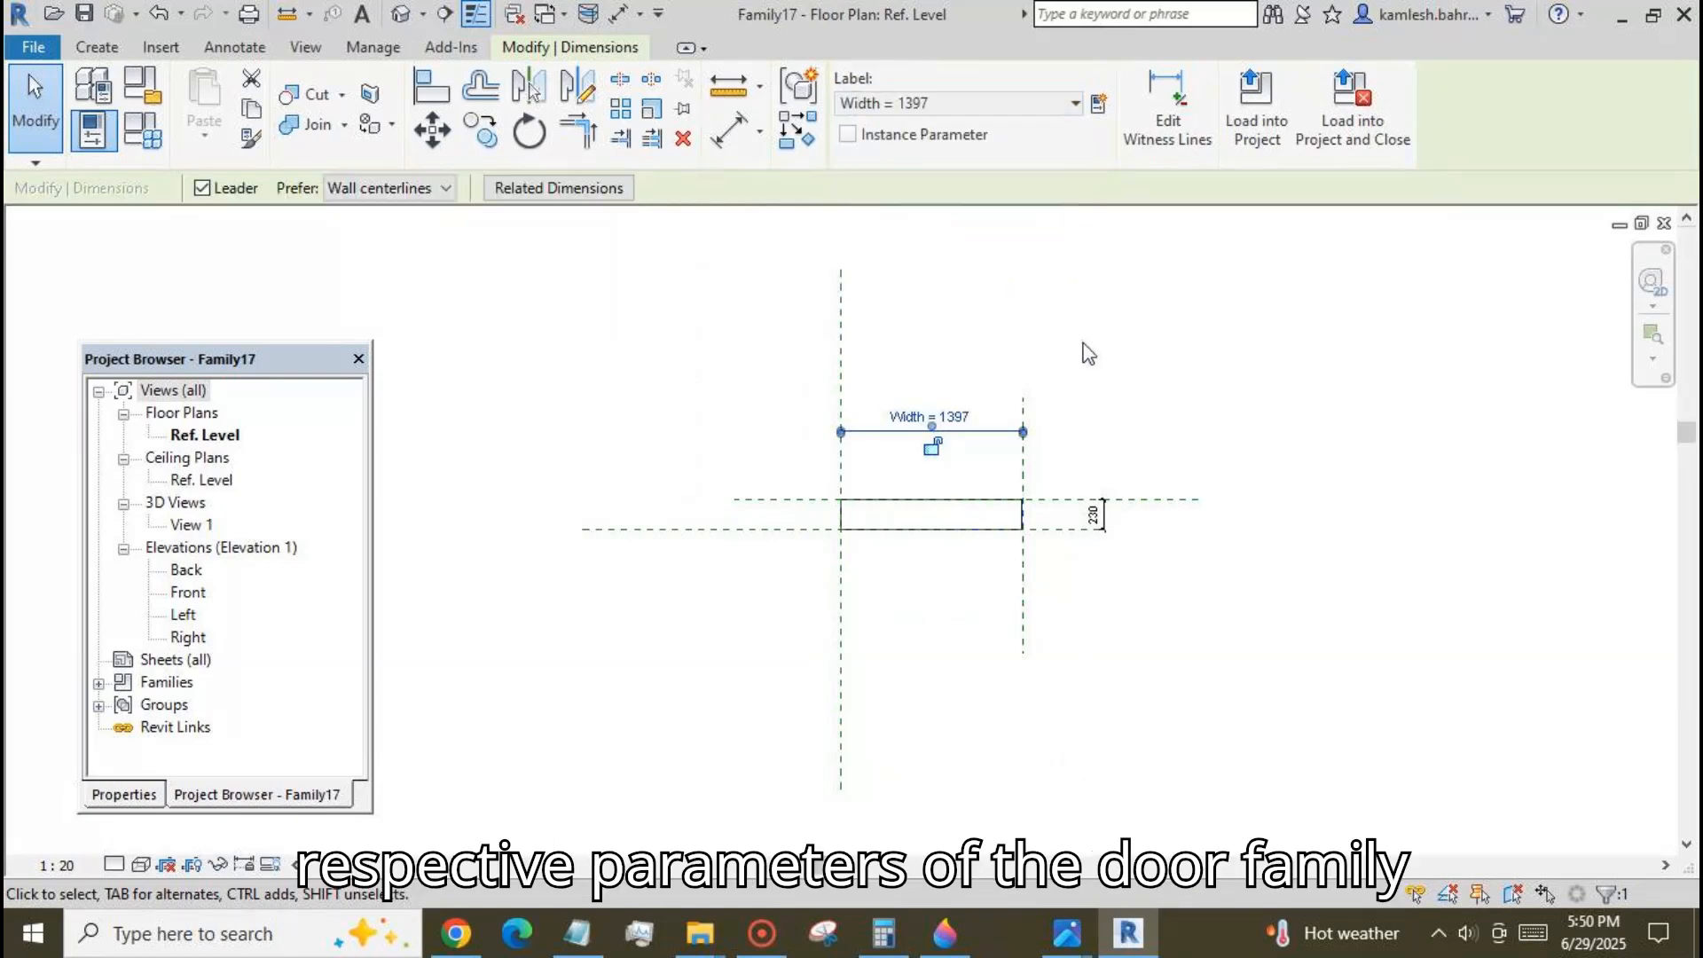
{"action": "left_click", "coordinate": [1098, 513]}
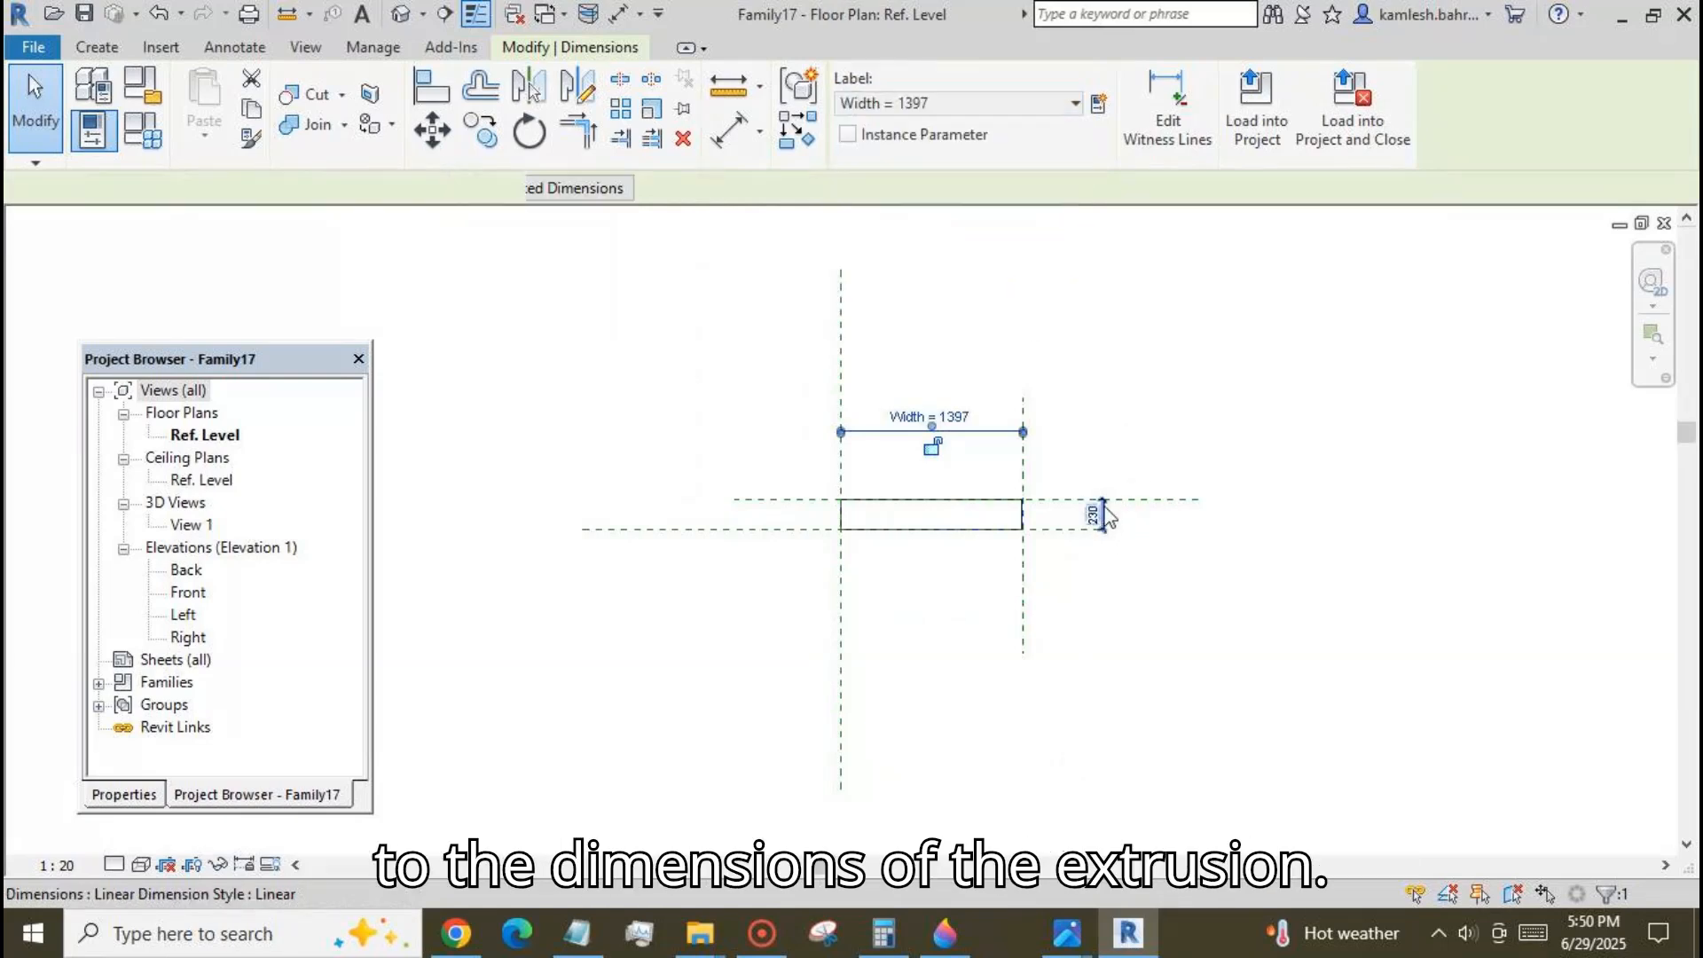
{"action": "left_click", "coordinate": [1073, 103]}
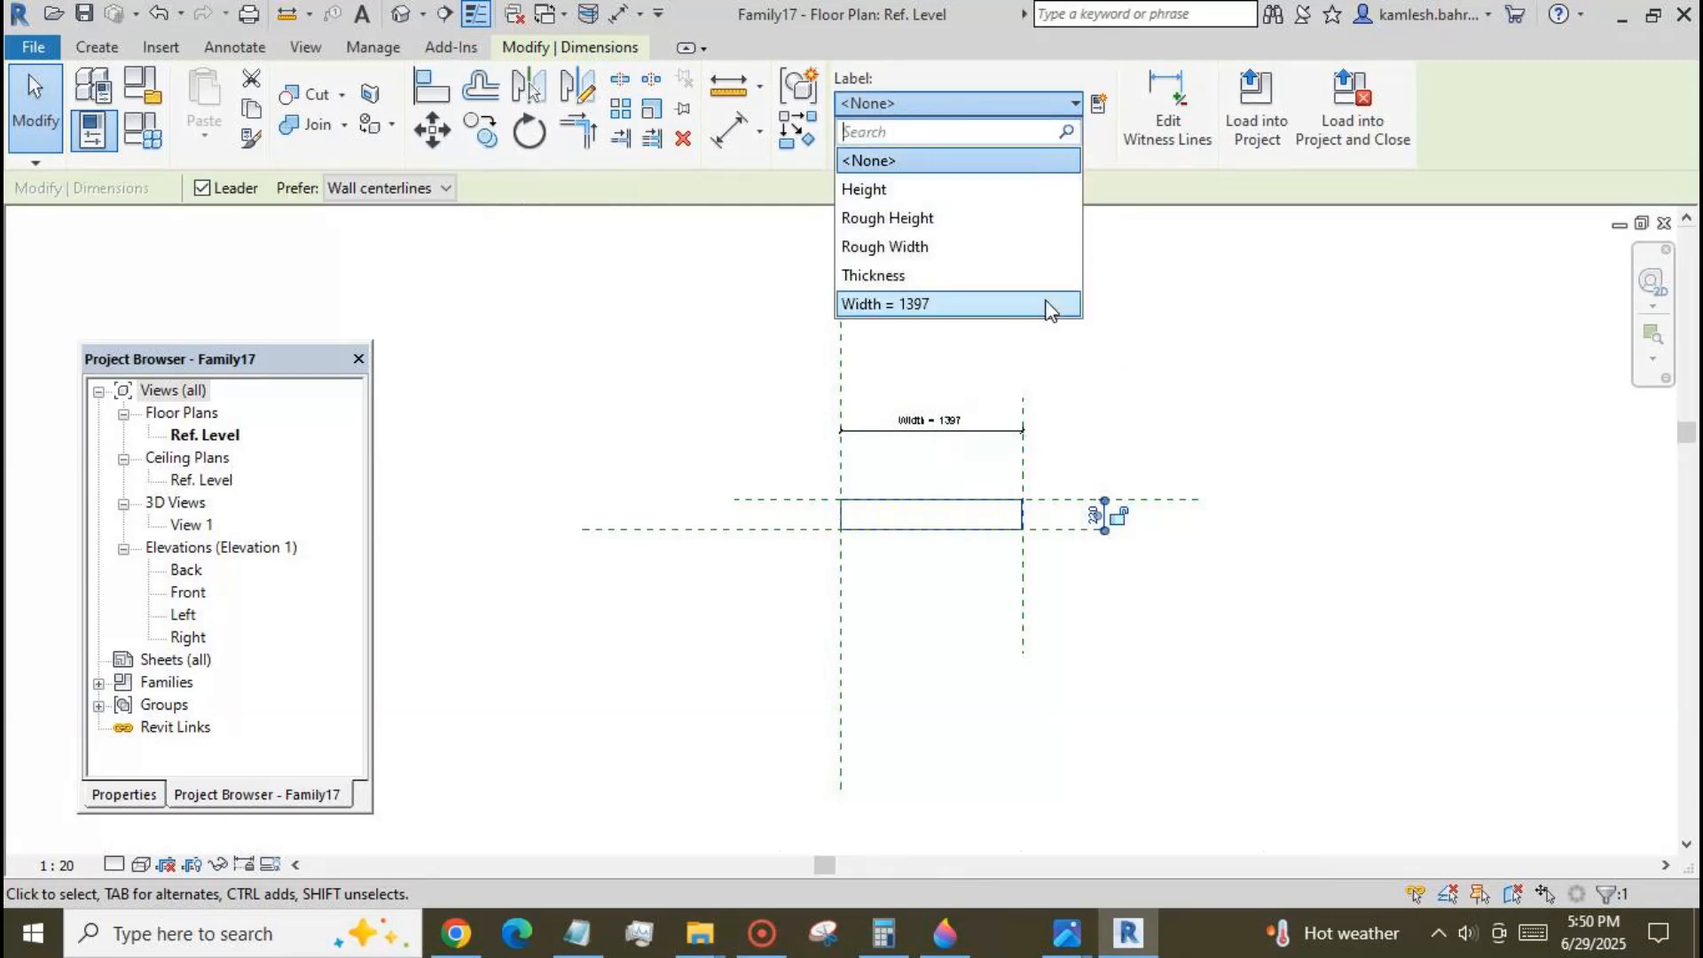
{"action": "left_click", "coordinate": [1049, 279]}
{"action": "left_click", "coordinate": [1096, 352]}
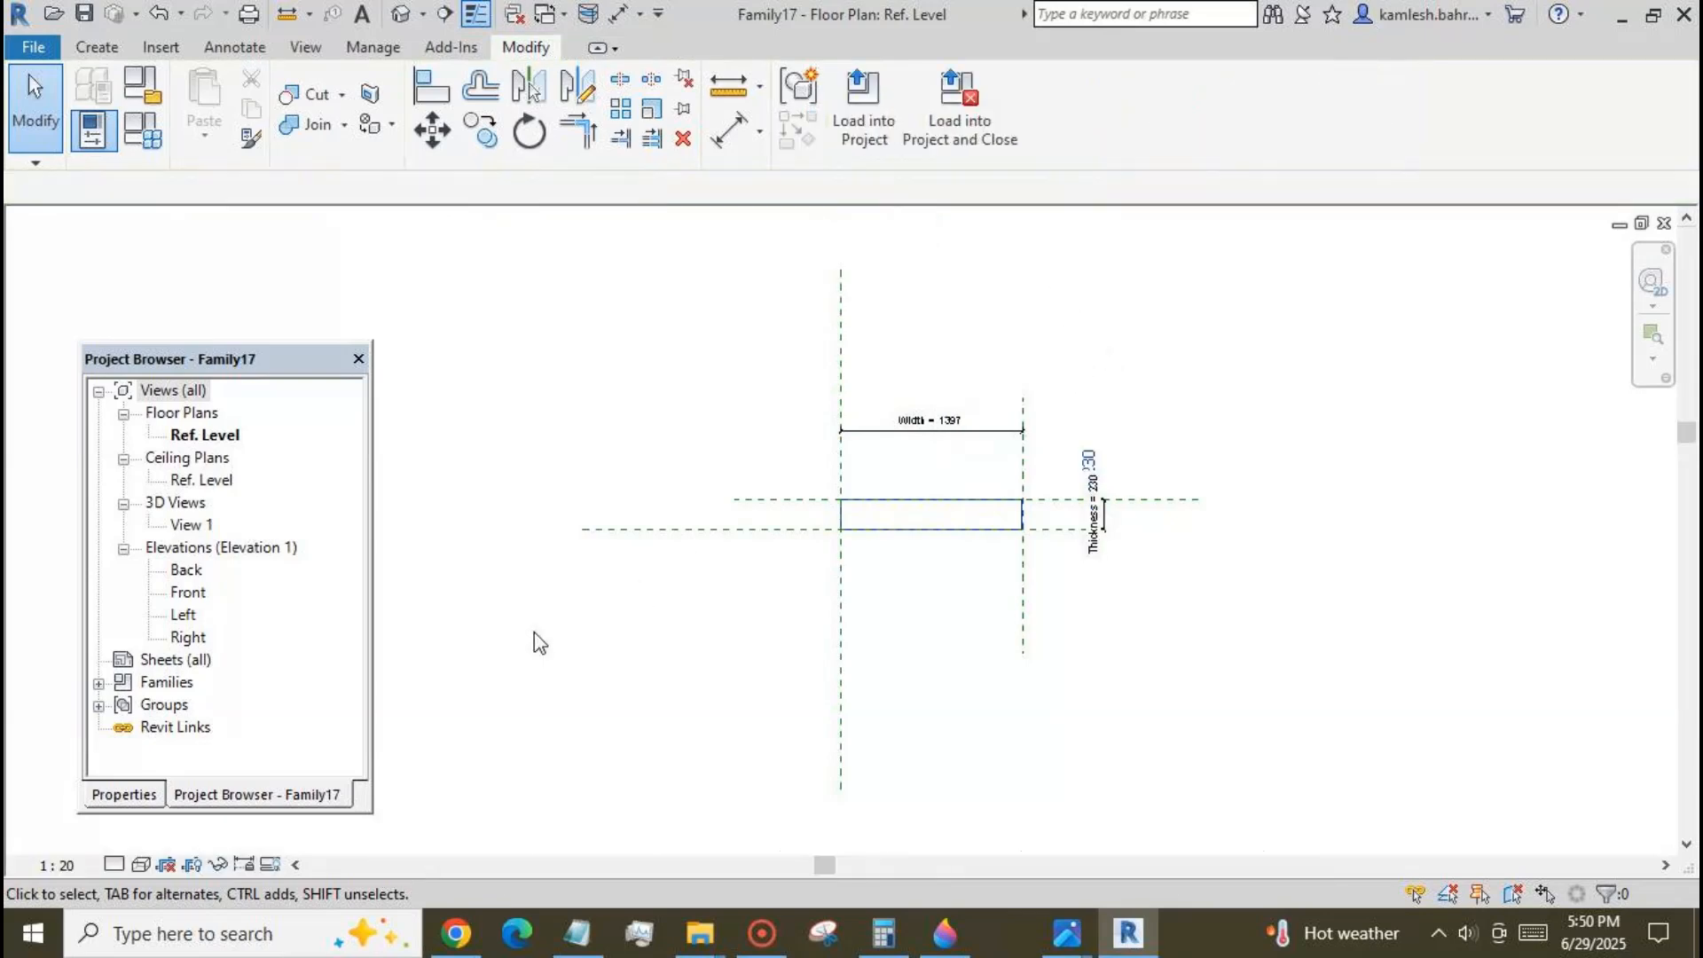
In the Front elevation, draw a horizontal reference plane about 995 mm above the Ref. Level, crossing both vertical planes.
{"action": "double_click", "coordinate": [195, 594]}
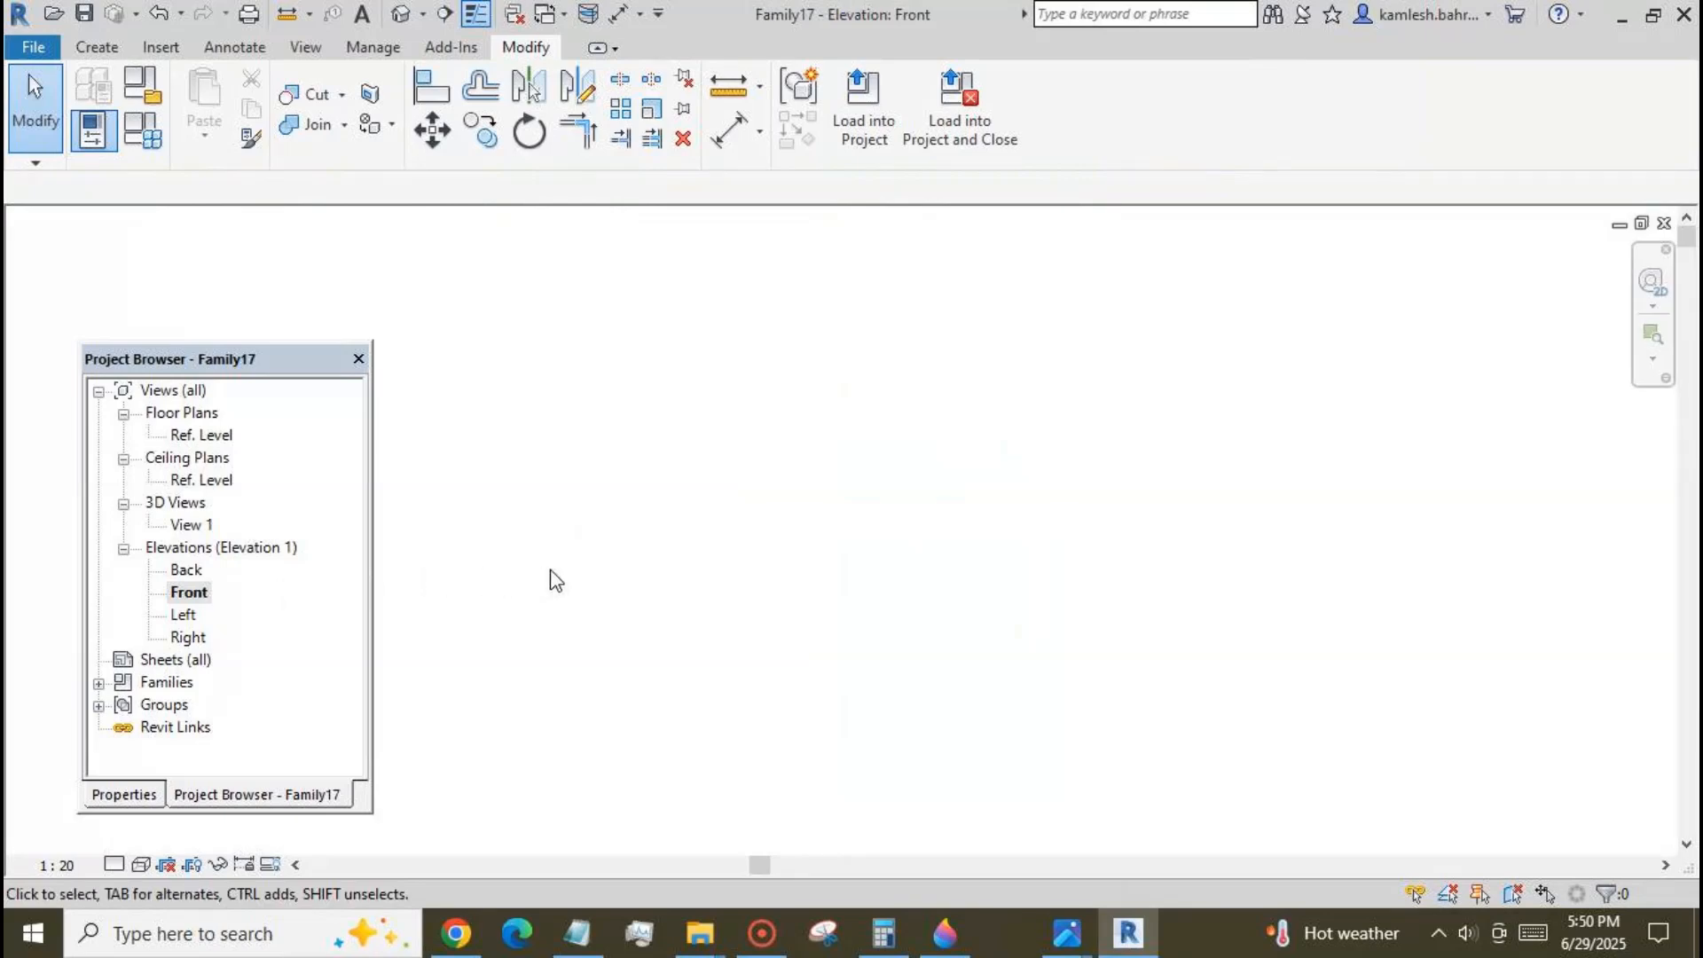
{"action": "key", "text": "z"}
{"action": "key", "text": "a"}
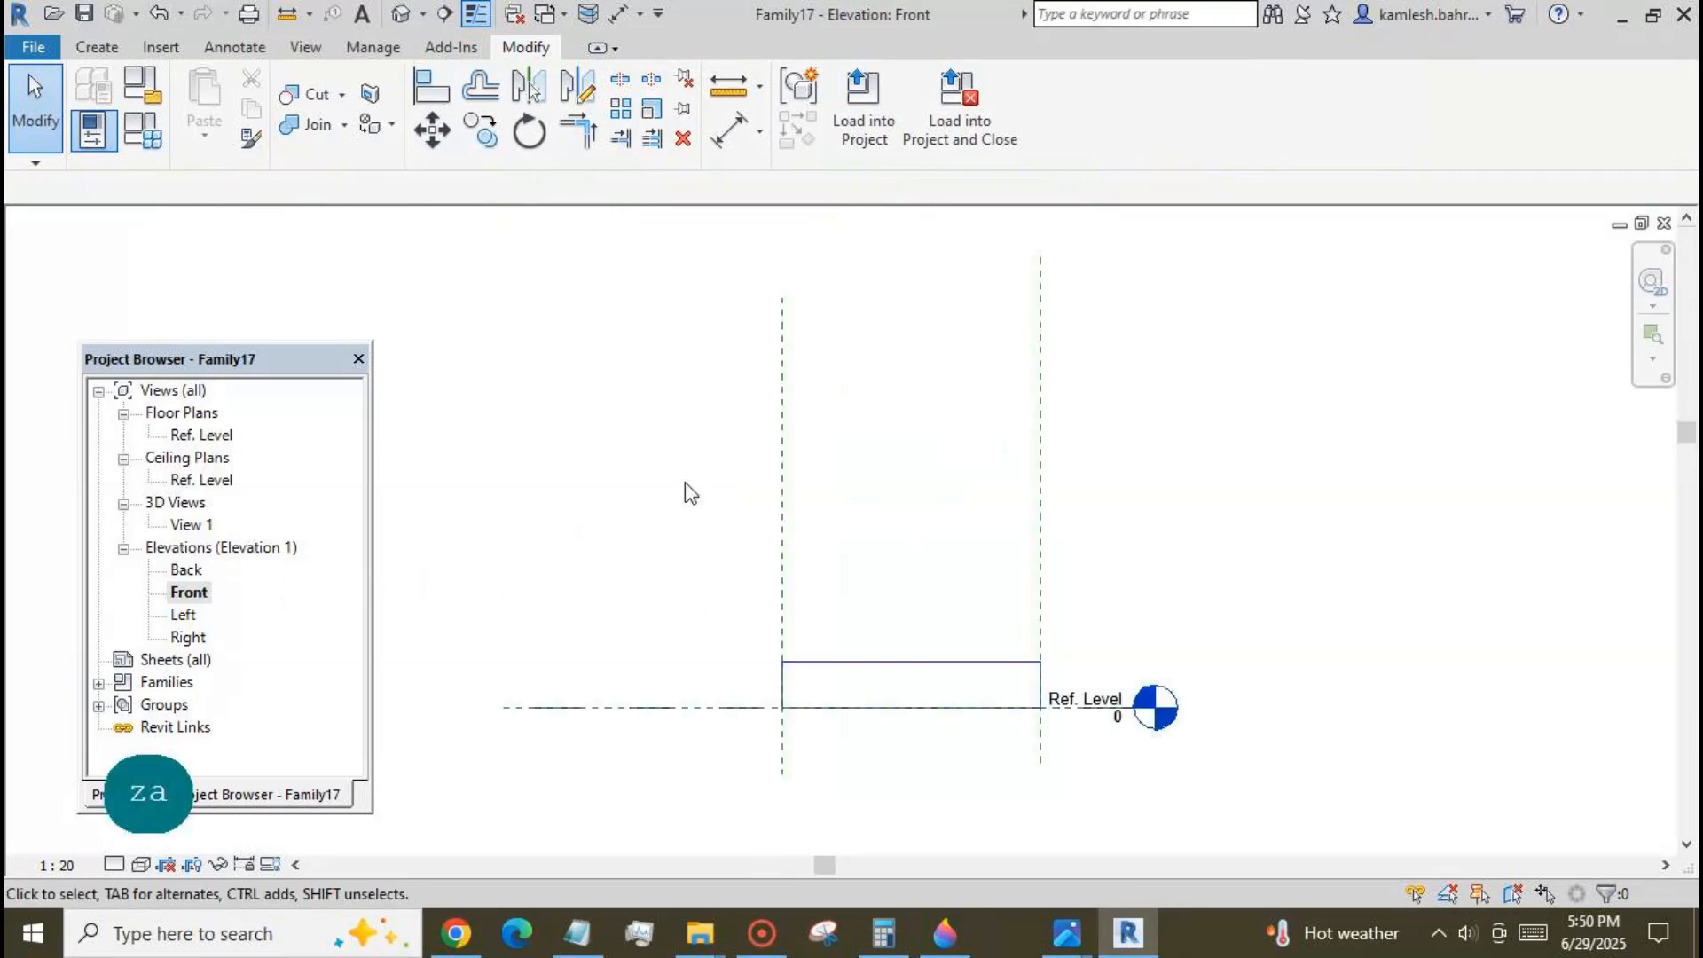
{"action": "left_click", "coordinate": [97, 47]}
{"action": "left_click", "coordinate": [1325, 102]}
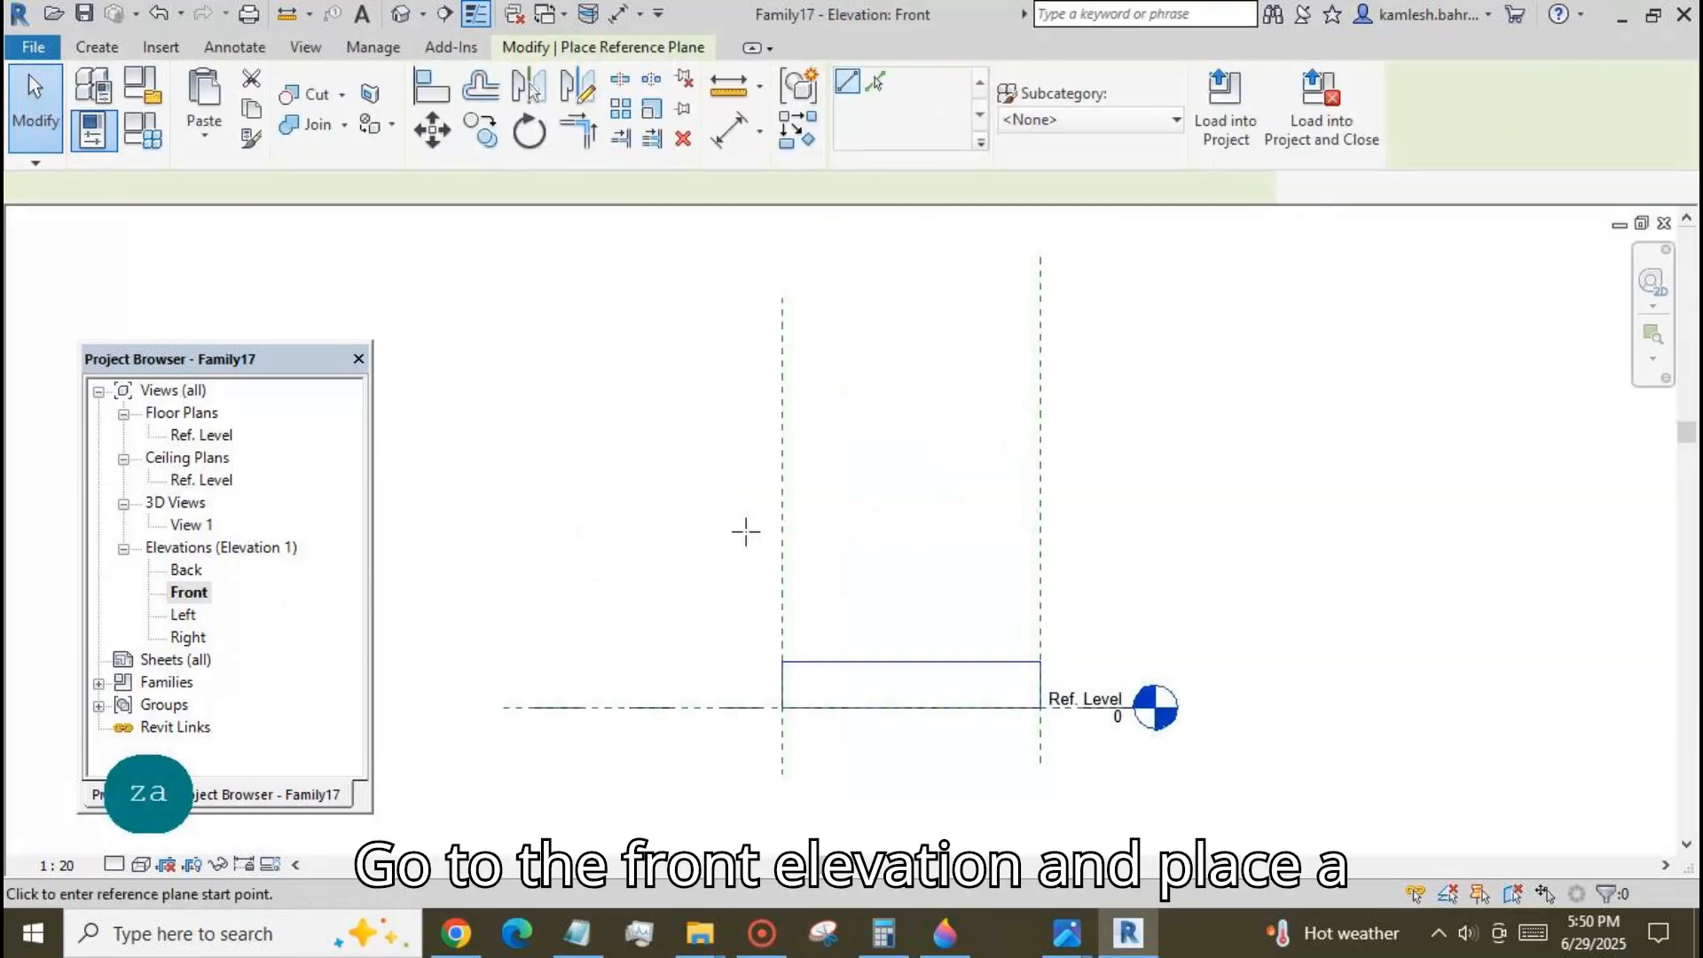
{"action": "left_click", "coordinate": [626, 523]}
{"action": "left_click", "coordinate": [1278, 523]}
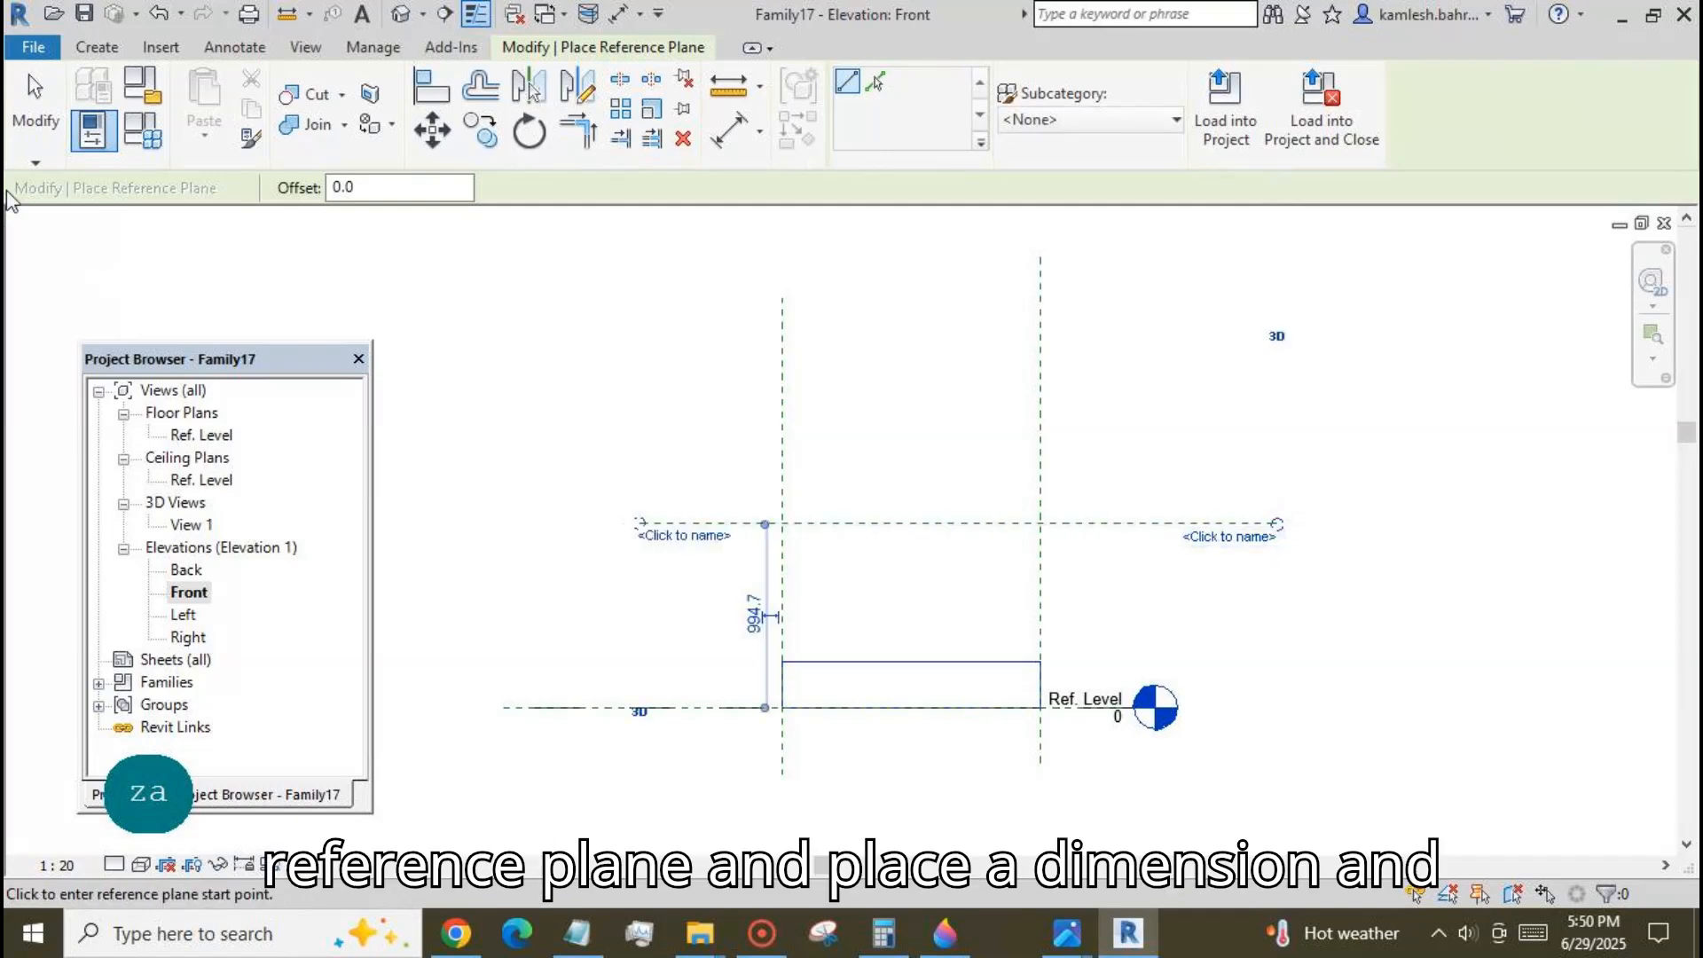
{"action": "key", "text": "Escape"}
{"action": "key", "text": "Escape"}
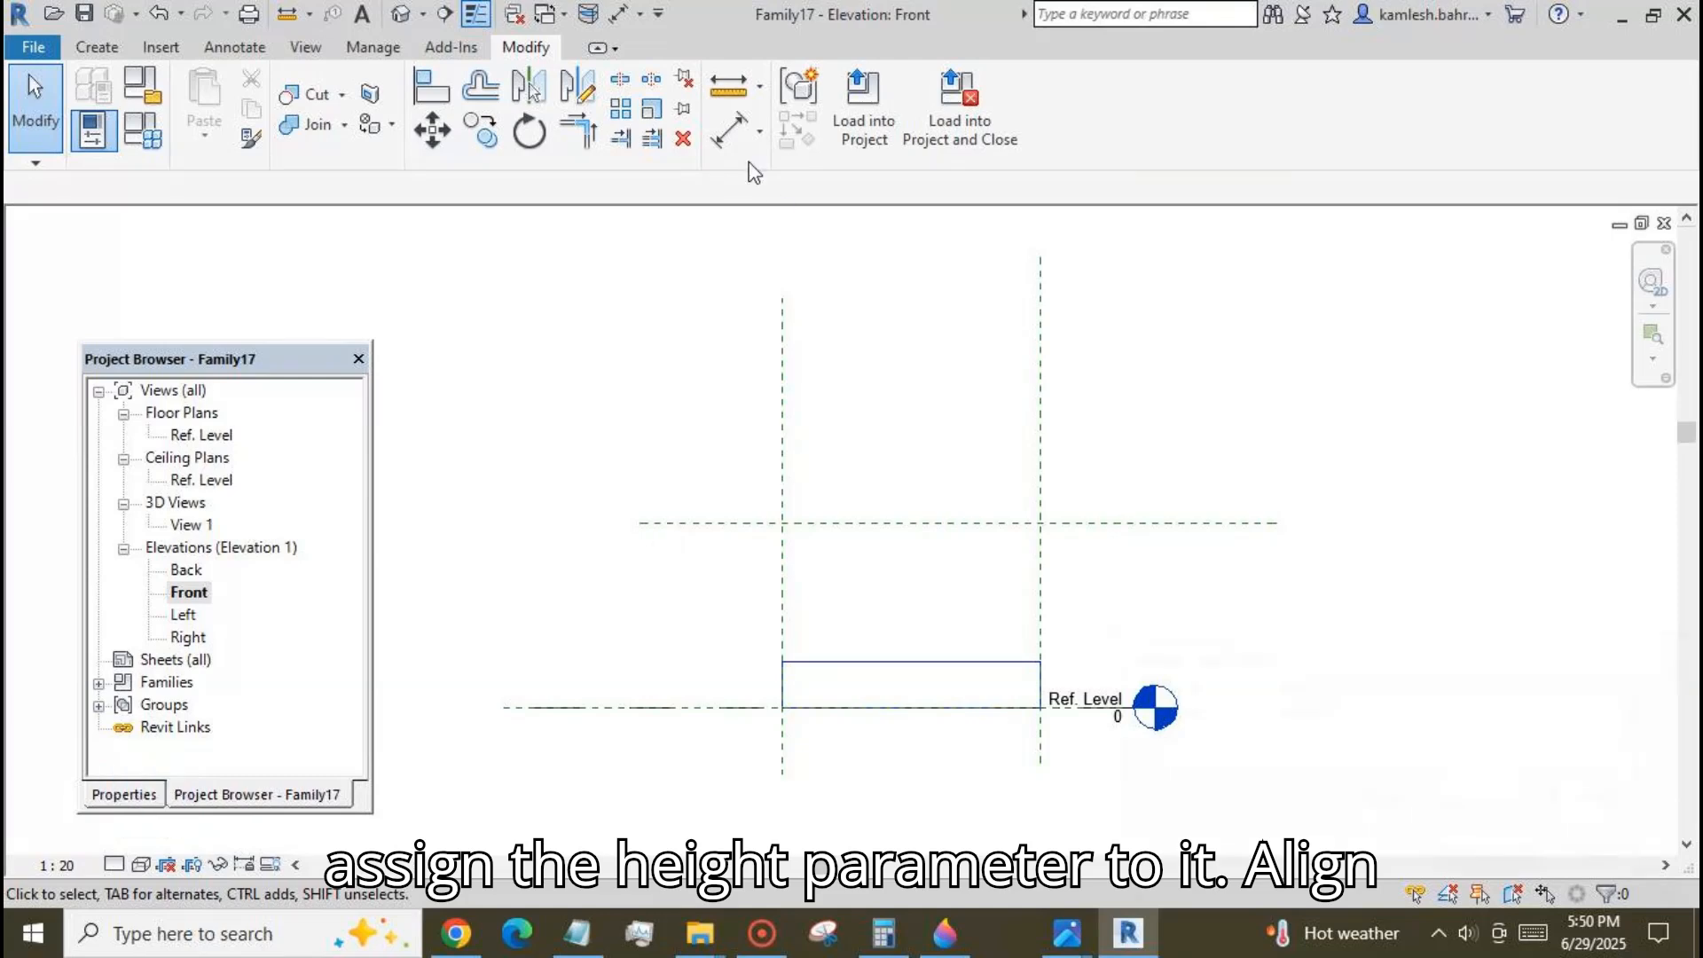
Add an aligned dimension between the new horizontal reference plane and the Ref. Level.
{"action": "left_click", "coordinate": [729, 130]}
{"action": "left_click", "coordinate": [687, 523]}
{"action": "left_click", "coordinate": [532, 707]}
{"action": "left_click", "coordinate": [531, 761]}
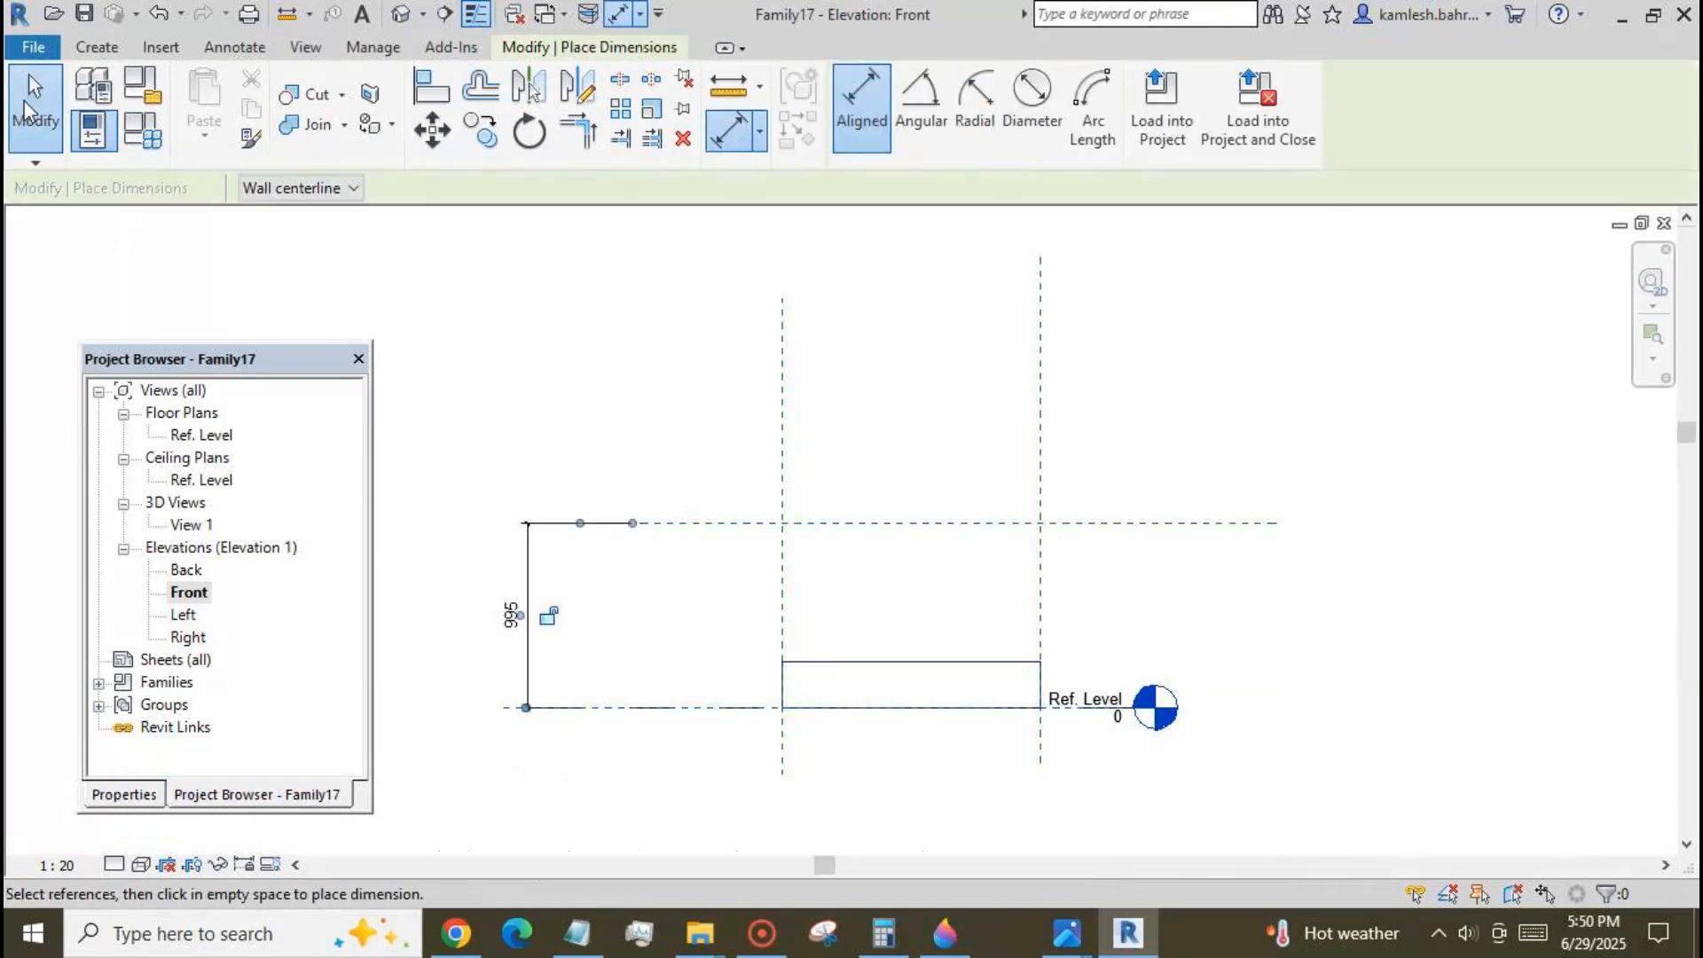
{"action": "left_click", "coordinate": [24, 100]}
Align the top edge of the extrusion to the upper horizontal reference plane.
{"action": "left_click", "coordinate": [431, 86]}
{"action": "left_click", "coordinate": [821, 524]}
{"action": "left_click", "coordinate": [850, 663]}
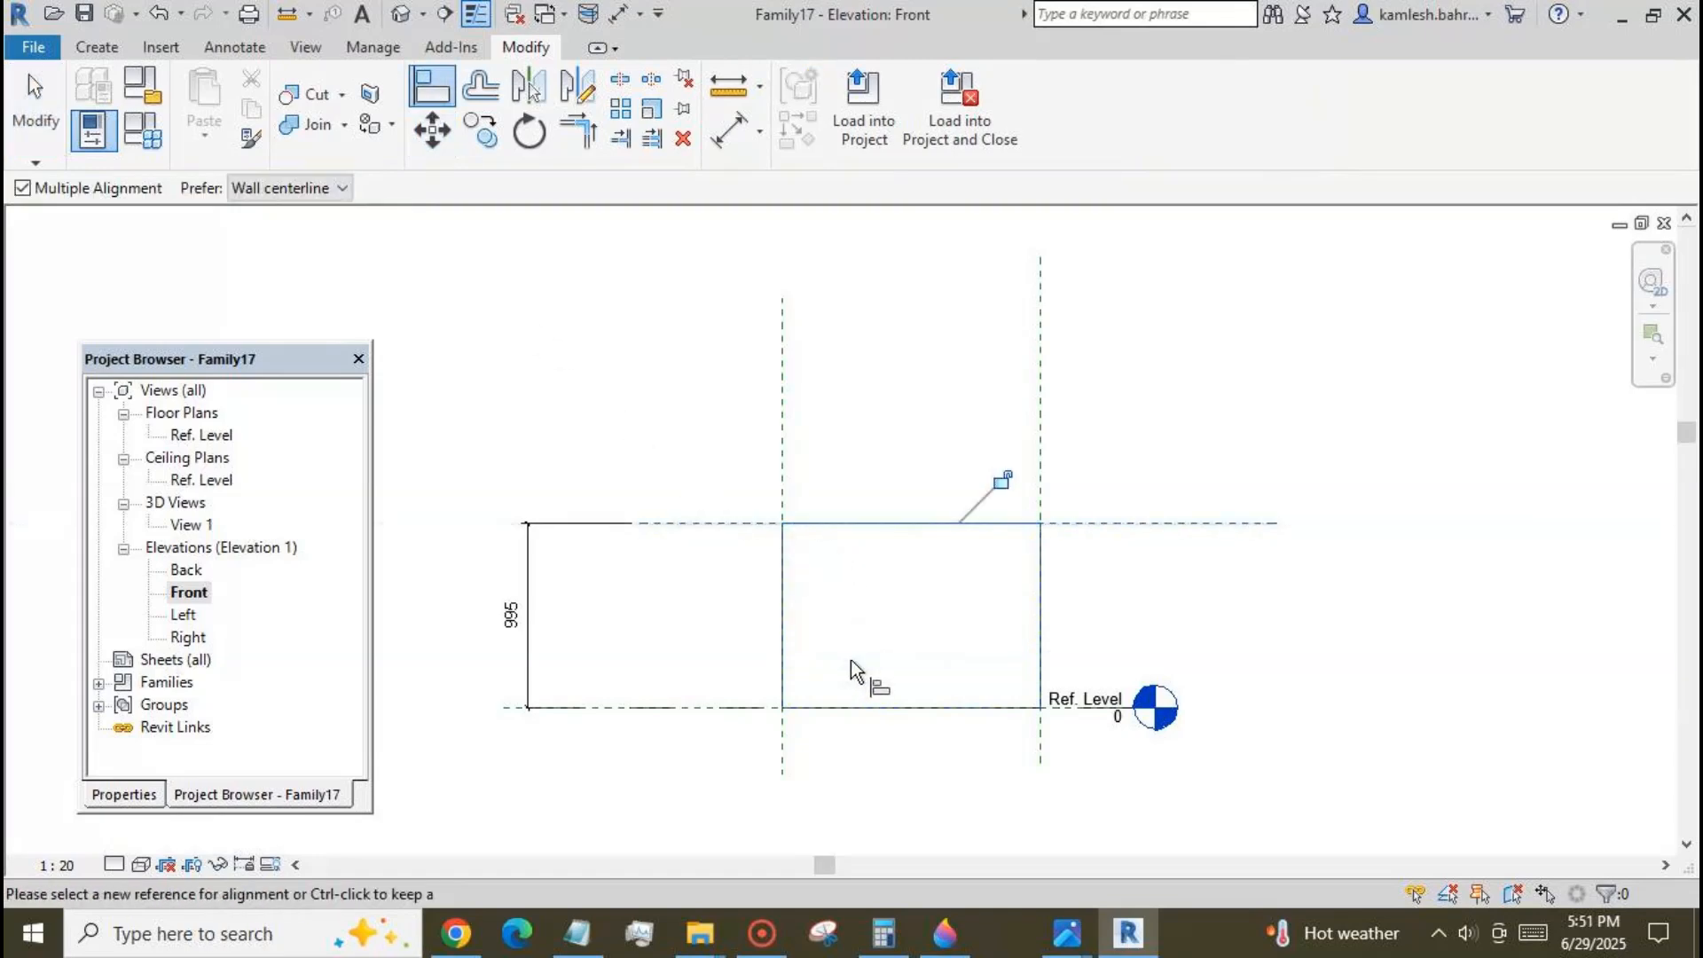
{"action": "left_click", "coordinate": [46, 101]}
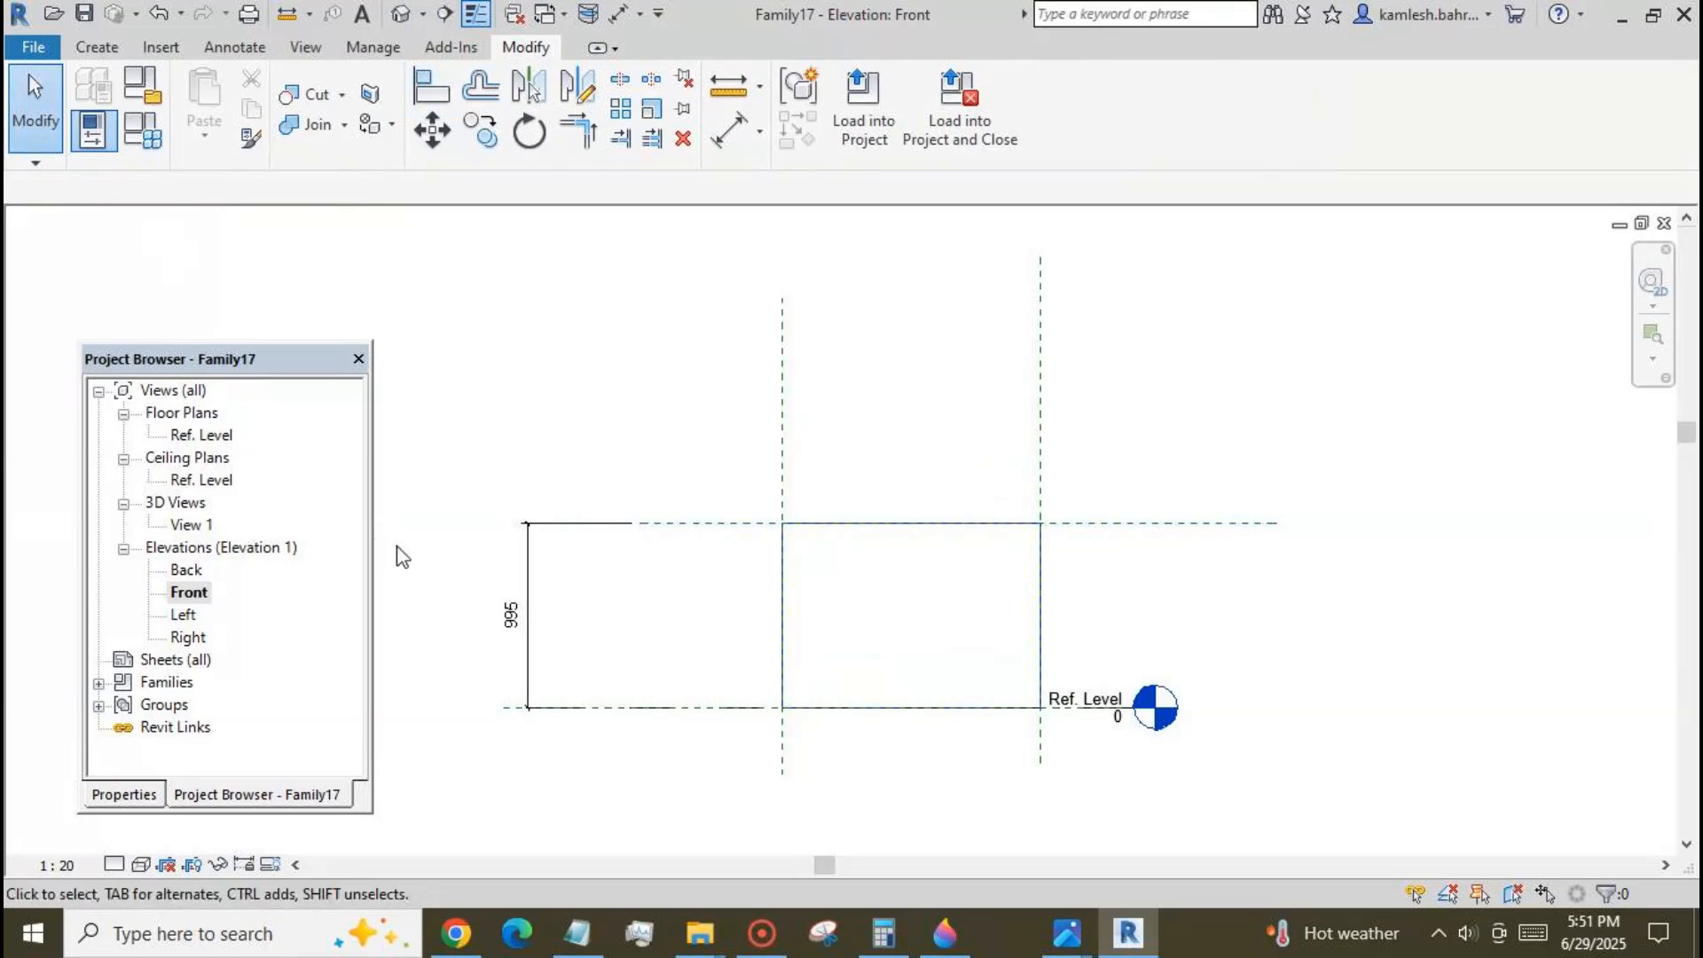
Assign the Height parameter to the vertical dimension in the Front elevation.
{"action": "left_click", "coordinate": [528, 560]}
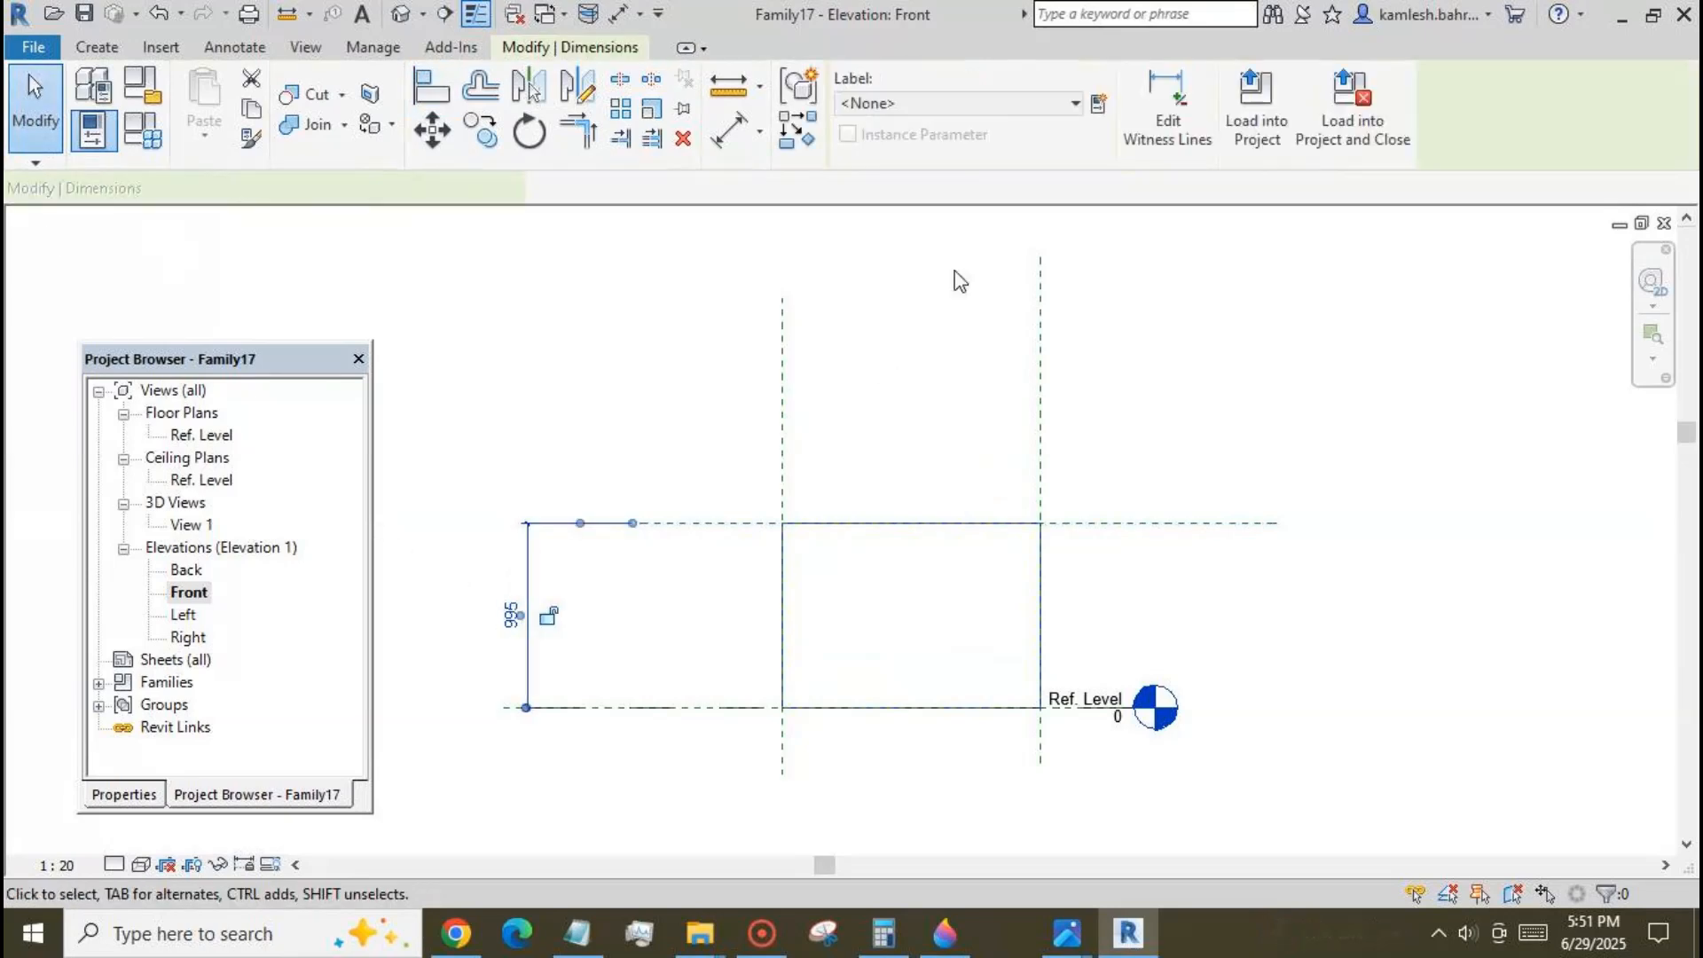
{"action": "left_click", "coordinate": [1073, 103]}
{"action": "left_click", "coordinate": [1040, 189]}
{"action": "left_click", "coordinate": [1179, 341]}
{"action": "scroll", "coordinate": [1127, 366], "scroll_direction": "down", "scroll_amount": 2}
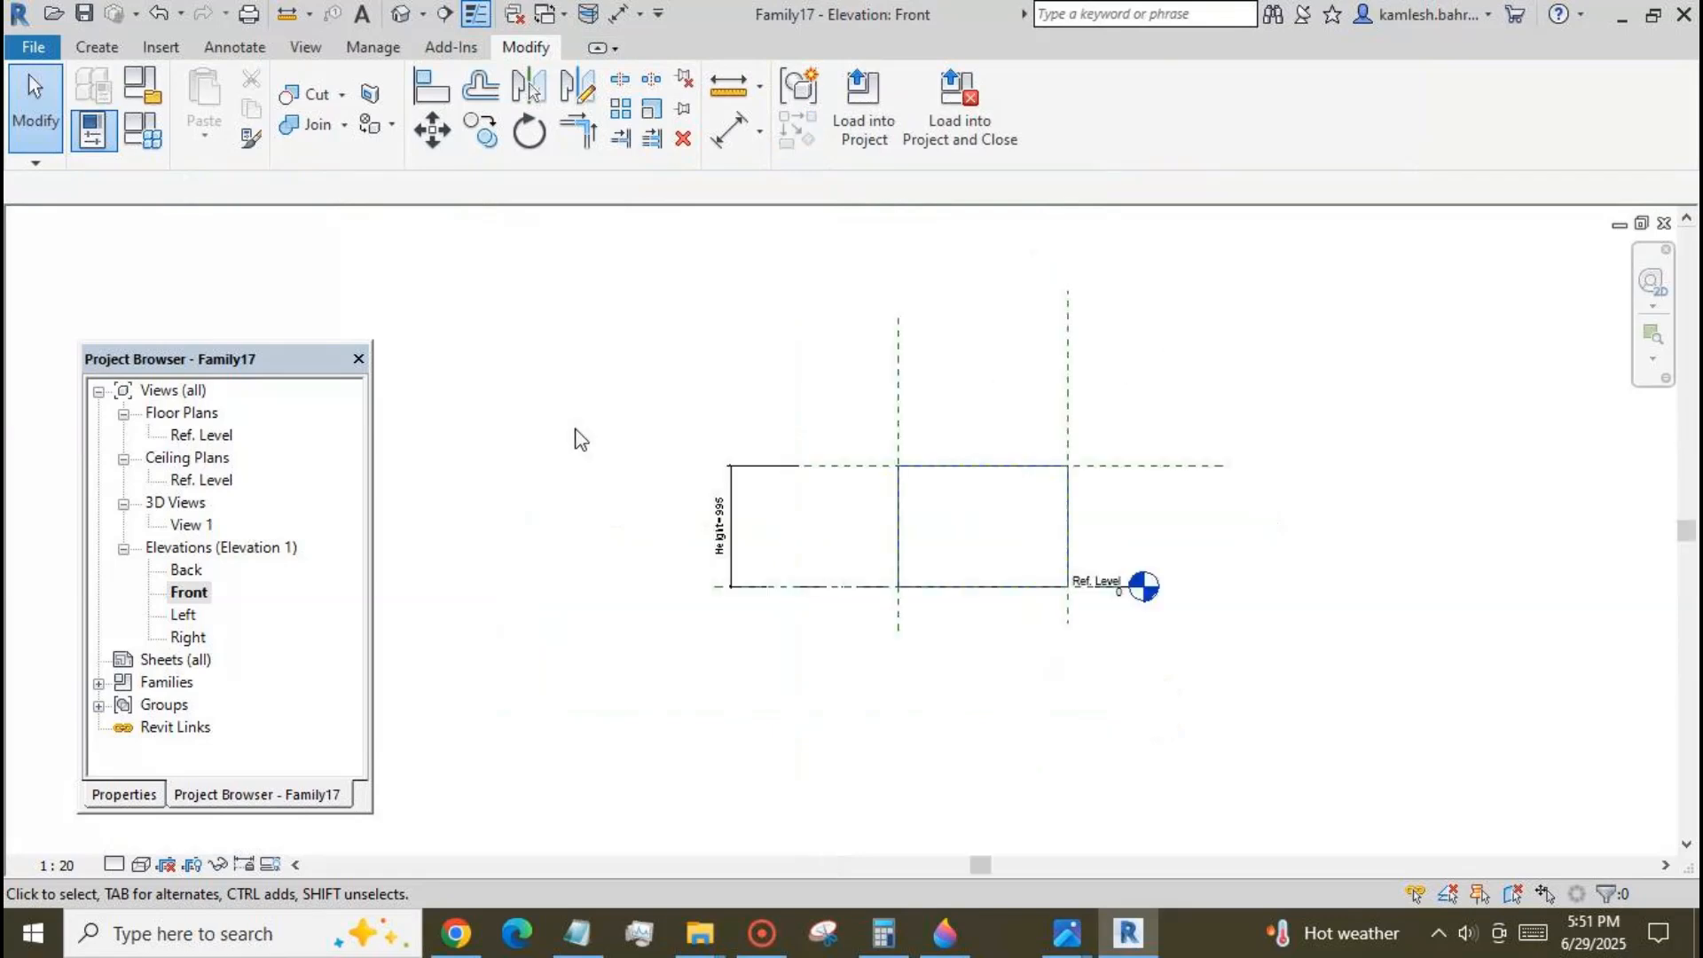
Associate the panel extrusion's material with a new family type parameter named m.
{"action": "scroll", "coordinate": [585, 423], "scroll_direction": "down", "scroll_amount": 1}
{"action": "left_click", "coordinate": [790, 513]}
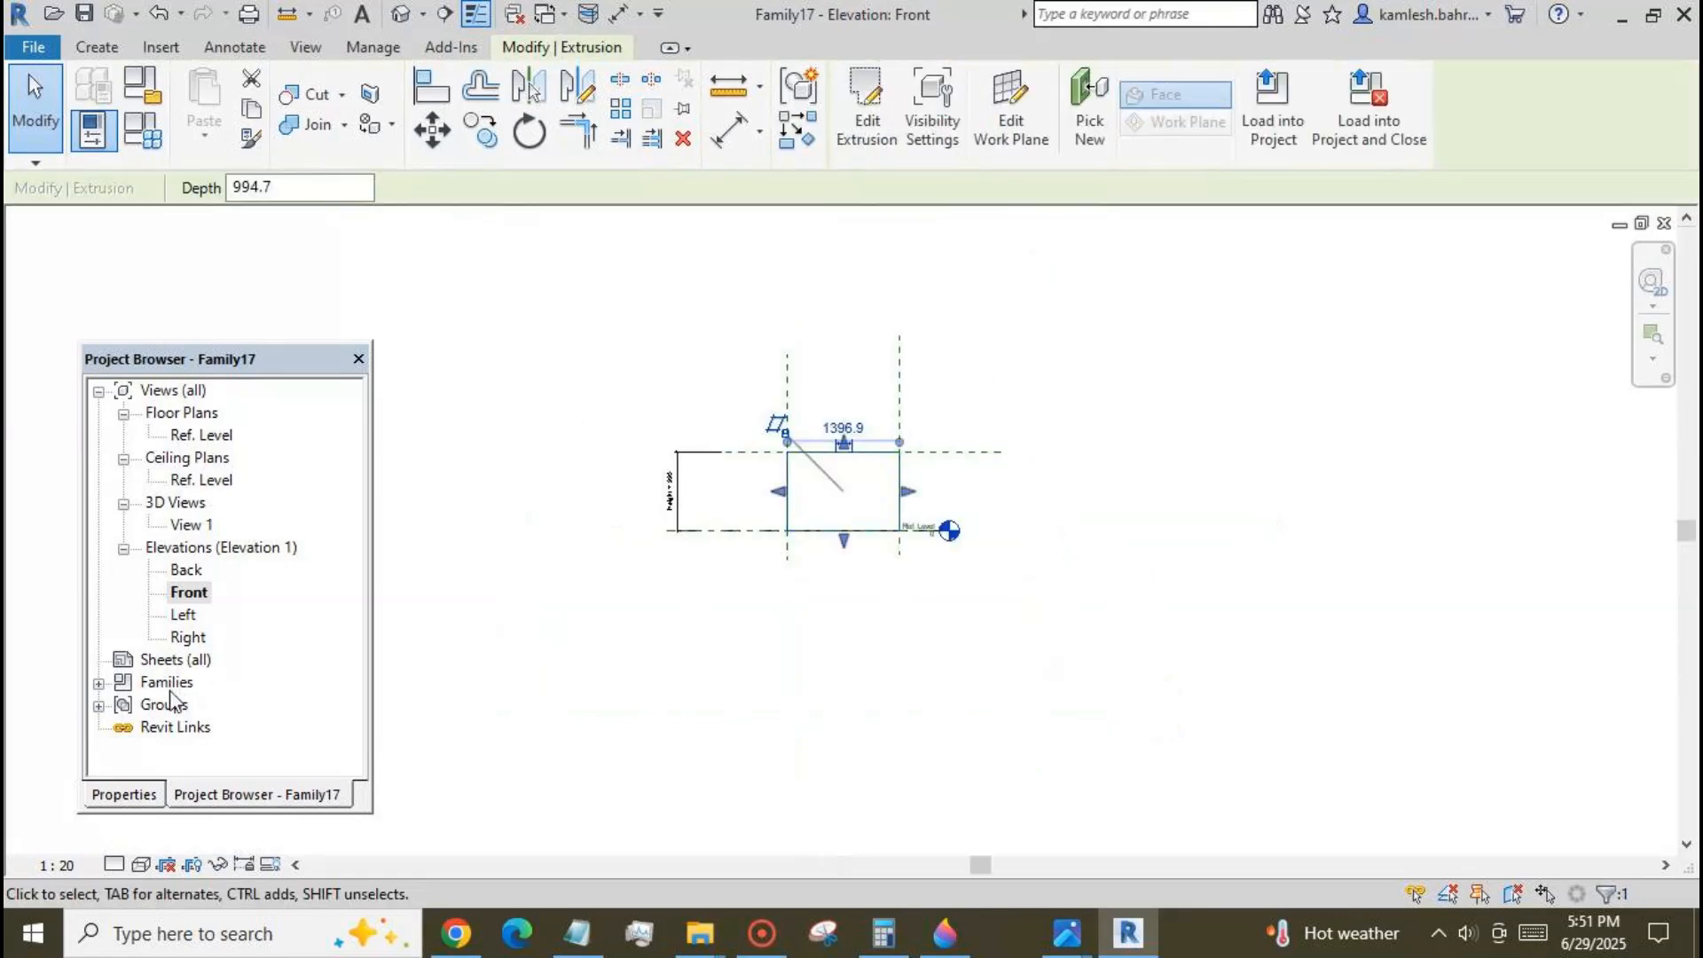
{"action": "left_click", "coordinate": [133, 796]}
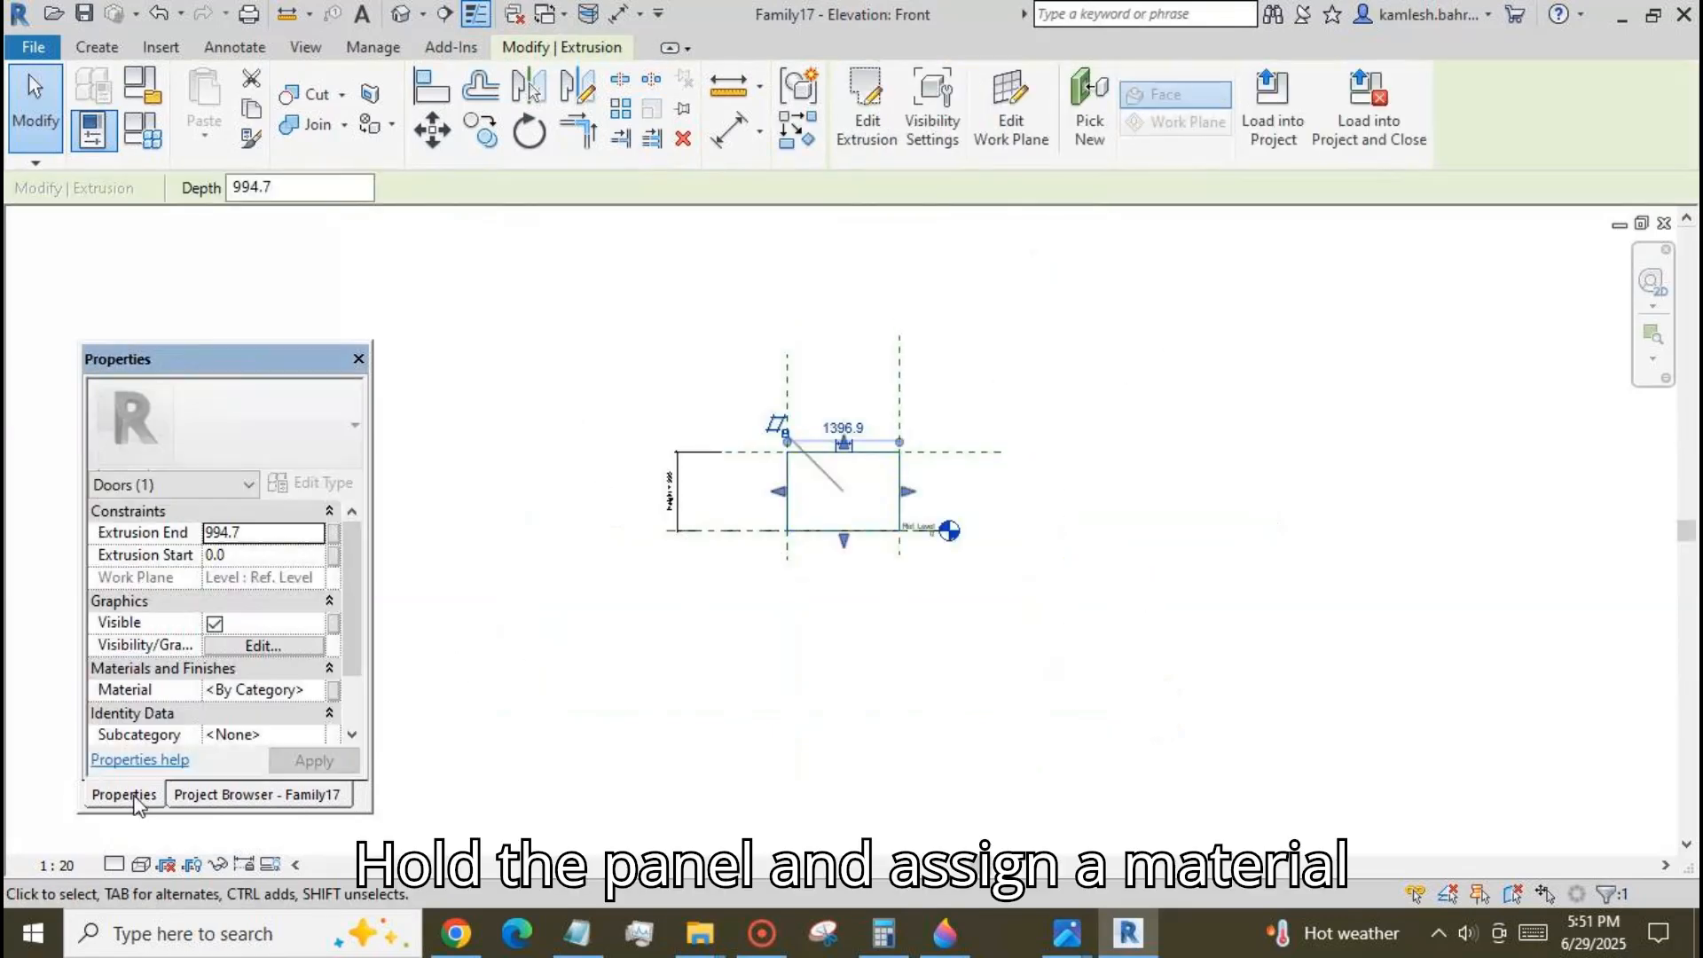
{"action": "left_click", "coordinate": [333, 690]}
{"action": "left_click", "coordinate": [257, 715]}
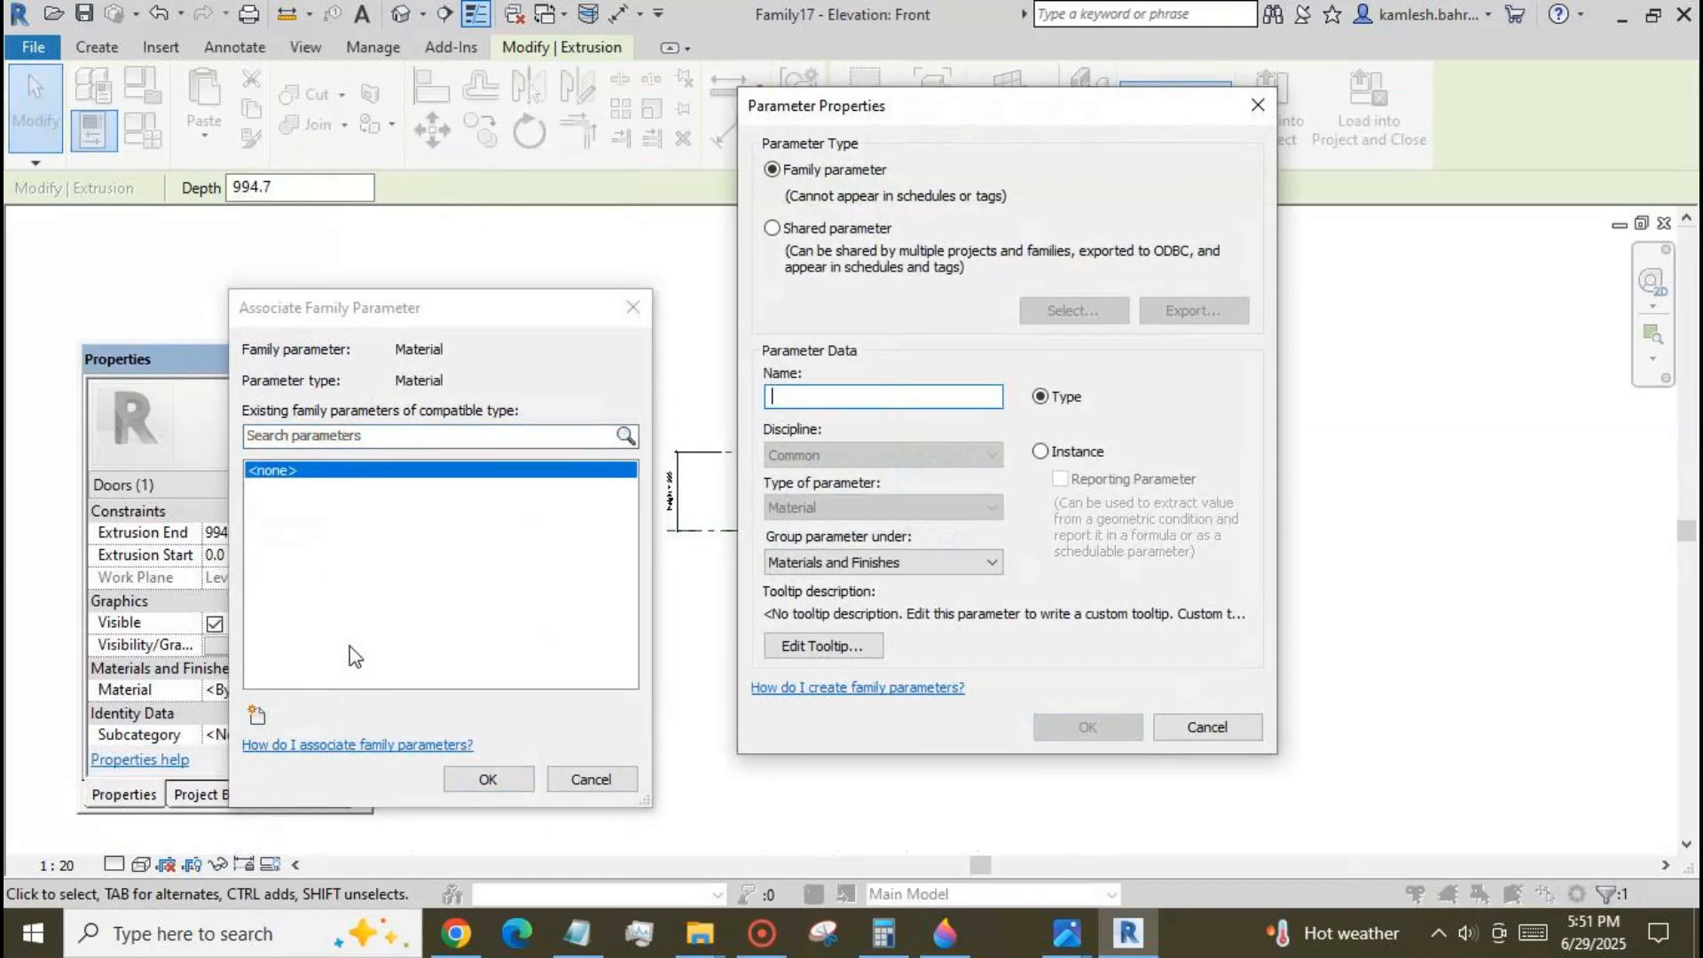
{"action": "type", "text": "m"}
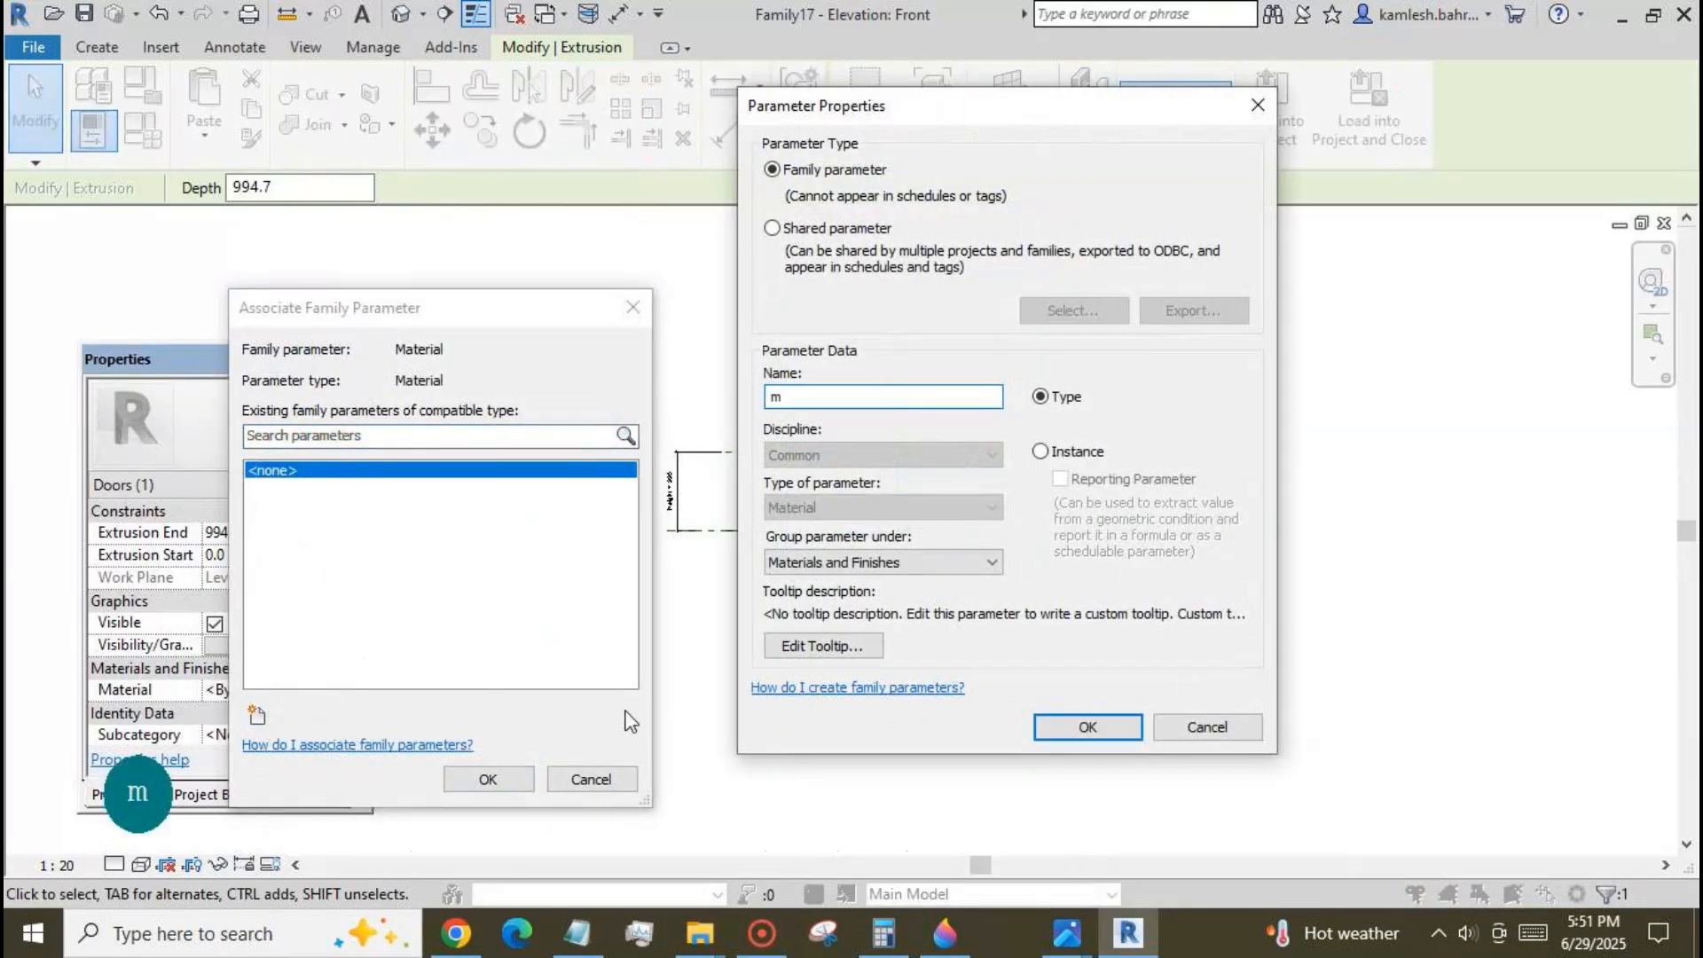
{"action": "left_click", "coordinate": [1059, 737]}
{"action": "left_click", "coordinate": [523, 783]}
{"action": "left_click", "coordinate": [943, 710]}
Set the family's Height to 2000, Width to 1000 and Thickness to 50 mm in the family types.
{"action": "left_click", "coordinate": [141, 129]}
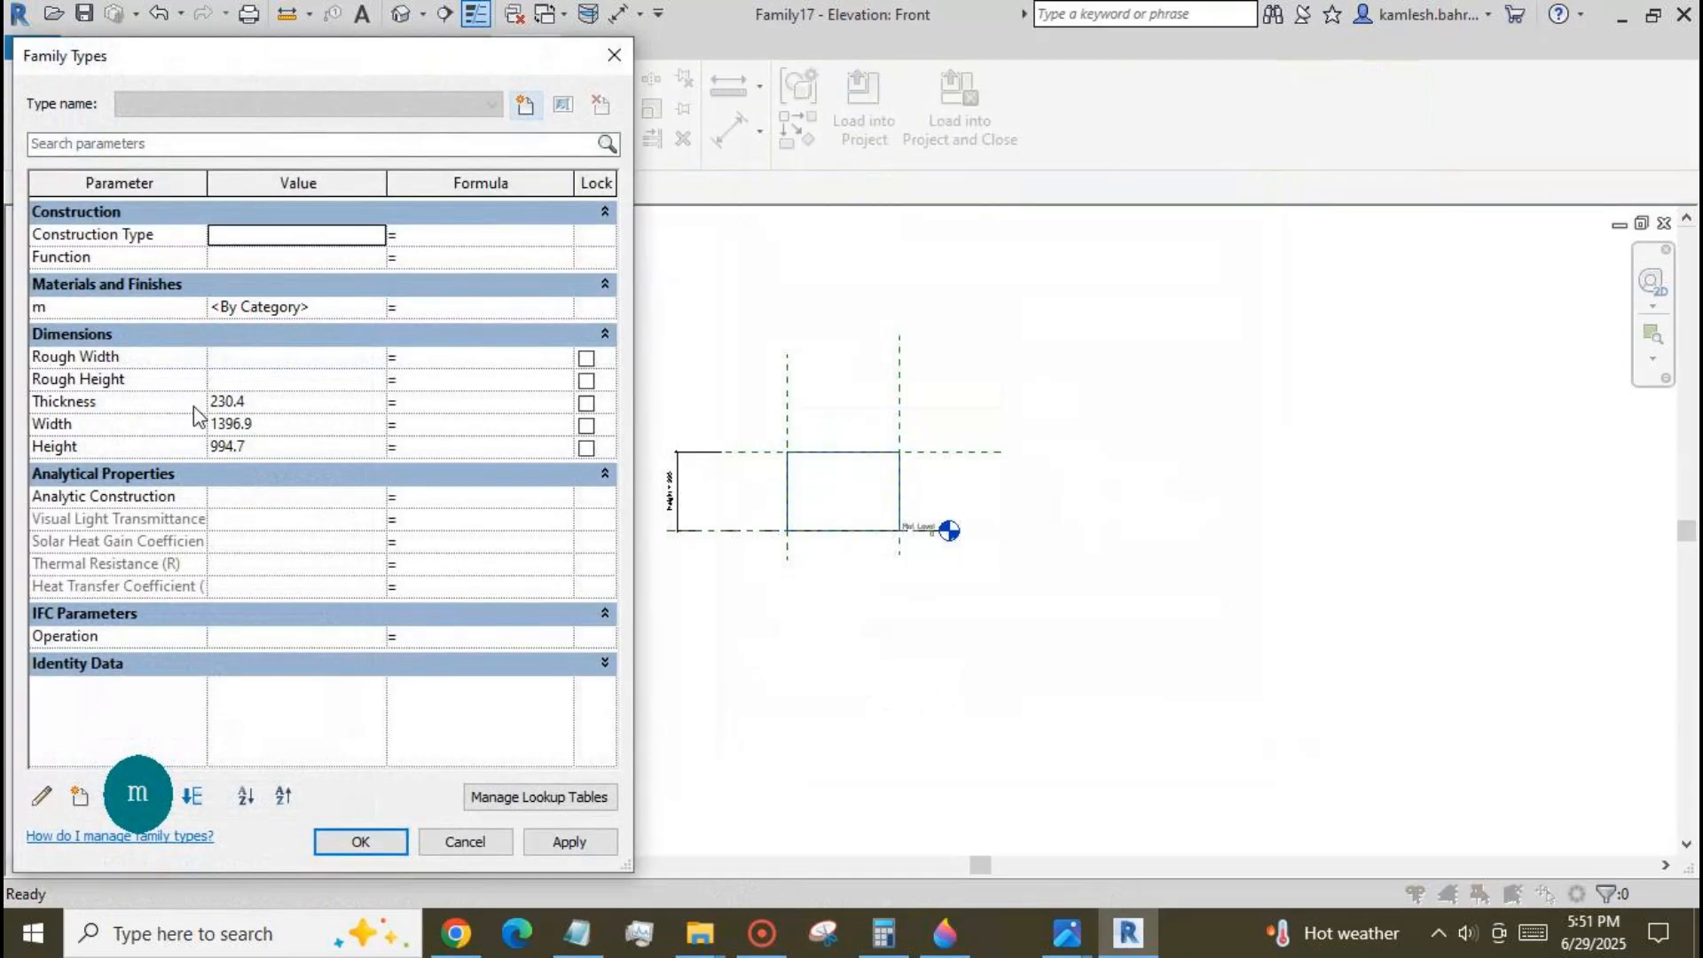
{"action": "double_click", "coordinate": [233, 447]}
{"action": "type", "text": "2000"}
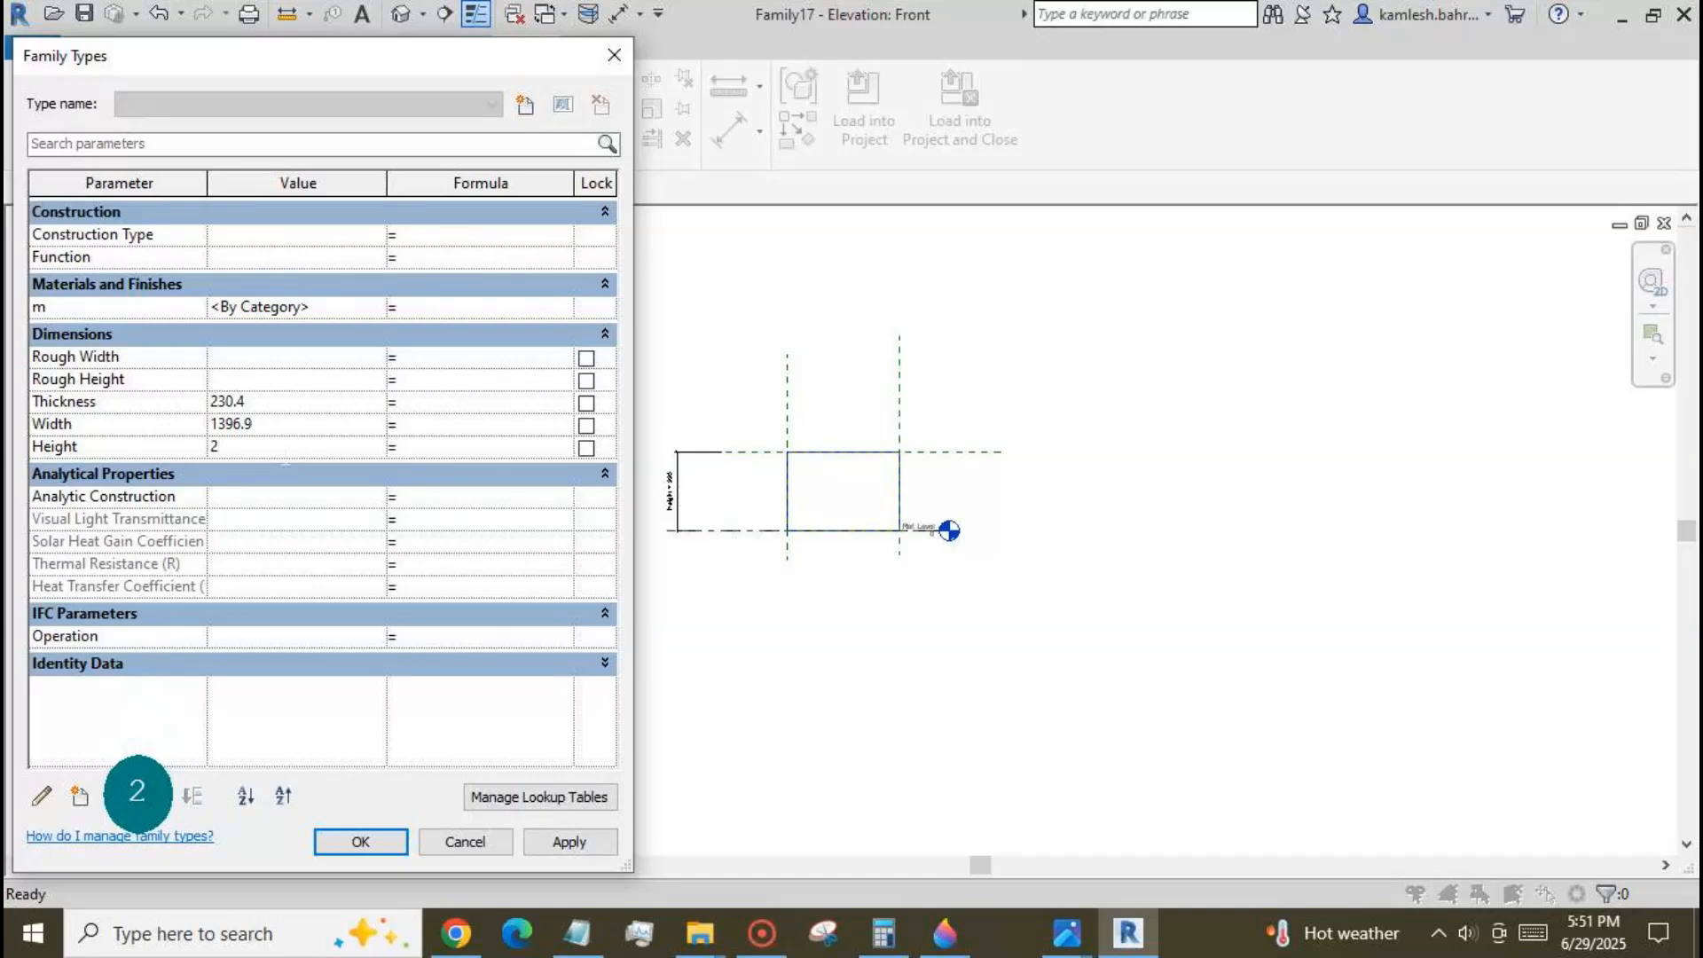
{"action": "left_click", "coordinate": [560, 844]}
{"action": "double_click", "coordinate": [266, 424]}
{"action": "type", "text": "1000"}
{"action": "left_click", "coordinate": [569, 842]}
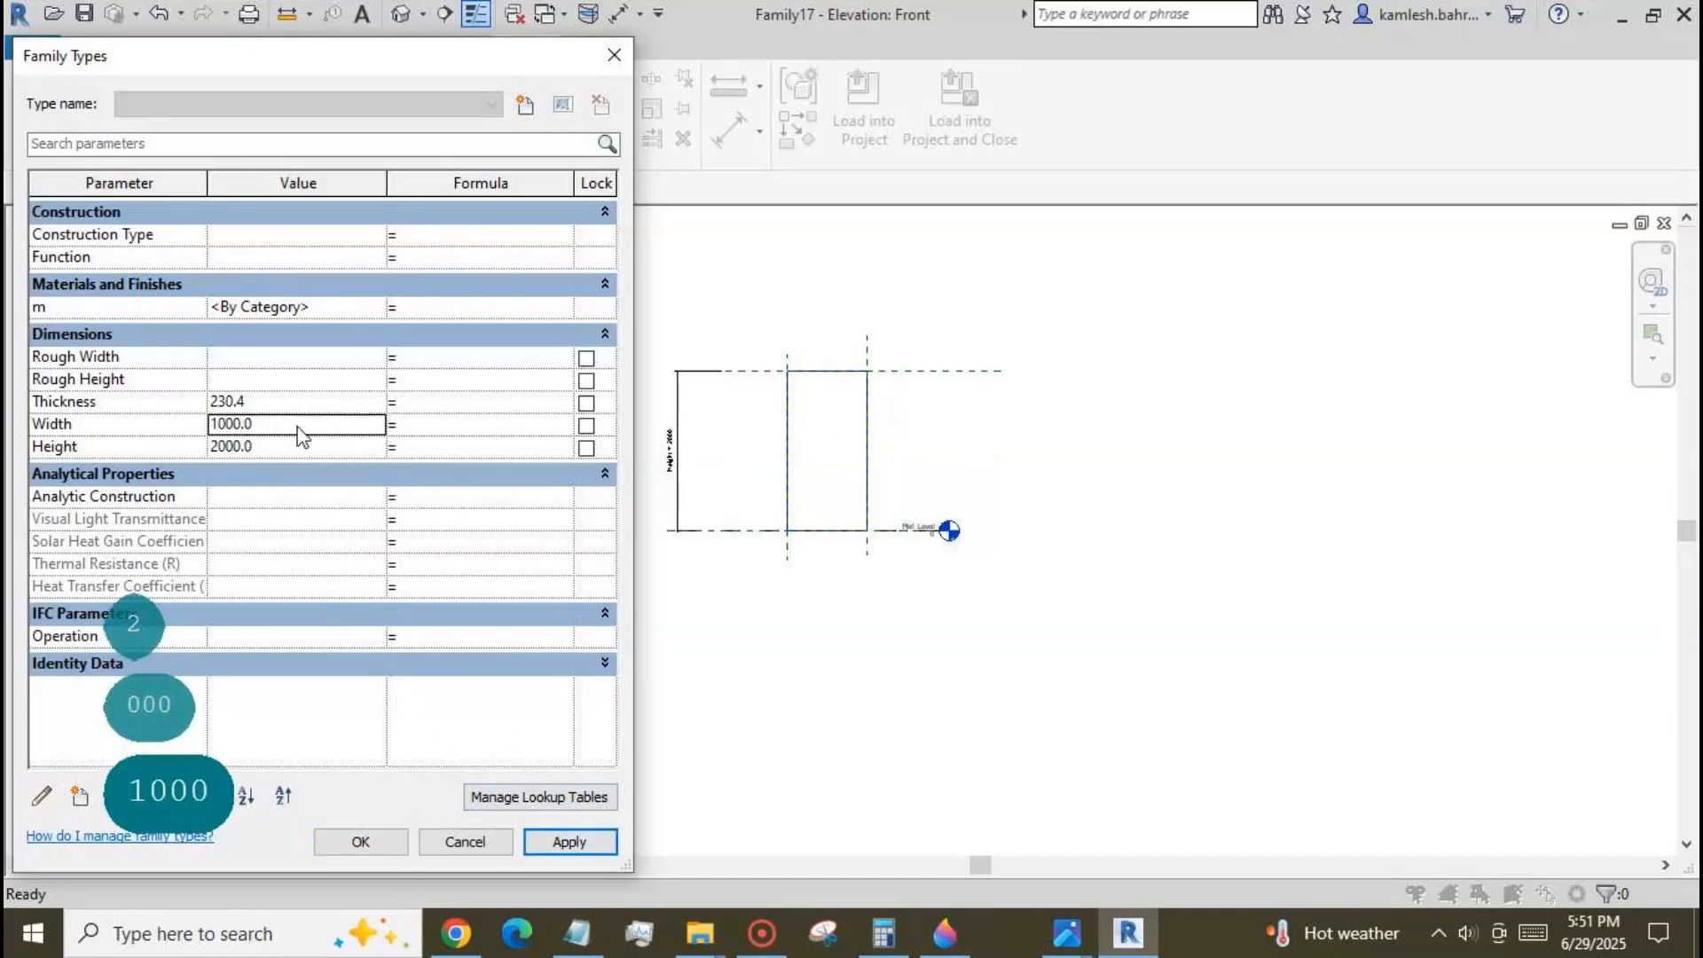
{"action": "double_click", "coordinate": [270, 401]}
{"action": "type", "text": "50"}
{"action": "left_click", "coordinate": [569, 842]}
{"action": "left_click", "coordinate": [363, 843]}
Show the panel in the default 3D view and save the family as door panel 1.
{"action": "left_click", "coordinate": [401, 14]}
{"action": "scroll", "coordinate": [975, 558], "scroll_direction": "down", "scroll_amount": 2}
{"action": "left_click", "coordinate": [43, 50]}
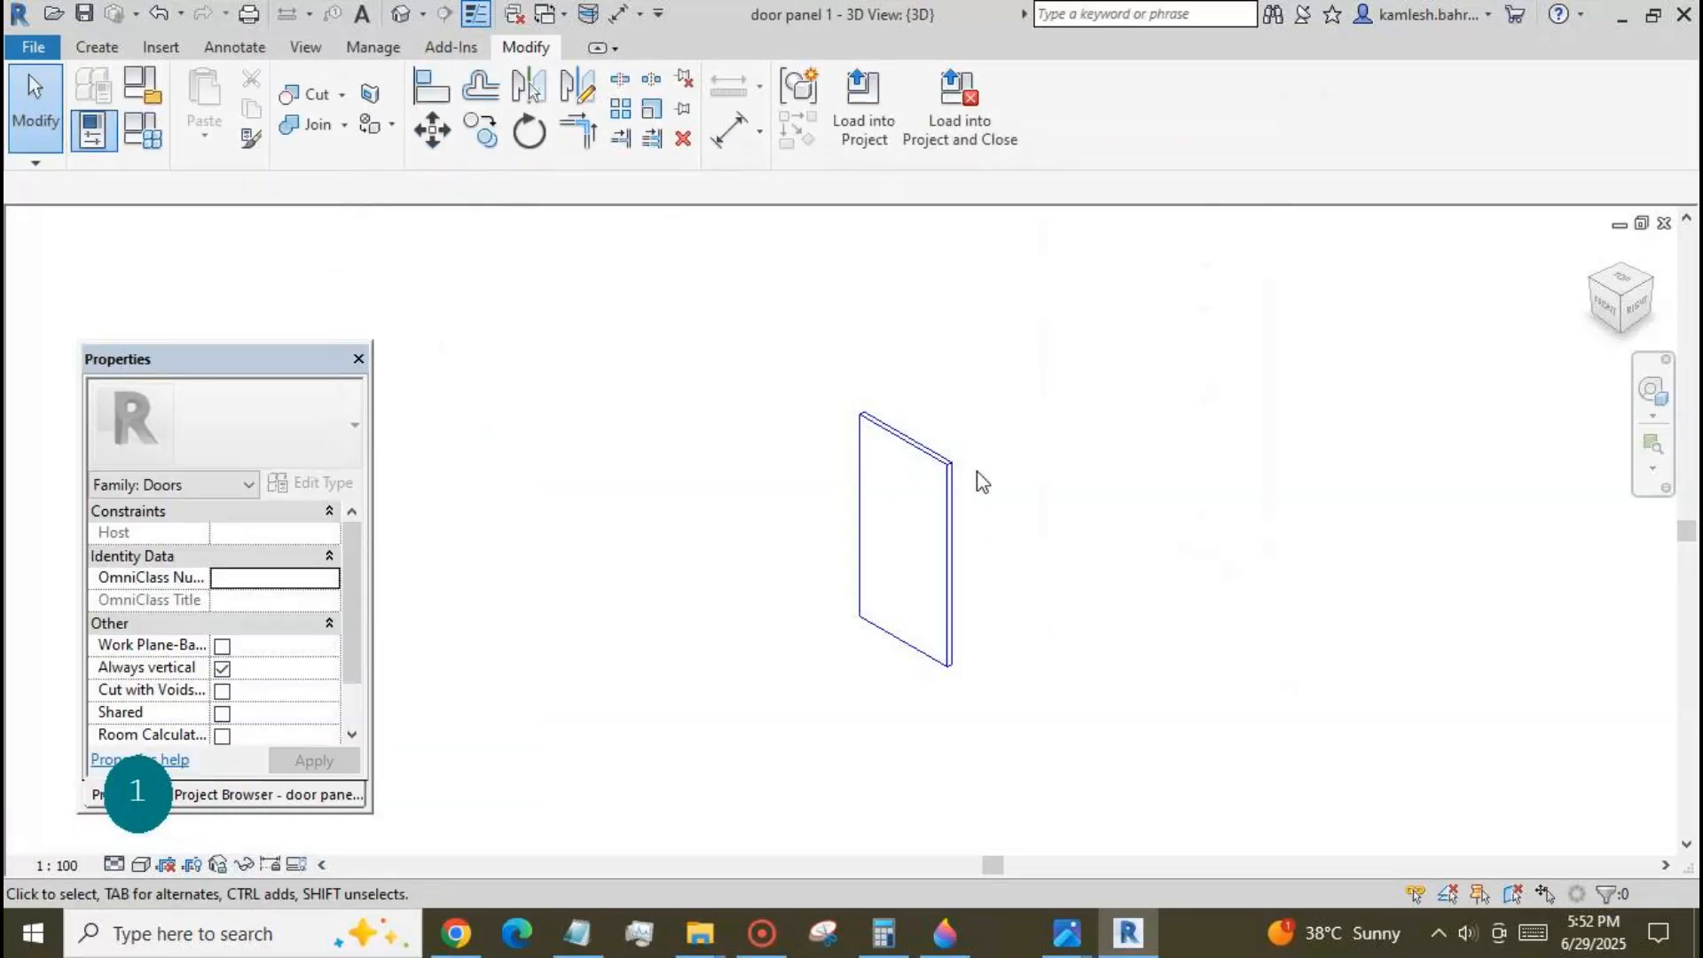
{"action": "scroll", "coordinate": [977, 472], "scroll_direction": "down", "scroll_amount": 1}
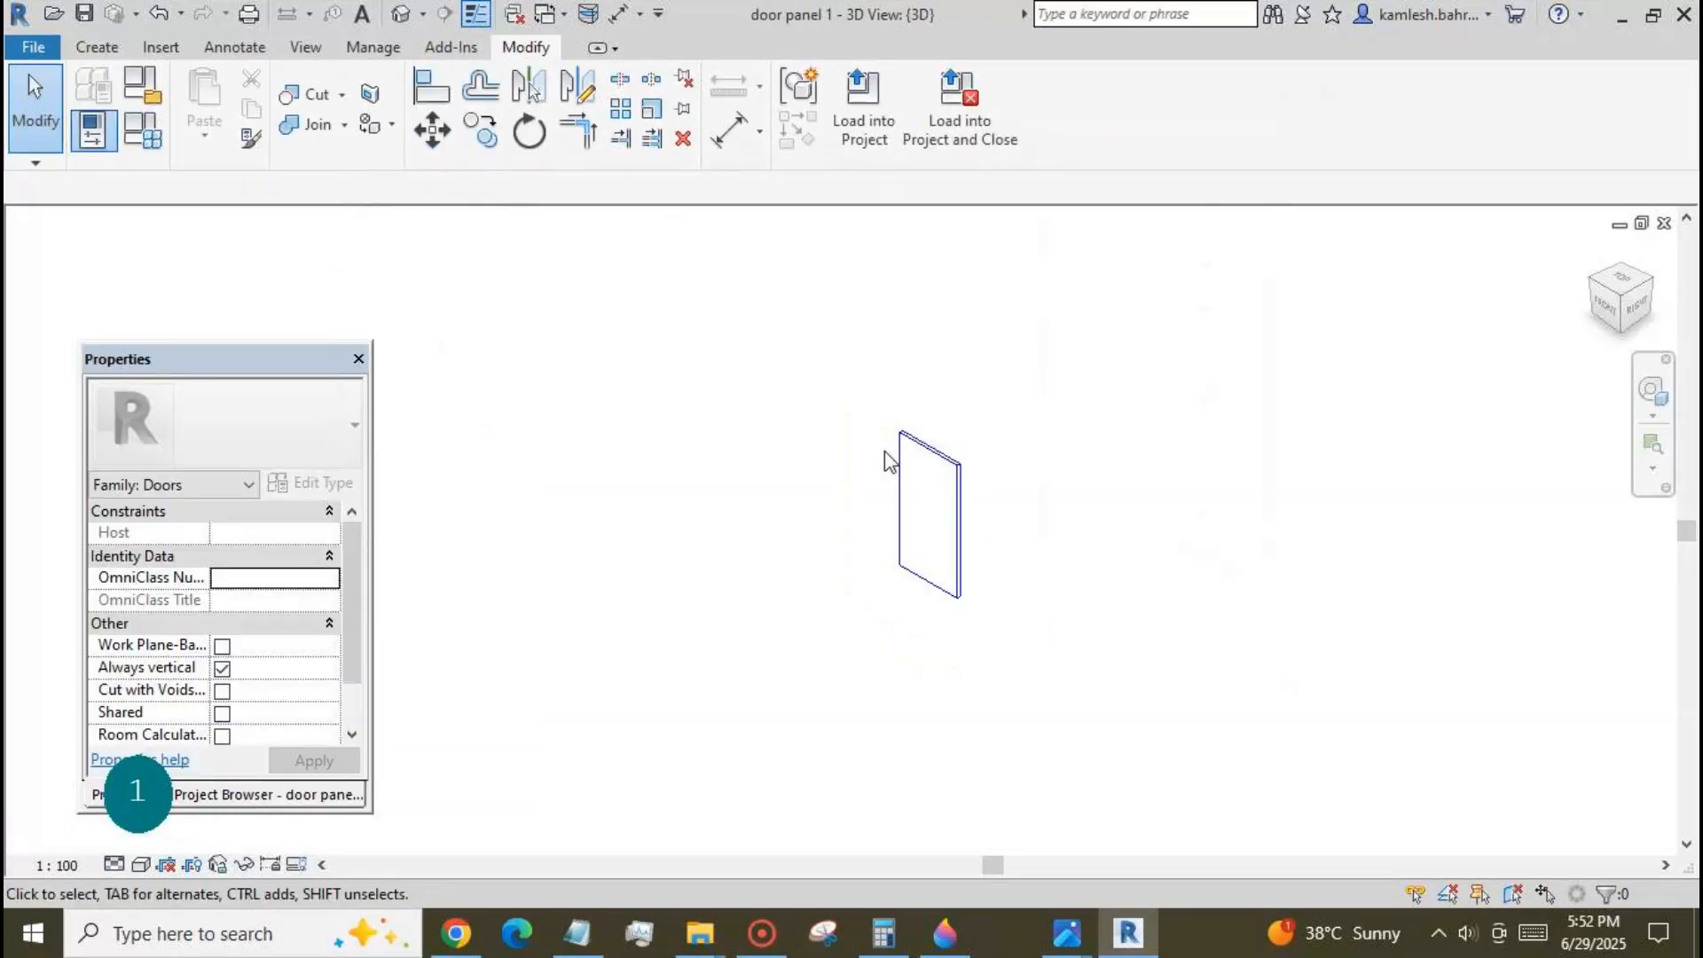
{"action": "scroll", "coordinate": [925, 473], "scroll_direction": "up", "scroll_amount": 1}
Create a new family from the Metric Door template in the English template folder.
{"action": "left_click", "coordinate": [34, 47]}
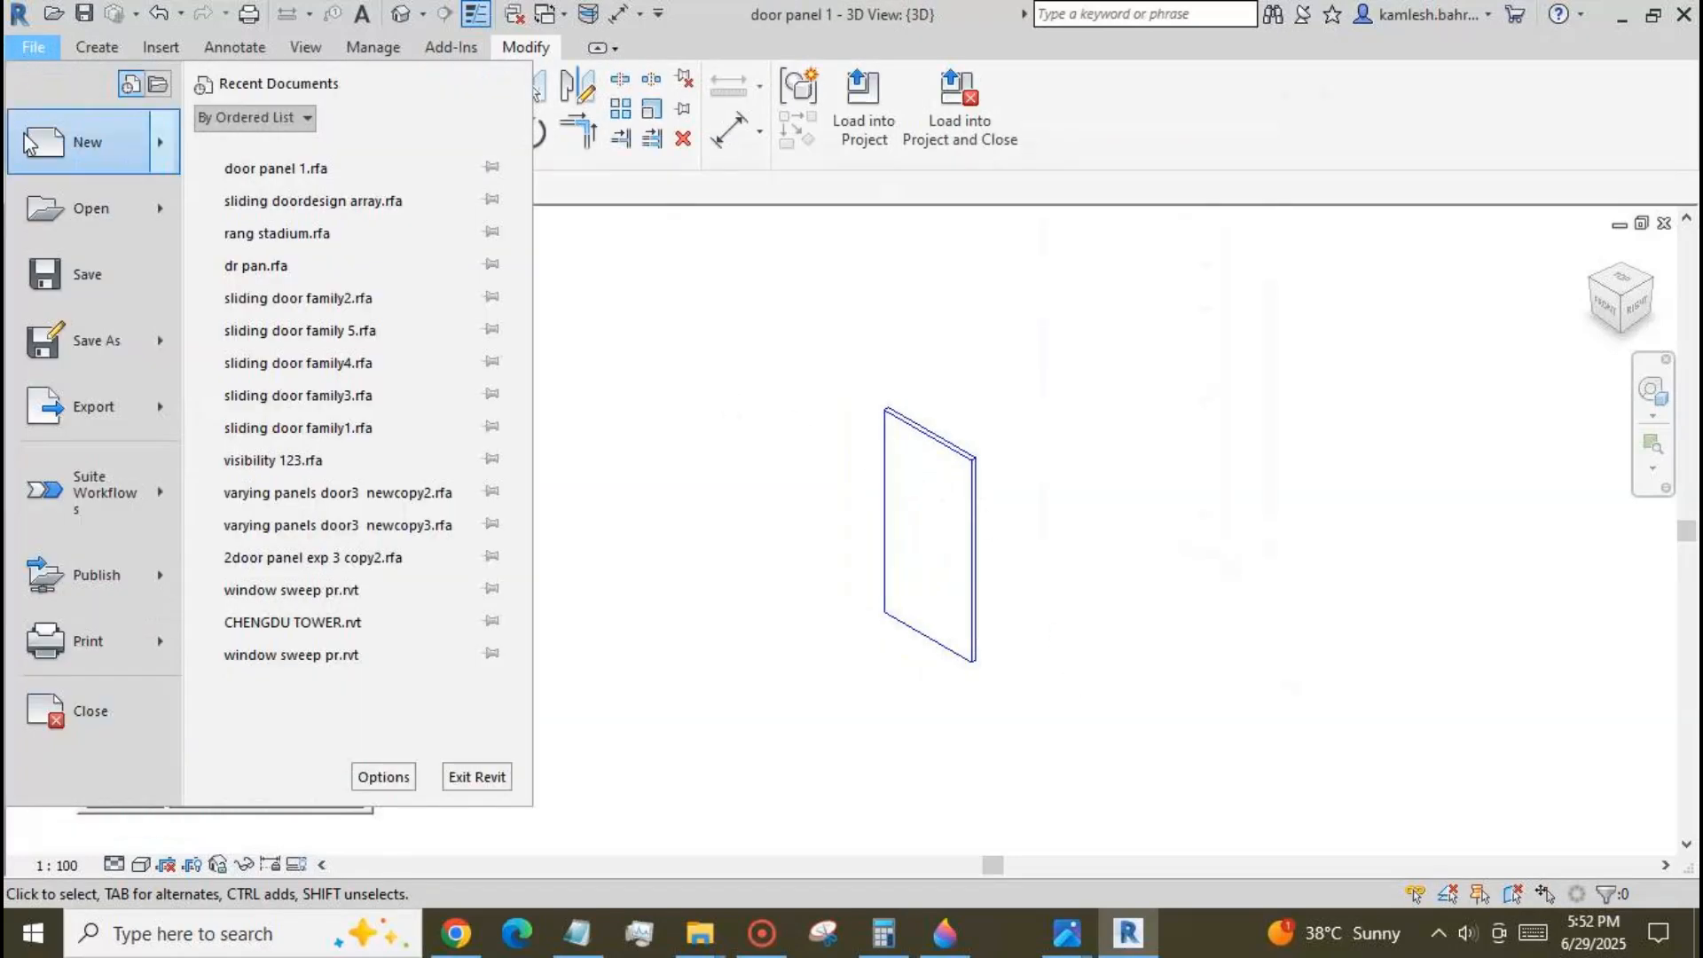
{"action": "mouse_move", "coordinate": [87, 142]}
{"action": "left_click", "coordinate": [347, 215]}
{"action": "scroll", "coordinate": [740, 448], "scroll_direction": "down", "scroll_amount": 15}
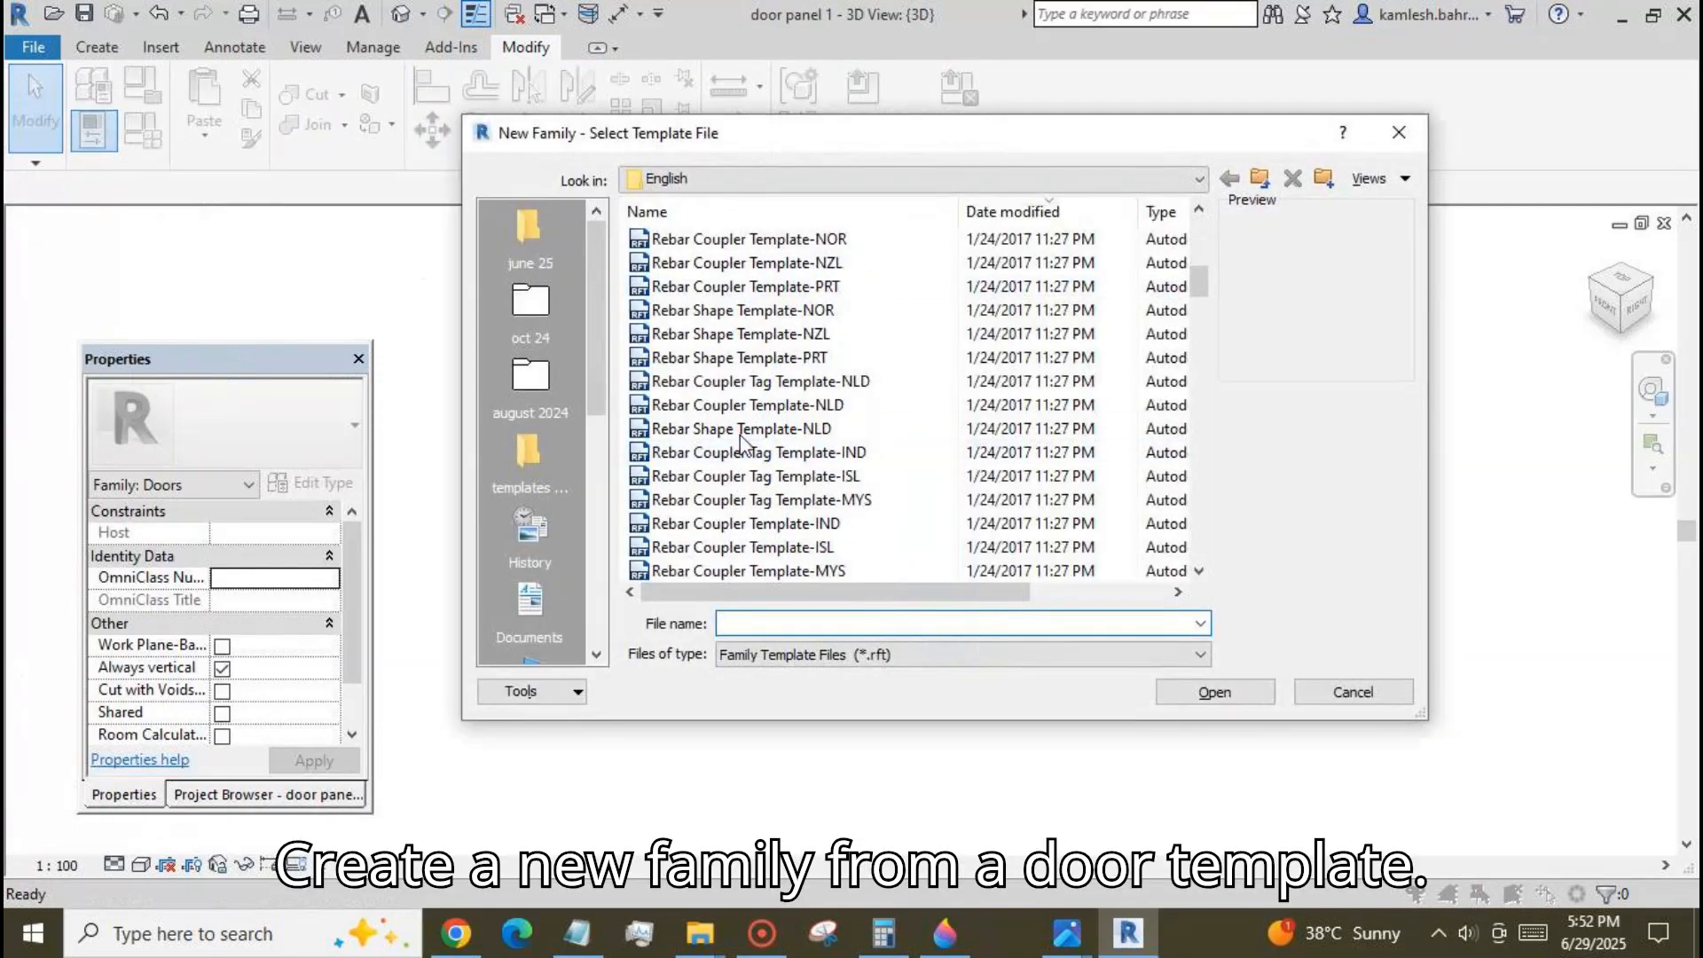
{"action": "left_click", "coordinate": [692, 499]}
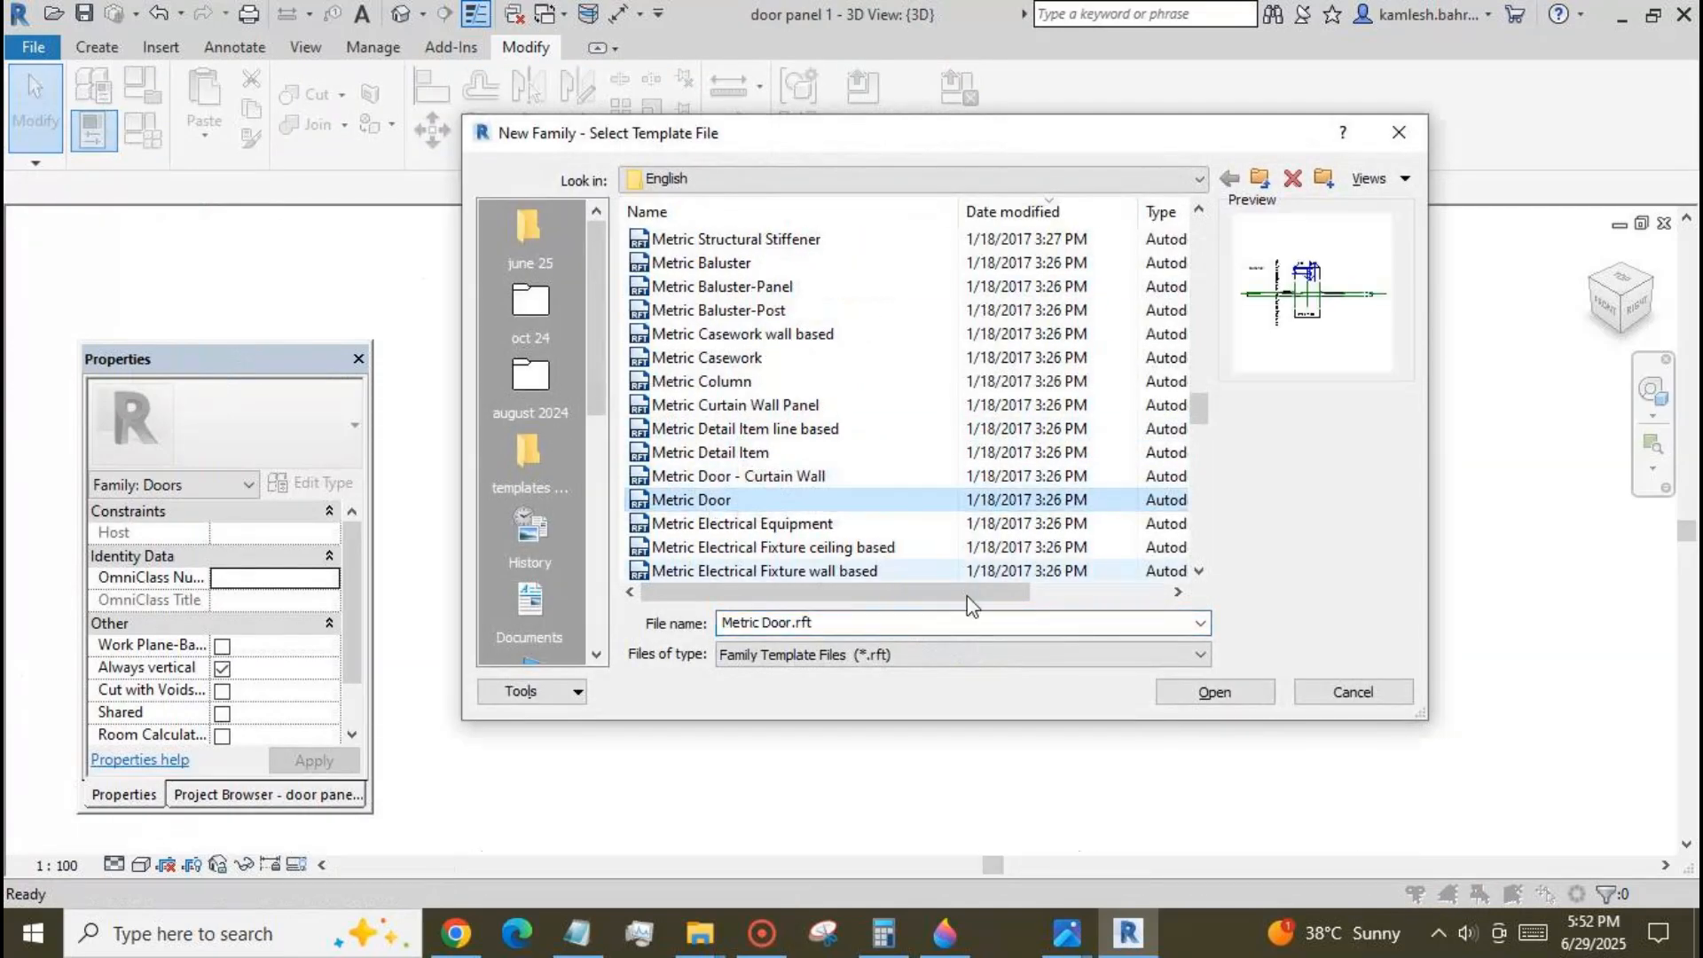
{"action": "left_click", "coordinate": [1251, 696]}
{"action": "scroll", "coordinate": [1154, 594], "scroll_direction": "down", "scroll_amount": 2}
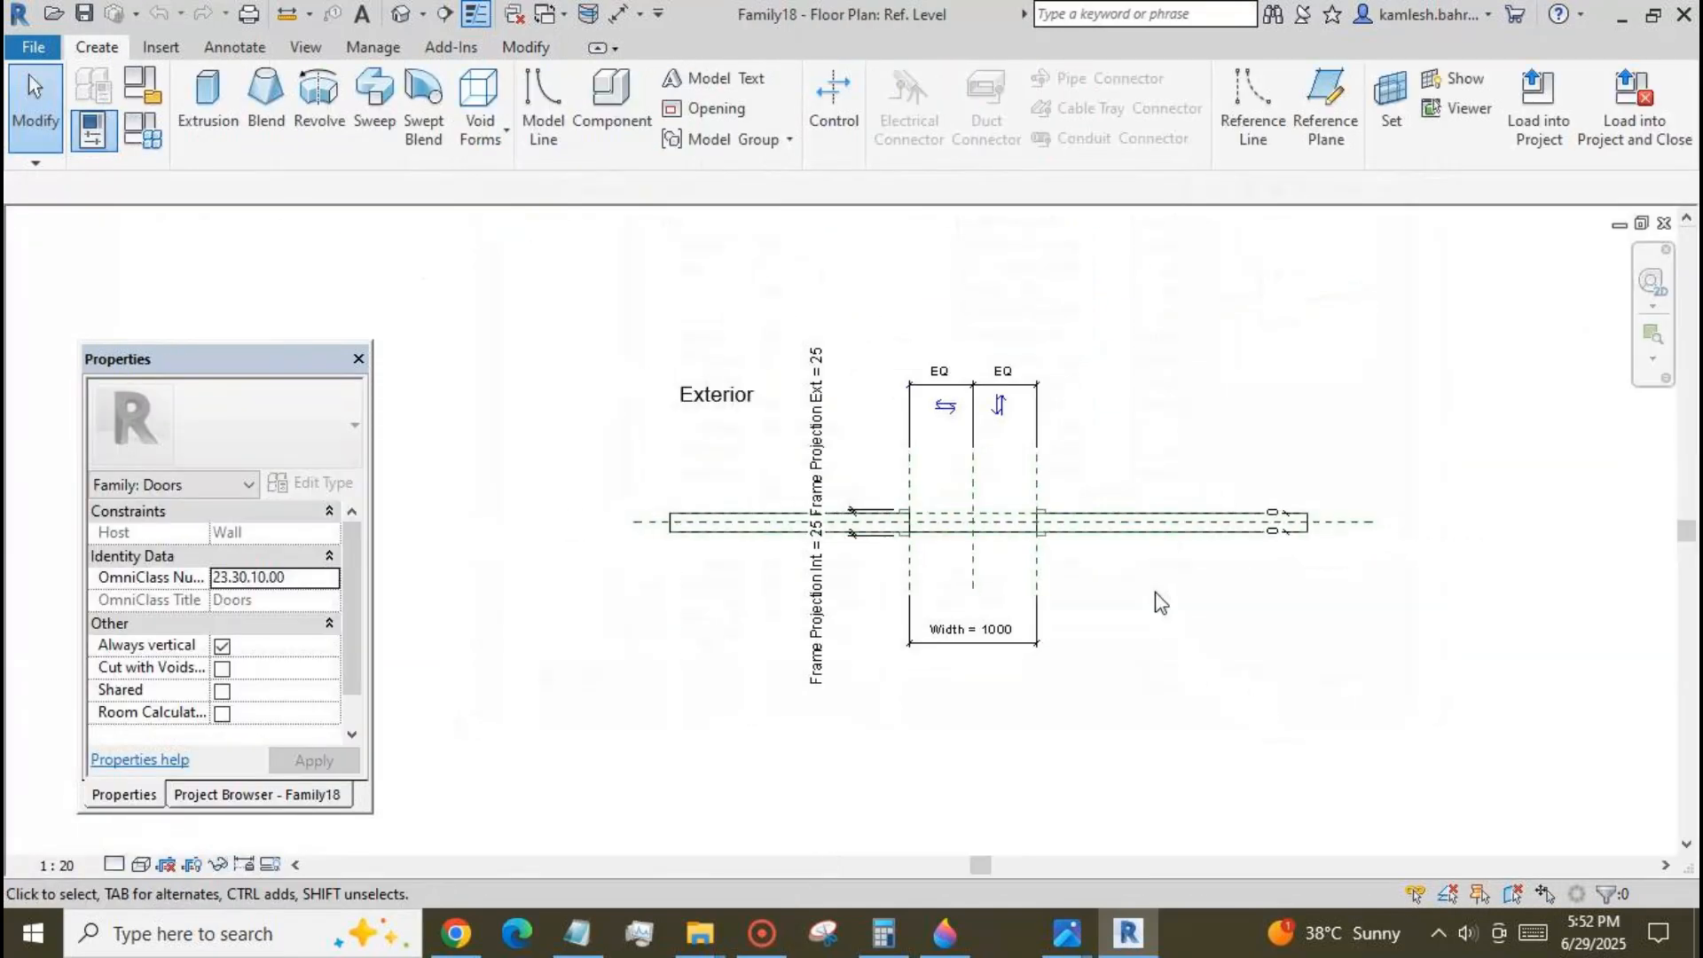
{"action": "scroll", "coordinate": [1153, 595], "scroll_direction": "up", "scroll_amount": 1}
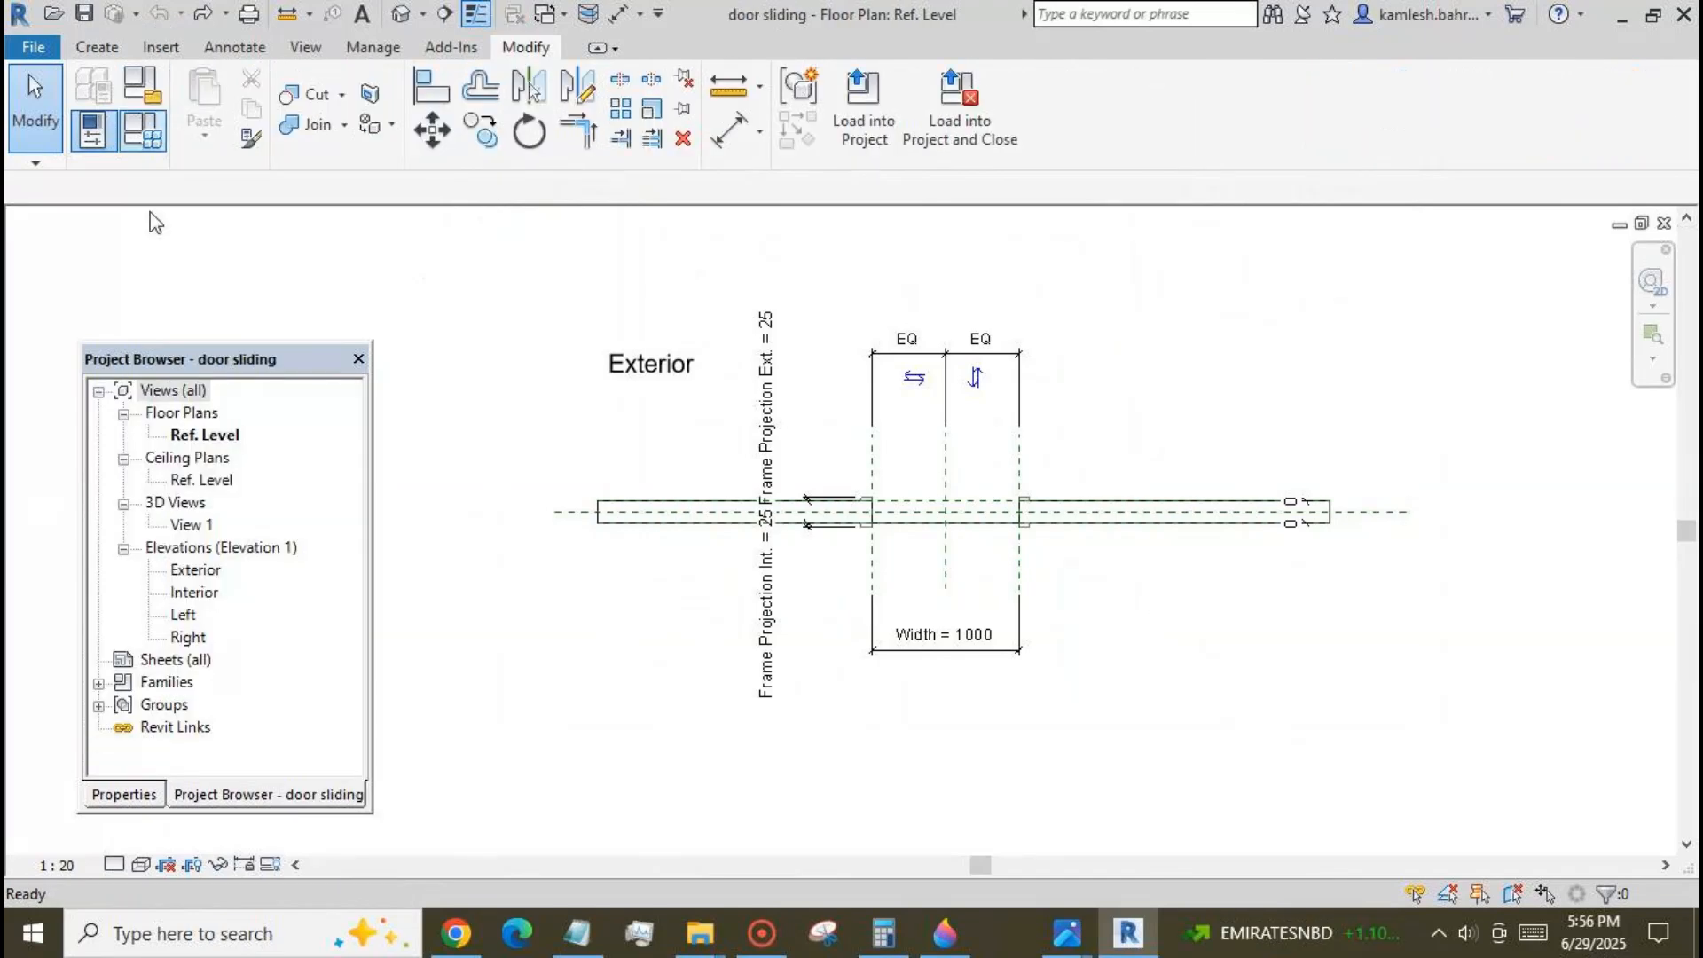
Delete both dashed elevation swing lines from the door opening in the Interior elevation.
{"action": "double_click", "coordinate": [195, 592]}
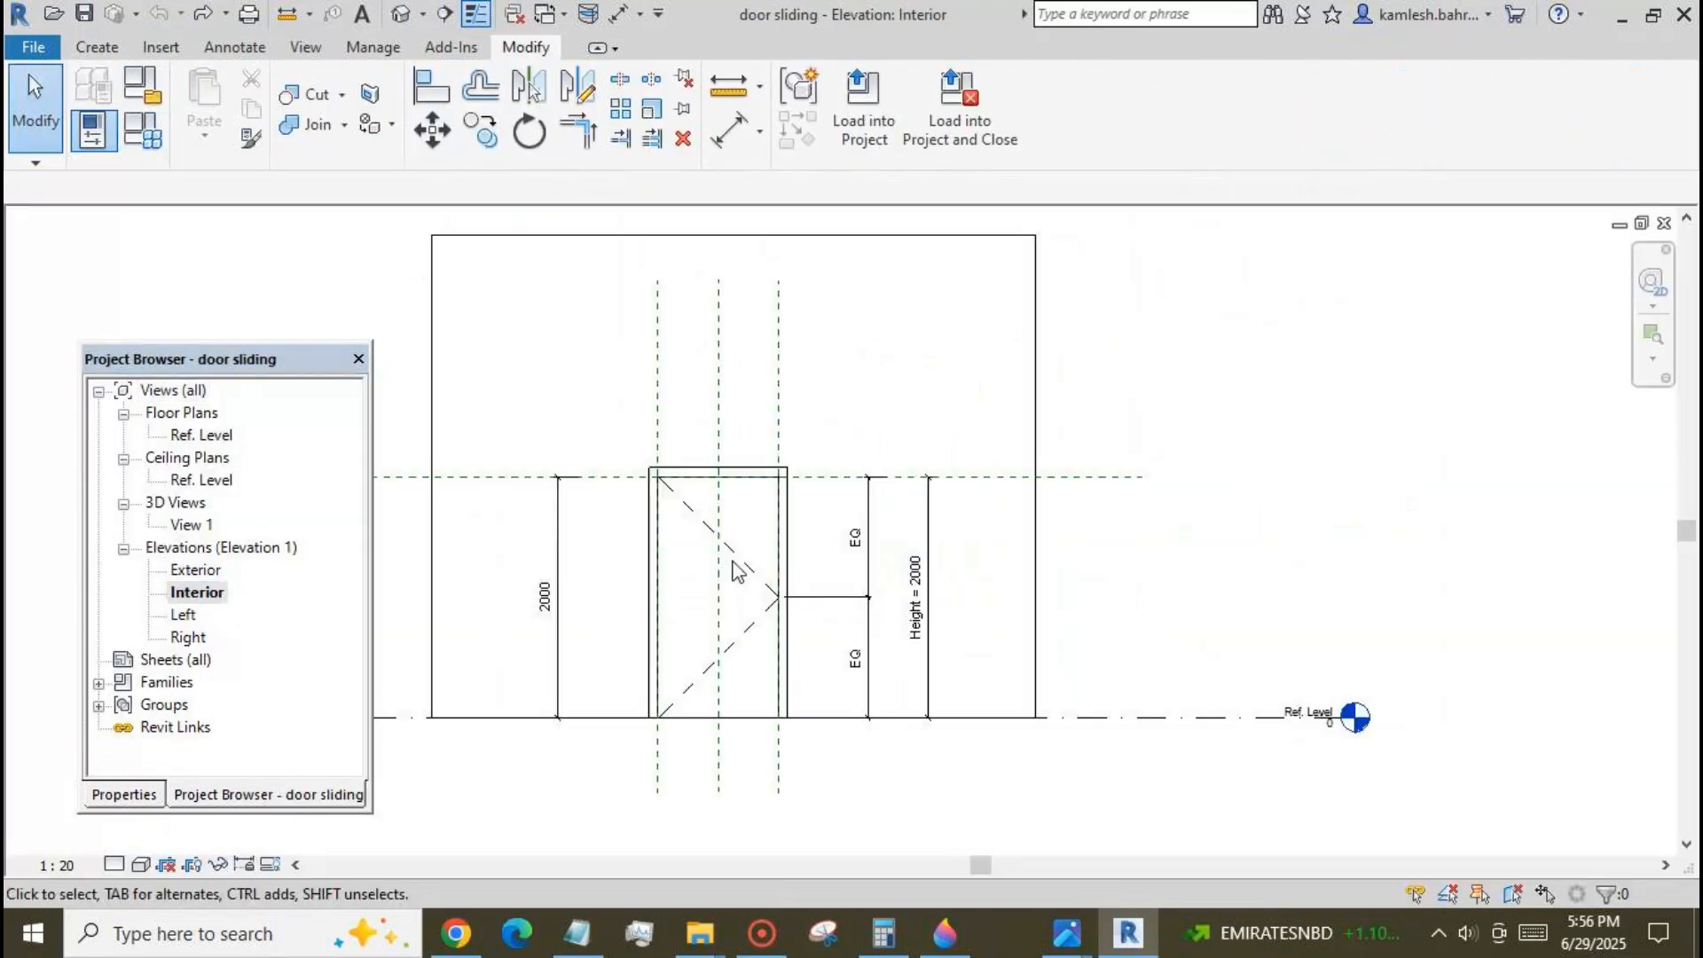
{"action": "left_click", "coordinate": [743, 561]}
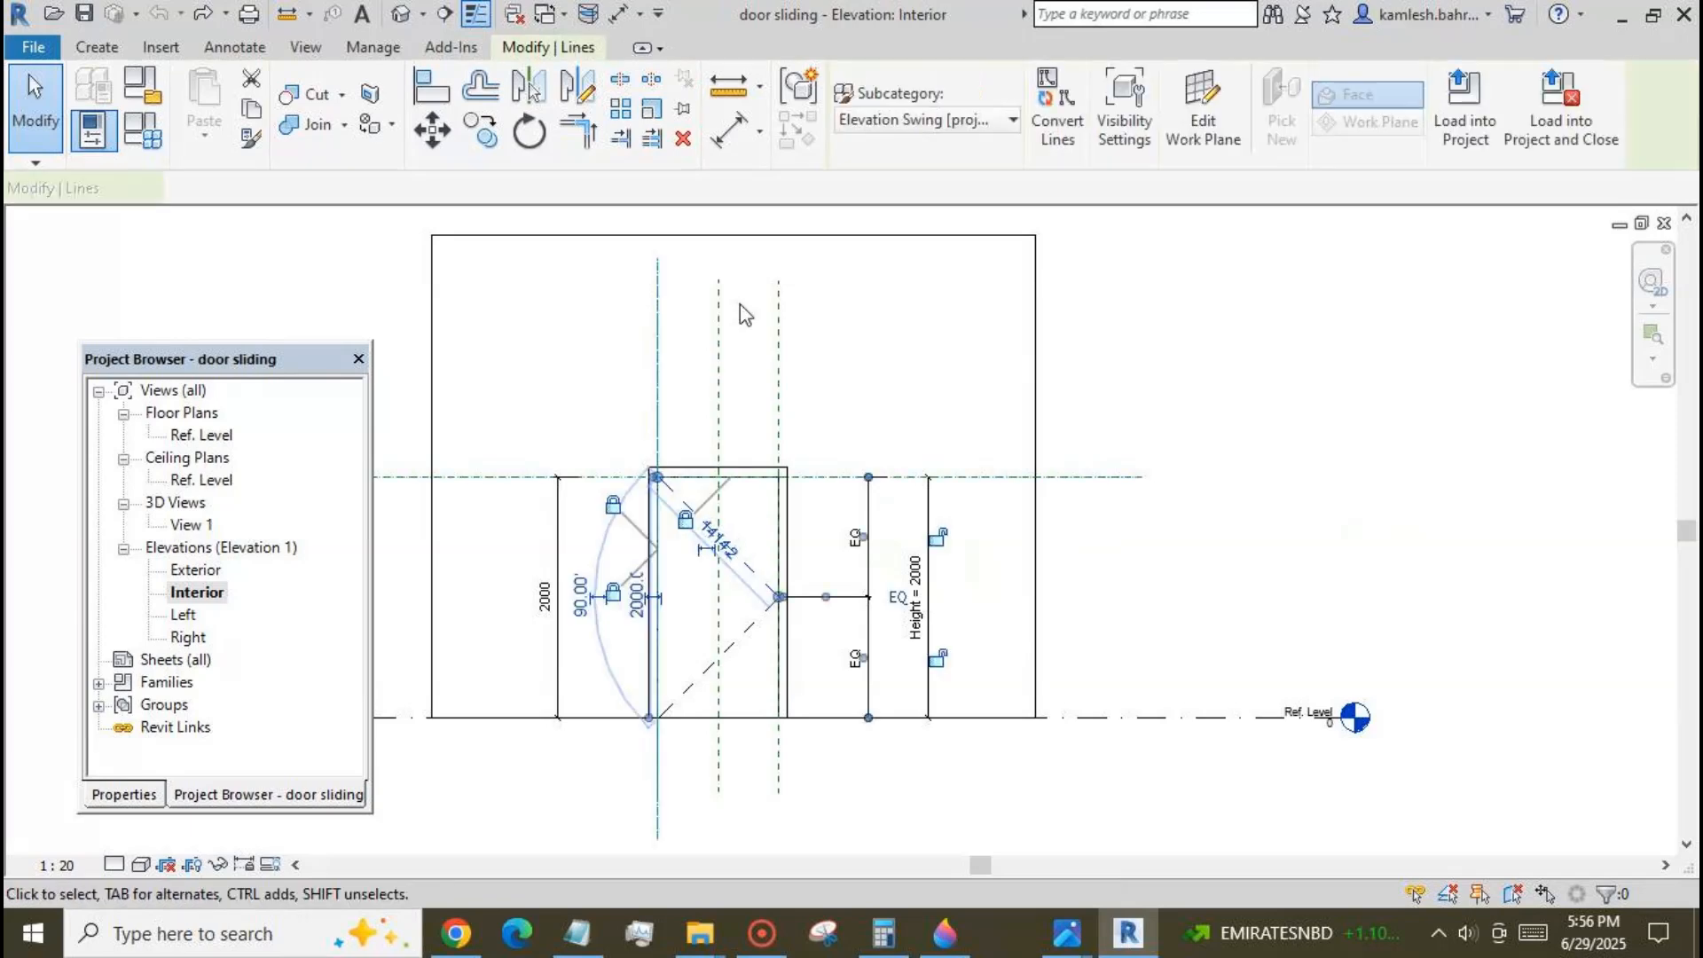
{"action": "left_click", "coordinate": [683, 137]}
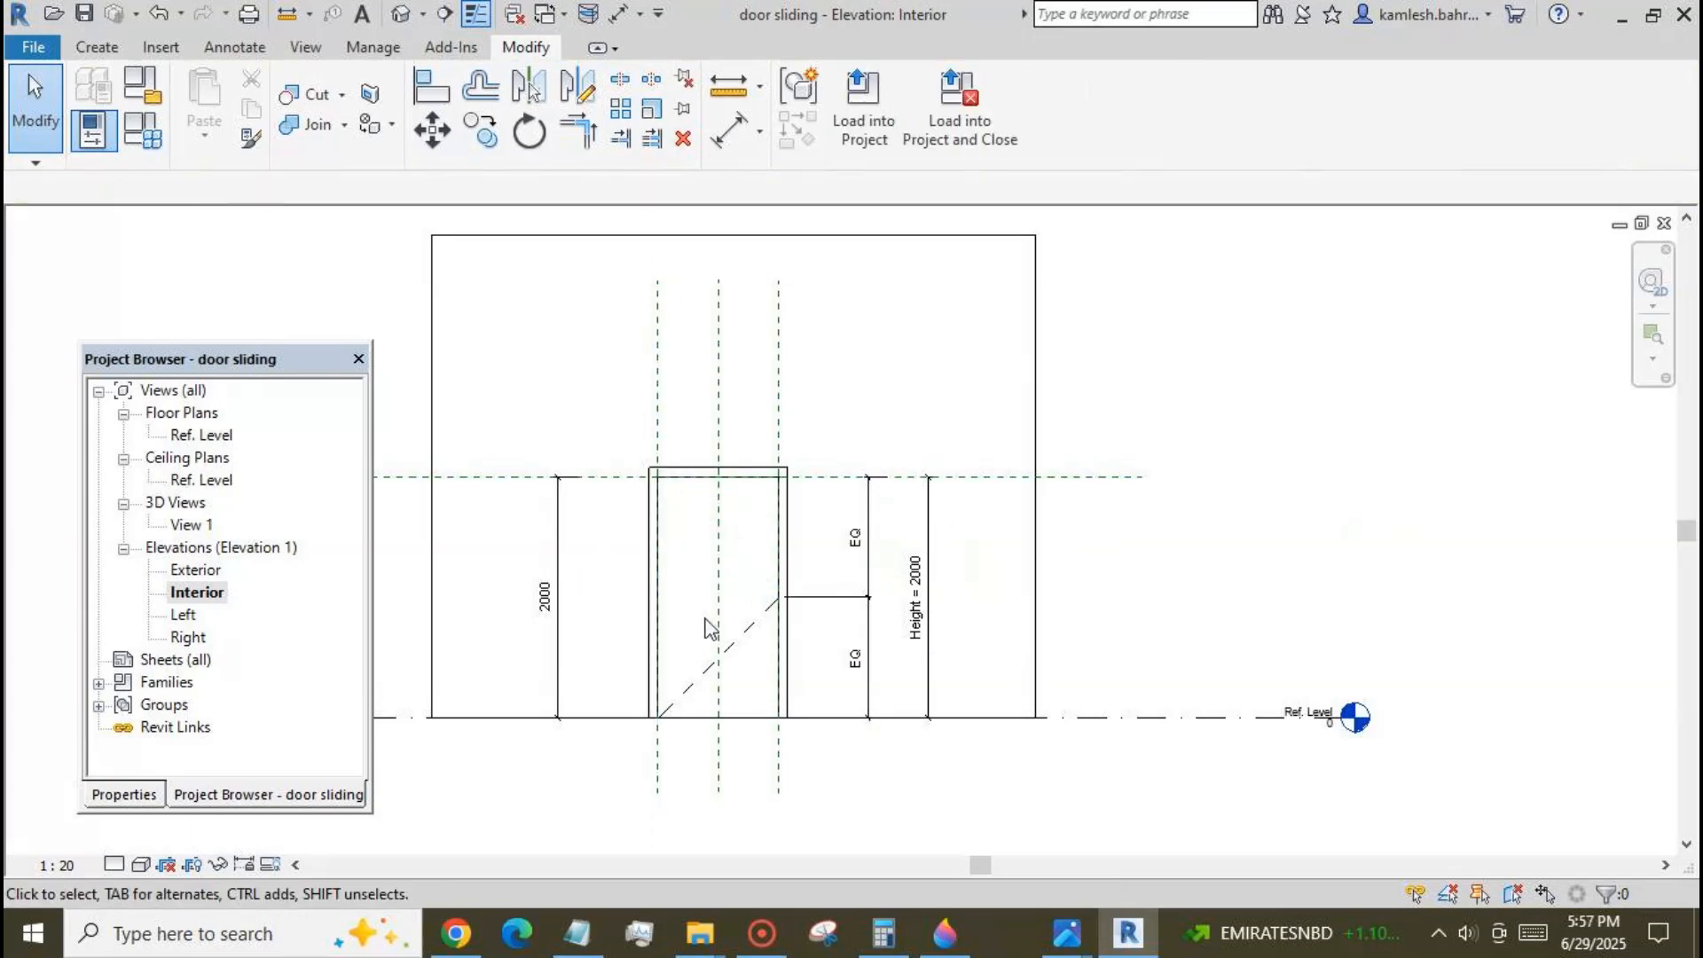
{"action": "left_click", "coordinate": [754, 621]}
{"action": "left_click", "coordinate": [683, 137]}
In the Ref. Level plan, draw a long horizontal reference plane about 138 mm to the interior side of the wall centreline.
{"action": "double_click", "coordinate": [204, 435]}
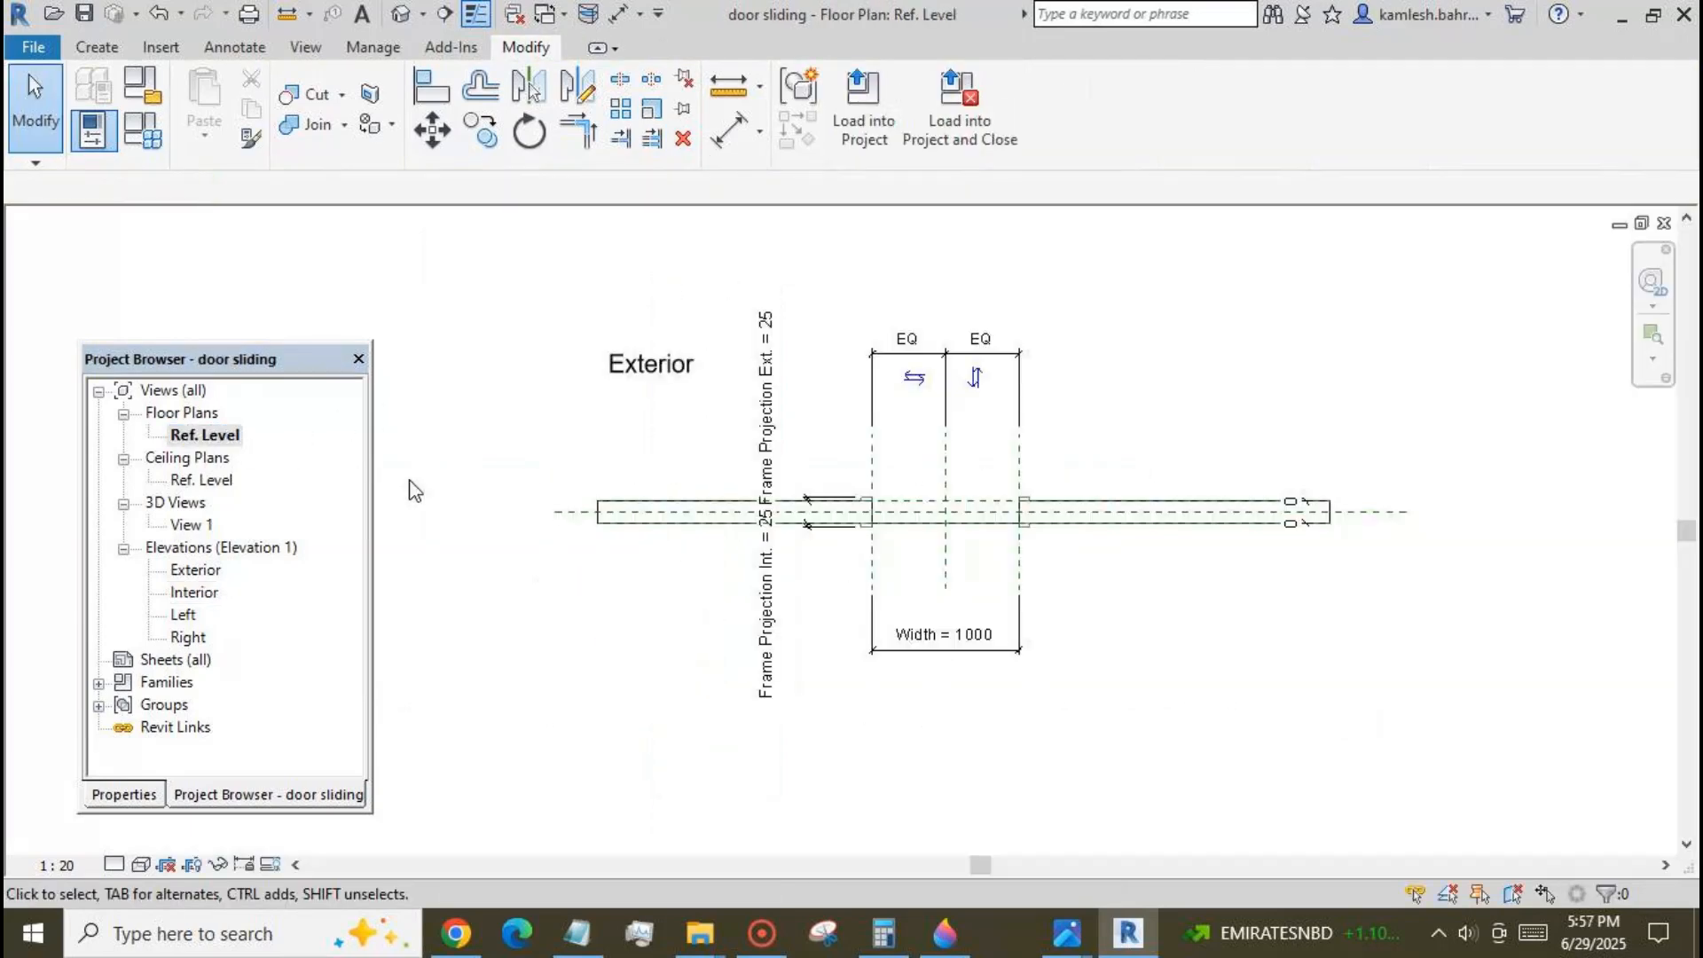
{"action": "scroll", "coordinate": [1073, 586], "scroll_direction": "up", "scroll_amount": 1}
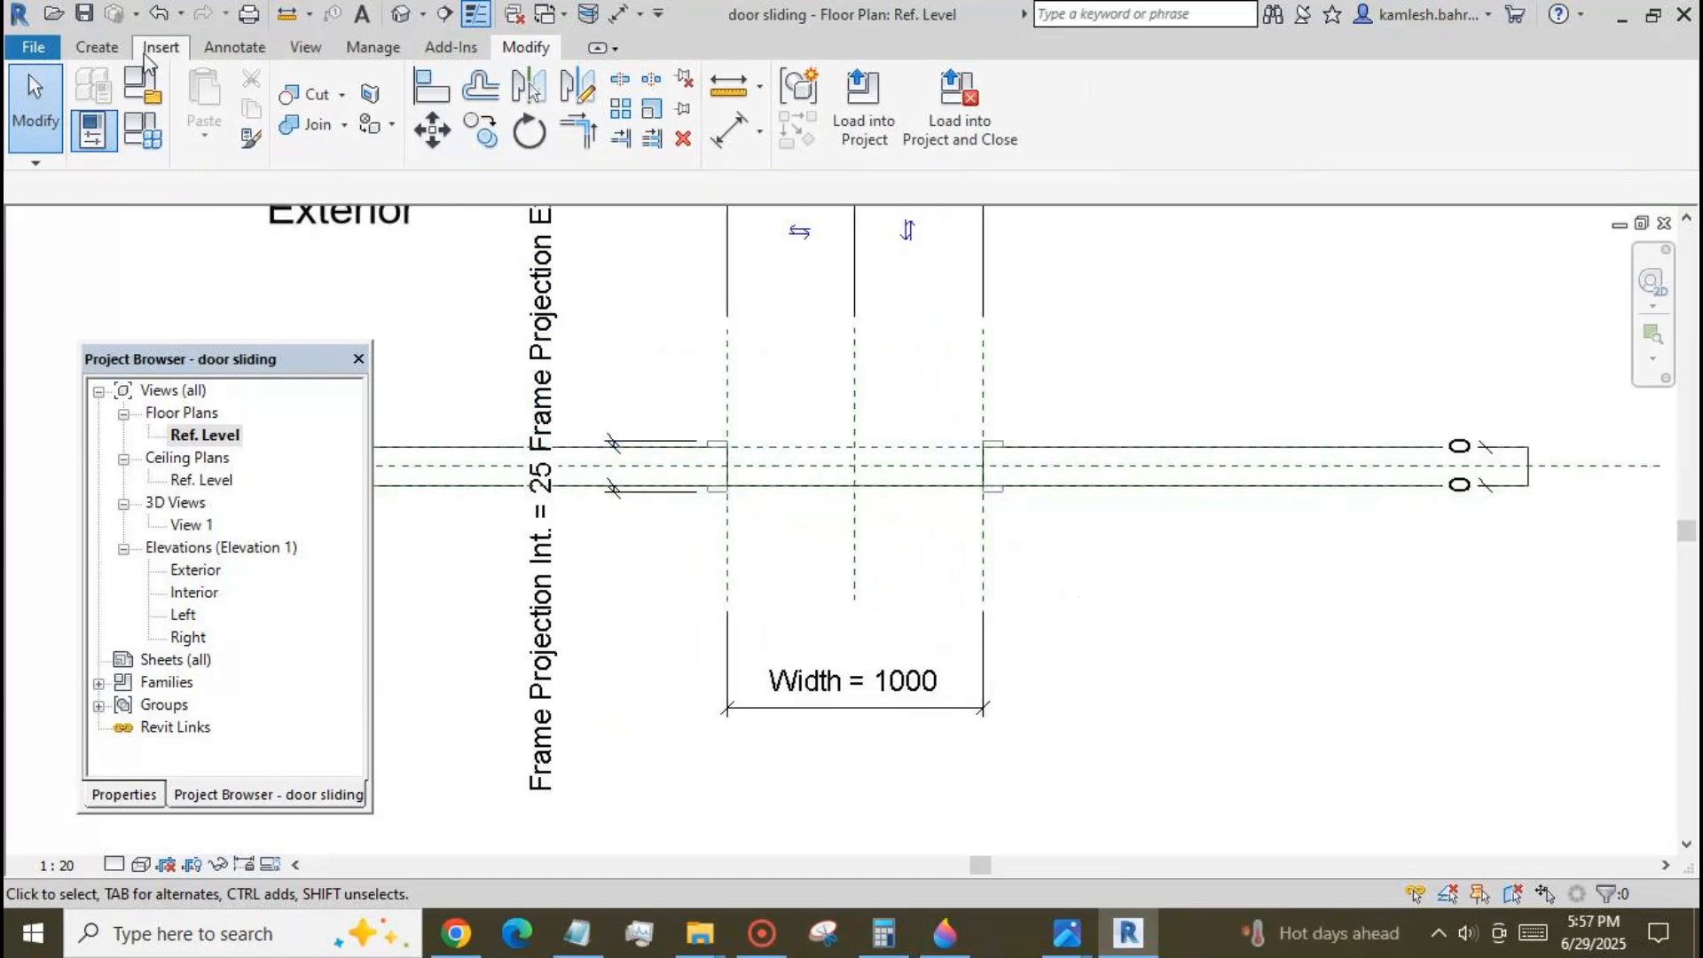
{"action": "left_click", "coordinate": [96, 47]}
{"action": "left_click", "coordinate": [1325, 111]}
{"action": "left_click", "coordinate": [410, 501]}
{"action": "left_click", "coordinate": [1594, 501]}
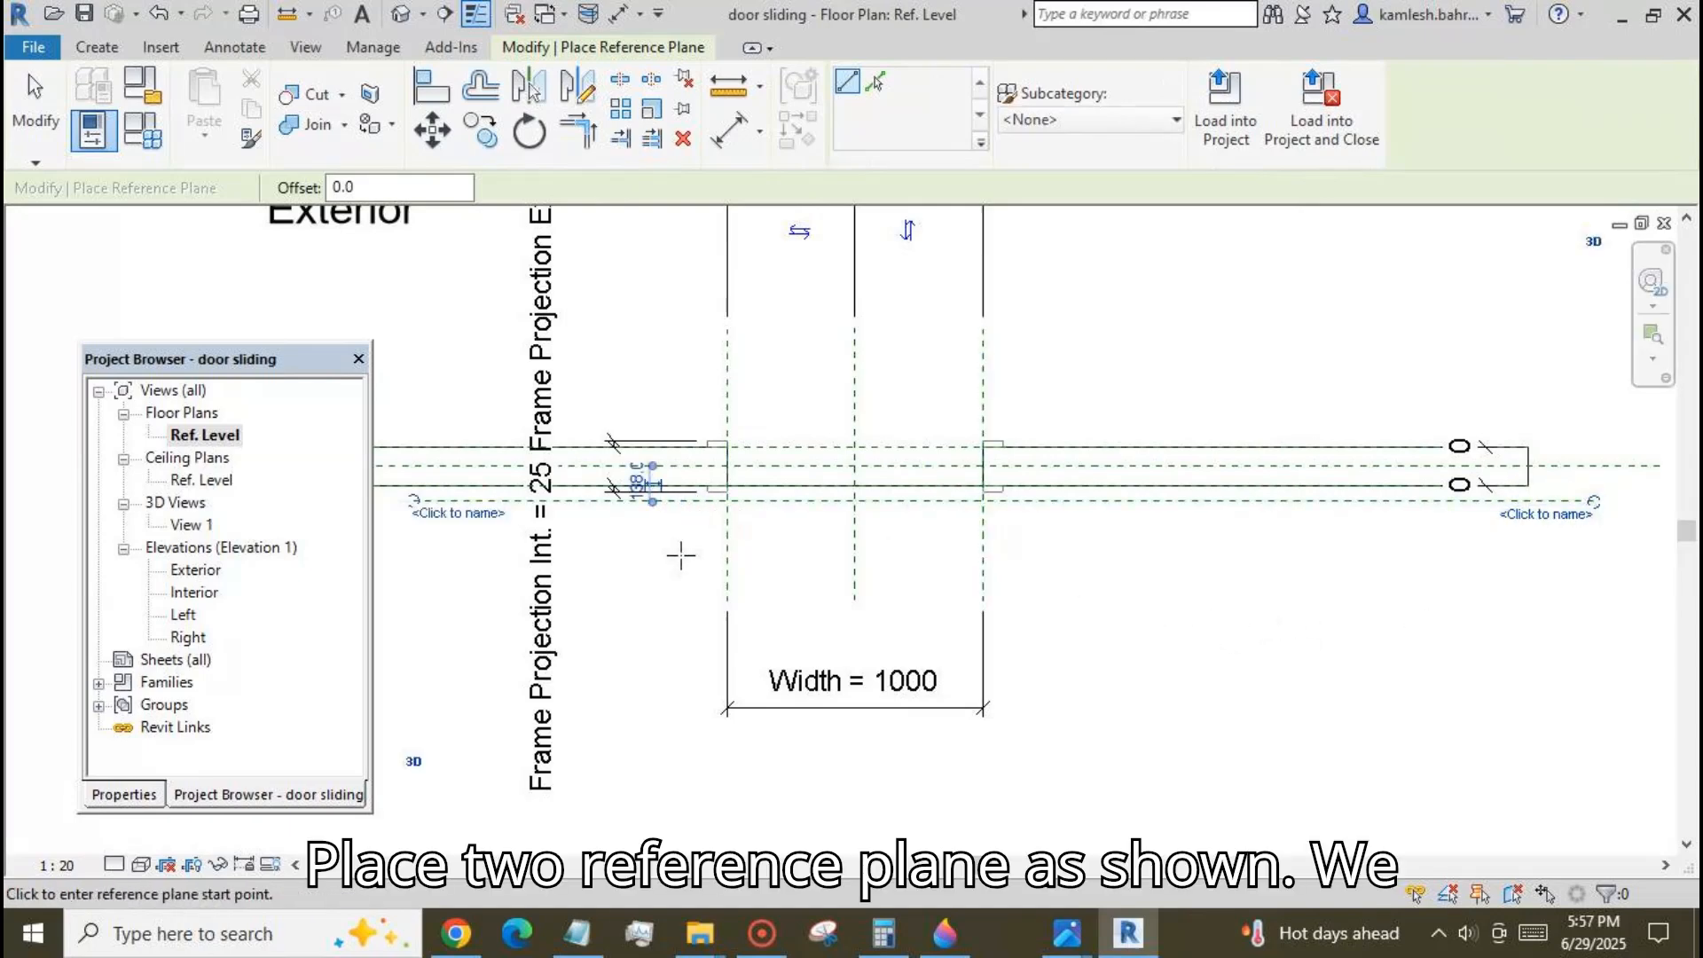
Draw a shorter horizontal reference plane across the door opening, between the wall centreline and the interior wall face.
{"action": "scroll", "coordinate": [856, 550], "scroll_direction": "up", "scroll_amount": 3}
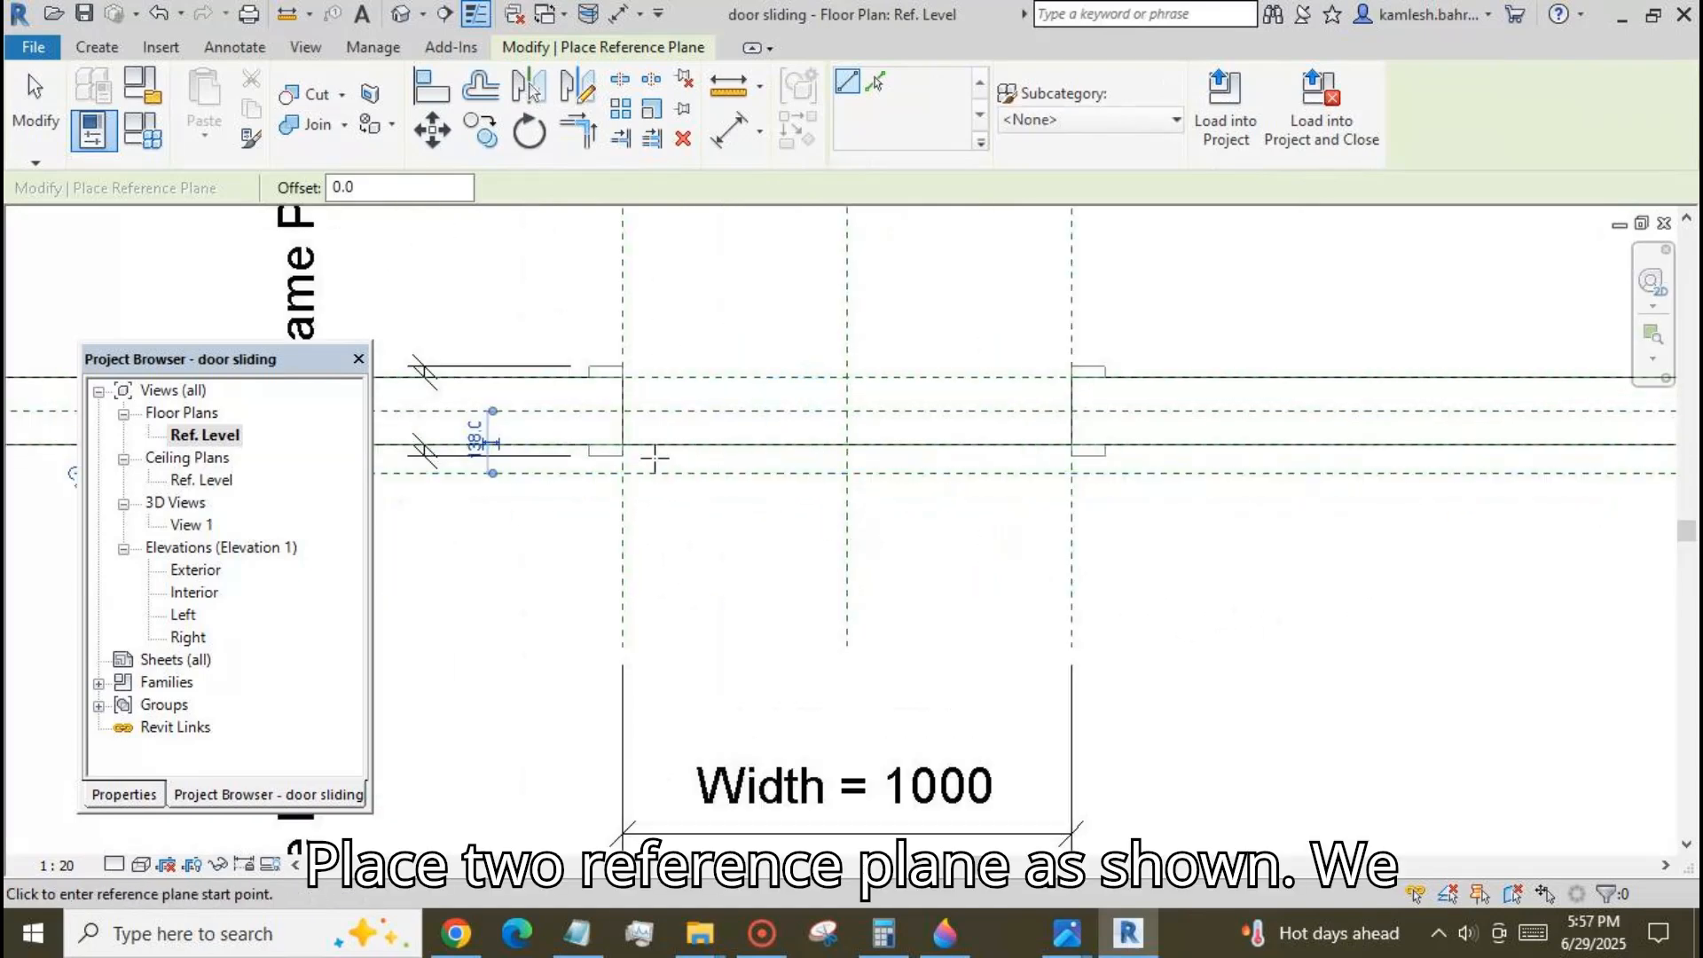
{"action": "left_click", "coordinate": [595, 433]}
{"action": "left_click", "coordinate": [1171, 432]}
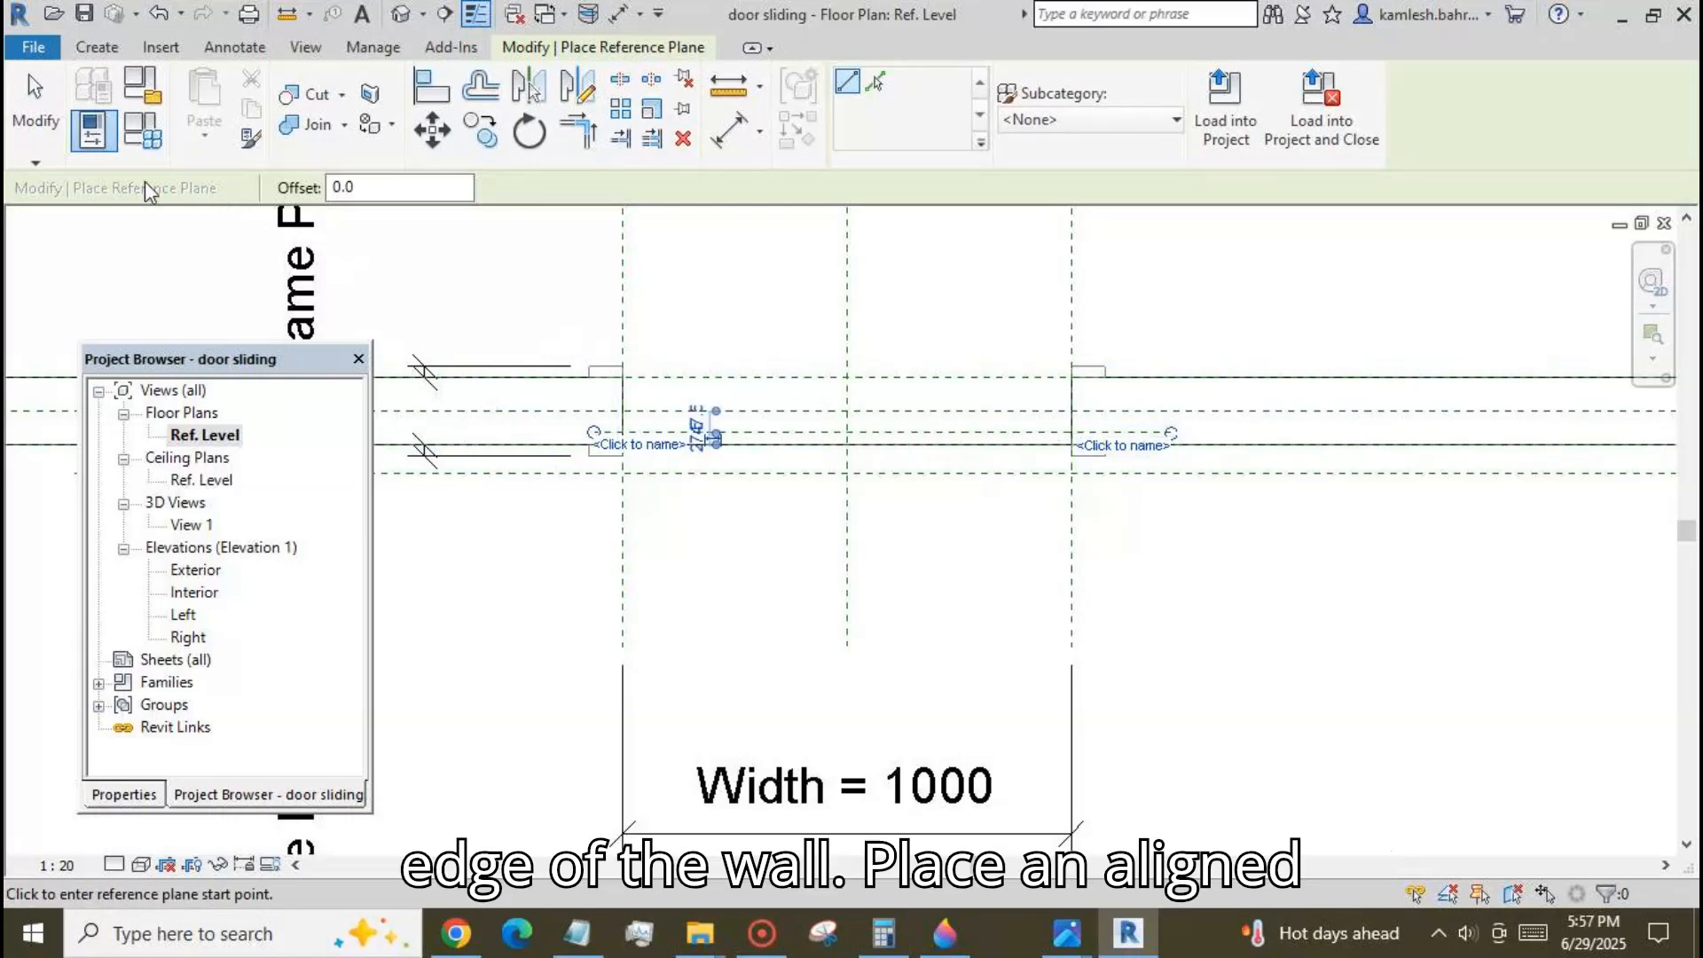
{"action": "key", "text": "Escape"}
{"action": "key", "text": "Escape"}
Place an aligned dimension between the wall centreline and the long interior-side reference plane, beyond the wall's right end.
{"action": "left_click", "coordinate": [726, 132]}
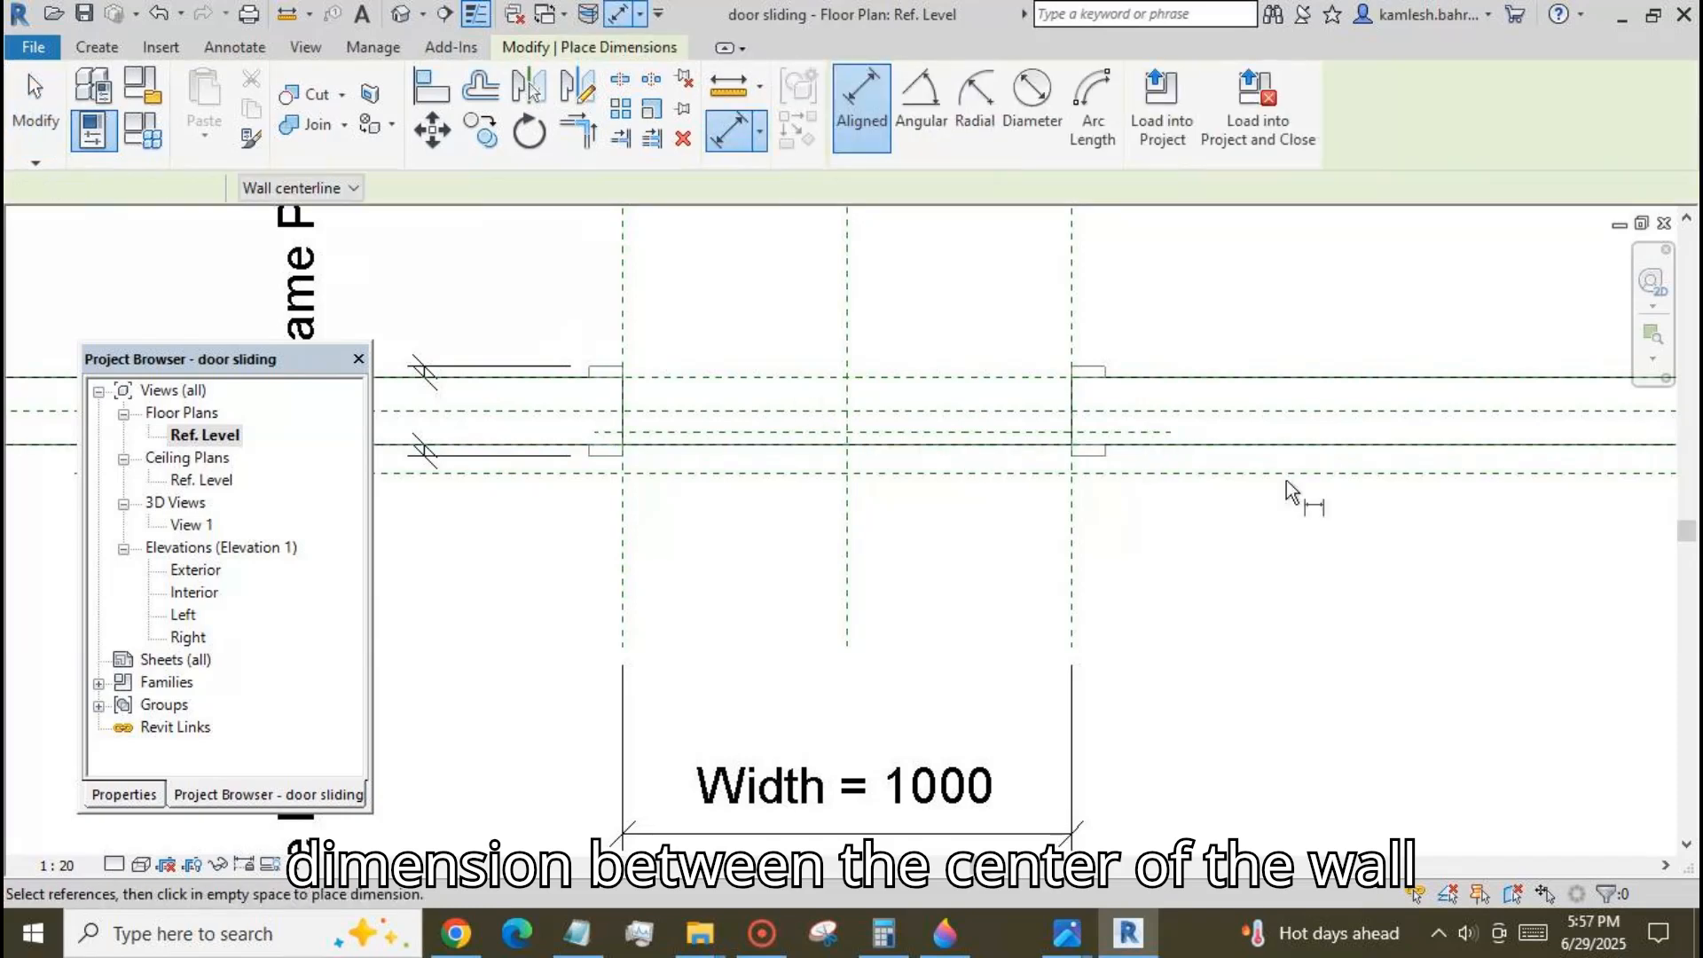
{"action": "left_click", "coordinate": [1342, 413]}
{"action": "left_click", "coordinate": [1385, 472]}
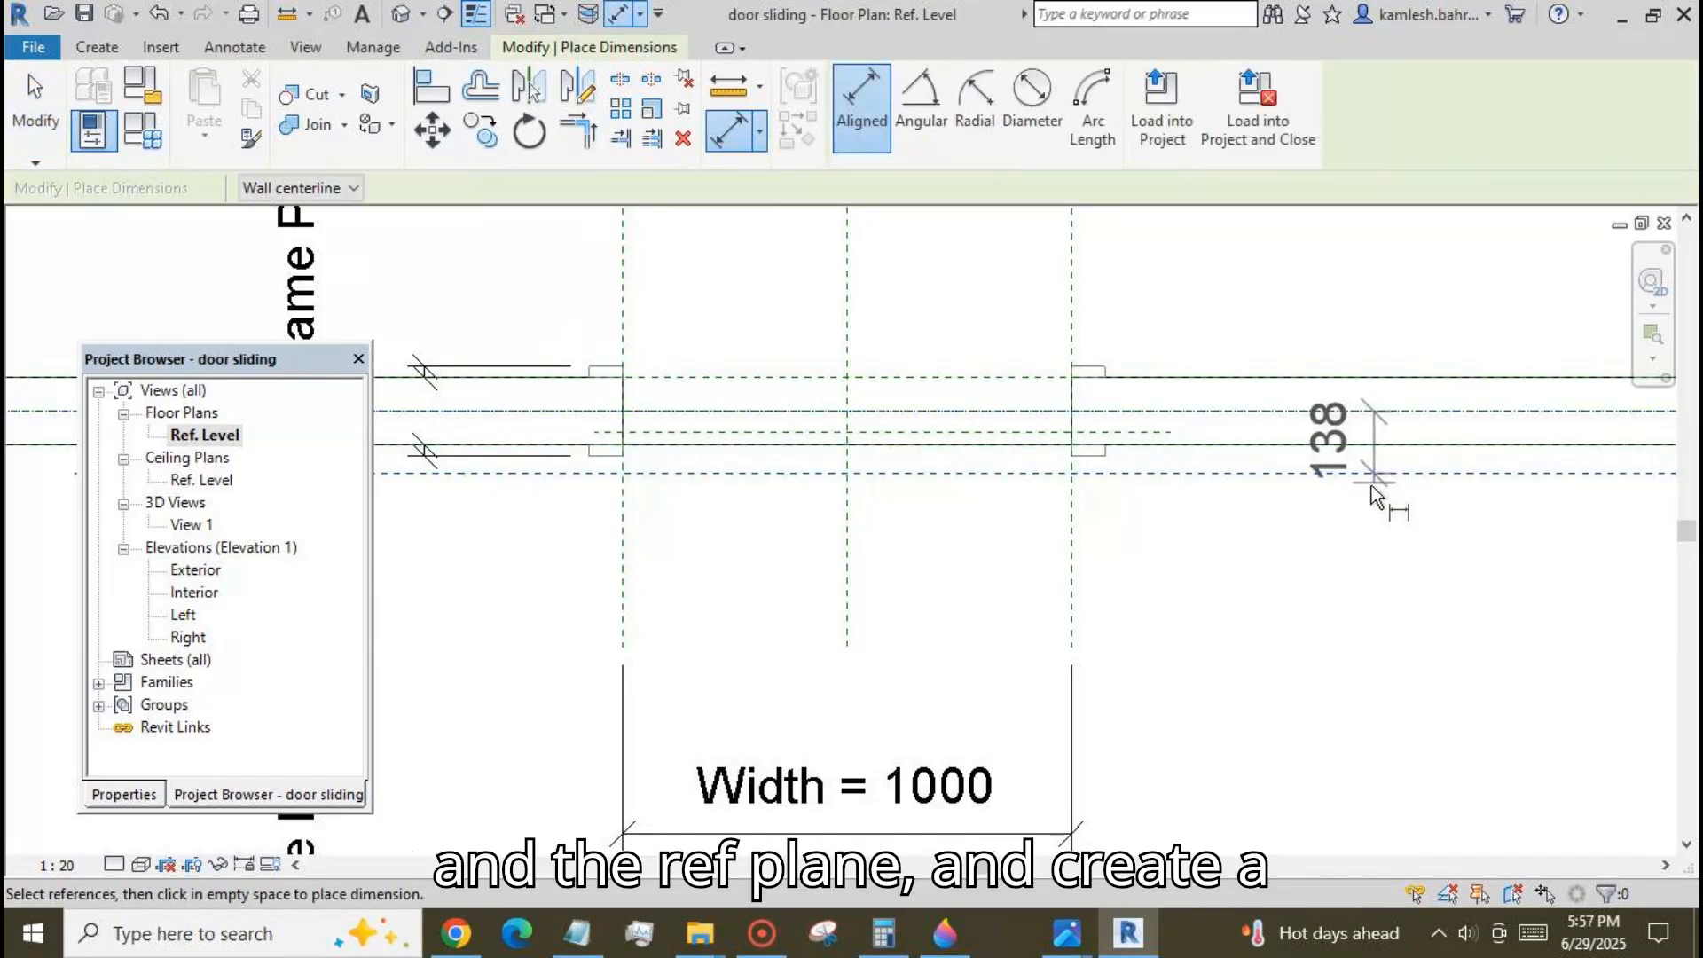
{"action": "scroll", "coordinate": [1185, 556], "scroll_direction": "down", "scroll_amount": 2}
{"action": "scroll", "coordinate": [1093, 564], "scroll_direction": "down", "scroll_amount": 1}
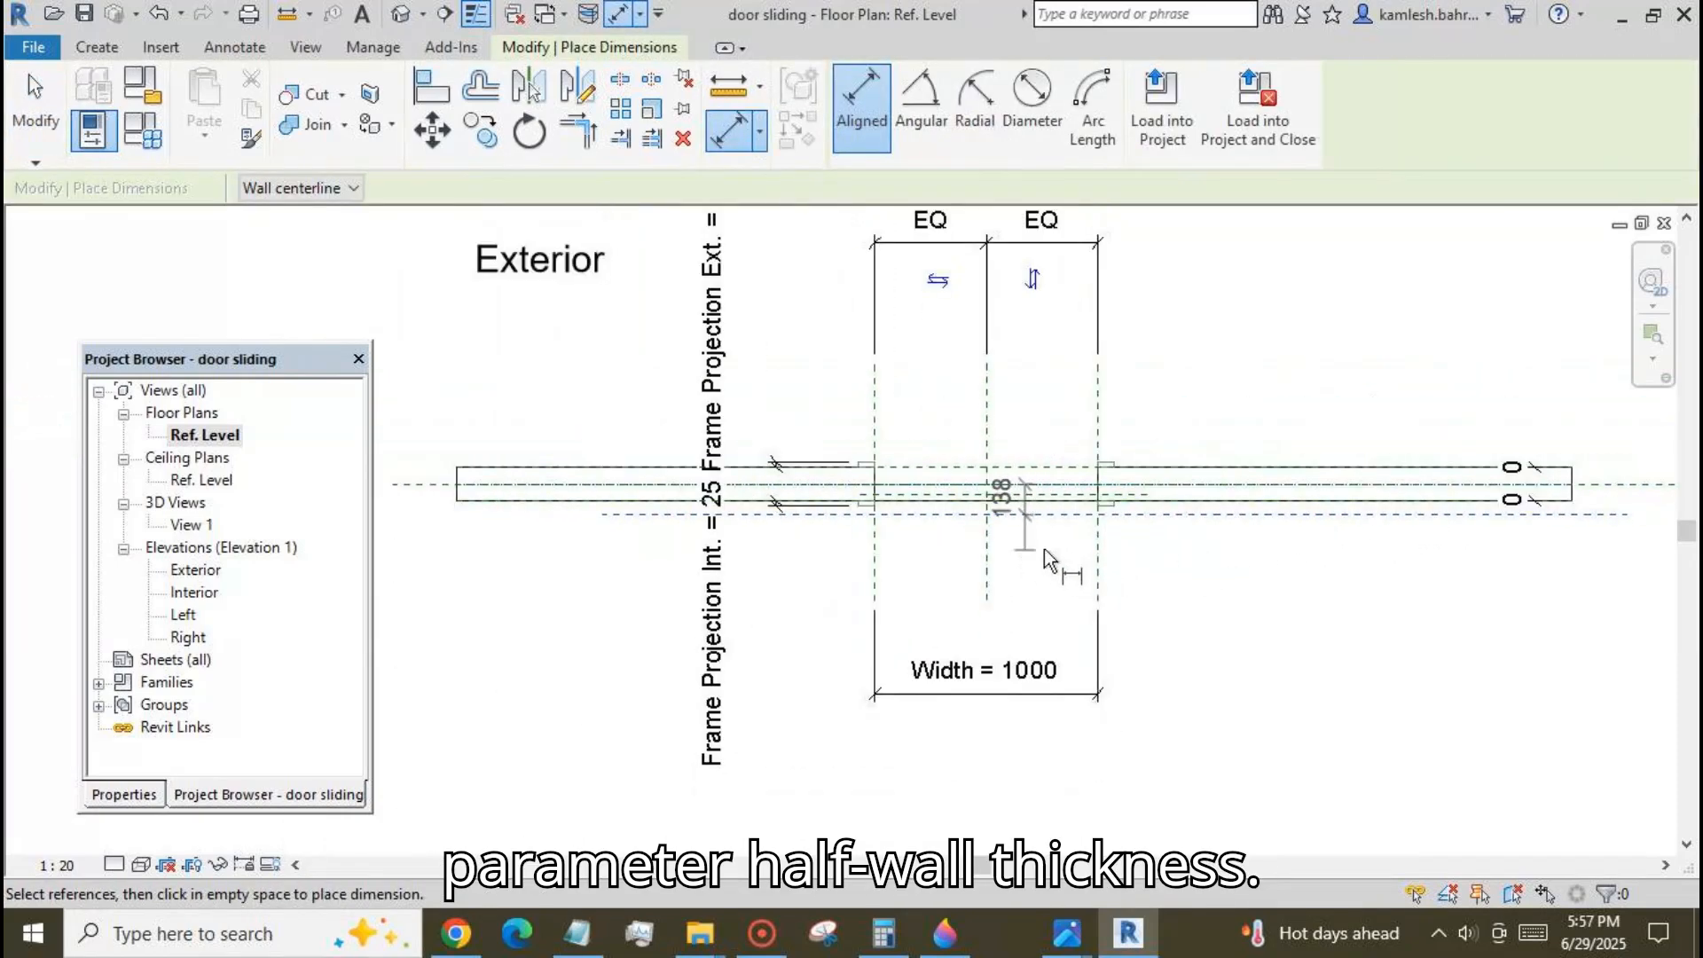
{"action": "left_click", "coordinate": [1632, 533]}
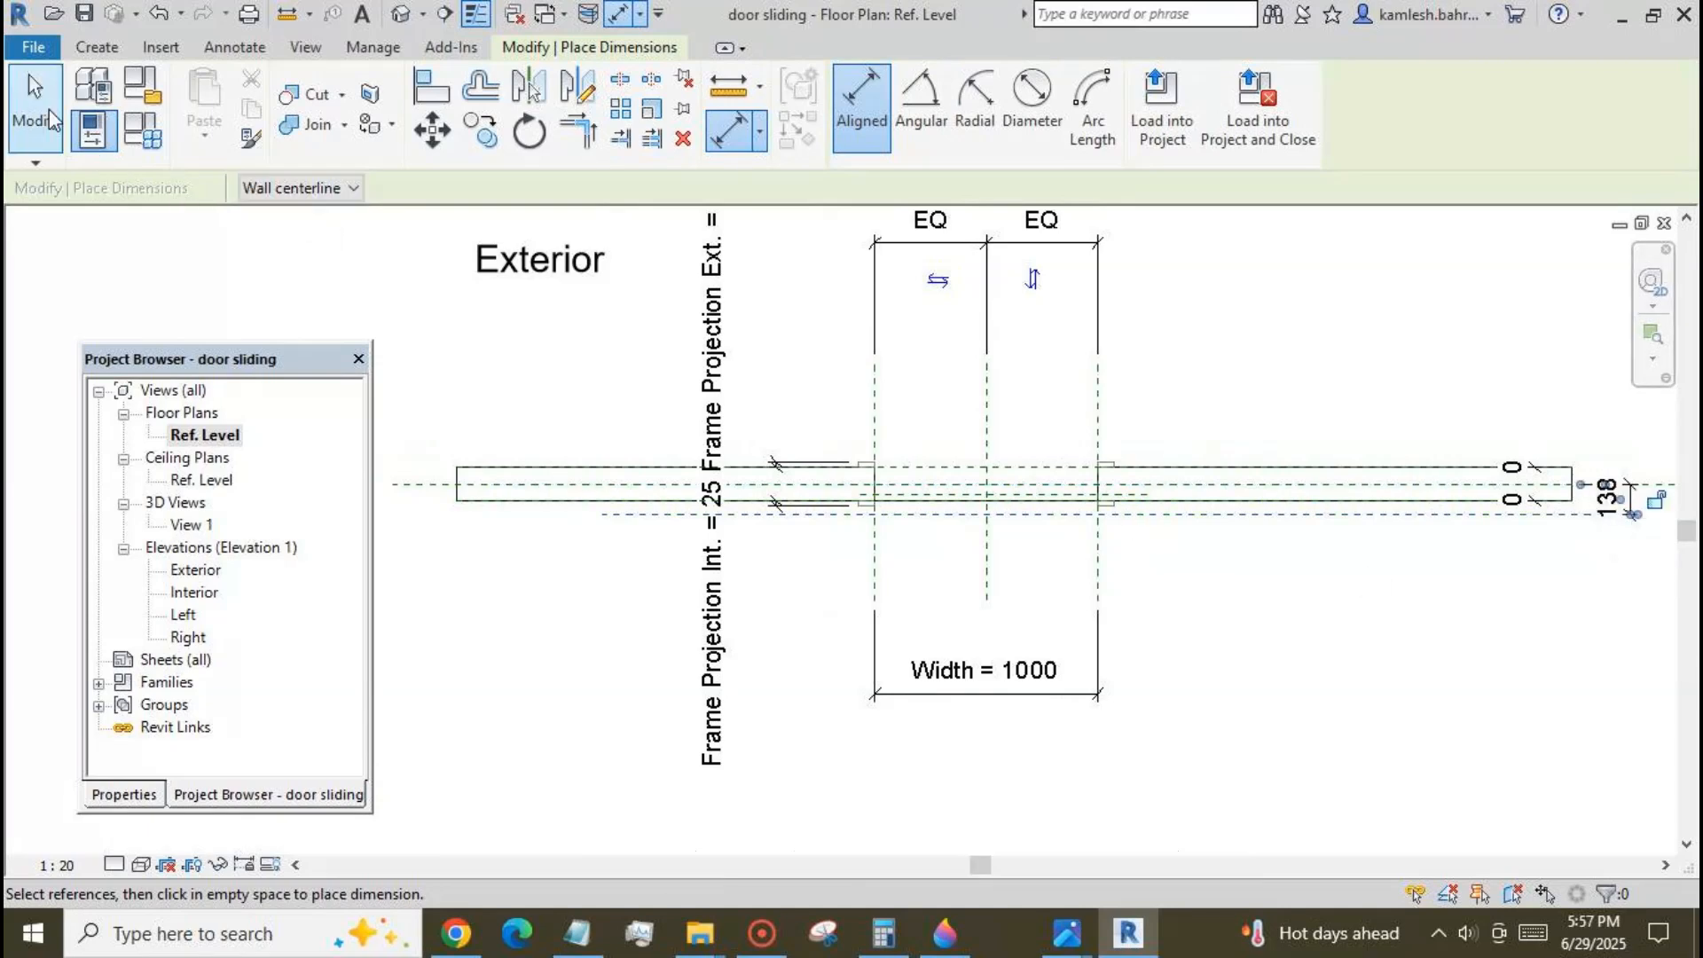
{"action": "key", "text": "Escape"}
{"action": "key", "text": "Escape"}
Label the dimension from the wall centreline to the long reference plane with a new instance parameter named half wall th.
{"action": "left_click", "coordinate": [1633, 502]}
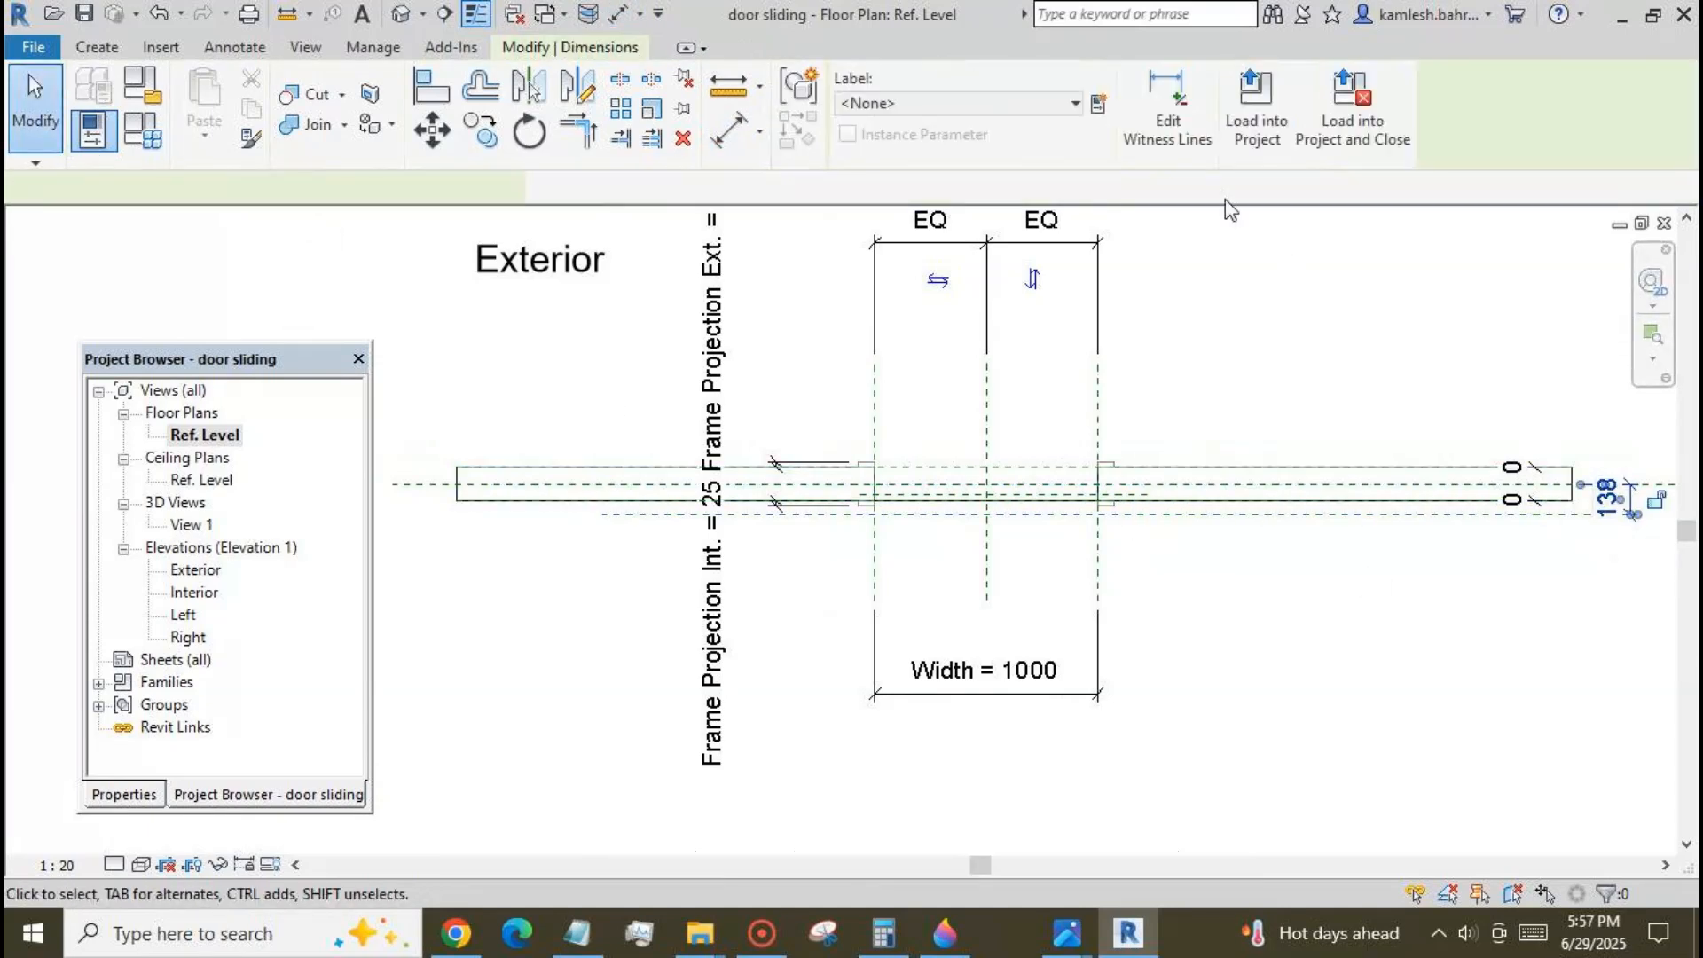
{"action": "left_click", "coordinate": [1102, 108]}
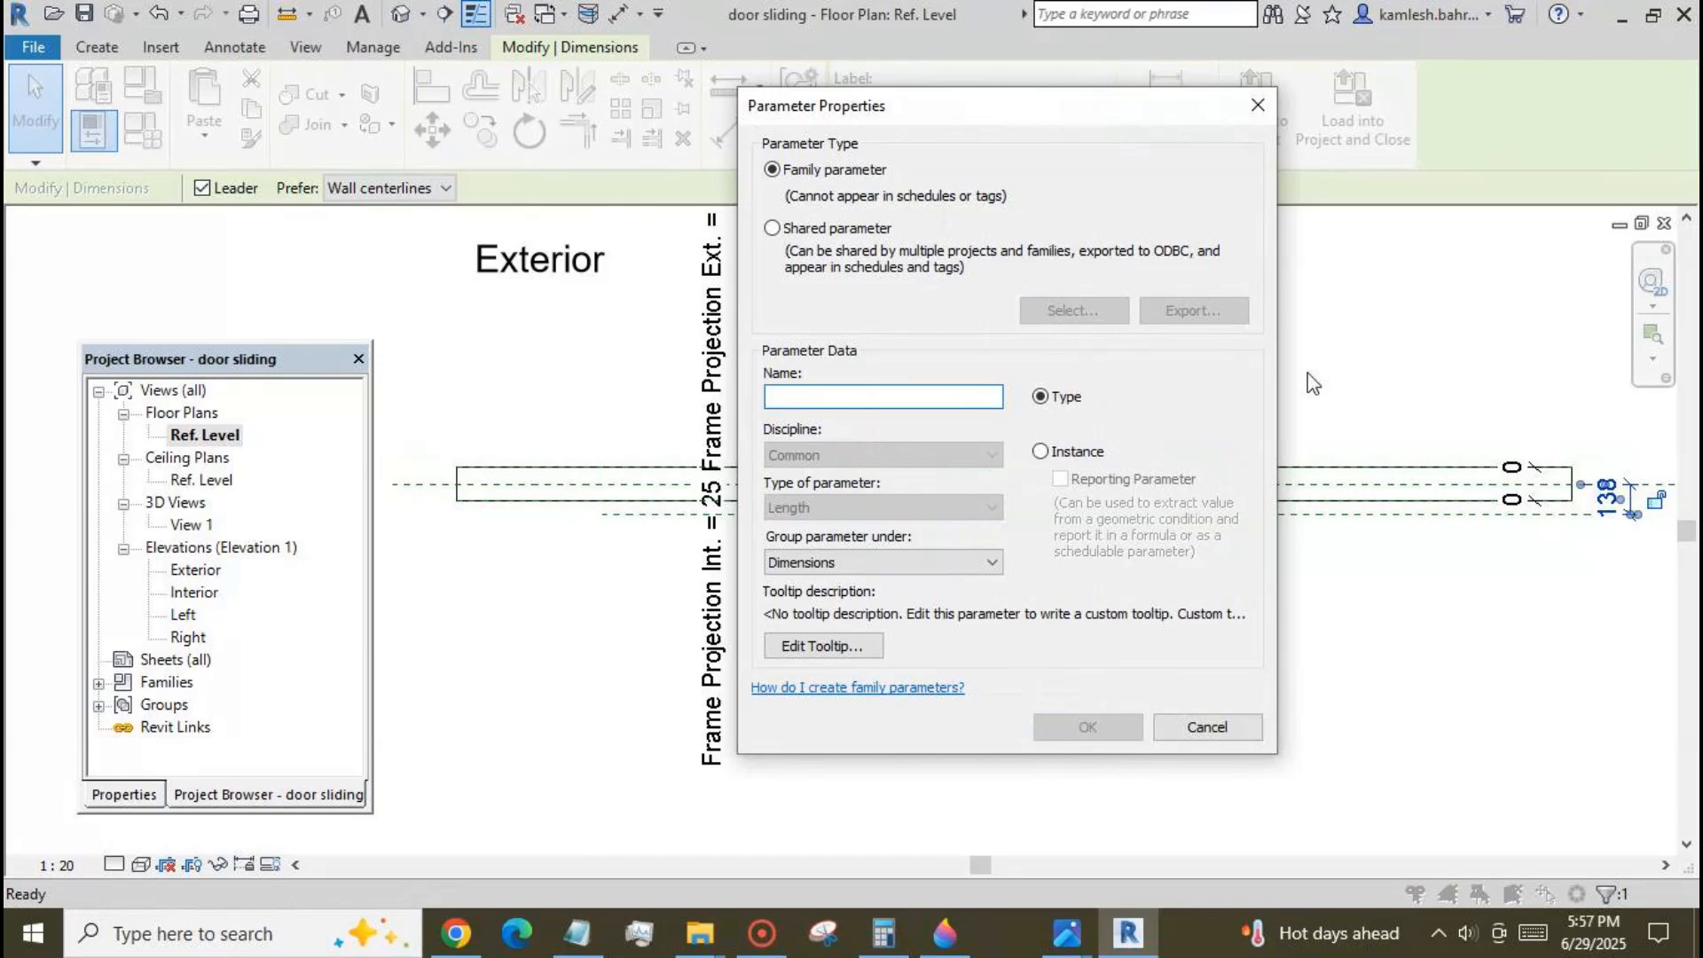
{"action": "type", "text": "half "}
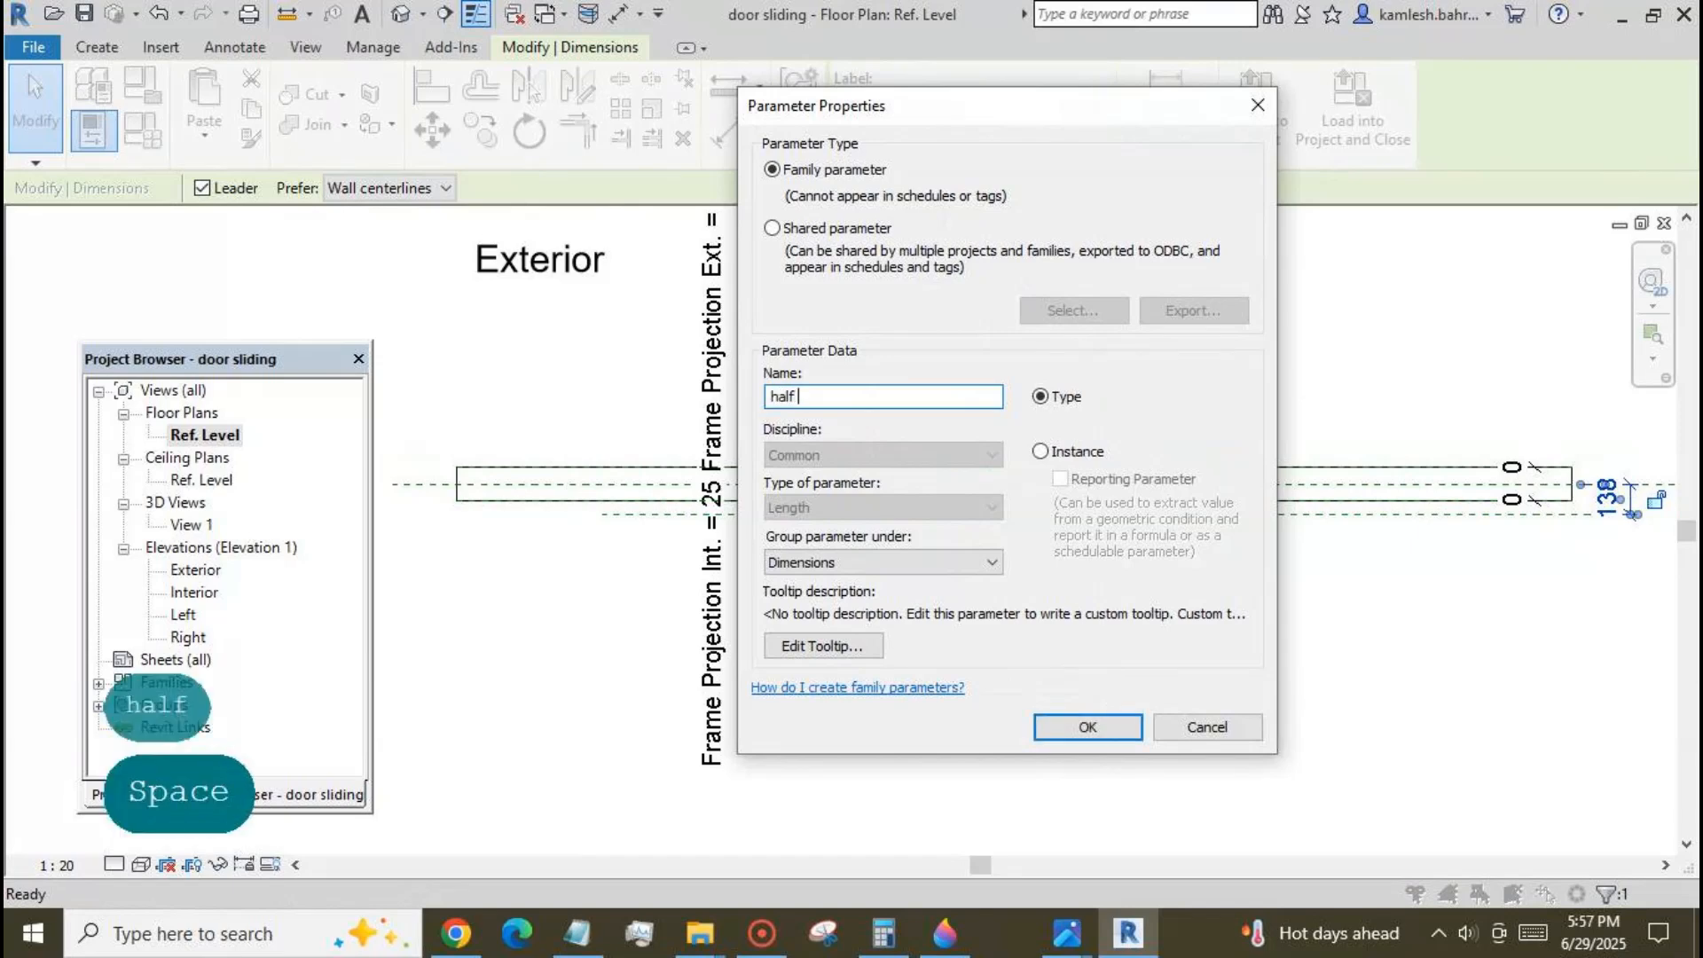
{"action": "type", "text": "wall th"}
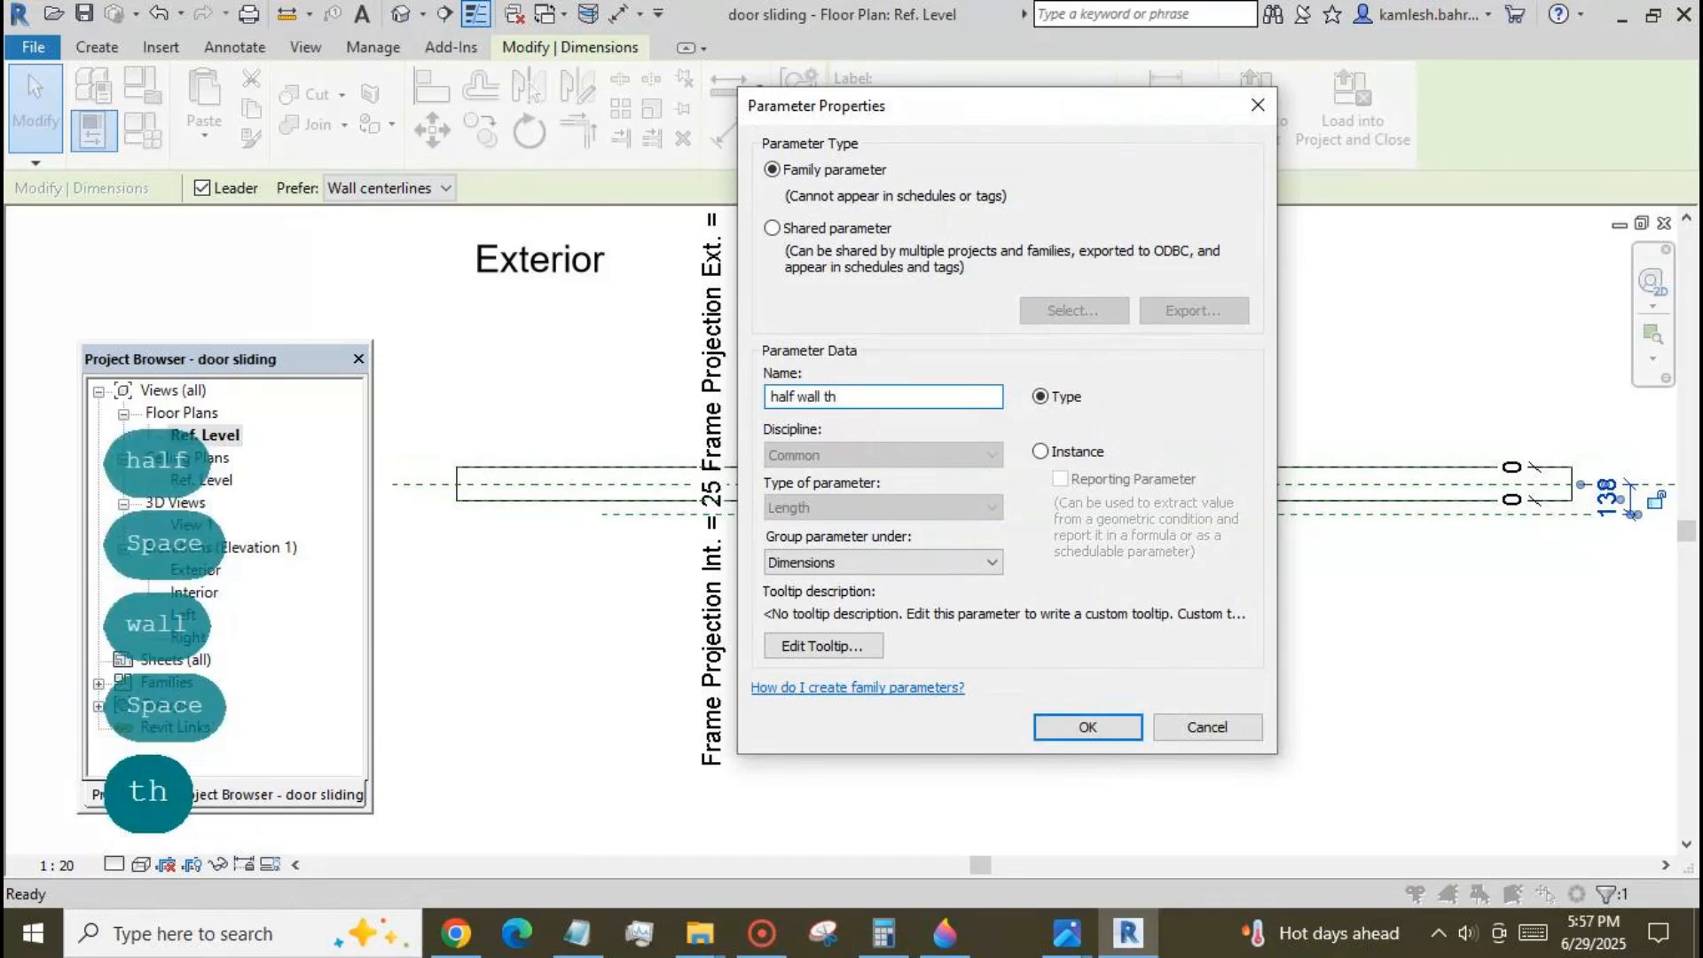
{"action": "left_click", "coordinate": [1042, 452]}
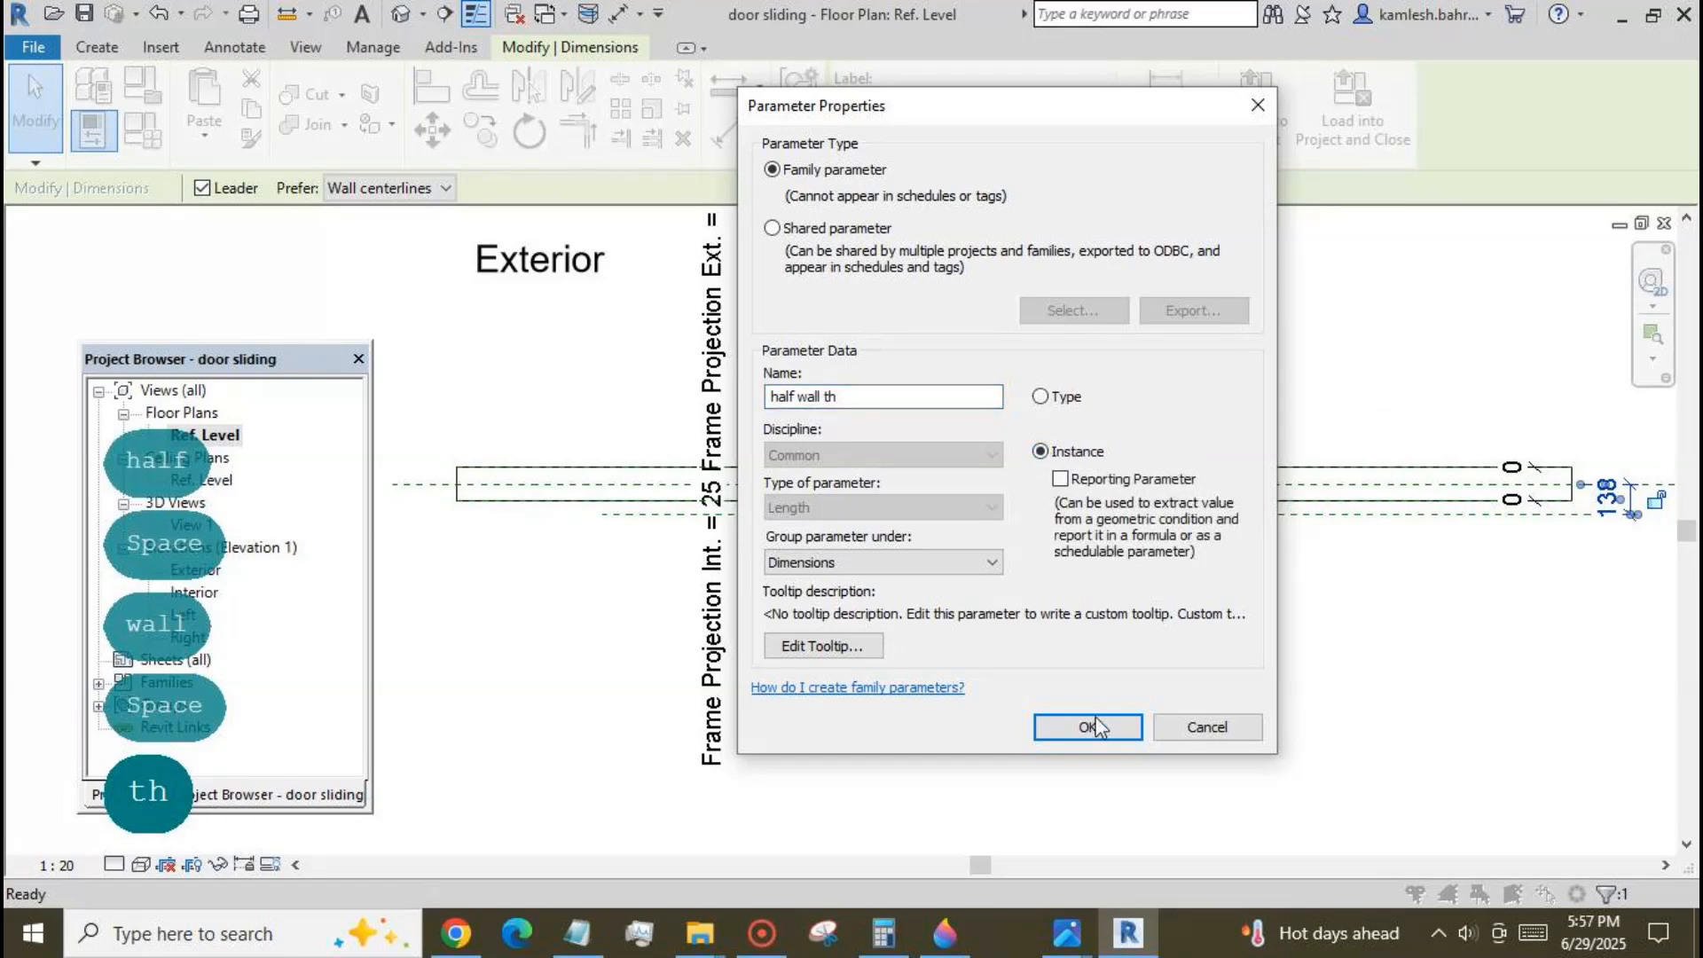
{"action": "left_click", "coordinate": [1098, 725]}
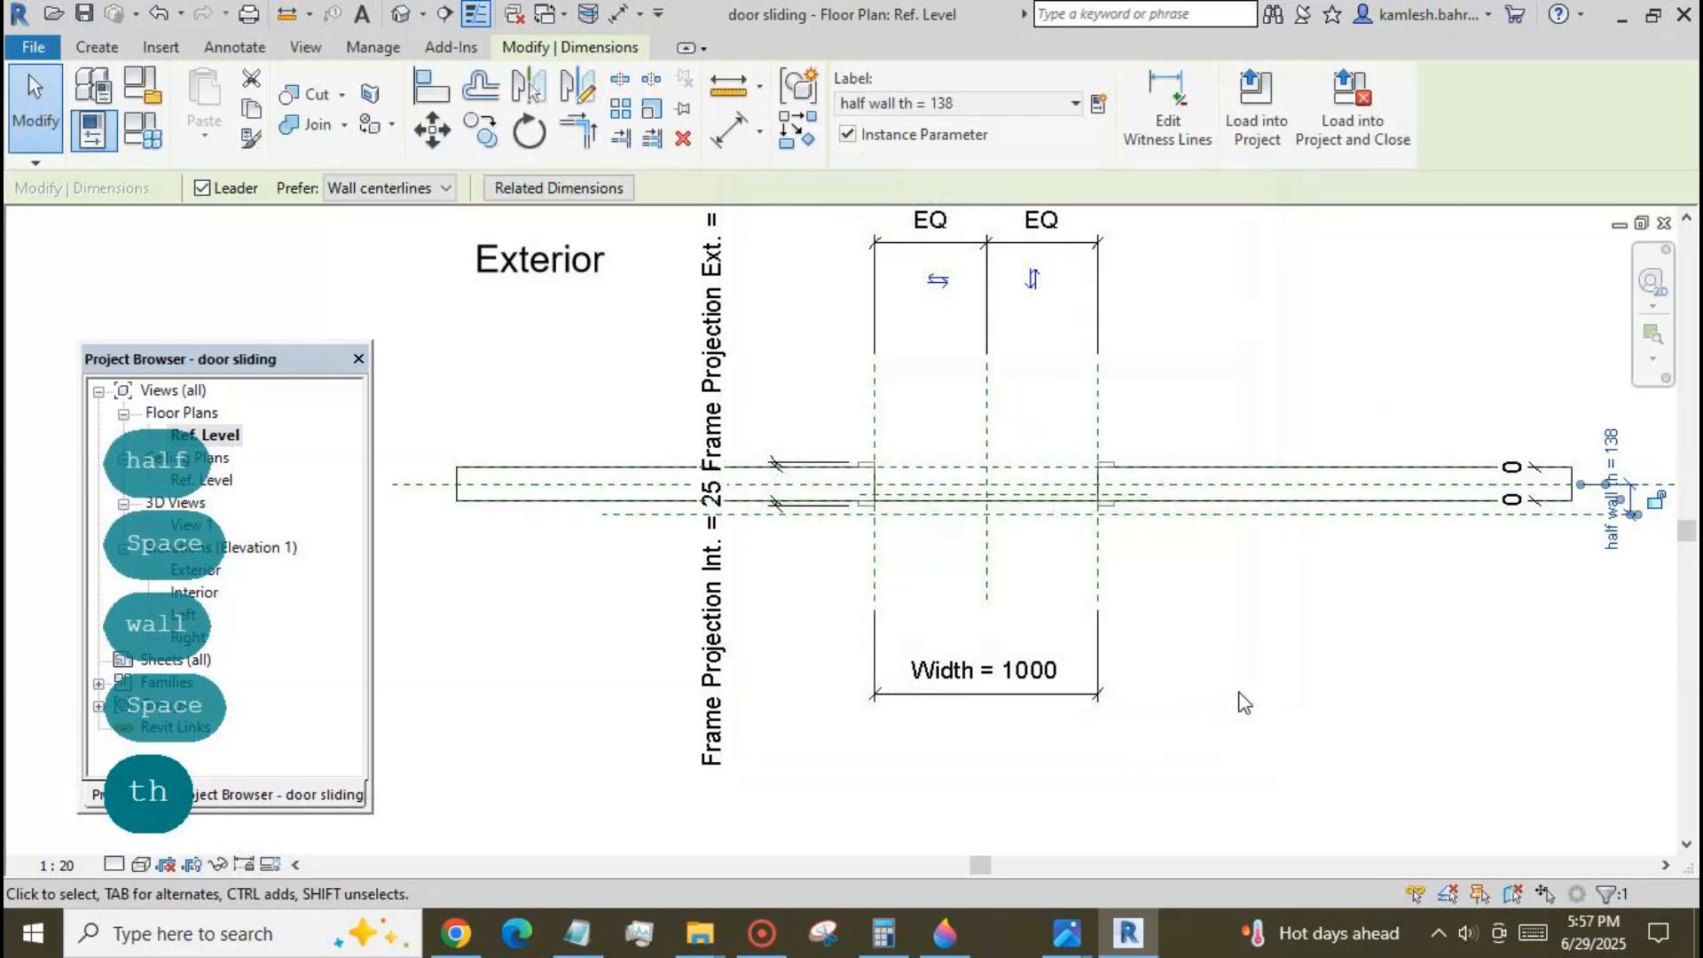
{"action": "left_click", "coordinate": [1202, 640]}
Duplicate the host wall's type under the name Generic - 300 mm.
{"action": "scroll", "coordinate": [1233, 596], "scroll_direction": "down", "scroll_amount": 1}
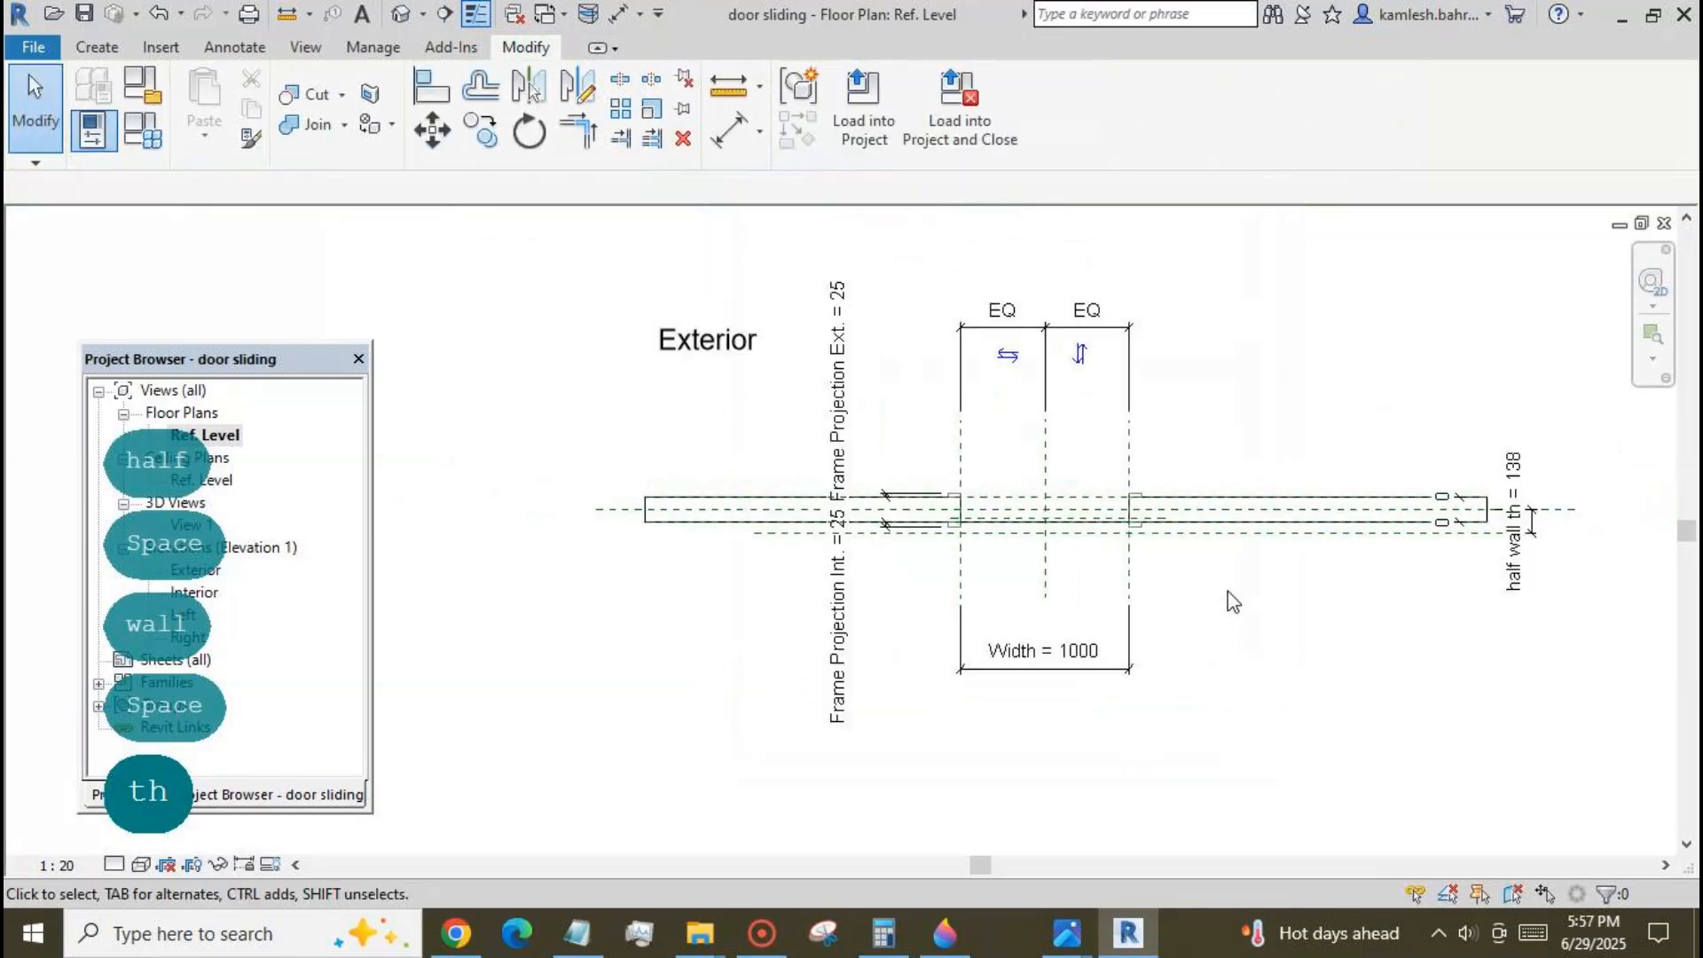
{"action": "left_click", "coordinate": [661, 525]}
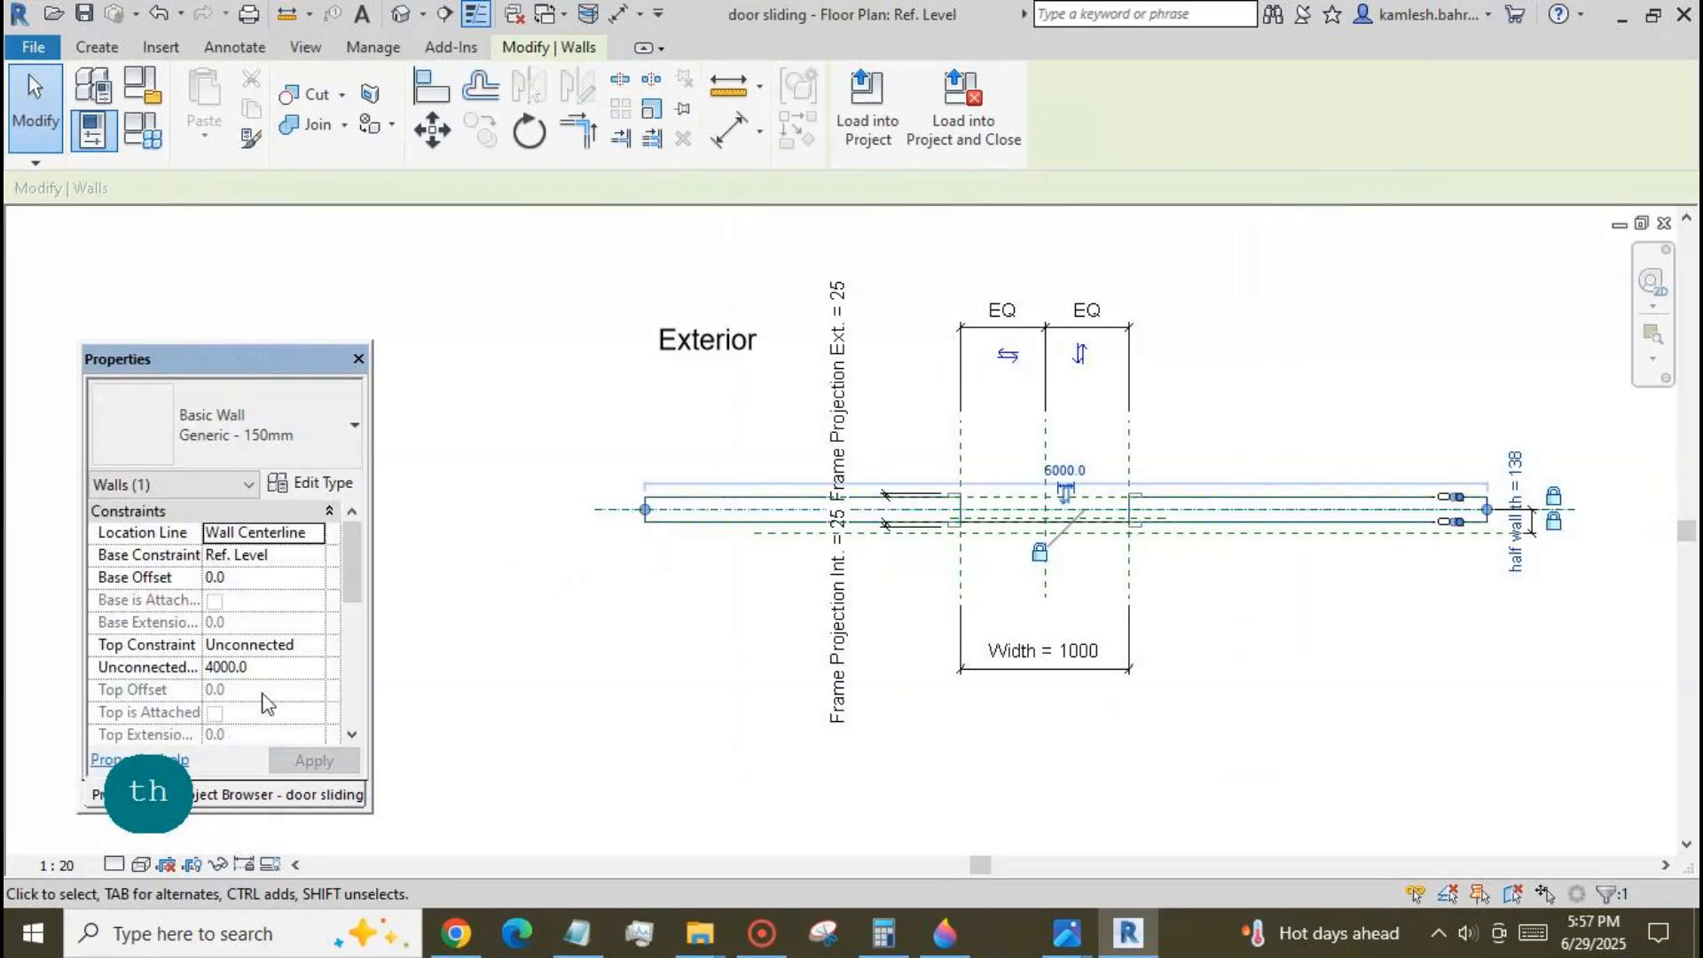
{"action": "left_click", "coordinate": [312, 483]}
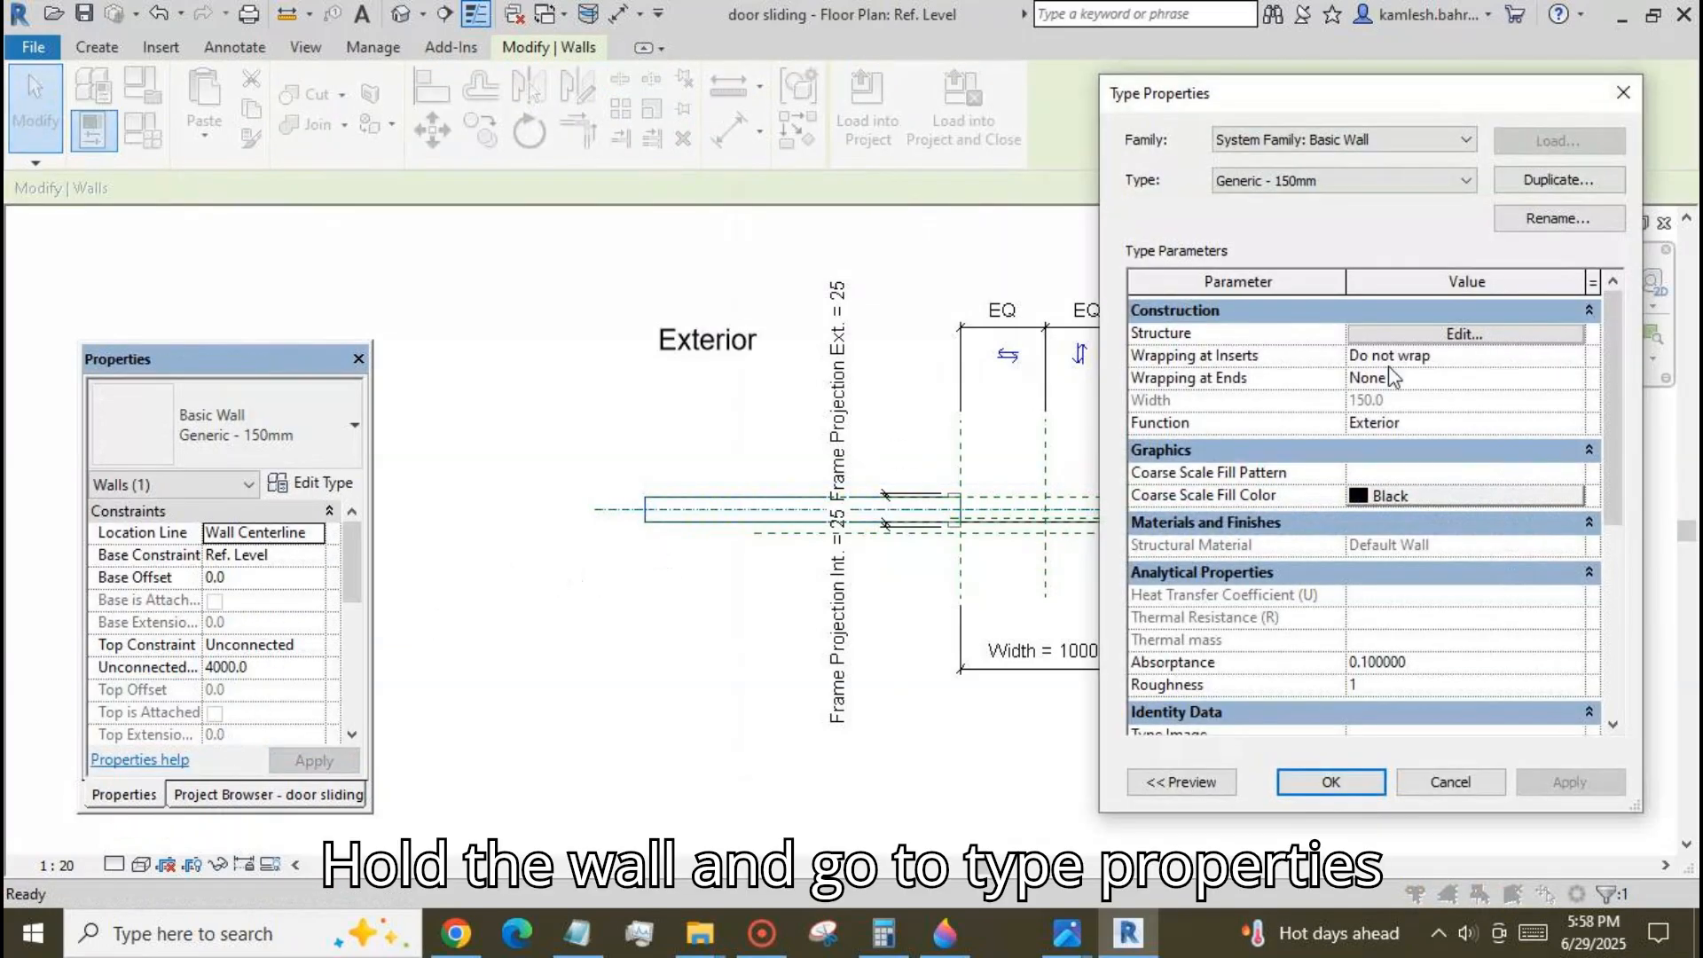
{"action": "left_click", "coordinate": [1555, 184]}
{"action": "left_click", "coordinate": [1403, 430]}
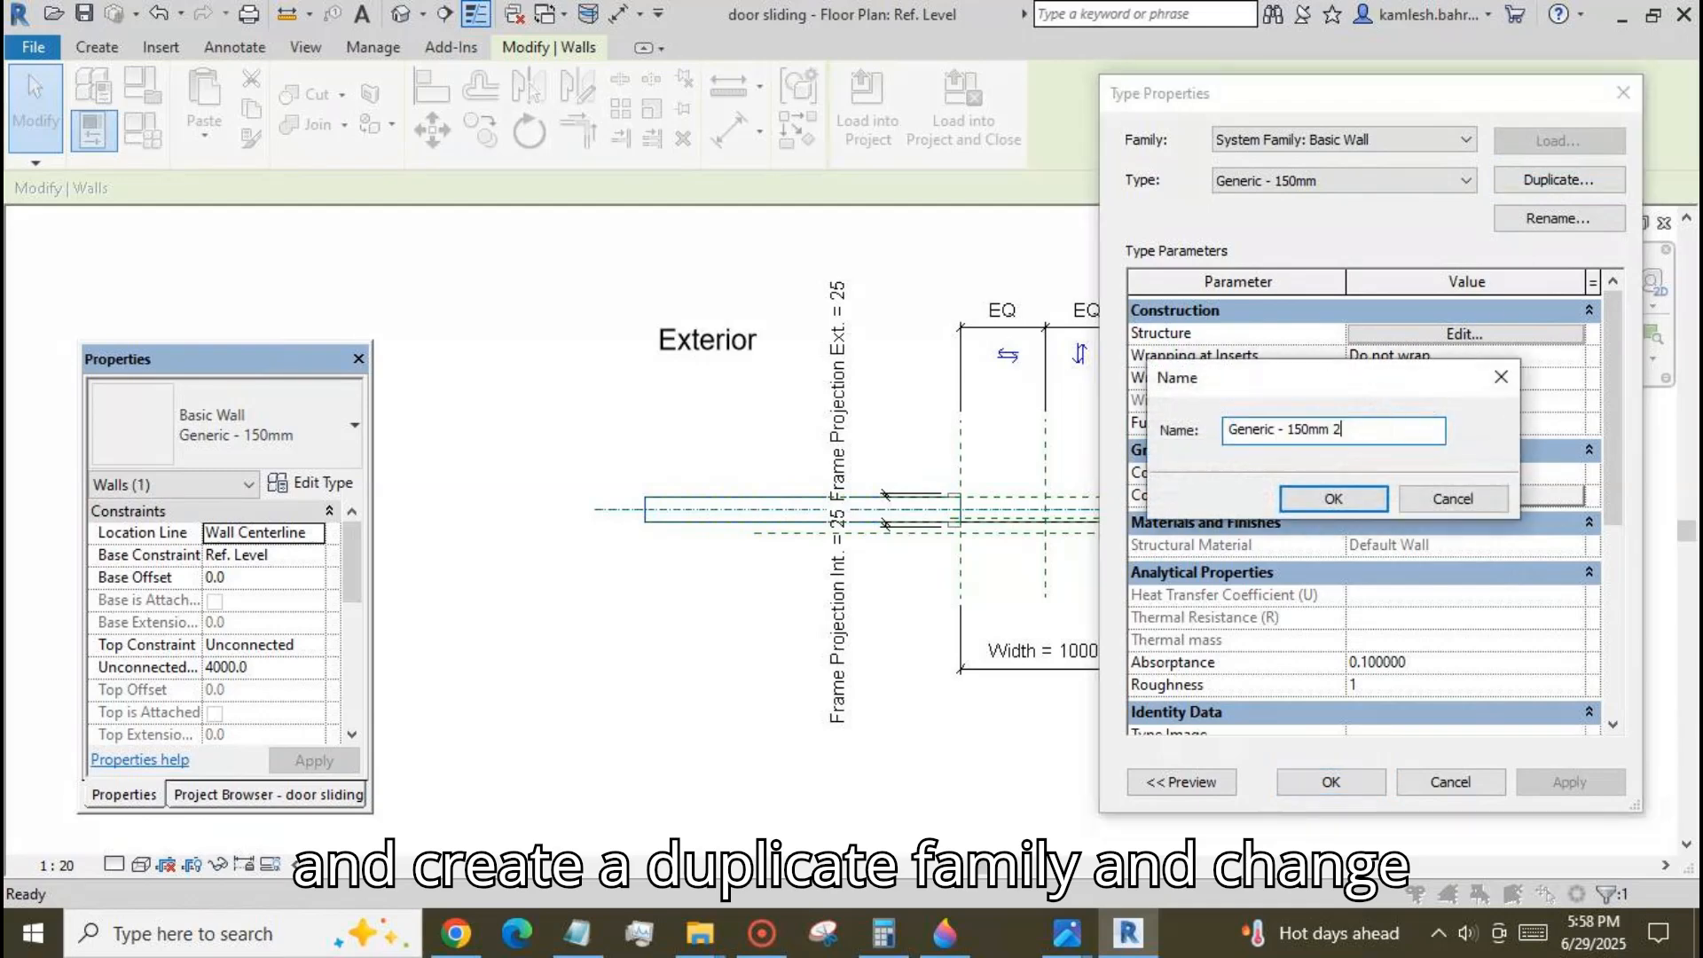
{"action": "left_click_drag", "start_coordinate": [1305, 429], "coordinate": [1289, 429]}
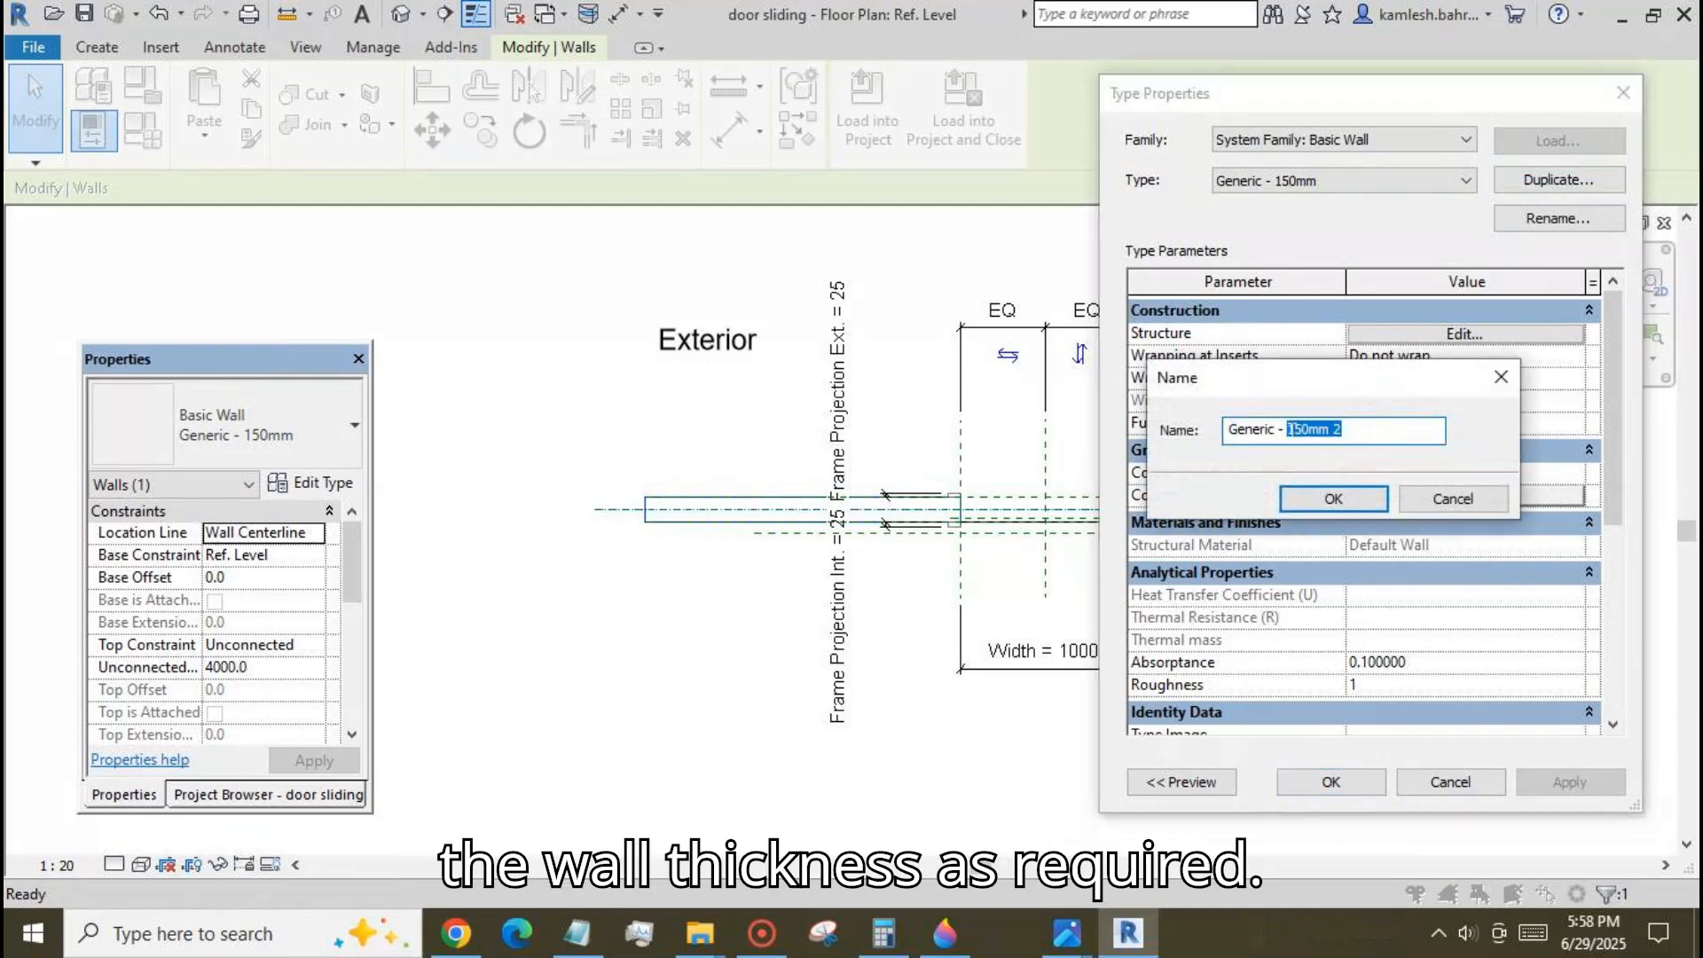
{"action": "type", "text": "300 "}
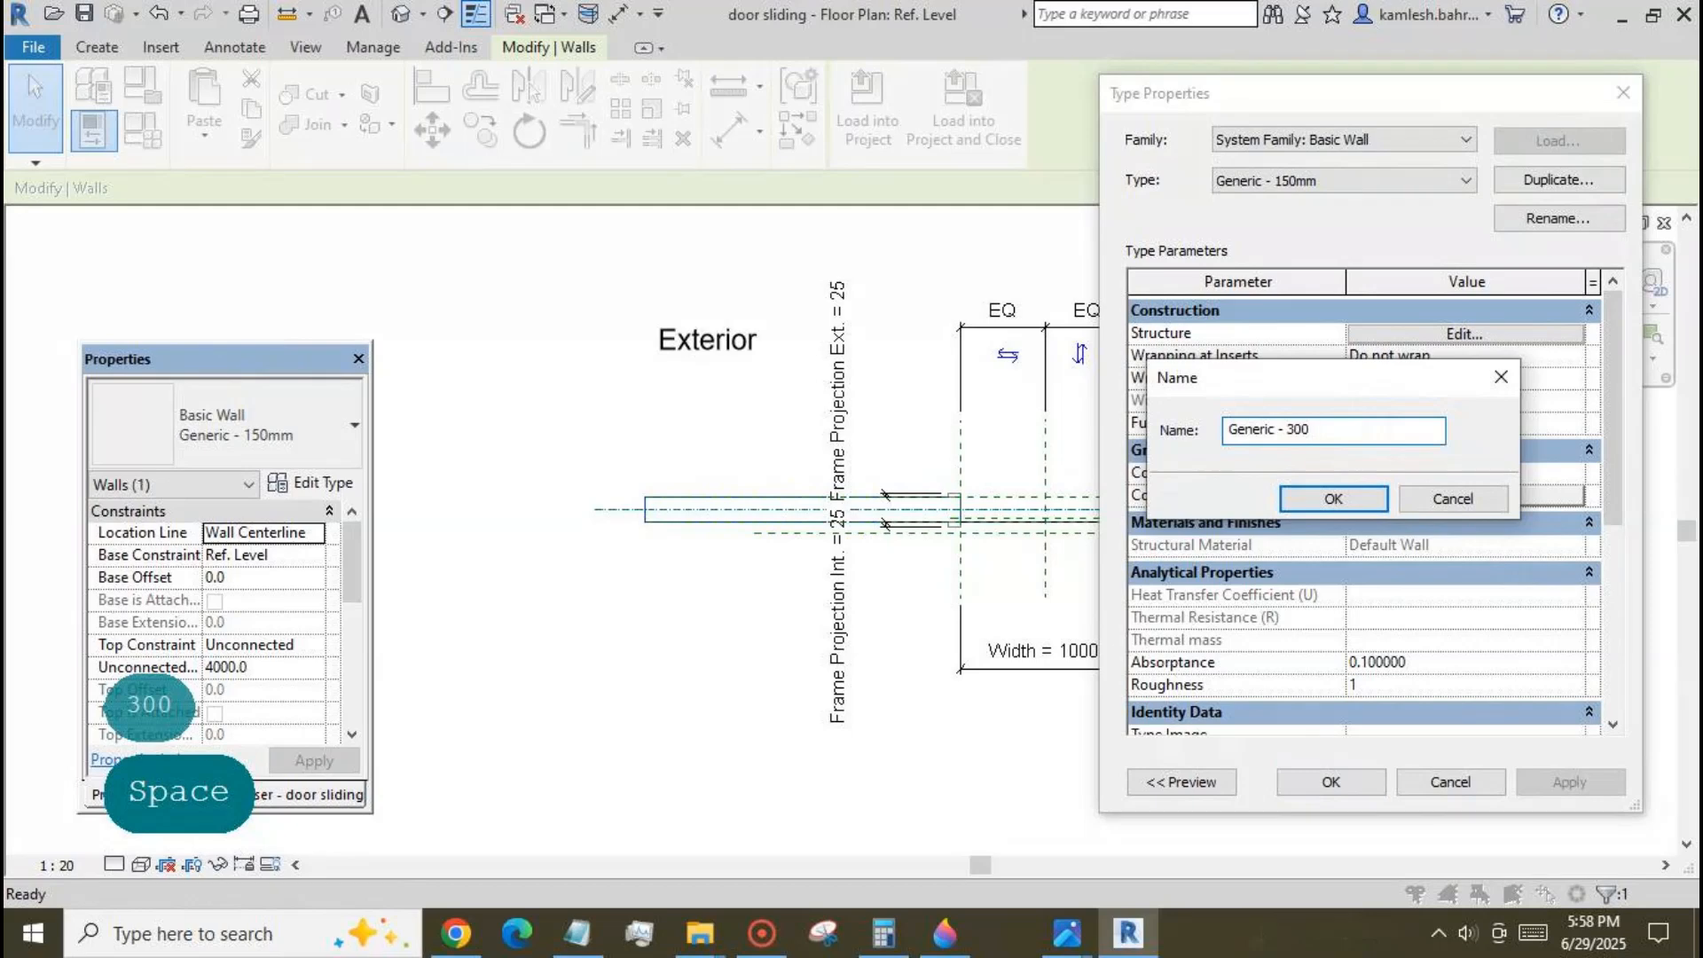
{"action": "type", "text": "mm"}
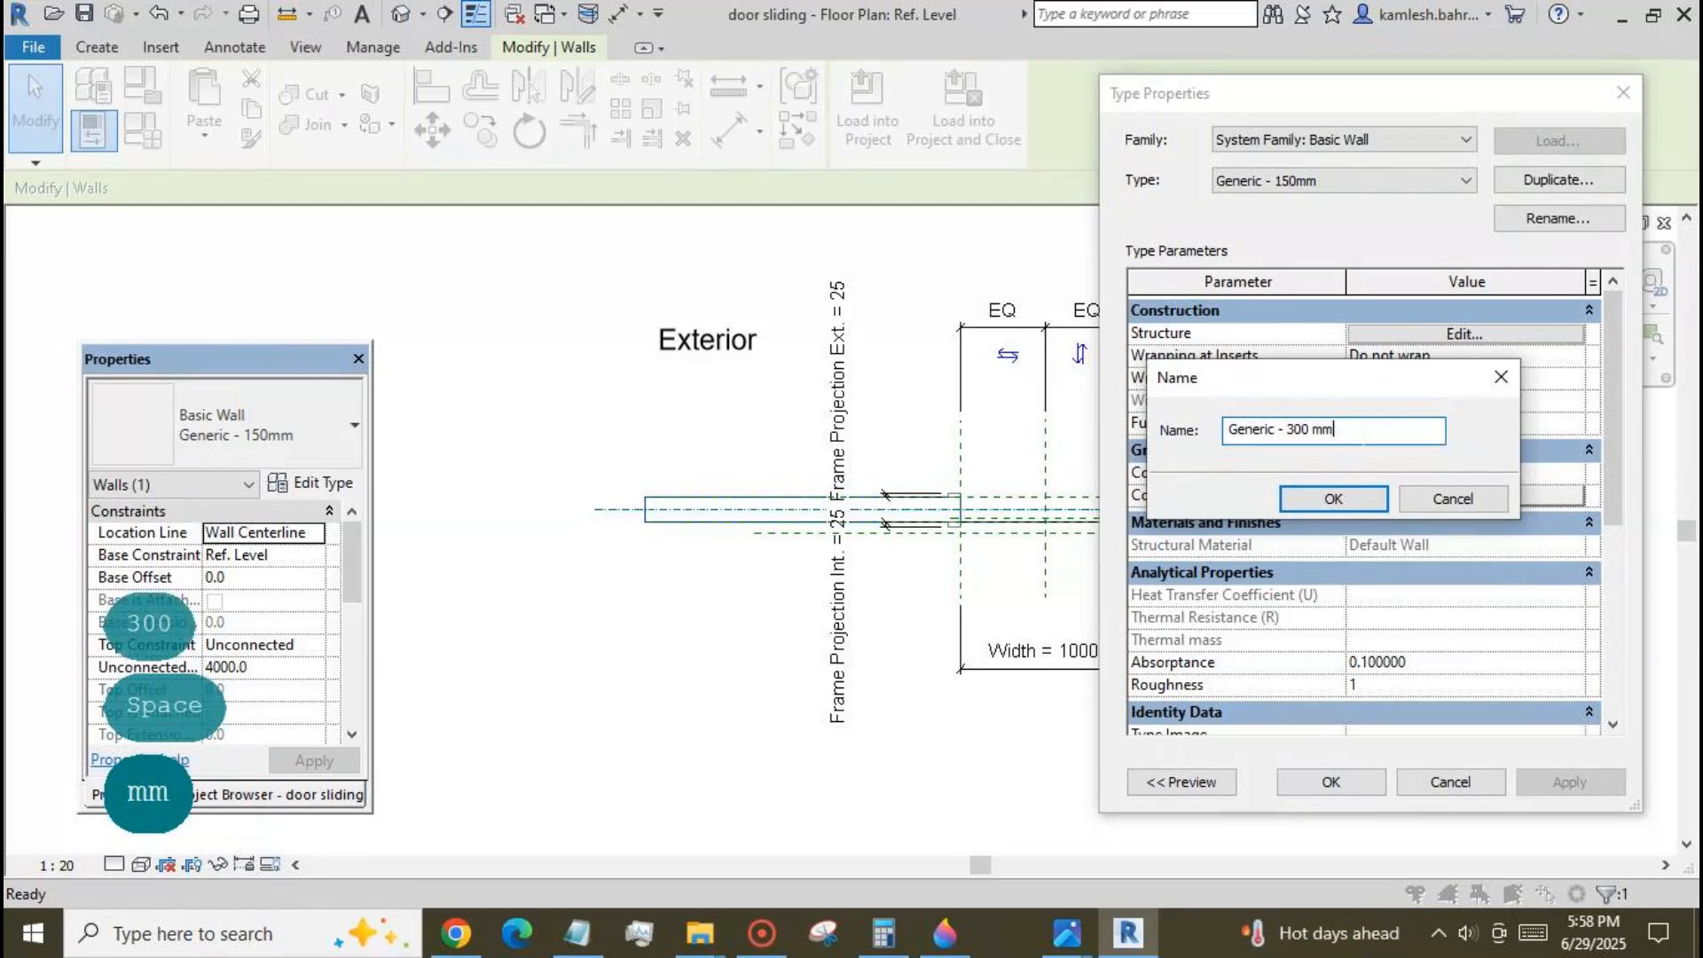
{"action": "left_click", "coordinate": [1331, 498]}
Set the new wall type's Structure layer thickness to 300 mm and apply the type to the host wall.
{"action": "left_click", "coordinate": [1508, 335]}
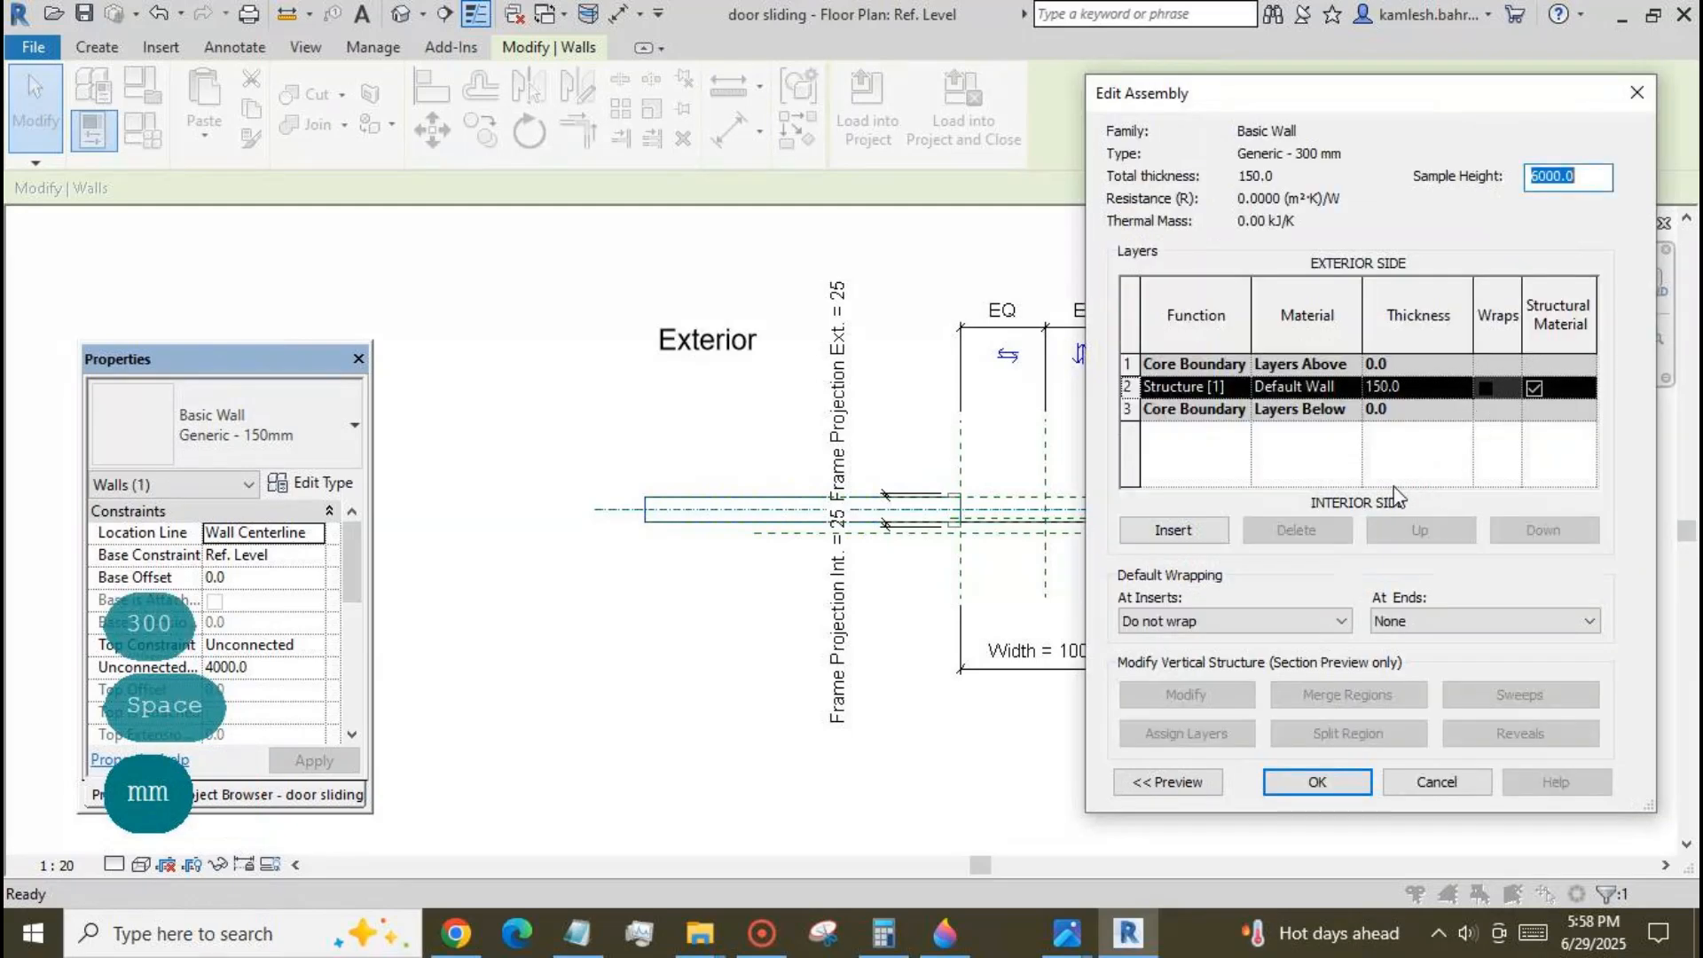
{"action": "left_click", "coordinate": [1422, 394]}
{"action": "type", "text": "300"}
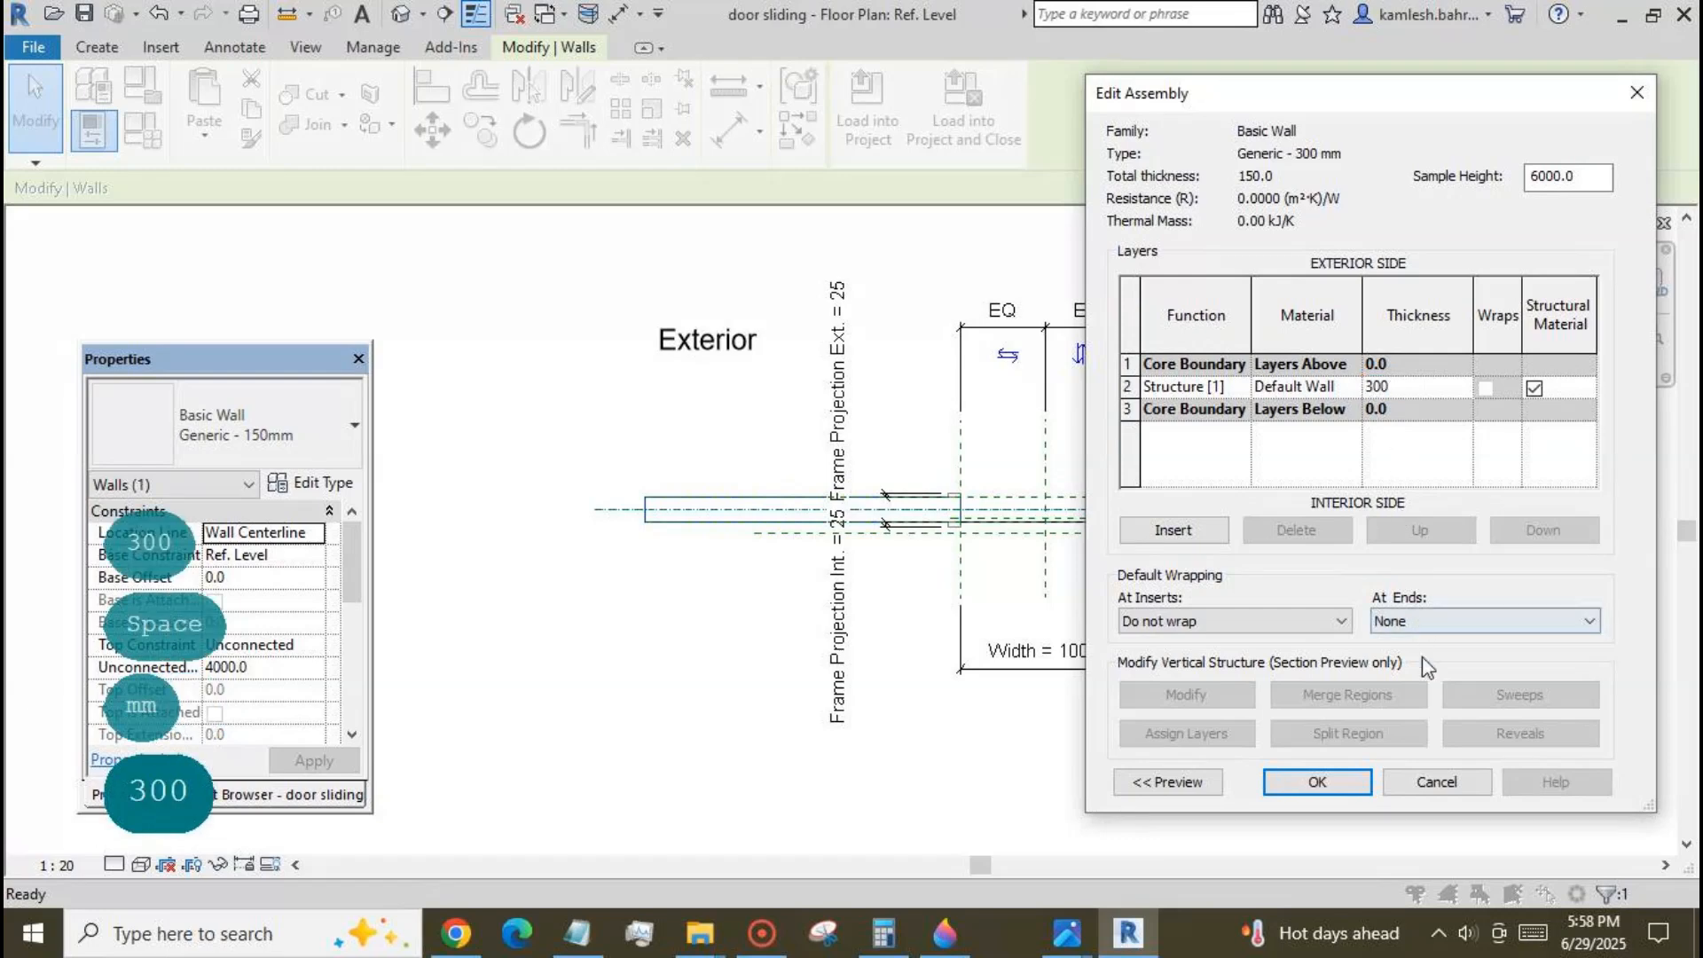
{"action": "left_click", "coordinate": [1326, 783]}
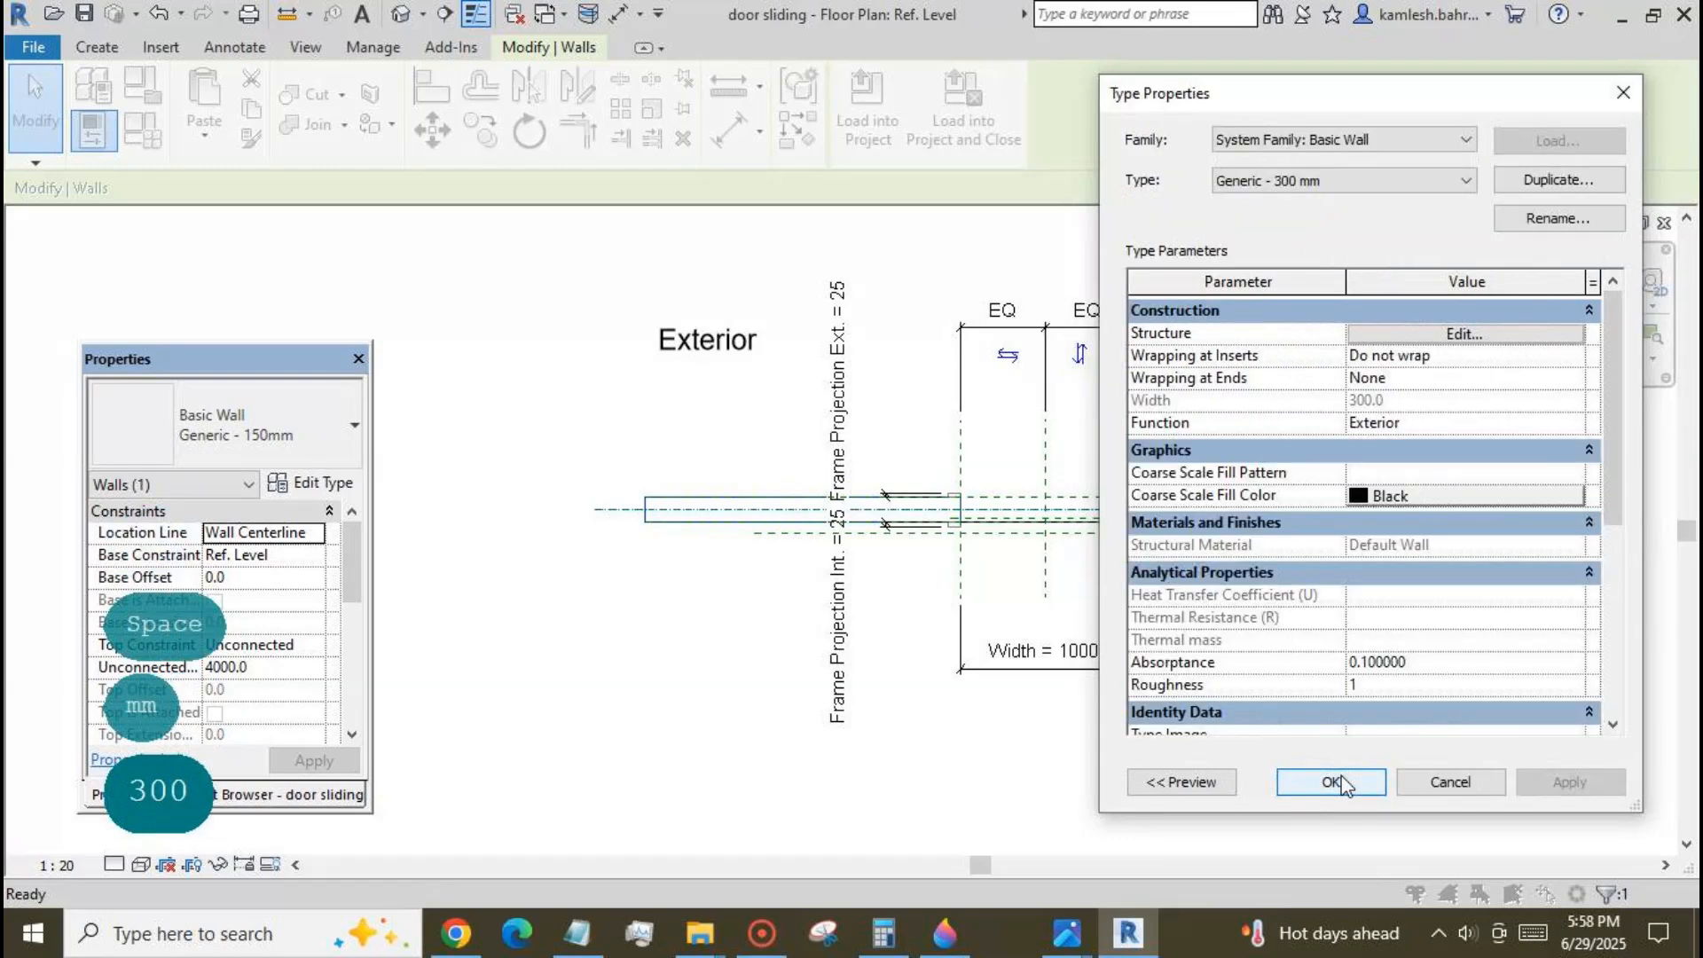
{"action": "left_click", "coordinate": [1339, 783]}
{"action": "left_click", "coordinate": [1345, 784]}
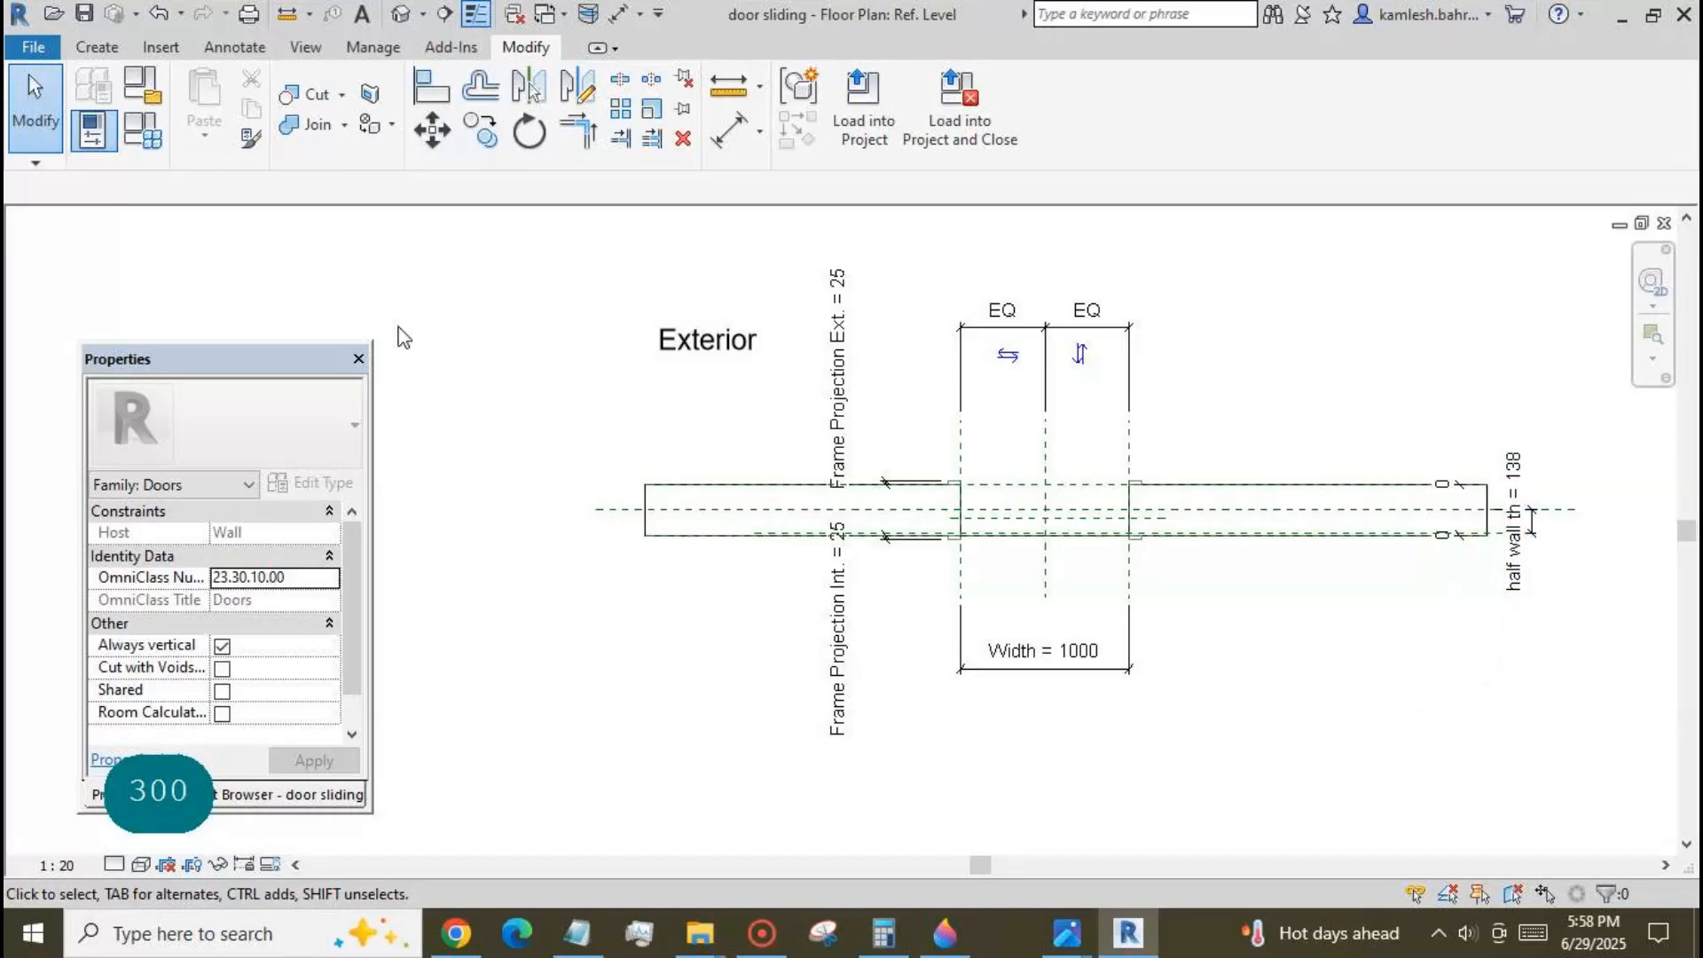
Set the half wall th parameter to 150 mm in the family types.
{"action": "left_click", "coordinate": [147, 146]}
{"action": "left_click", "coordinate": [255, 442]}
{"action": "type", "text": "1"}
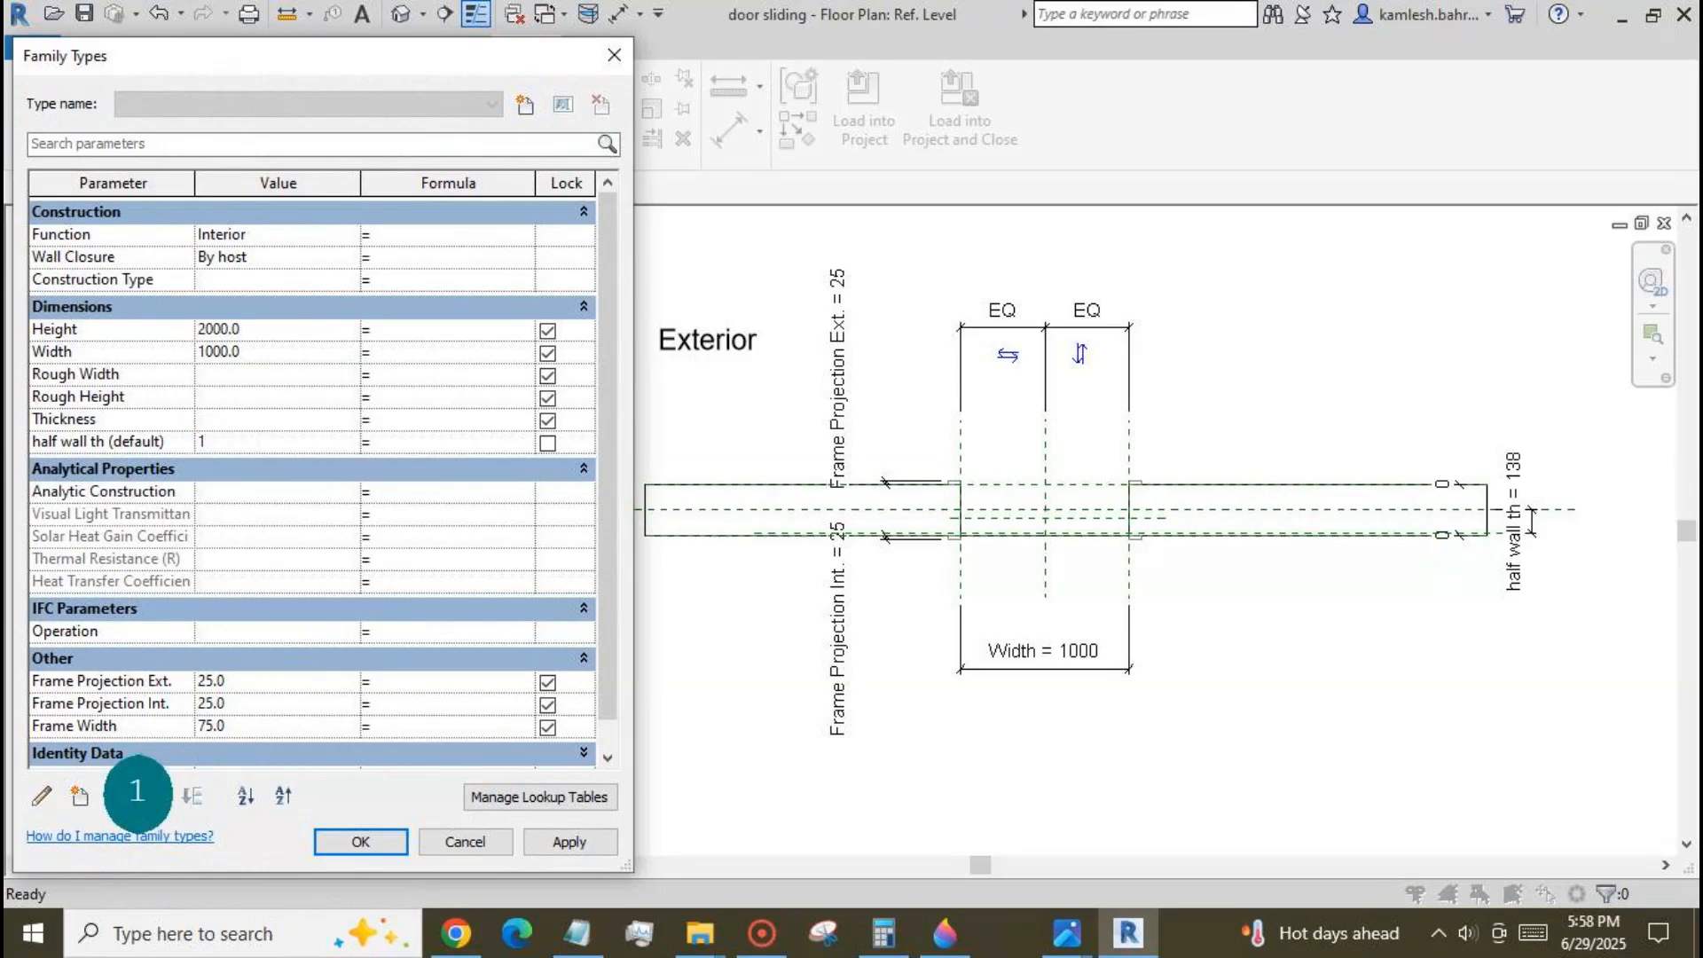
{"action": "type", "text": "50"}
{"action": "left_click", "coordinate": [552, 842]}
{"action": "left_click", "coordinate": [360, 842]}
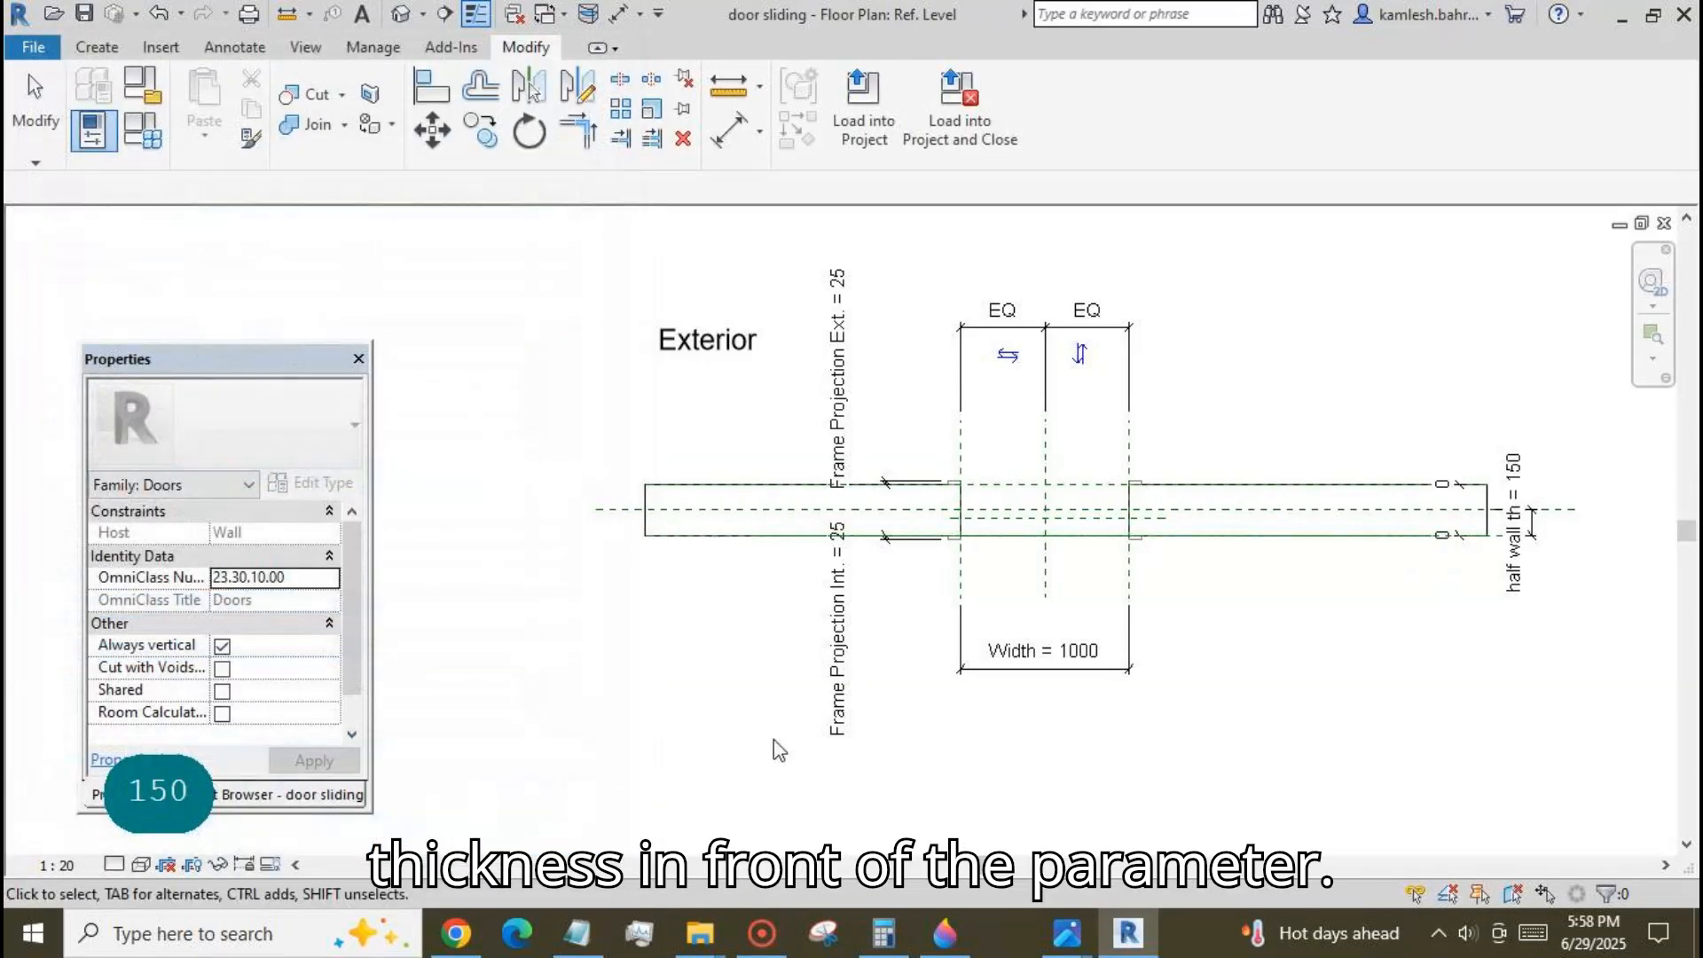
Place an aligned dimension between the short reference plane in the opening and the reference plane at the interior wall face.
{"action": "scroll", "coordinate": [1221, 570], "scroll_direction": "up", "scroll_amount": 2}
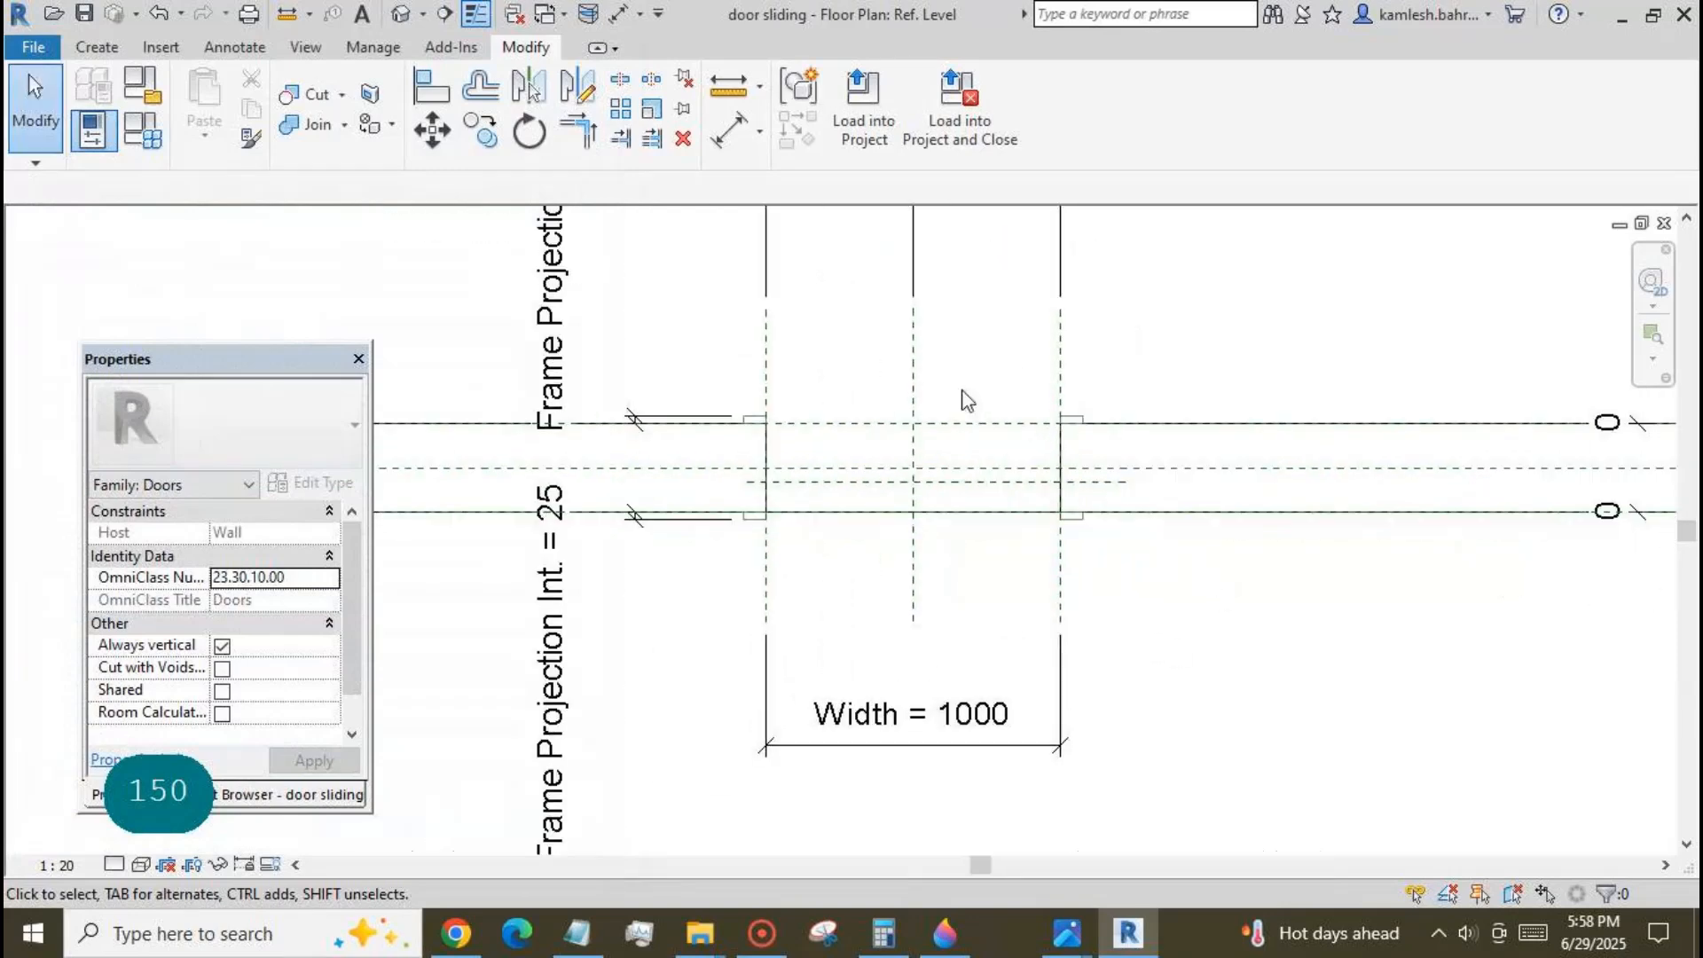
{"action": "left_click", "coordinate": [730, 131]}
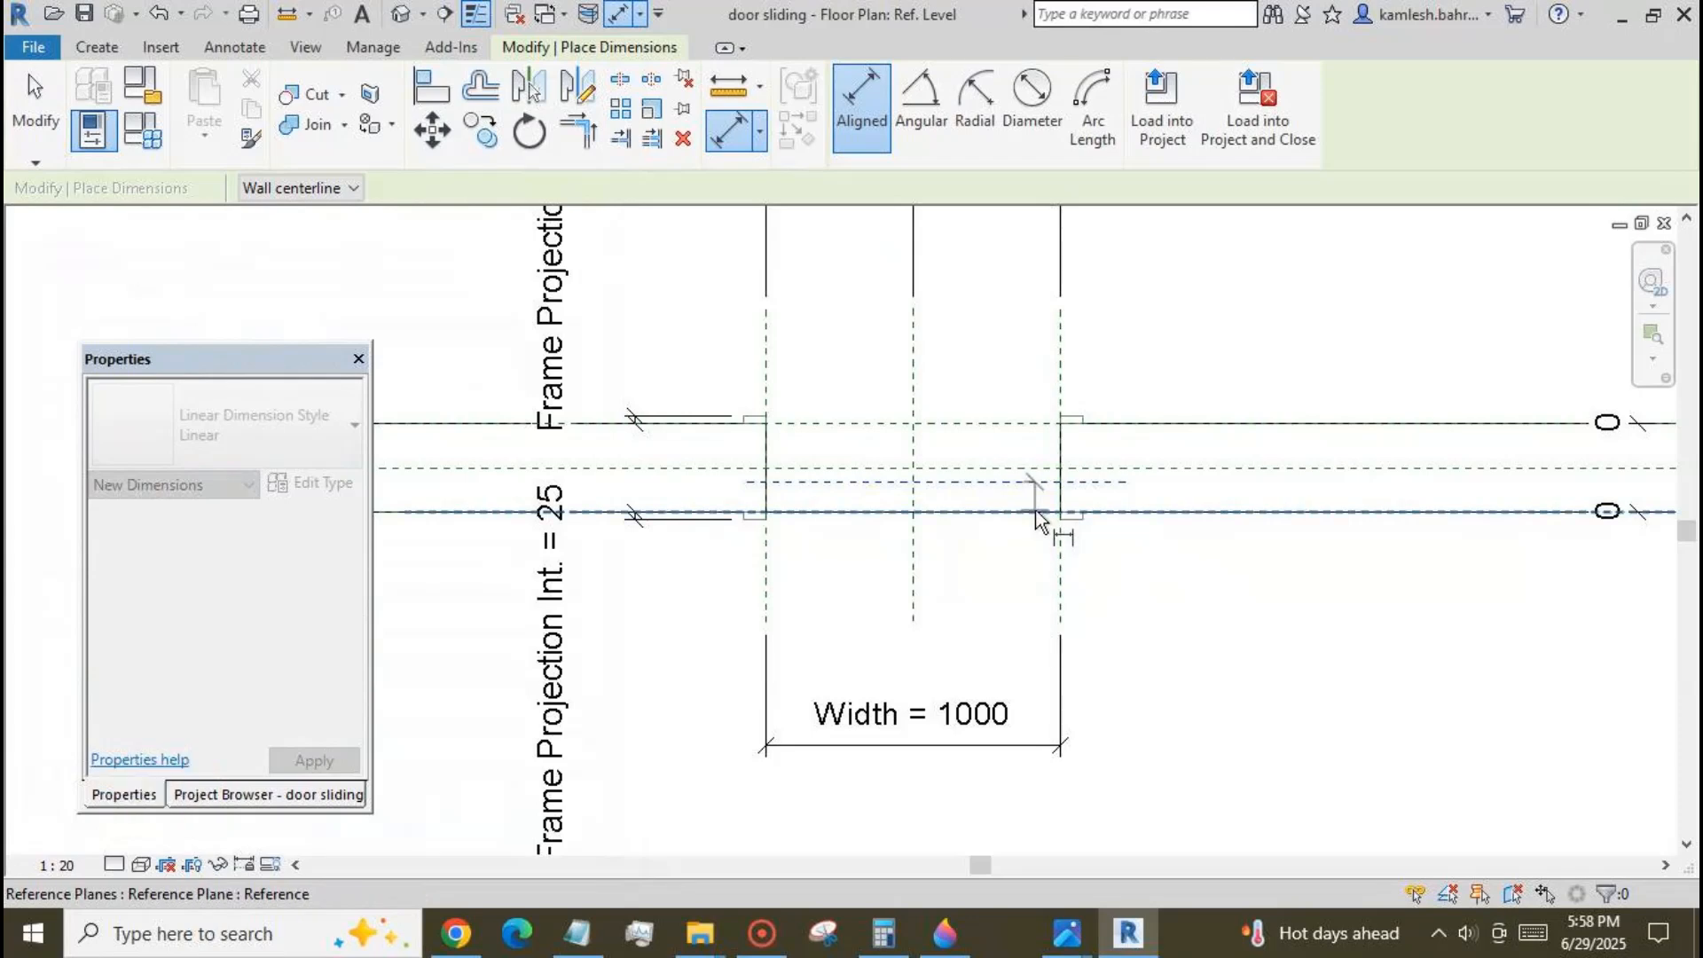
{"action": "scroll", "coordinate": [924, 589], "scroll_direction": "down", "scroll_amount": 1}
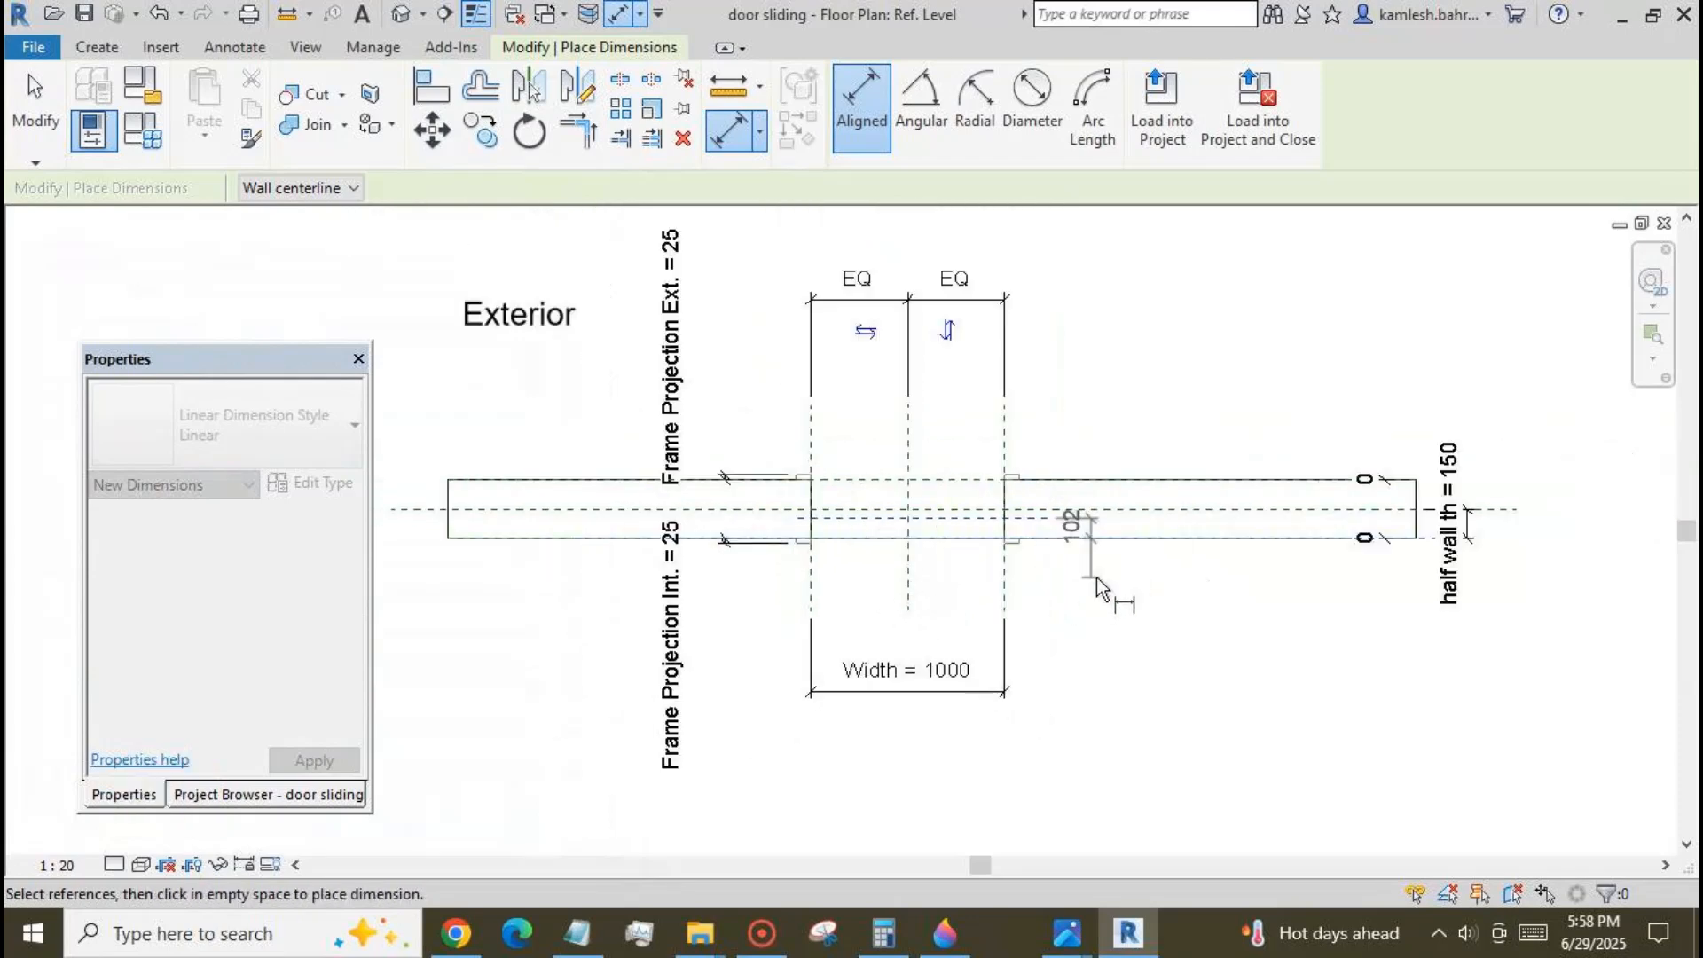
{"action": "left_click", "coordinate": [1526, 567]}
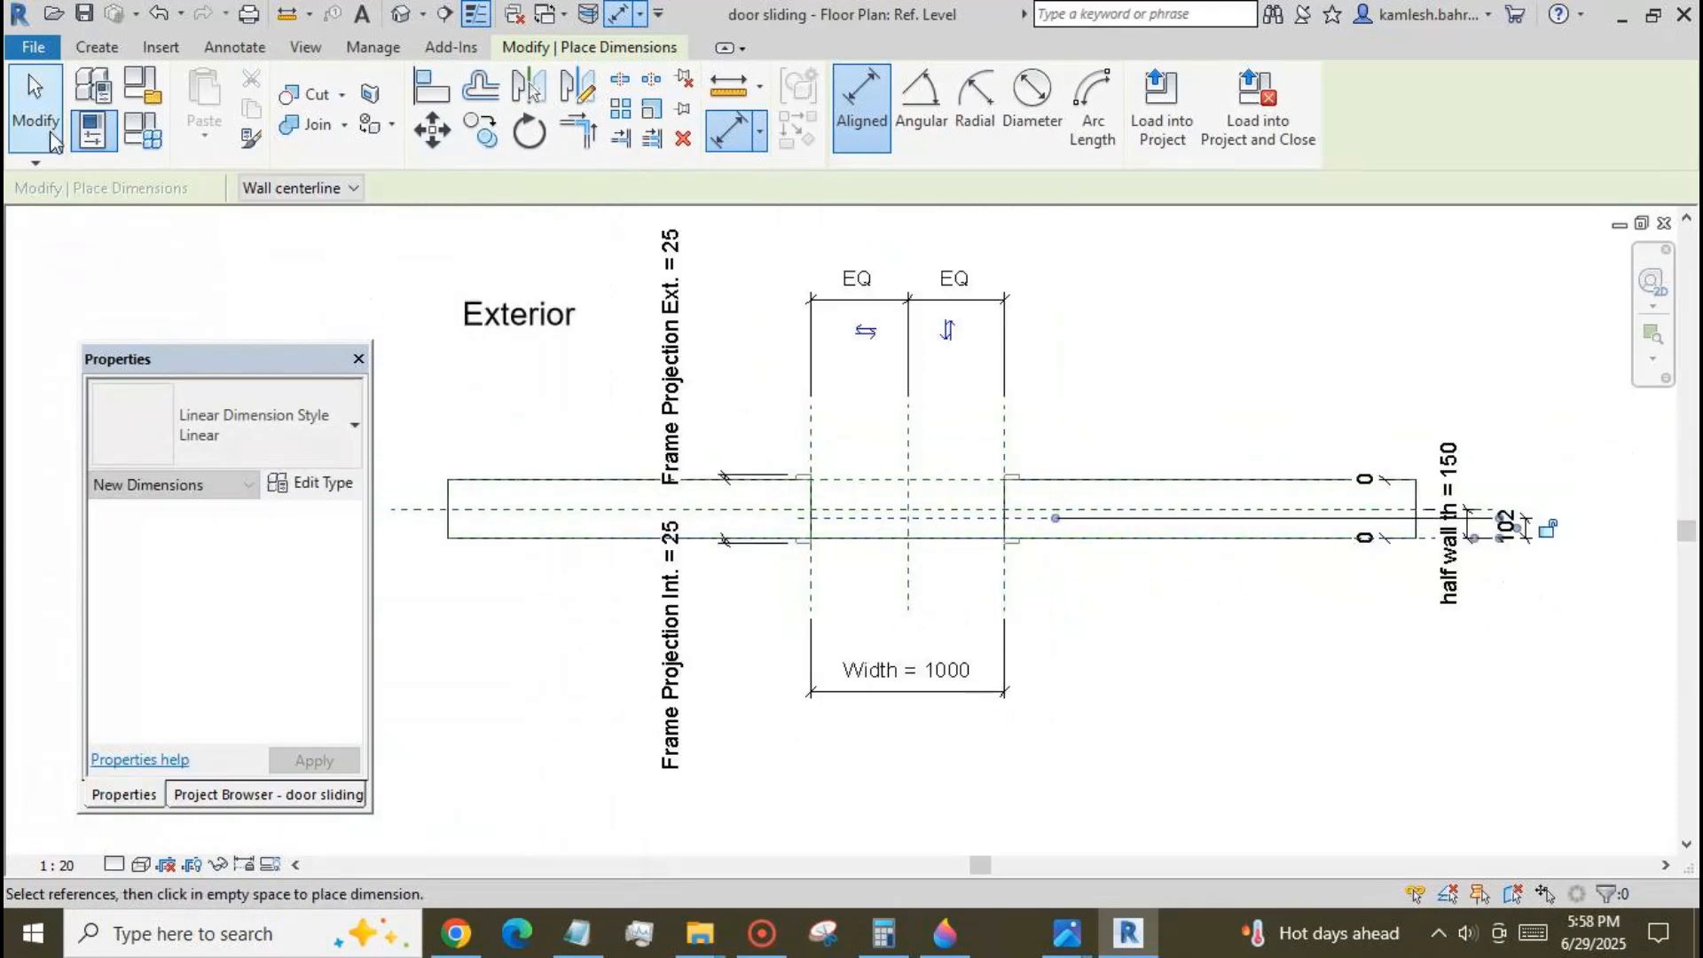
Label the dimension between the short reference plane and the interior wall face with a new instance parameter named panel th.
{"action": "left_click", "coordinate": [36, 106]}
{"action": "left_click", "coordinate": [1511, 524]}
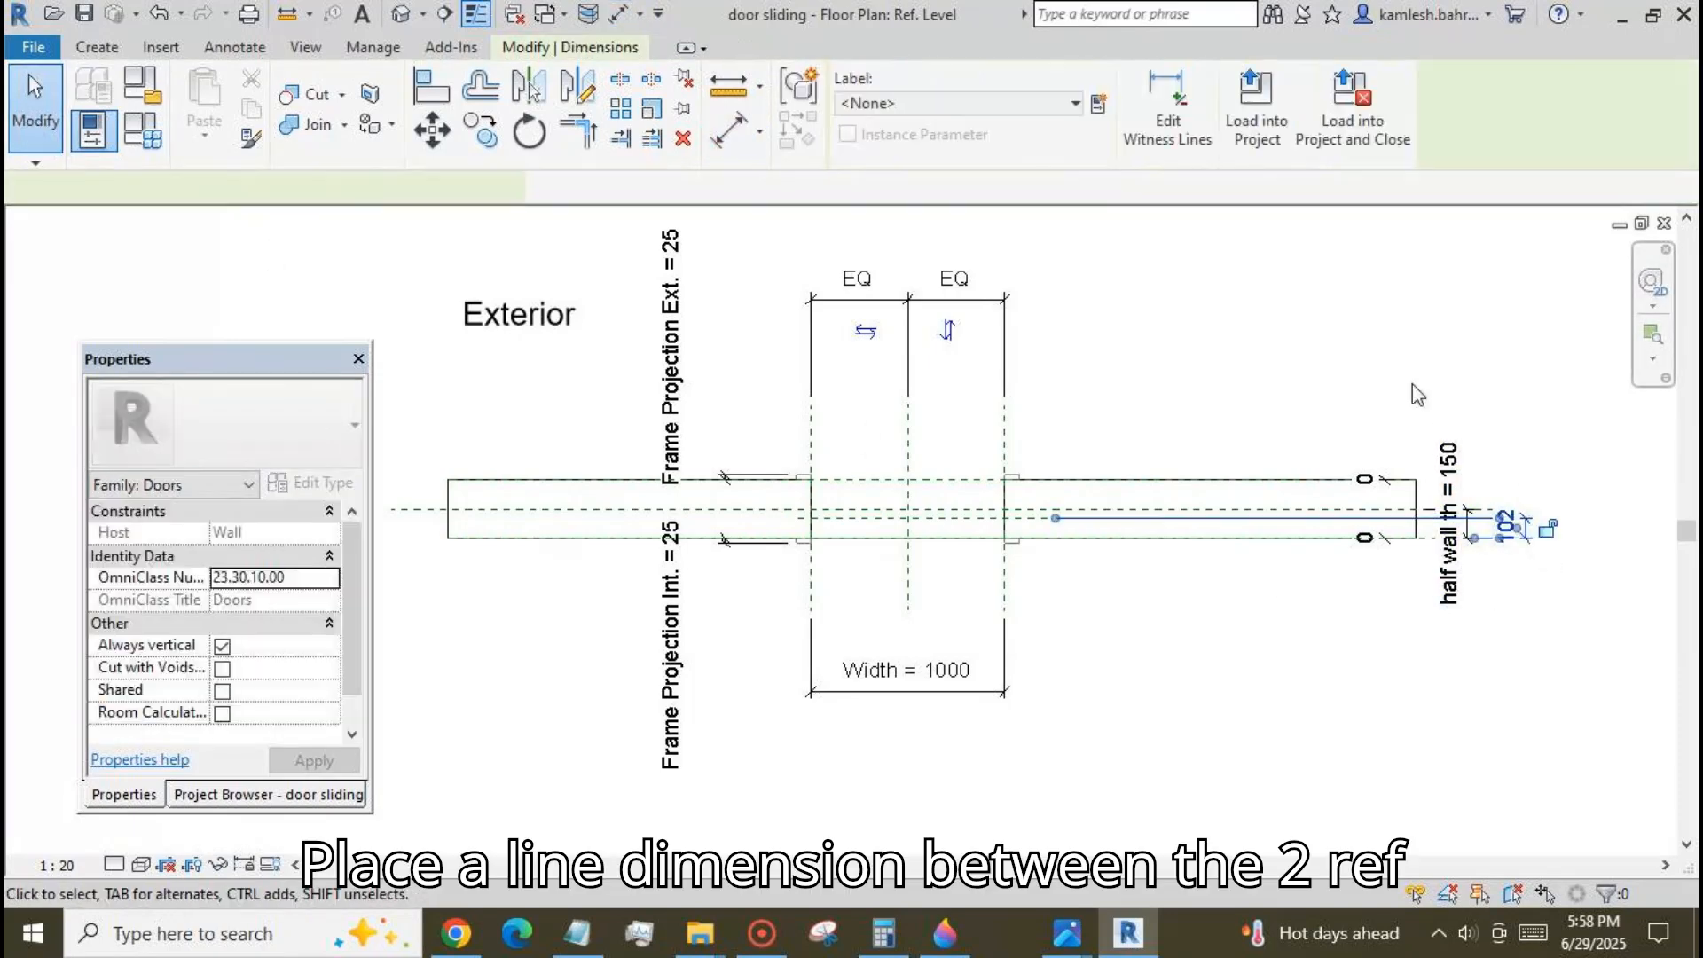
{"action": "left_click", "coordinate": [1098, 103]}
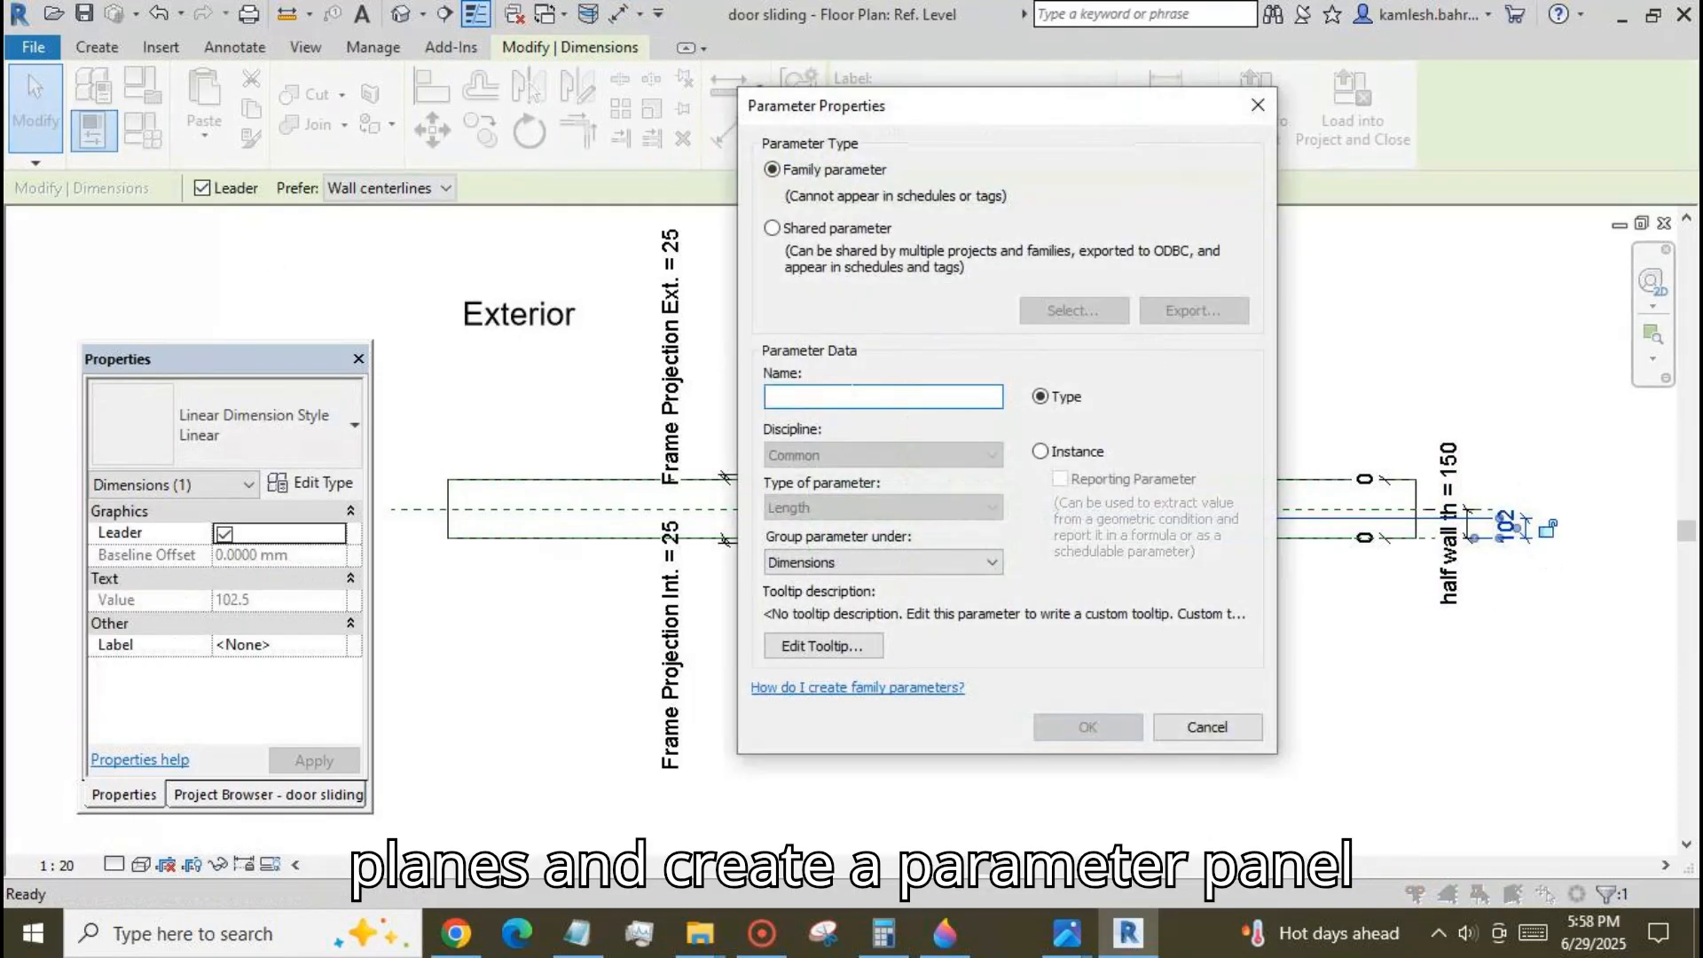
{"action": "type", "text": "p"}
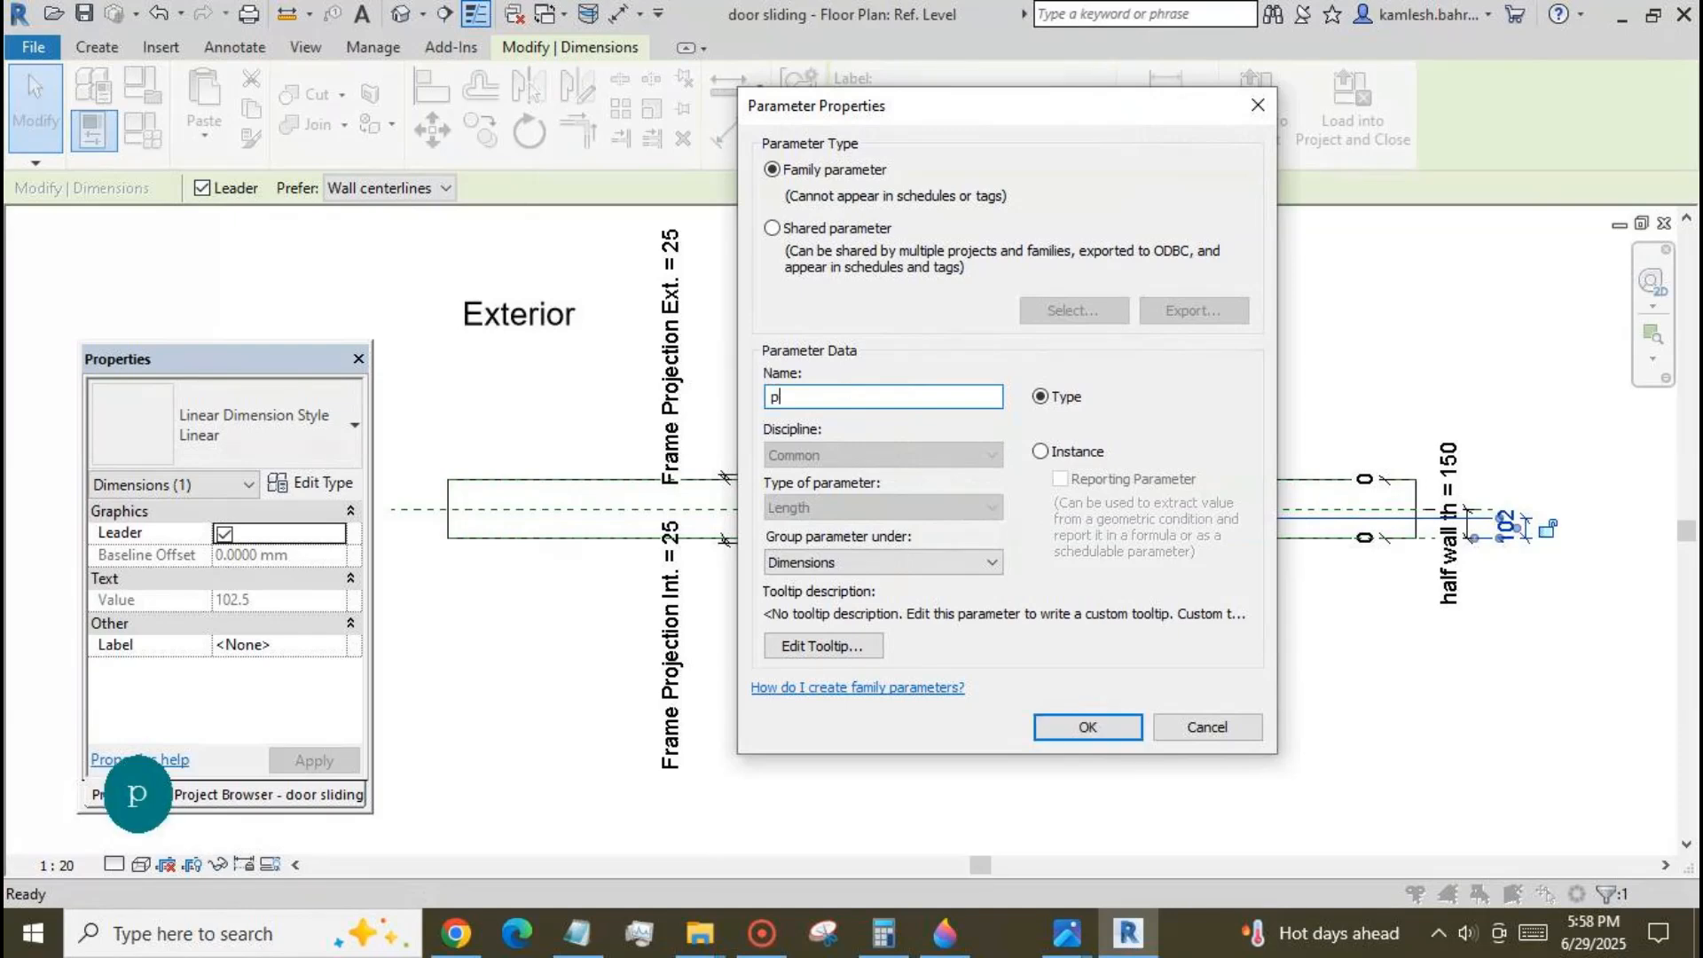
{"action": "type", "text": "anel th"}
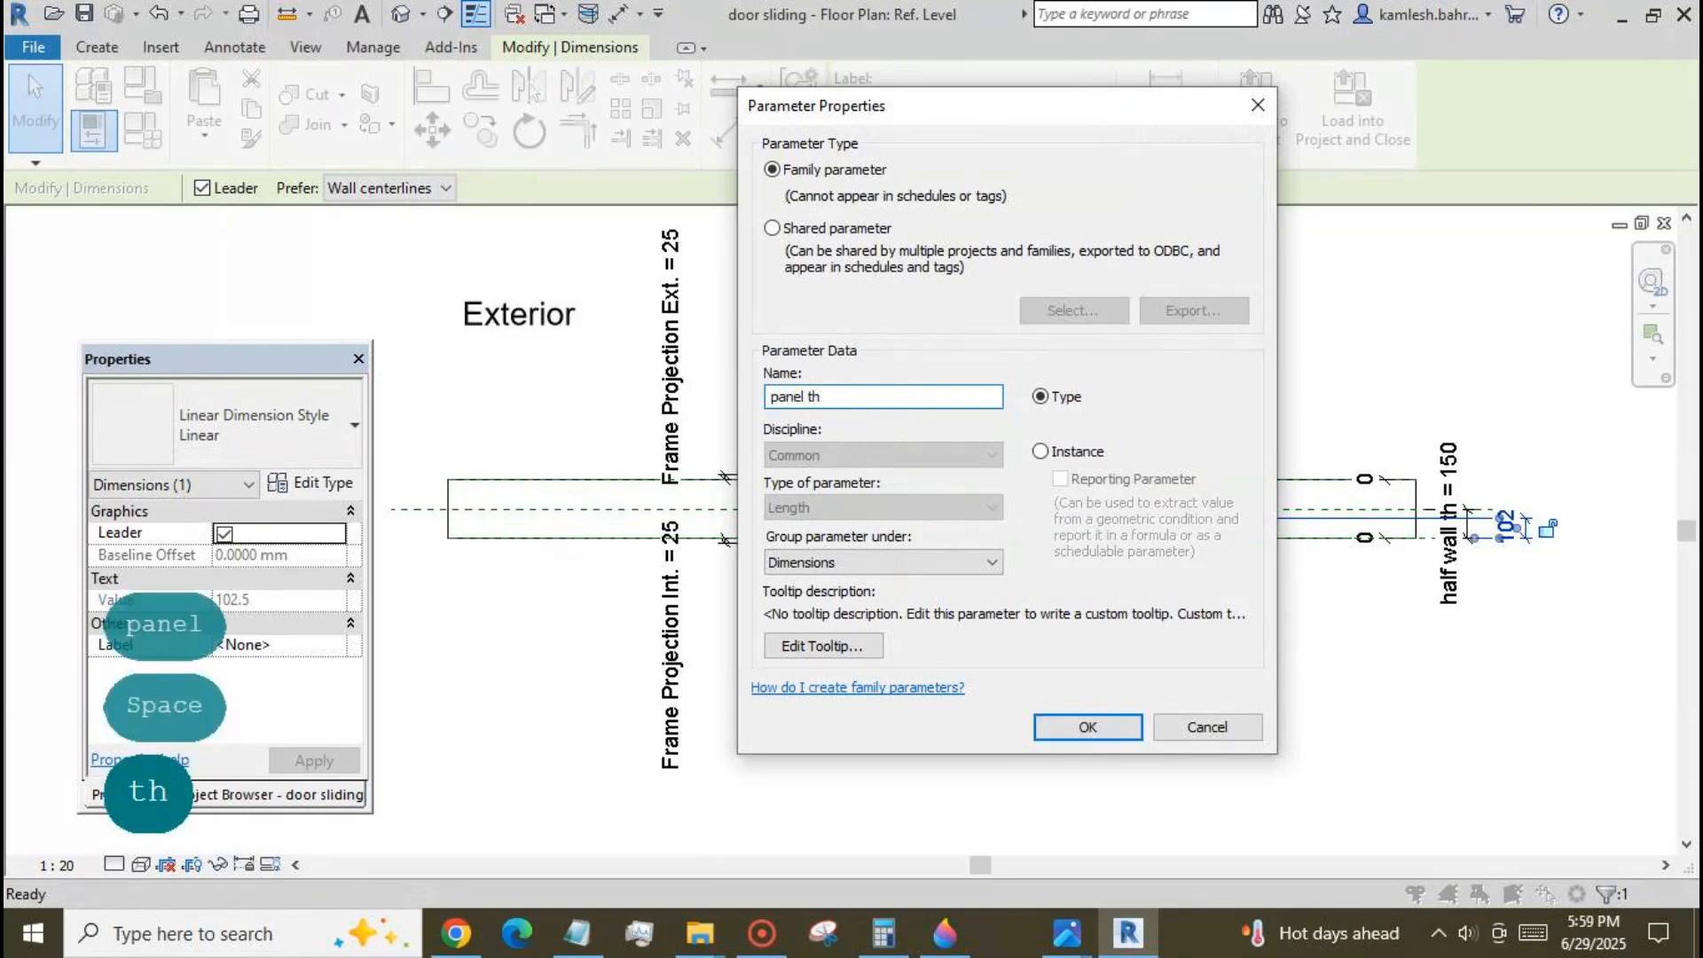
{"action": "left_click", "coordinate": [1042, 453]}
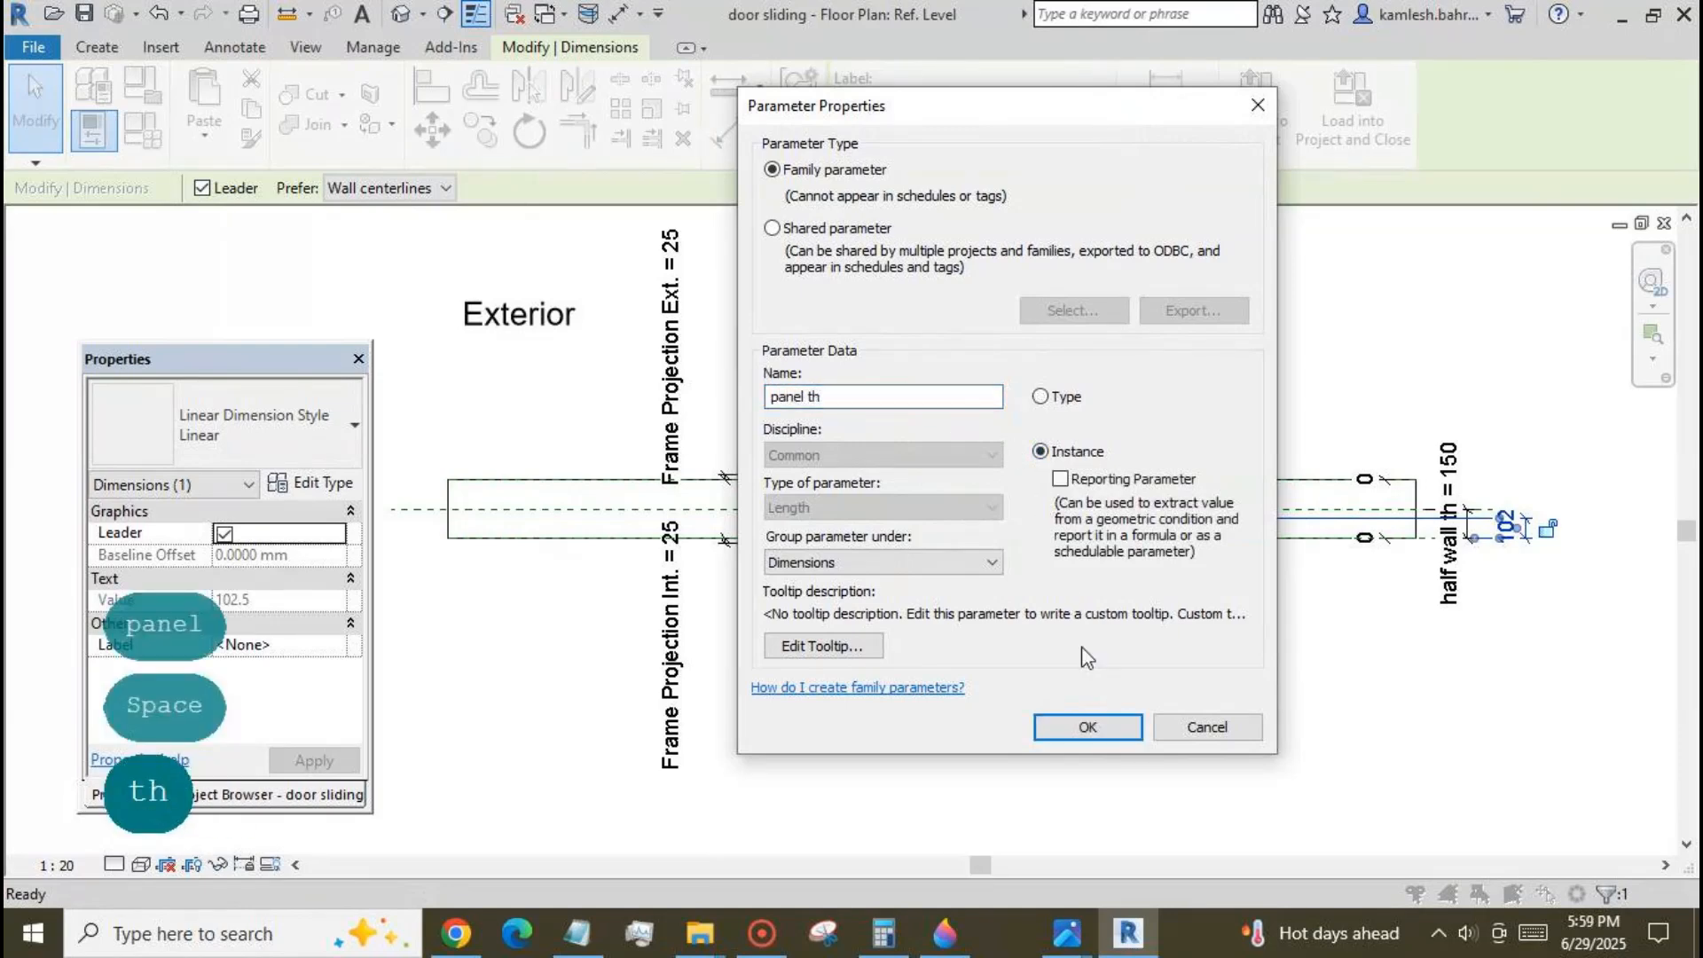
{"action": "left_click", "coordinate": [1087, 727]}
{"action": "key", "text": "Escape"}
{"action": "scroll", "coordinate": [882, 585], "scroll_direction": "up", "scroll_amount": 2}
{"action": "scroll", "coordinate": [883, 586], "scroll_direction": "down", "scroll_amount": 1}
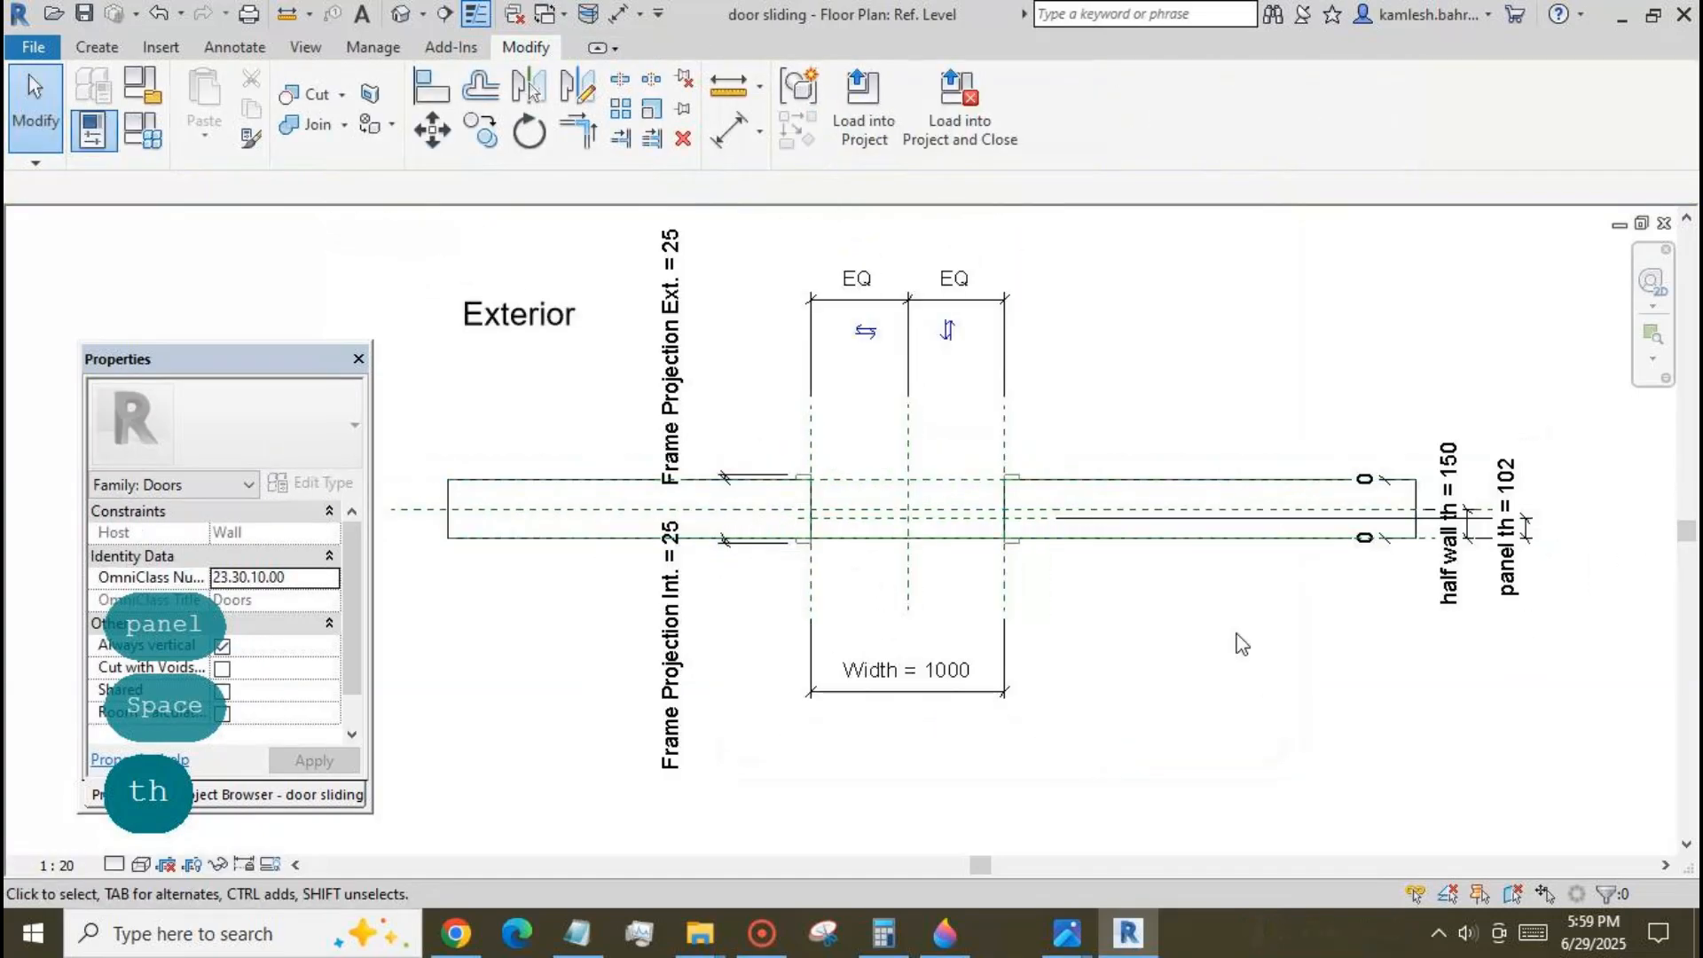
Set the panel th parameter to 50 mm in the family types.
{"action": "left_click", "coordinate": [105, 146]}
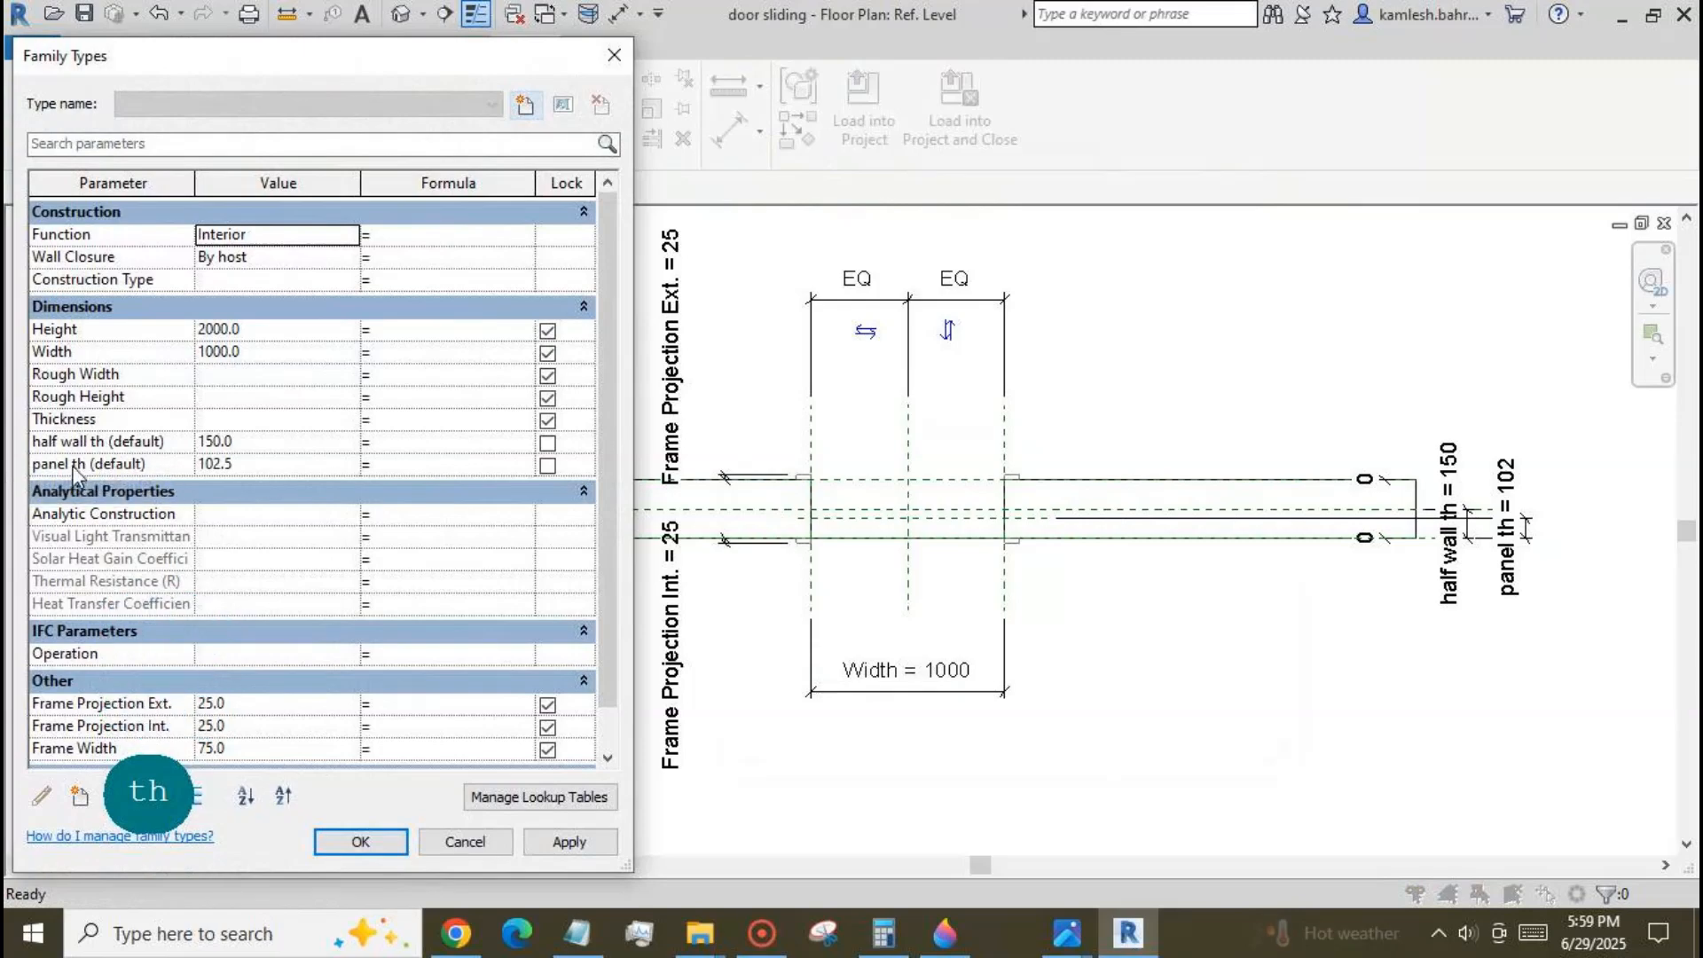
{"action": "left_click", "coordinate": [256, 464]}
{"action": "type", "text": "50"}
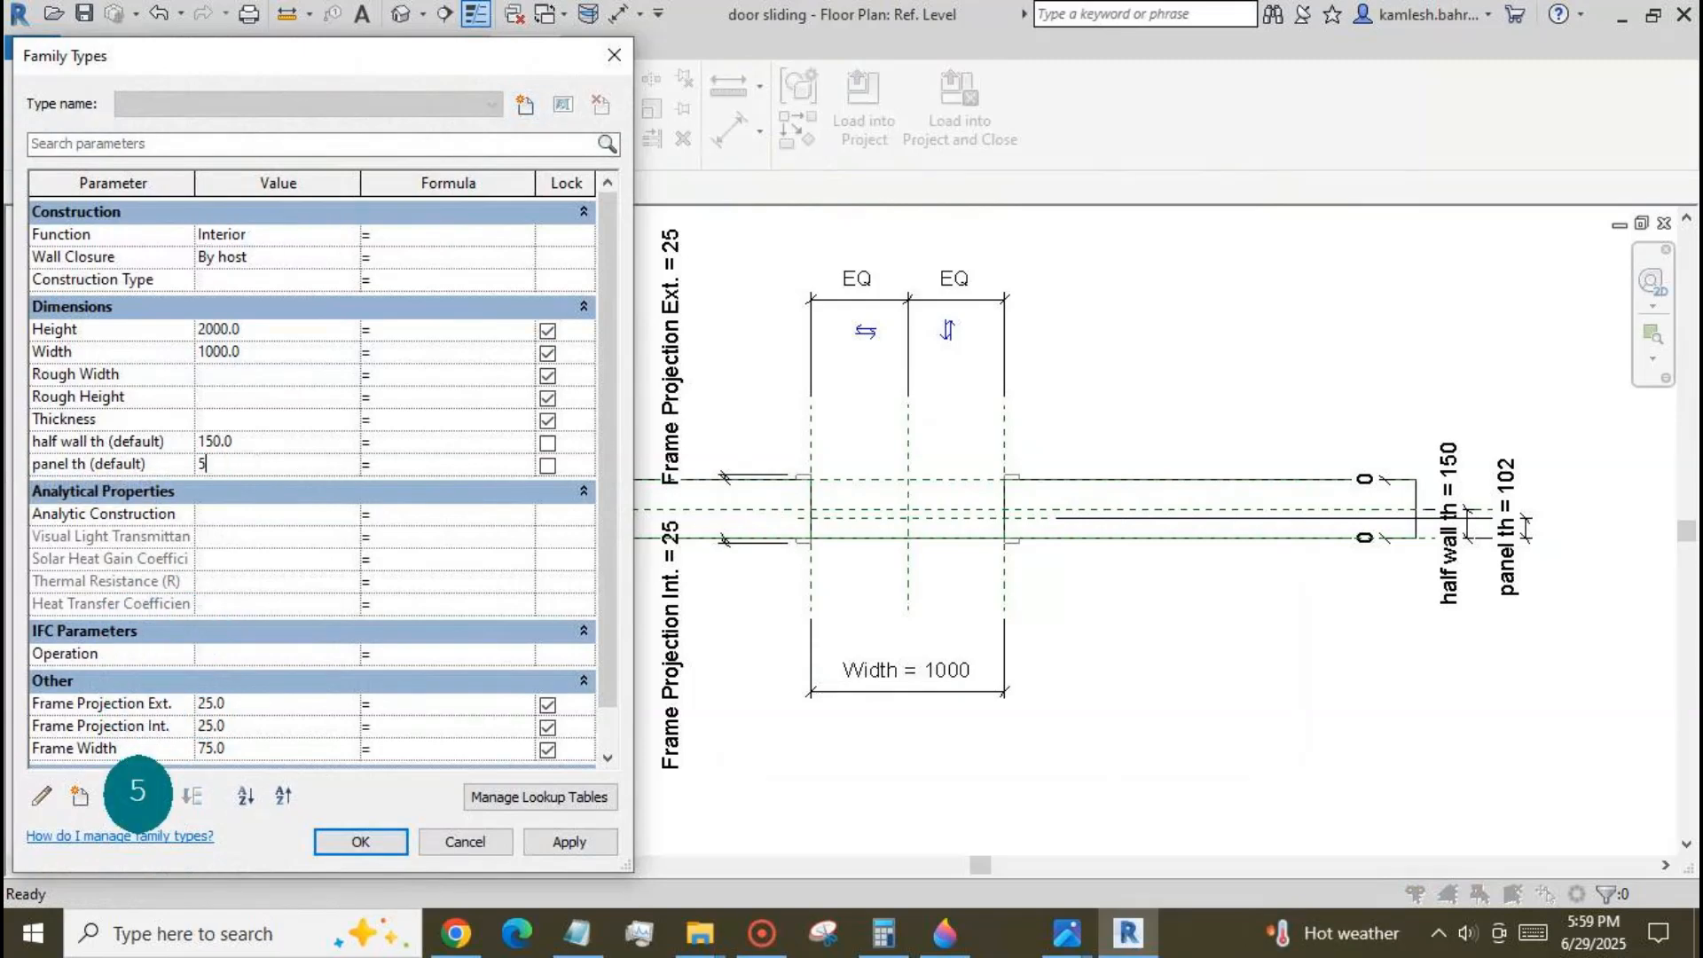
{"action": "left_click", "coordinate": [560, 841]}
{"action": "left_click", "coordinate": [394, 852]}
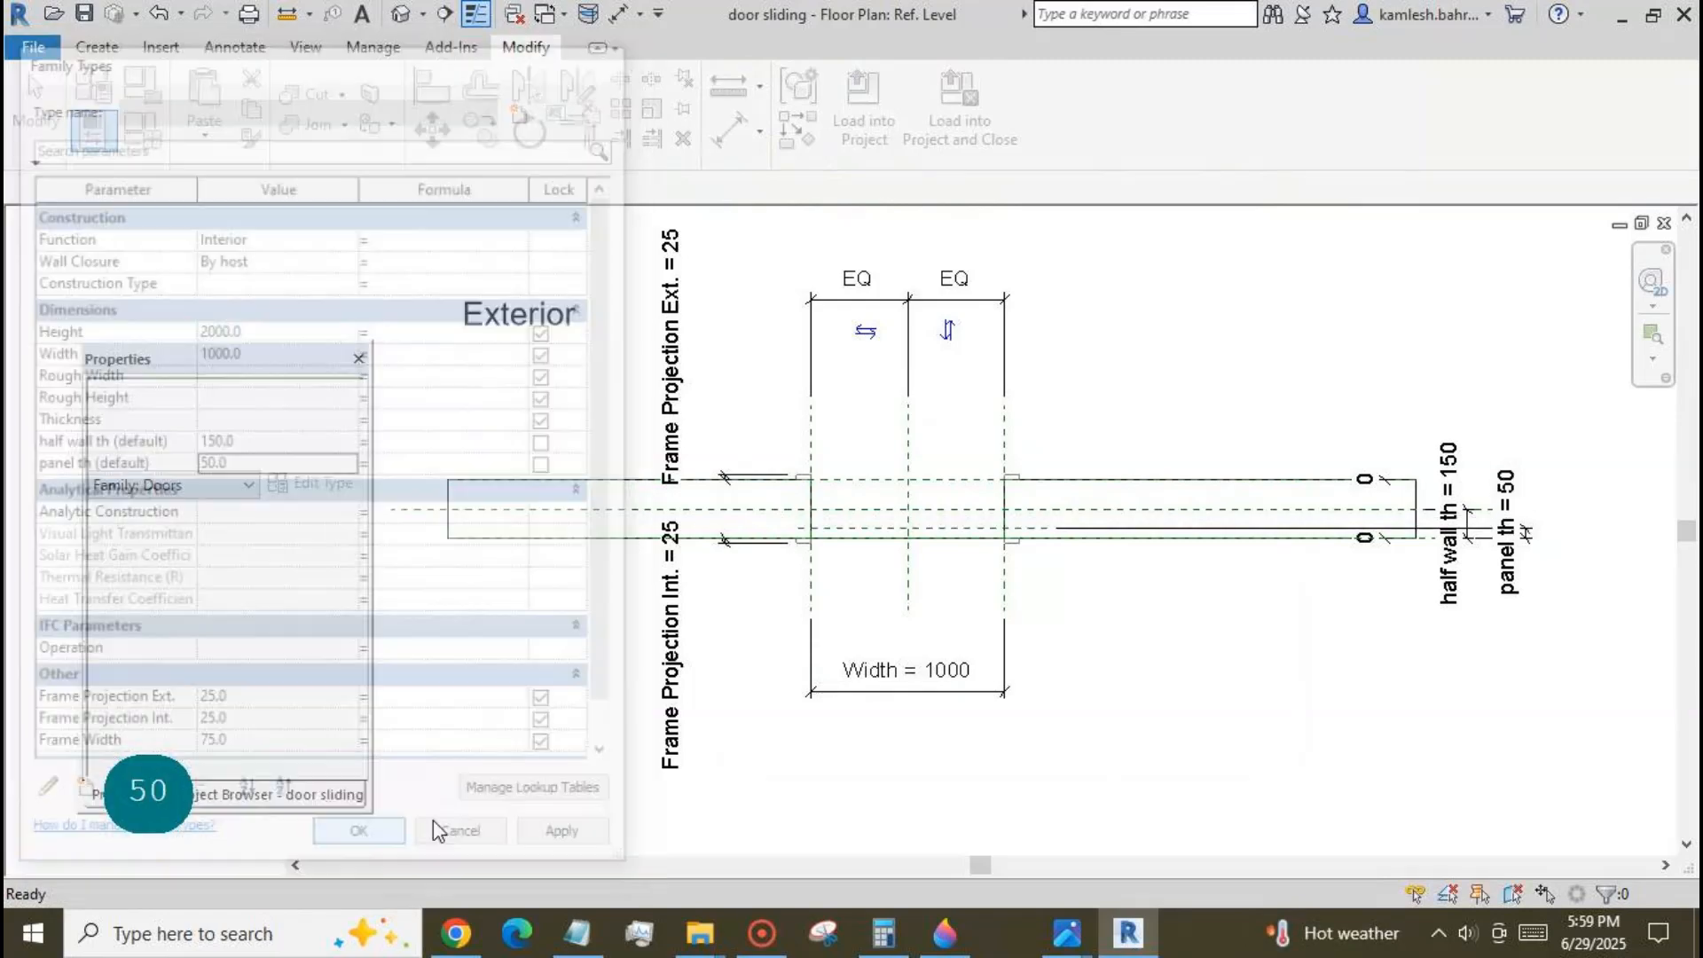
Switch to the door panel 1 family and load it into door sliding.rfa.
{"action": "left_click", "coordinate": [552, 18]}
{"action": "left_click", "coordinate": [337, 77]}
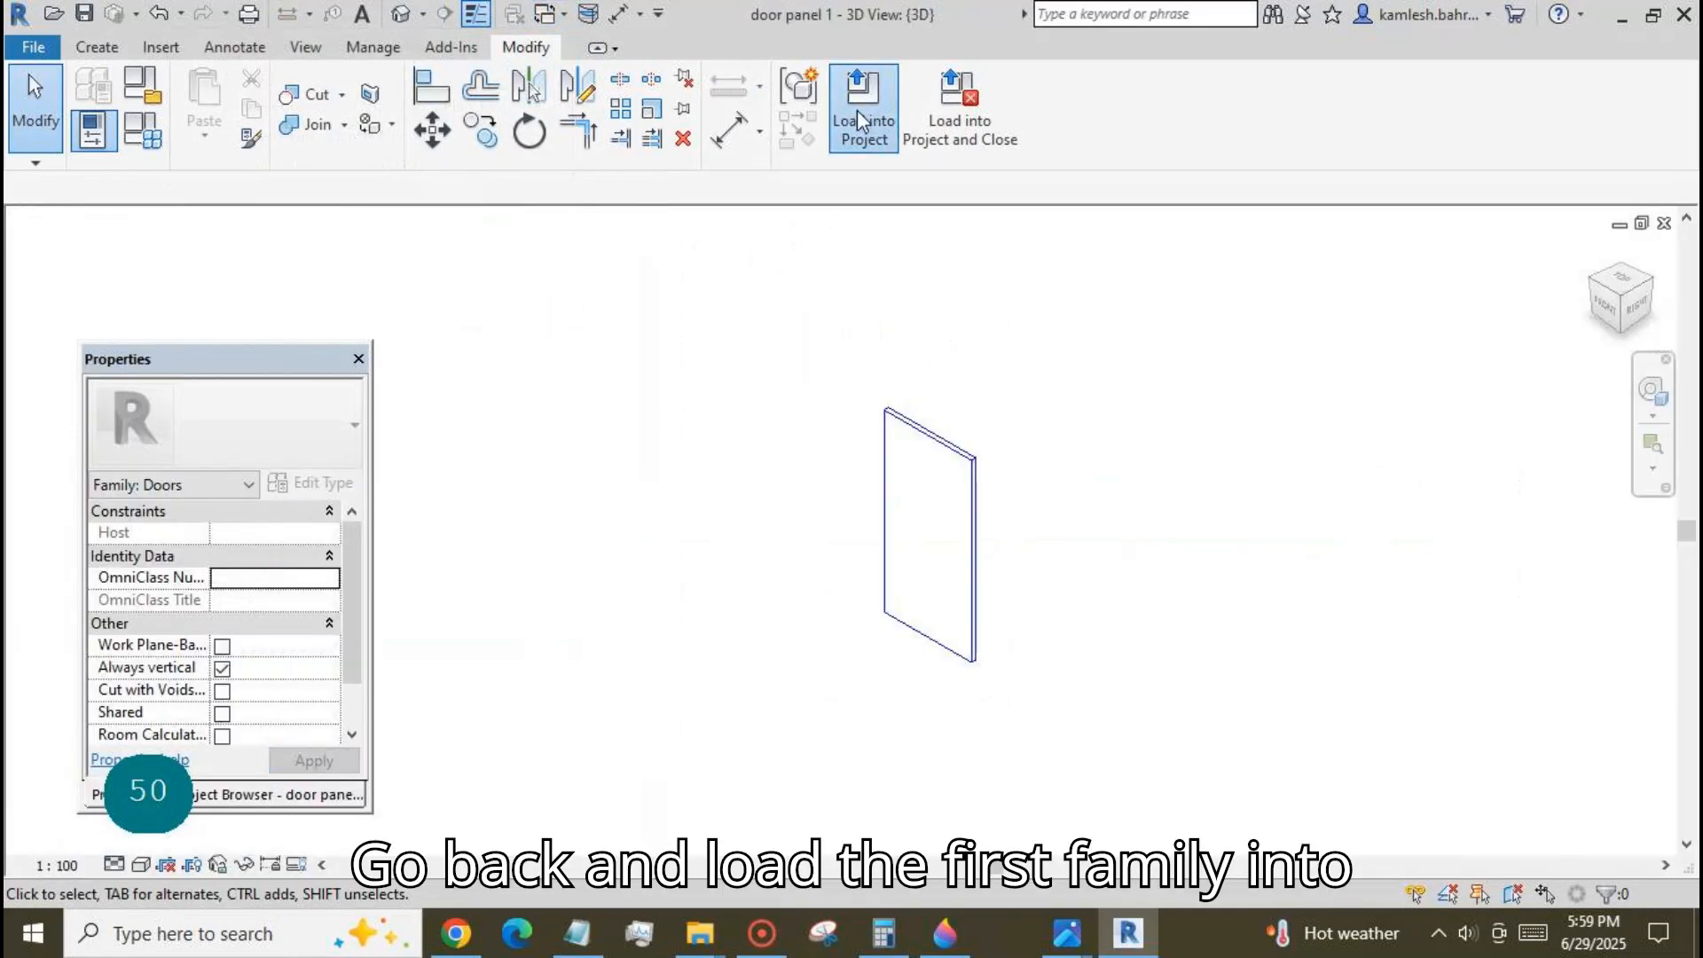
{"action": "left_click", "coordinate": [861, 119]}
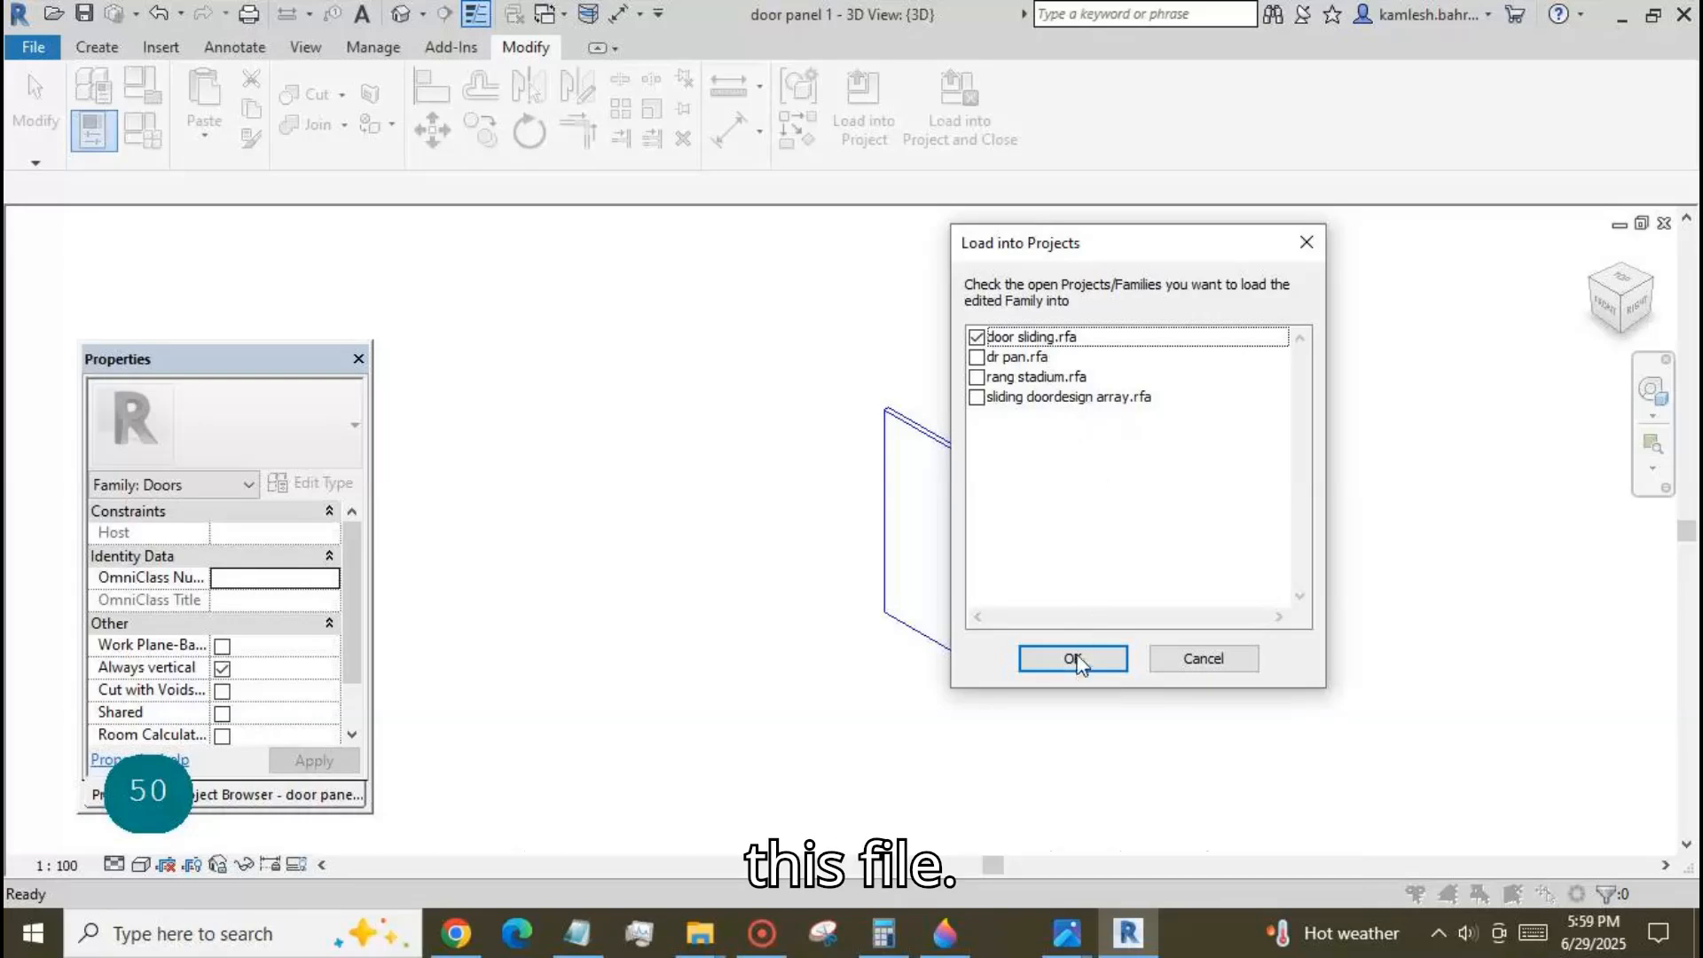
{"action": "left_click", "coordinate": [1071, 661]}
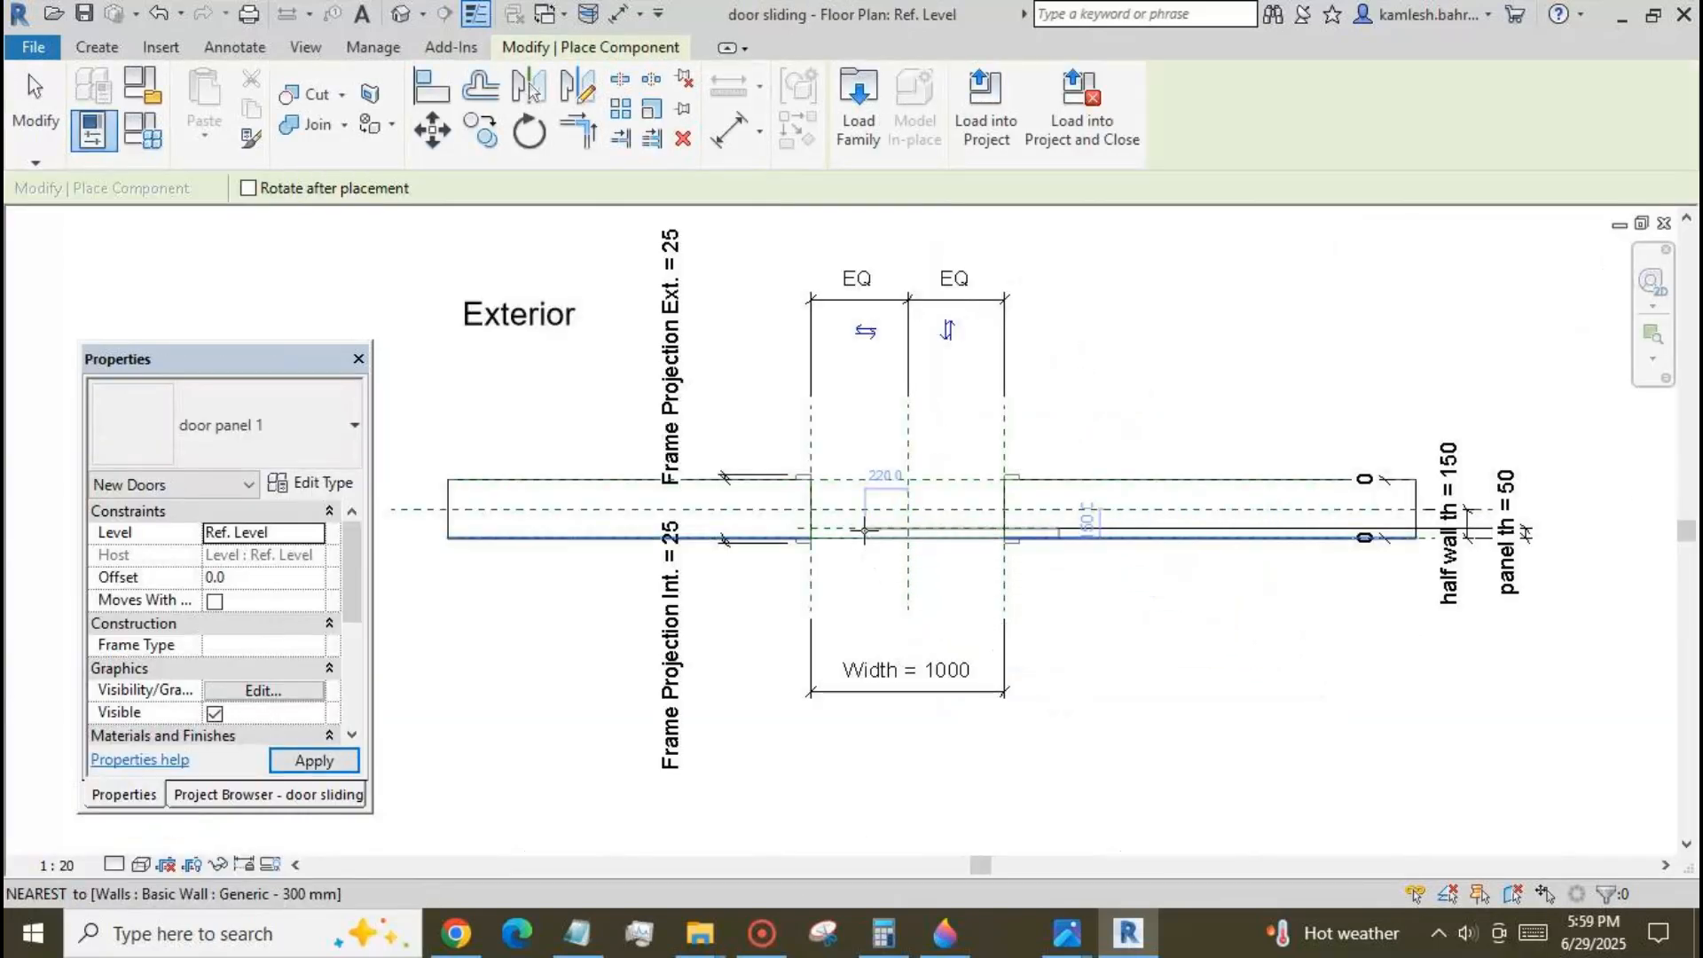
Place one door panel 1 instance horizontally just outside the interior wall face, across the door opening.
{"action": "scroll", "coordinate": [872, 551], "scroll_direction": "up", "scroll_amount": 2}
{"action": "left_click", "coordinate": [820, 566]}
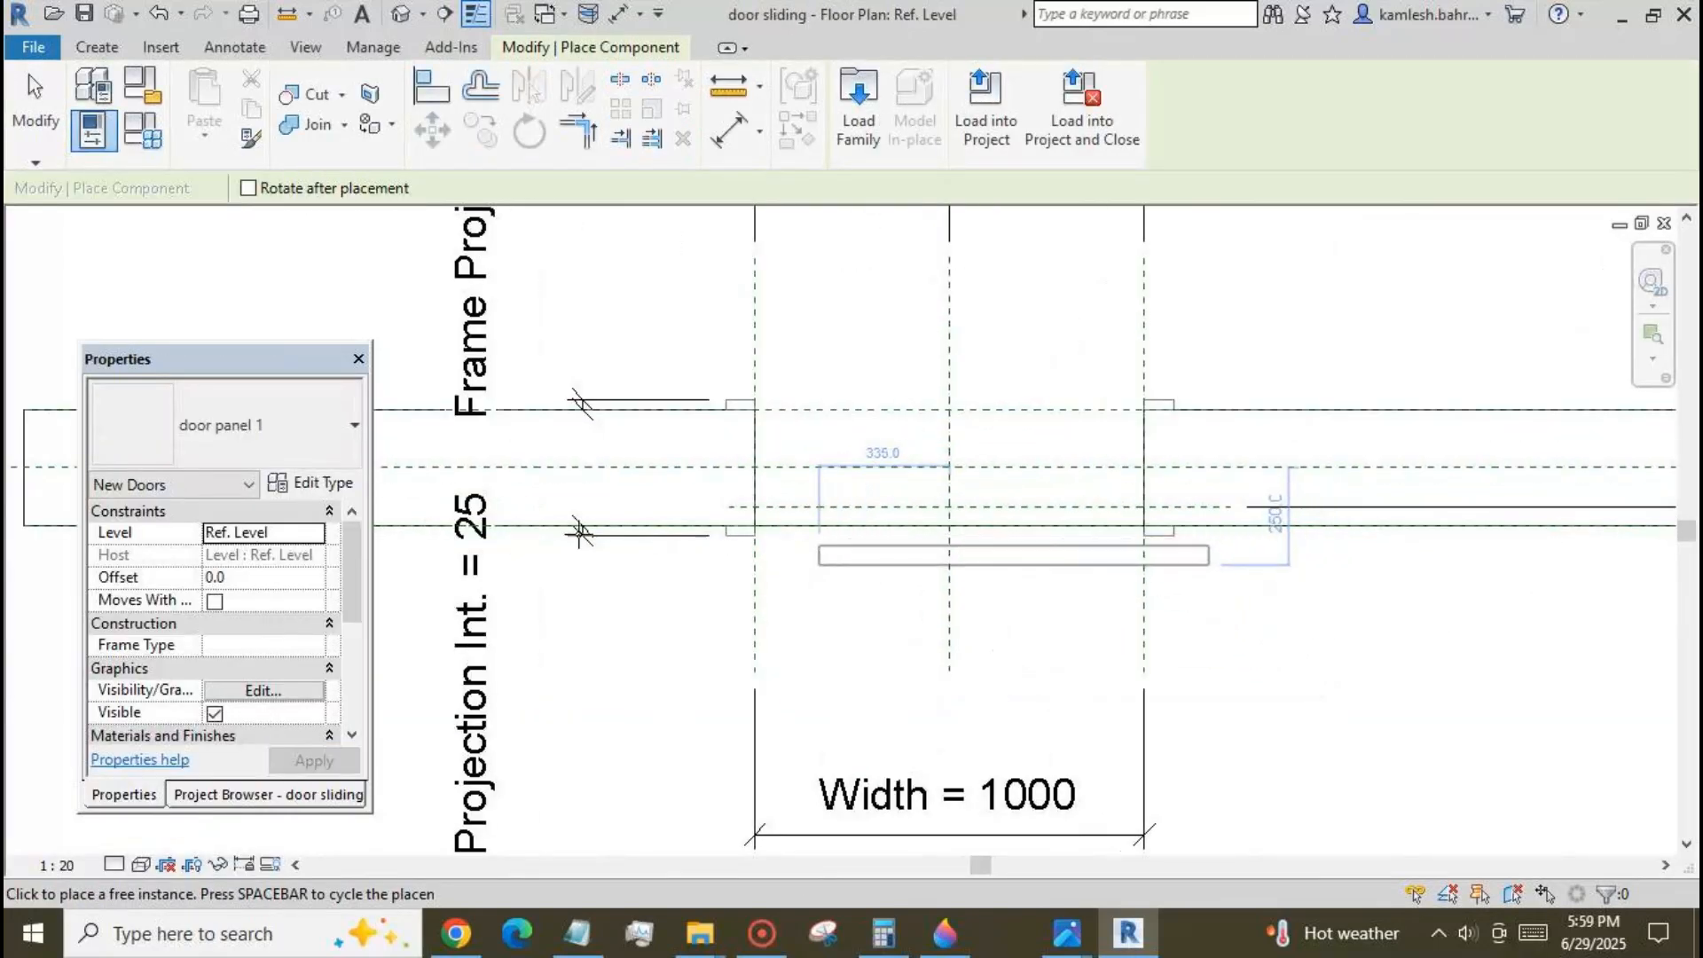
{"action": "key", "text": "Escape"}
{"action": "key", "text": "Escape"}
Draw a vertical reference plane through the wall about 79 mm inside the opening's left edge.
{"action": "left_click", "coordinate": [115, 48]}
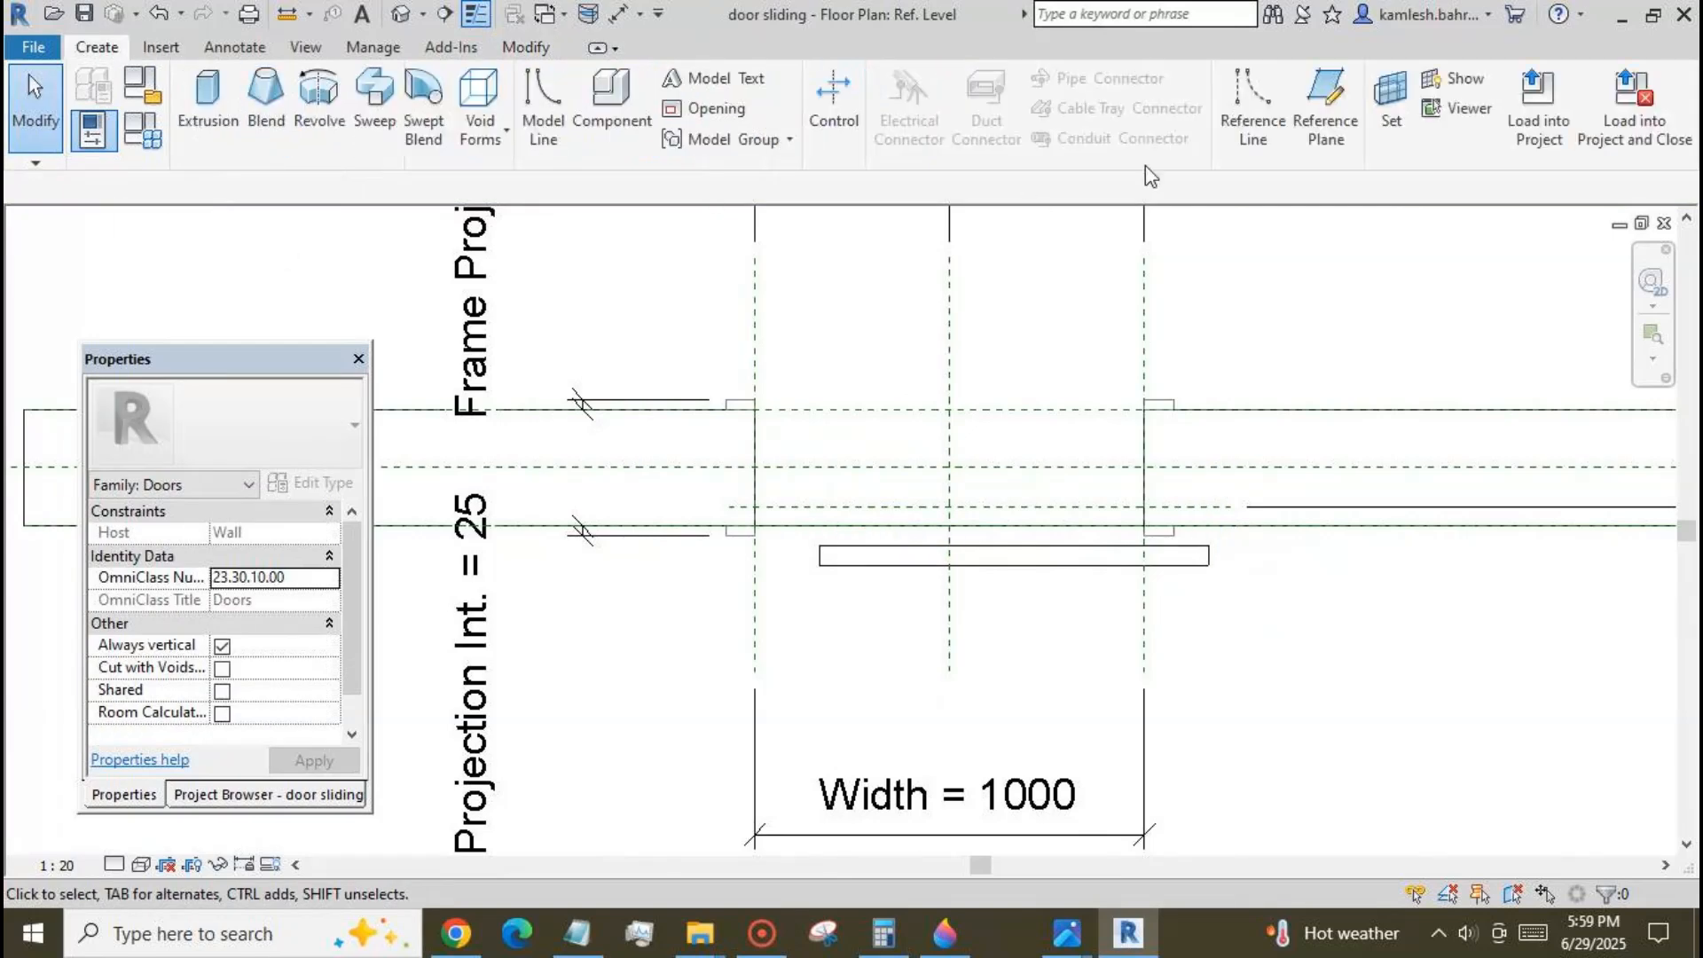
{"action": "left_click", "coordinate": [1326, 105]}
{"action": "left_click", "coordinate": [784, 350]}
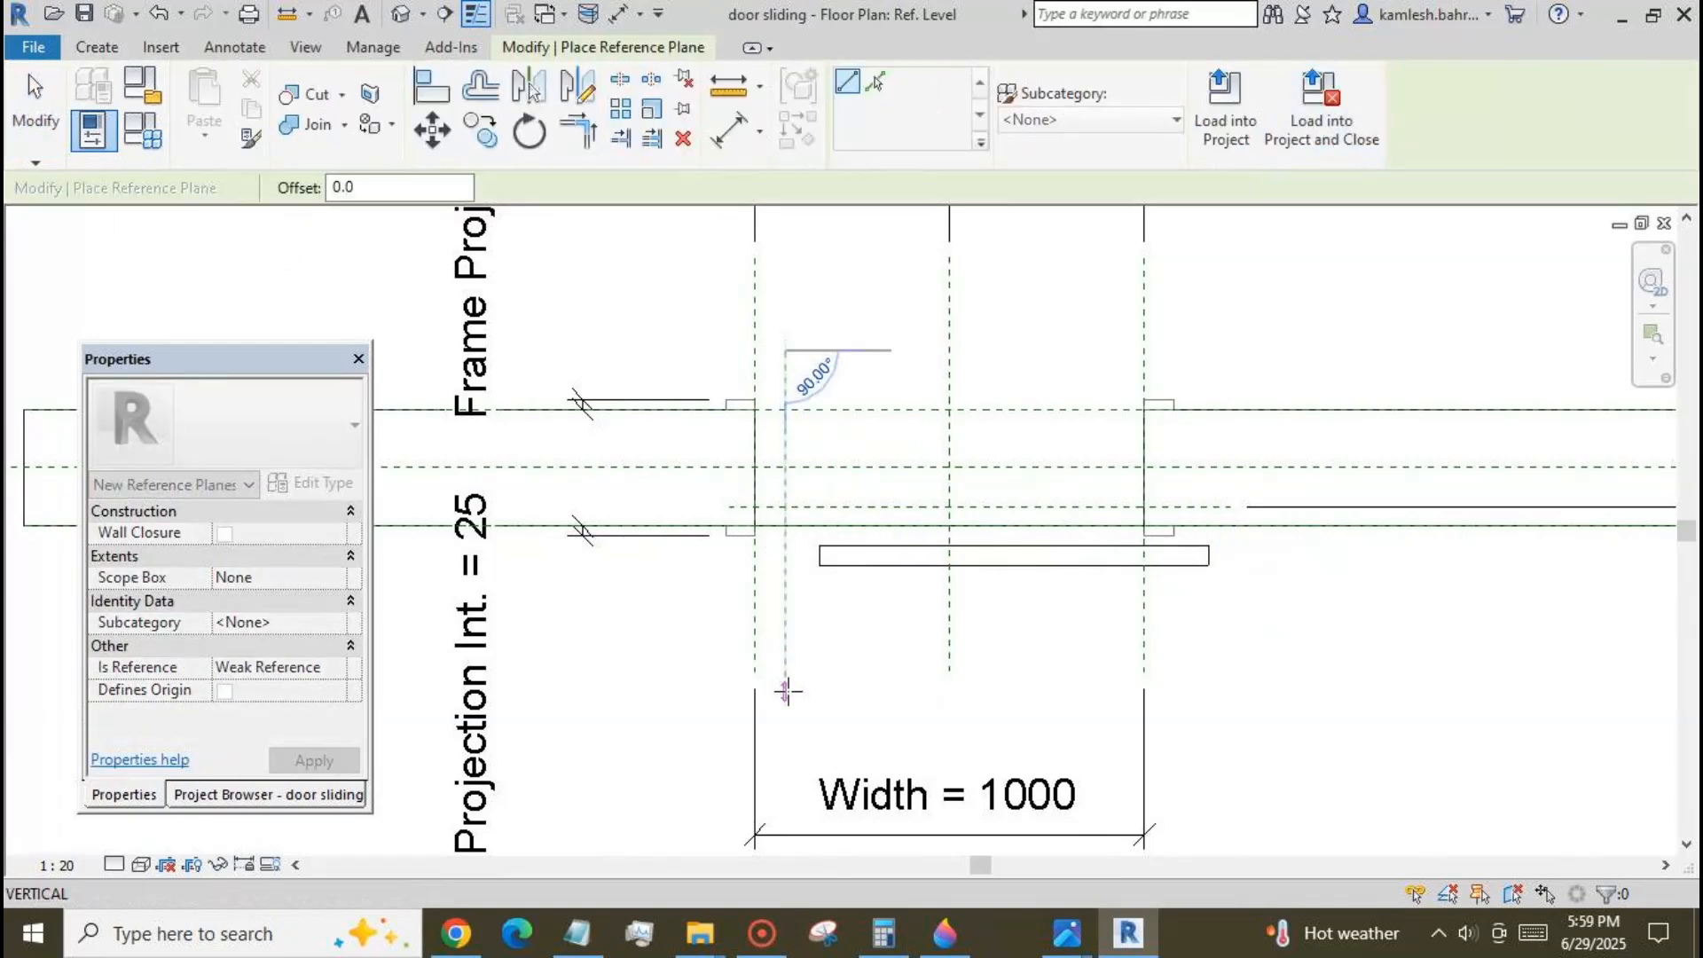
{"action": "left_click", "coordinate": [784, 691]}
Place an aligned dimension between the opening's left edge and the new vertical reference plane.
{"action": "left_click", "coordinate": [730, 131]}
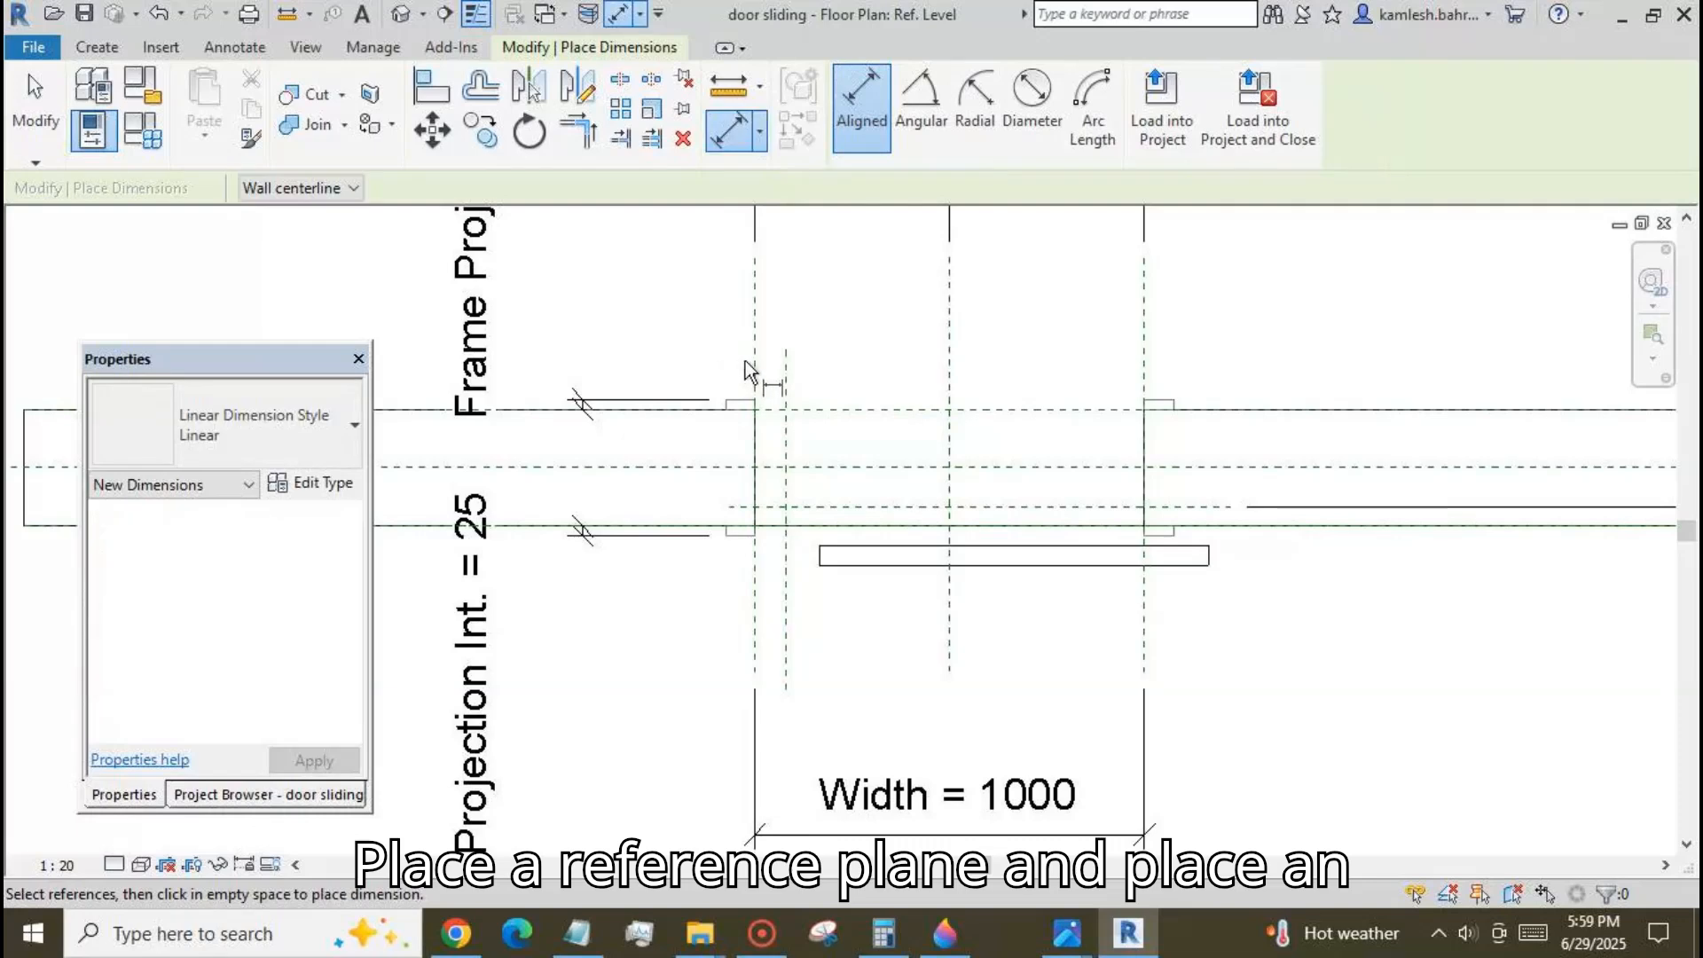
{"action": "left_click", "coordinate": [786, 372]}
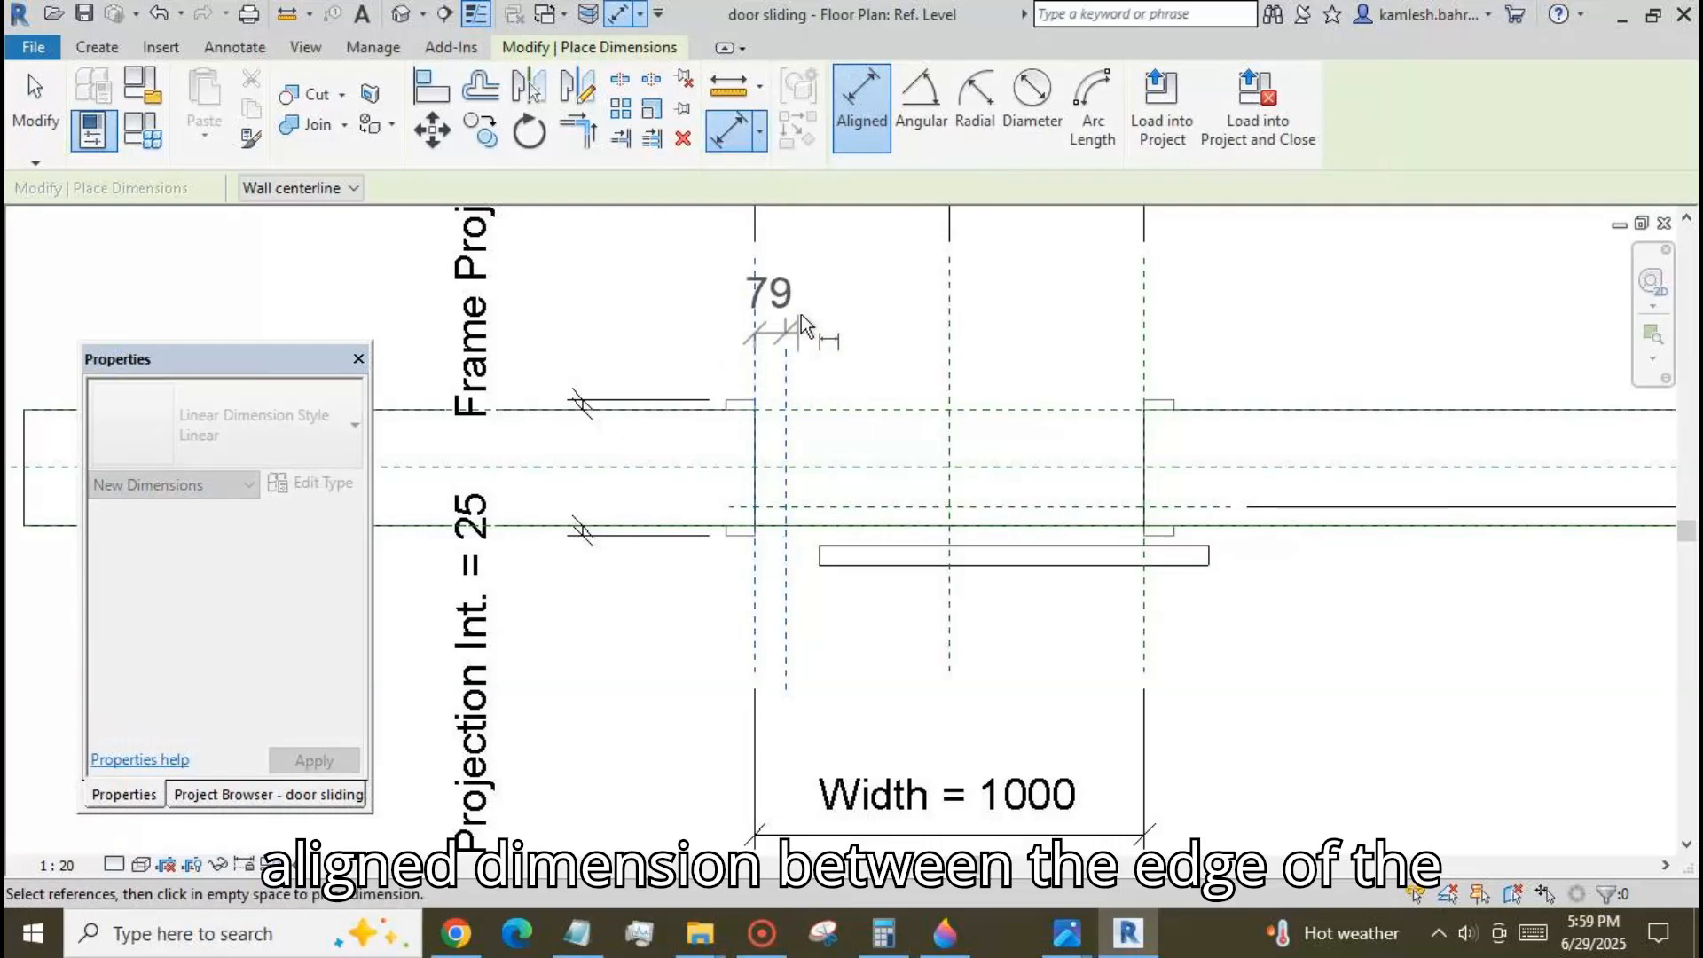
{"action": "left_click", "coordinate": [818, 285]}
{"action": "left_click", "coordinate": [46, 115]}
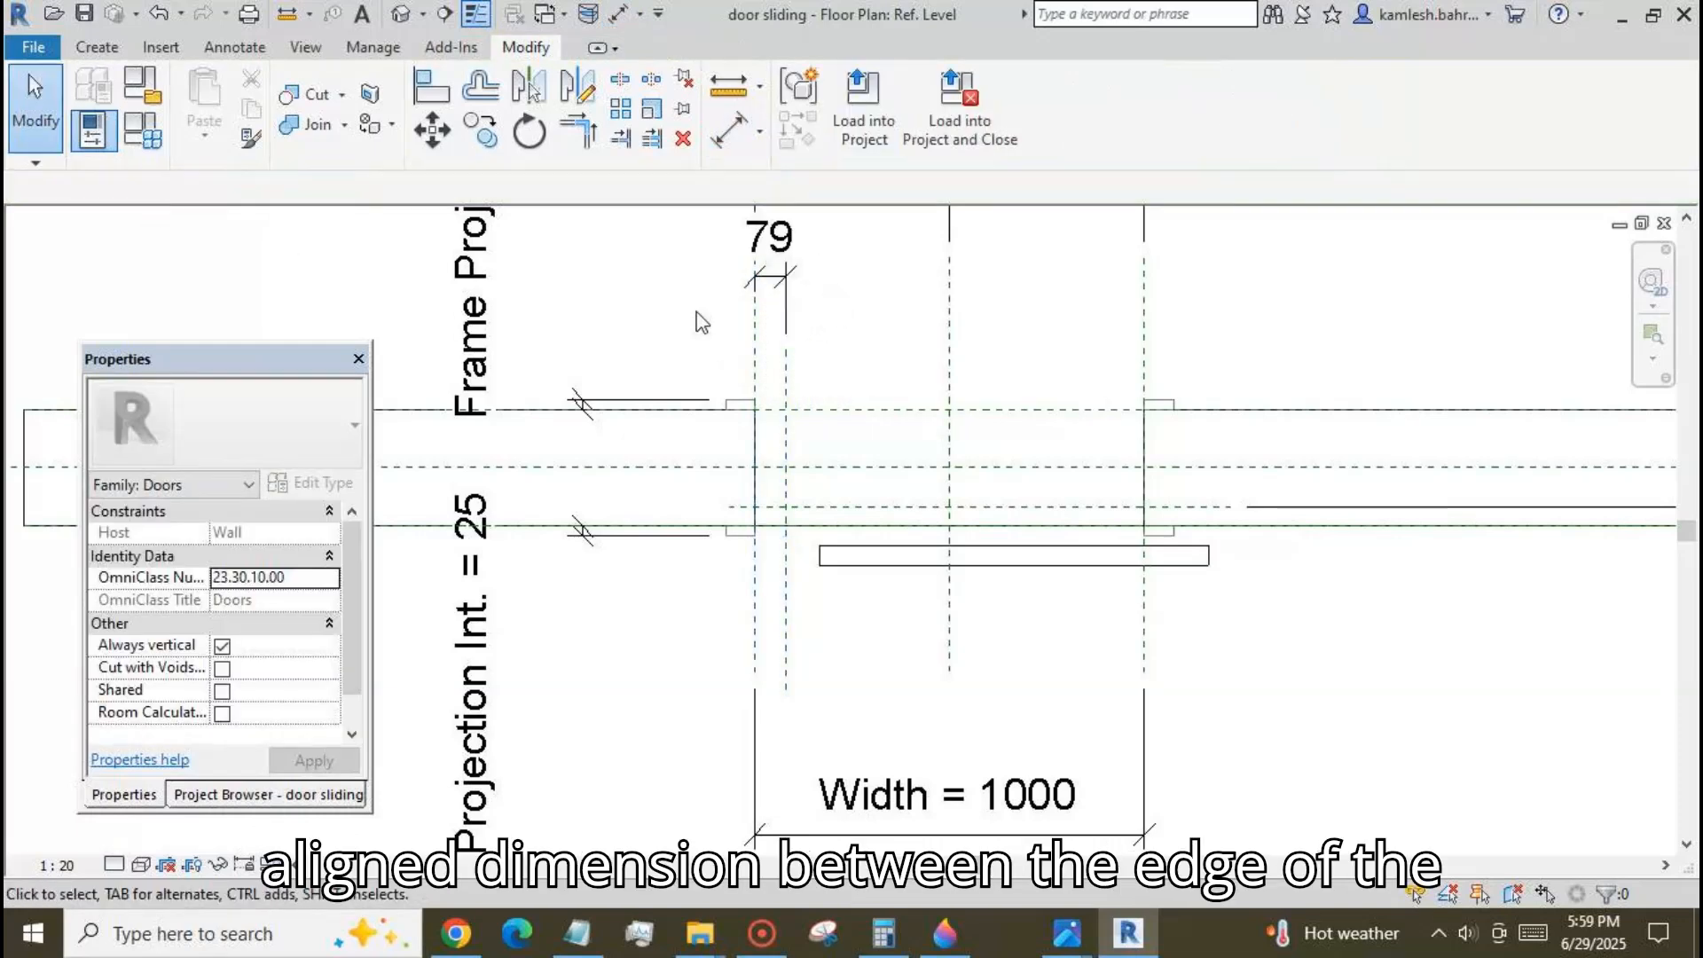
Label the dimension from the opening's left edge to the vertical reference plane with a new instance parameter named f1.
{"action": "left_click", "coordinate": [772, 282]}
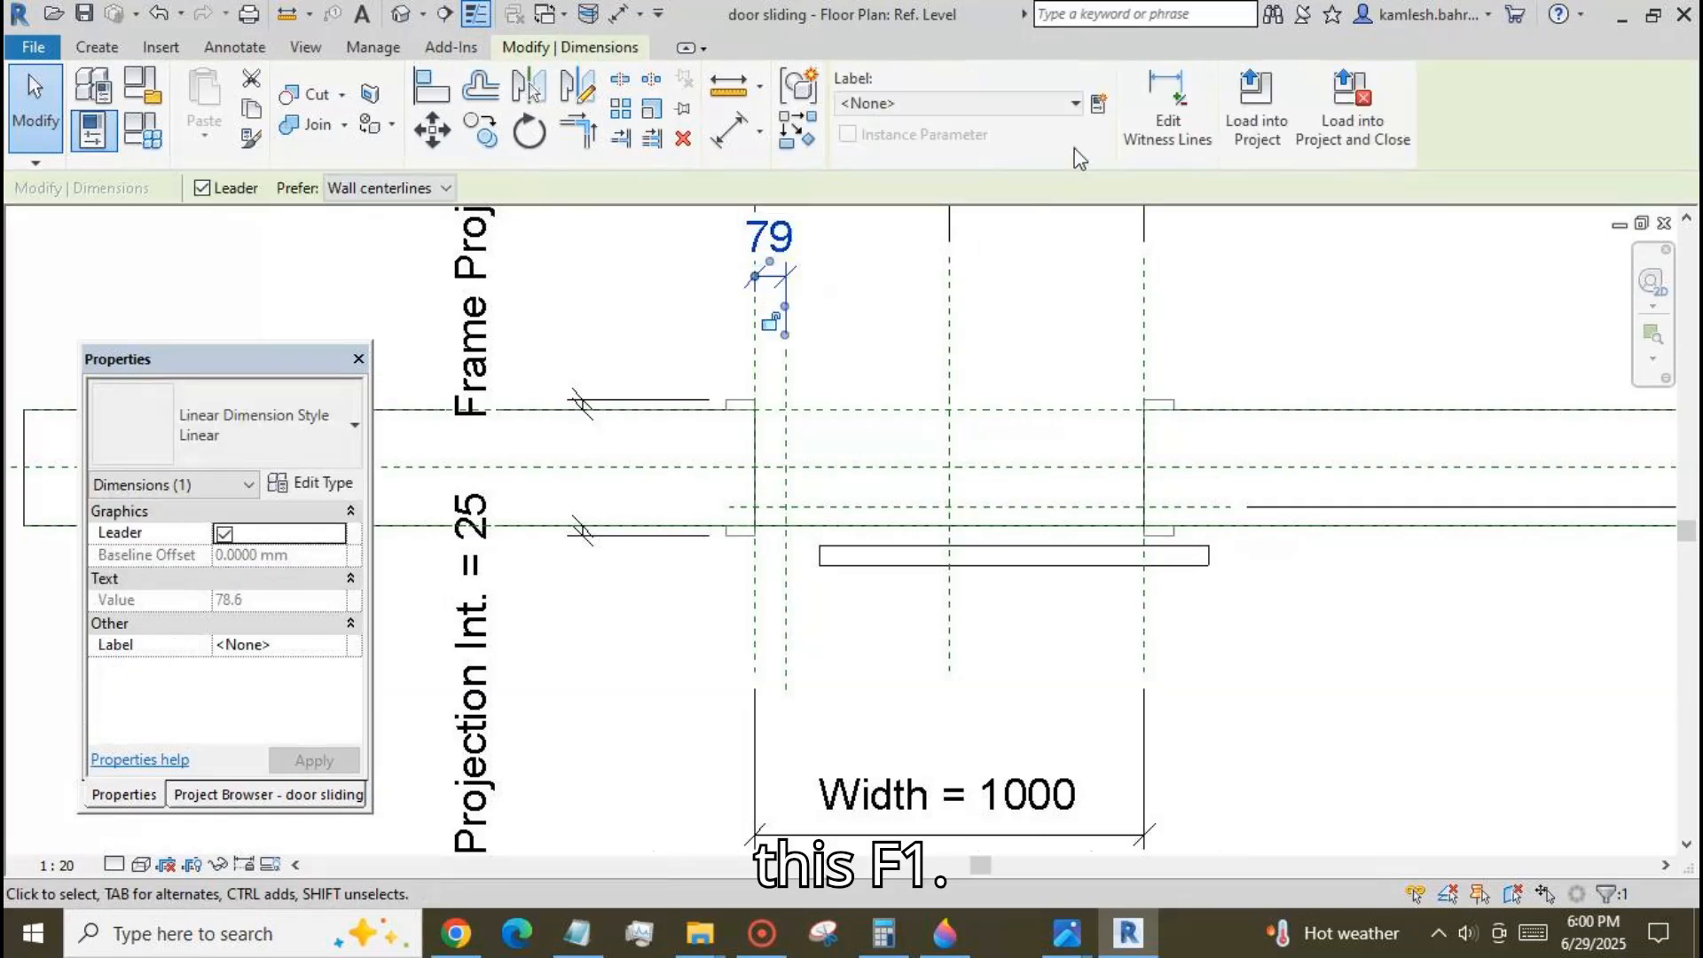
{"action": "left_click", "coordinate": [1099, 99]}
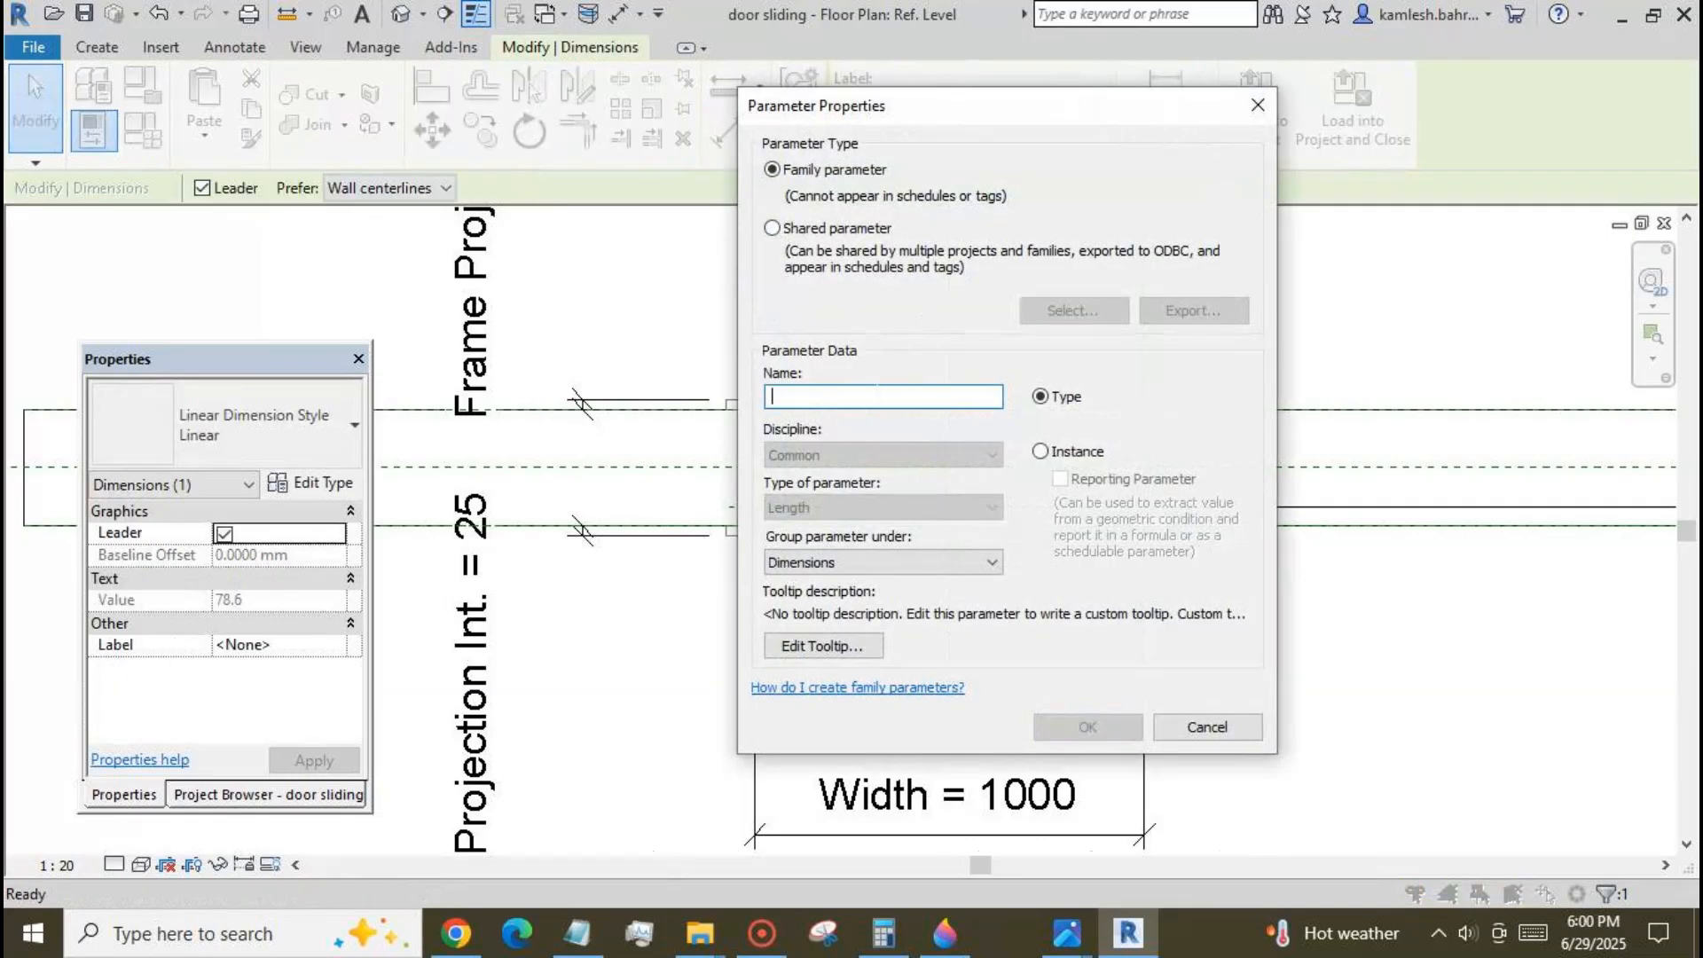
{"action": "type", "text": "f1"}
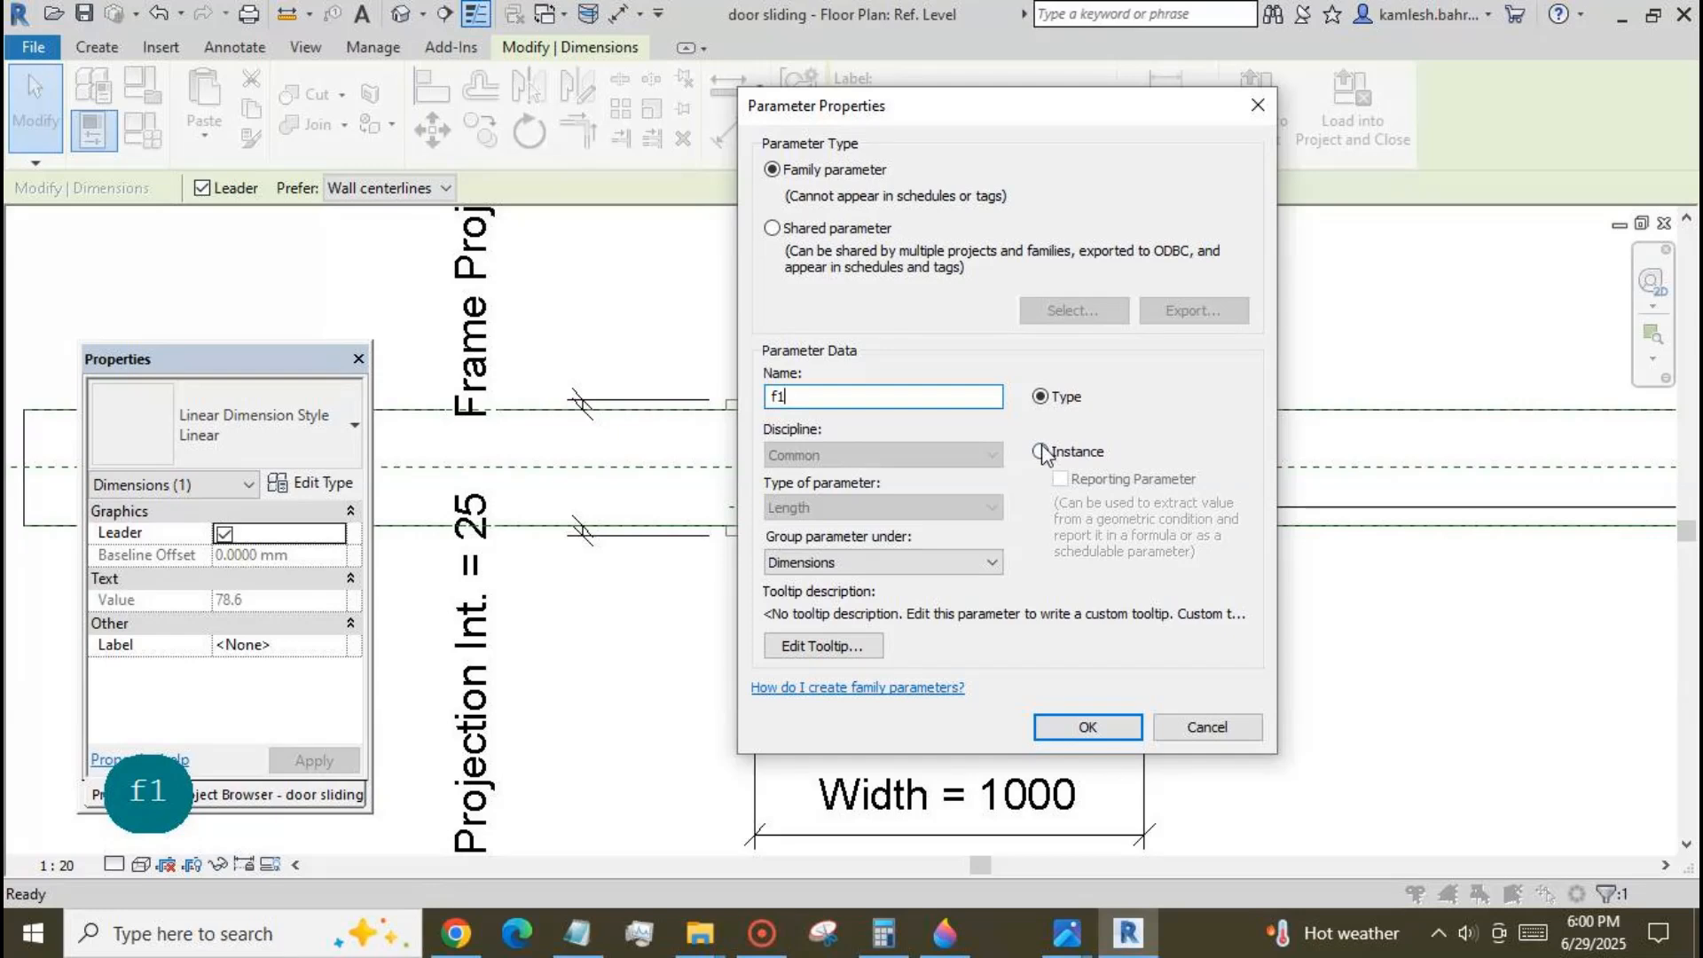
{"action": "left_click", "coordinate": [1041, 451]}
{"action": "left_click", "coordinate": [1086, 725]}
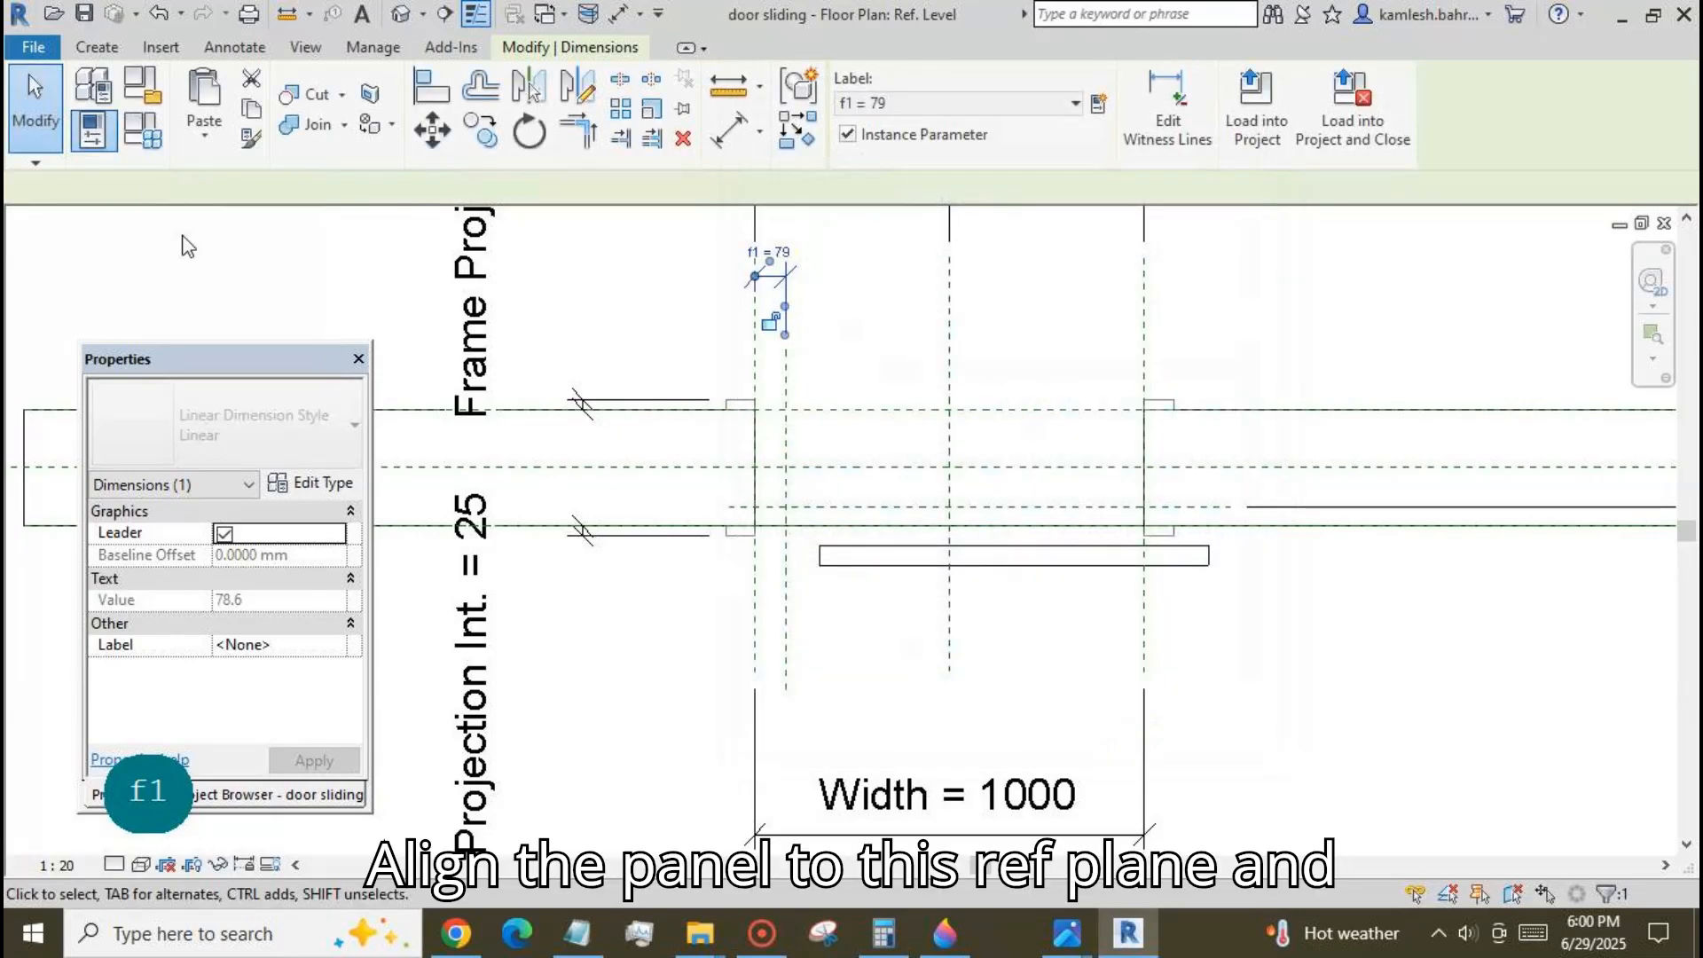
{"action": "left_click", "coordinate": [136, 304]}
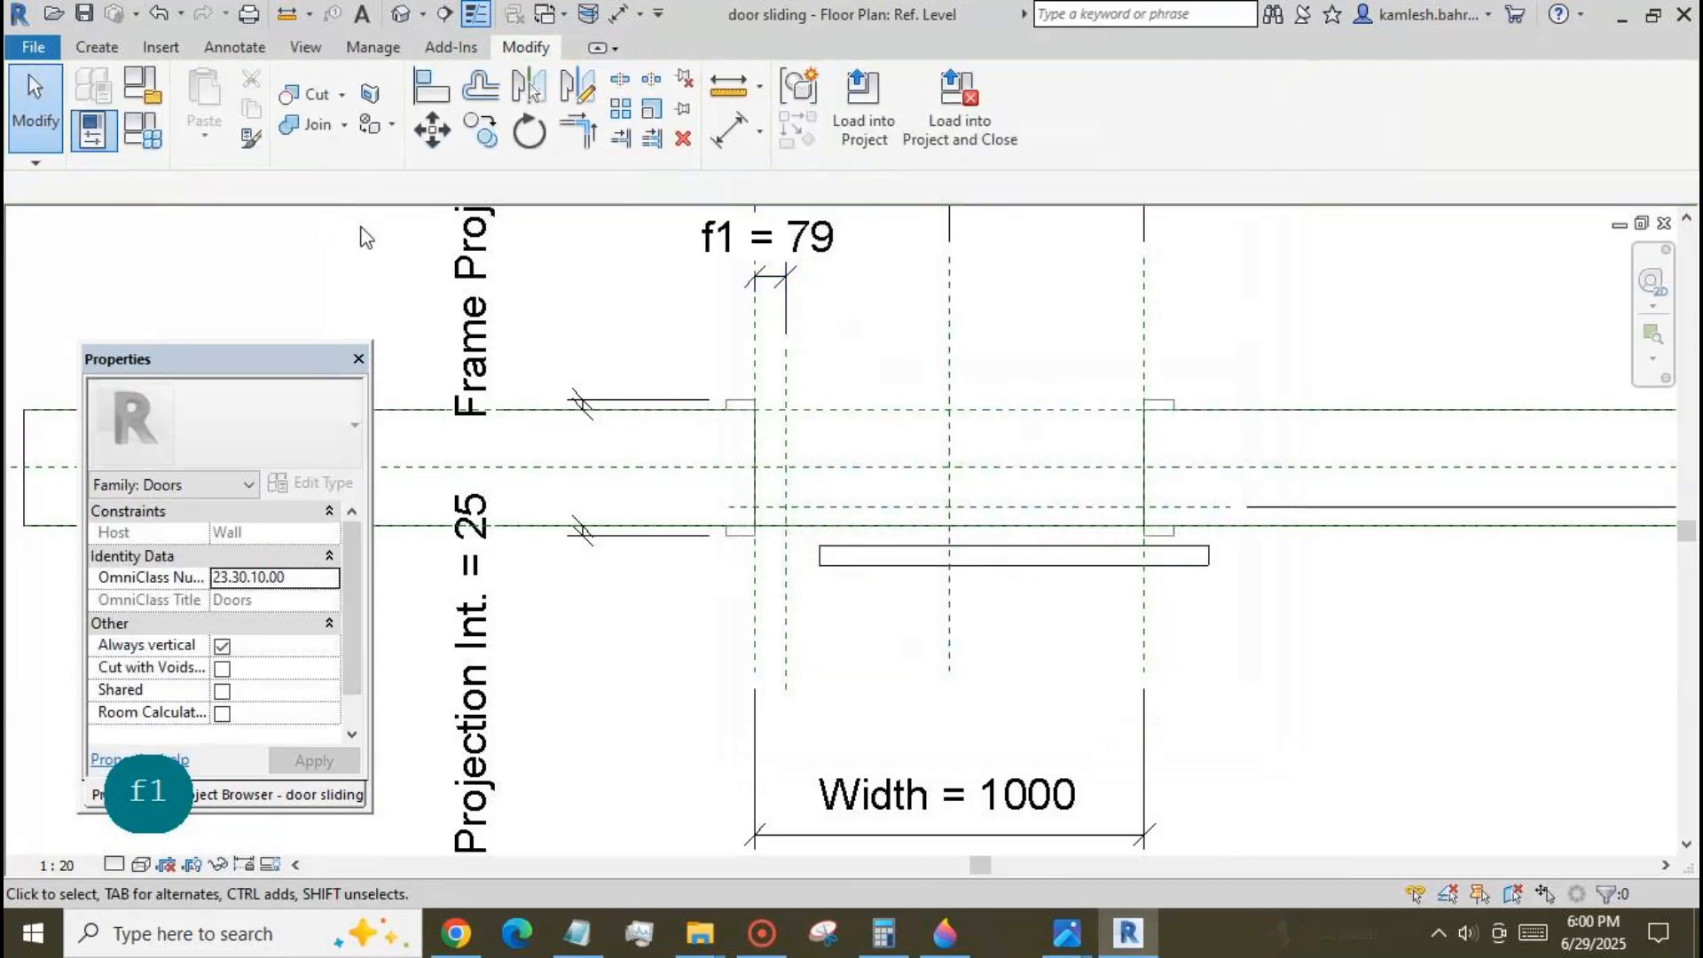
Align the door panel's left end to the f1 reference plane and lock the alignment.
{"action": "left_click", "coordinate": [446, 92]}
{"action": "left_click", "coordinate": [786, 625]}
{"action": "left_click", "coordinate": [821, 559]}
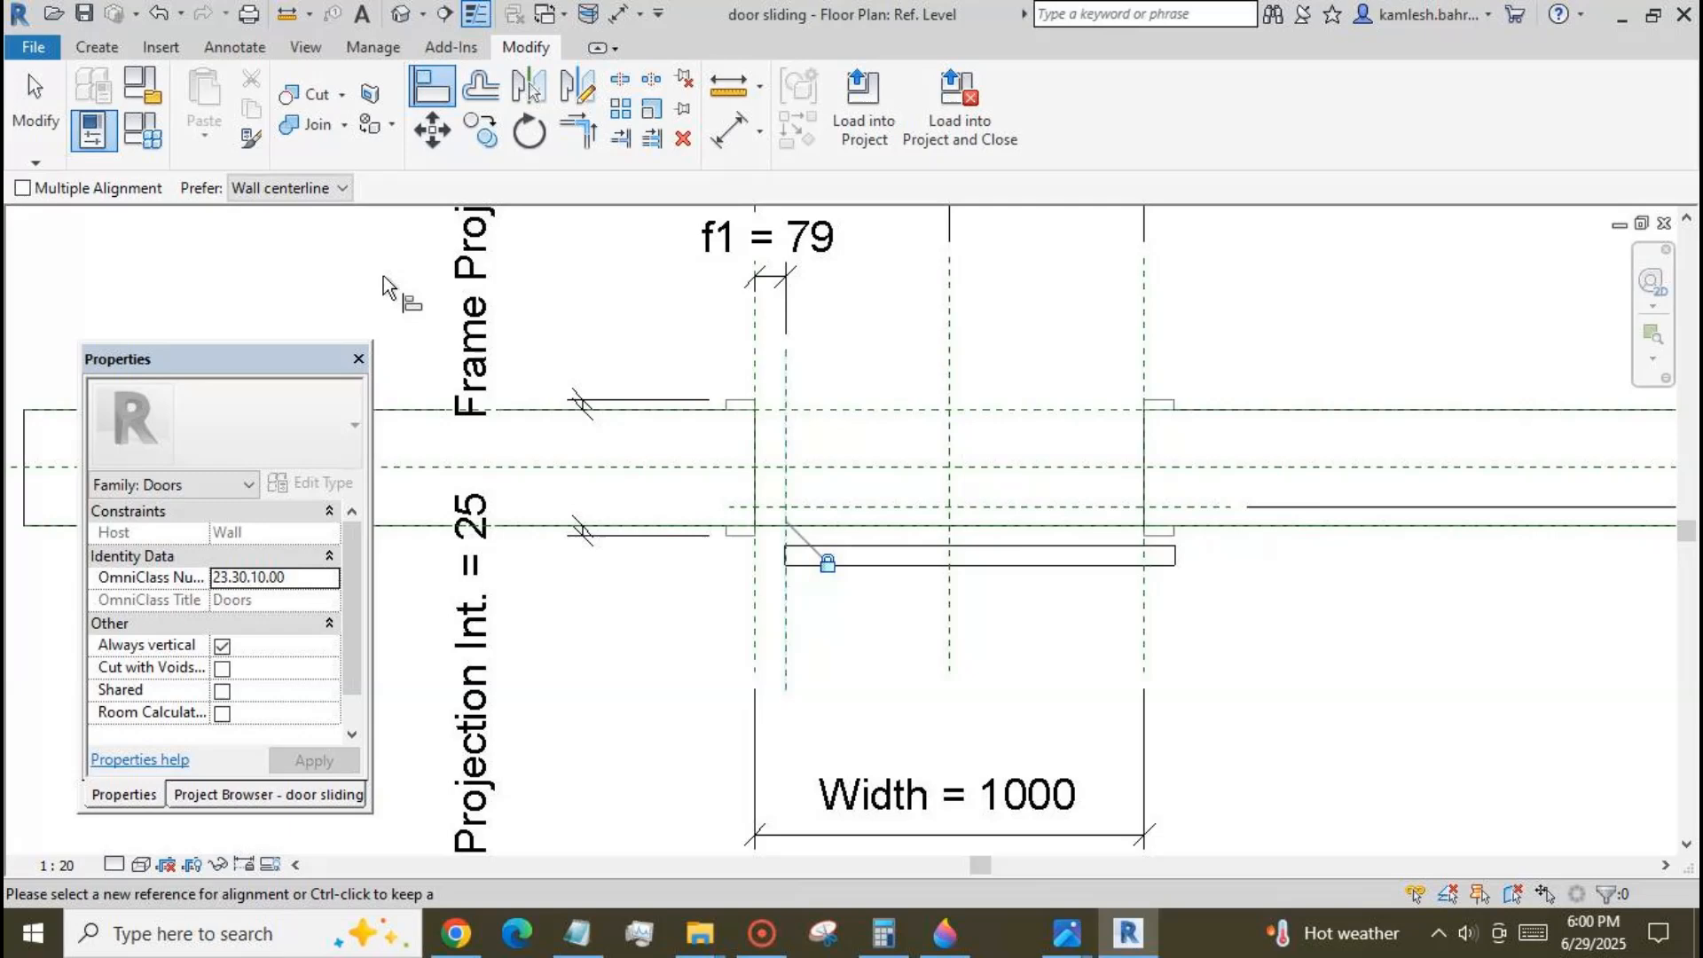
Align the door panel's lower edge to the interior wall face and lock the alignment.
{"action": "scroll", "coordinate": [383, 275], "scroll_direction": "down", "scroll_amount": 2}
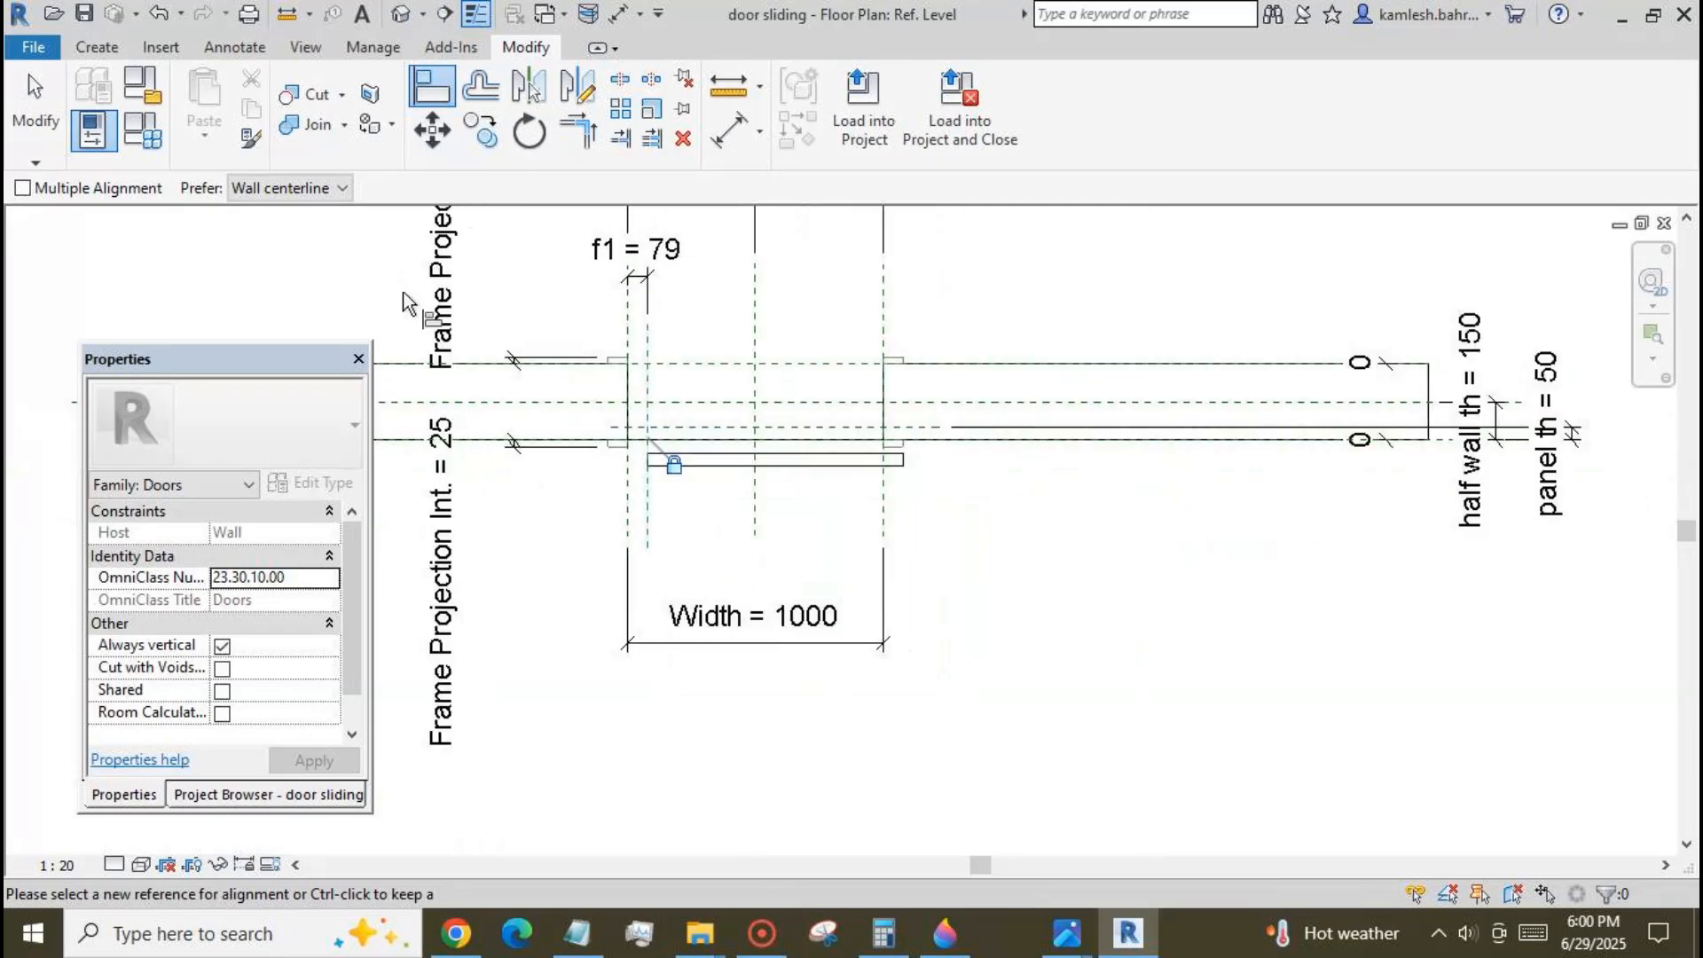
{"action": "left_click", "coordinate": [1444, 440]}
{"action": "left_click", "coordinate": [820, 465]}
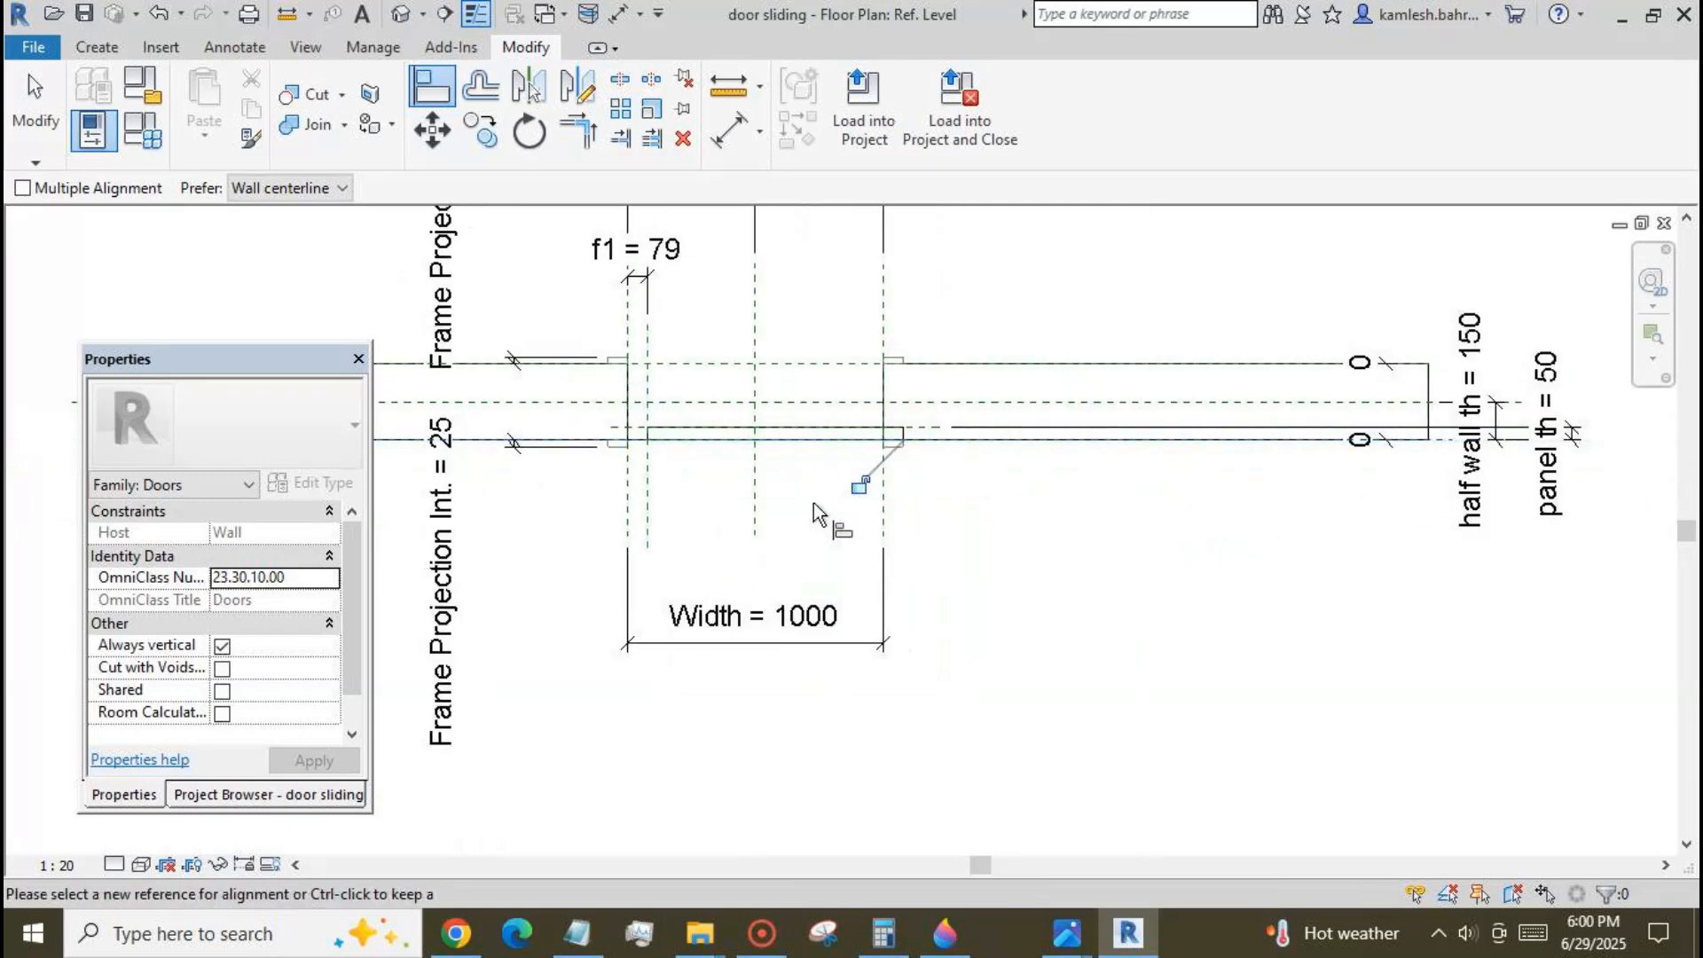
{"action": "left_click", "coordinate": [859, 485]}
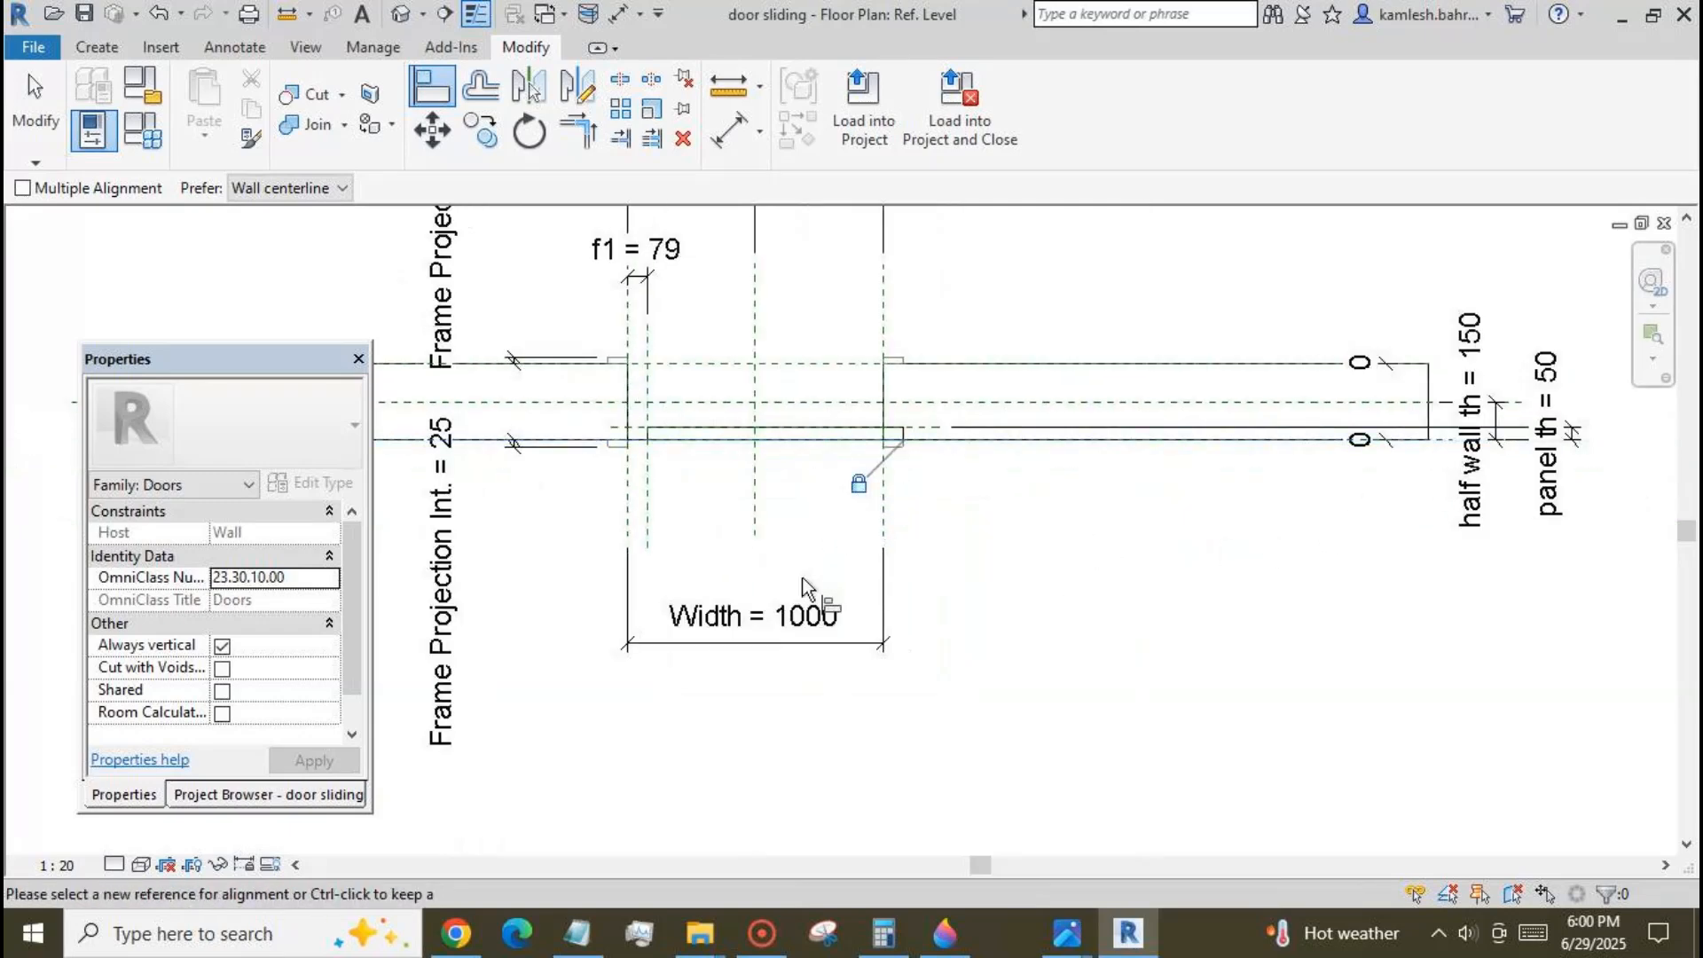
{"action": "left_click", "coordinate": [36, 108]}
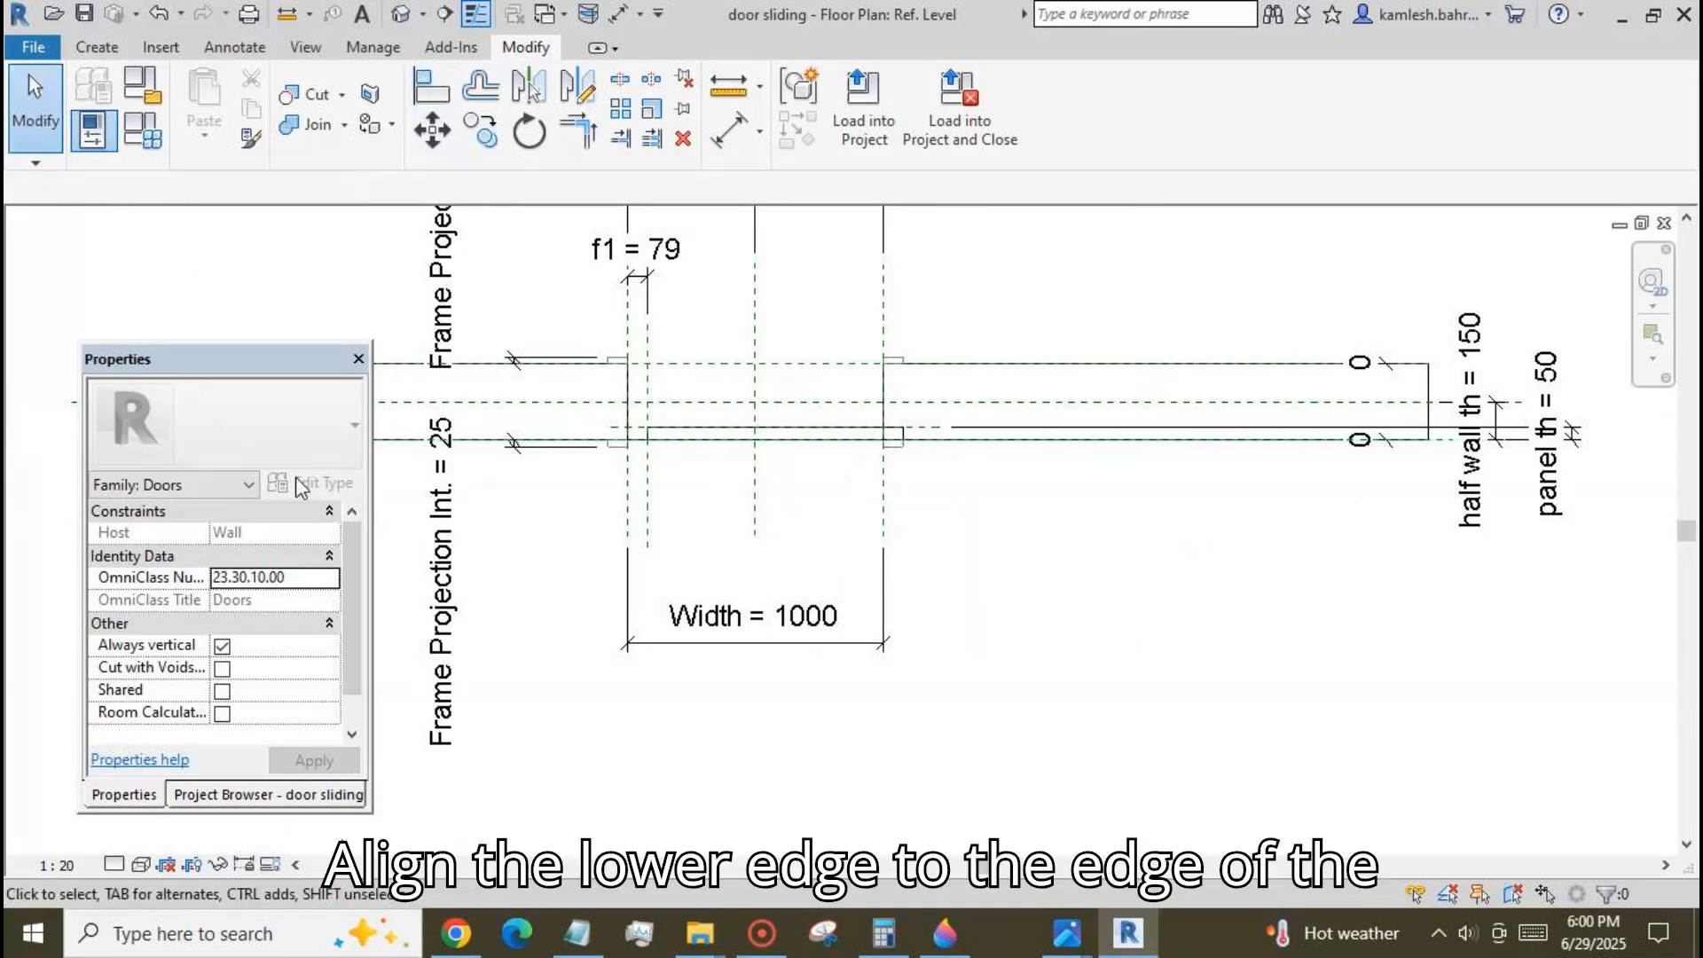
Associate the door panel's material parameter m with a new family type parameter named m.
{"action": "left_click", "coordinate": [745, 439]}
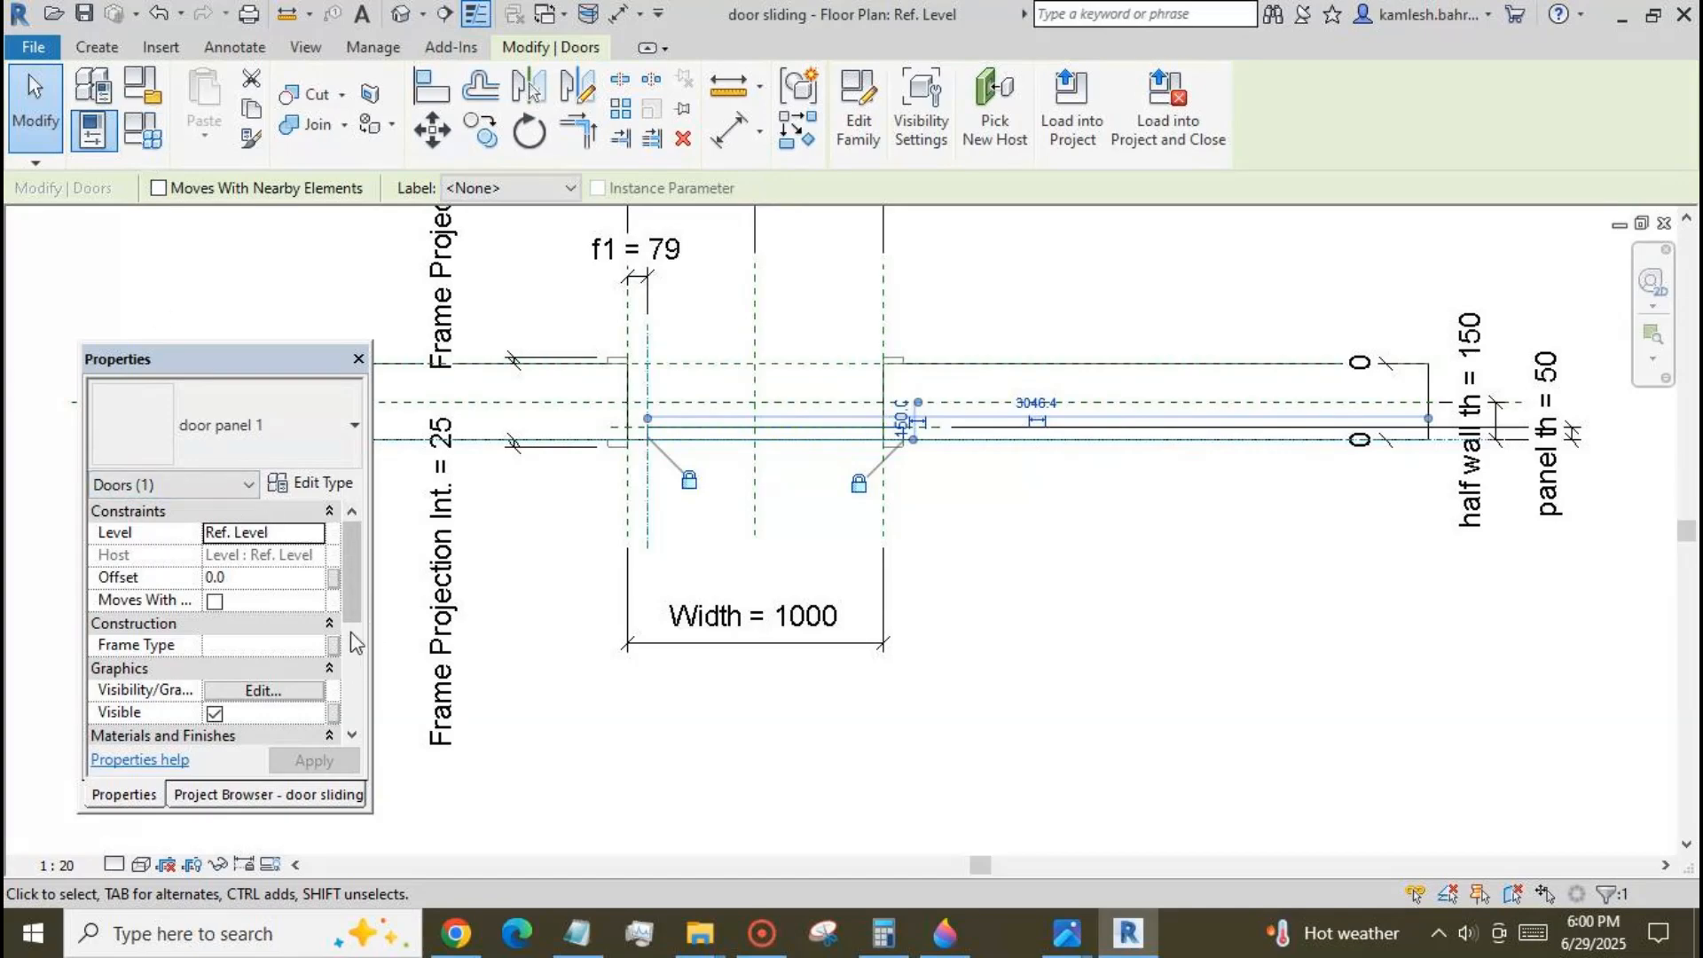
{"action": "left_click", "coordinate": [311, 483]}
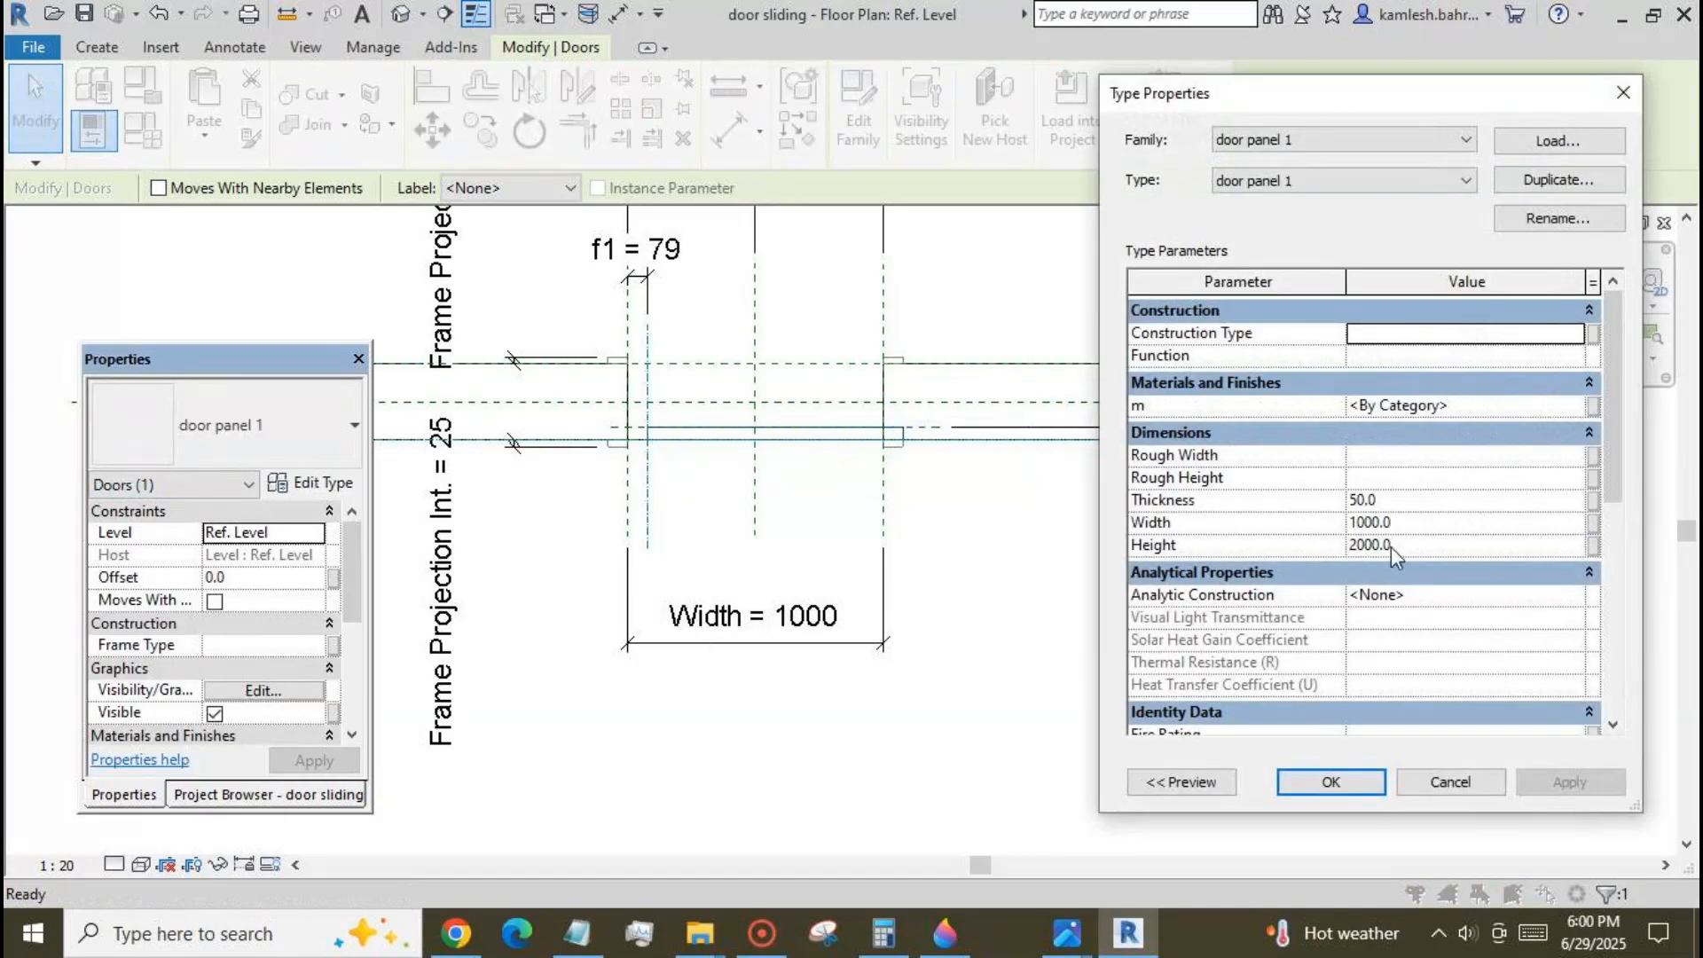
{"action": "left_click", "coordinate": [1594, 406]}
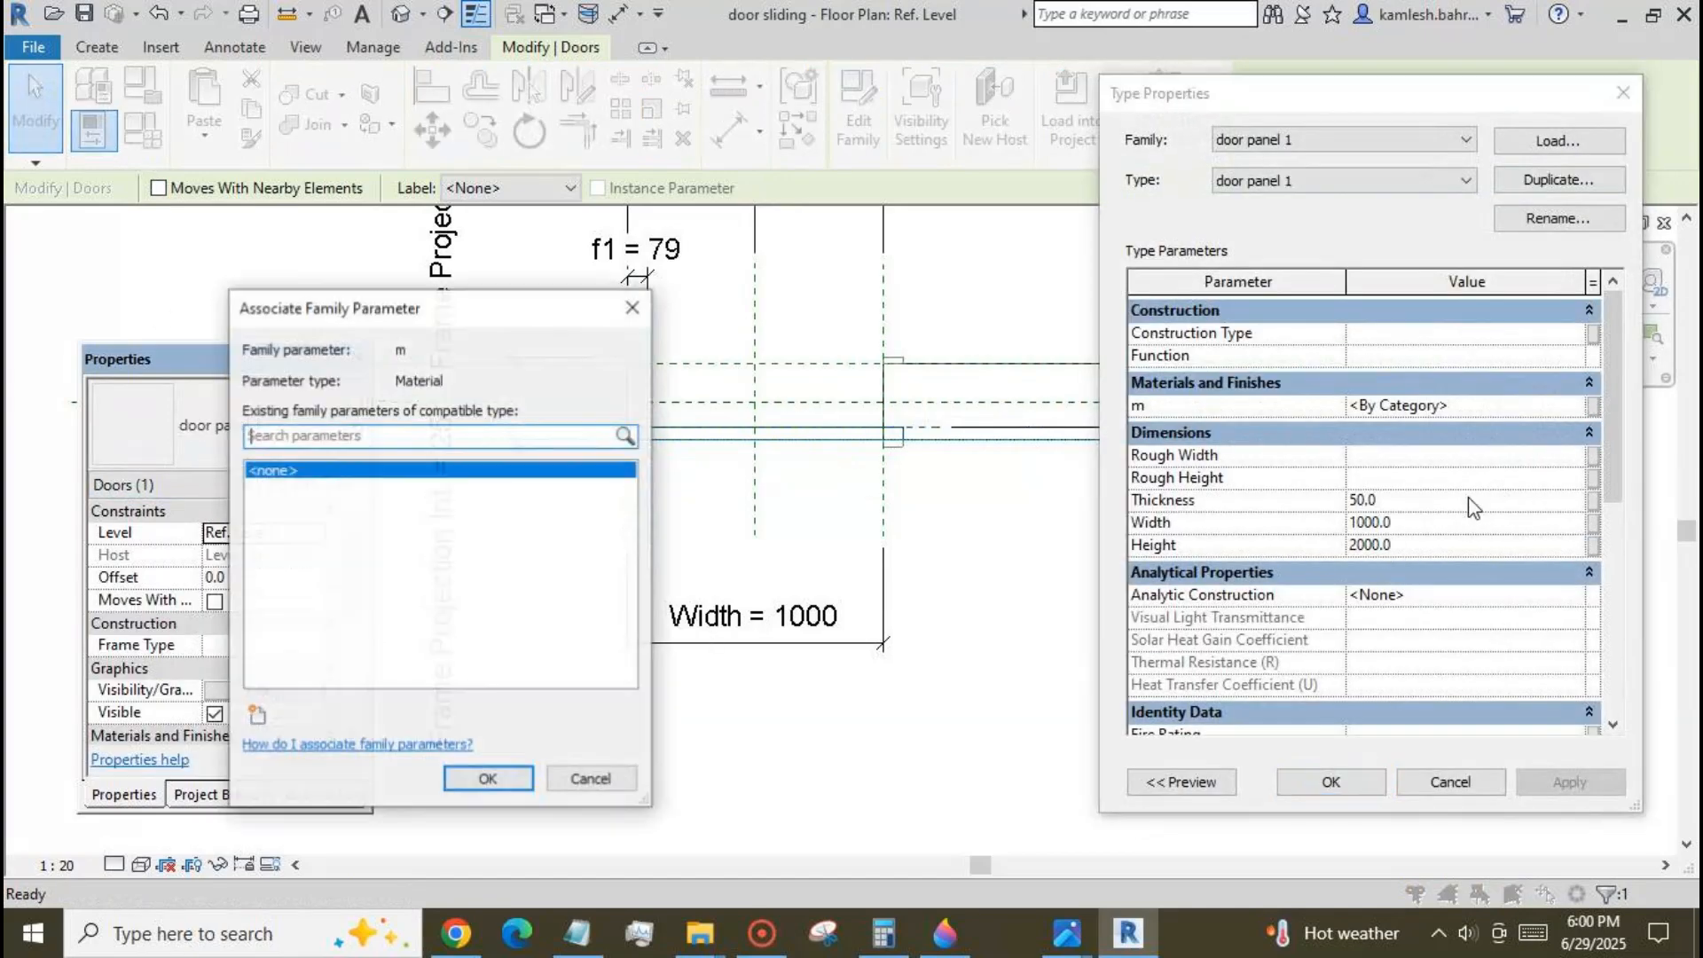
{"action": "left_click", "coordinate": [256, 714]}
{"action": "type", "text": "m"}
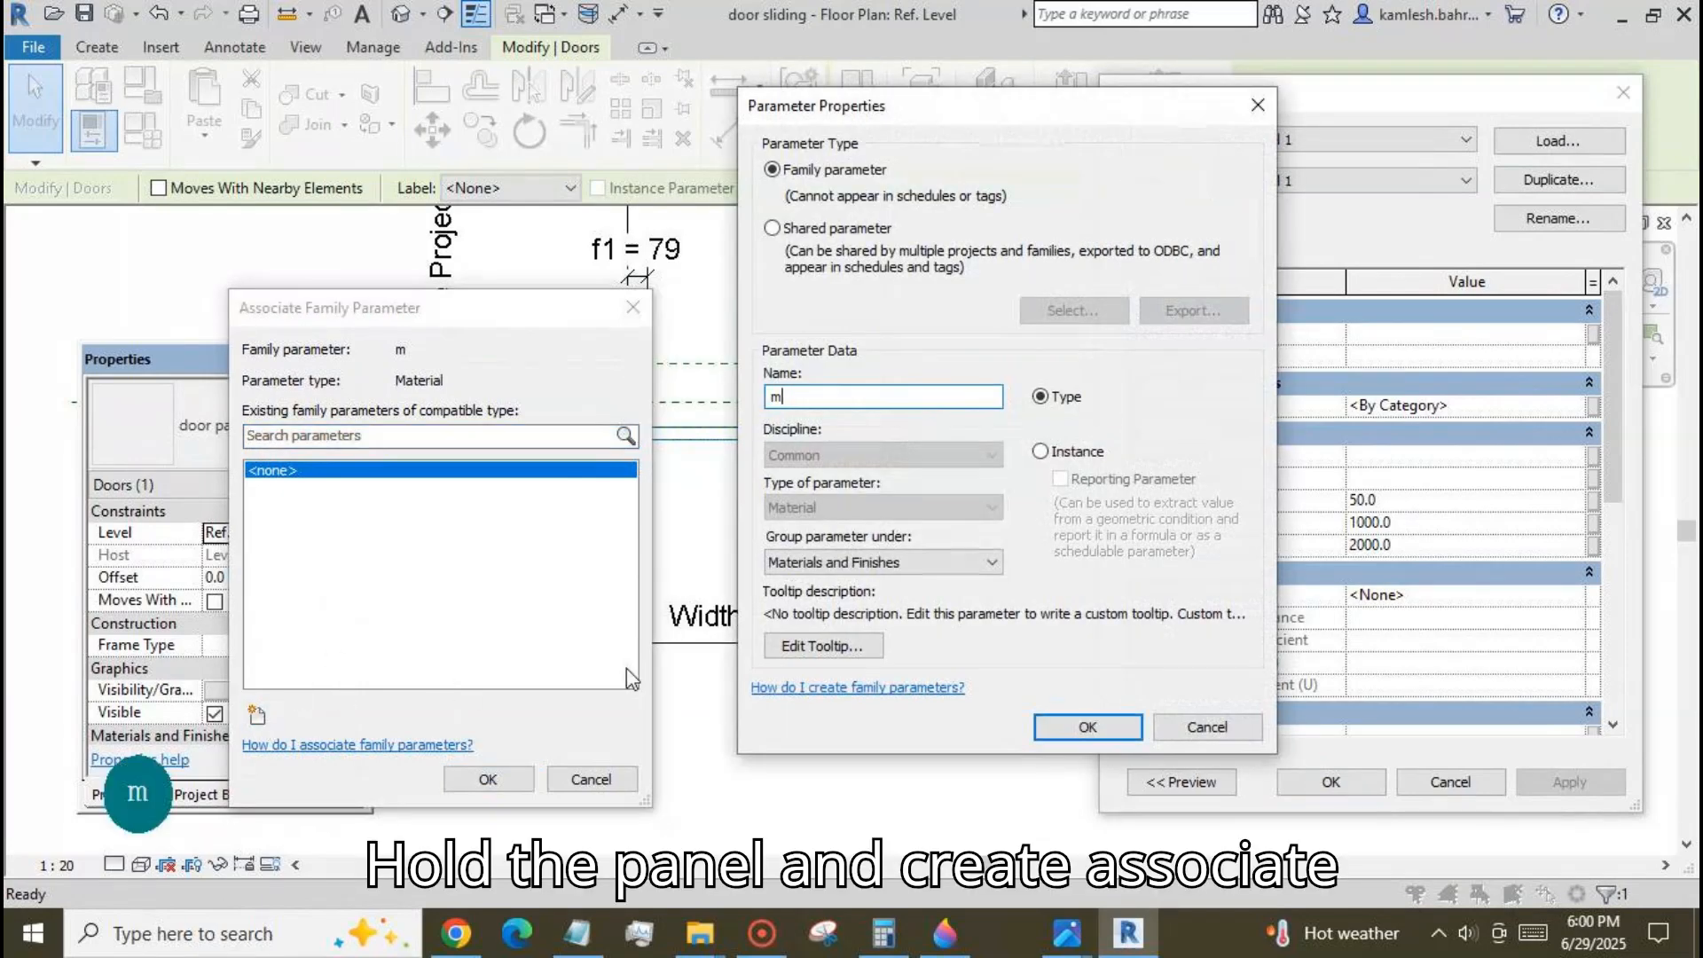
{"action": "left_click", "coordinate": [1087, 726]}
{"action": "left_click", "coordinate": [521, 777]}
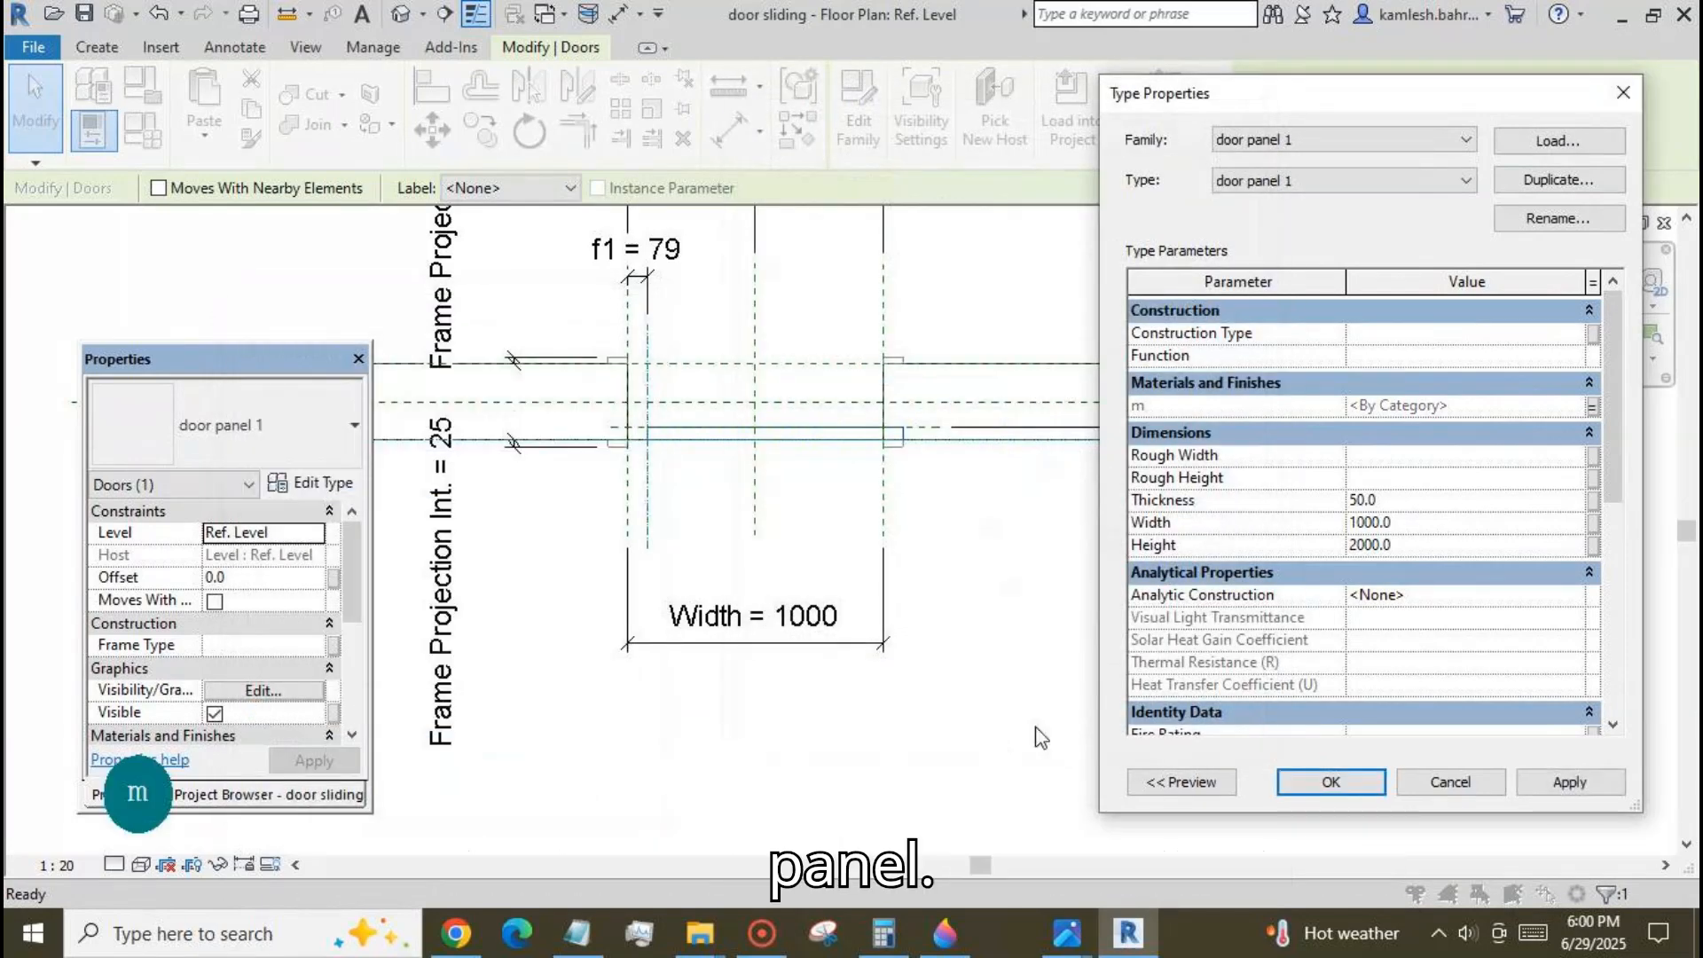
Associate the door panel's Thickness with the panel th family parameter.
{"action": "left_click", "coordinate": [1594, 500]}
{"action": "left_click", "coordinate": [284, 584]}
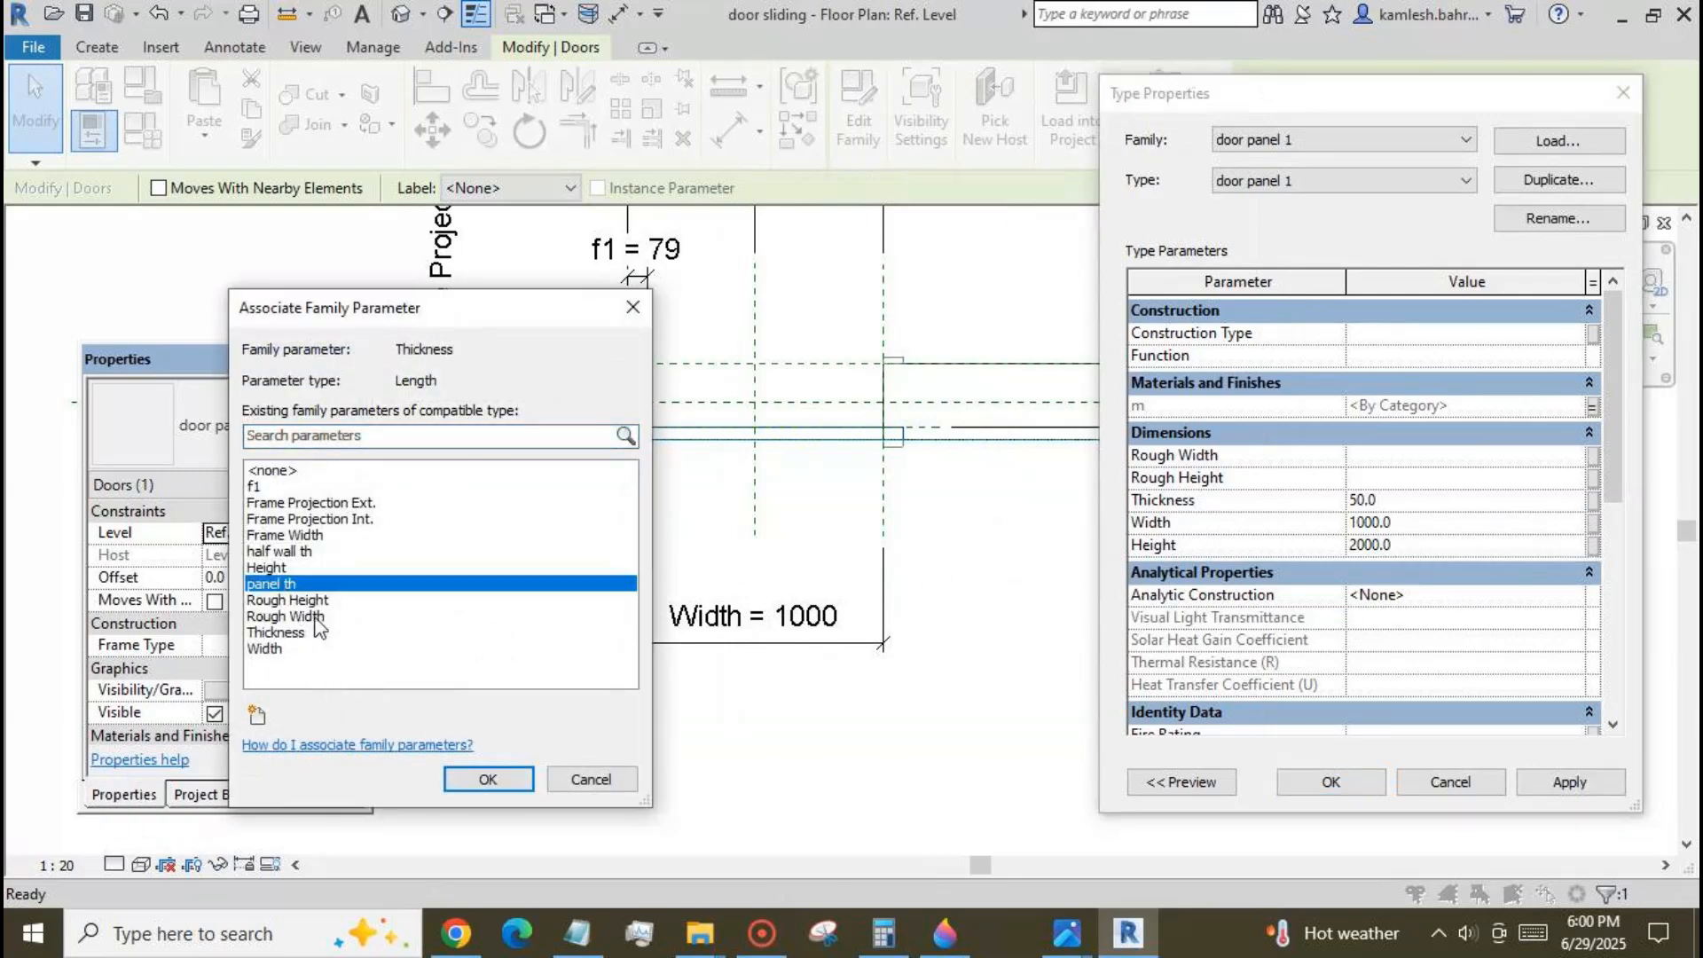
{"action": "left_click", "coordinate": [497, 779]}
Associate the door panel's Width and Height with the family's Width and Height parameters.
{"action": "left_click", "coordinate": [1594, 523]}
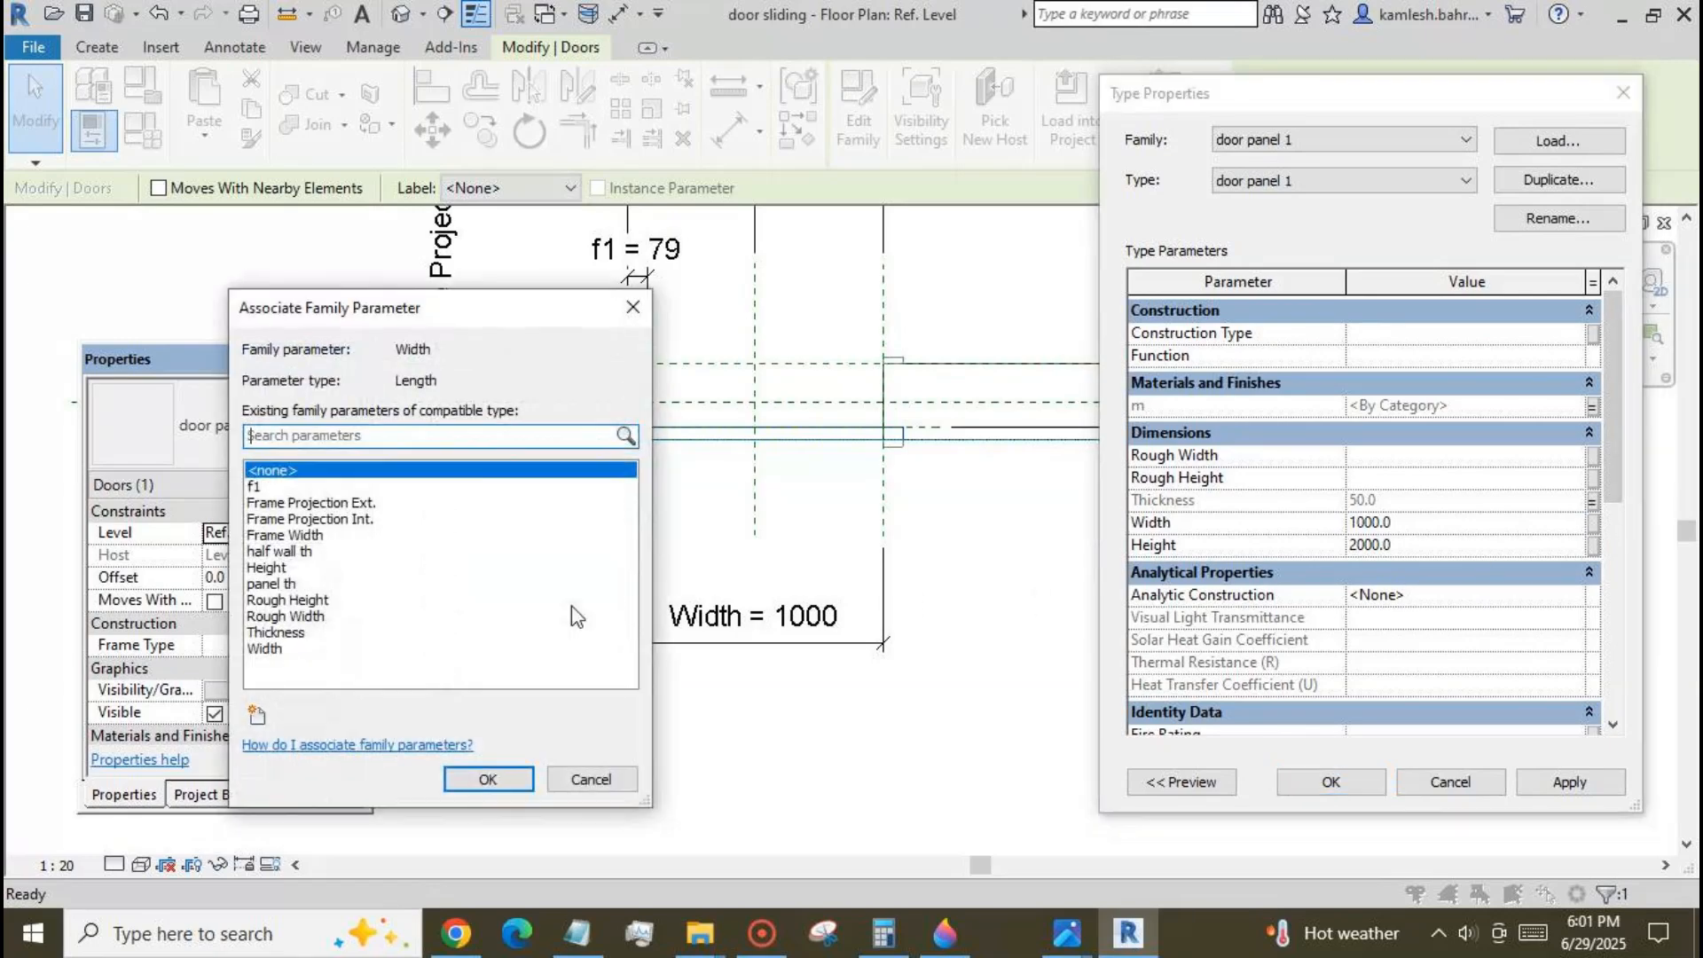
{"action": "left_click", "coordinate": [266, 649]}
{"action": "left_click", "coordinate": [486, 781]}
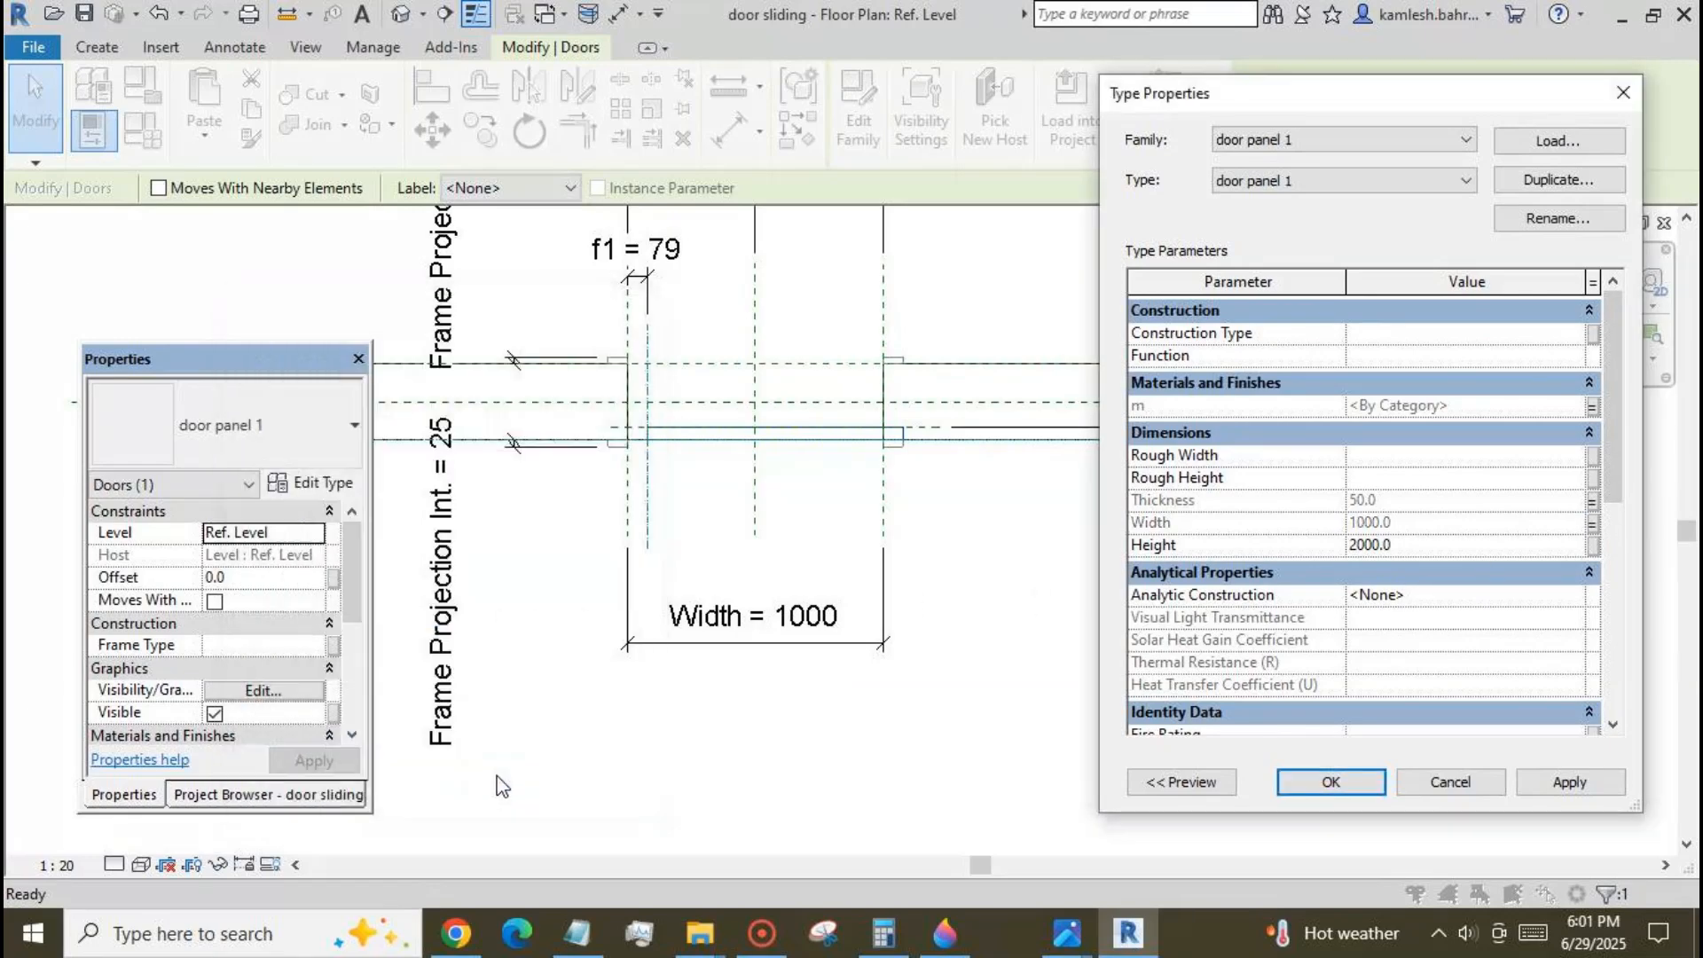
{"action": "left_click", "coordinate": [1594, 545]}
{"action": "left_click", "coordinate": [266, 568]}
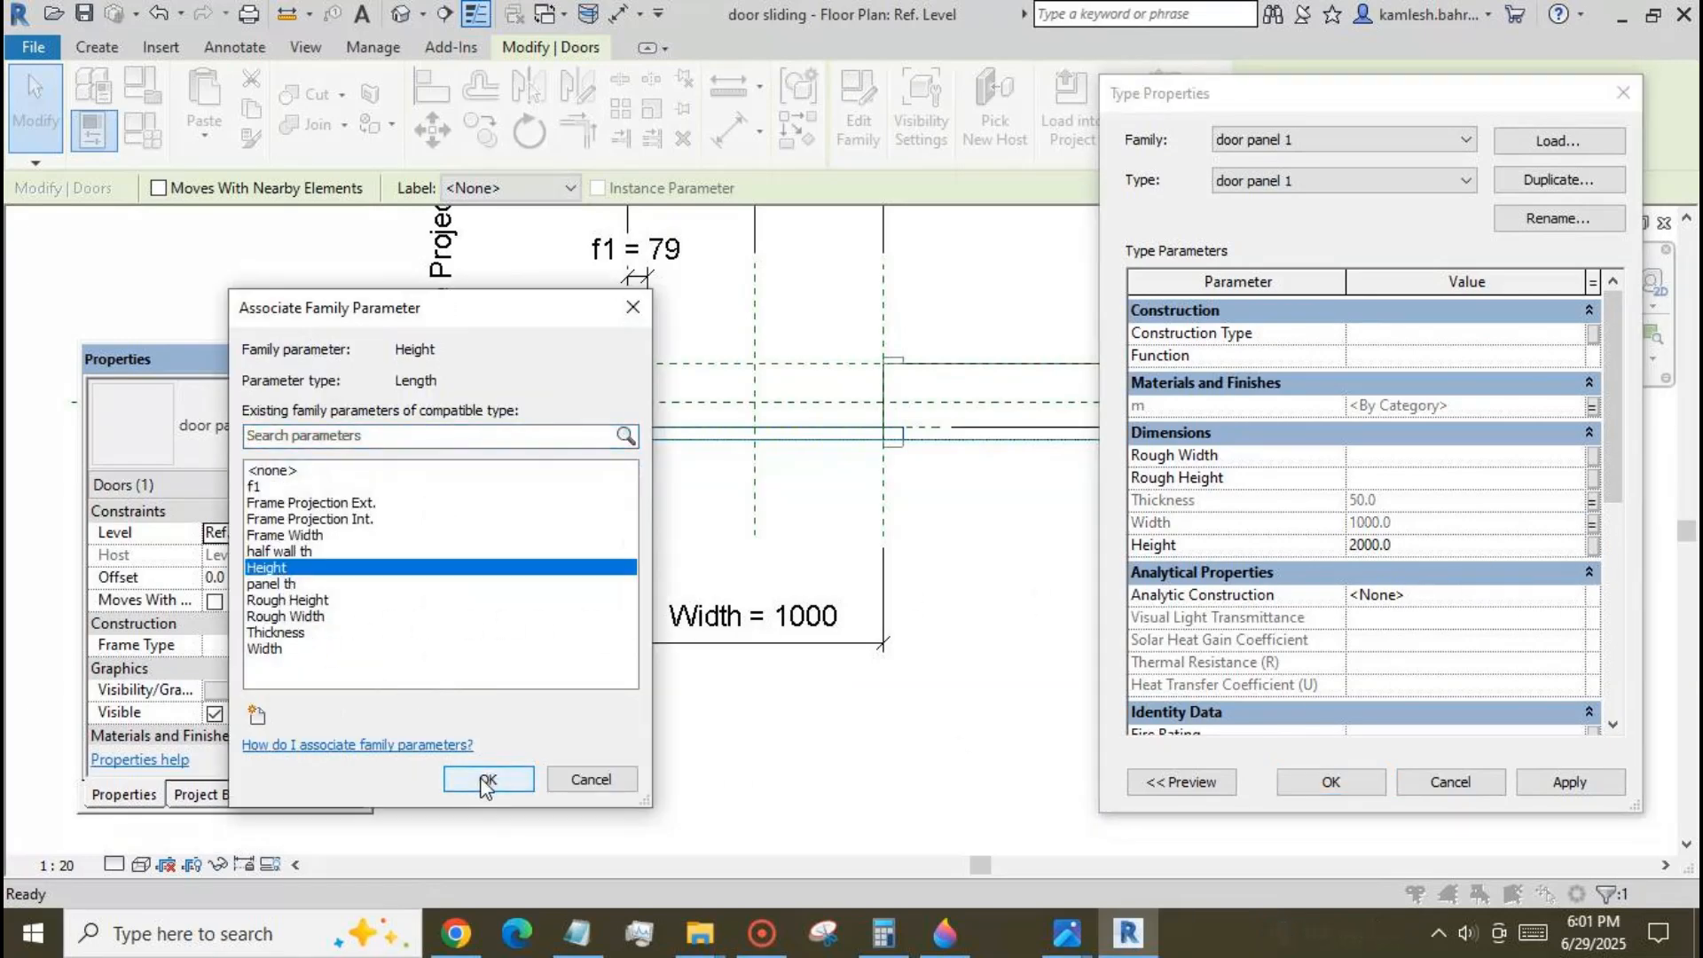
{"action": "left_click", "coordinate": [488, 778]}
{"action": "left_click", "coordinate": [1330, 782]}
{"action": "left_click", "coordinate": [1189, 707]}
Set the family parameter f1 to 0.
{"action": "scroll", "coordinate": [1169, 586], "scroll_direction": "down", "scroll_amount": 2}
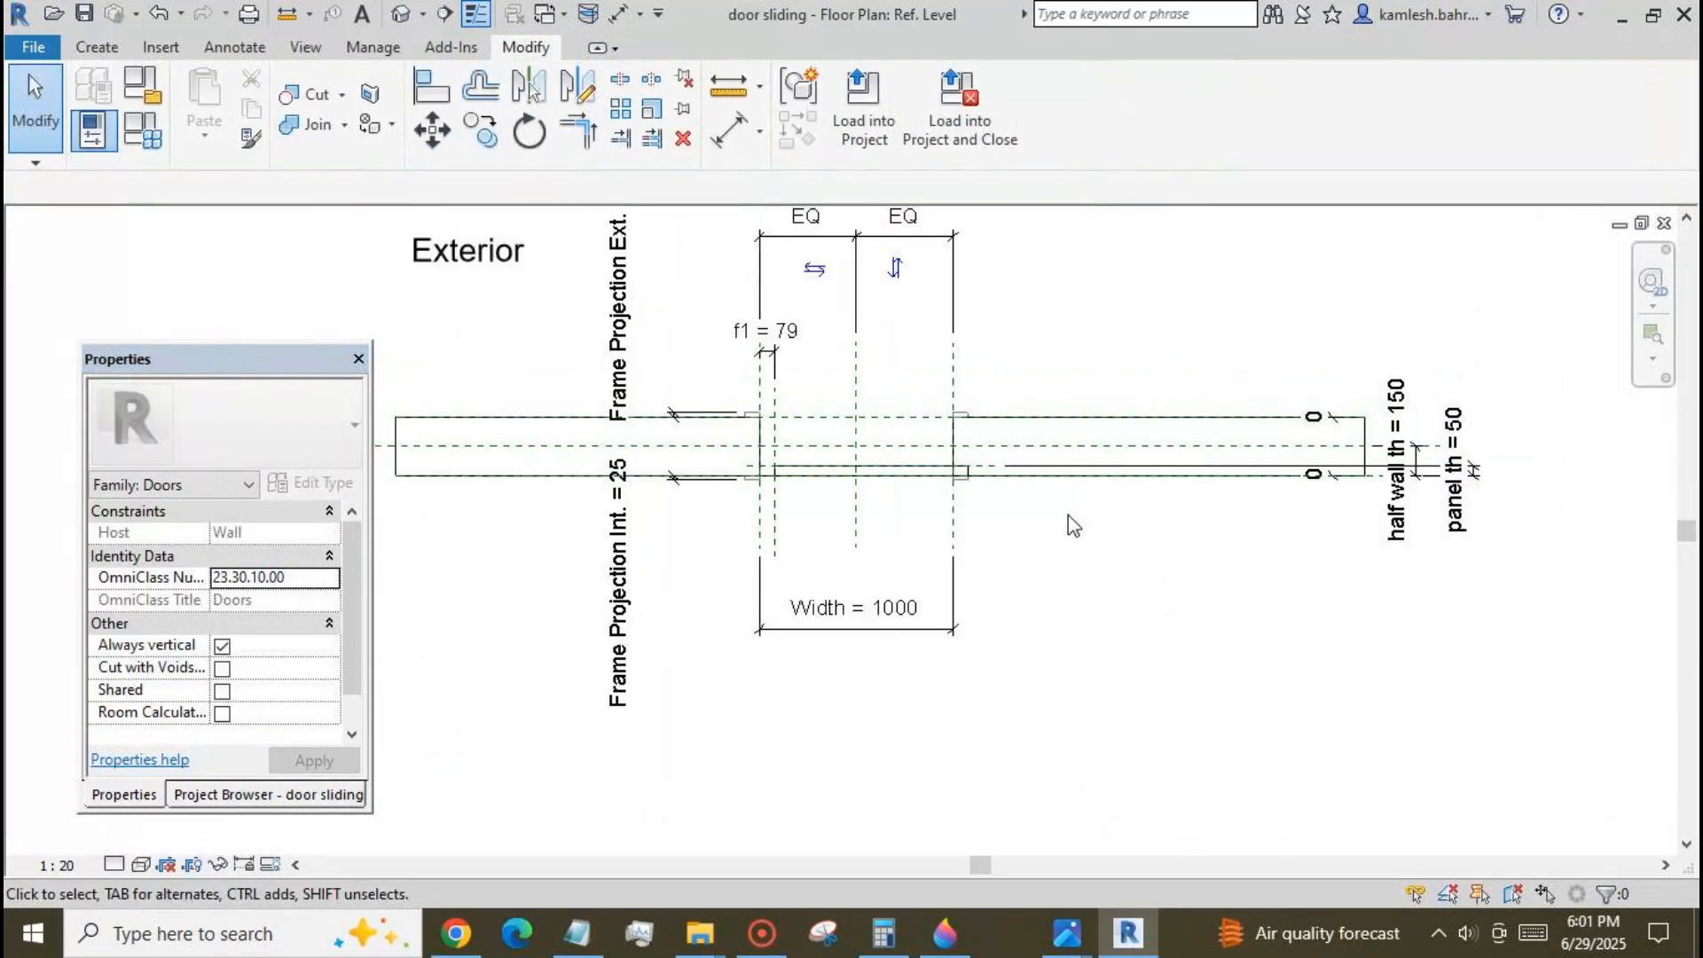
{"action": "scroll", "coordinate": [1062, 522], "scroll_direction": "up", "scroll_amount": 1}
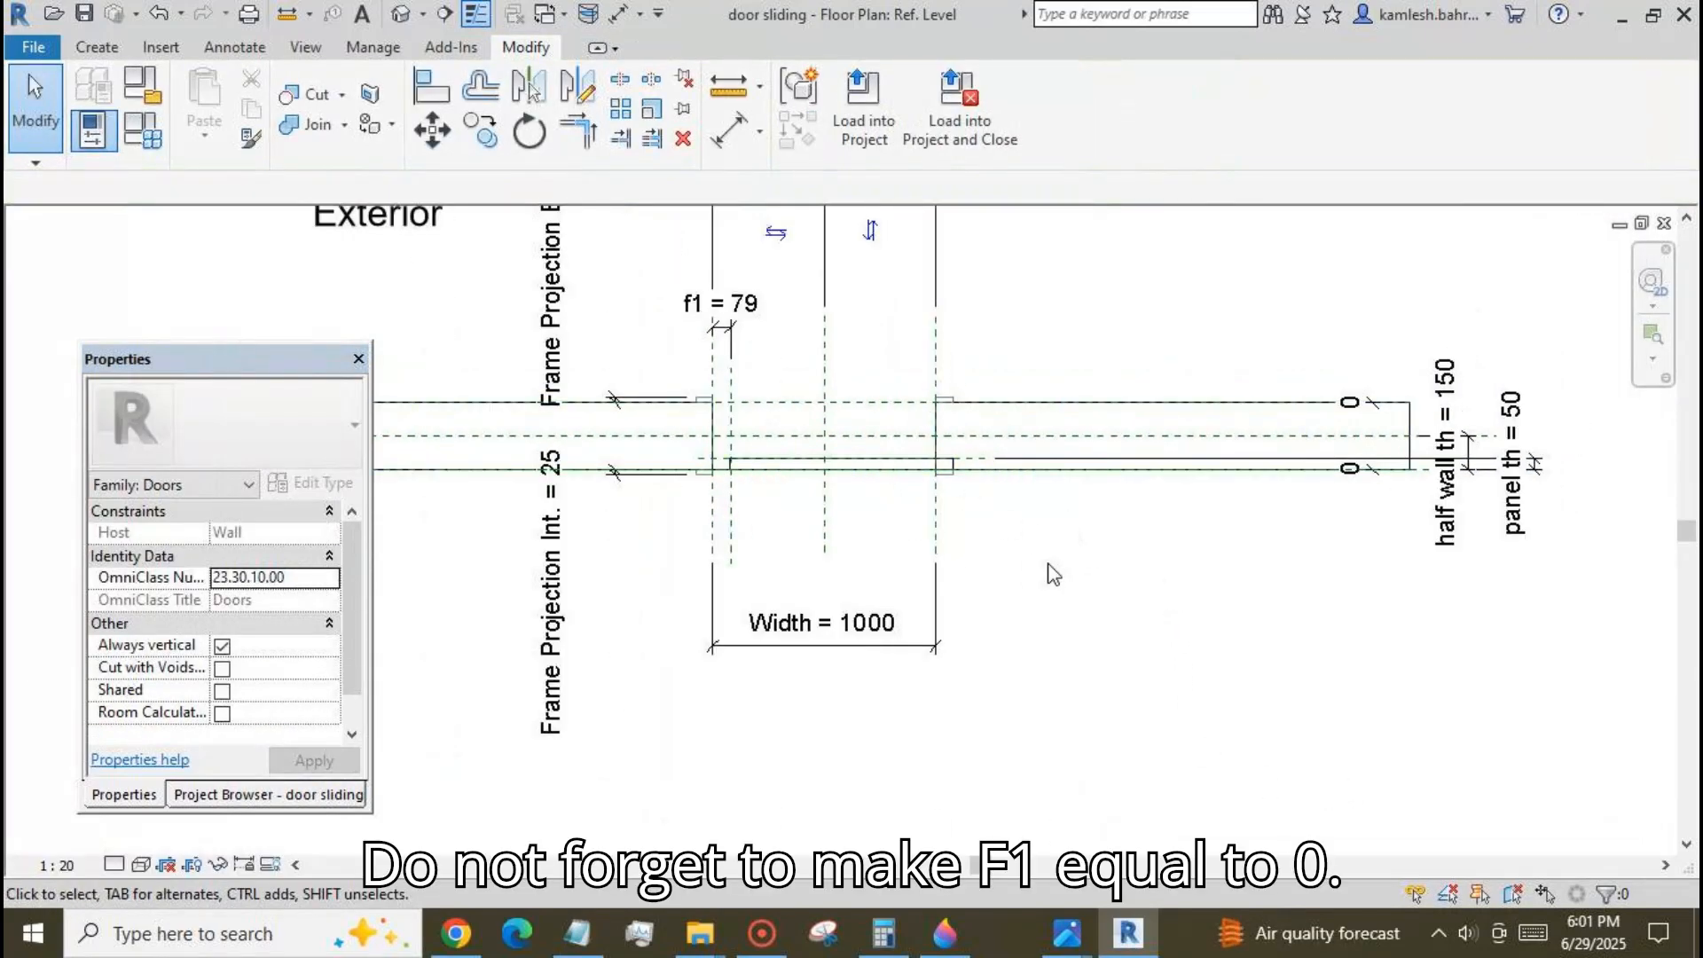
{"action": "left_click", "coordinate": [156, 126]}
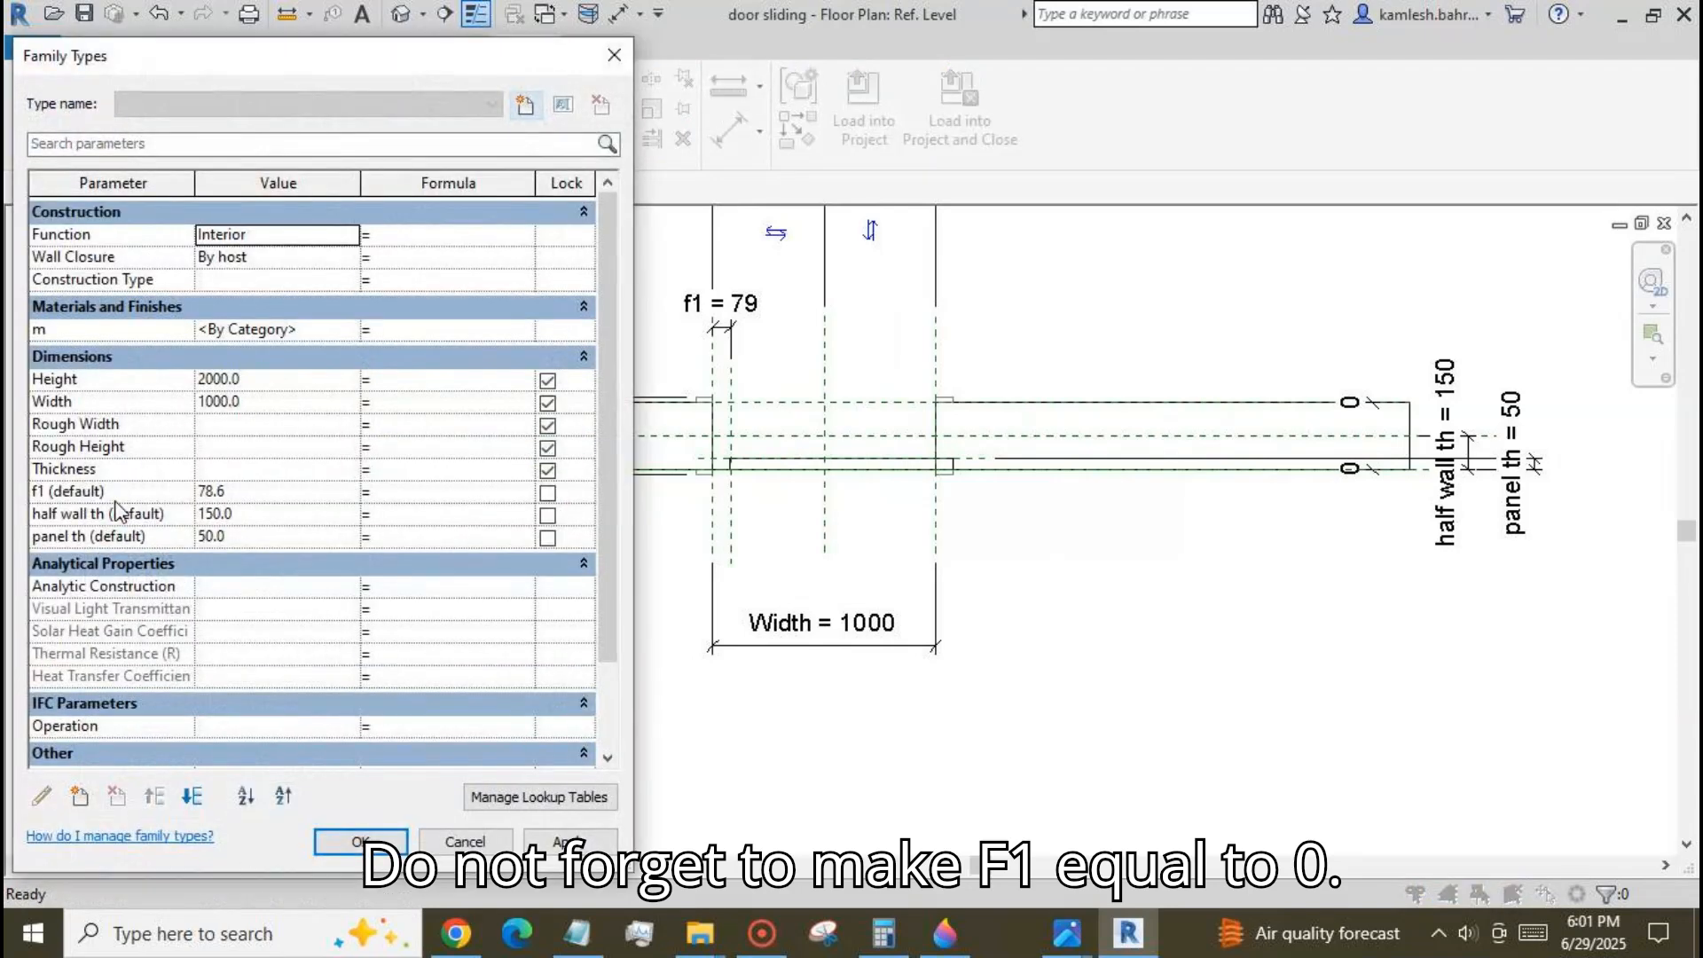
{"action": "double_click", "coordinate": [266, 490]}
{"action": "type", "text": "0"}
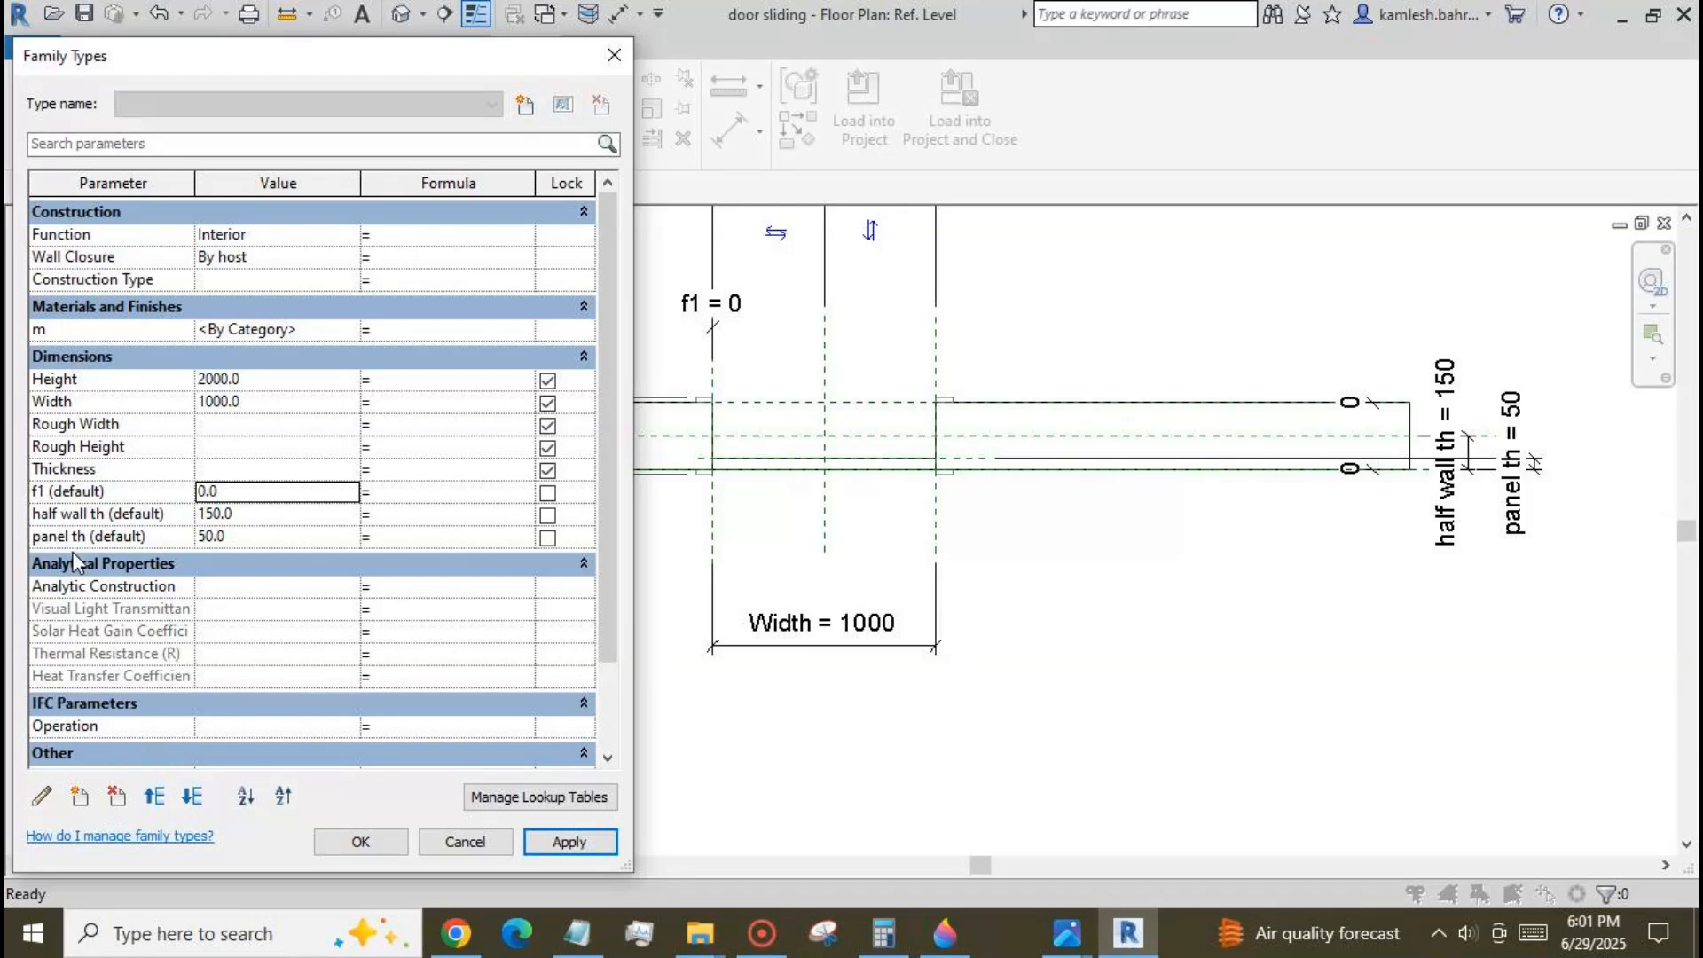
Create an instance length parameter named panel width, grouped under Dimensions.
{"action": "left_click", "coordinate": [81, 797]}
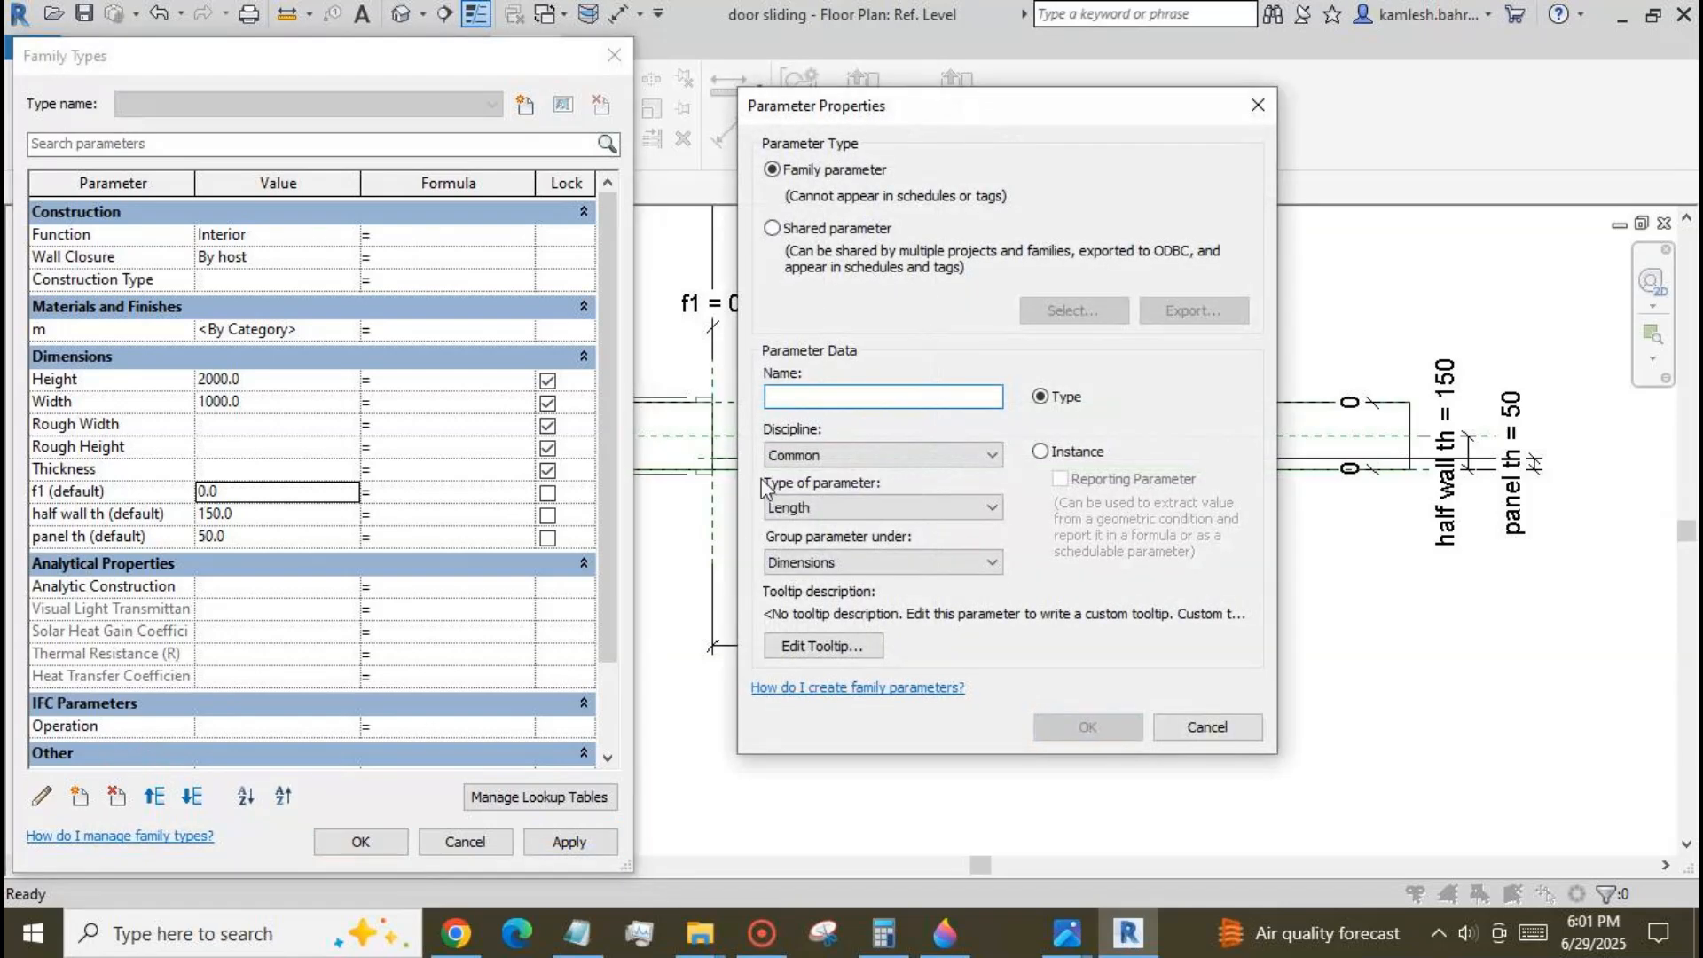
{"action": "type", "text": "panel width"}
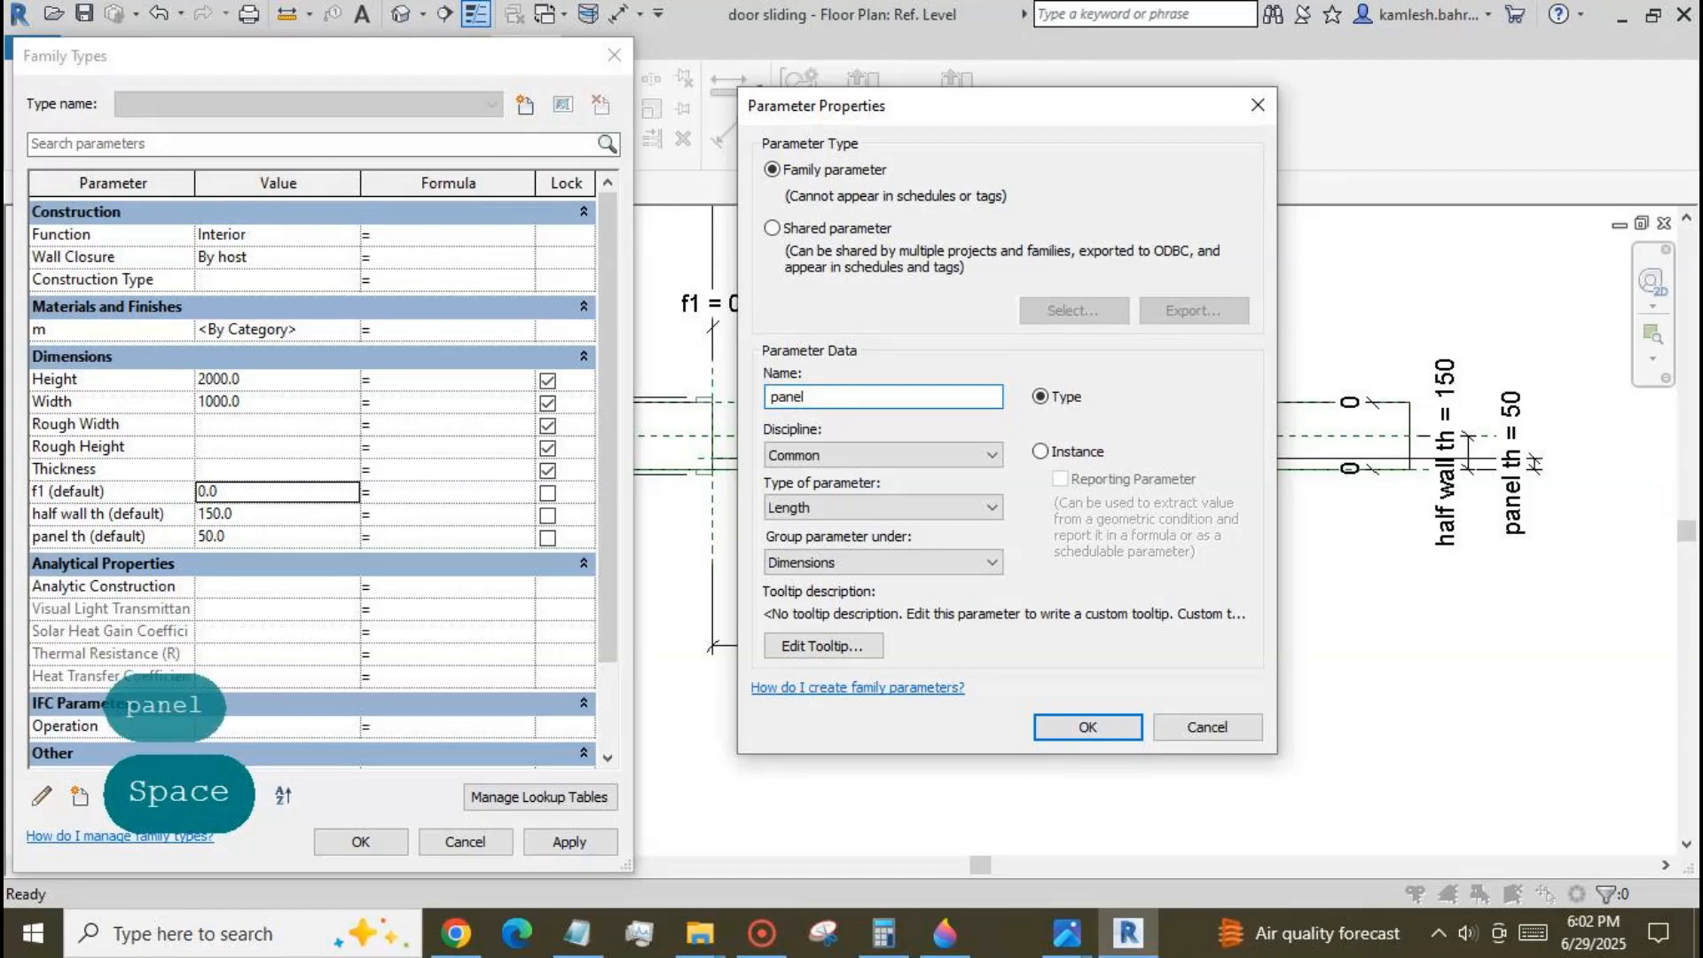
{"action": "left_click", "coordinate": [1040, 451]}
{"action": "left_click", "coordinate": [1087, 727]}
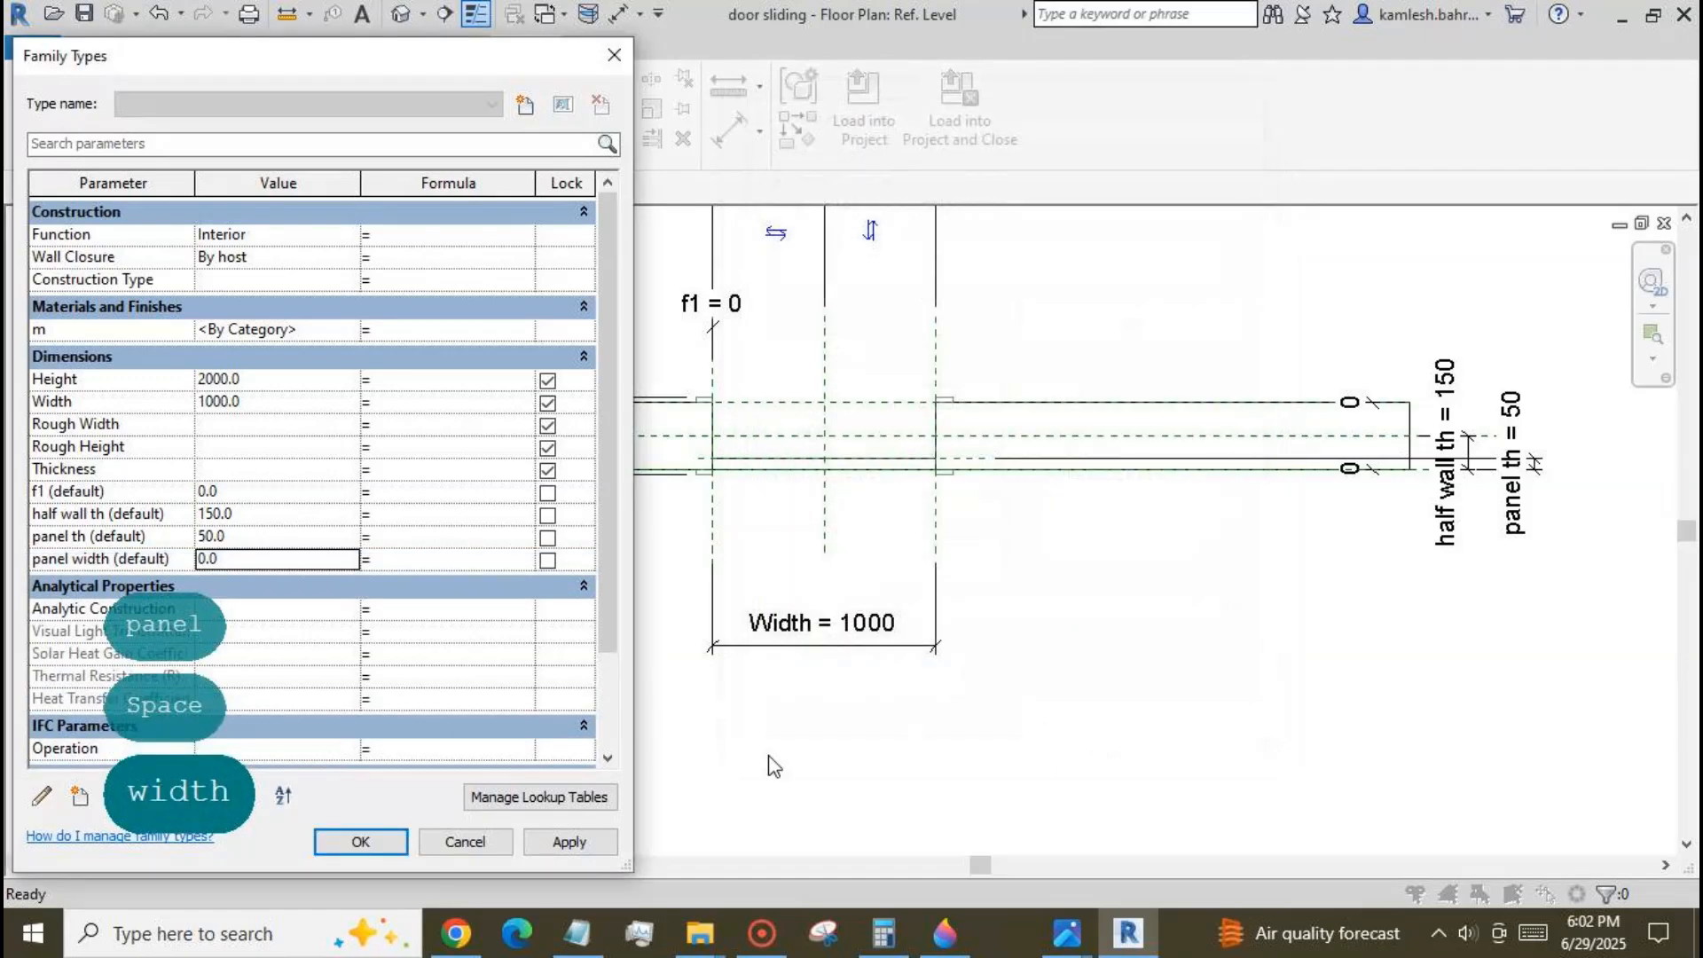
{"action": "left_click", "coordinate": [360, 841]}
Reassociate the door panel's Width with the panel width family parameter, accepting the warnings.
{"action": "left_click", "coordinate": [814, 470]}
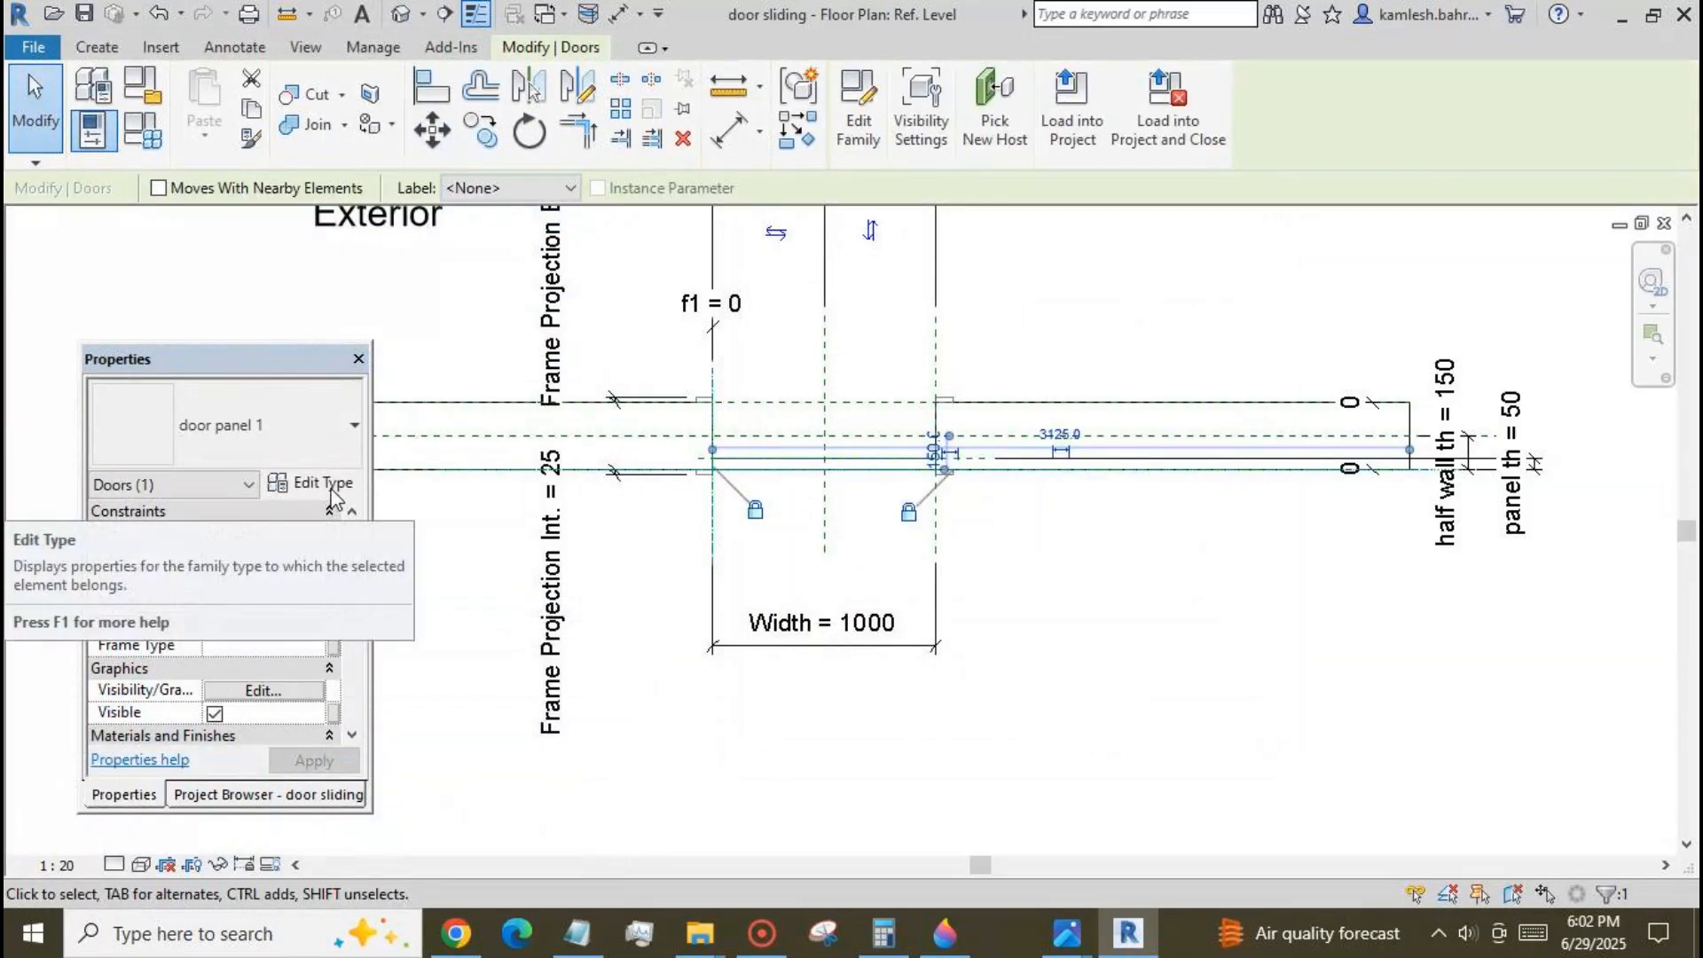
{"action": "left_click", "coordinate": [322, 483]}
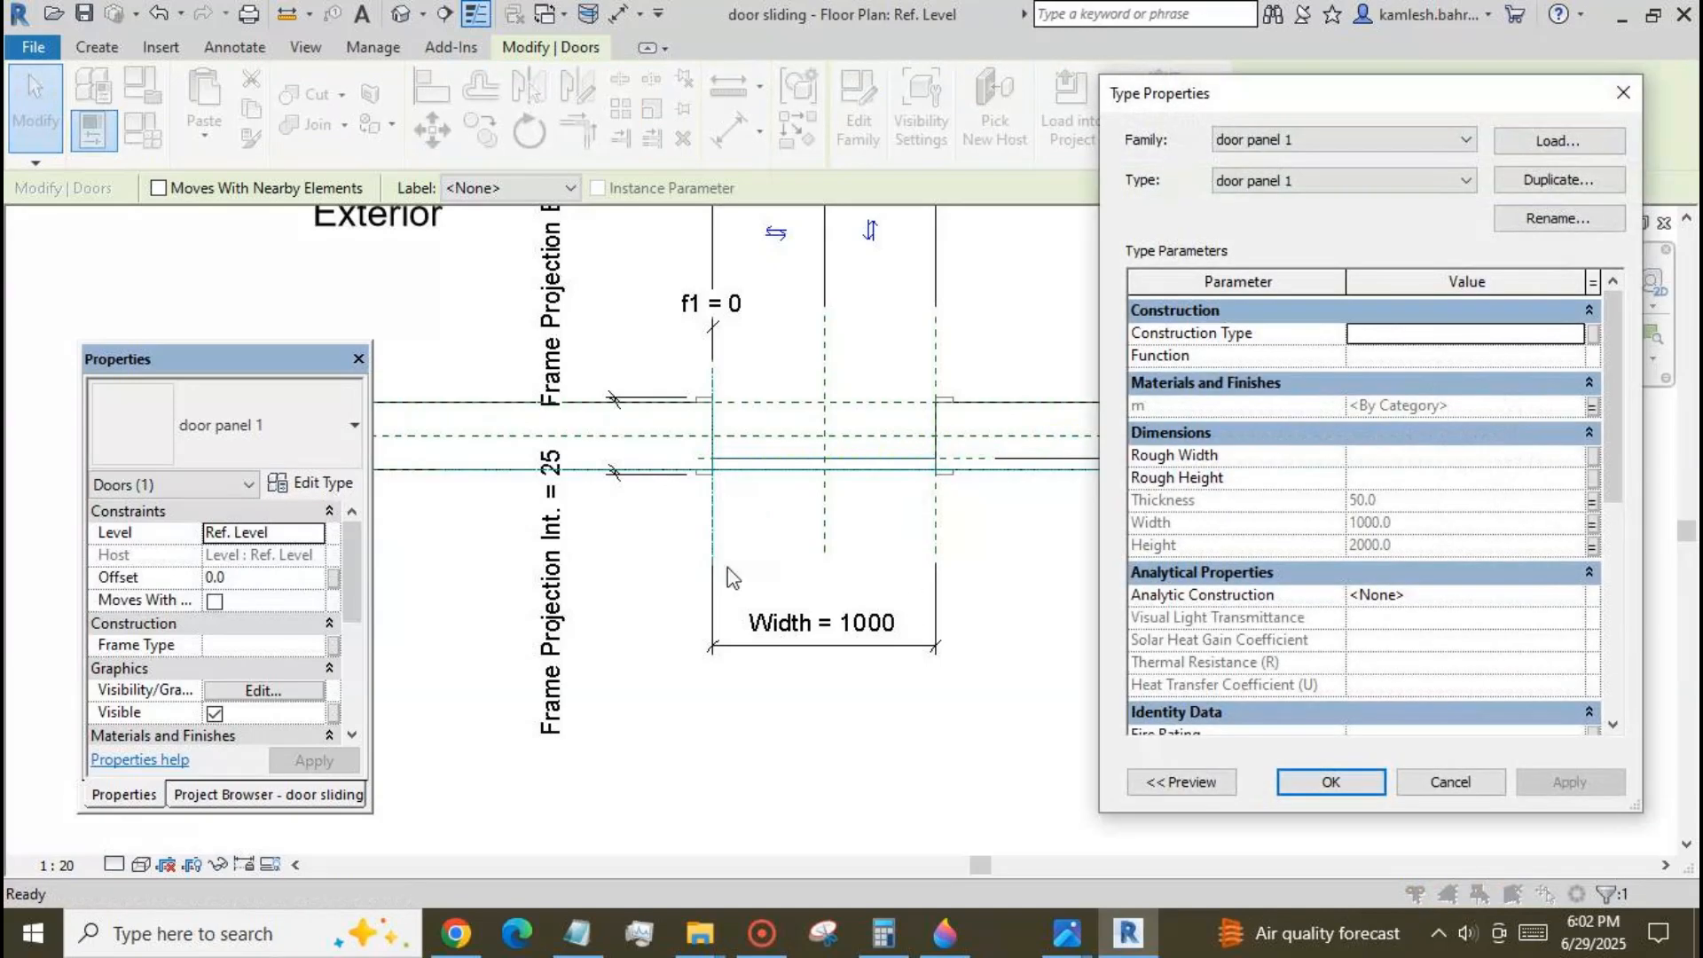
{"action": "left_click", "coordinate": [1593, 524]}
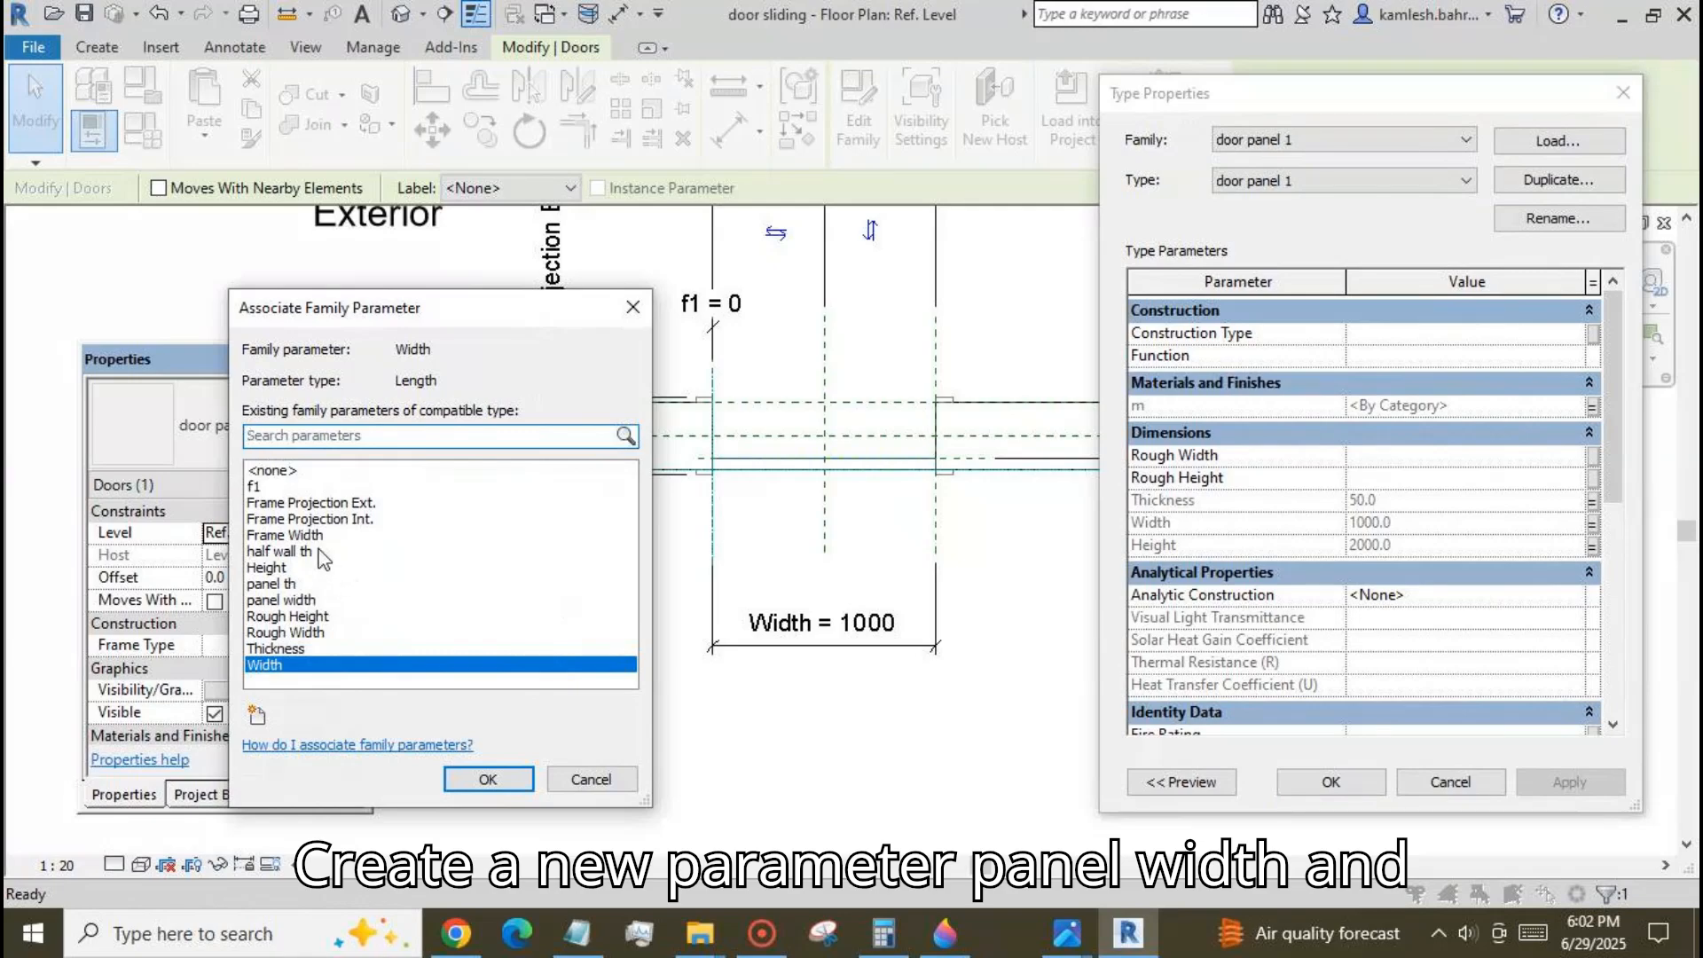
{"action": "left_click", "coordinate": [299, 602]}
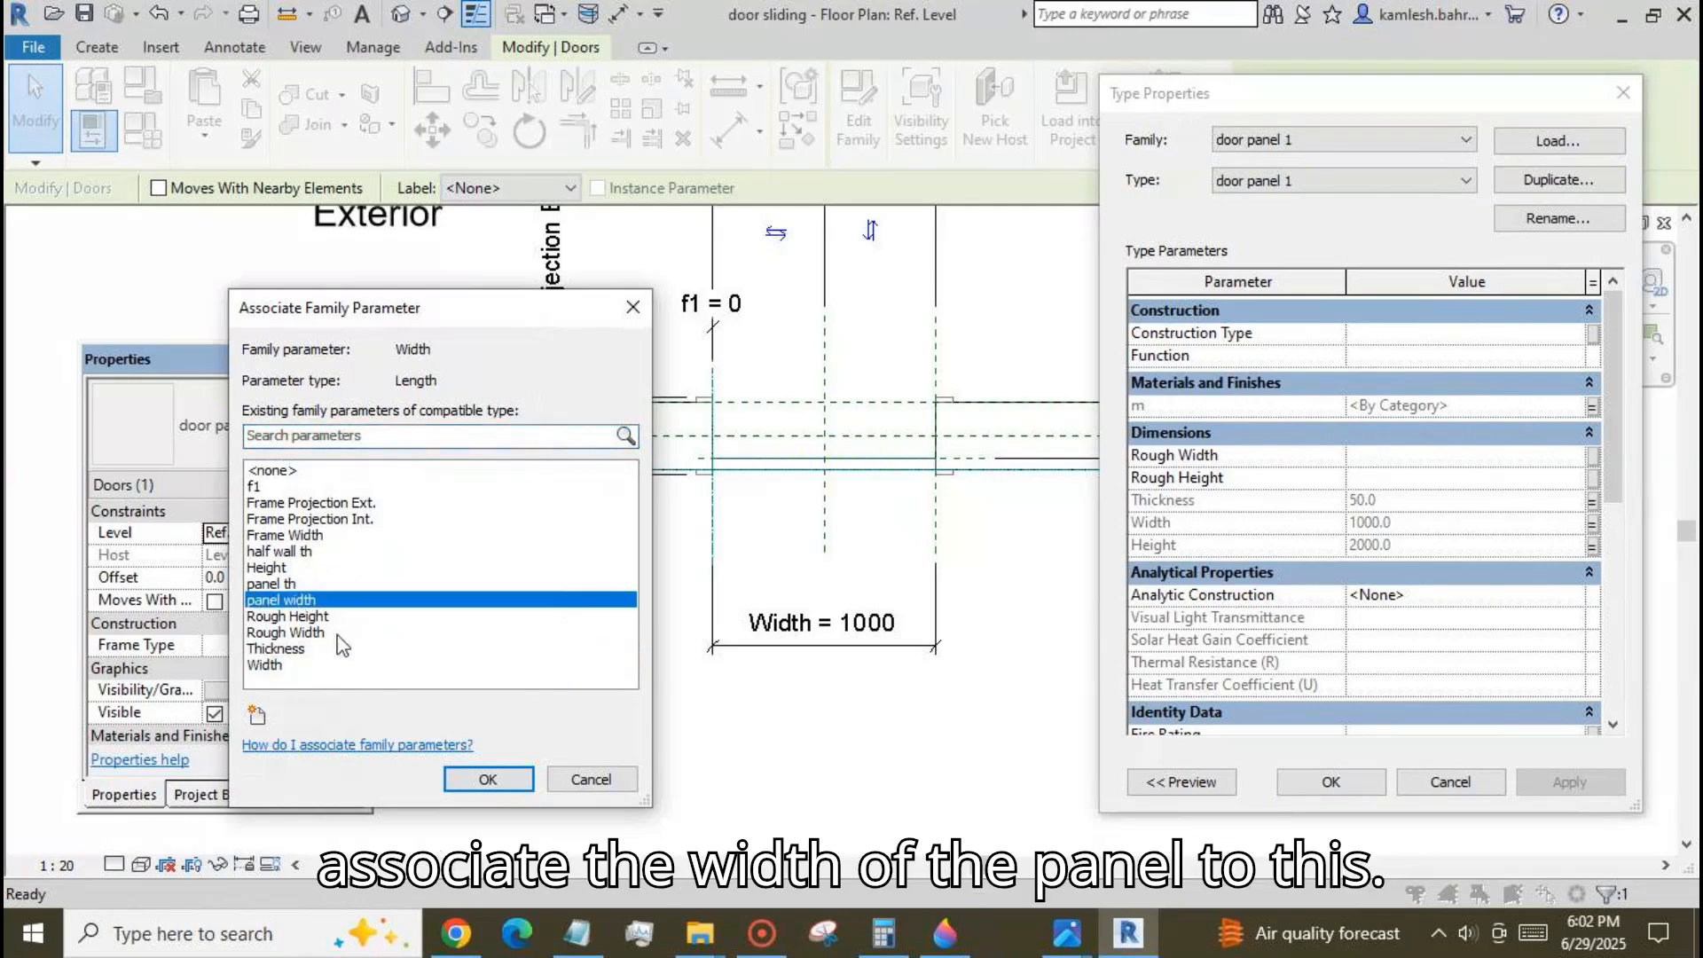
{"action": "left_click", "coordinate": [488, 779]}
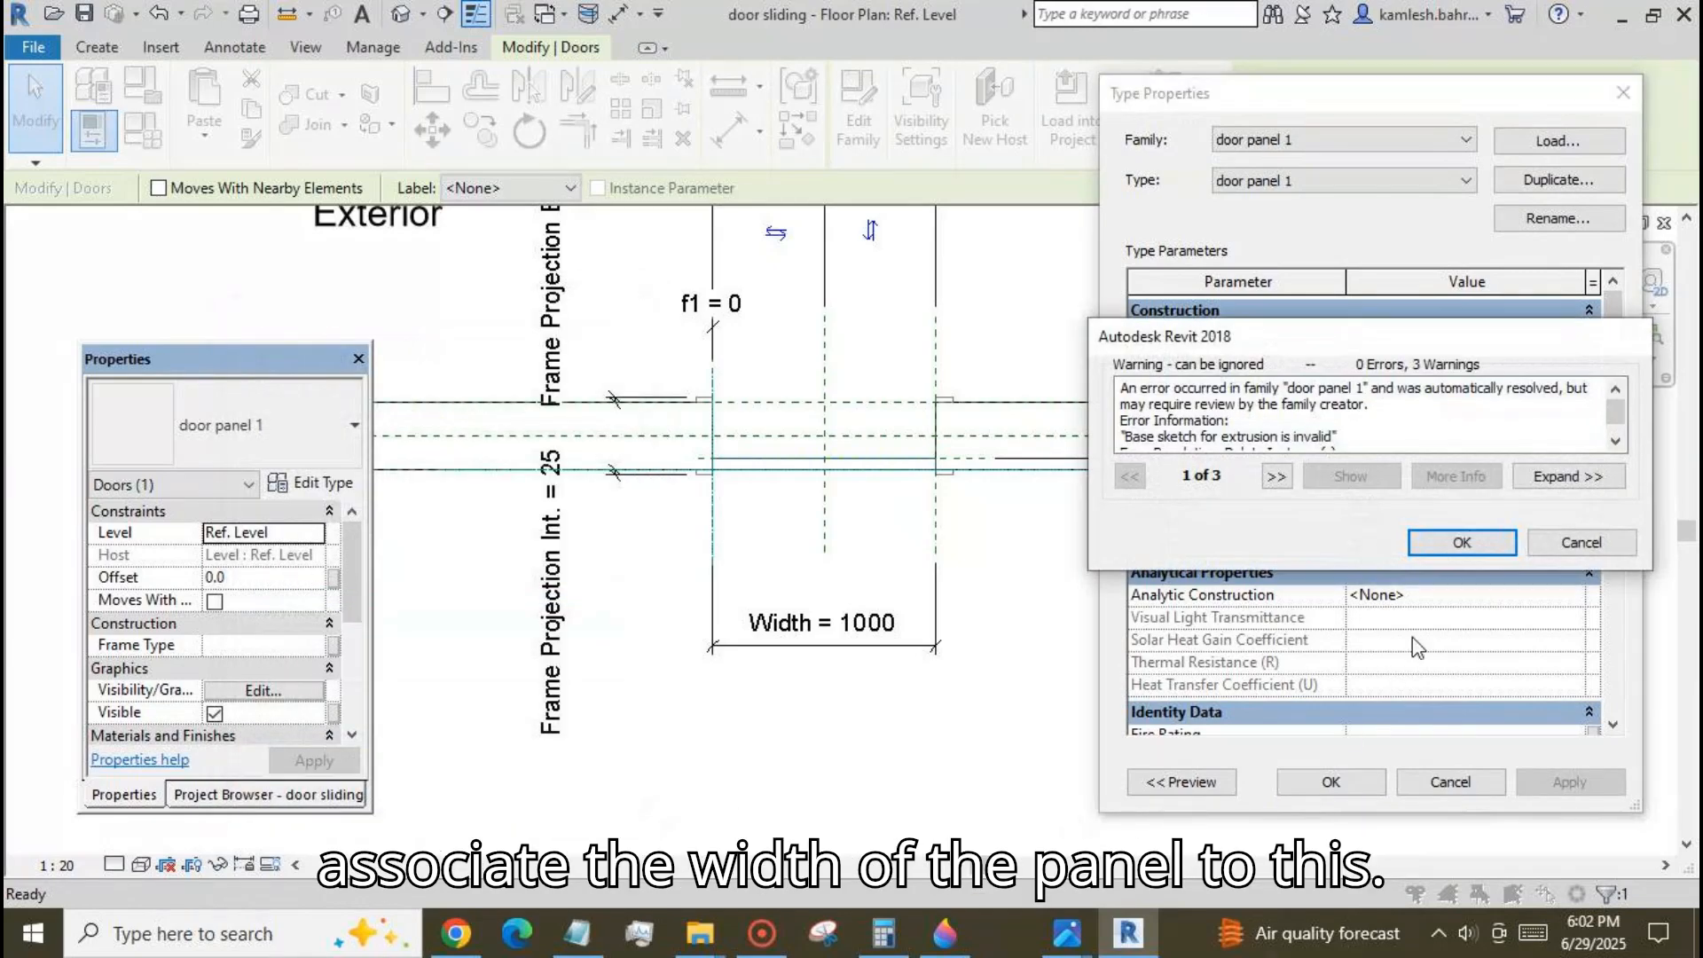
{"action": "left_click", "coordinate": [1462, 543]}
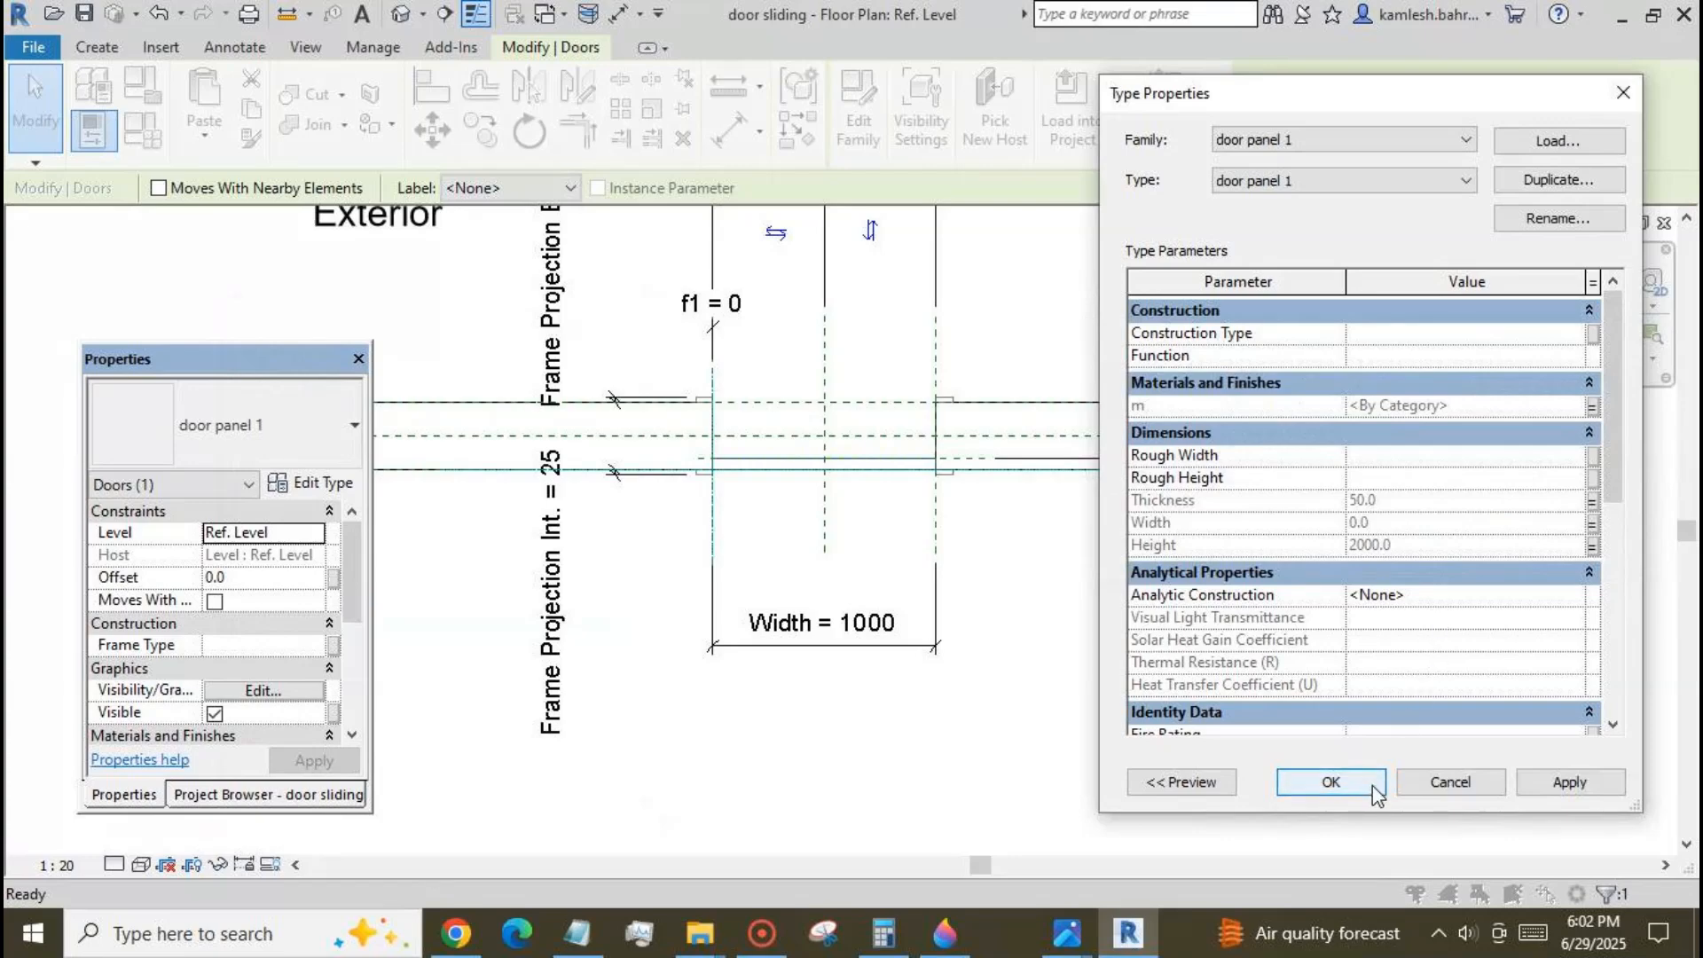
{"action": "left_click", "coordinate": [1331, 782]}
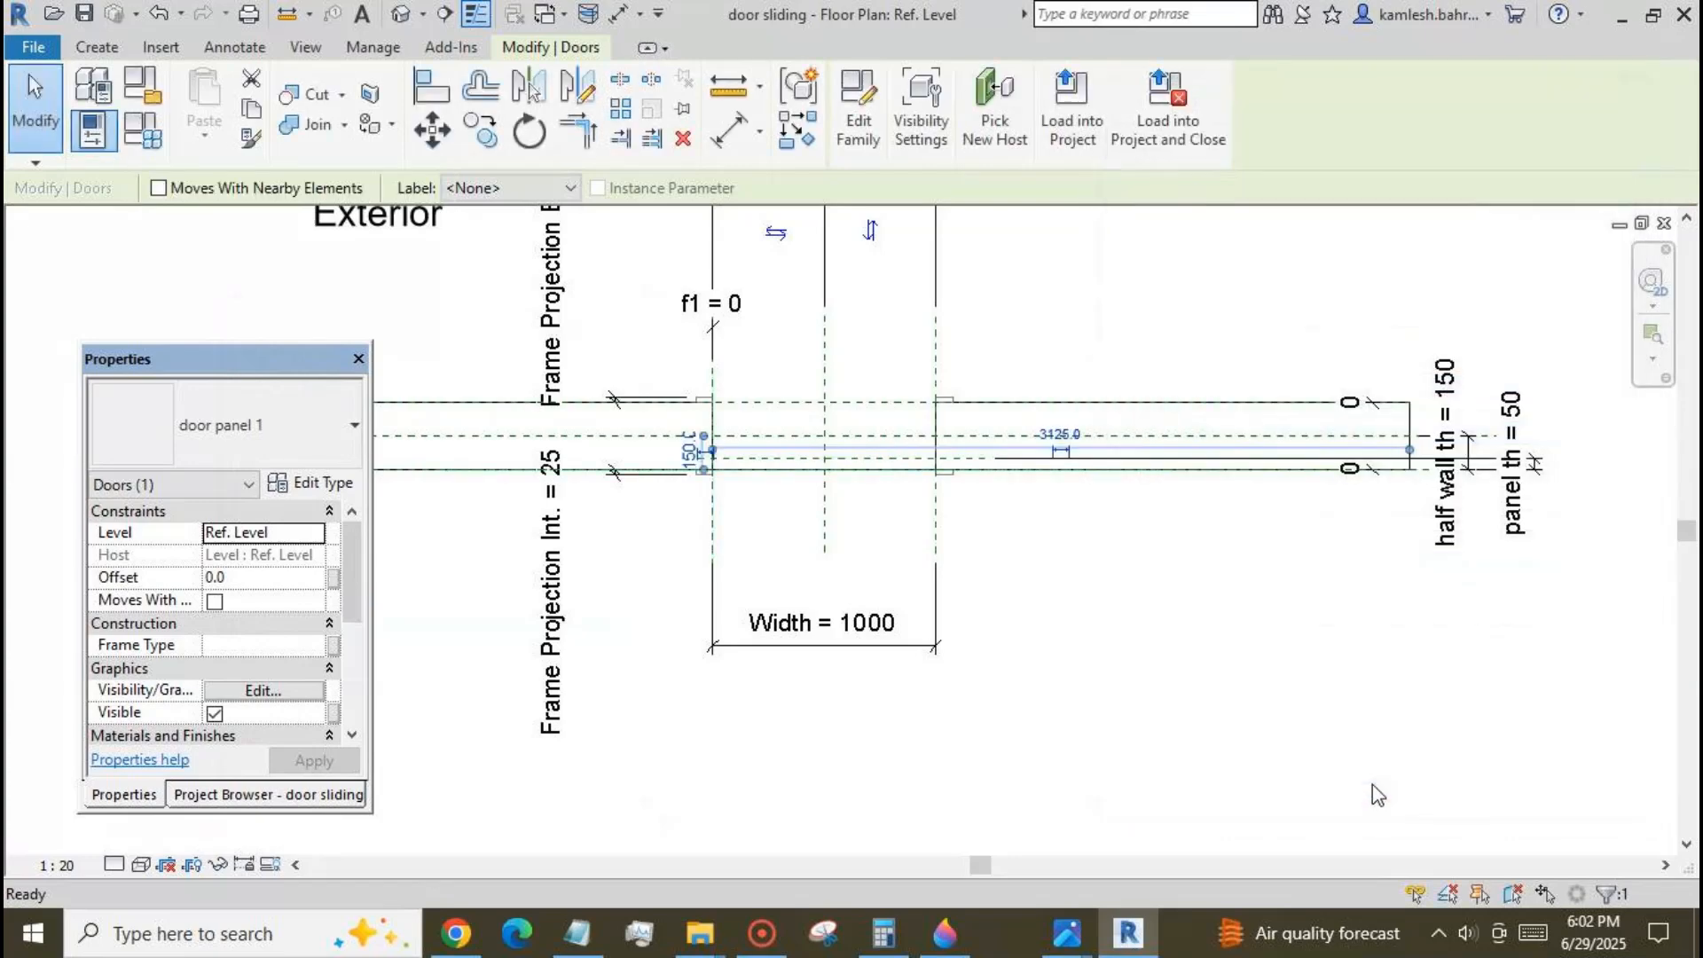
{"action": "left_click", "coordinate": [300, 266]}
Set the door family's overall Width to 2000.
{"action": "left_click", "coordinate": [142, 131]}
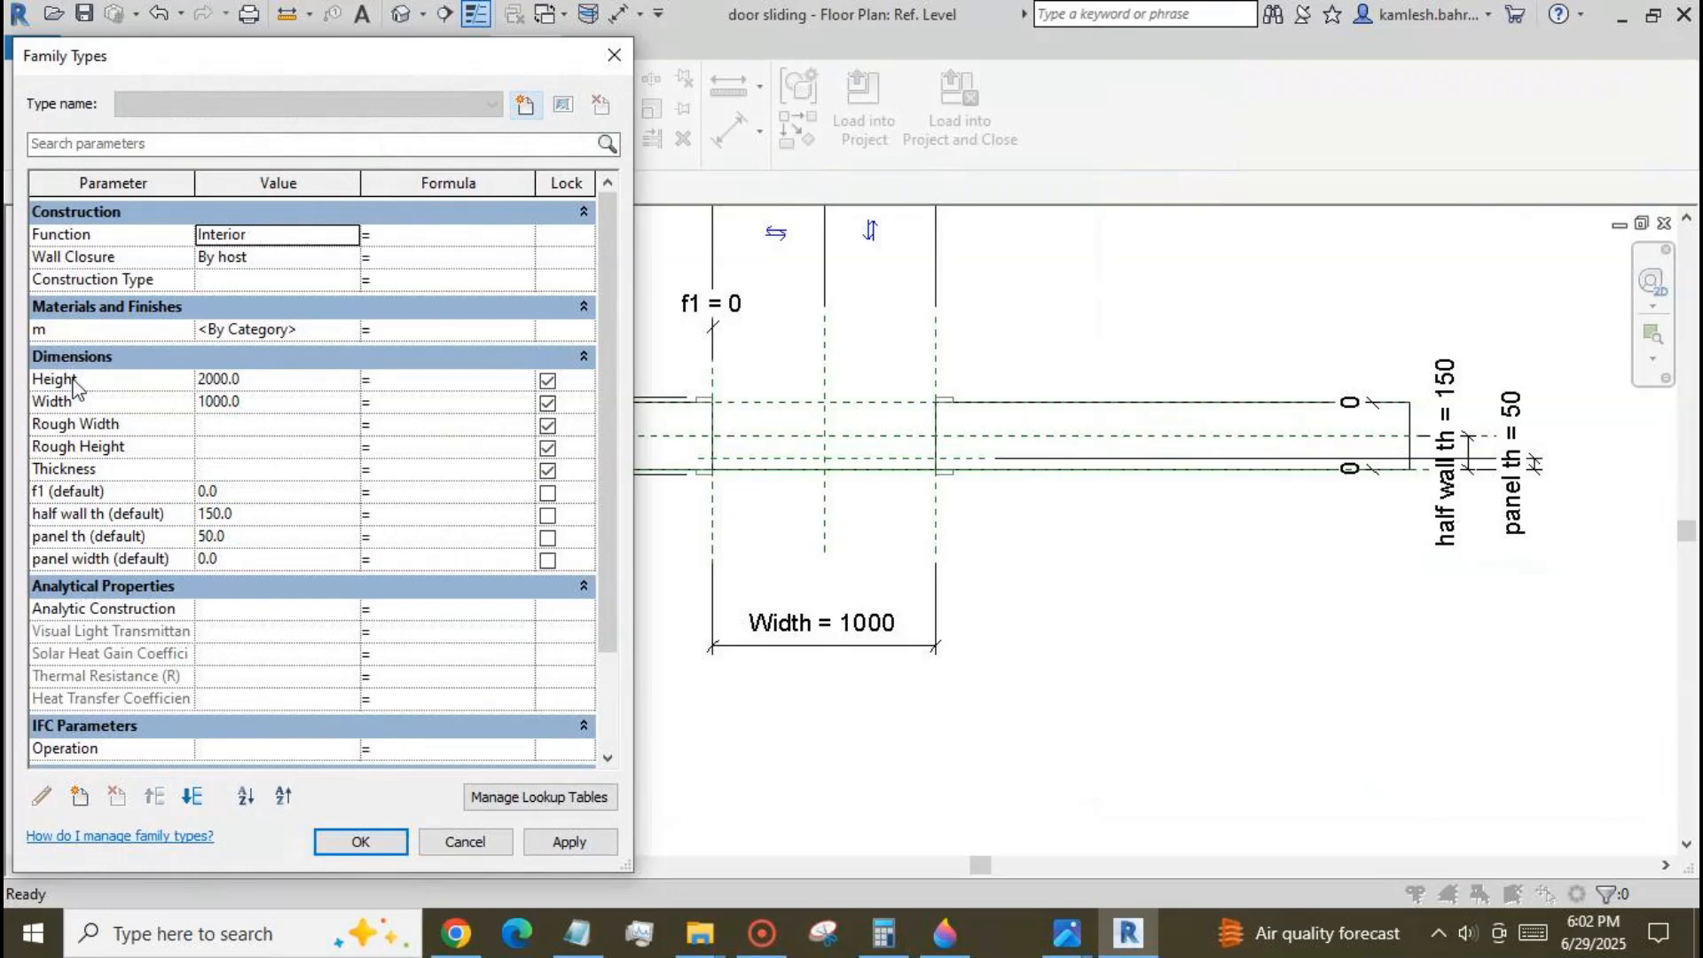
{"action": "left_click", "coordinate": [273, 403]}
{"action": "type", "text": "2000"}
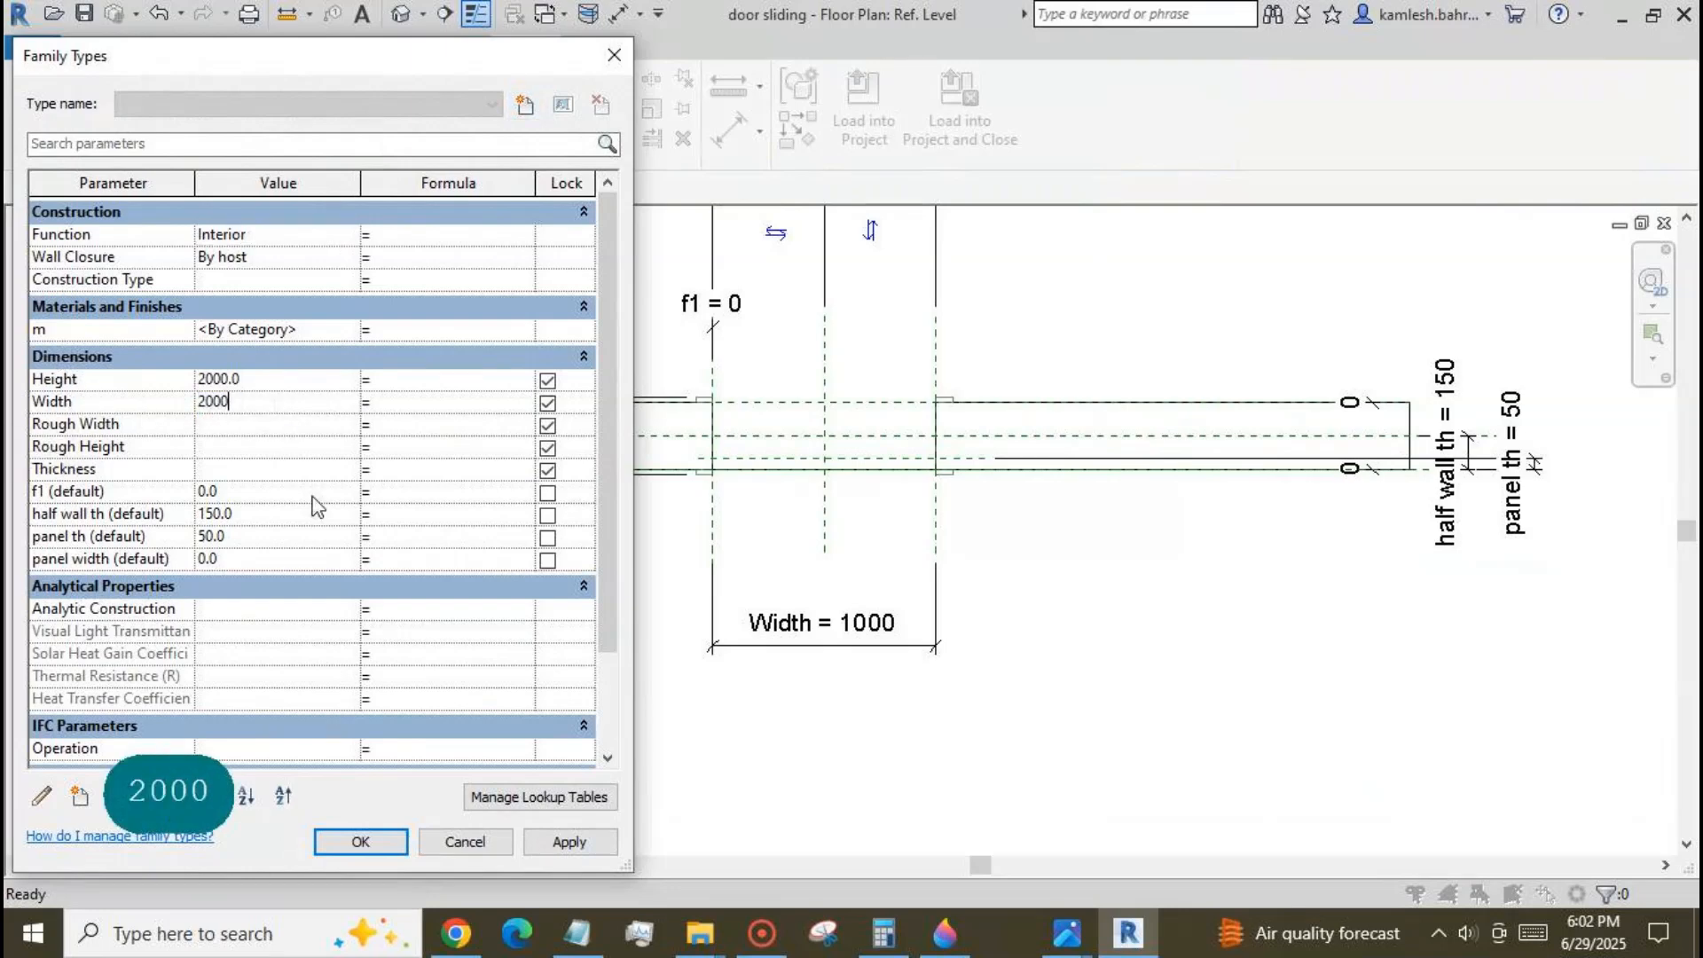
{"action": "left_click", "coordinate": [564, 843]}
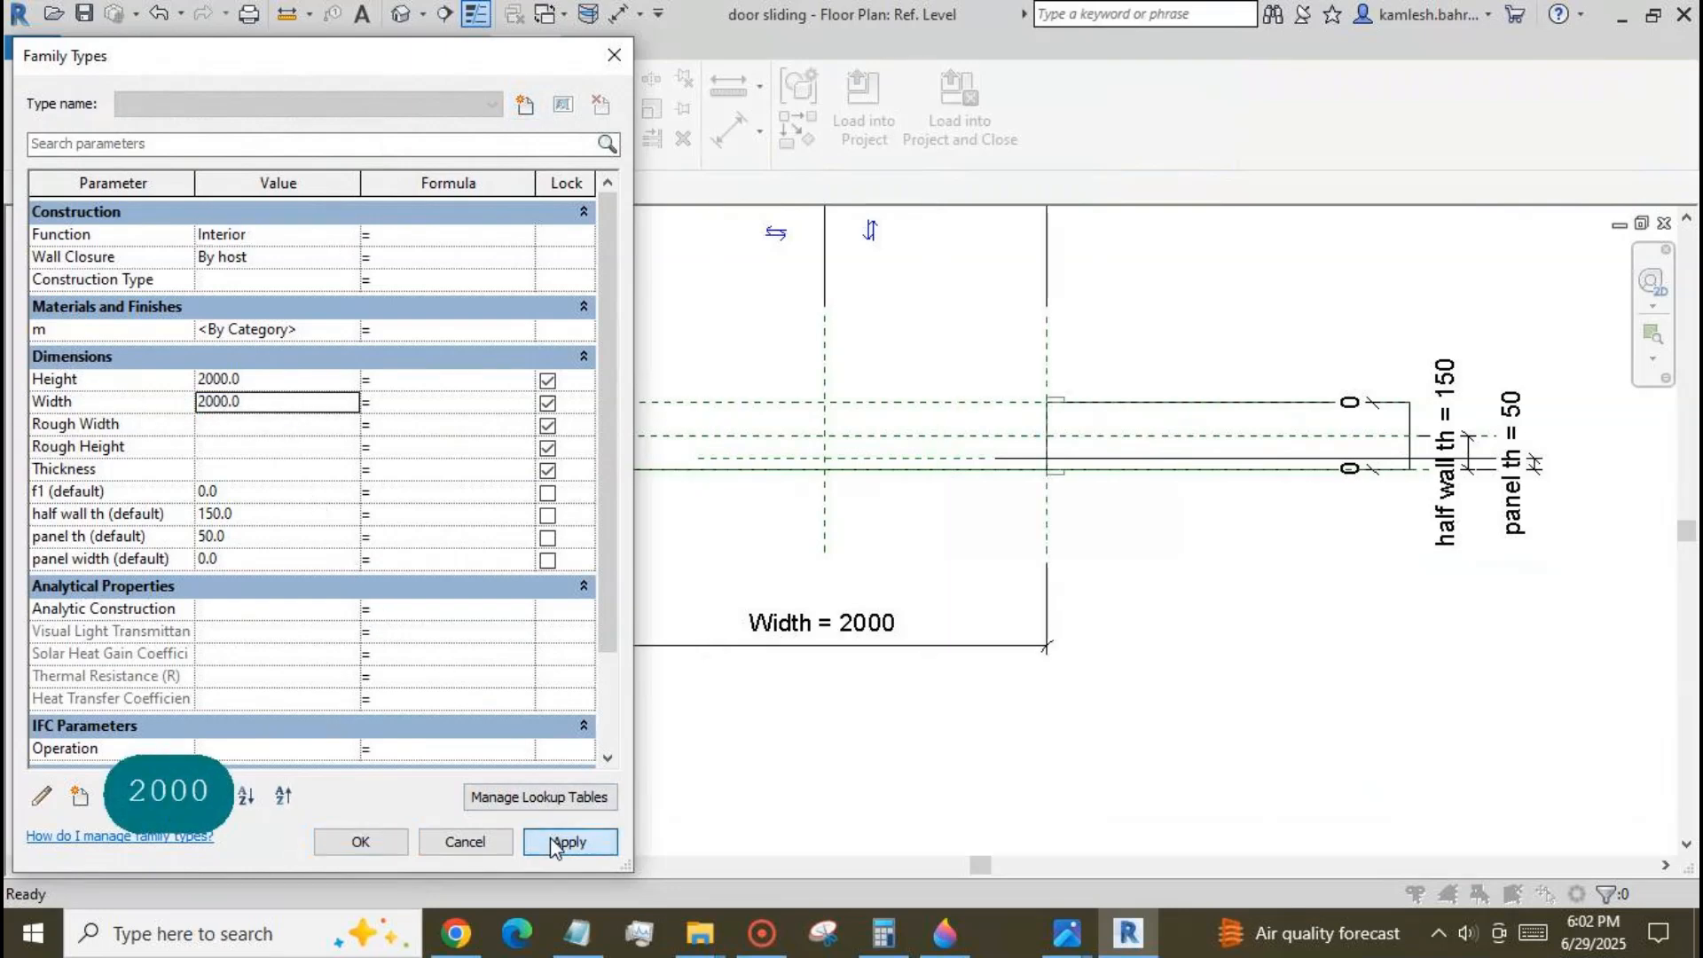
{"action": "left_click", "coordinate": [395, 845]}
Set the panel width parameter to 1000 and apply it to the family.
{"action": "scroll", "coordinate": [1215, 600], "scroll_direction": "down", "scroll_amount": 2}
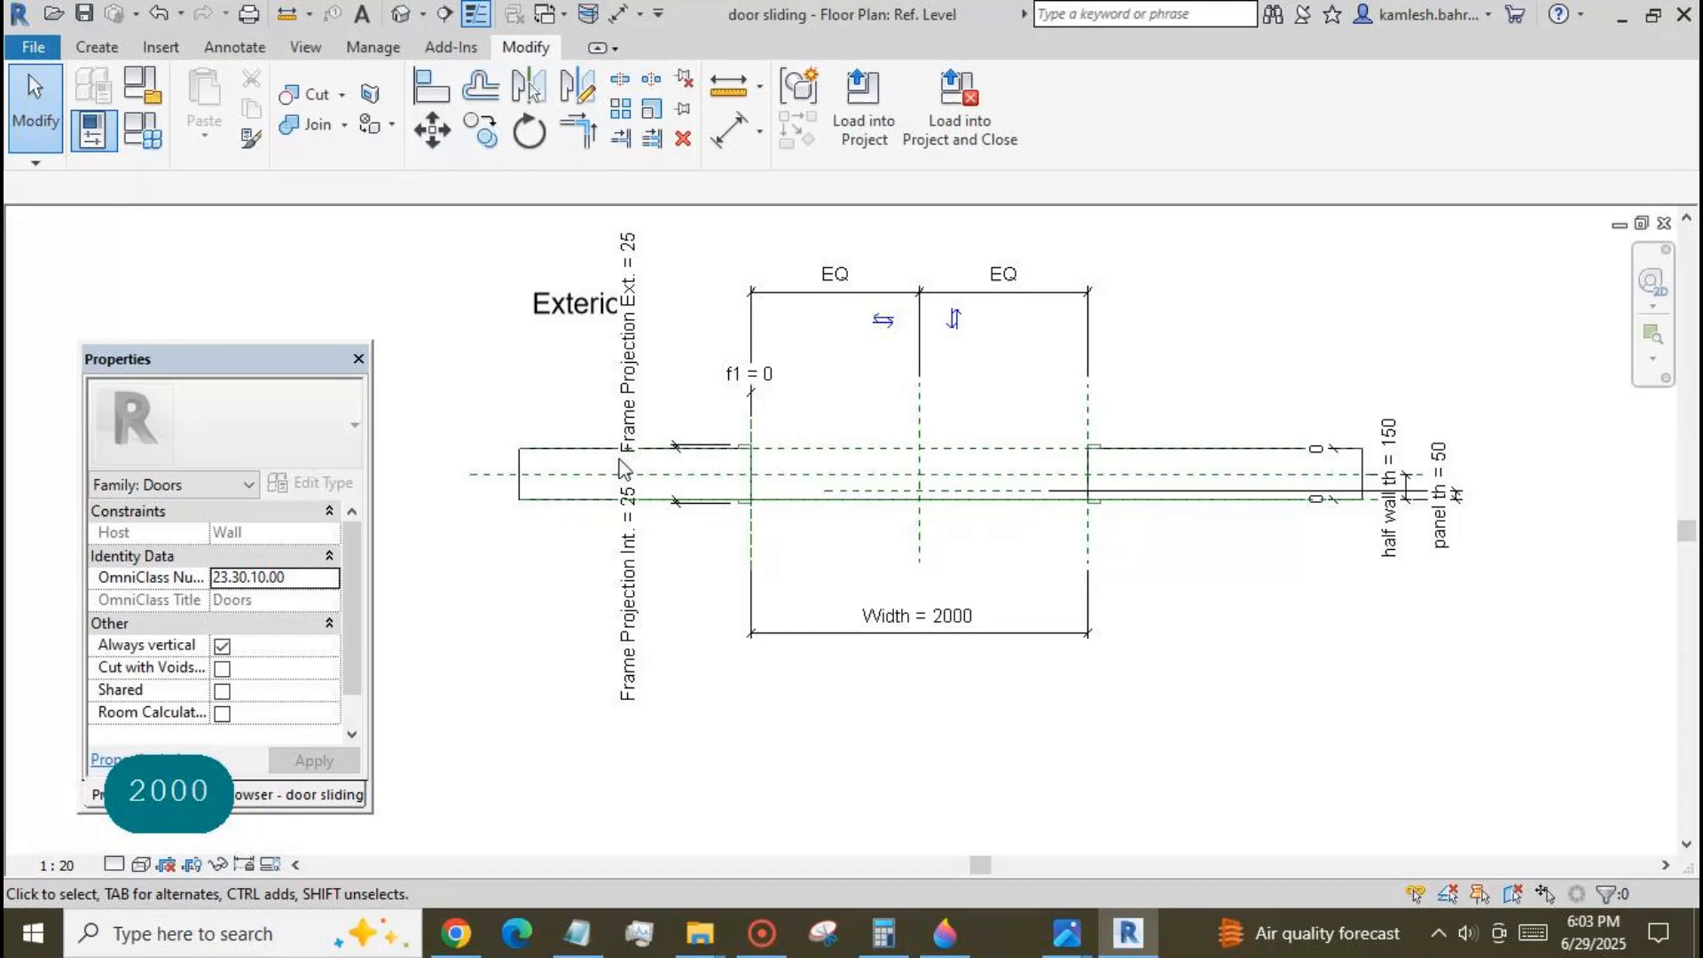
{"action": "left_click", "coordinate": [142, 130]}
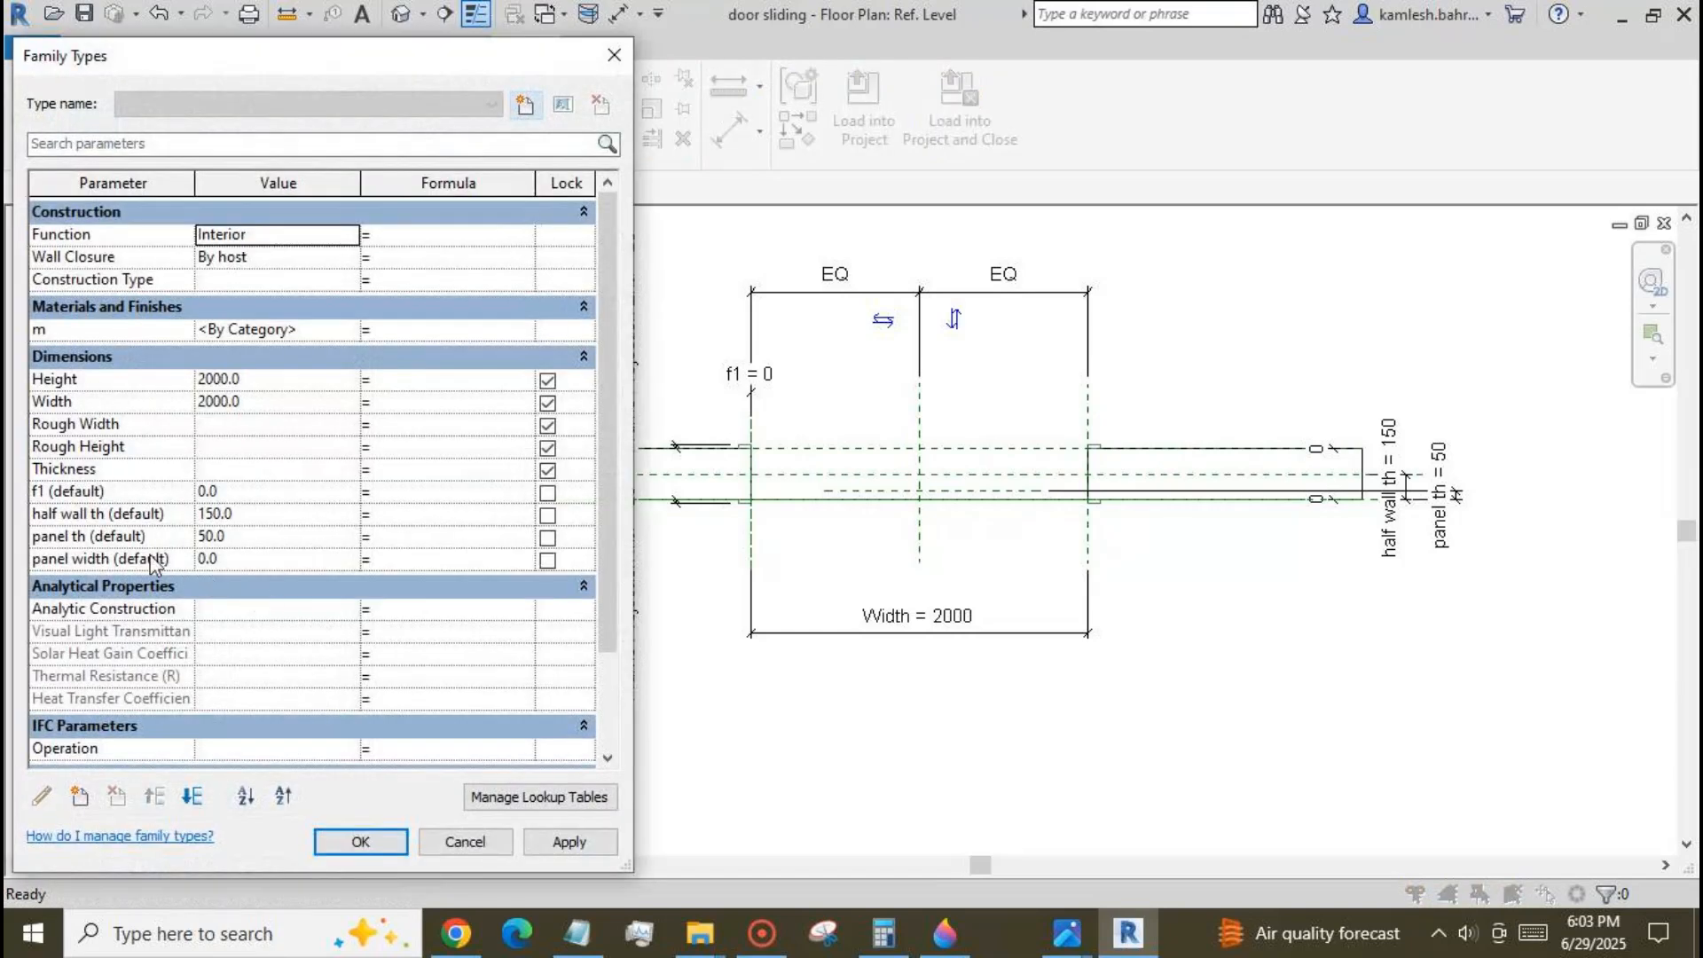
{"action": "left_click", "coordinate": [217, 561]}
{"action": "type", "text": "1000"}
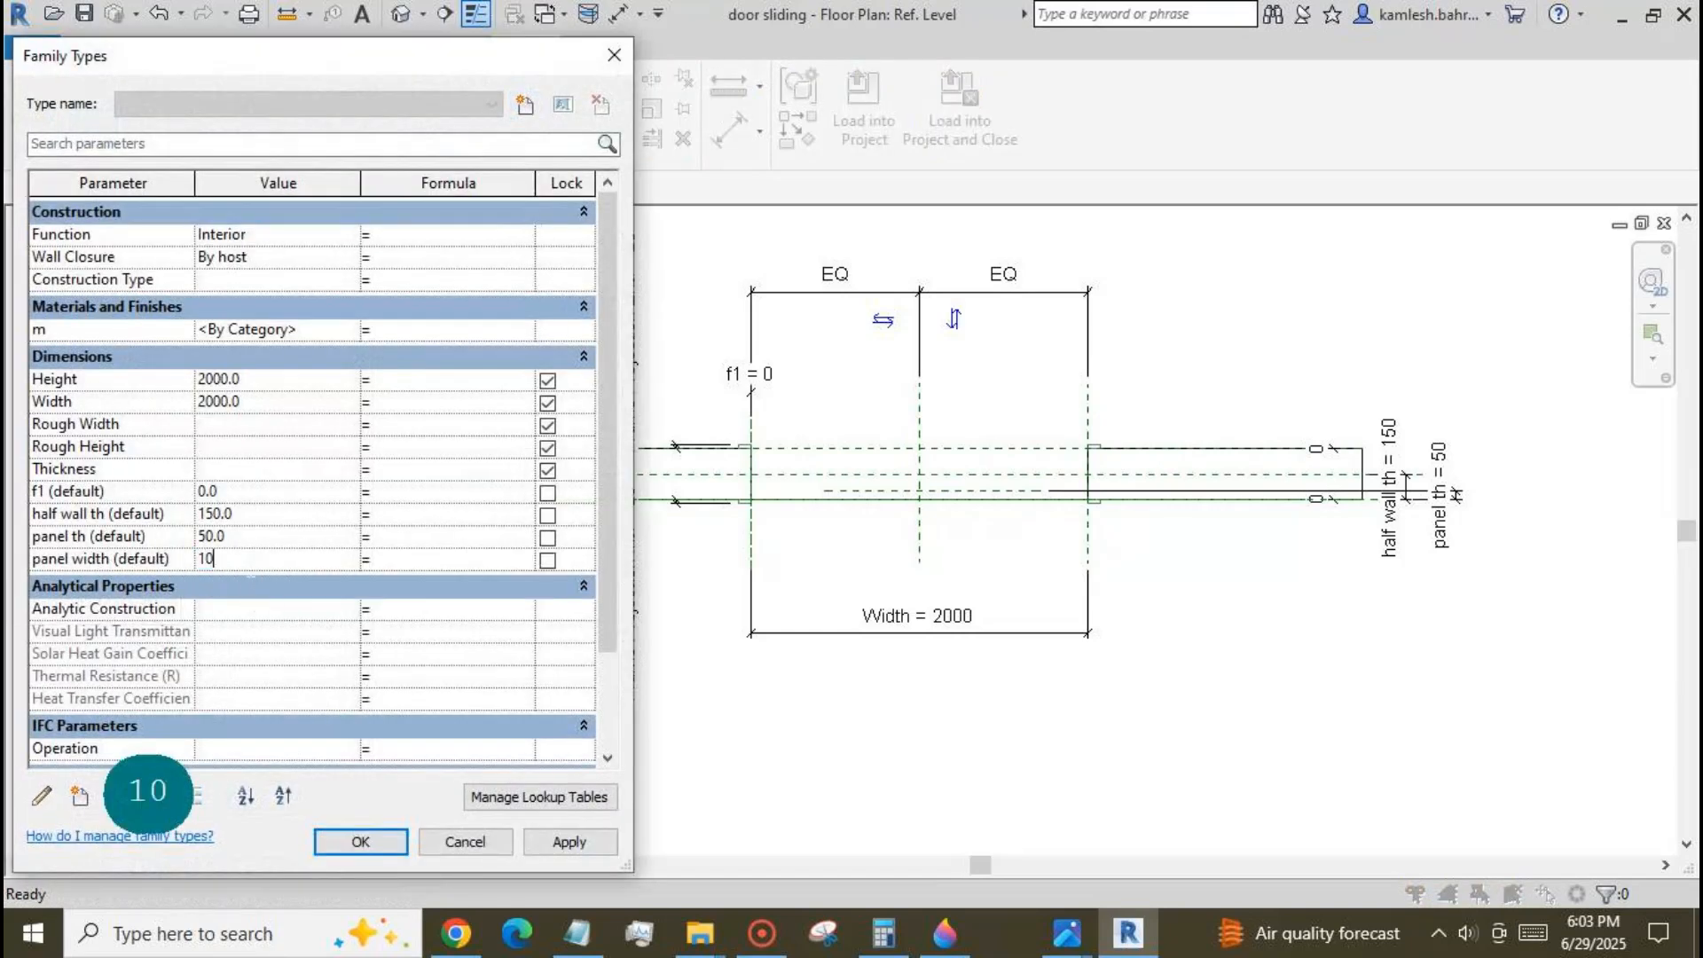
{"action": "left_click", "coordinate": [559, 843]}
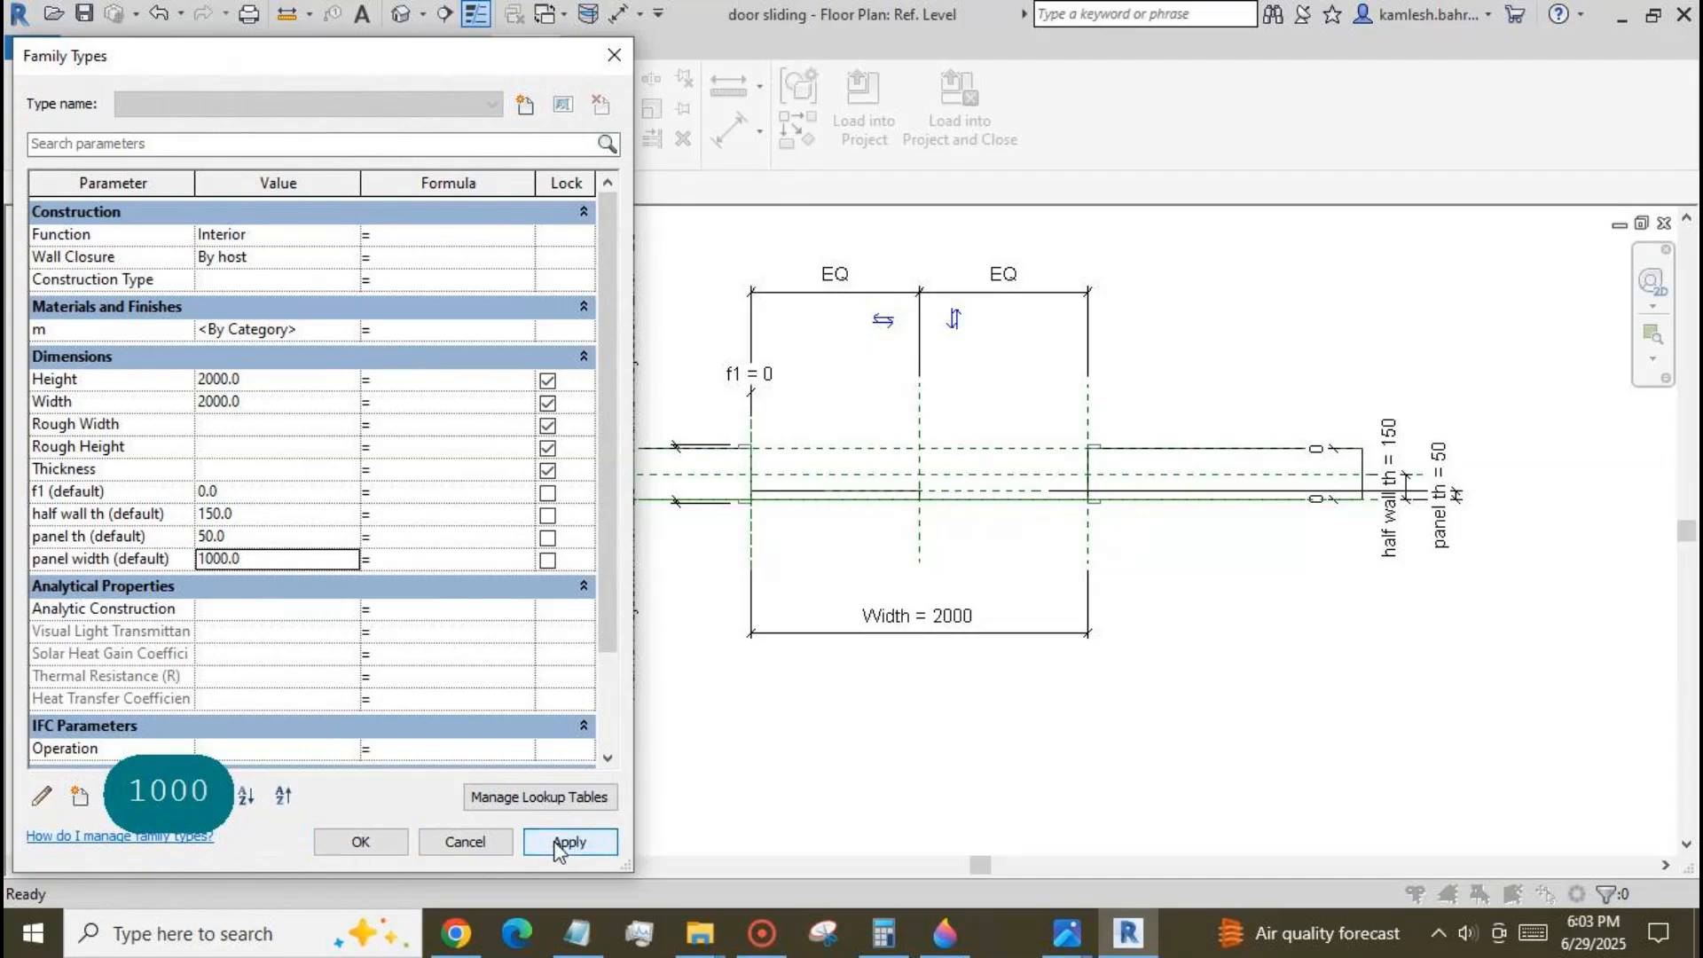
{"action": "left_click", "coordinate": [360, 841]}
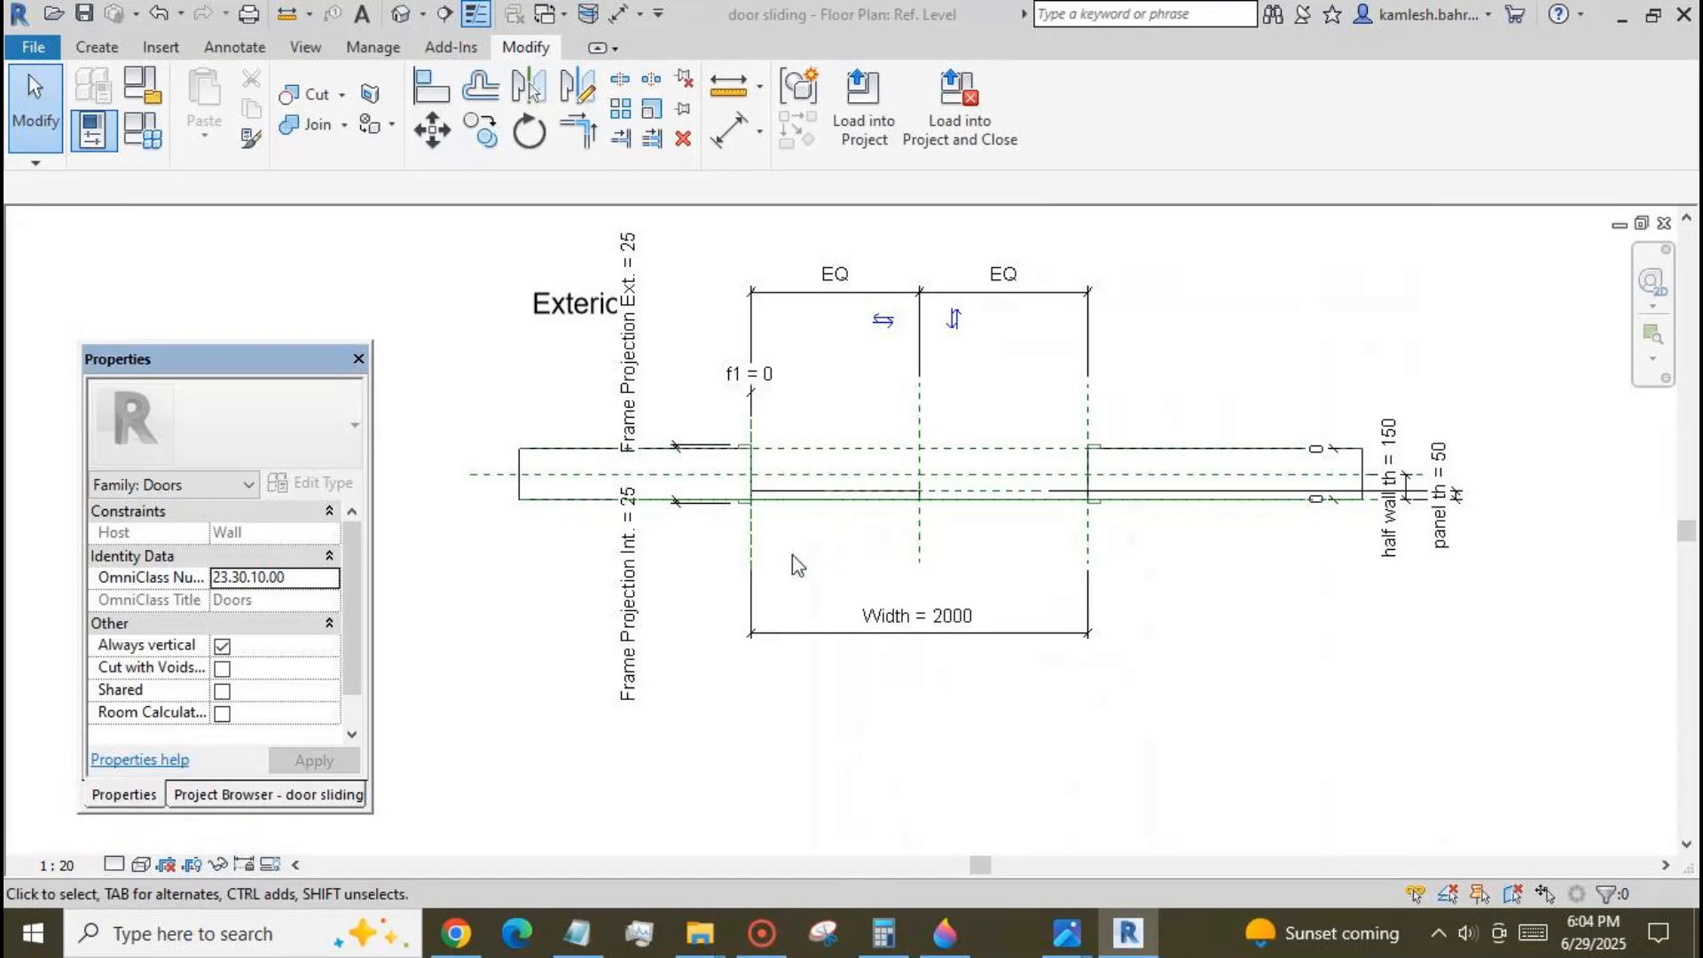
Create an instance family parameter named num of type Integer, grouped under Set.
{"action": "scroll", "coordinate": [869, 593], "scroll_direction": "up", "scroll_amount": 2}
{"action": "left_click", "coordinate": [142, 131]}
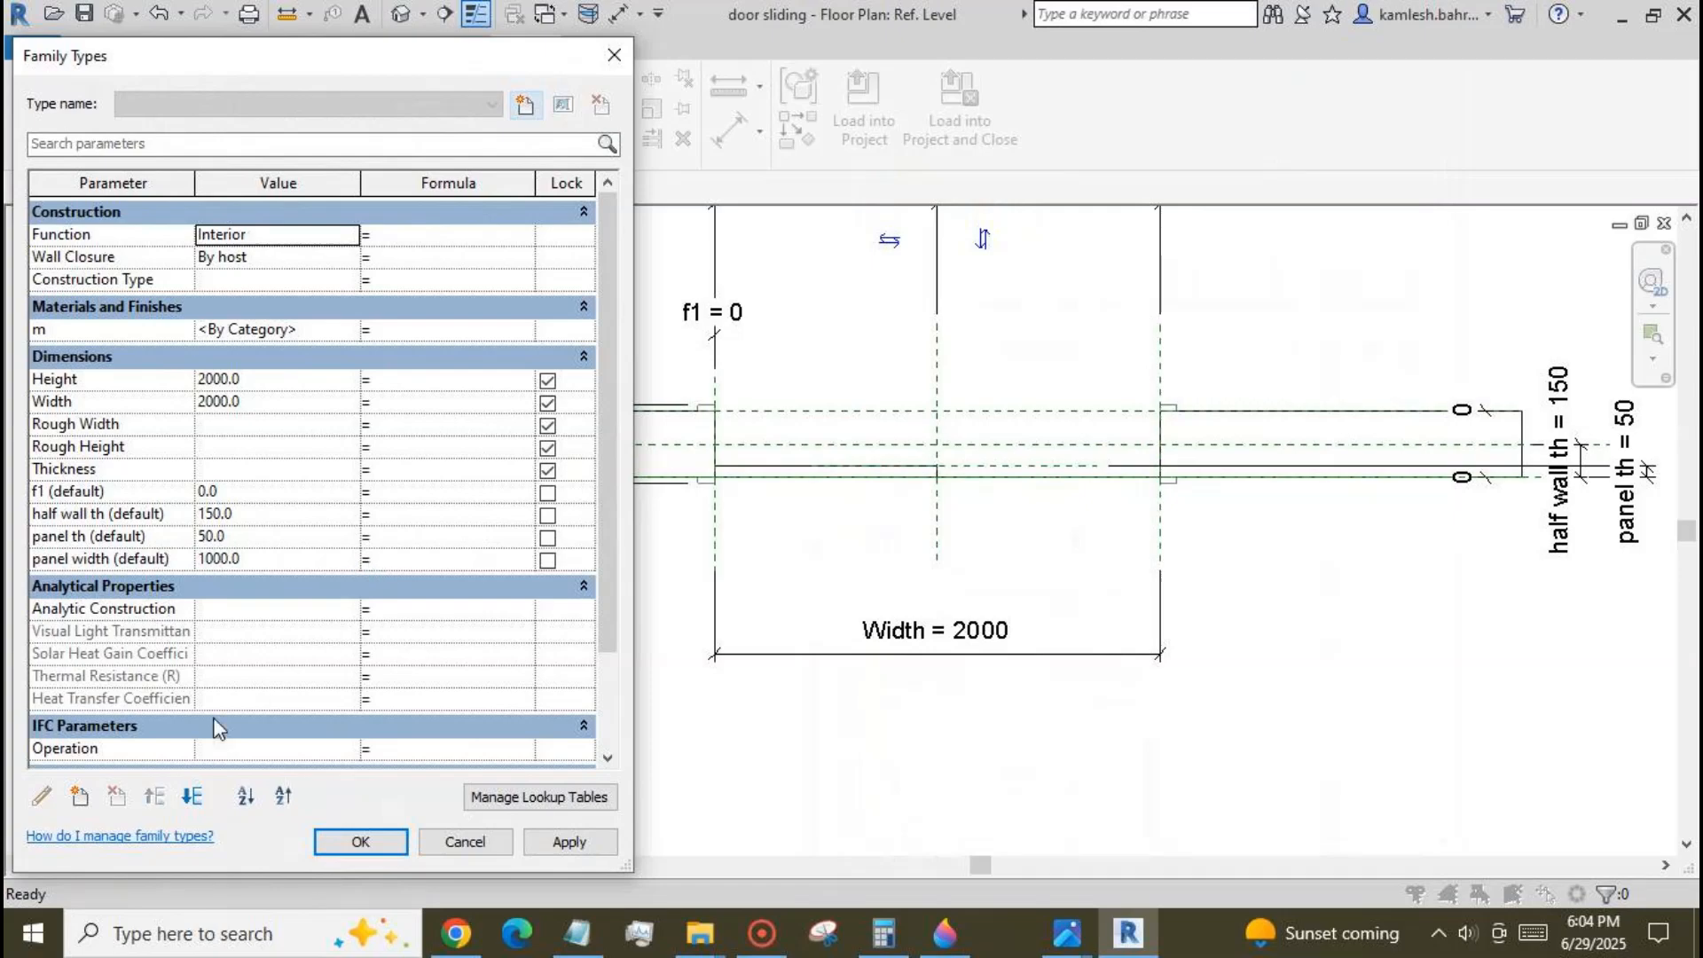
{"action": "left_click", "coordinate": [79, 798]}
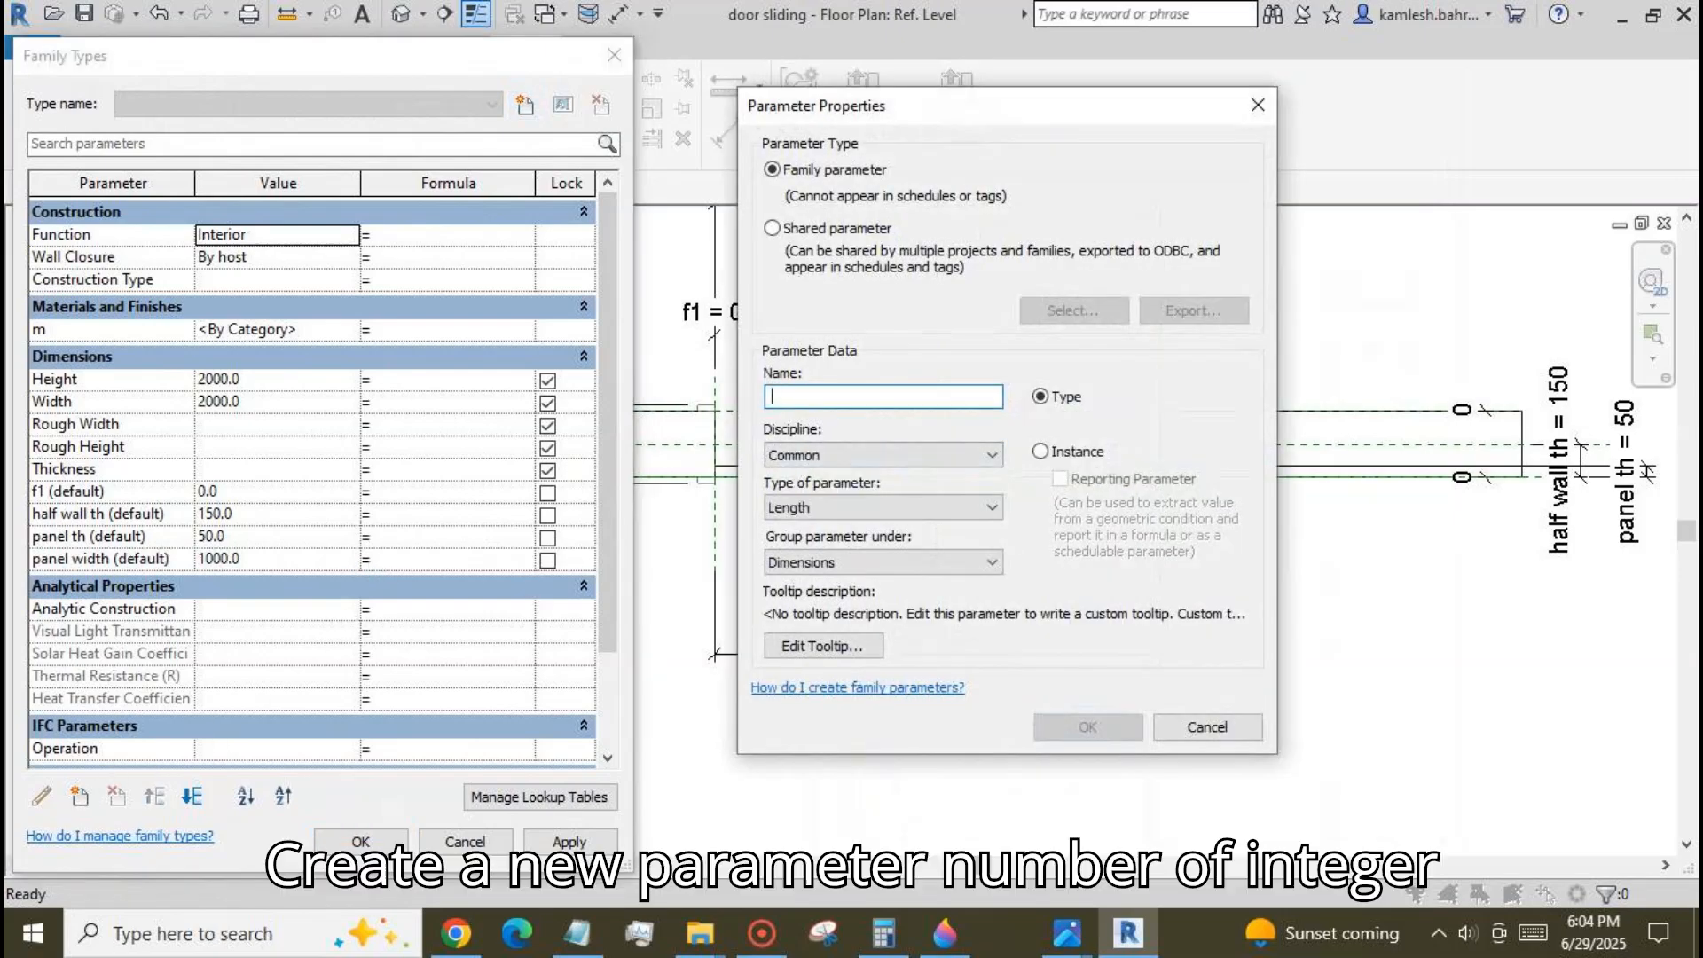
{"action": "type", "text": "n"}
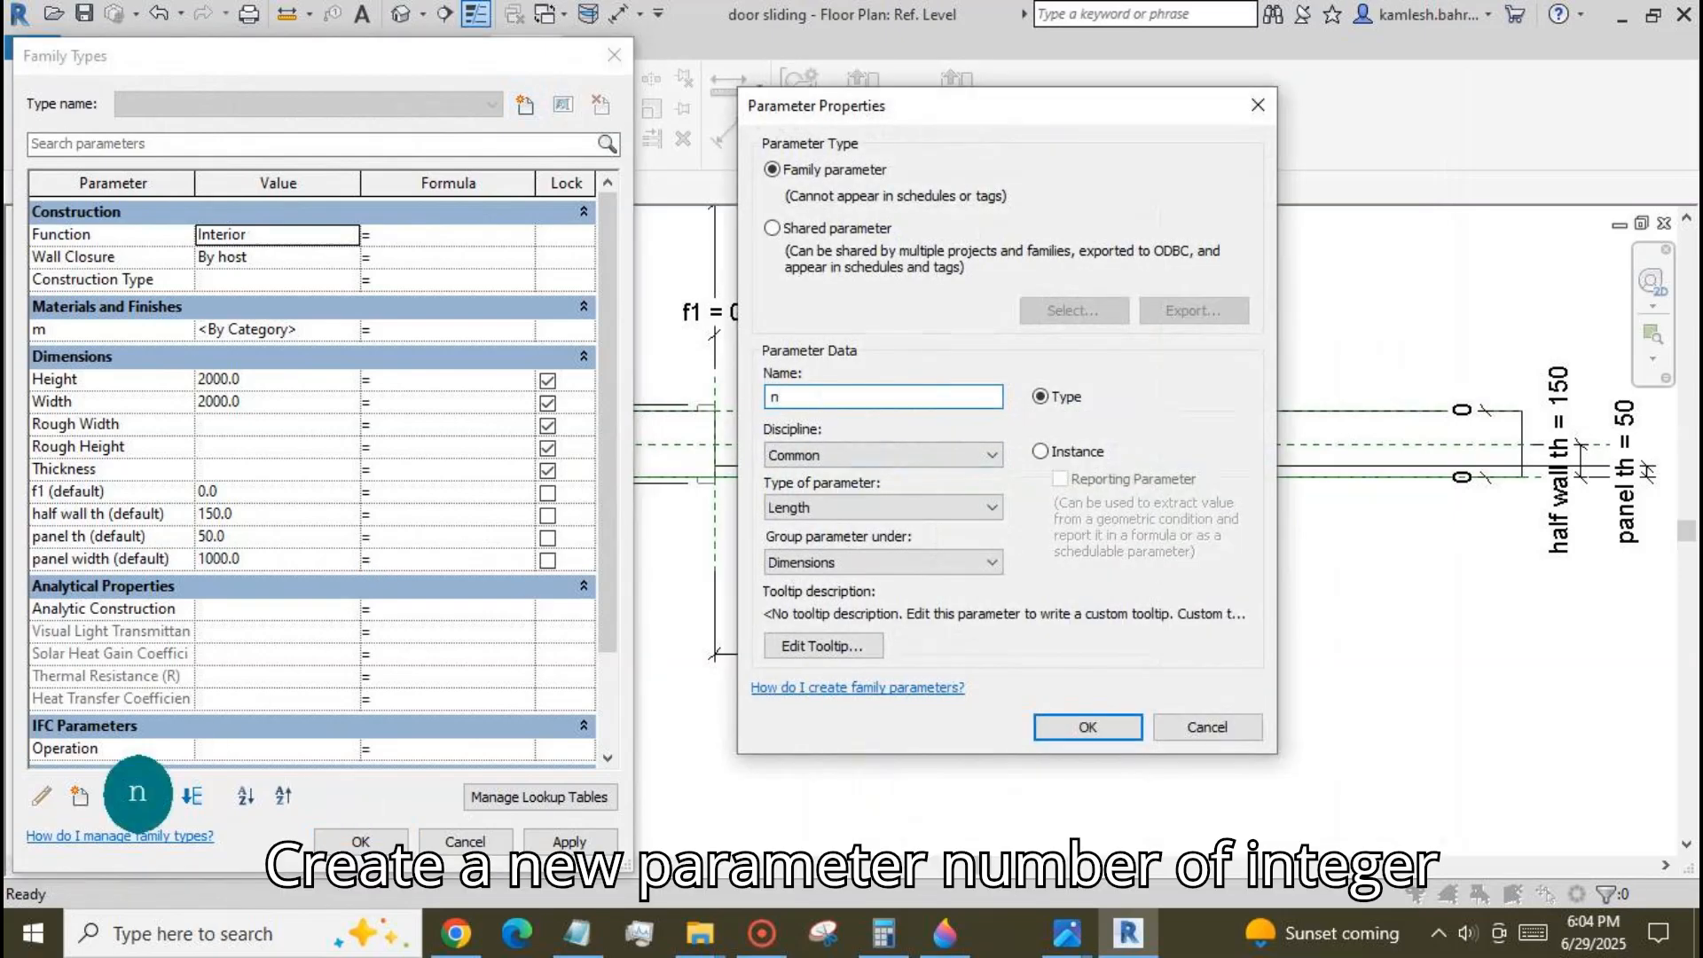
{"action": "type", "text": "um"}
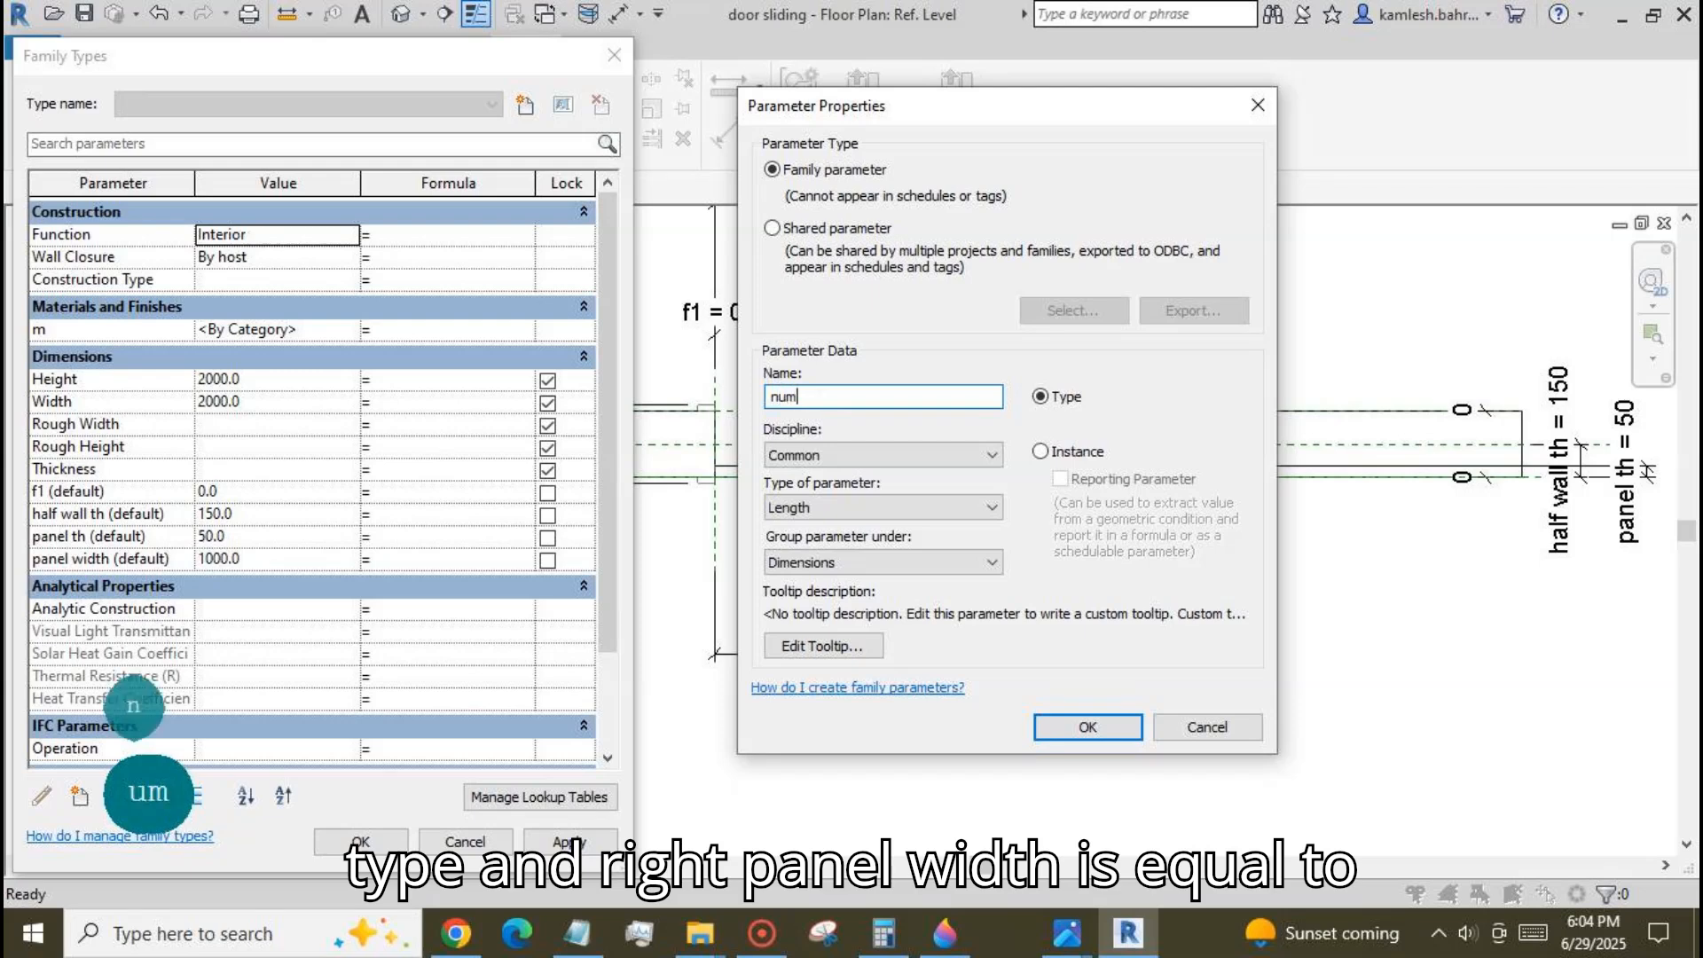
{"action": "left_click", "coordinate": [1040, 452]}
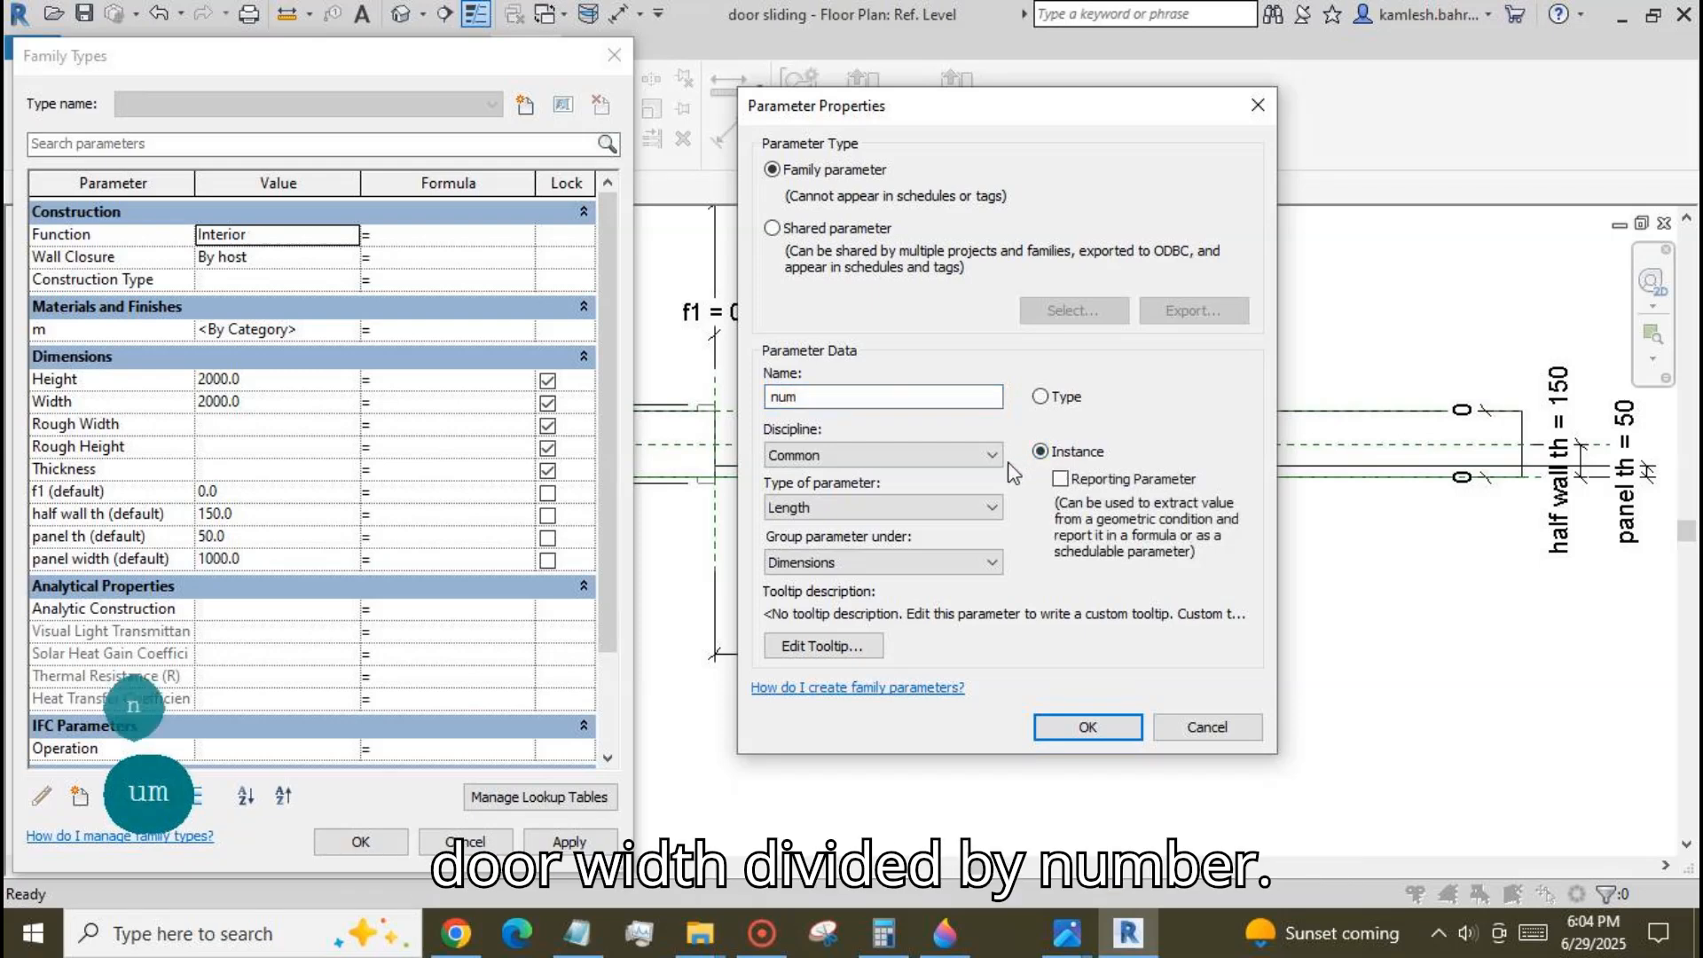
{"action": "left_click", "coordinate": [991, 508]}
{"action": "left_click", "coordinate": [956, 550]}
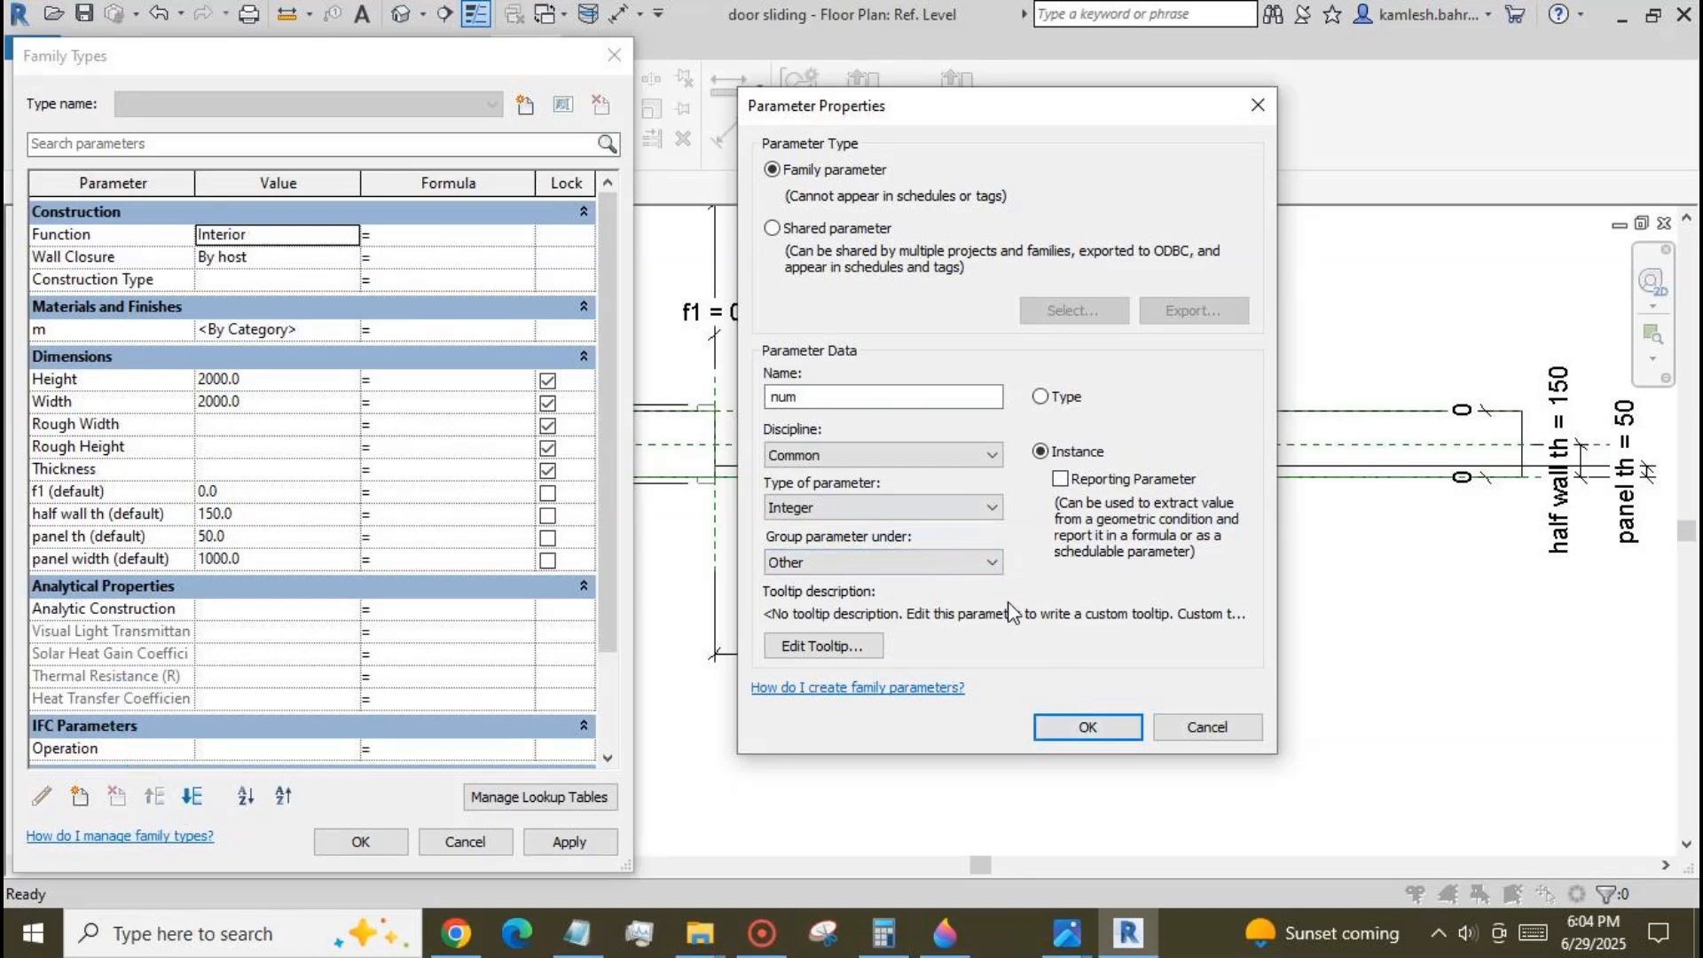
{"action": "left_click", "coordinate": [992, 561]}
{"action": "left_click", "coordinate": [803, 437]}
{"action": "left_click", "coordinate": [1084, 729]}
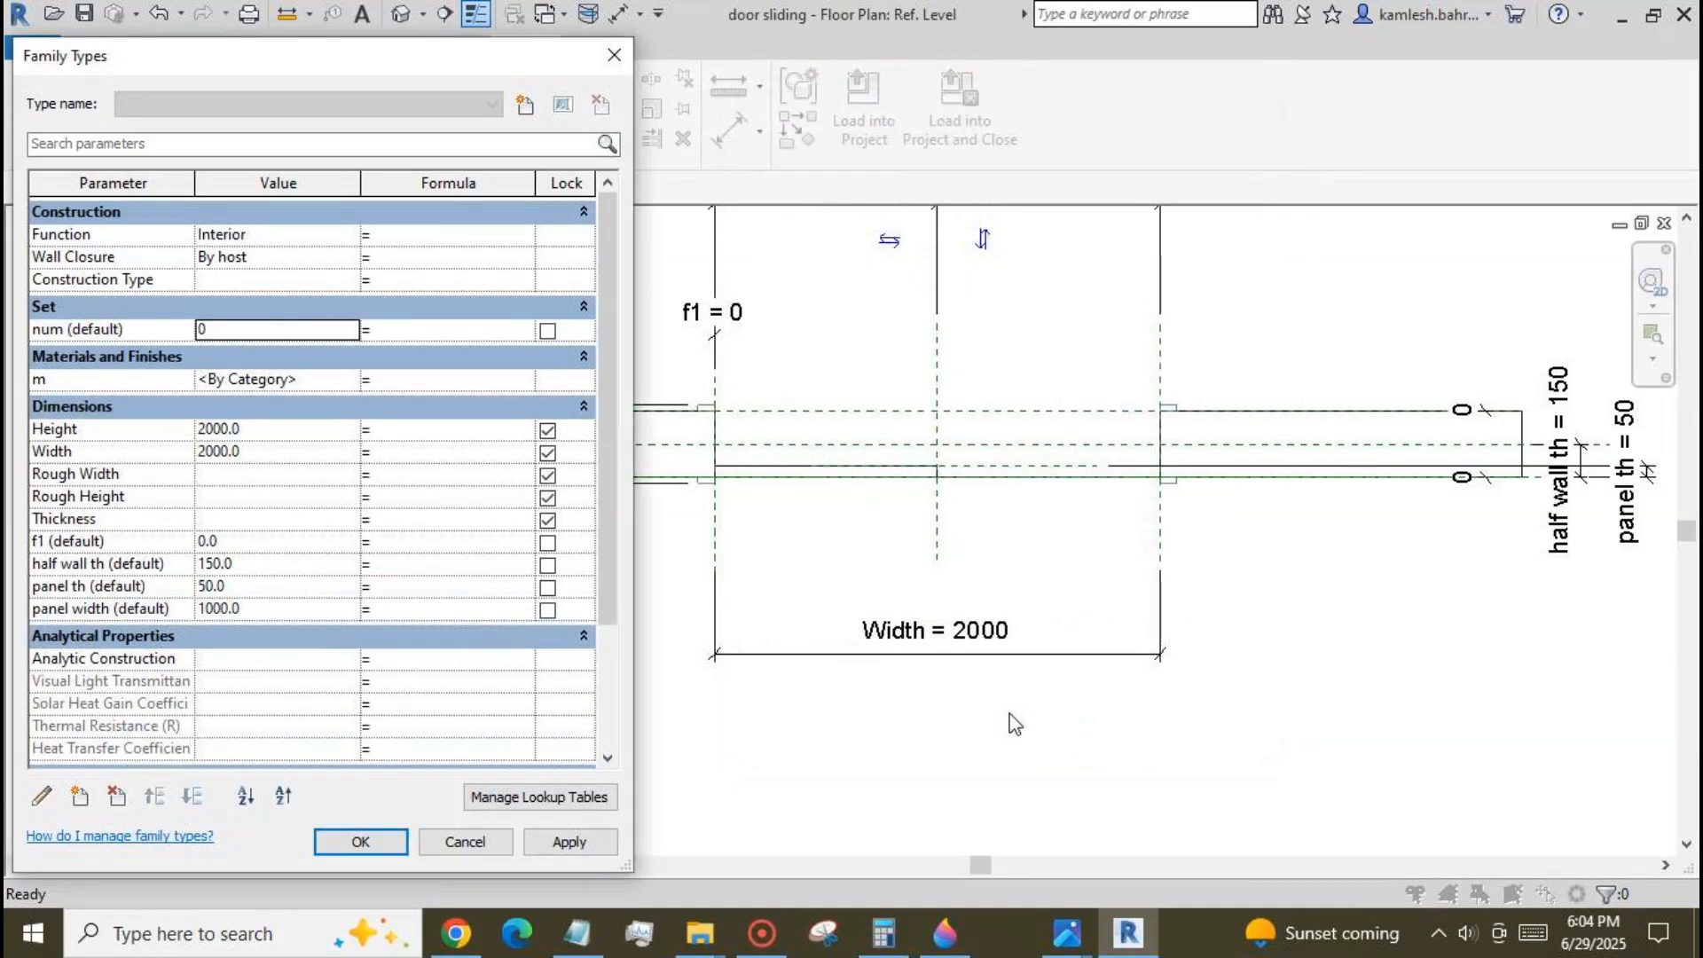
Set num to 2 and drive panel width with the formula Width / num.
{"action": "type", "text": "2"}
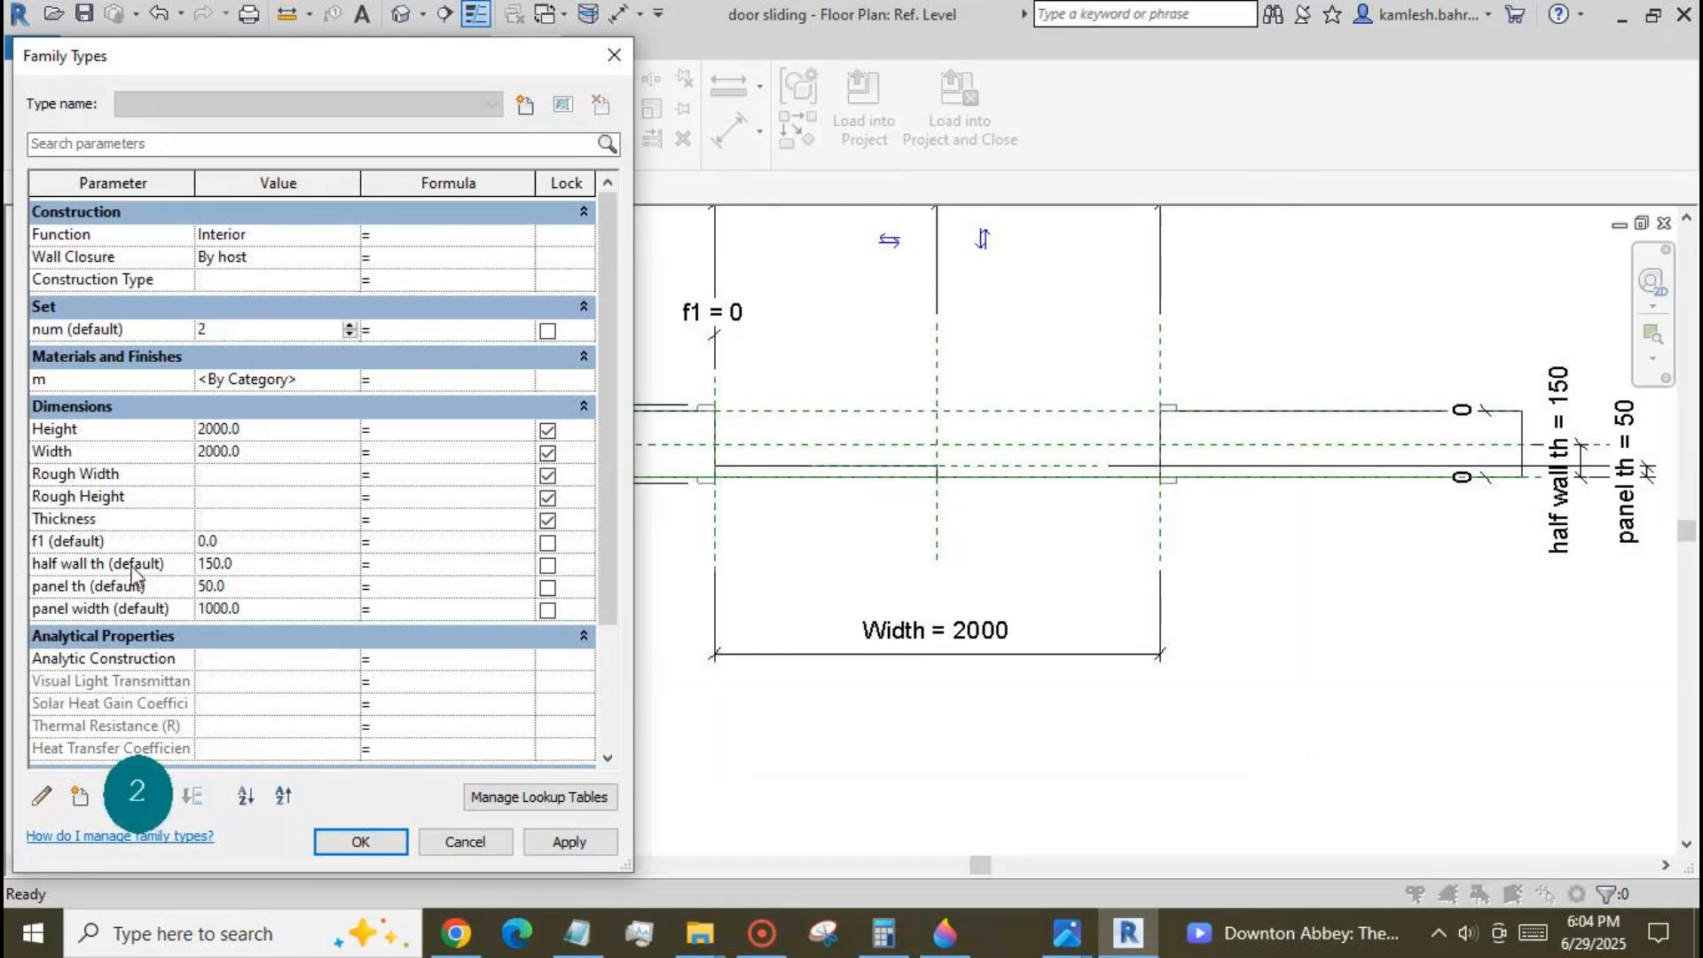
{"action": "left_click", "coordinate": [387, 609]}
{"action": "type", "text": "Width / n"}
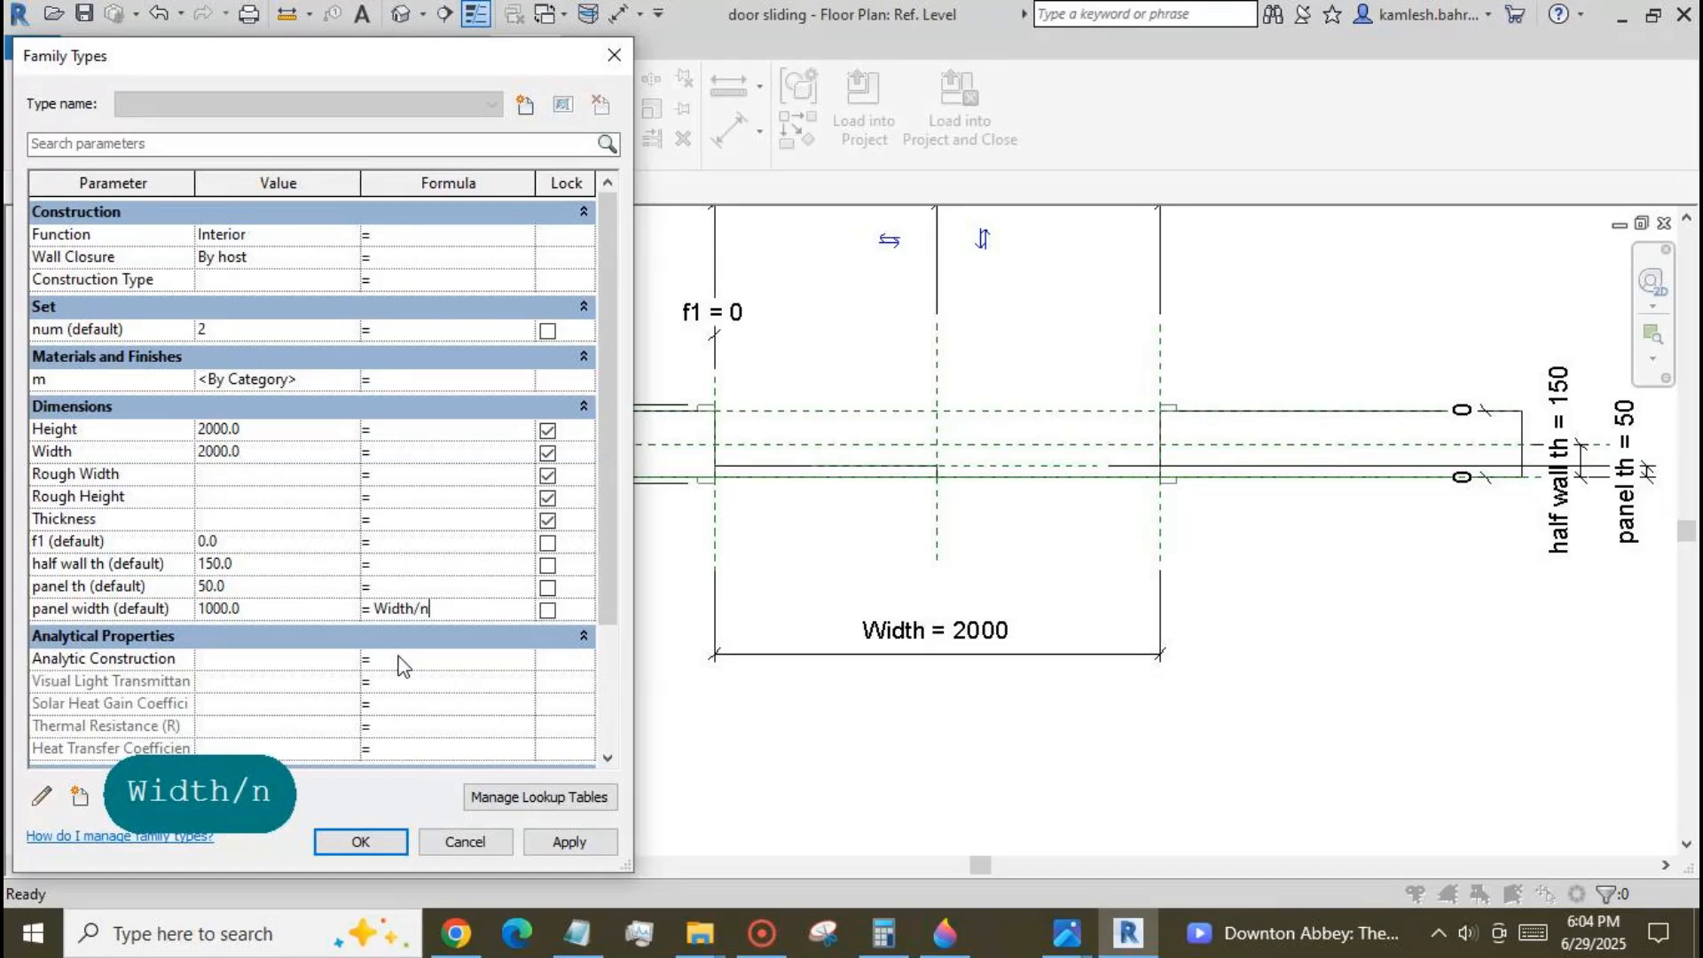
{"action": "type", "text": "um"}
{"action": "left_click", "coordinate": [568, 842]}
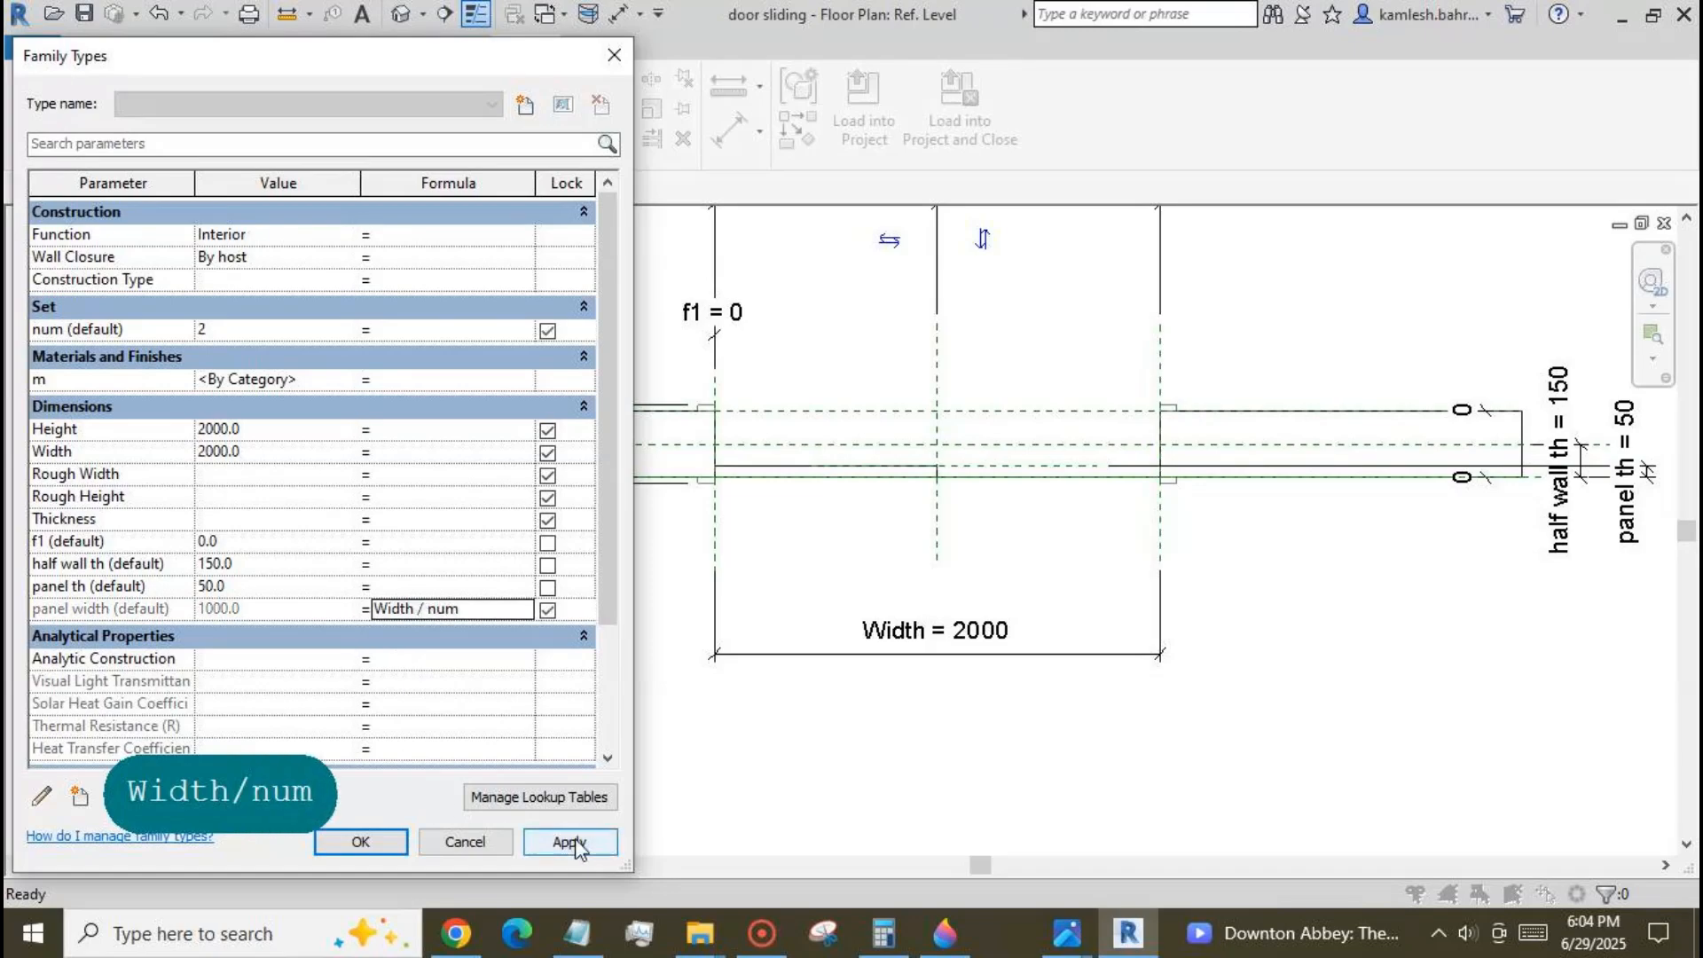
Accept the panel width formula and test it by applying a num value of 3.
{"action": "left_click", "coordinate": [391, 841]}
{"action": "left_click", "coordinate": [135, 128]}
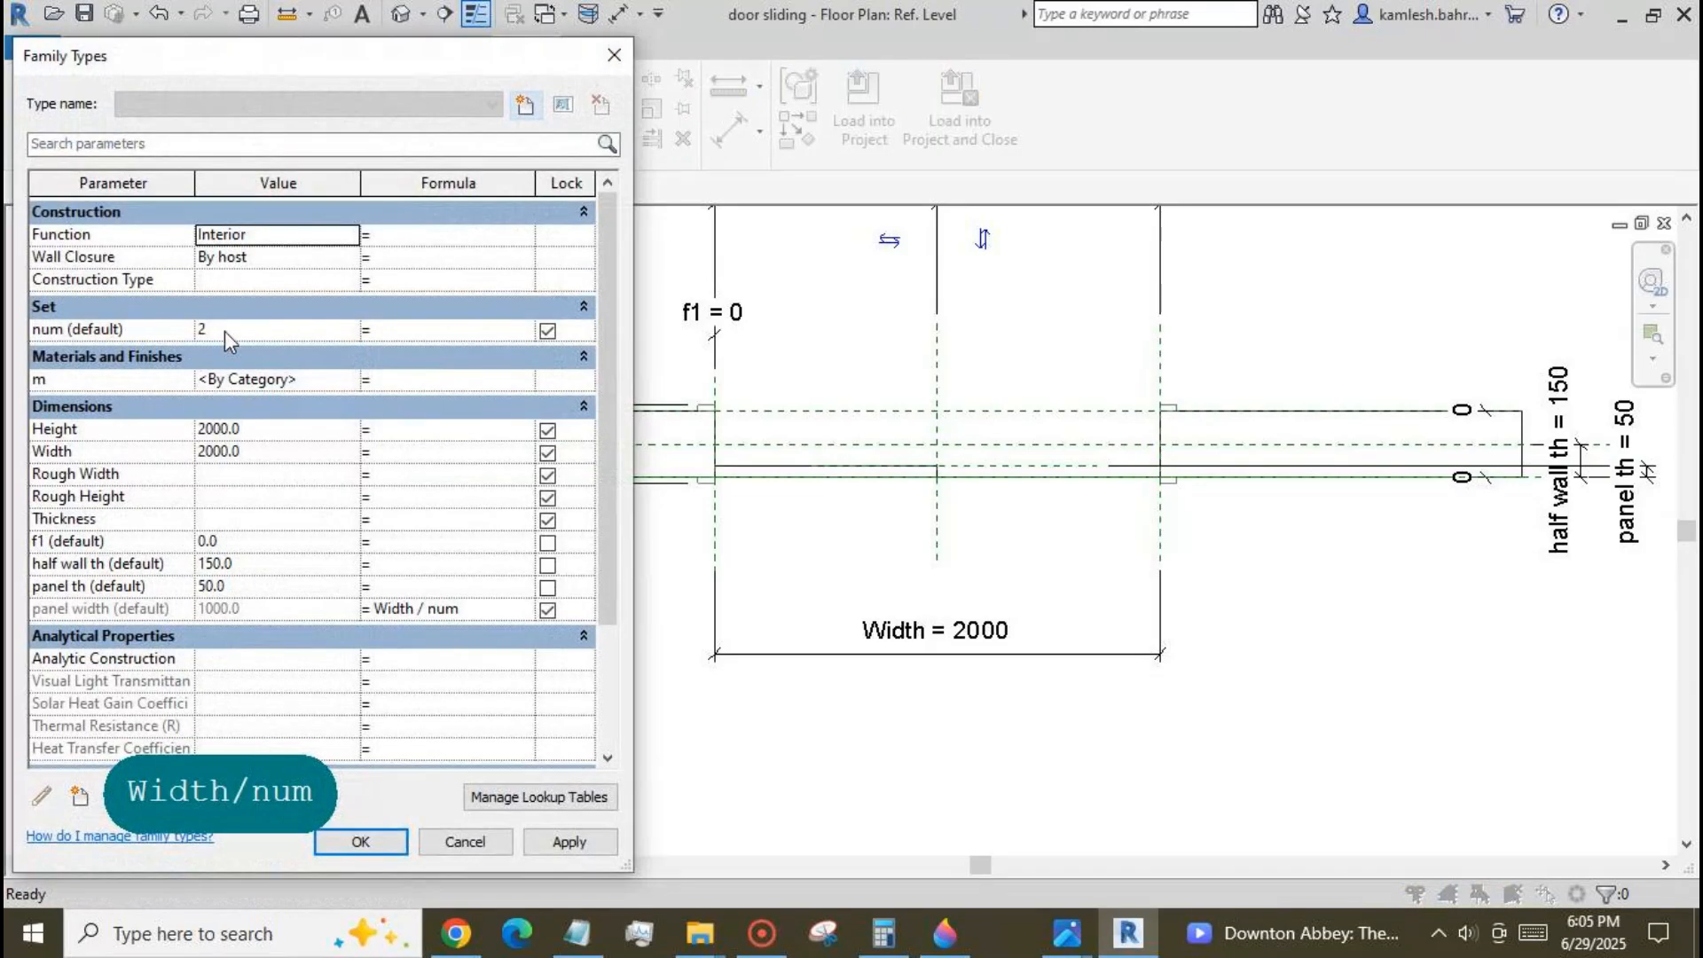
{"action": "double_click", "coordinate": [222, 331]}
{"action": "type", "text": "3"}
{"action": "left_click", "coordinate": [571, 842]}
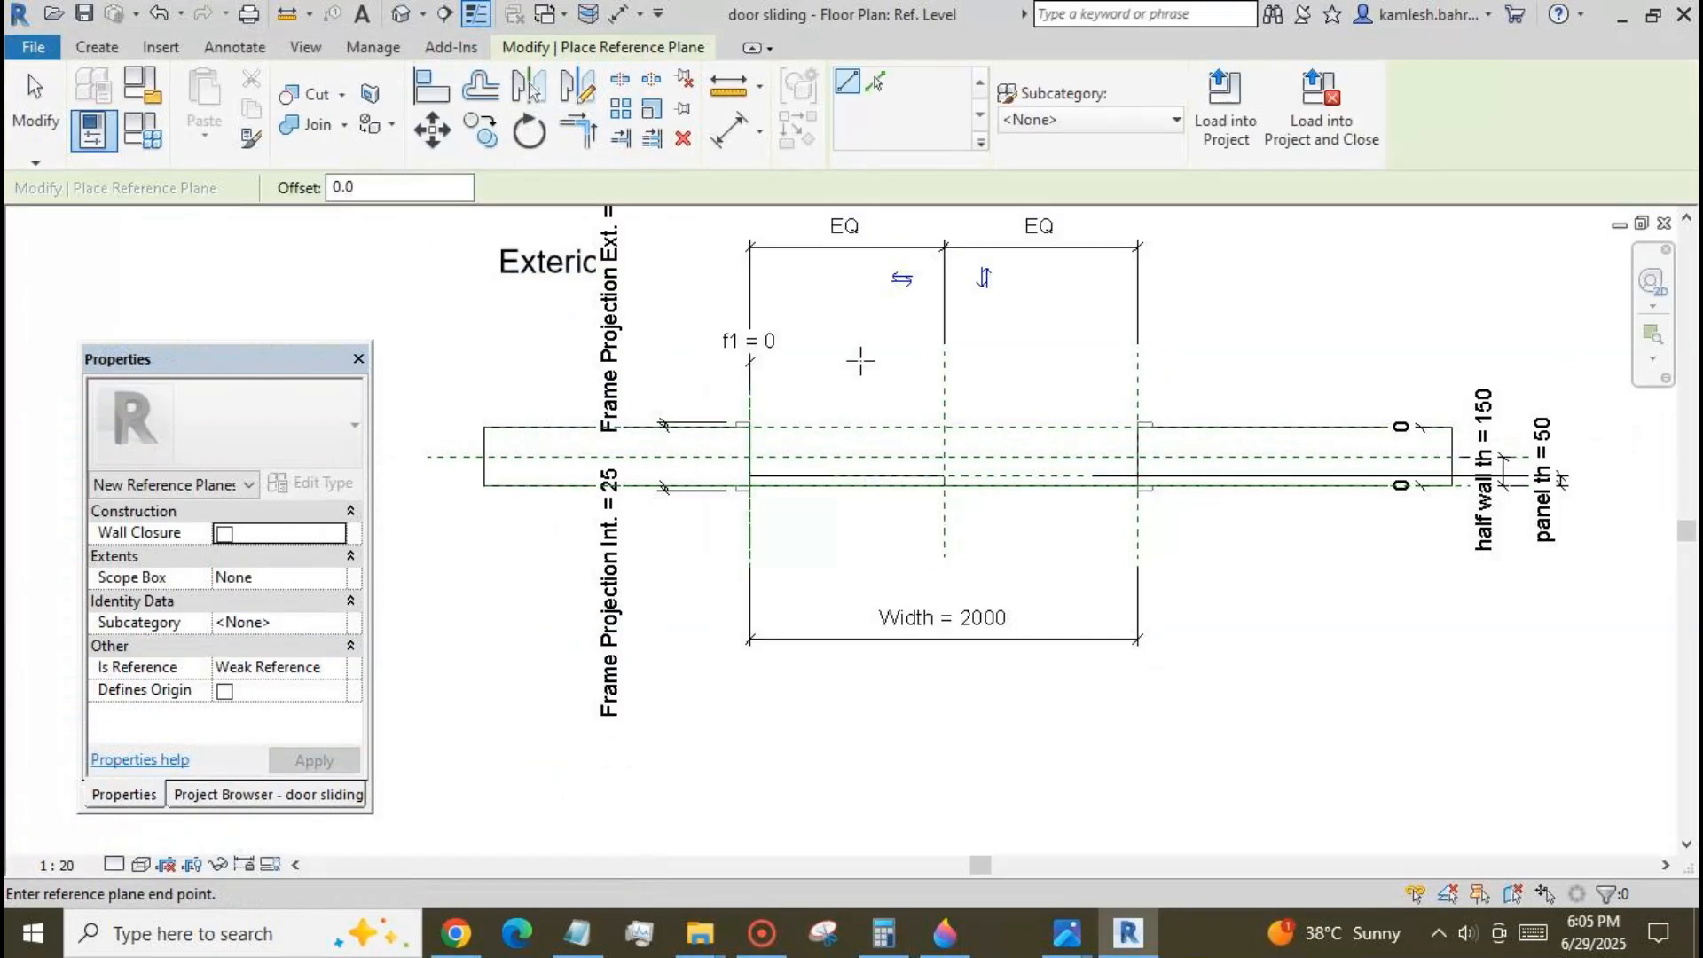
Draw a vertical reference plane across the wall, between the left jamb and the door's centre plane.
{"action": "left_click", "coordinate": [859, 360]}
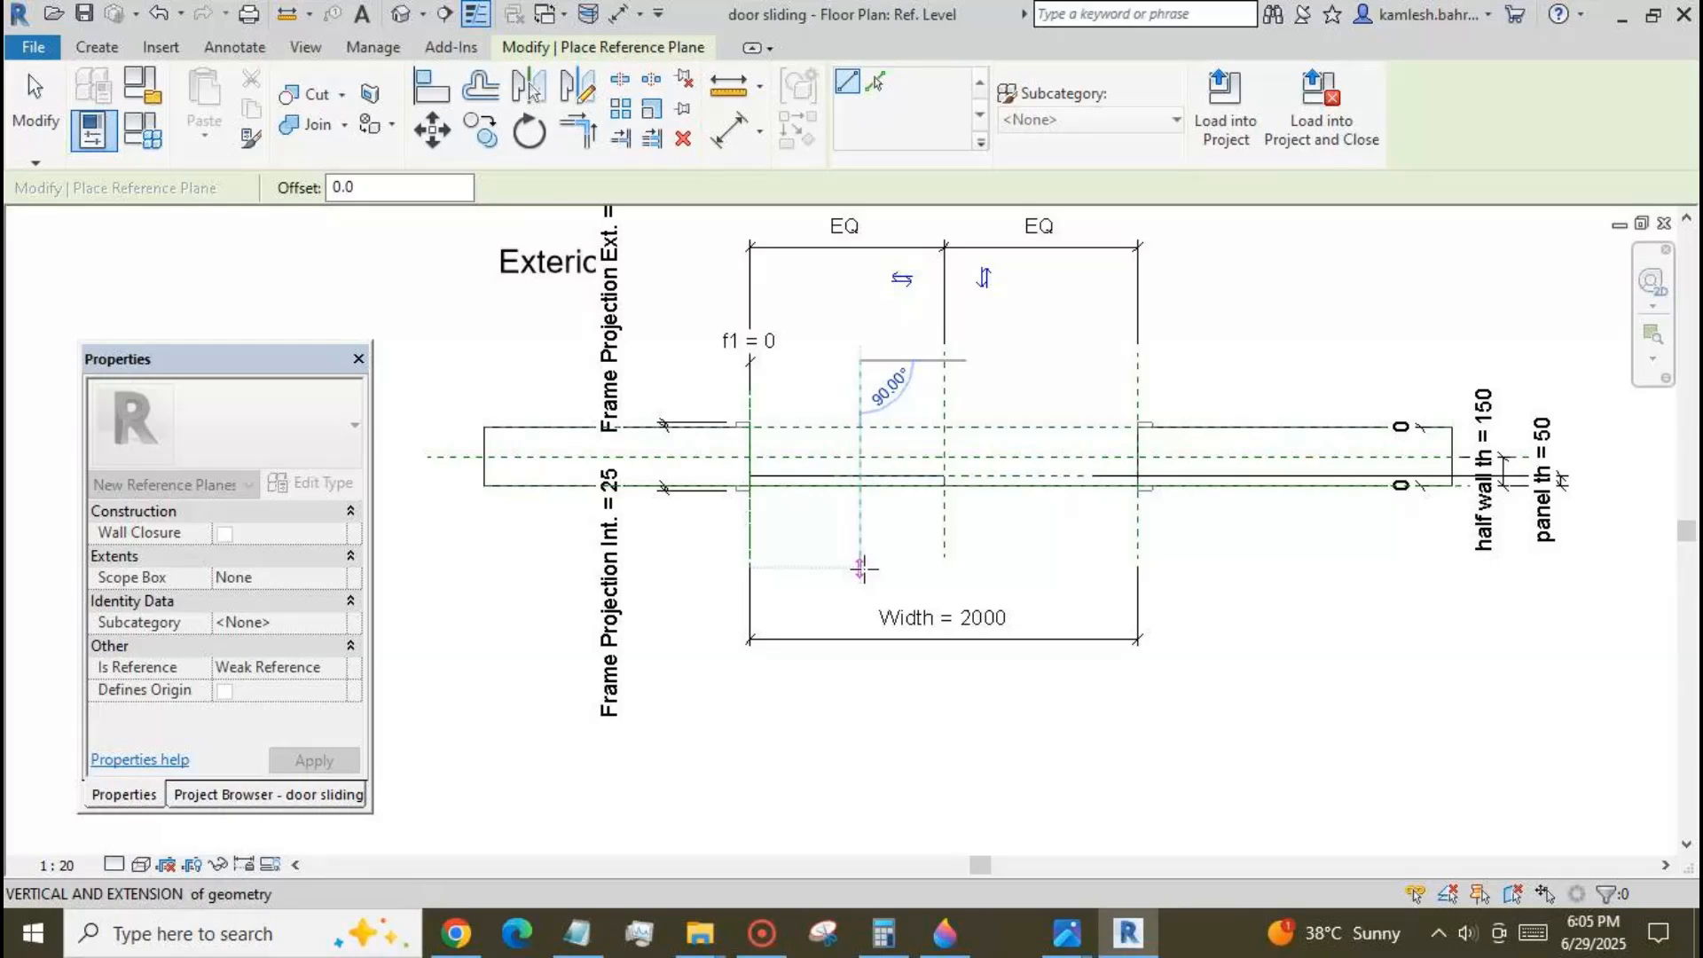
{"action": "left_click", "coordinate": [863, 568]}
{"action": "key", "text": "d"}
{"action": "key", "text": "i"}
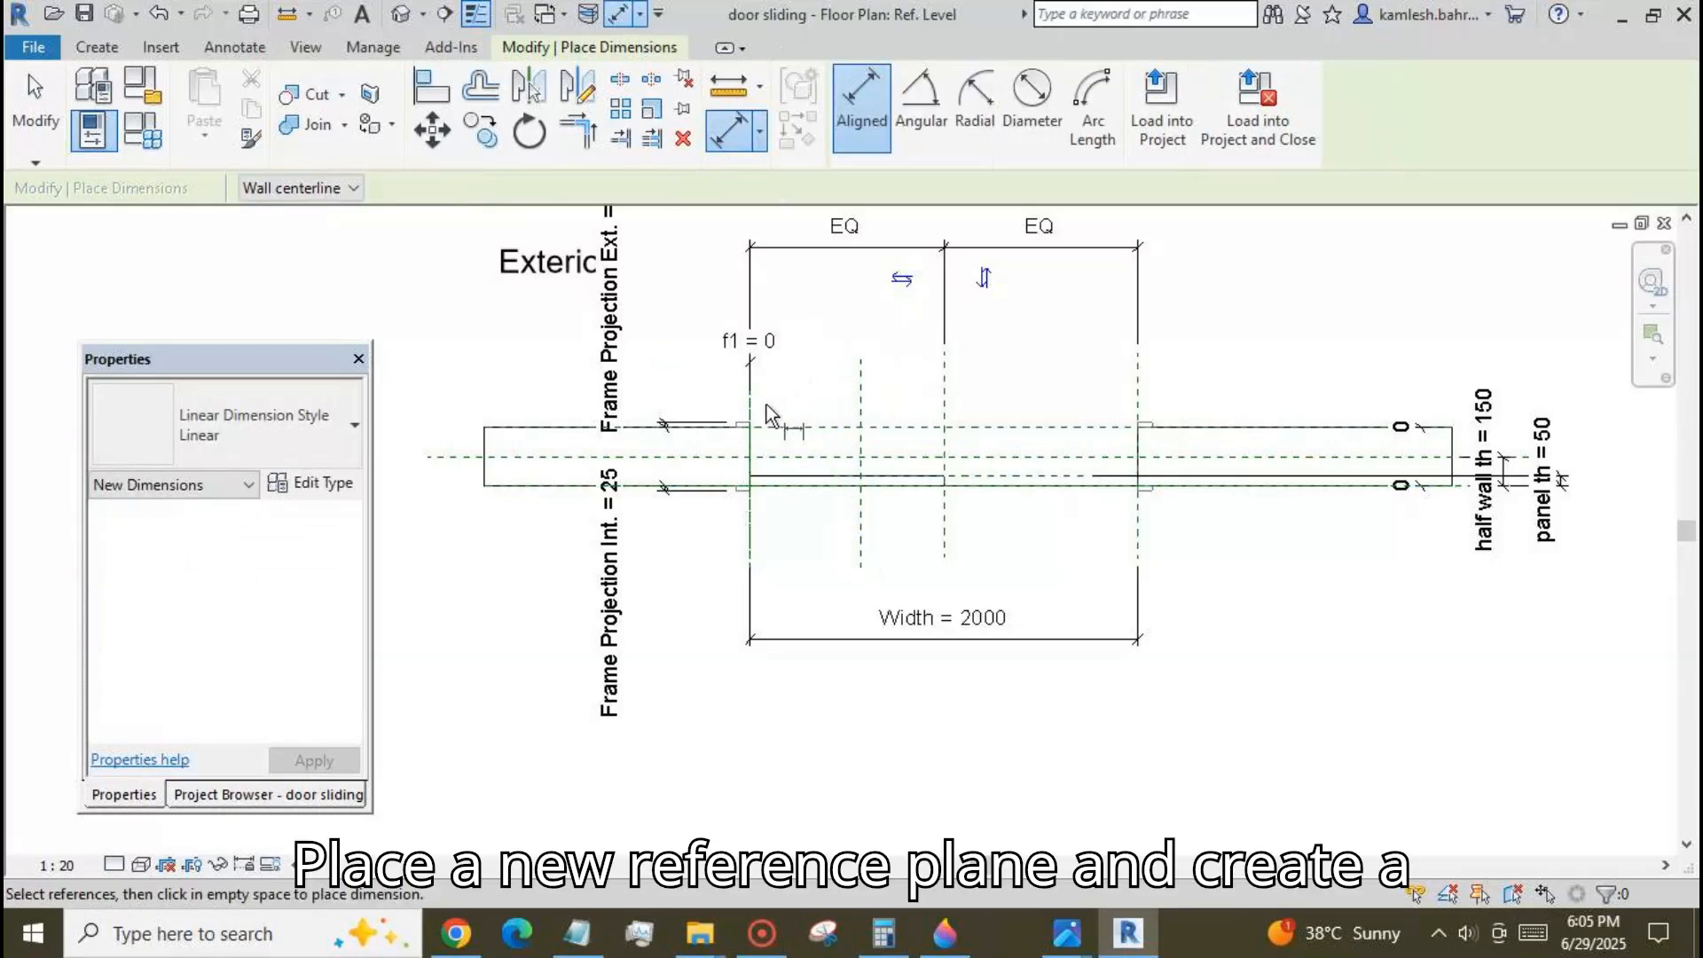
{"action": "left_click", "coordinate": [40, 120]}
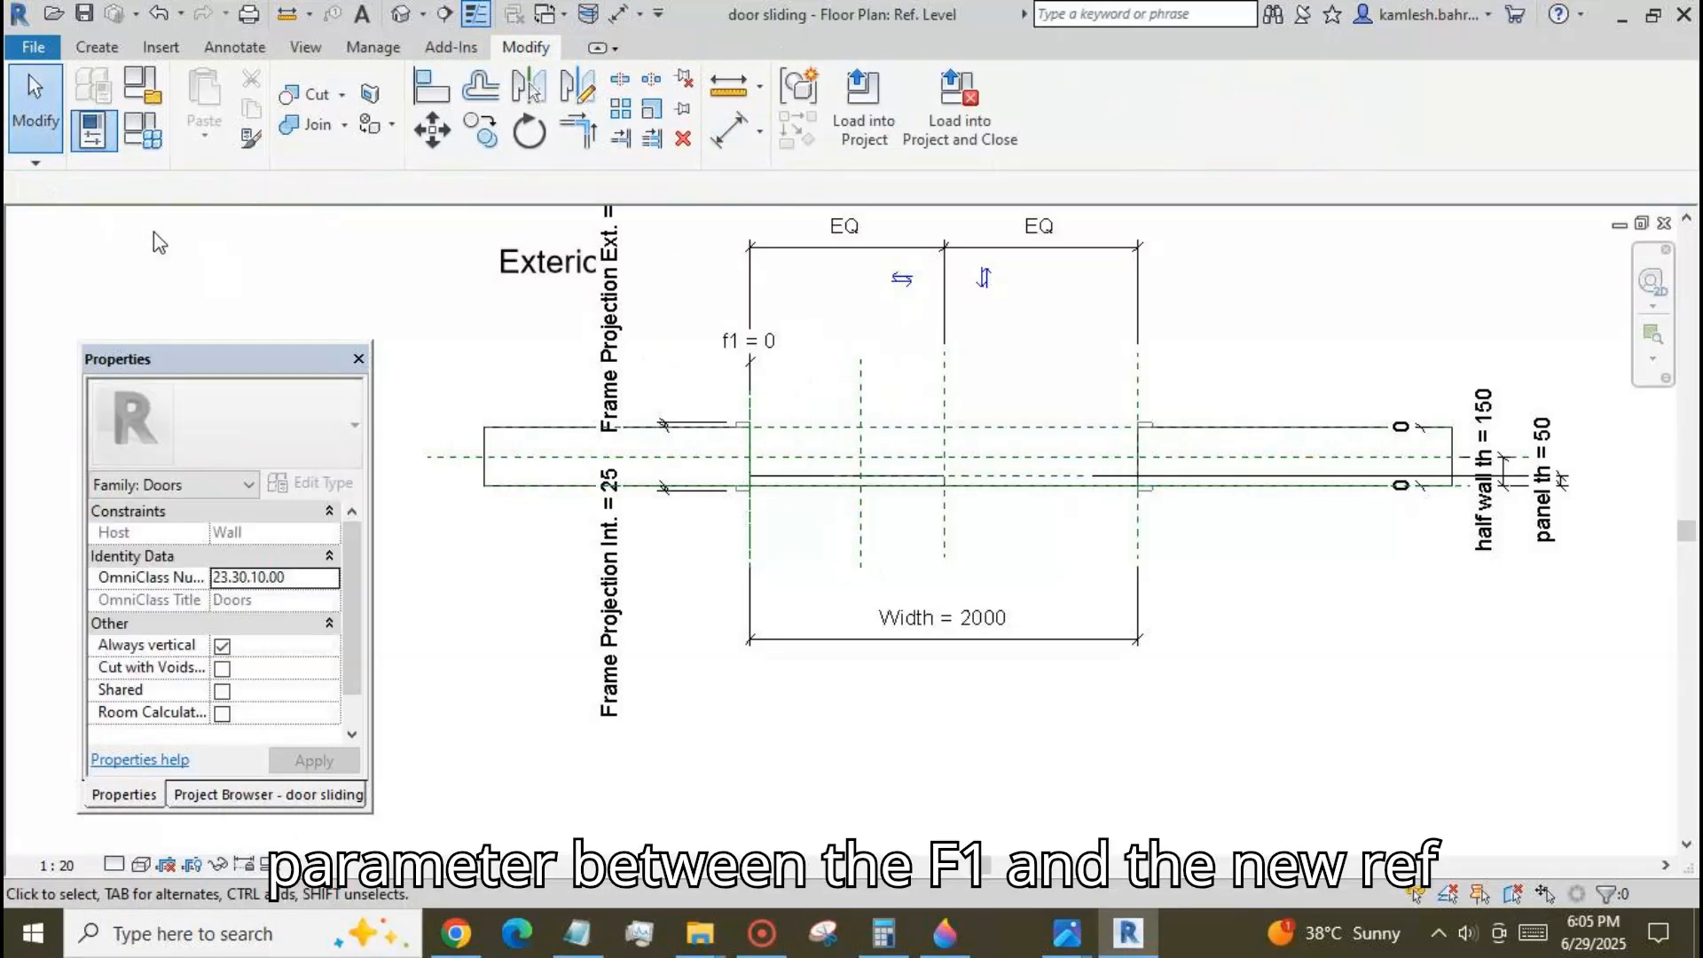
Set the f1 parameter to 222 and apply it to the family.
{"action": "left_click", "coordinate": [144, 133]}
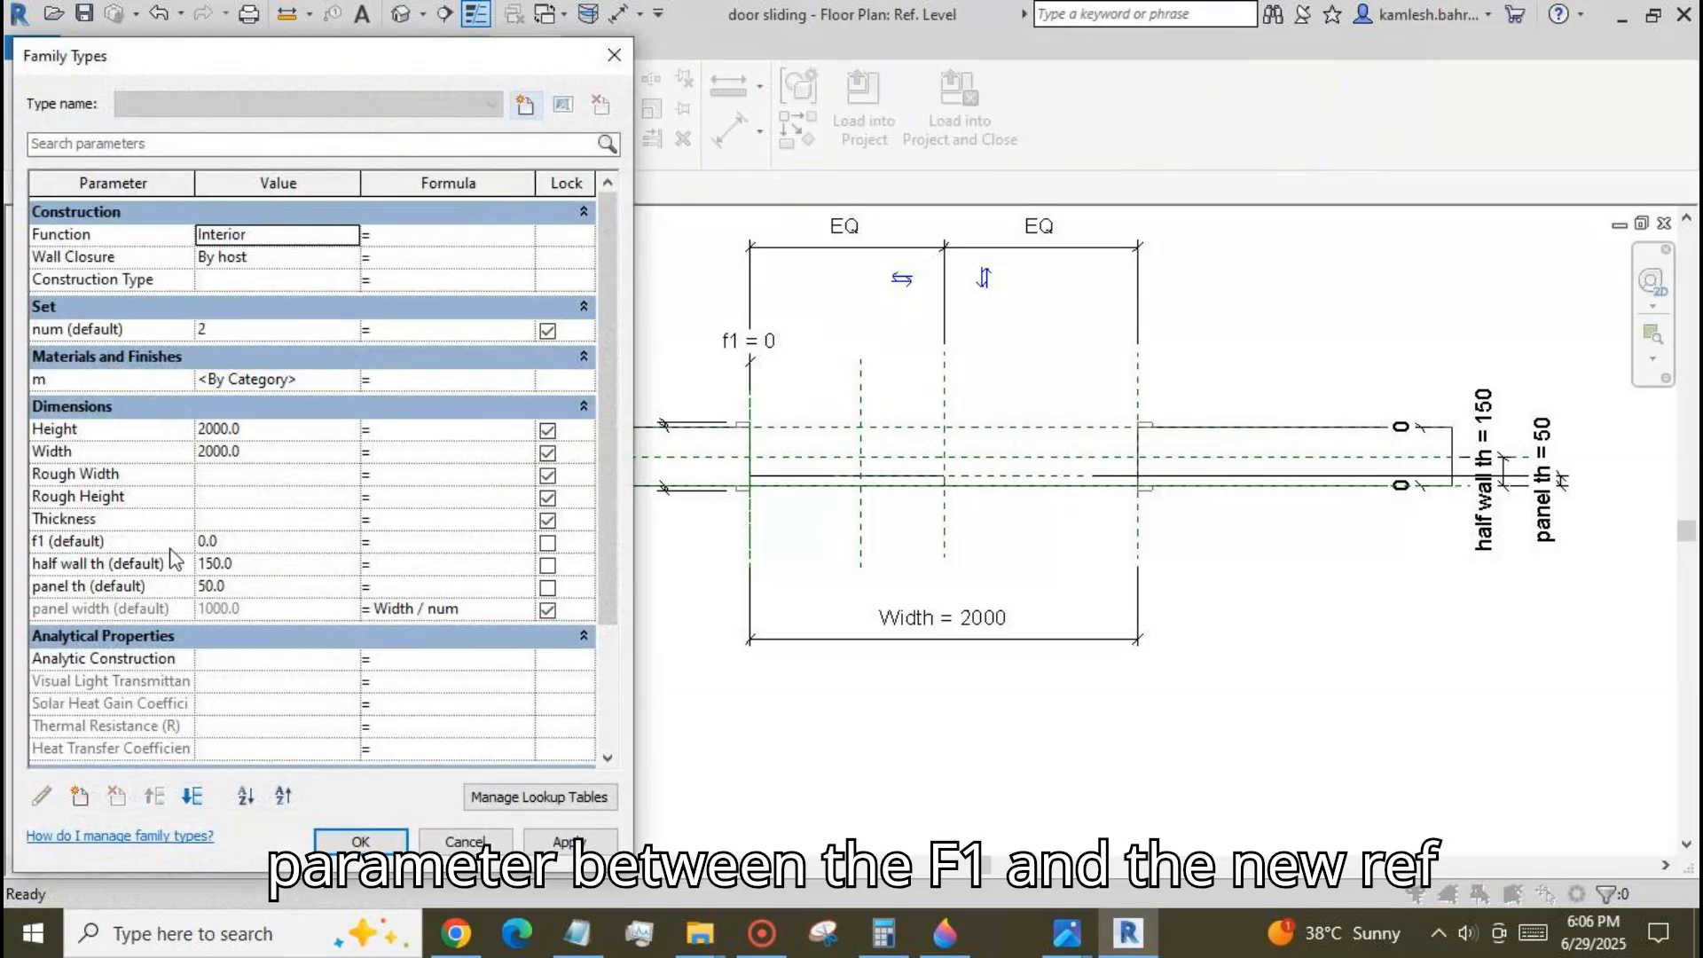
{"action": "left_click", "coordinate": [247, 543]}
{"action": "type", "text": "222"}
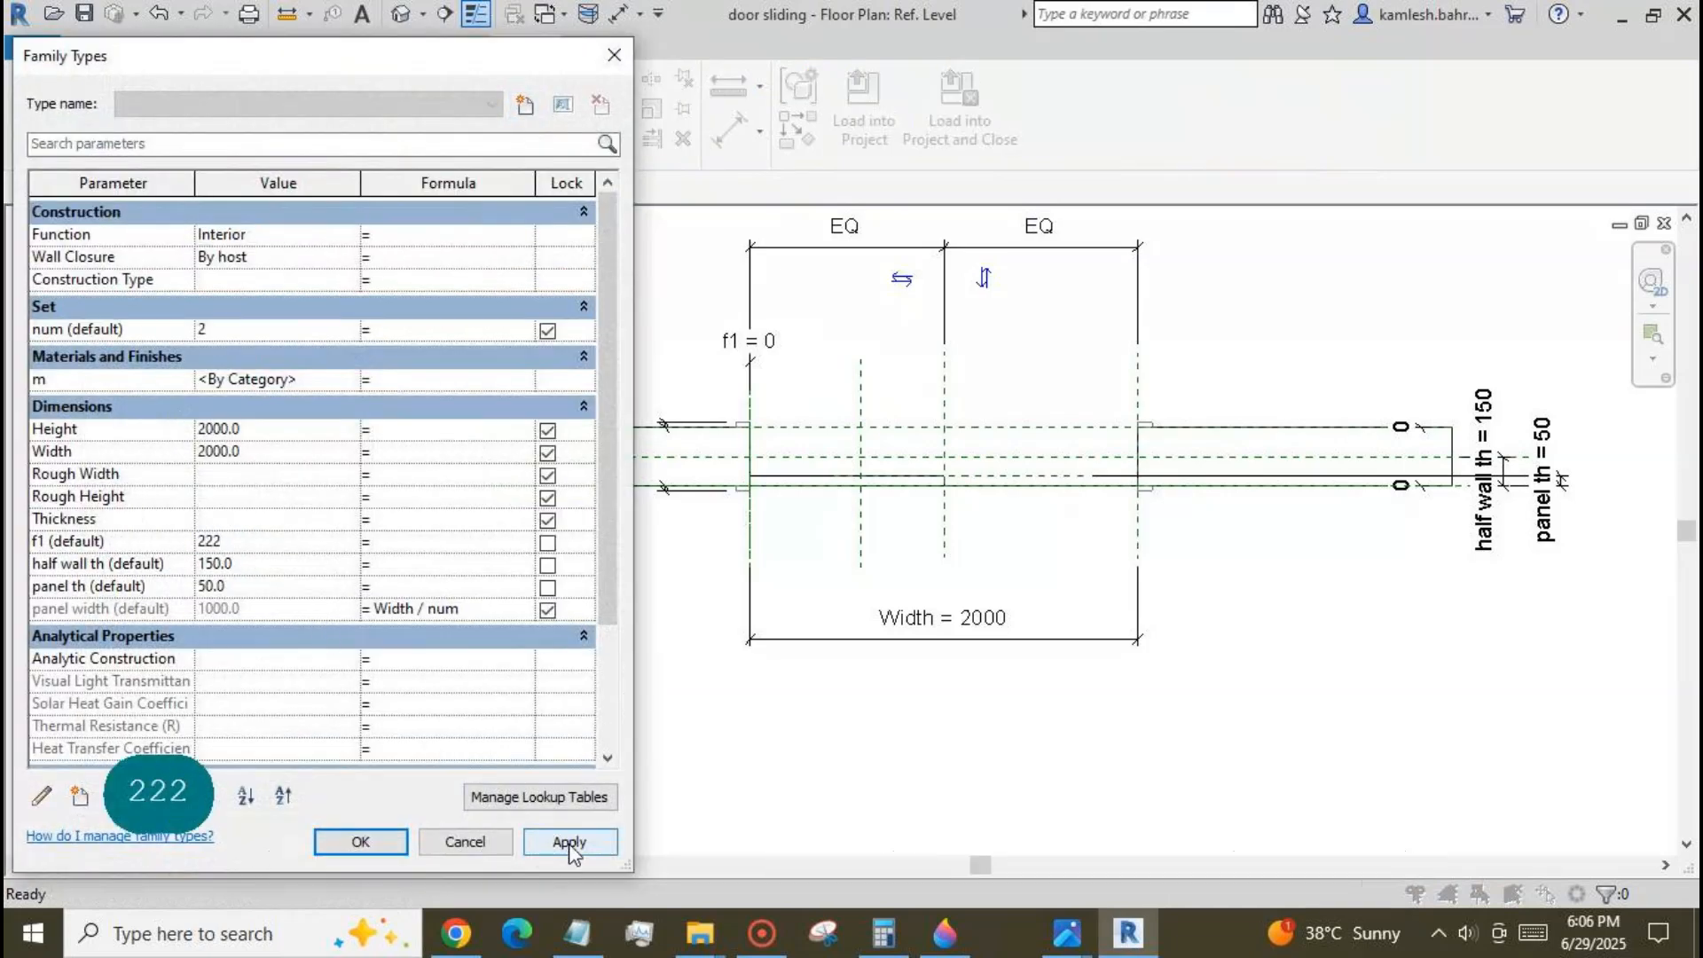
{"action": "left_click", "coordinate": [569, 843]}
{"action": "left_click", "coordinate": [372, 843]}
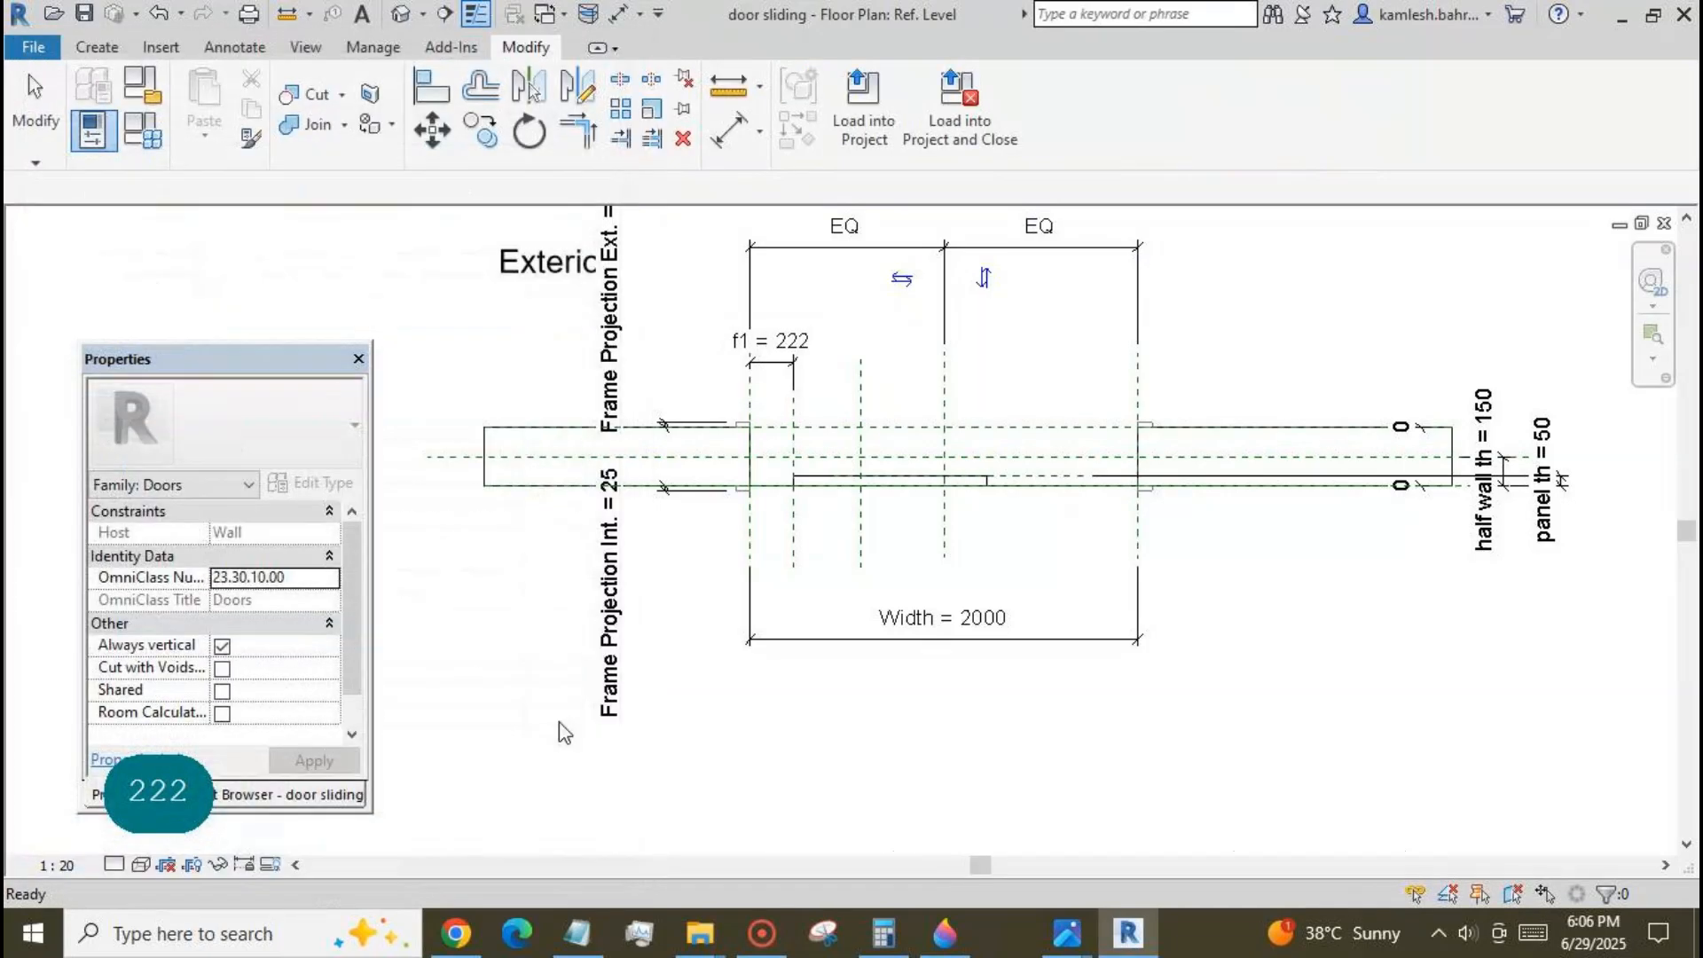
Place an aligned dimension between the f1 reference plane and the new vertical reference plane.
{"action": "left_click", "coordinate": [729, 133]}
{"action": "left_click", "coordinate": [794, 401]}
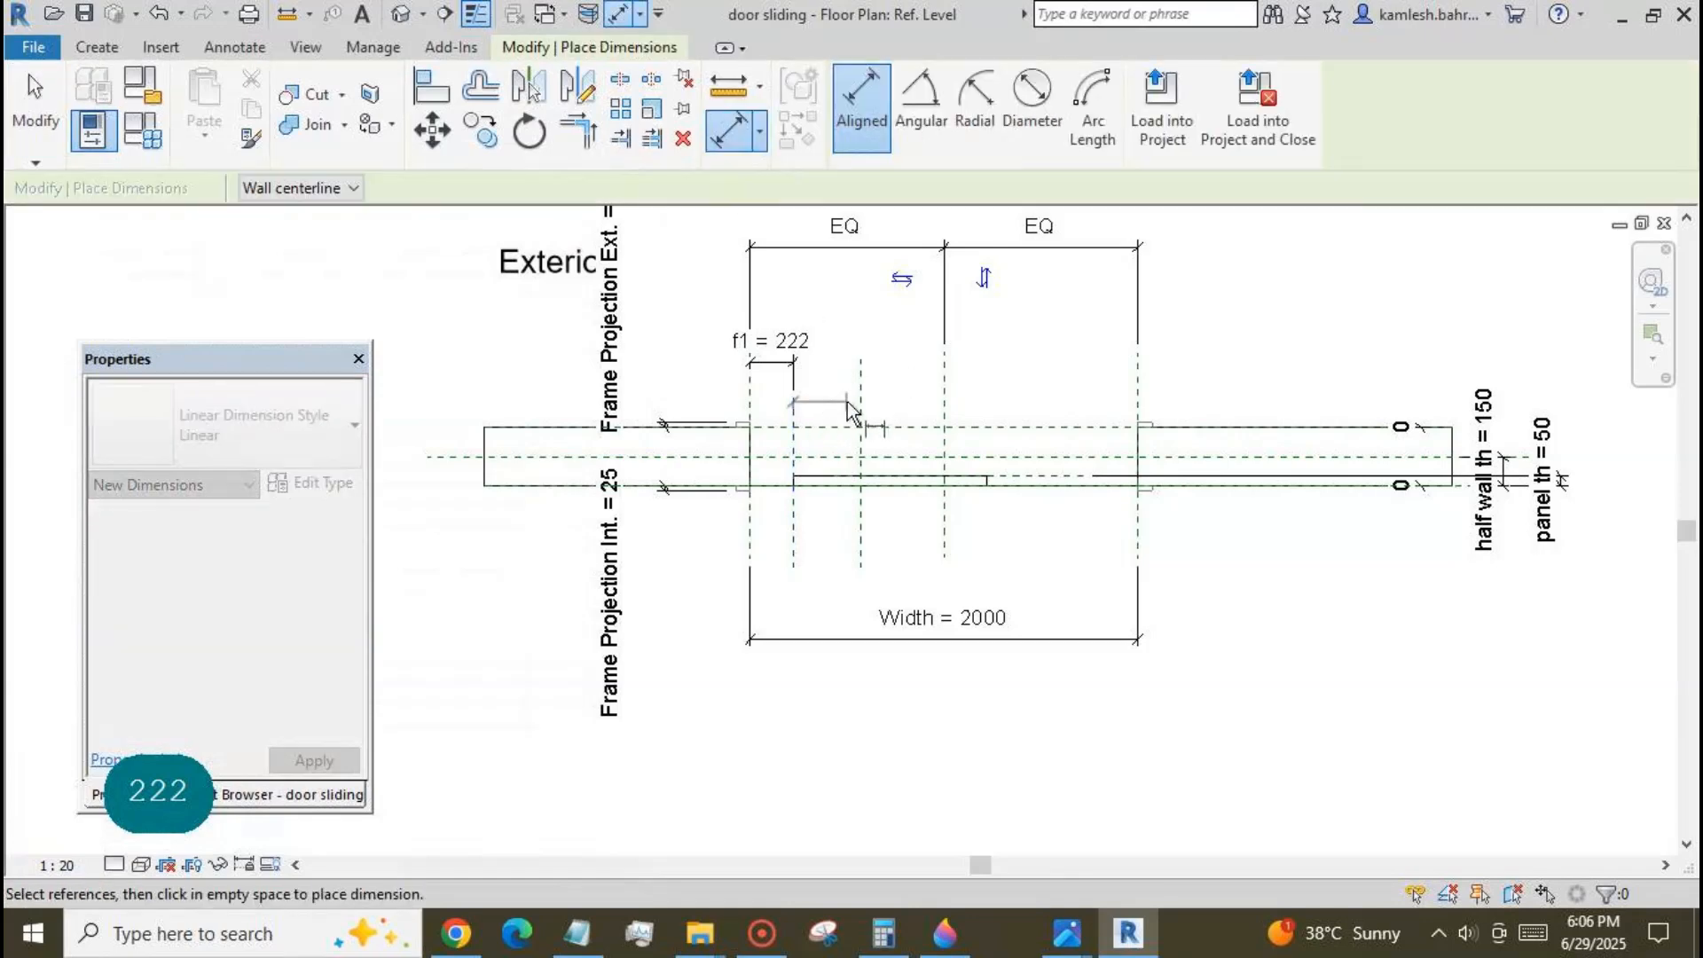
{"action": "left_click", "coordinate": [861, 380]}
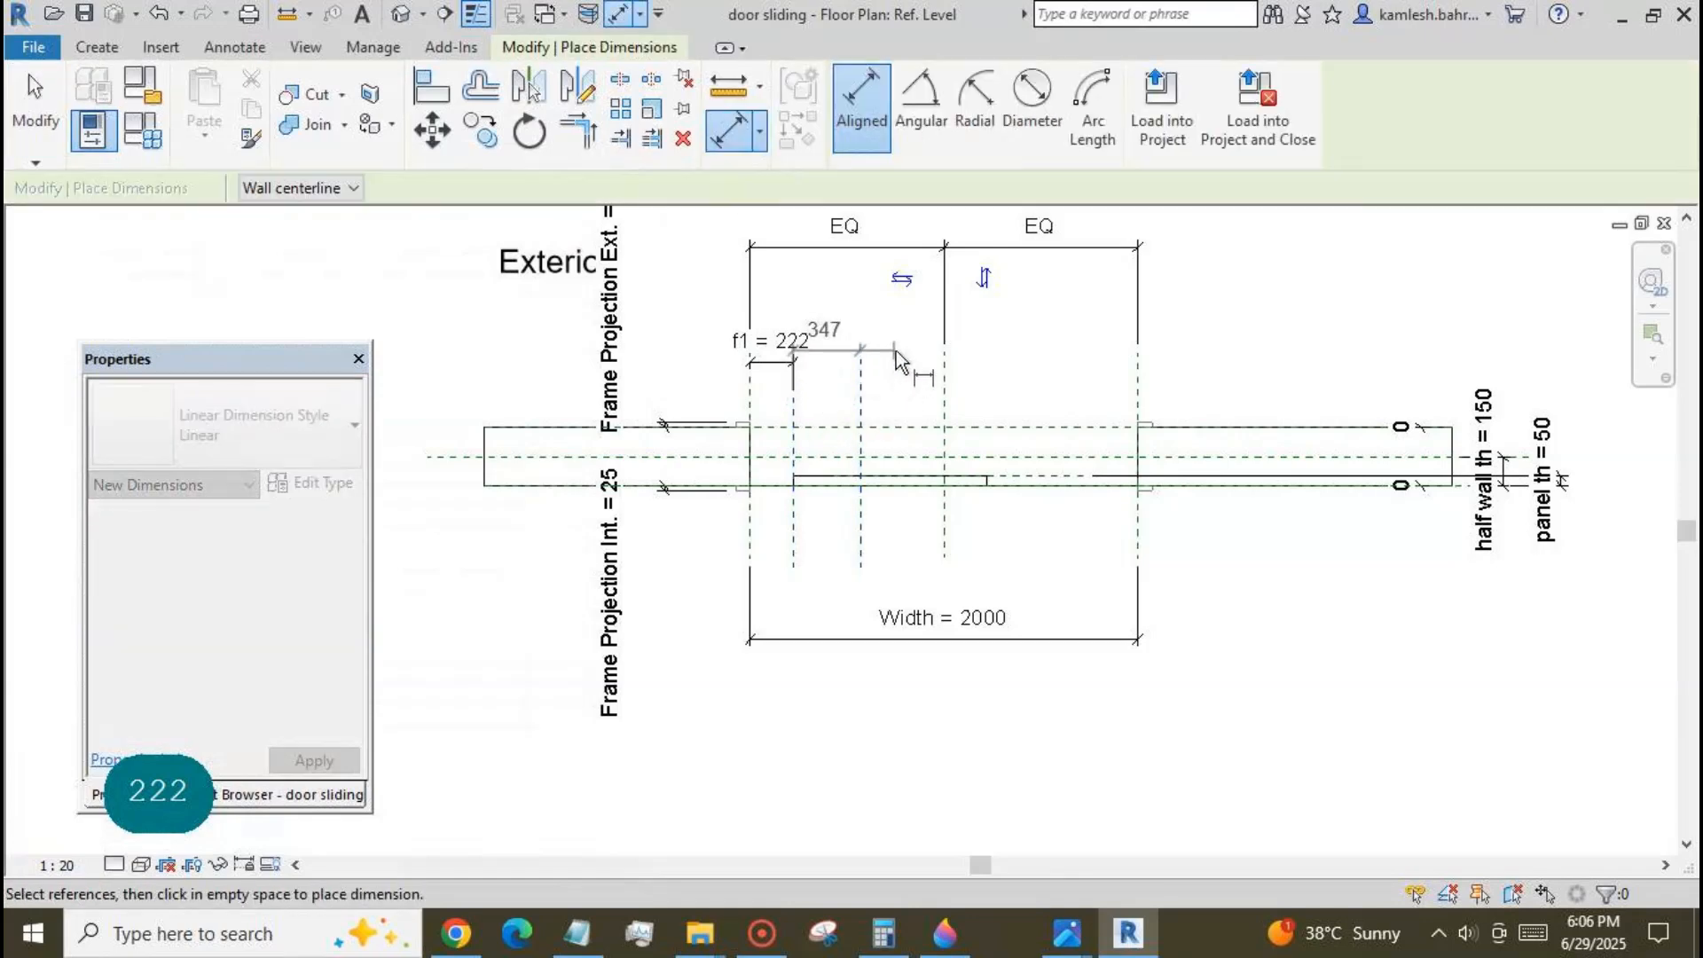
{"action": "left_click", "coordinate": [904, 377]}
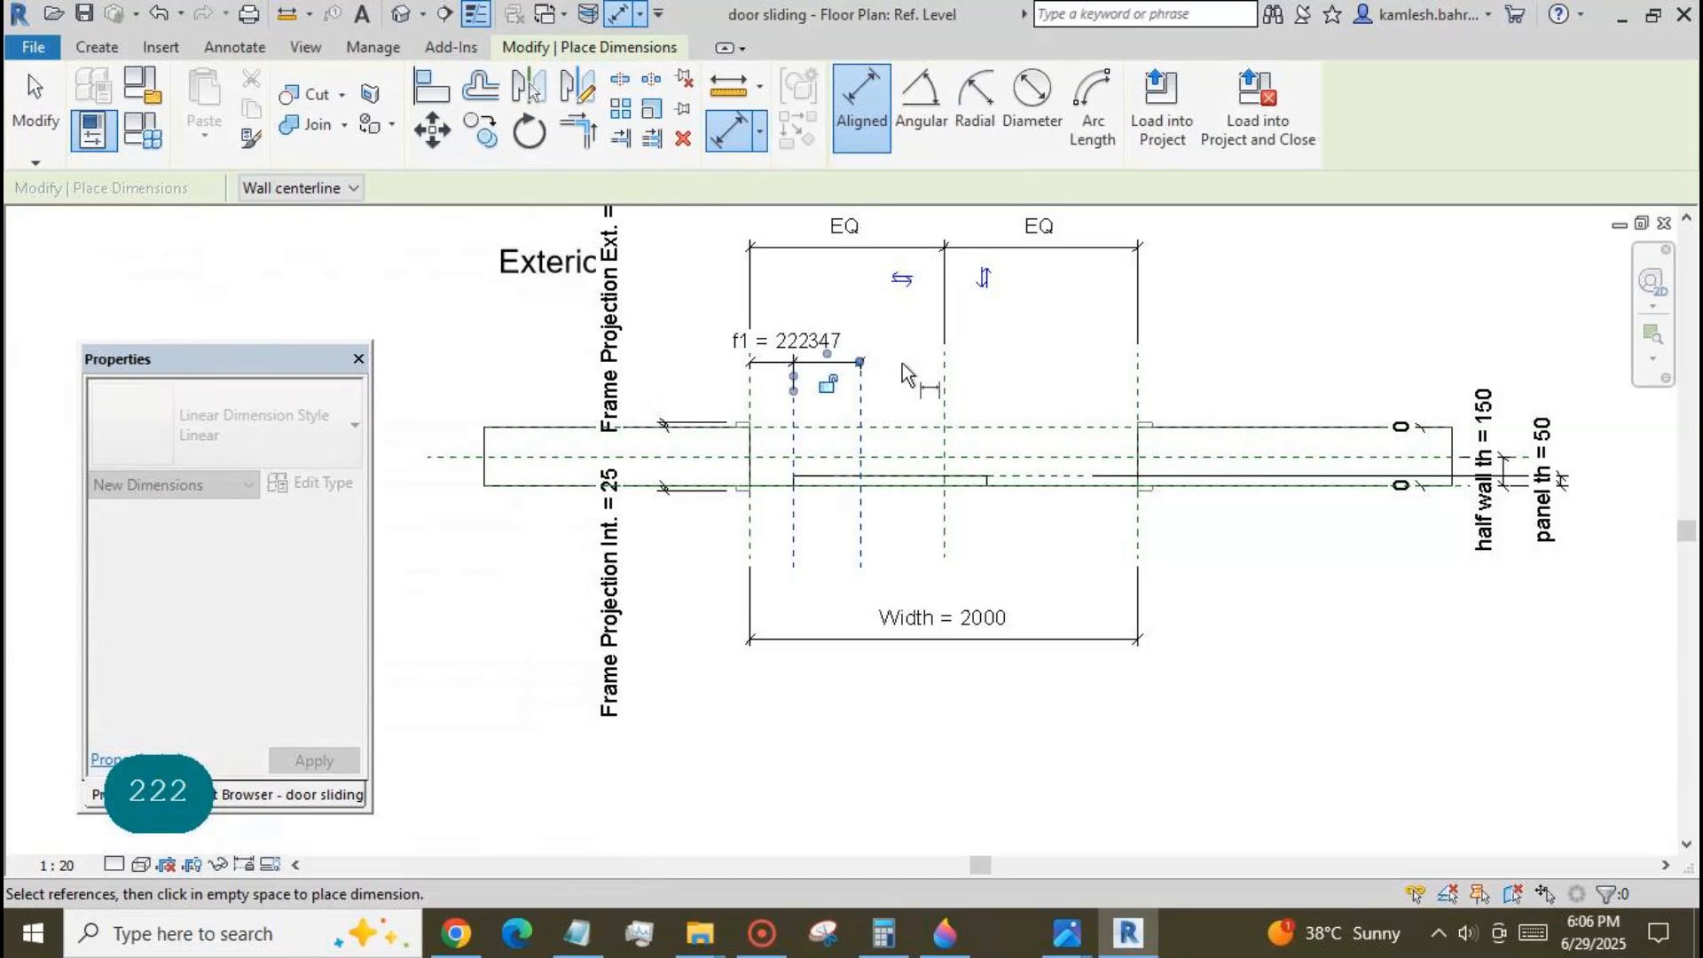
{"action": "key", "text": "Escape"}
{"action": "key", "text": "Escape"}
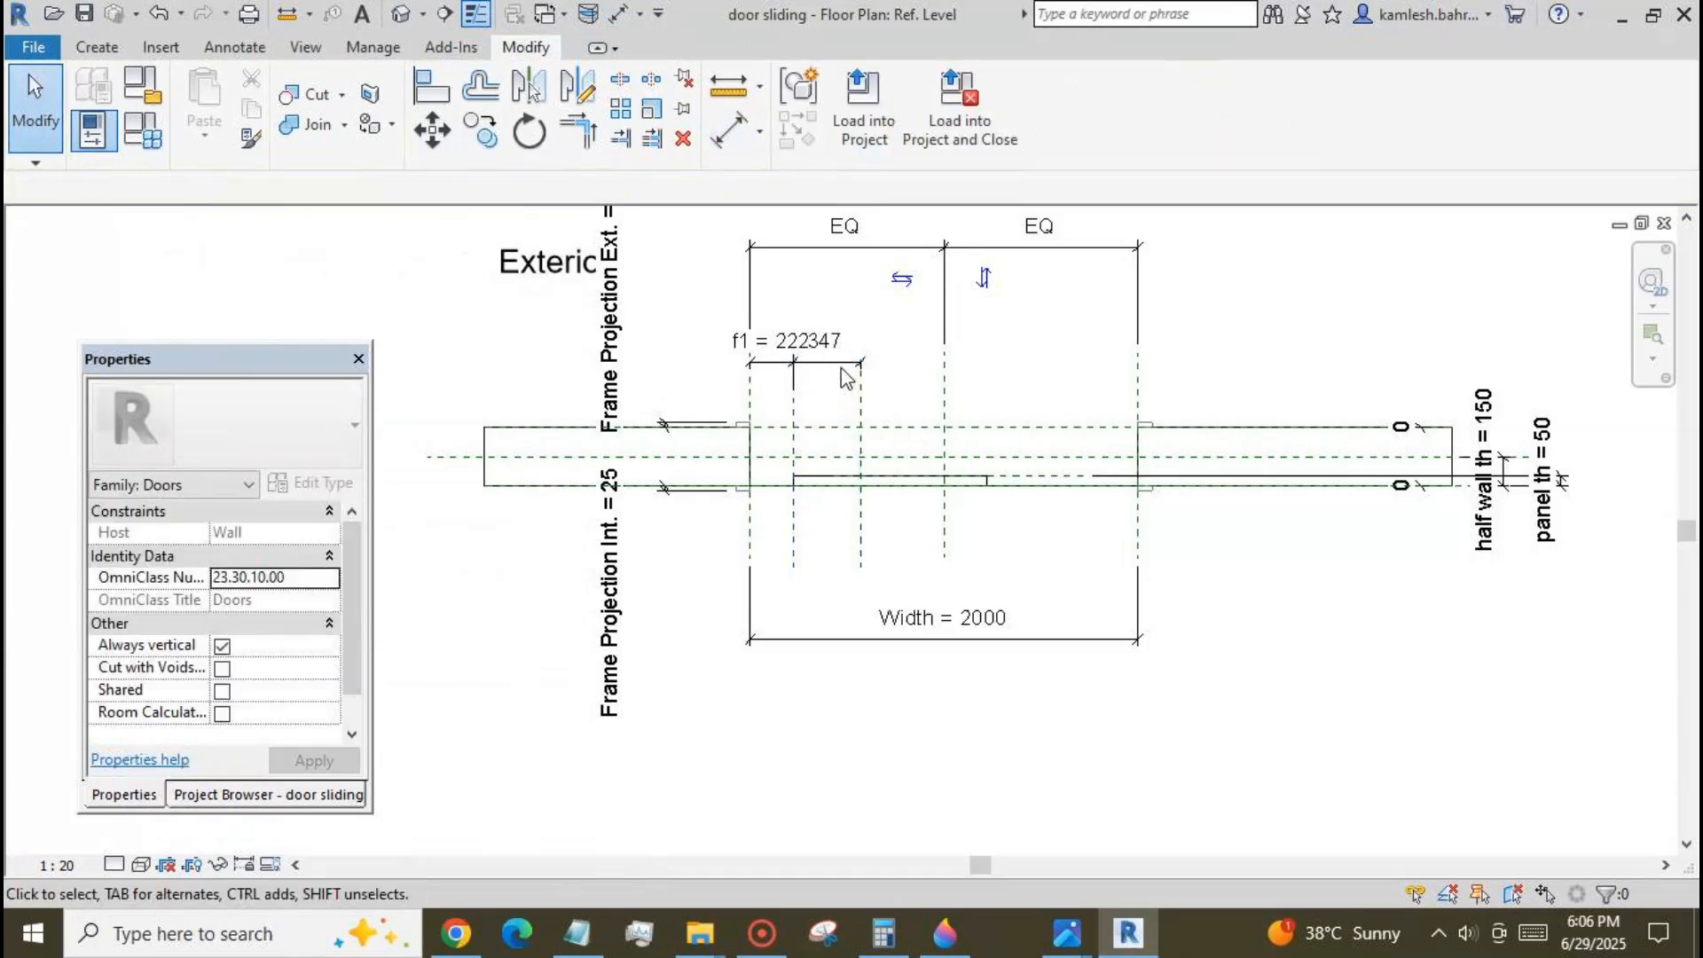
Label the new dimension with a new instance family parameter named closed.
{"action": "left_click", "coordinate": [845, 364]}
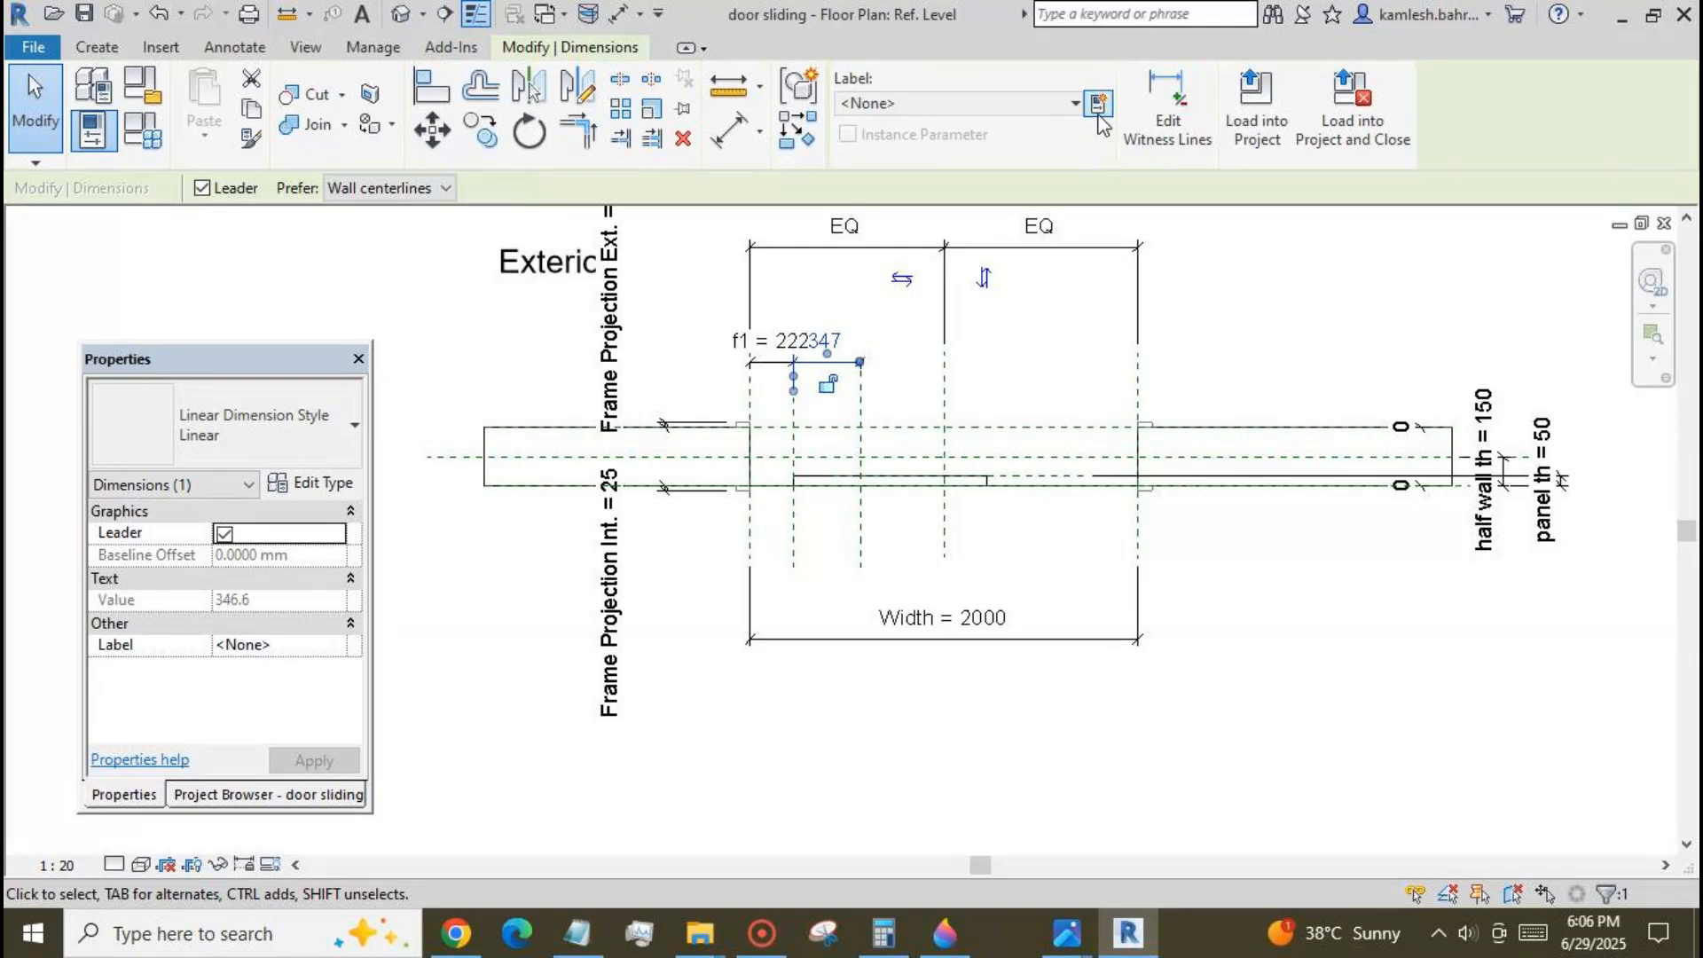
{"action": "left_click", "coordinate": [1100, 112]}
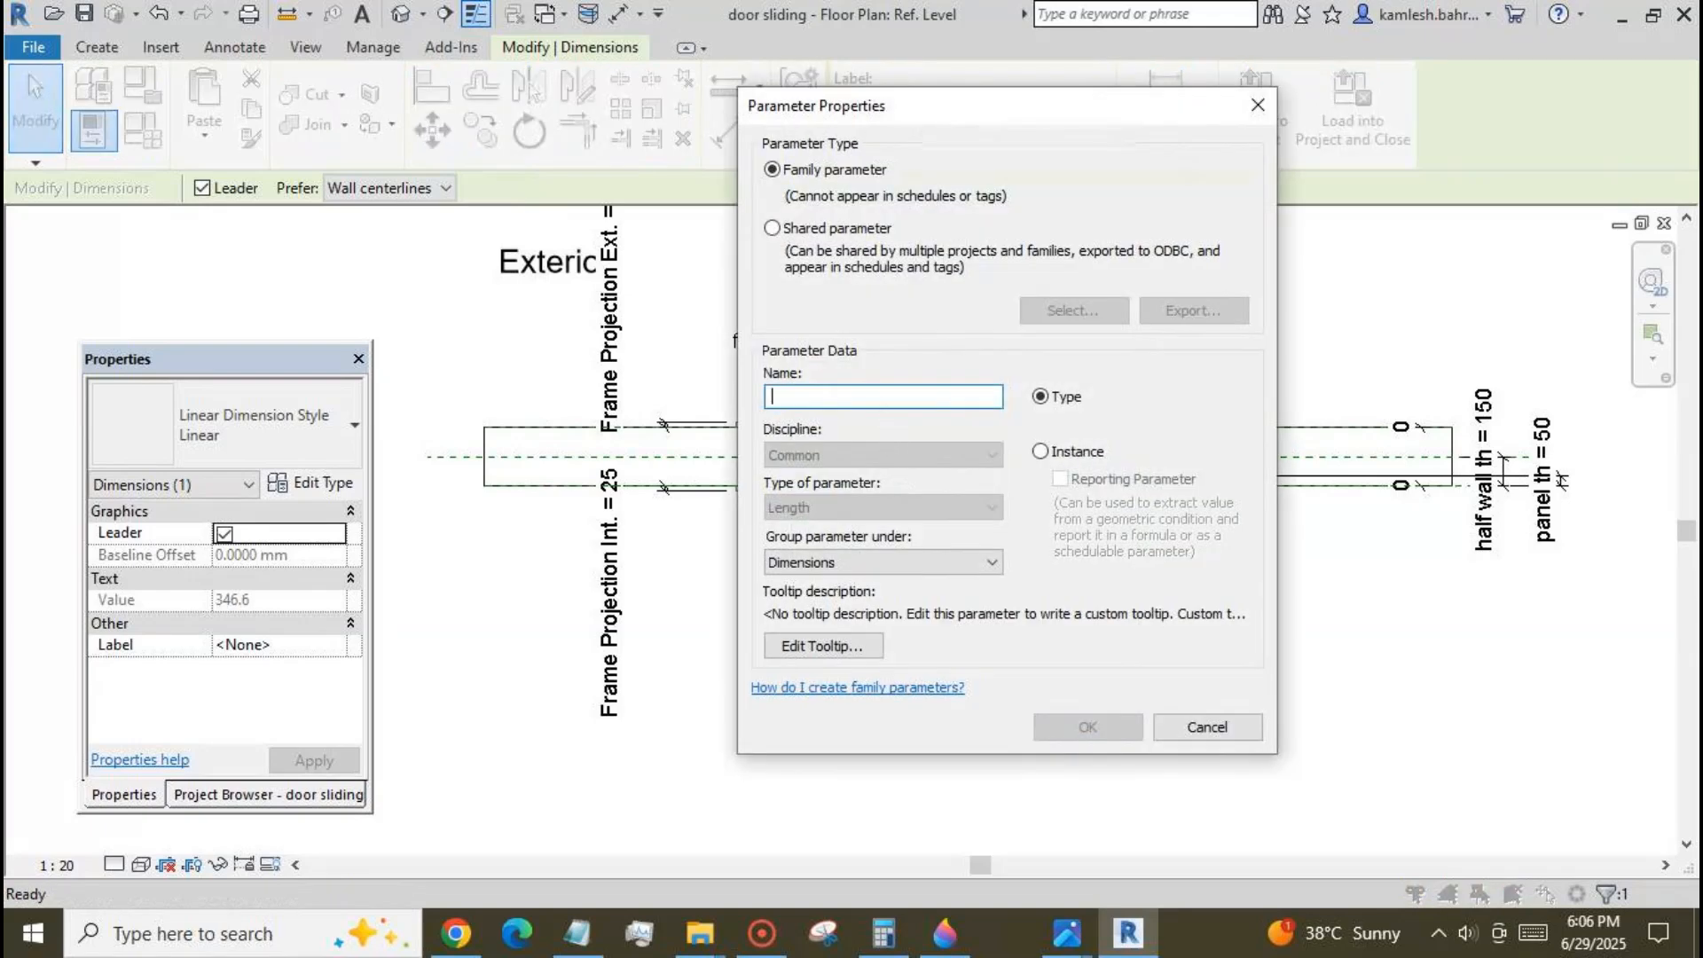
{"action": "type", "text": "closed"}
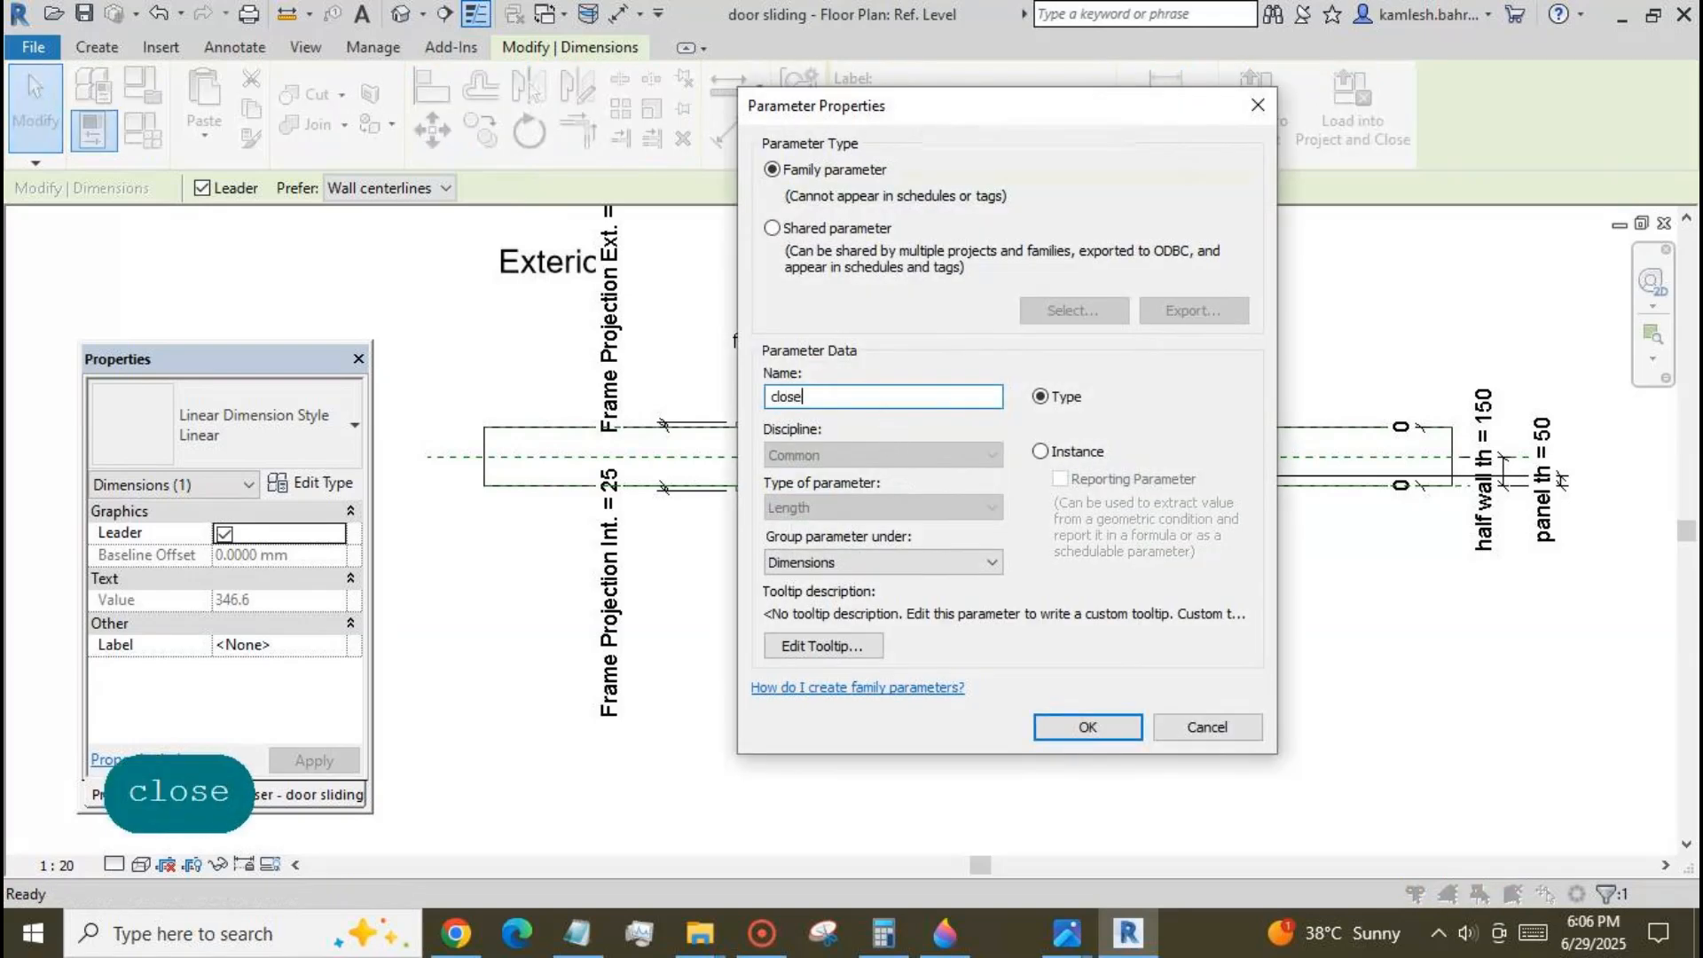
{"action": "left_click", "coordinate": [1059, 456]}
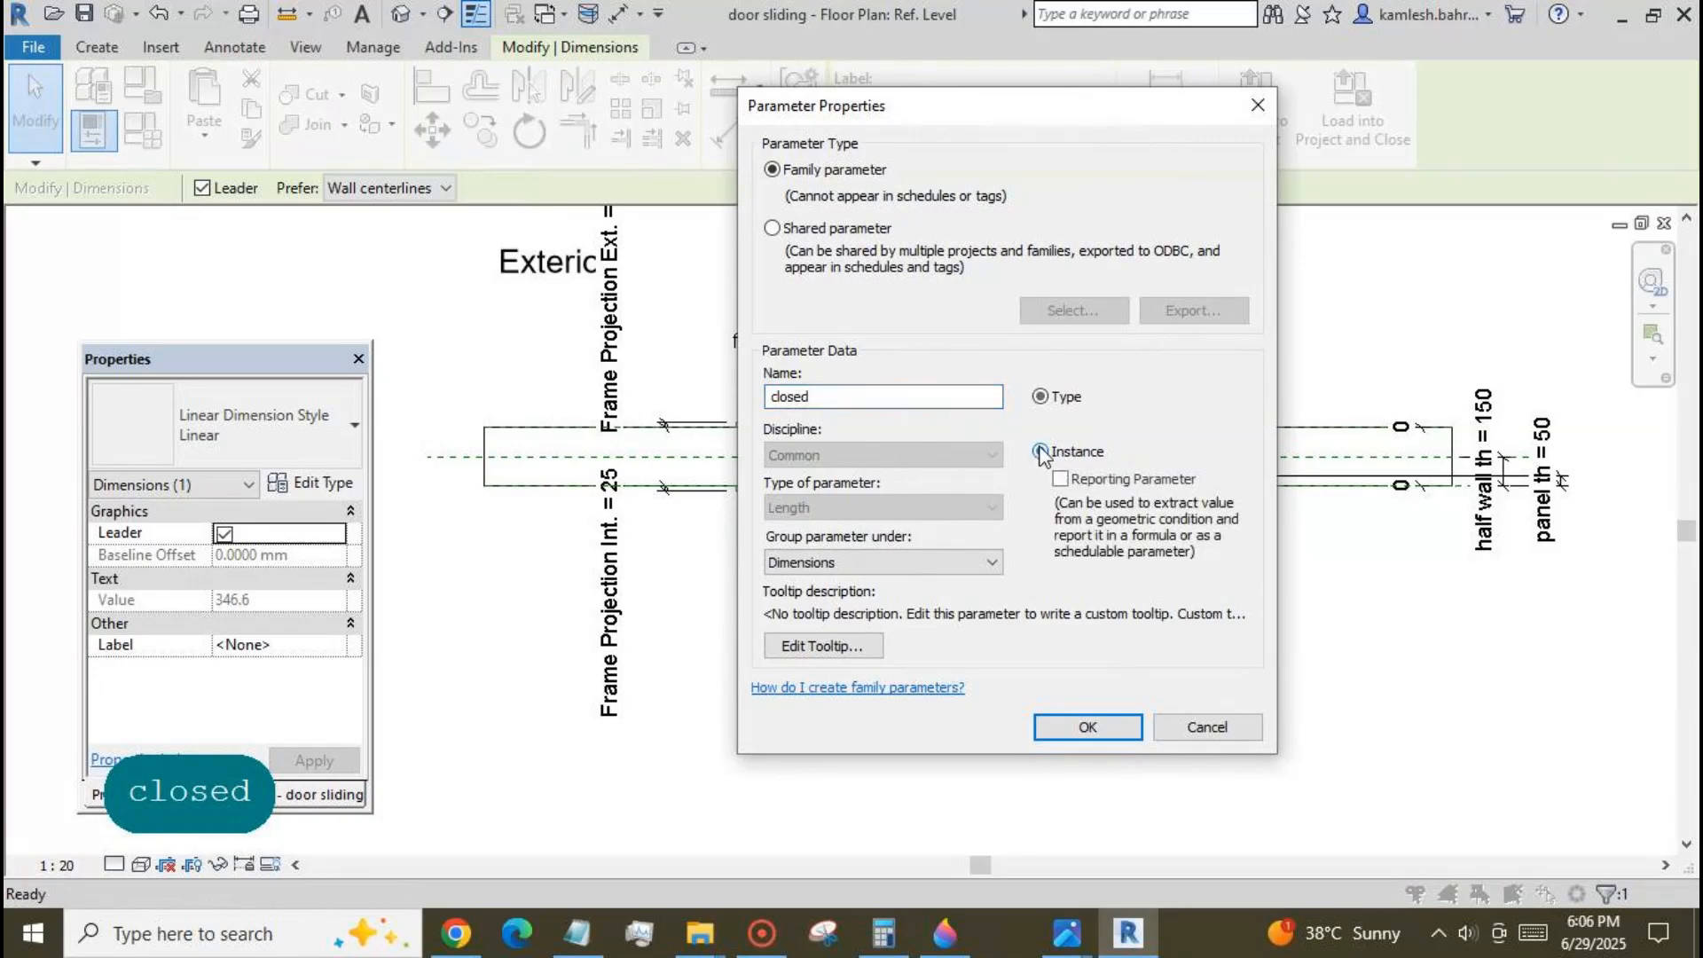
{"action": "left_click", "coordinate": [1088, 726]}
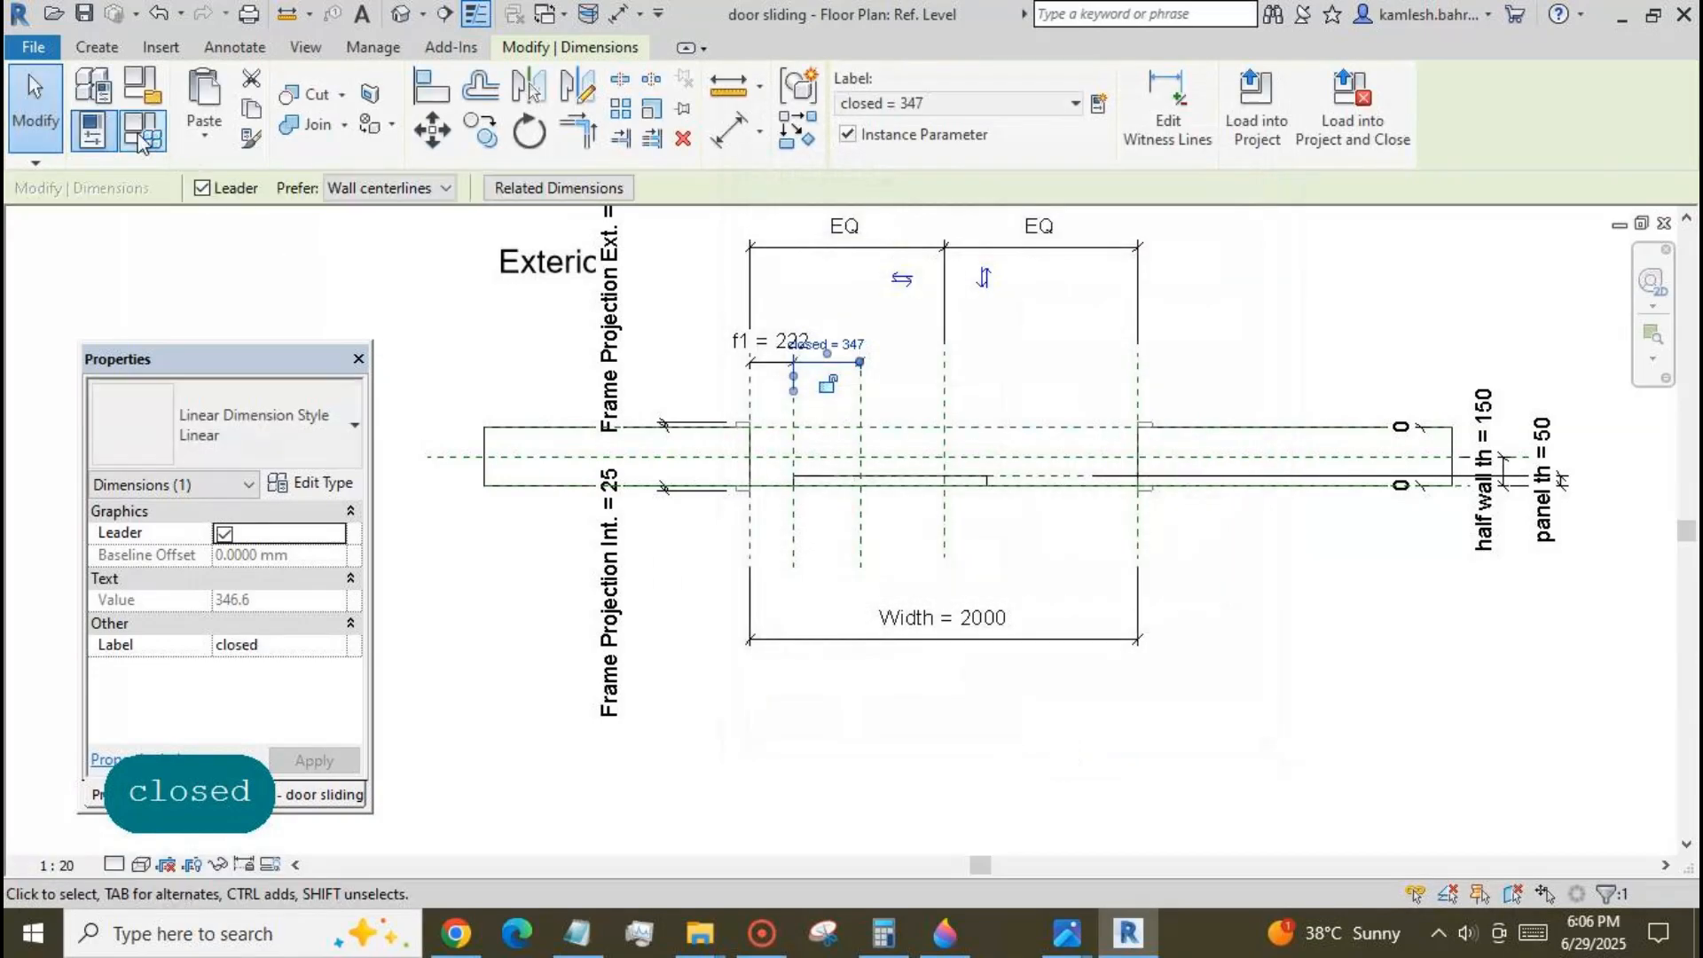
Set the f1 parameter back to 0 and apply it to the family.
{"action": "left_click", "coordinate": [145, 132]}
{"action": "left_click", "coordinate": [241, 569]}
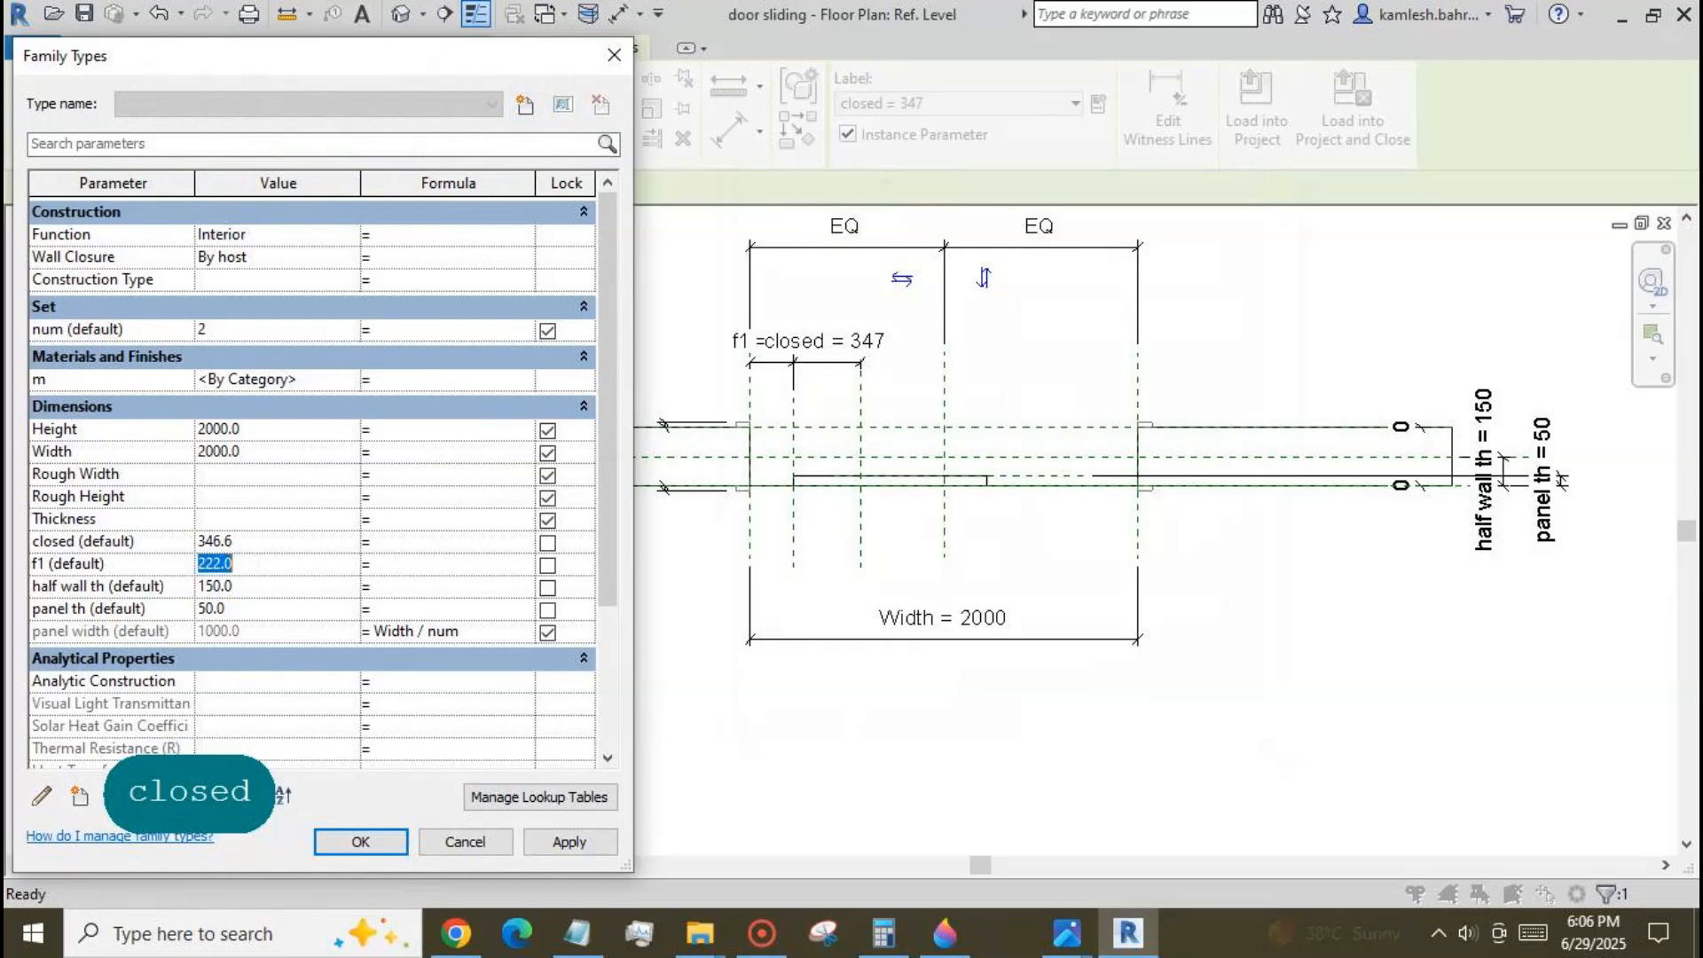
{"action": "type", "text": "0"}
{"action": "left_click", "coordinate": [566, 842]}
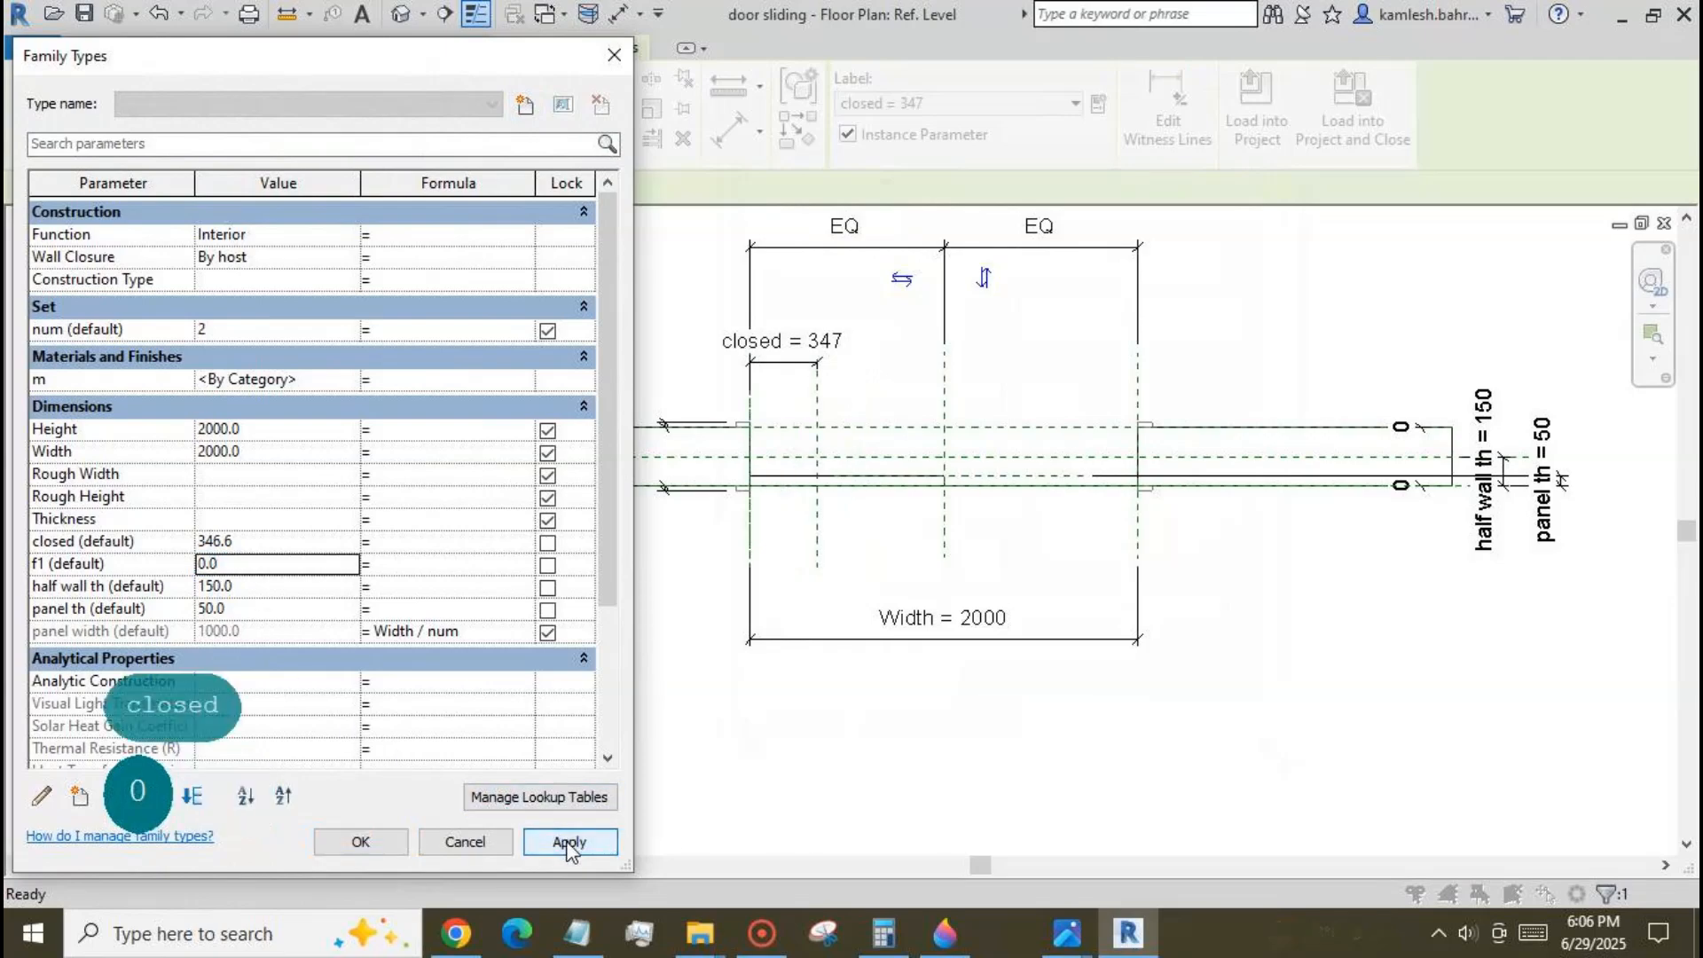
{"action": "left_click", "coordinate": [361, 842]}
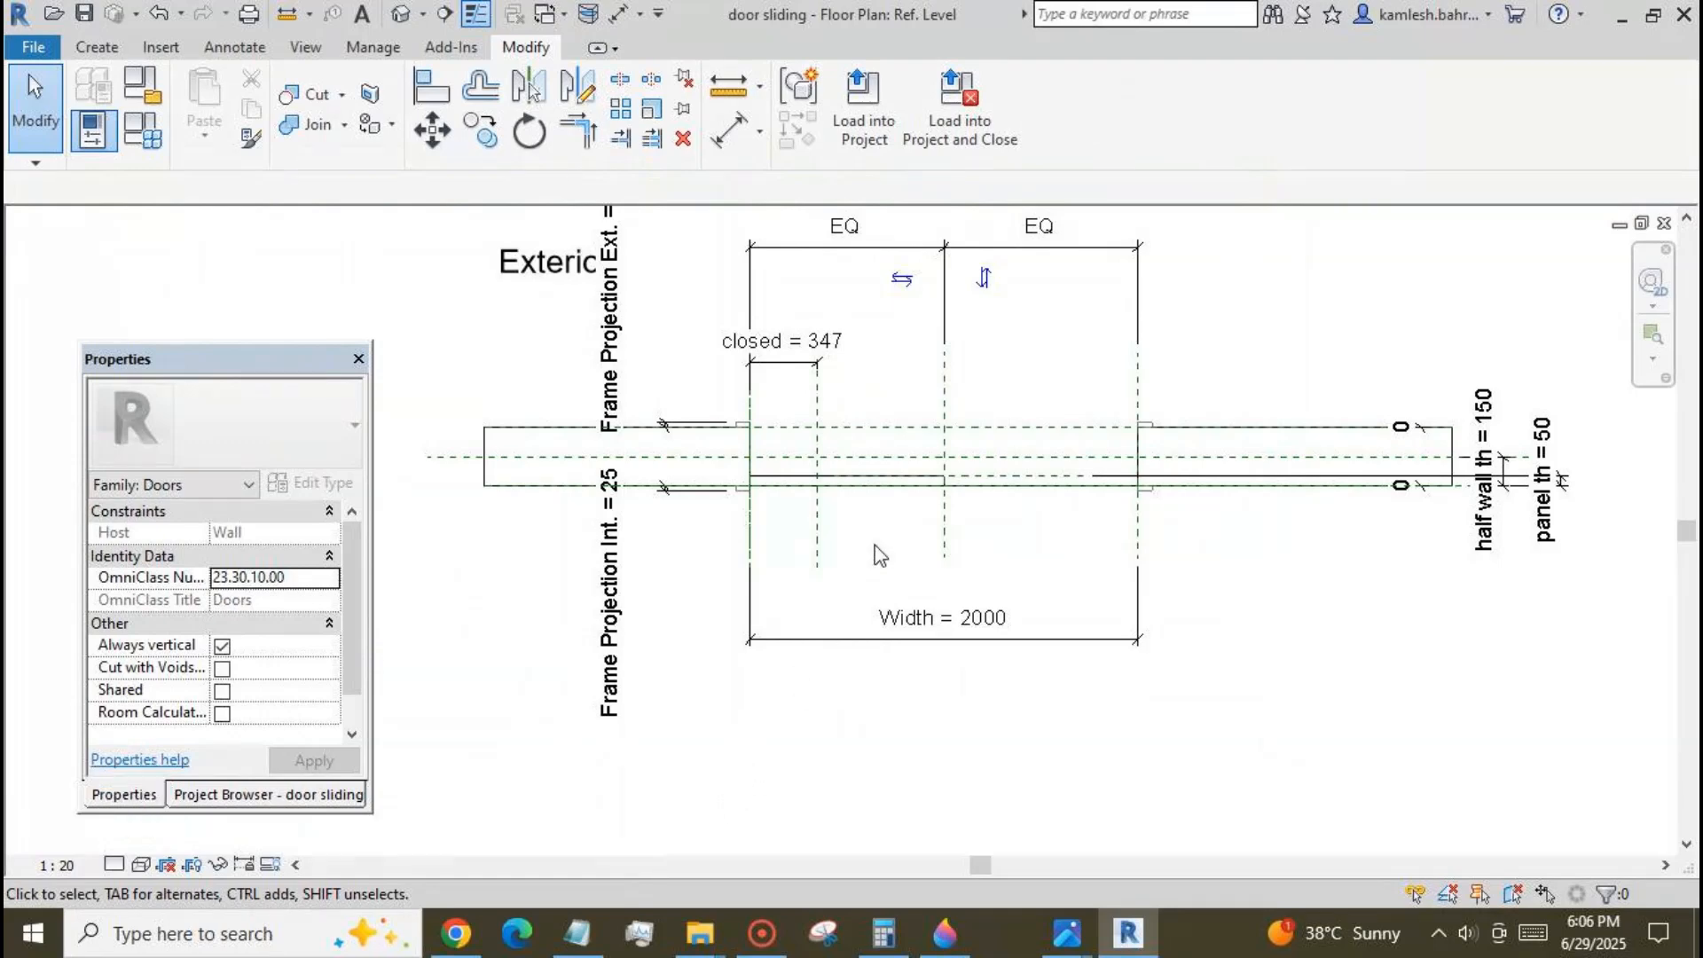
Create a grouped and associated linear array of the door panel with 2 items, placing the second copy up and to the right.
{"action": "left_click", "coordinate": [865, 480]}
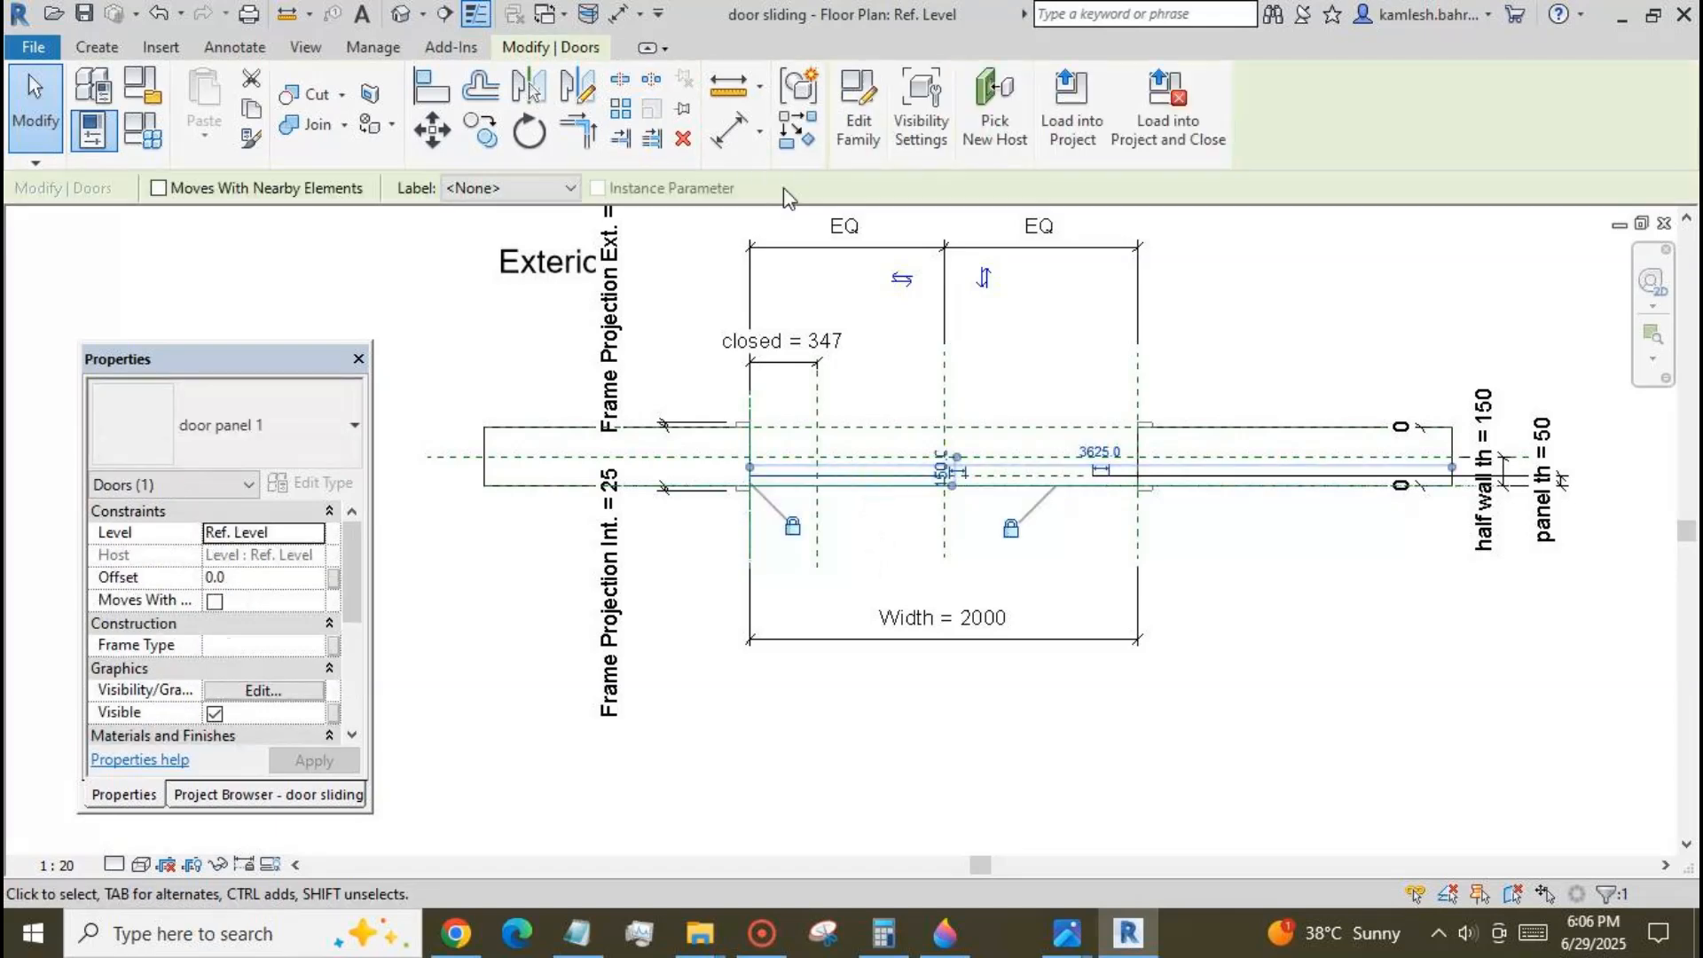
{"action": "left_click", "coordinate": [621, 108]}
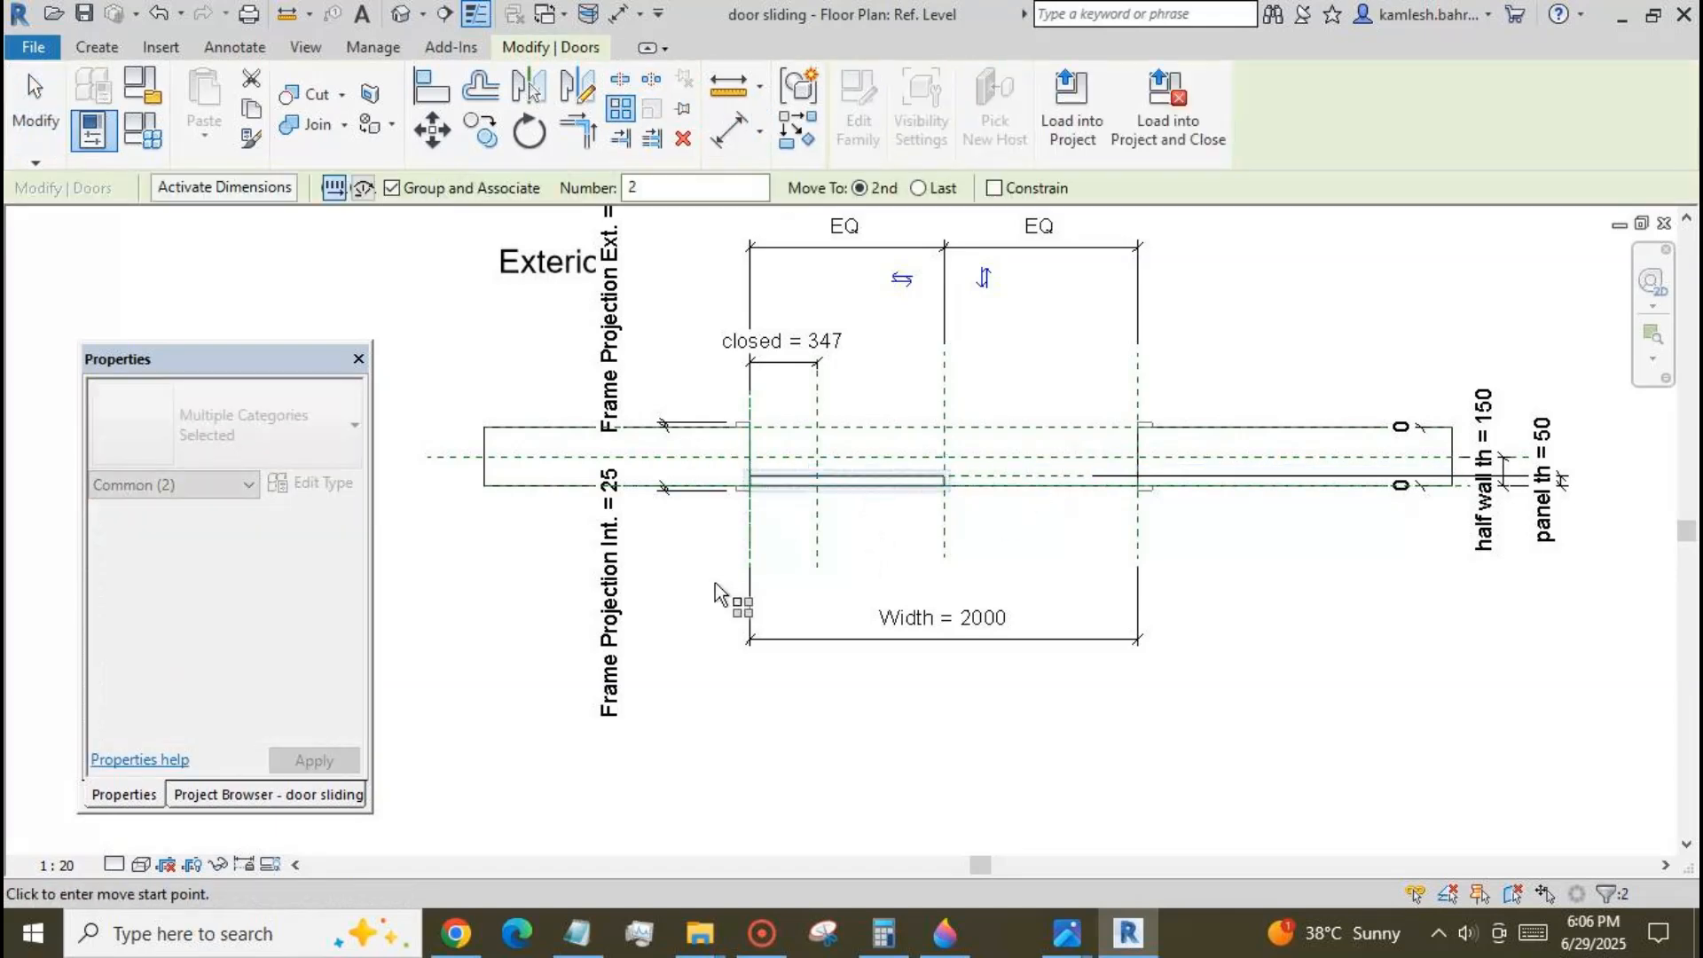
{"action": "left_click", "coordinate": [765, 519]}
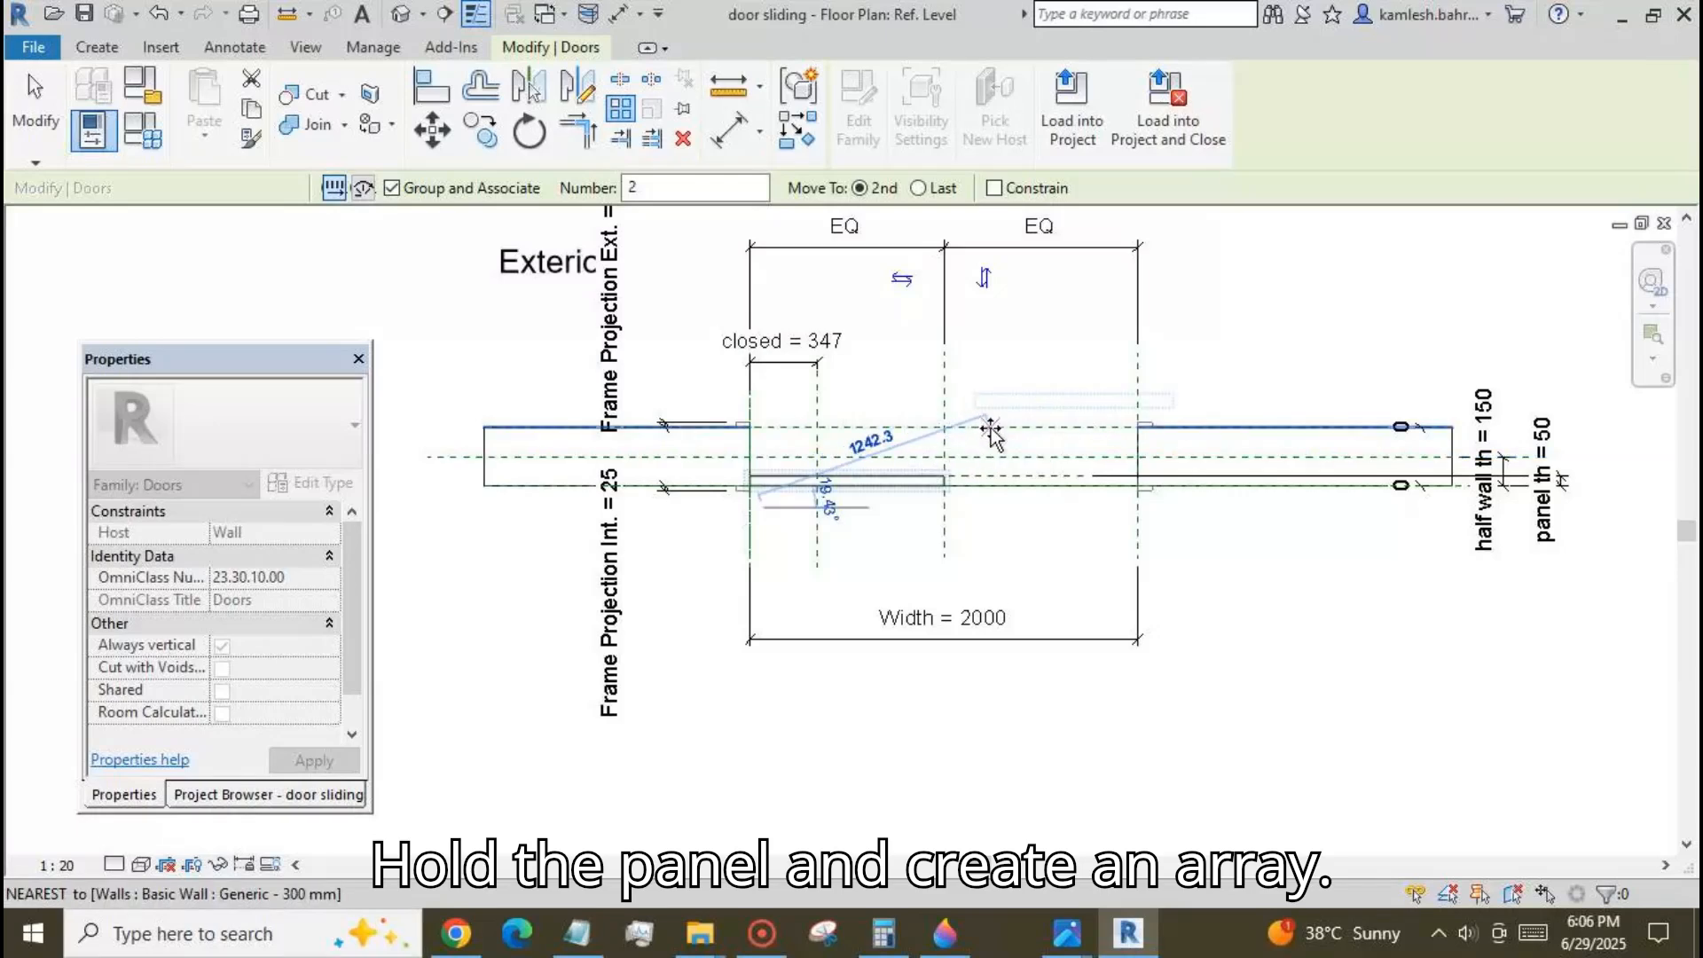
{"action": "left_click", "coordinate": [993, 435]}
{"action": "key", "text": "Return"}
{"action": "left_click", "coordinate": [35, 102]}
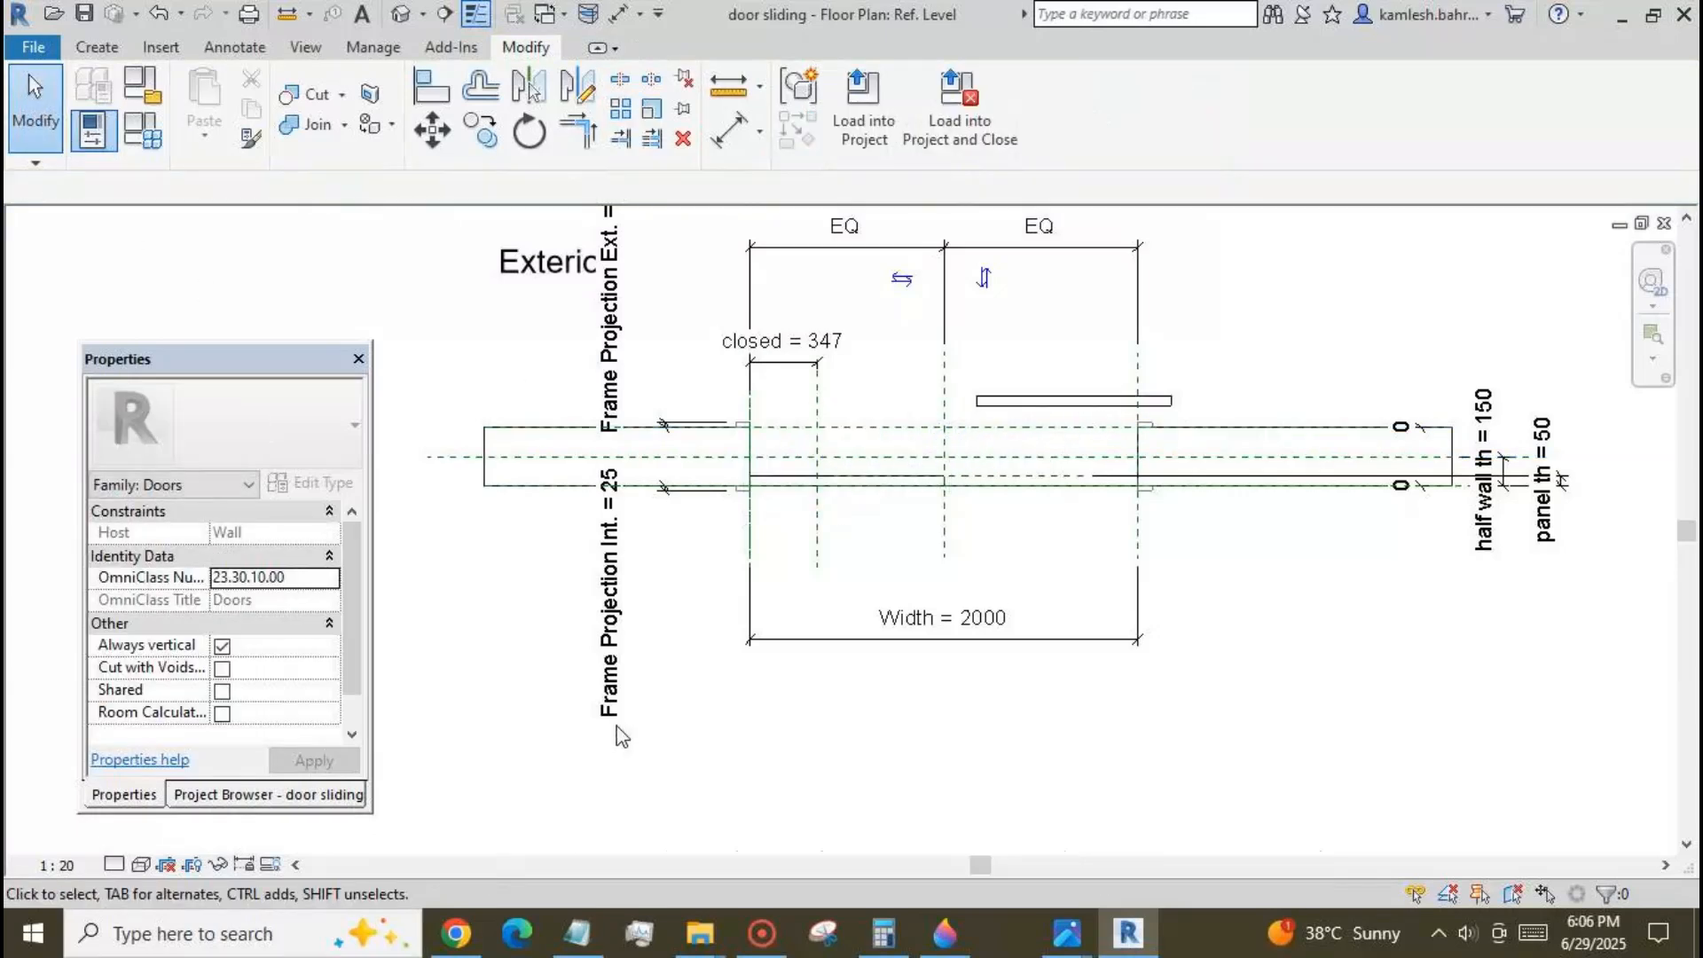
Align the second panel's left edge to the closed reference plane and its lower edge to the panel th reference plane.
{"action": "left_click", "coordinate": [432, 86]}
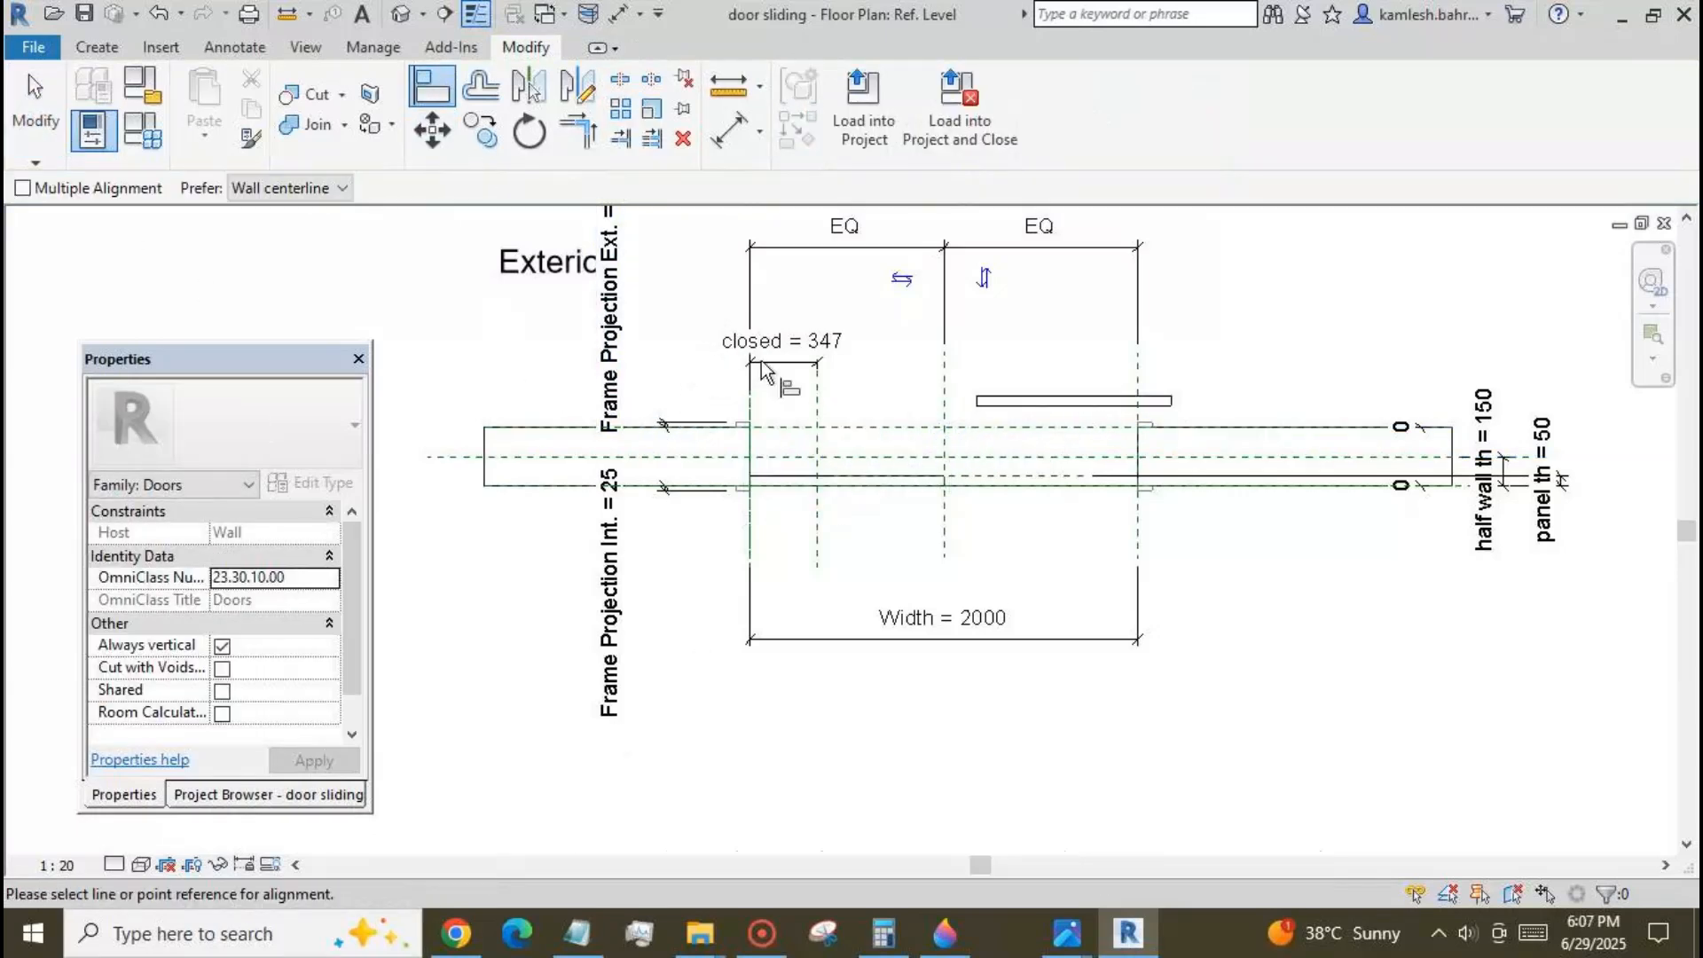
{"action": "left_click", "coordinate": [817, 522]}
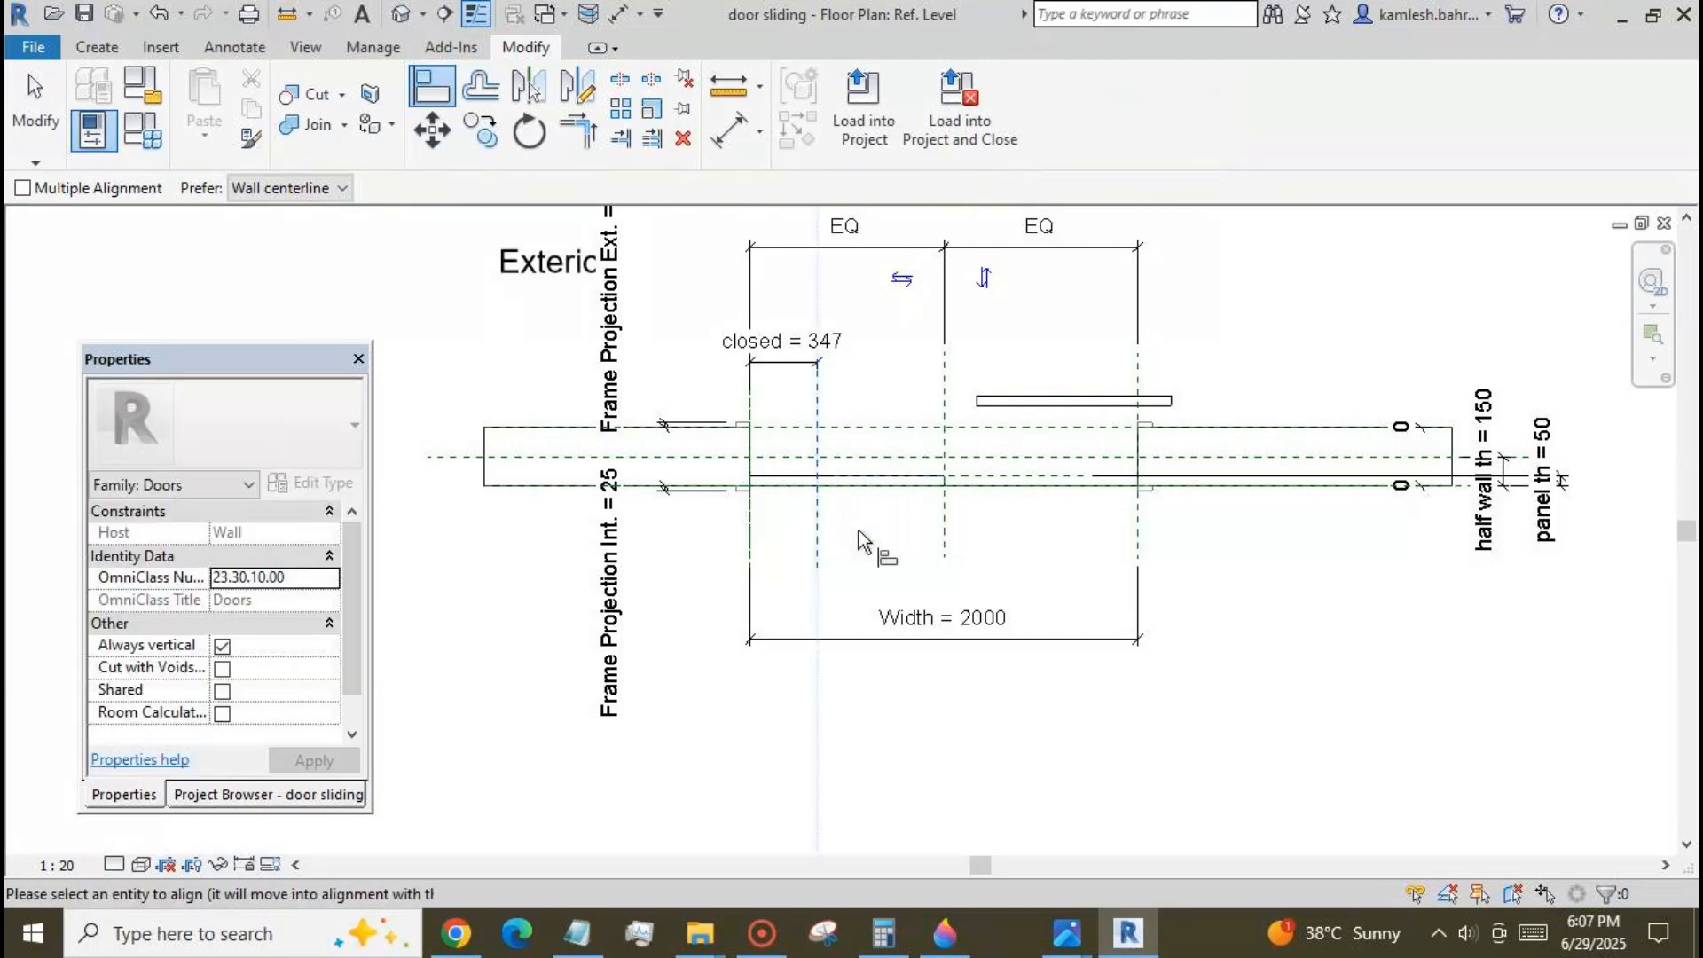
{"action": "left_click", "coordinate": [979, 405]}
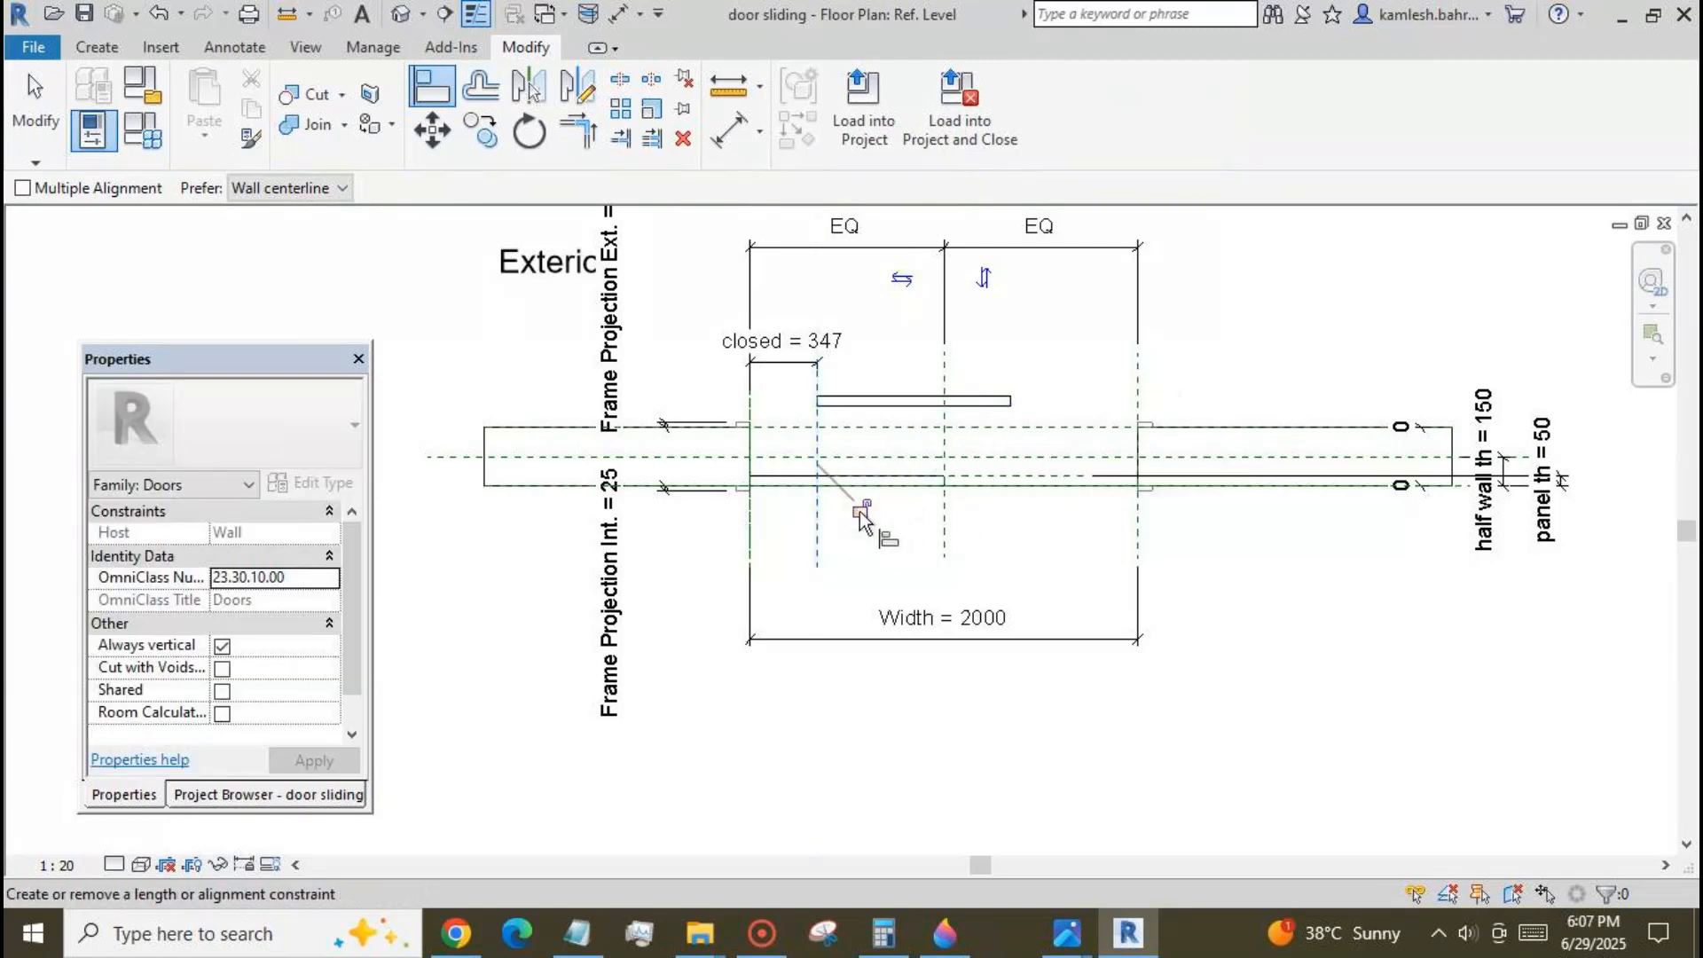
{"action": "left_click", "coordinate": [985, 482]}
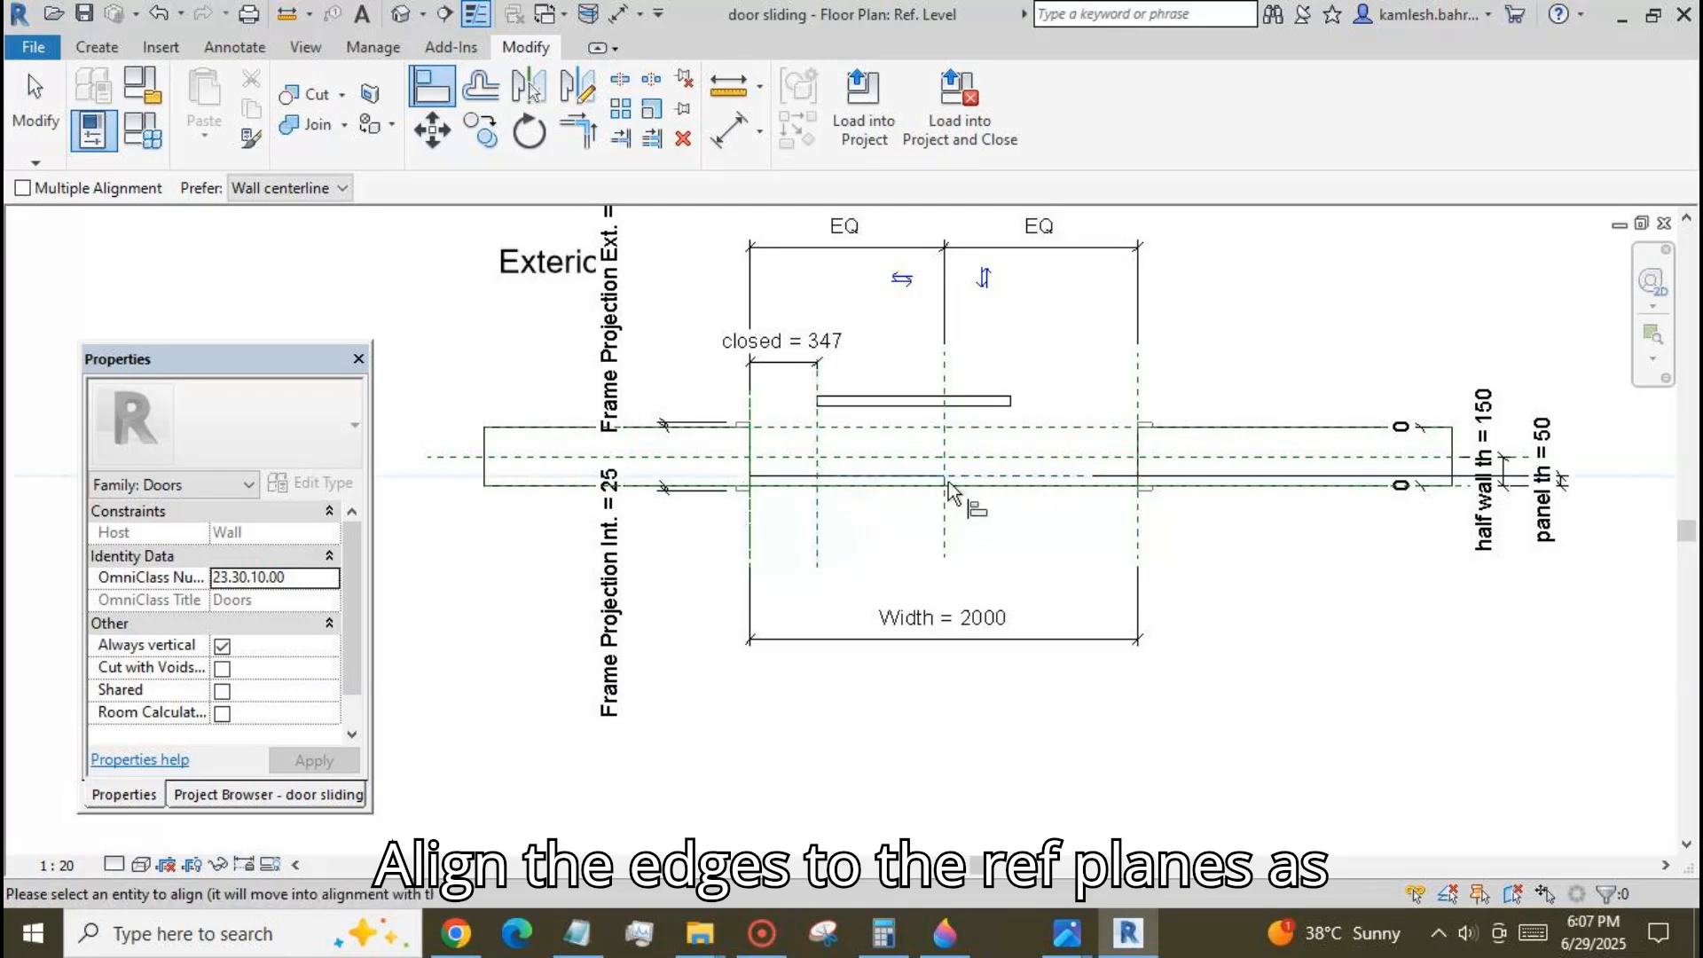
{"action": "left_click", "coordinate": [933, 413]}
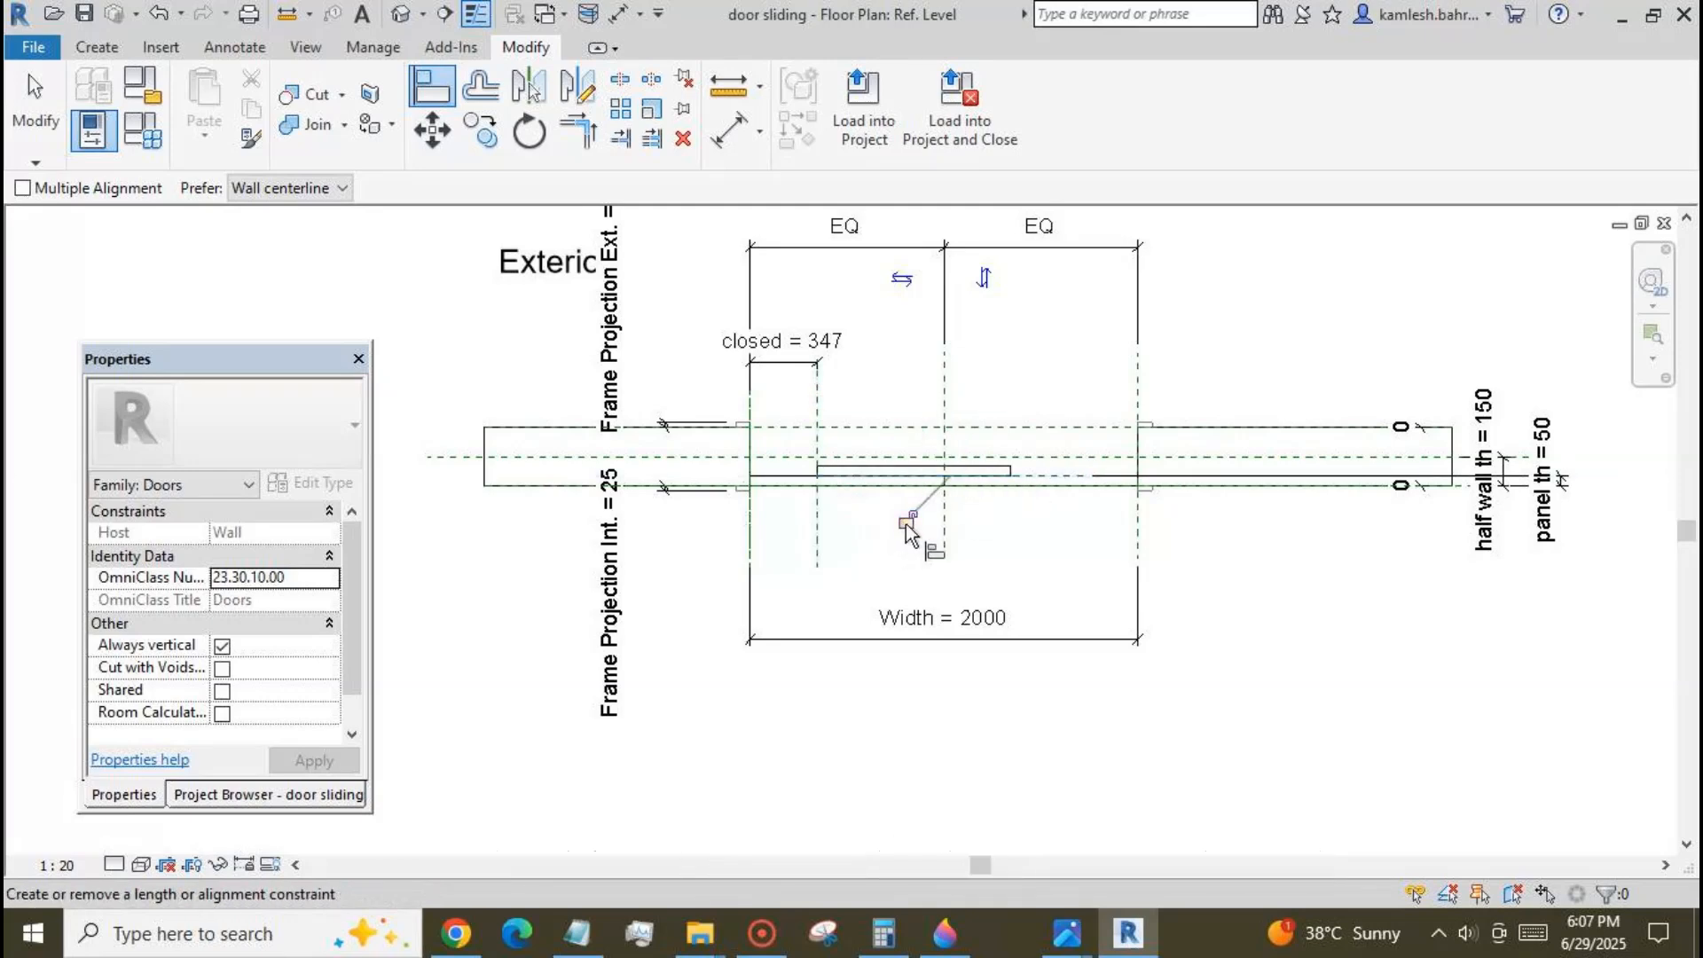
{"action": "left_click", "coordinate": [40, 124]}
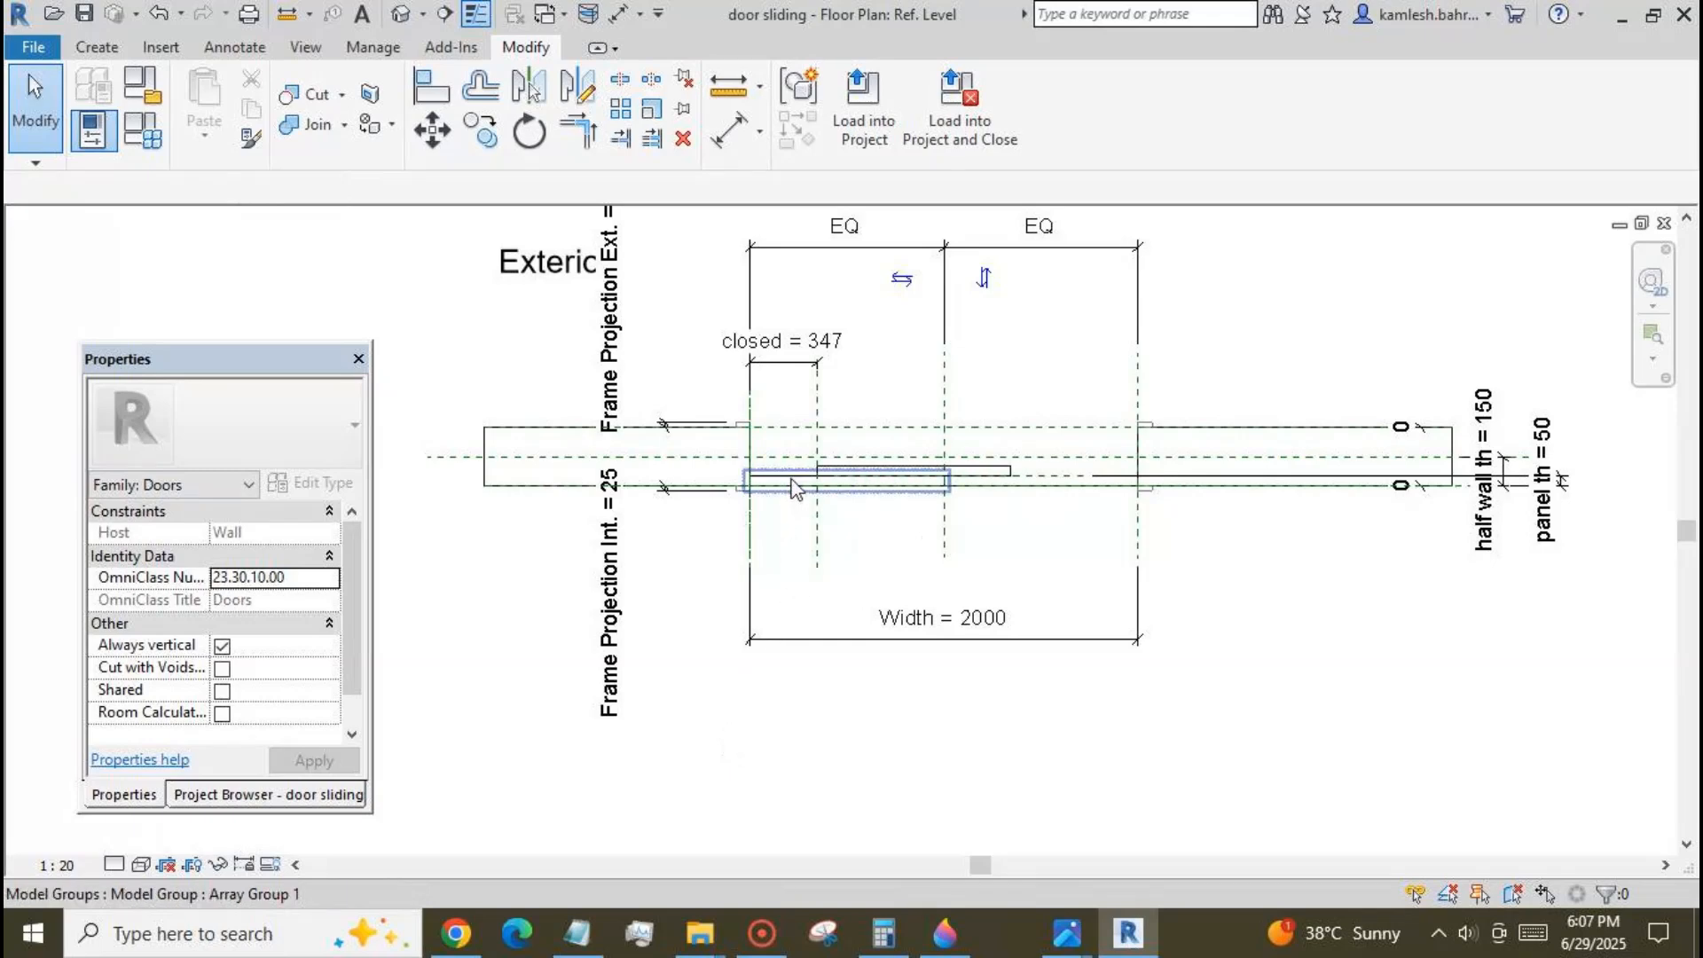
Select the panel array and label its item count with the num parameter.
{"action": "left_click", "coordinate": [792, 488]}
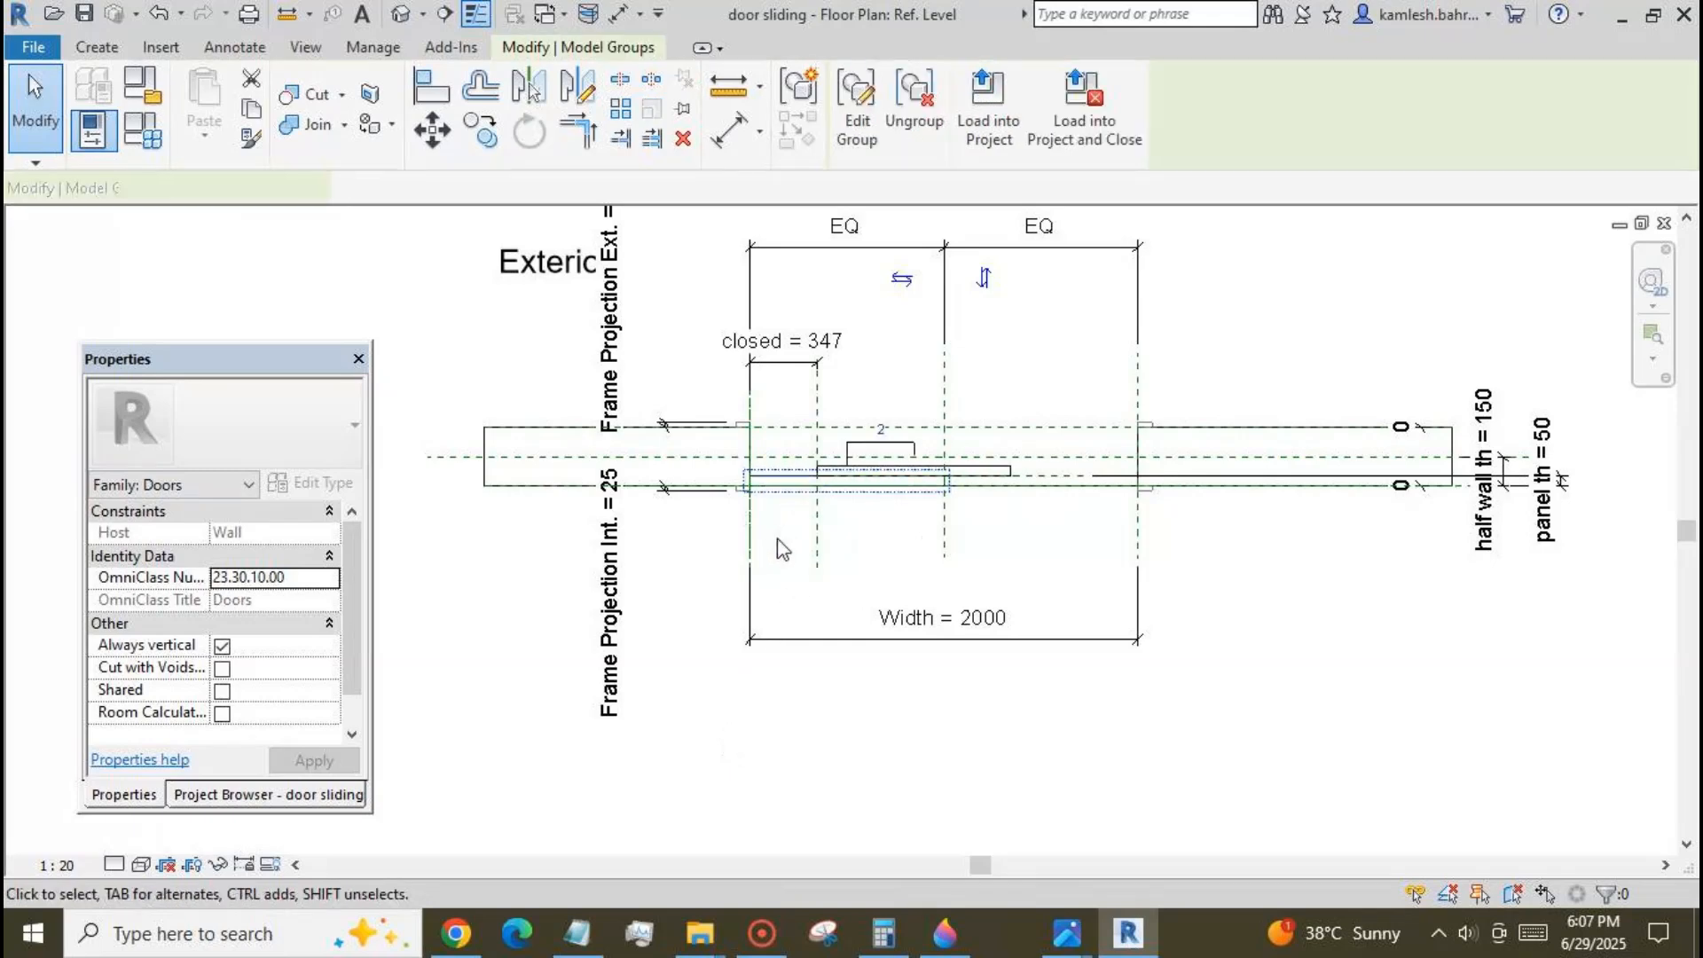
{"action": "left_click", "coordinate": [869, 452]}
{"action": "left_click", "coordinate": [463, 190]}
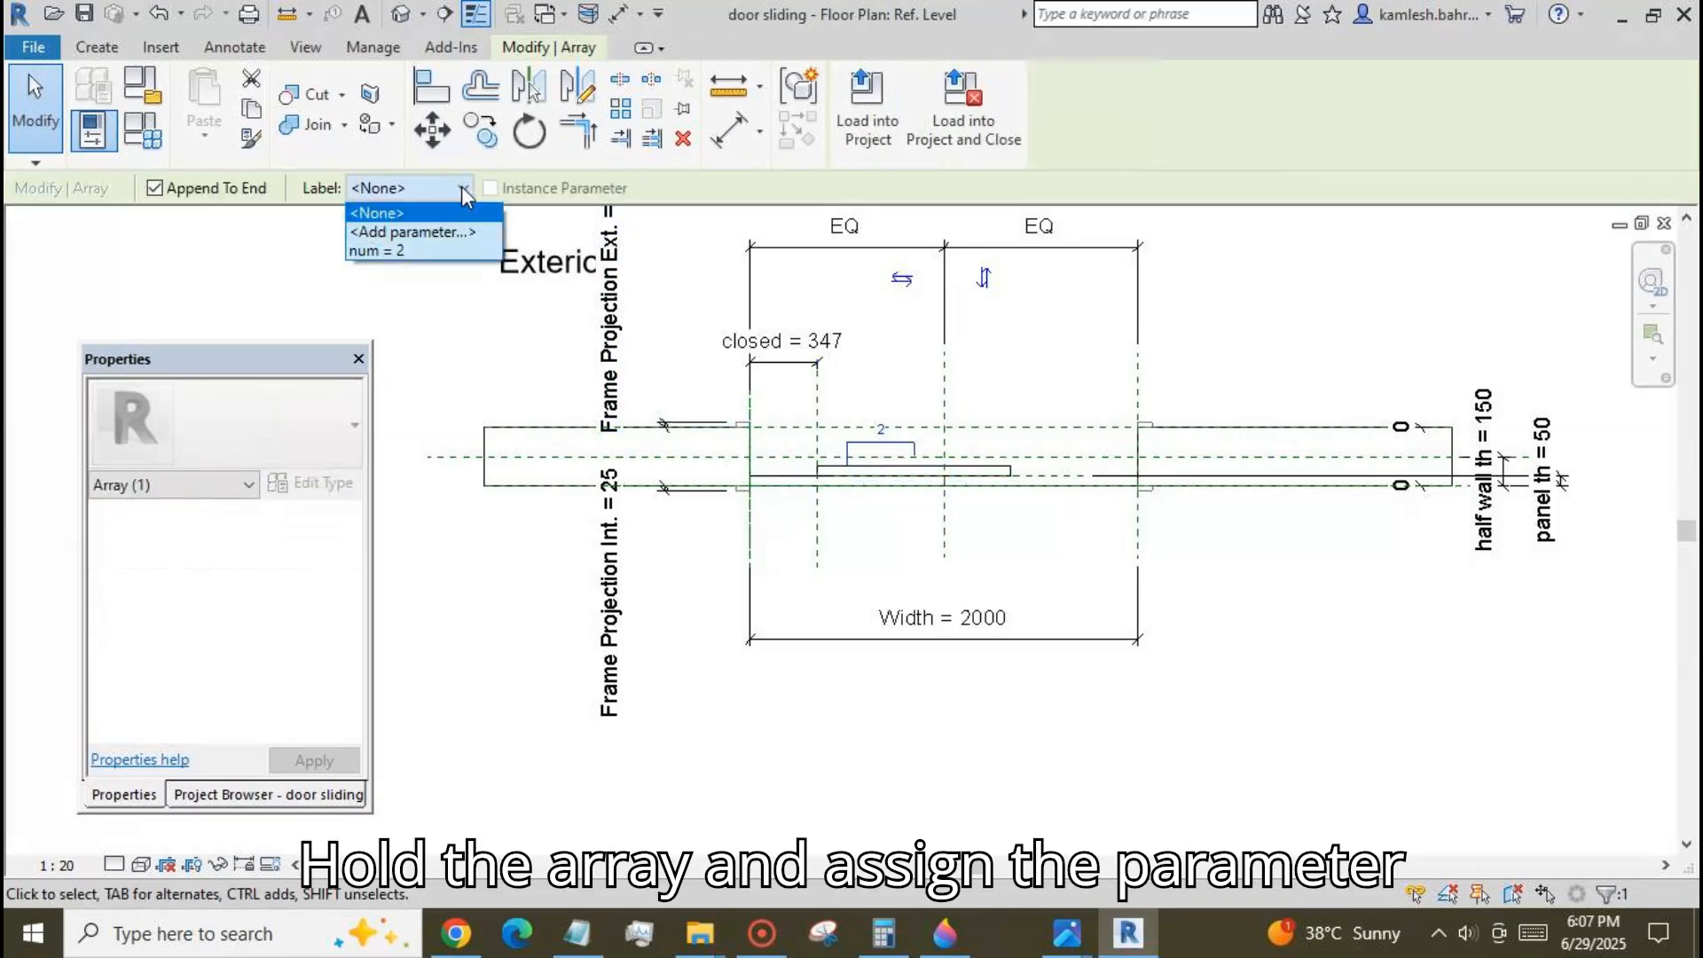
{"action": "left_click", "coordinate": [467, 251]}
{"action": "left_click", "coordinate": [417, 312]}
Set num to 3 in the family types and apply it to the panel array.
{"action": "left_click", "coordinate": [141, 131]}
{"action": "left_click", "coordinate": [243, 328]}
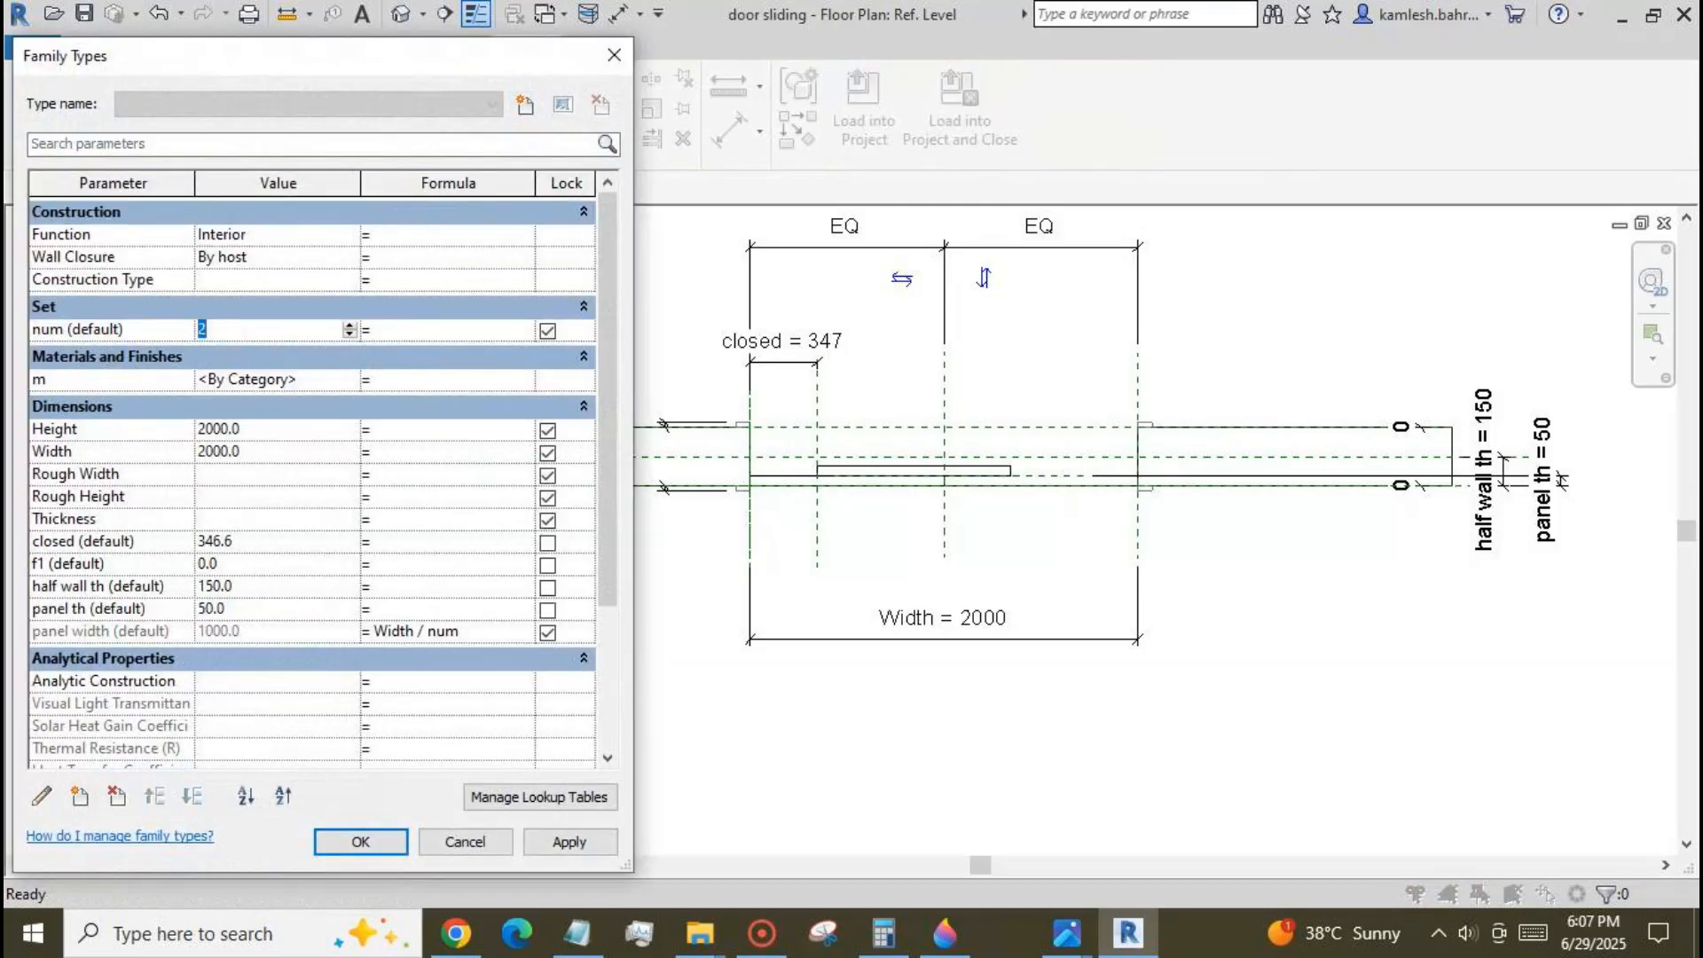
{"action": "type", "text": "3"}
{"action": "left_click", "coordinate": [572, 843]}
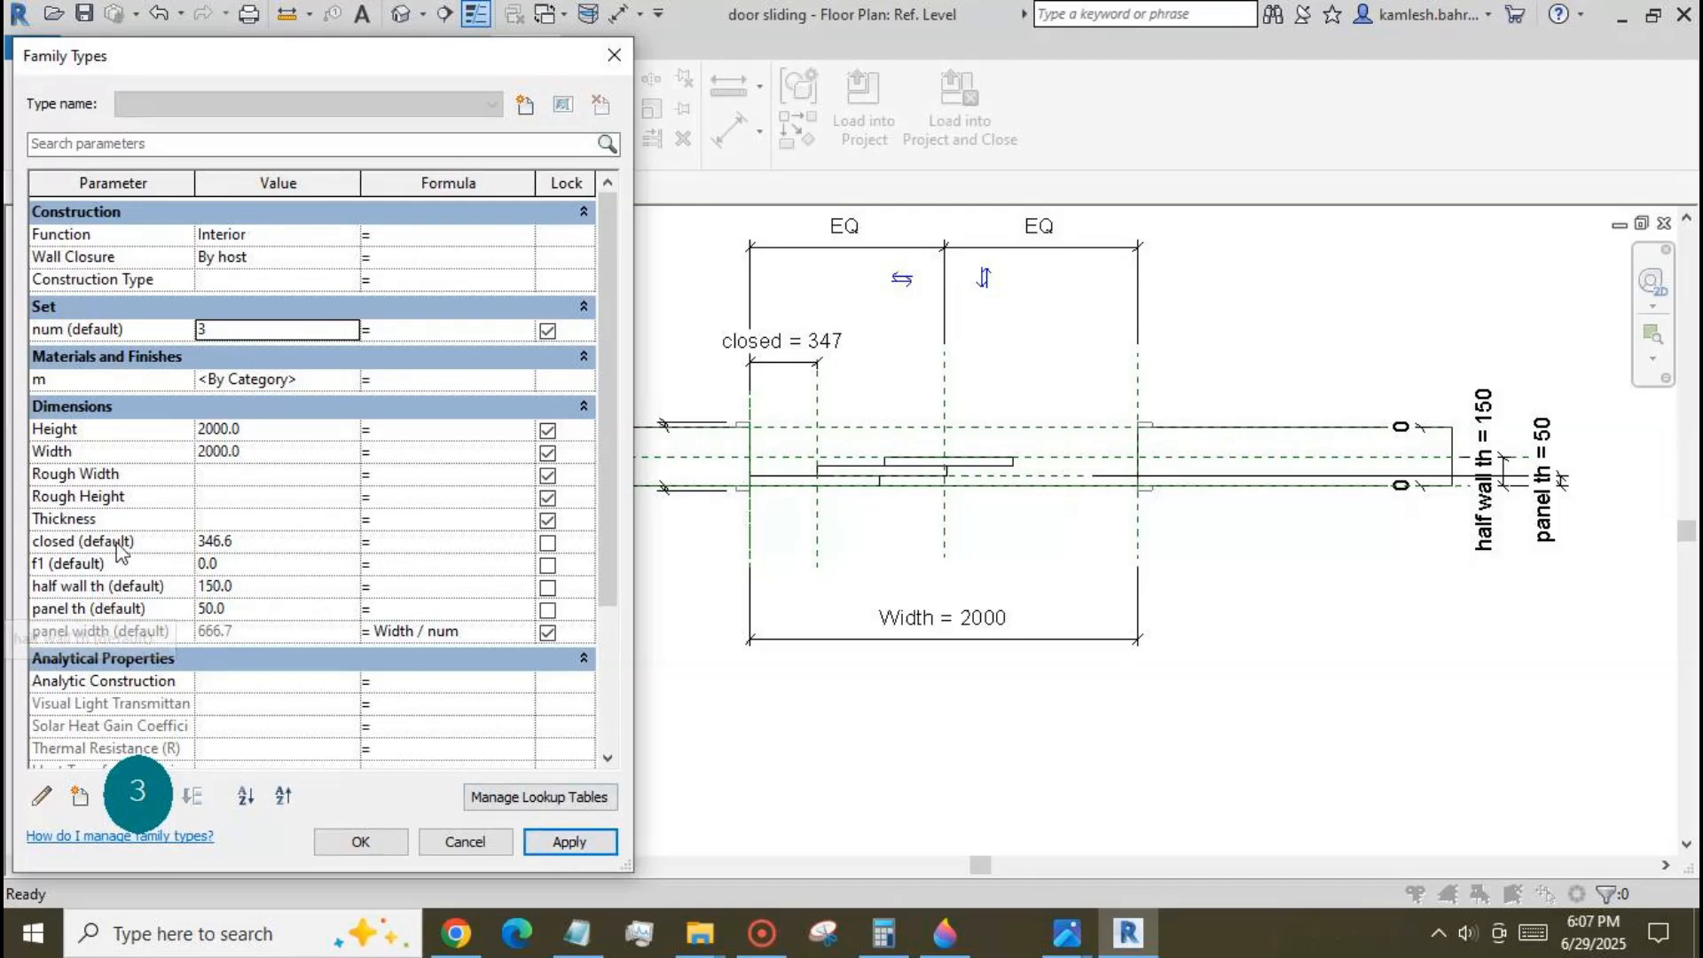
Set the closed parameter to 555 and apply it to the panel array.
{"action": "left_click", "coordinate": [291, 545]}
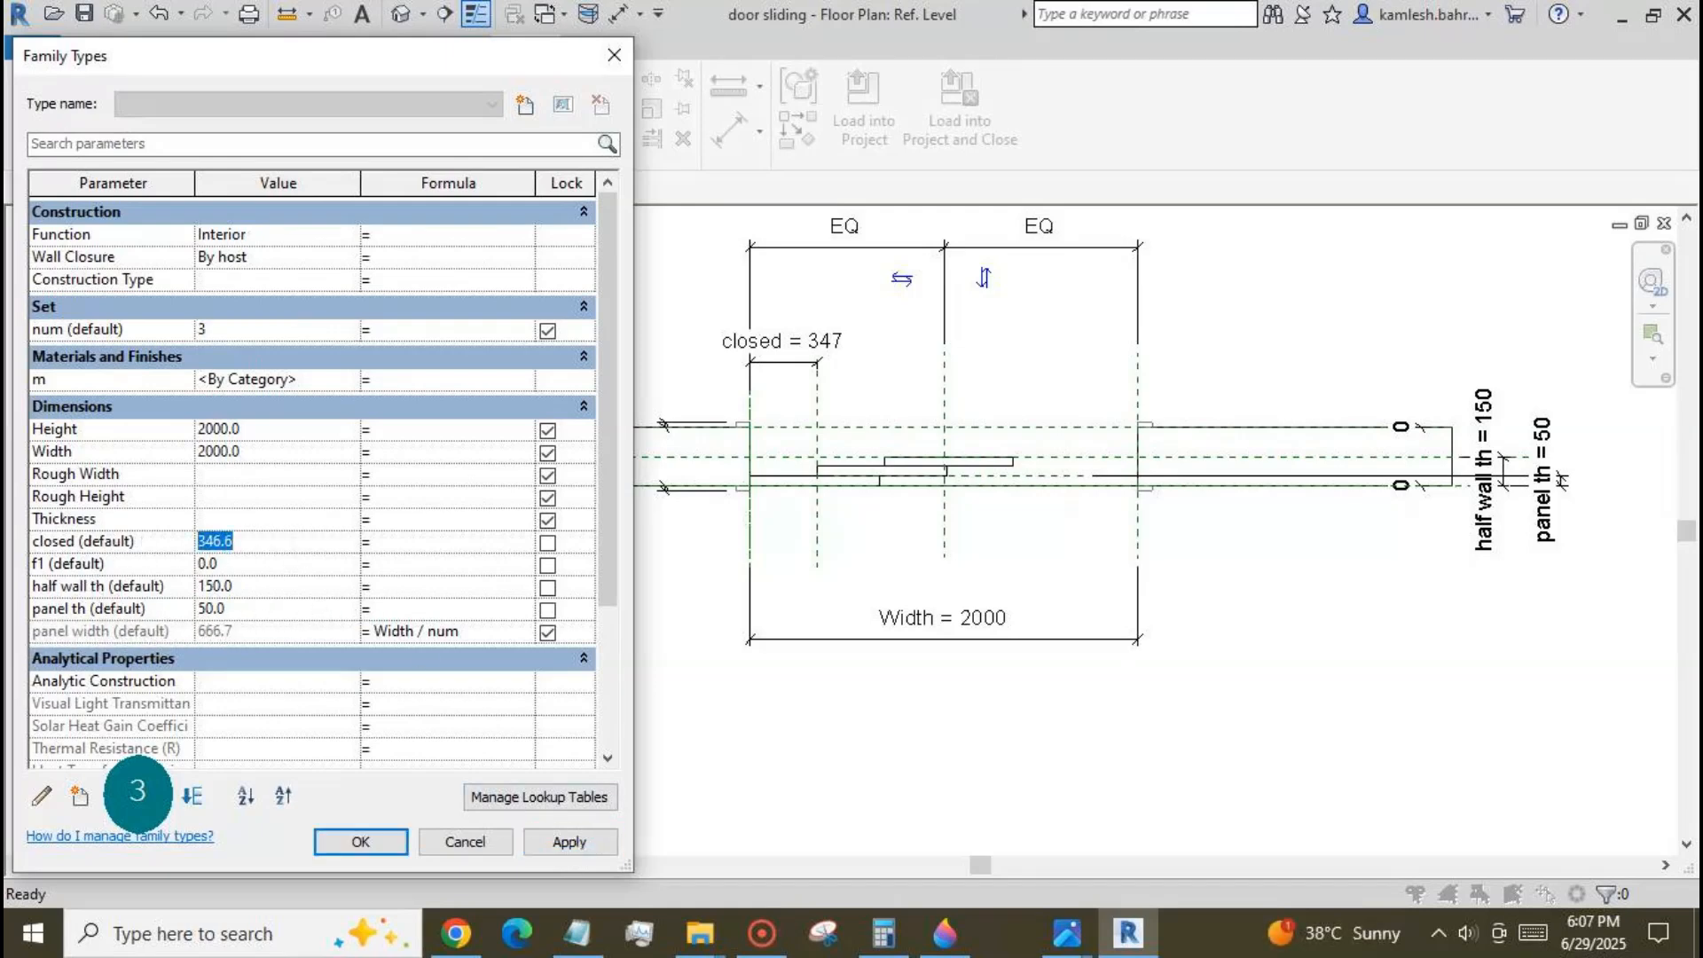
{"action": "type", "text": "555"}
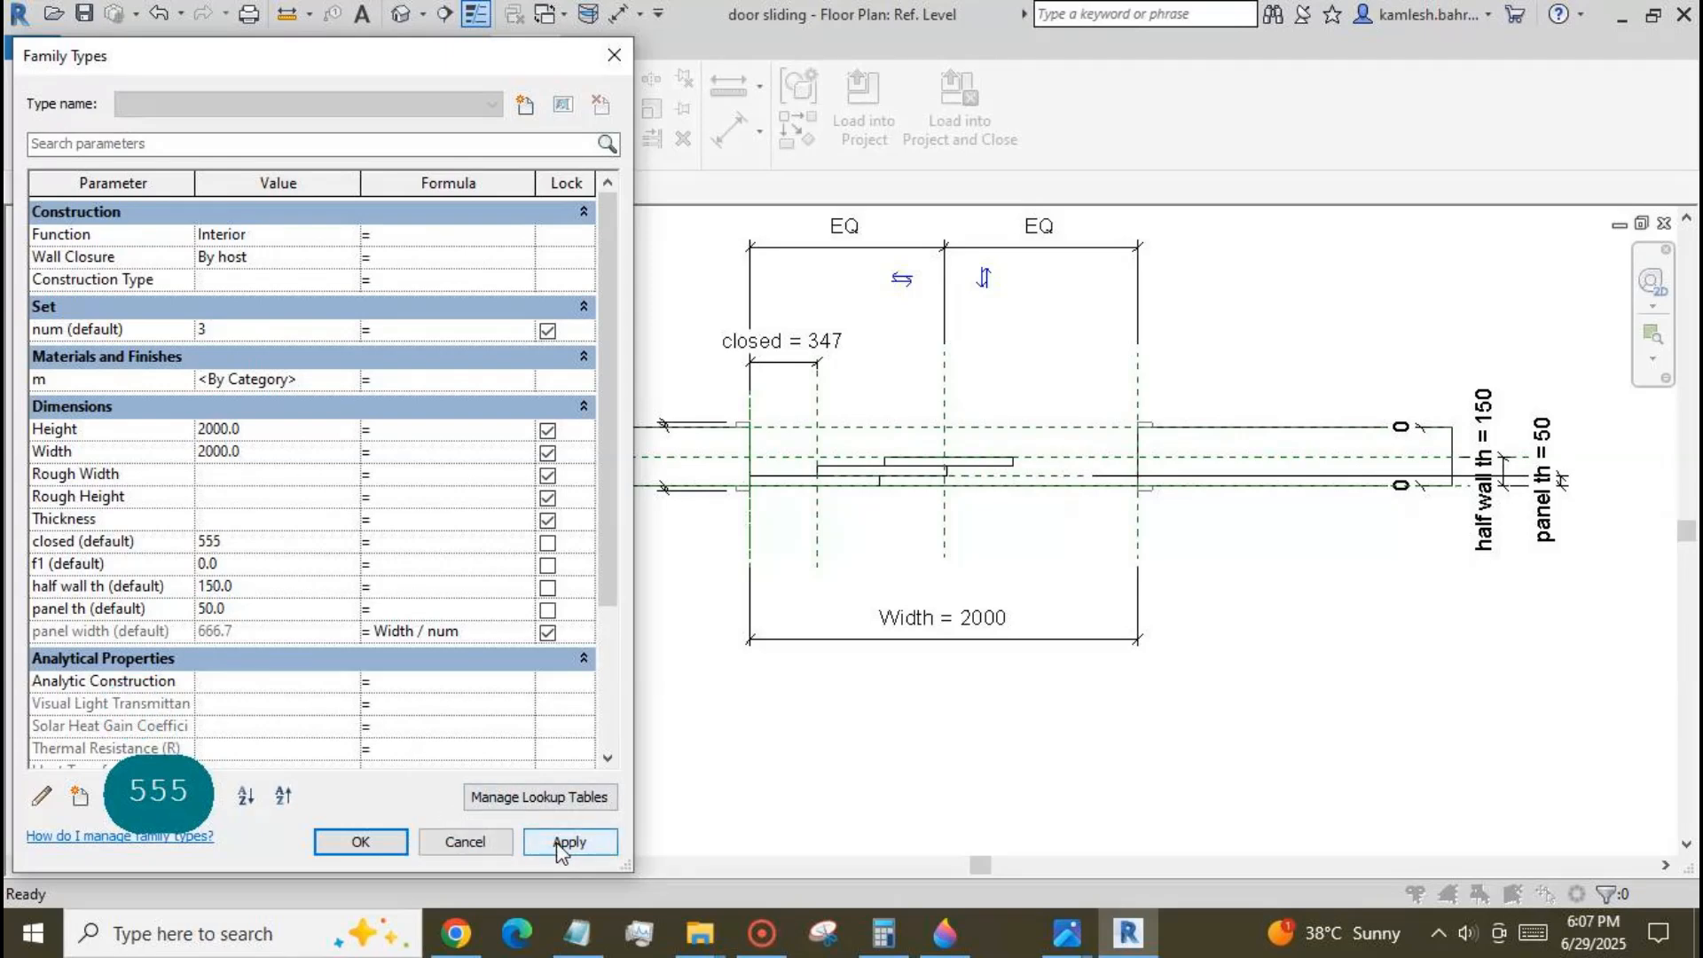
{"action": "left_click", "coordinate": [568, 842]}
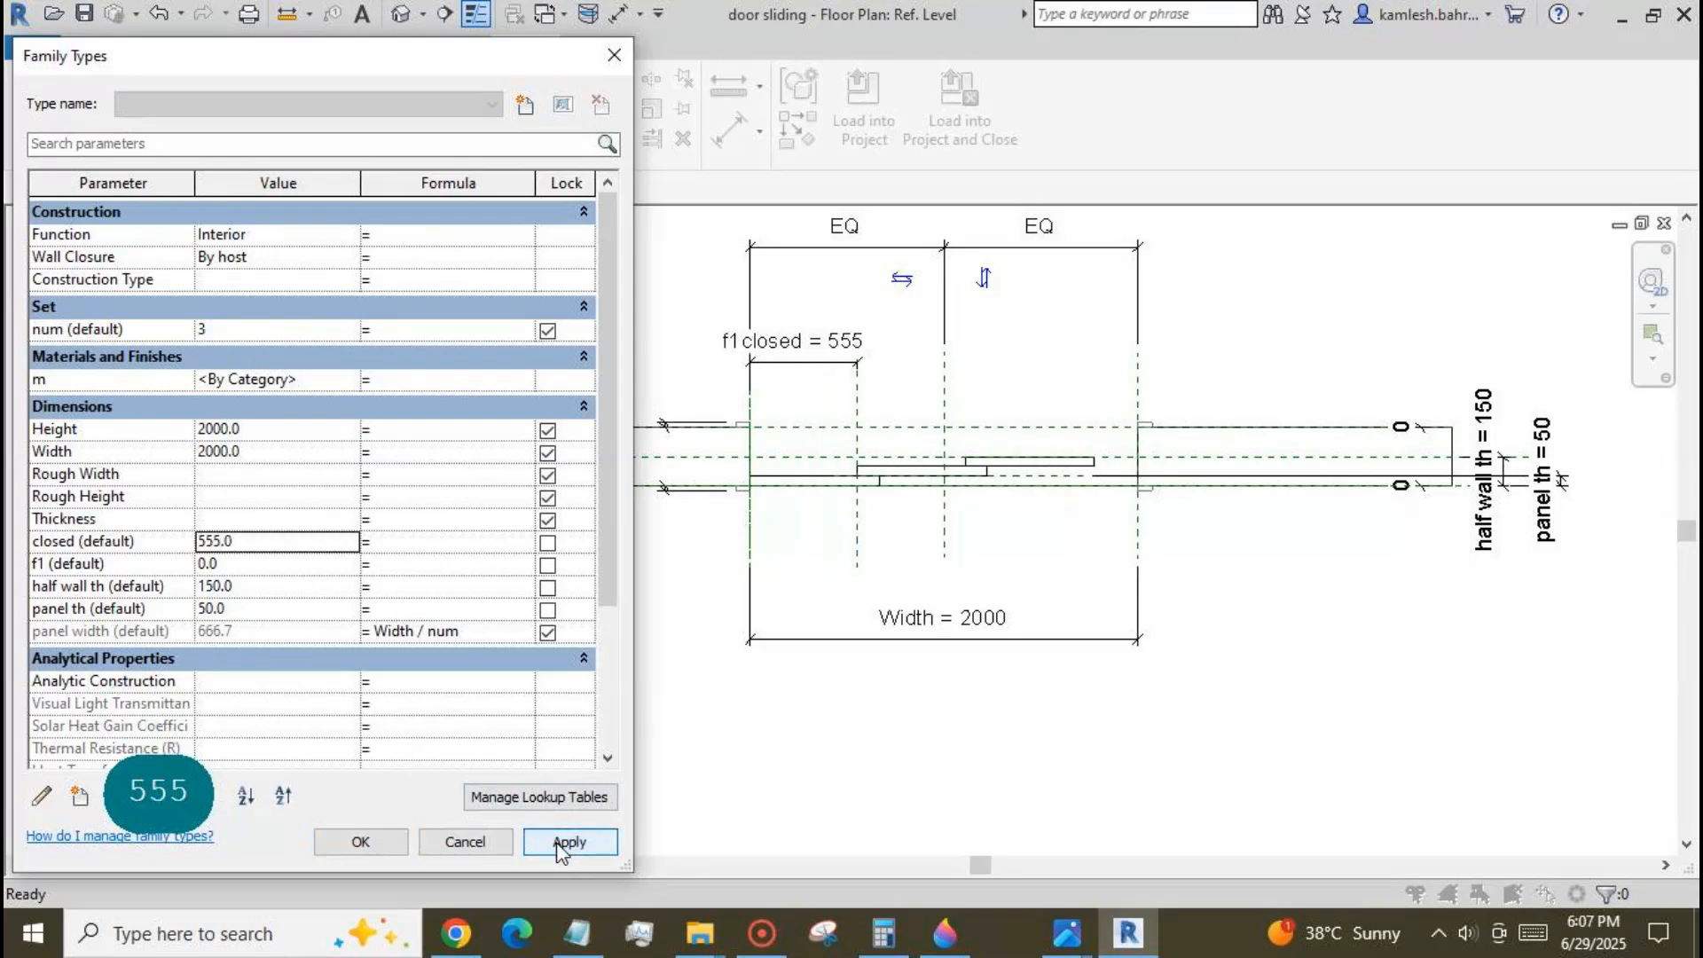
Set the closed parameter to 666, apply it and accept the family types.
{"action": "left_click", "coordinate": [258, 546]}
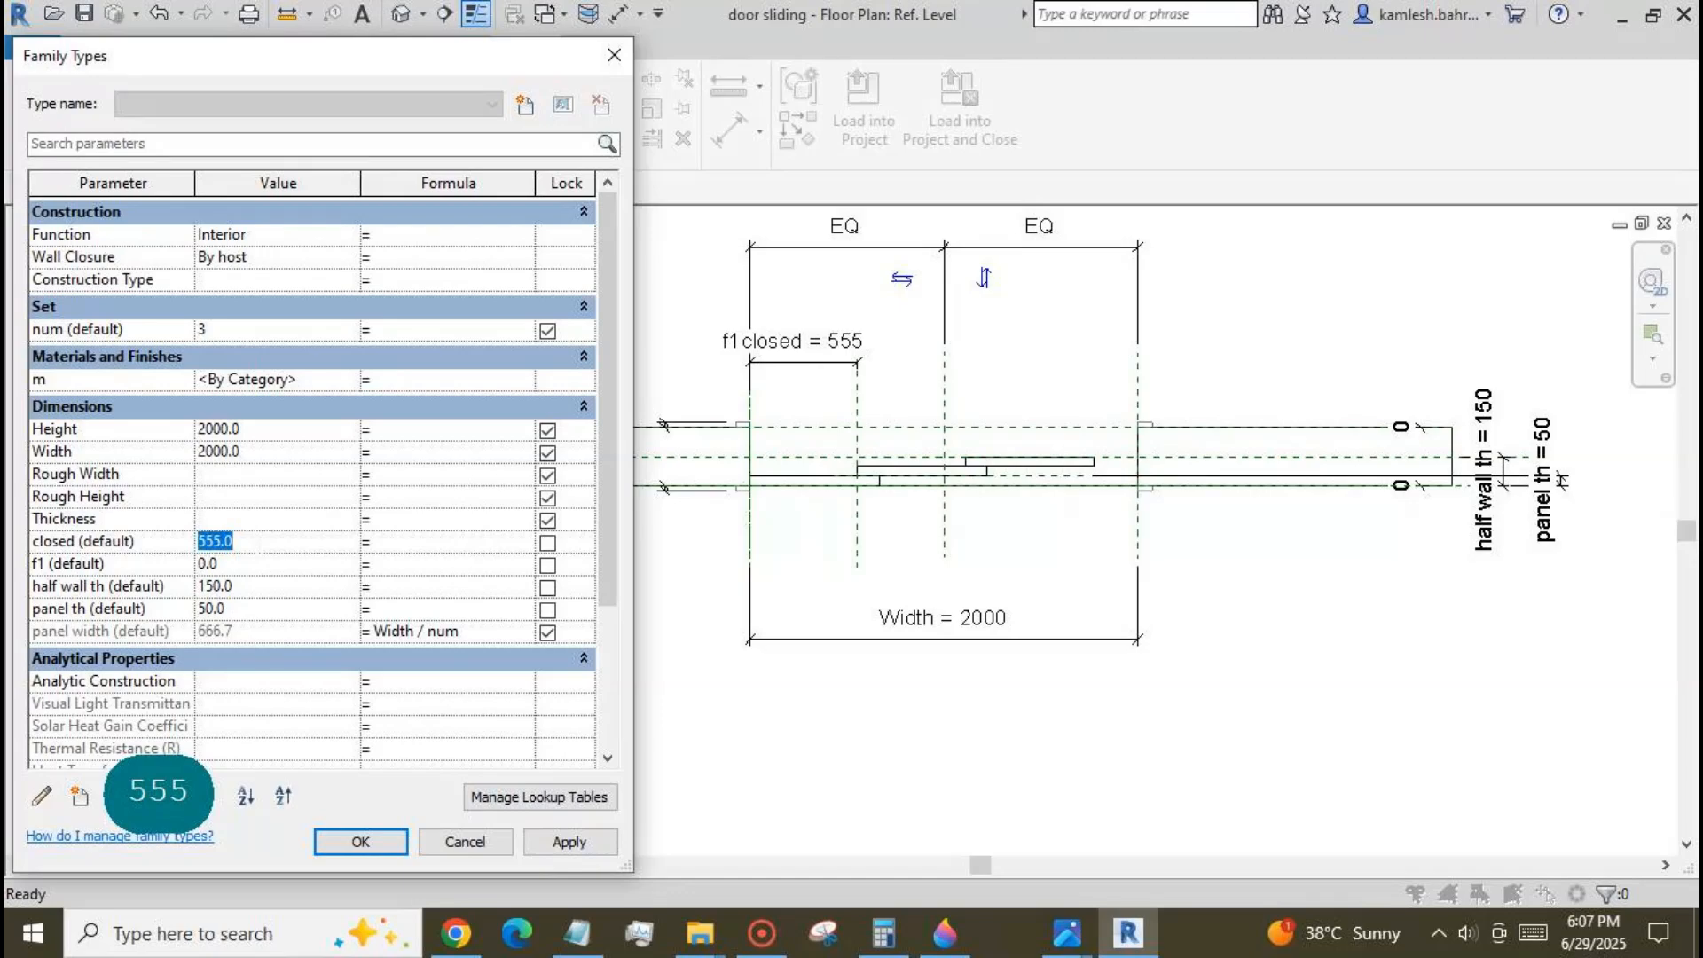
{"action": "type", "text": "666"}
{"action": "left_click", "coordinate": [560, 843]}
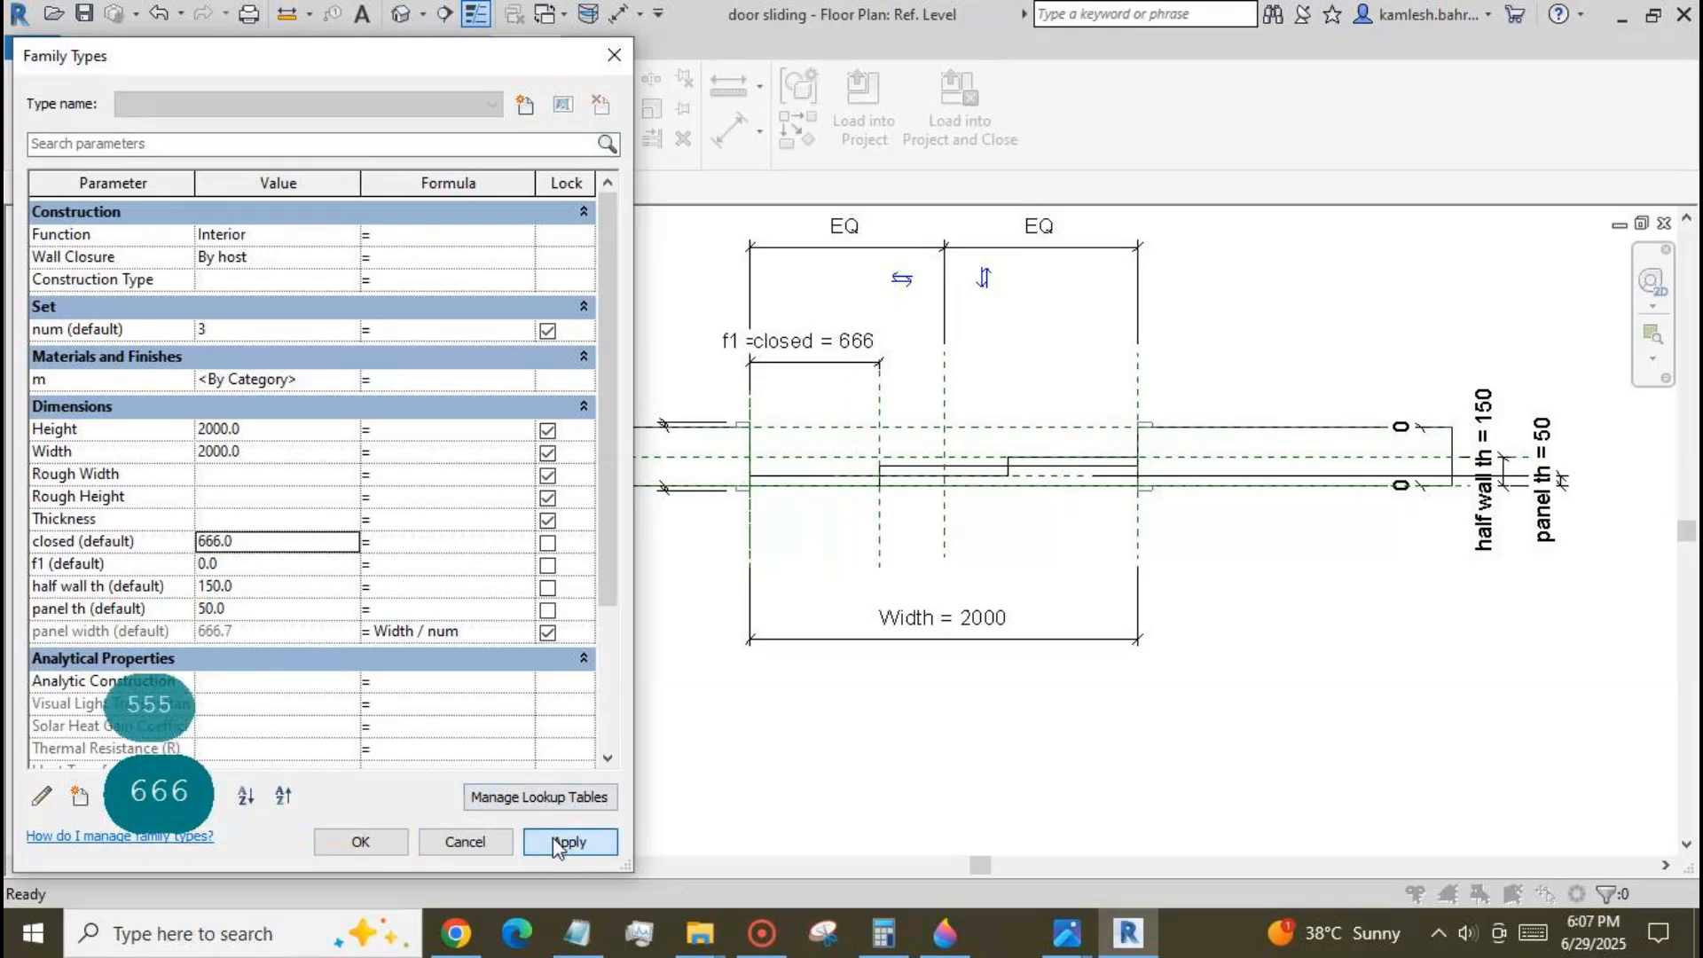
{"action": "left_click", "coordinate": [361, 842]}
{"action": "scroll", "coordinate": [820, 723], "scroll_direction": "down", "scroll_amount": 1}
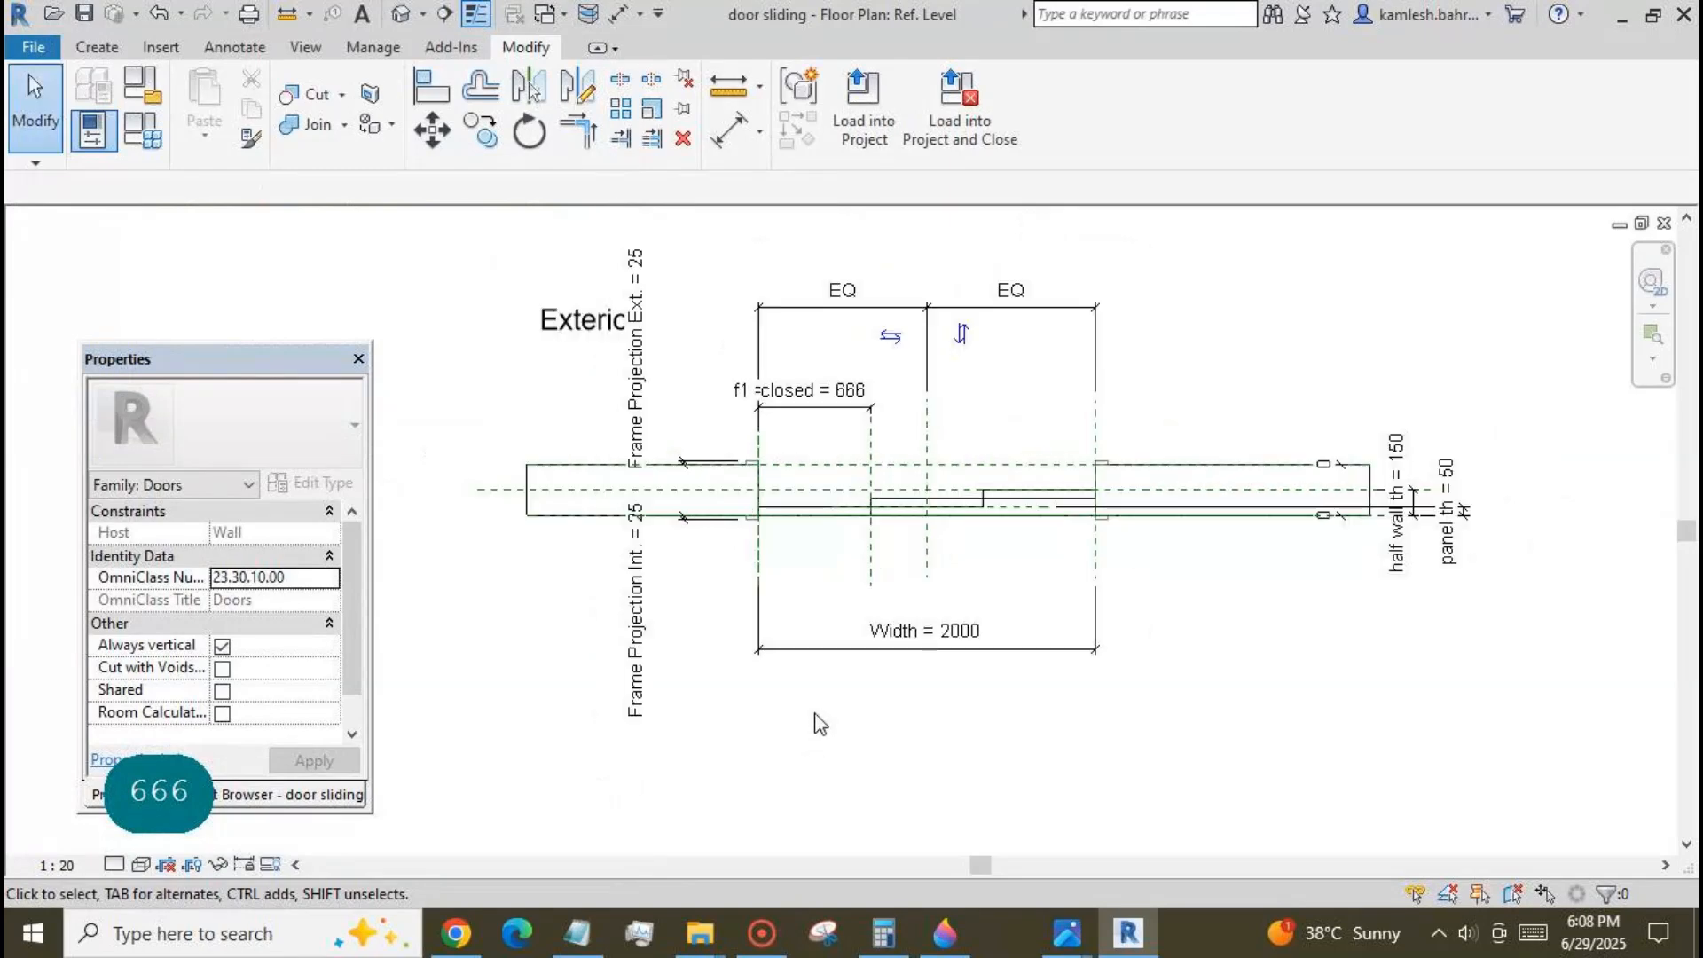
{"action": "scroll", "coordinate": [986, 343], "scroll_direction": "up", "scroll_amount": 3}
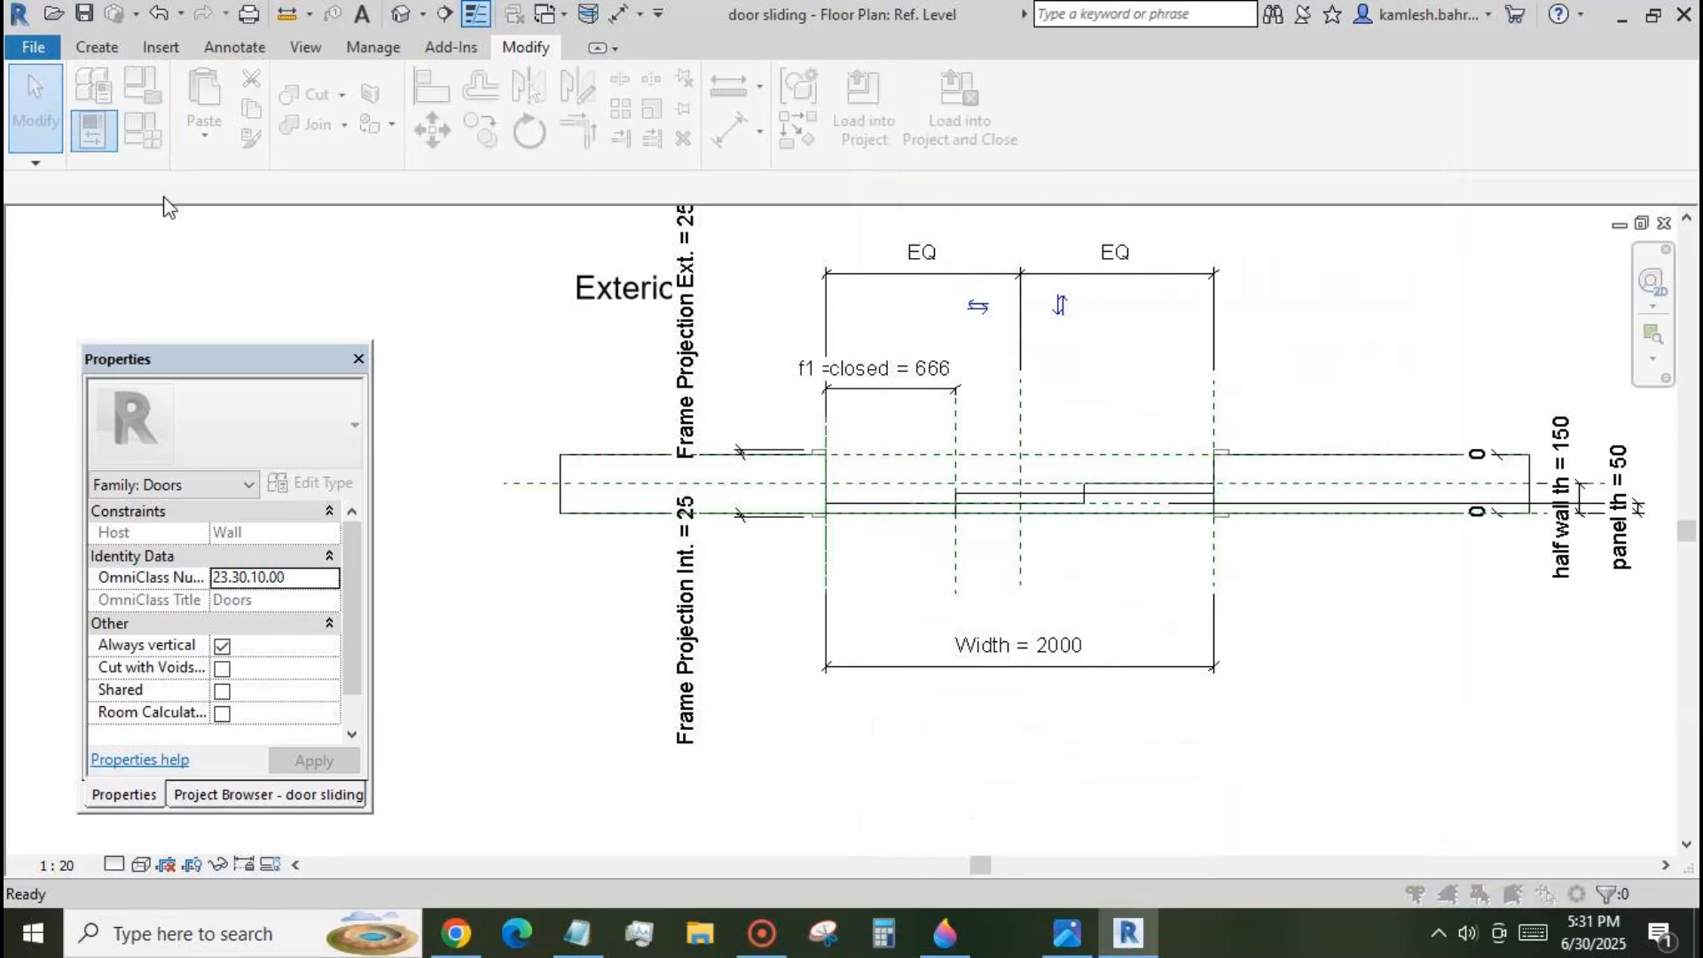
Create a new length family parameter named overlp as an instance parameter grouped under Dimensions.
{"action": "left_click", "coordinate": [142, 130]}
{"action": "left_click", "coordinate": [80, 796]}
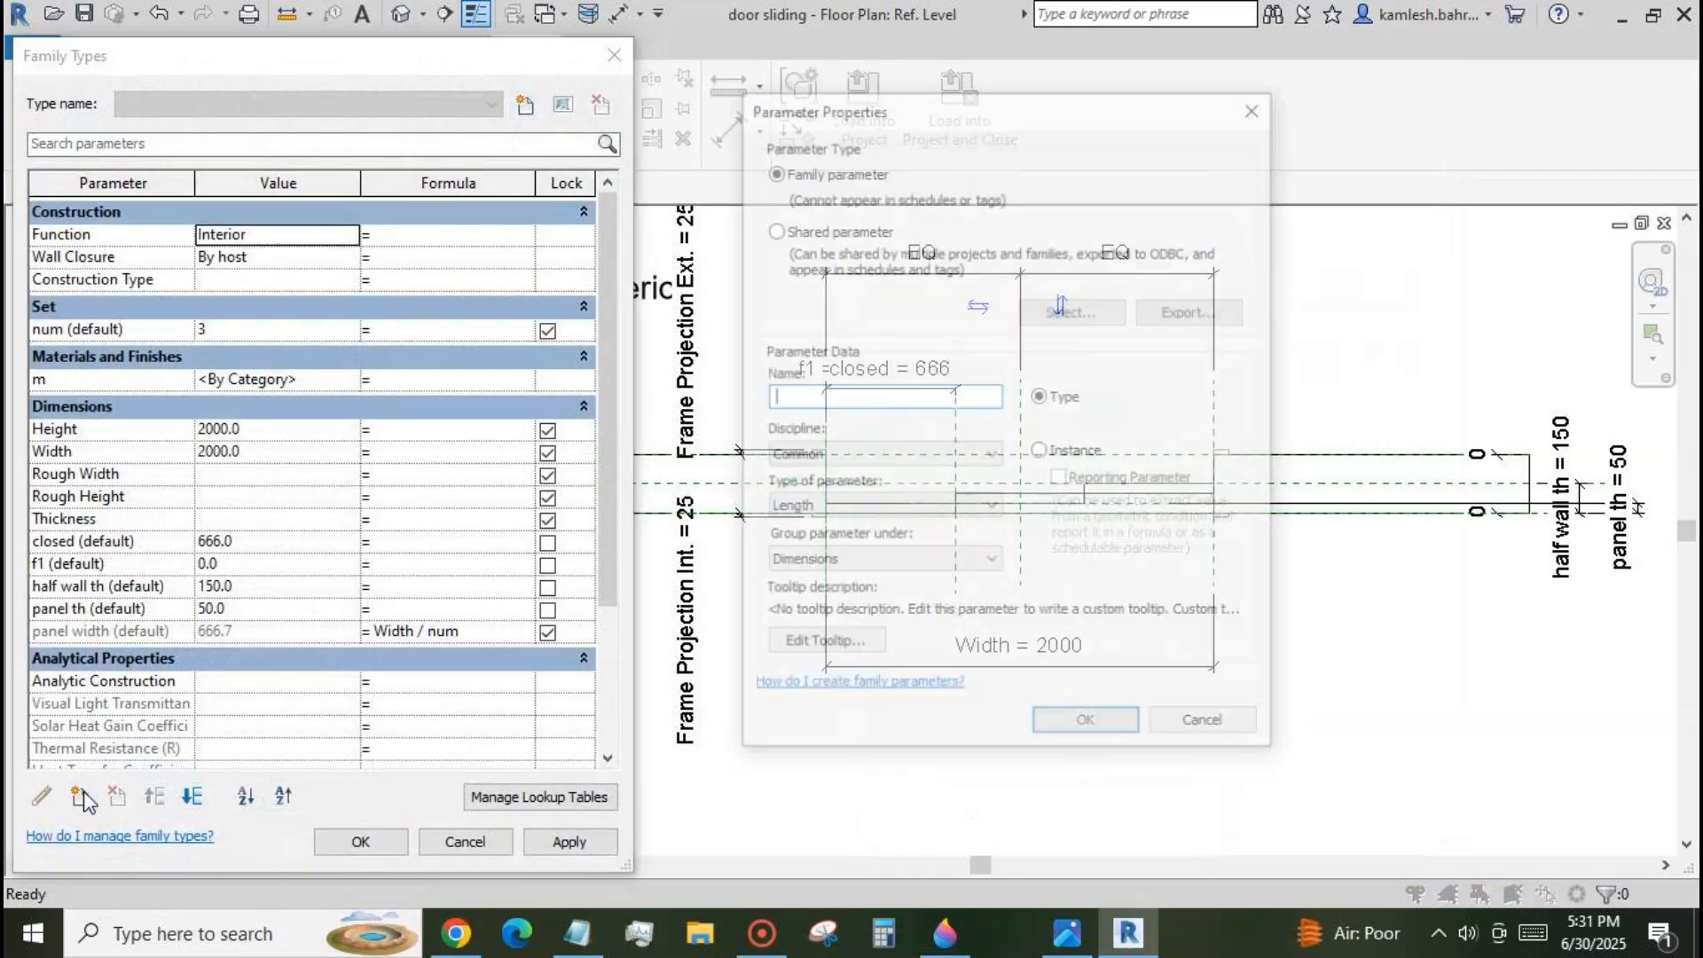
{"action": "type", "text": "ov"}
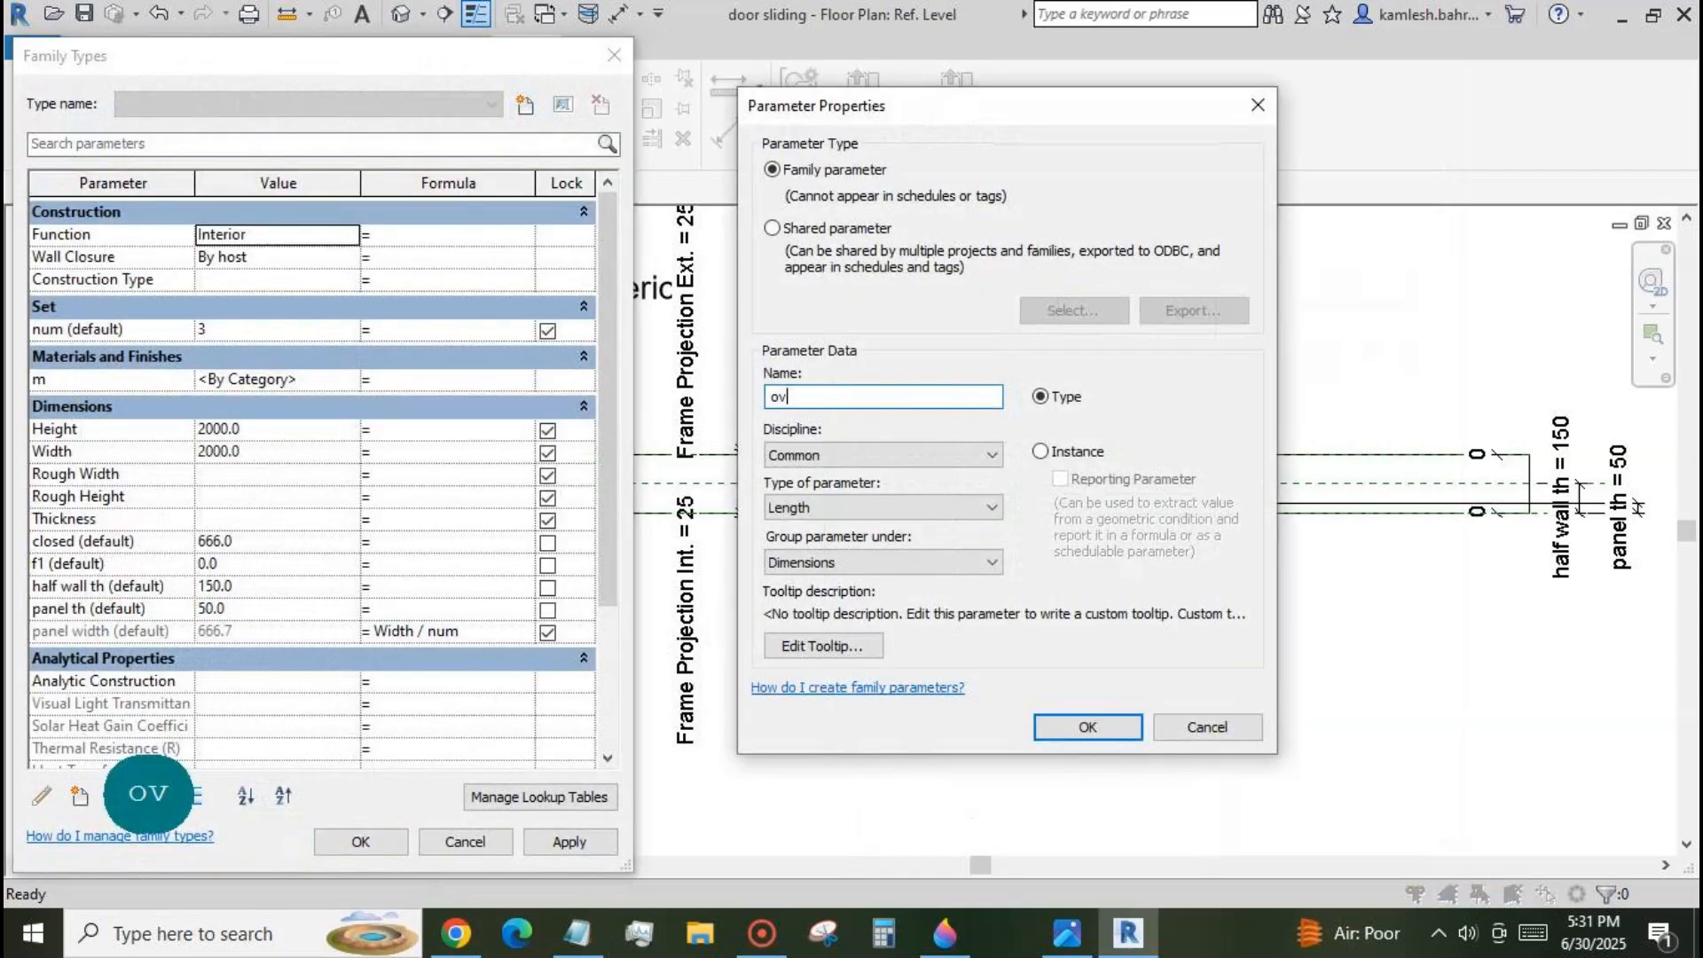
{"action": "type", "text": "erlp"}
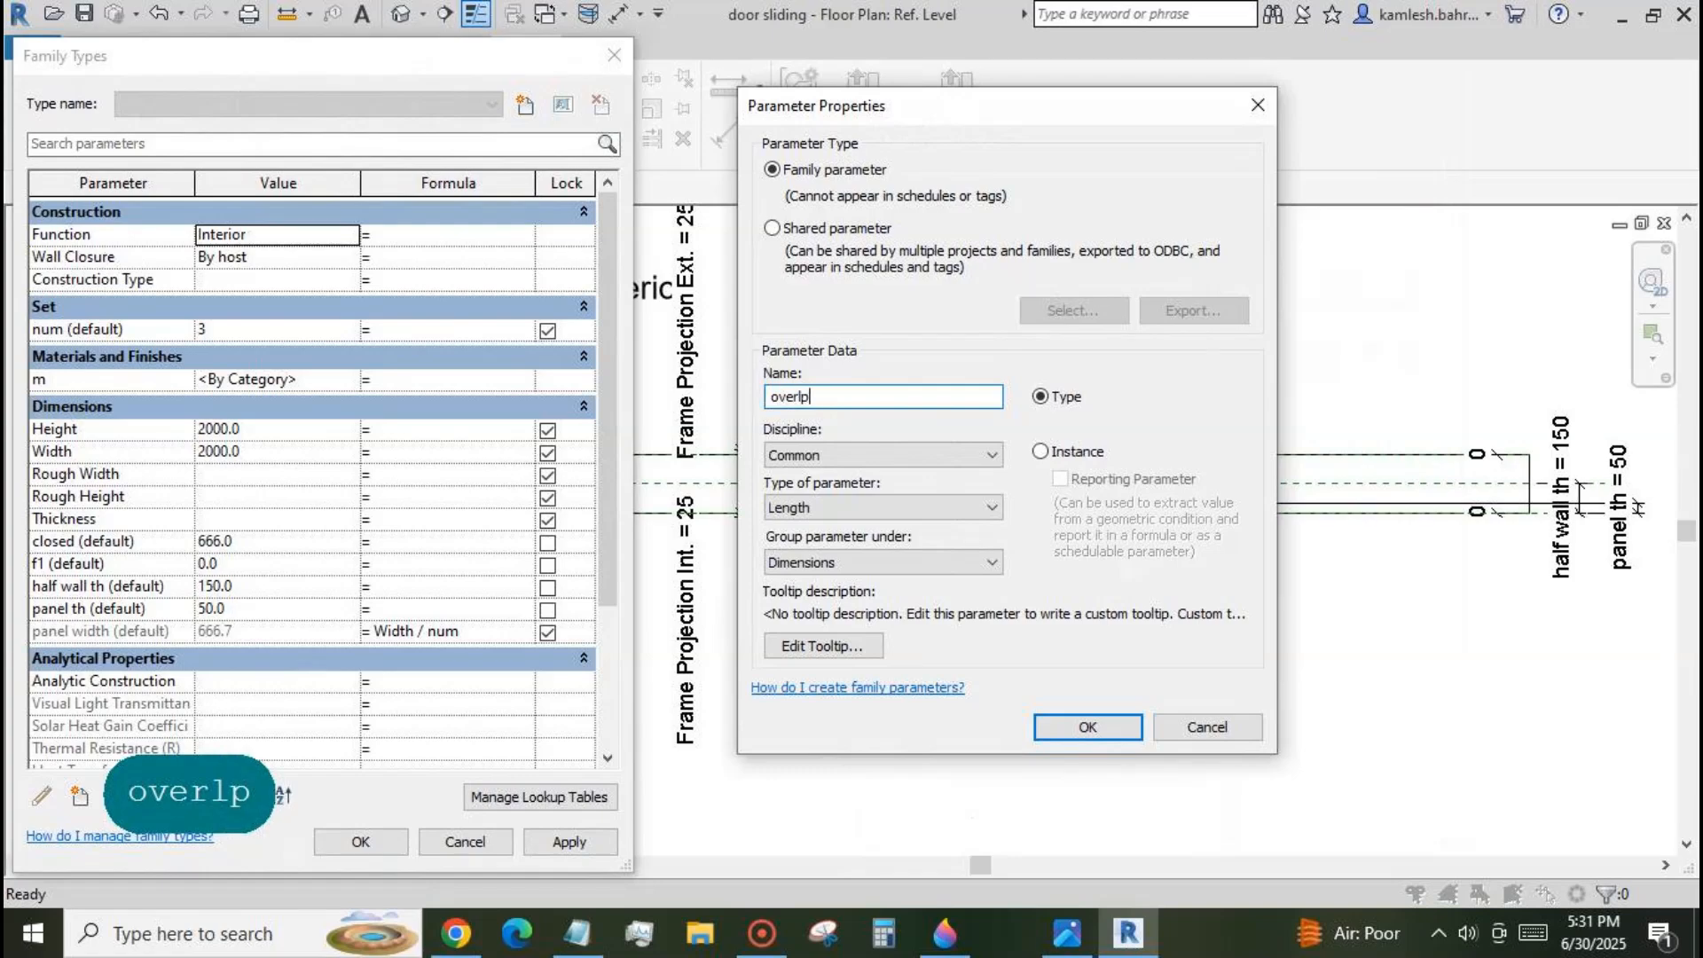
{"action": "left_click", "coordinate": [1040, 451]}
{"action": "left_click", "coordinate": [1088, 726]}
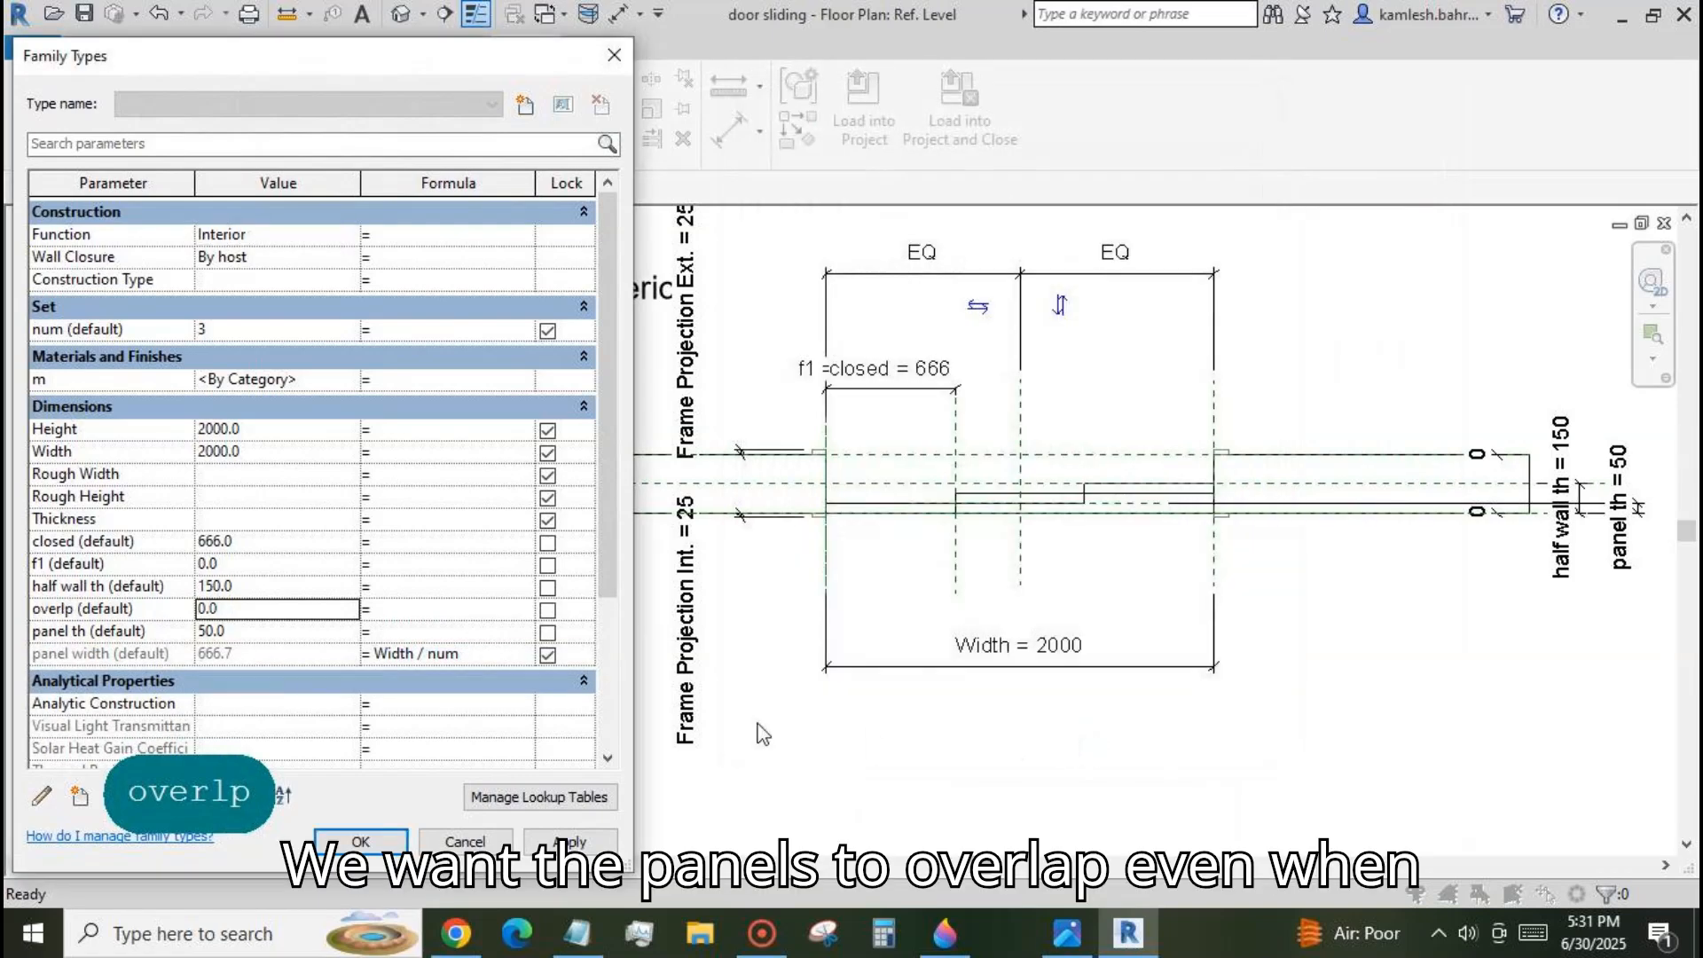
Set the overlp parameter to 50 and apply it.
{"action": "left_click", "coordinate": [308, 616]}
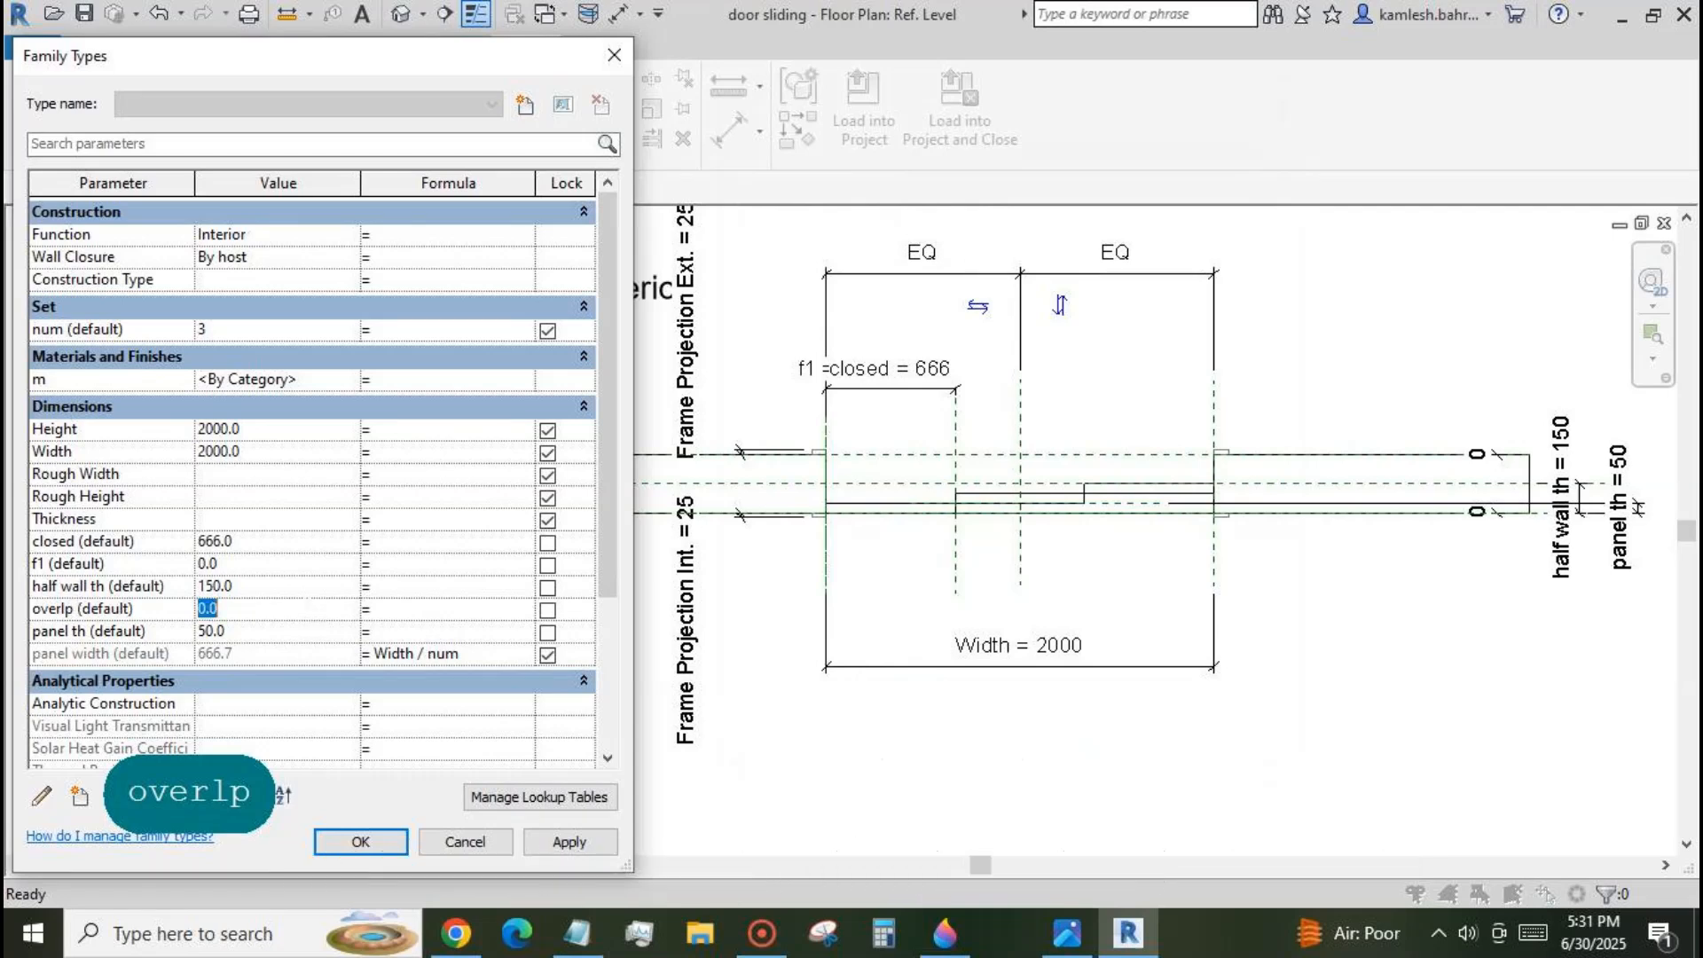
{"action": "type", "text": "5"}
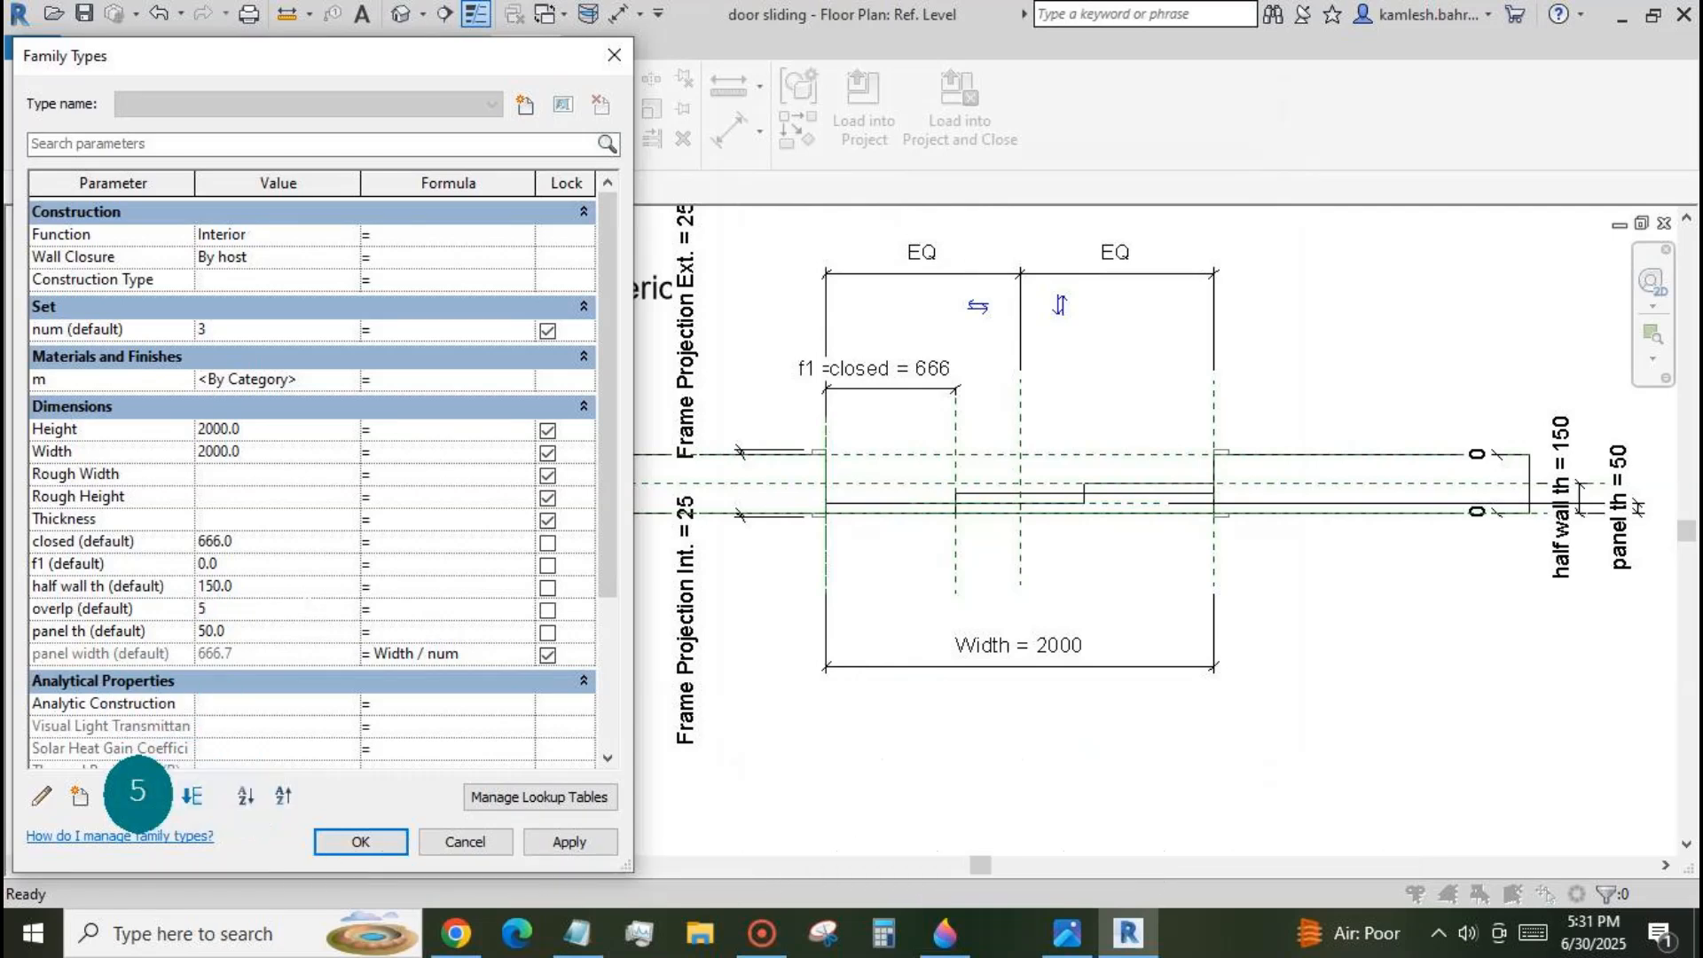
{"action": "type", "text": "0"}
{"action": "left_click", "coordinate": [545, 841]}
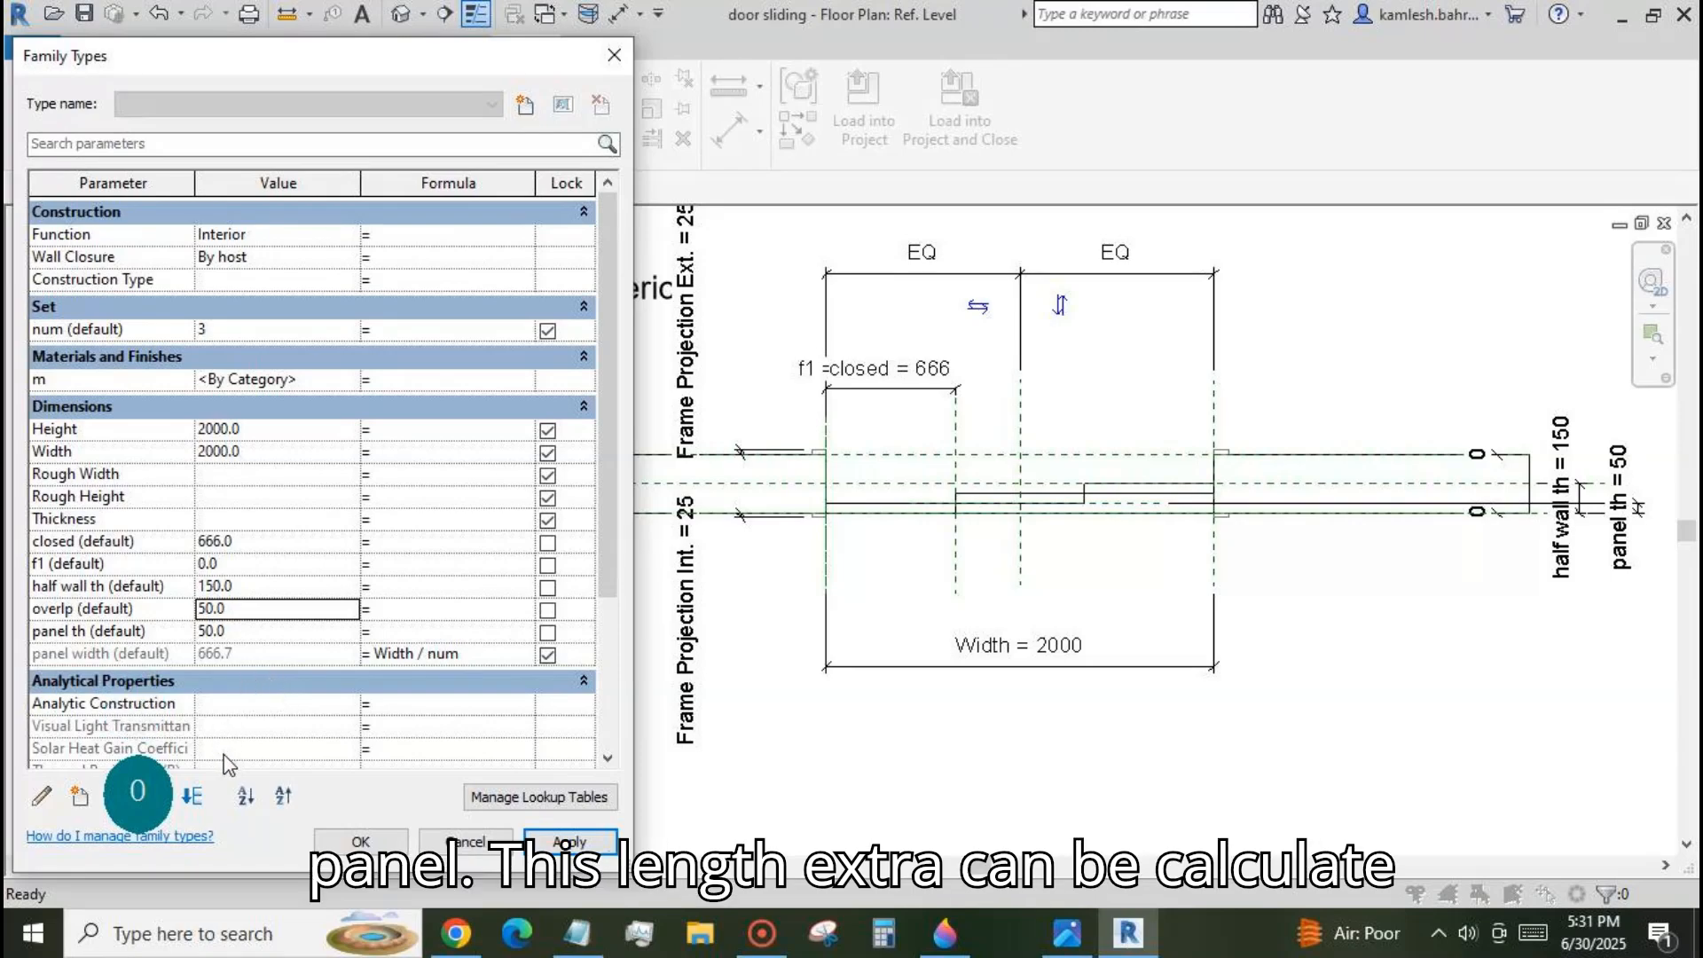
Add an instance length parameter named extra, grouped under Dimensions.
{"action": "left_click", "coordinate": [80, 796]}
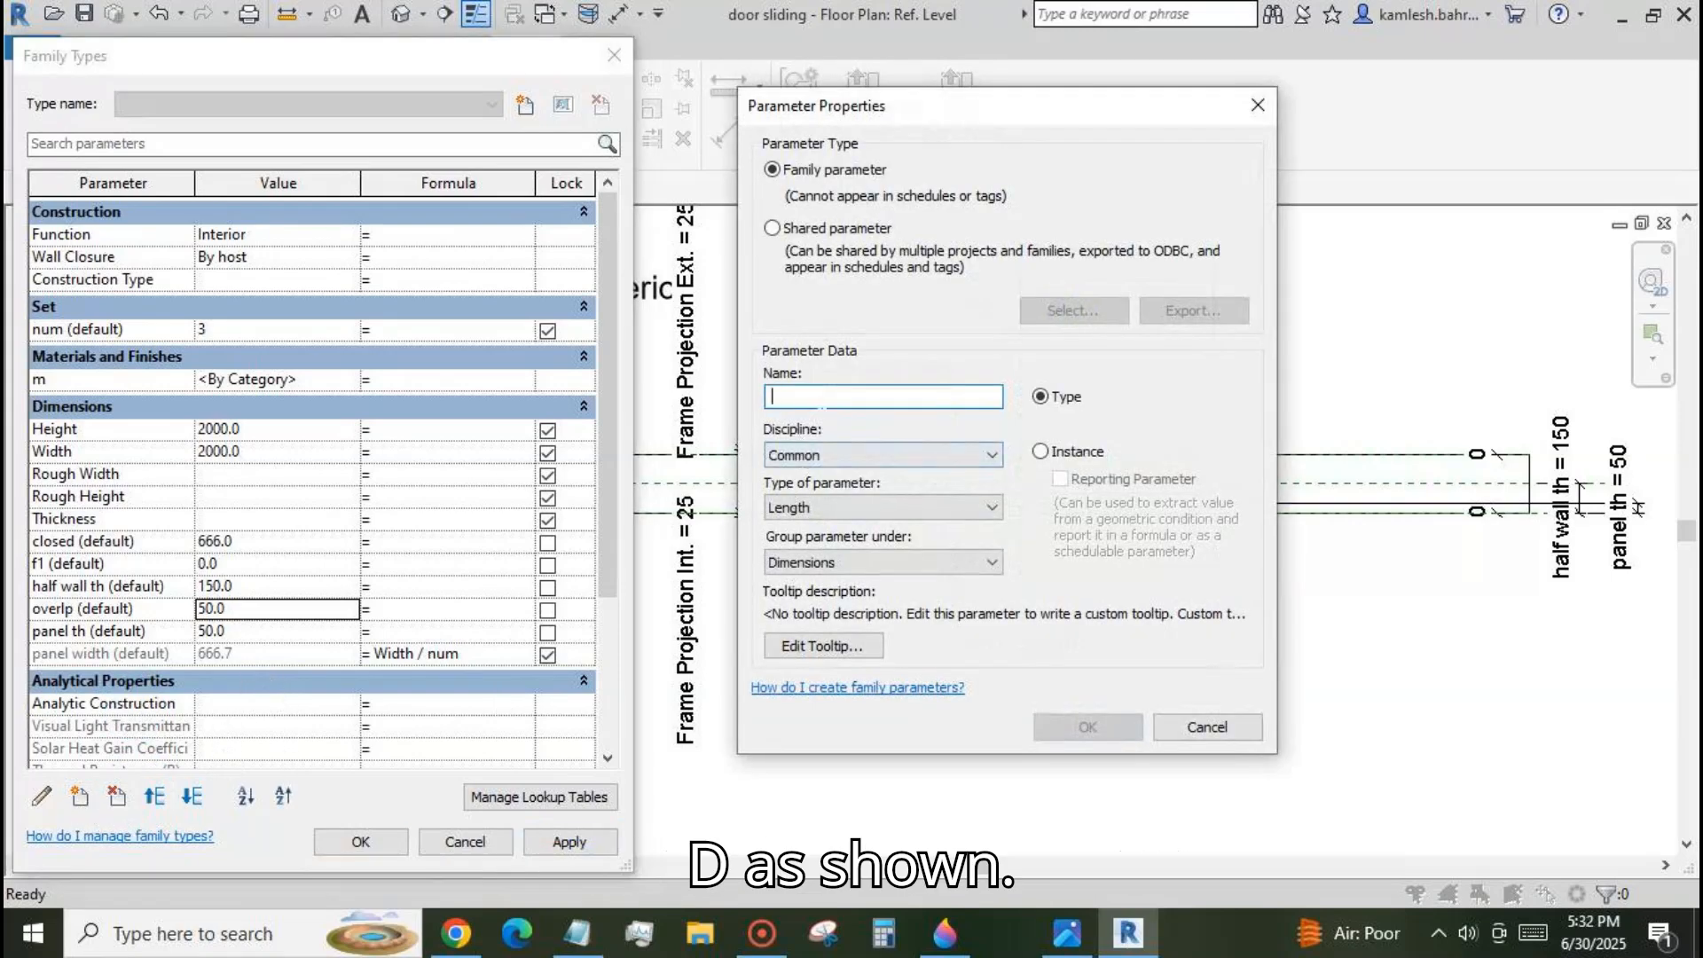
{"action": "type", "text": "extra"}
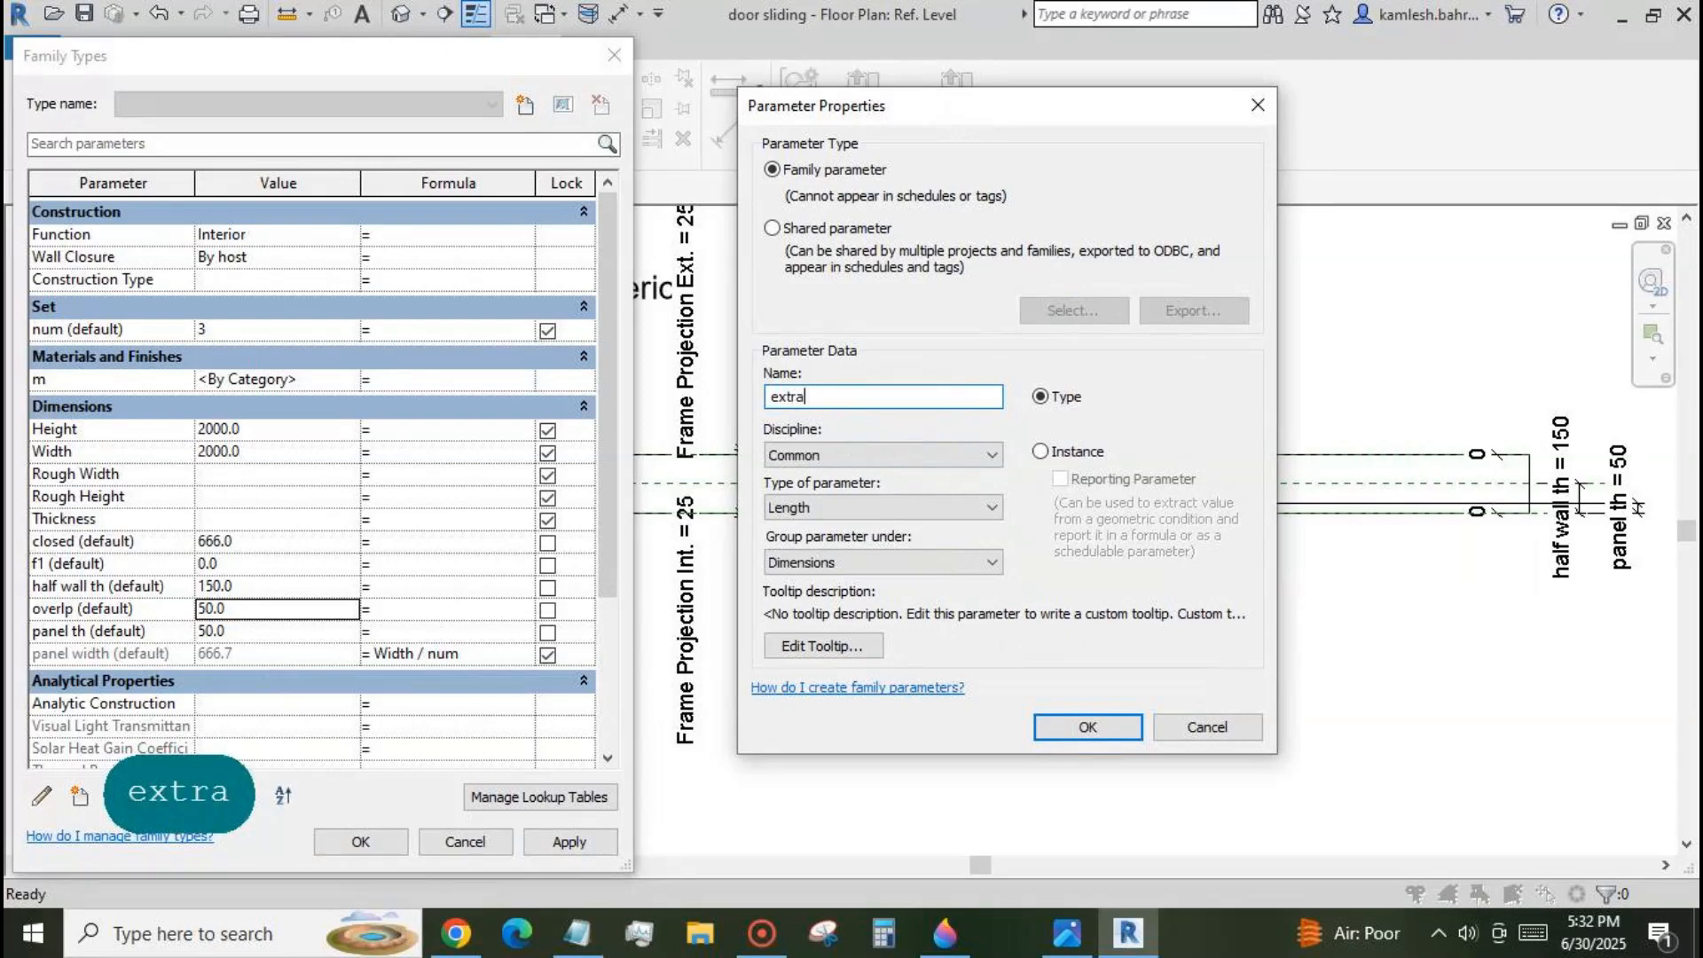
{"action": "left_click", "coordinate": [1041, 451]}
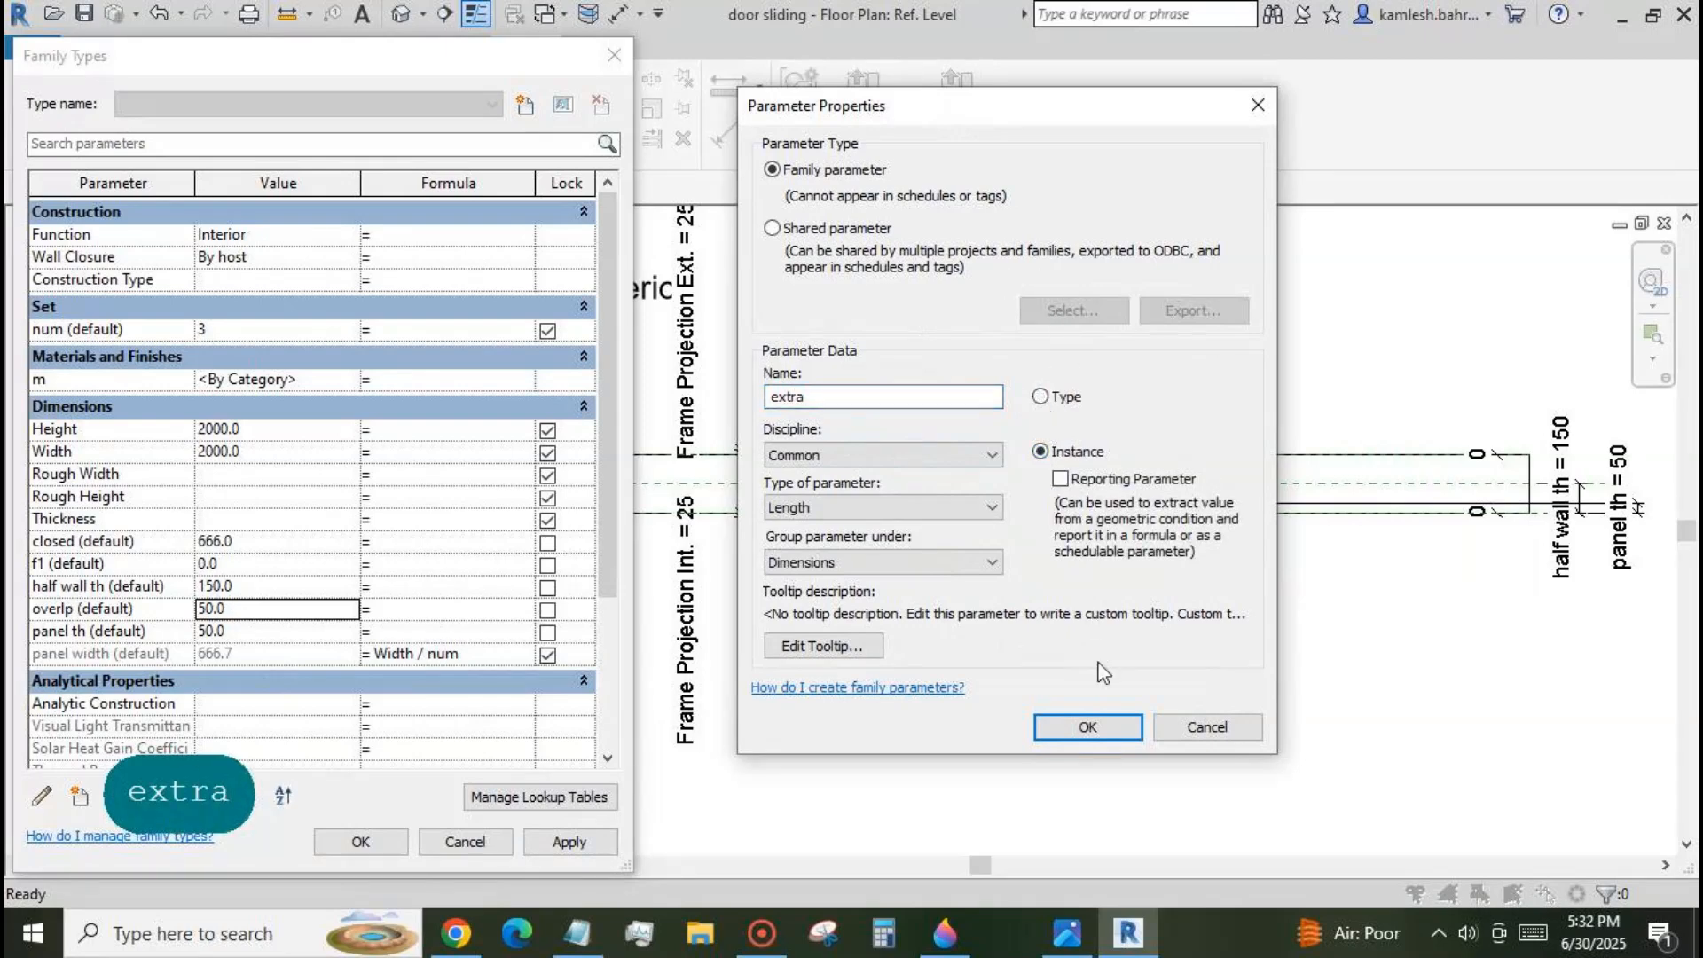
{"action": "left_click", "coordinate": [1099, 727]}
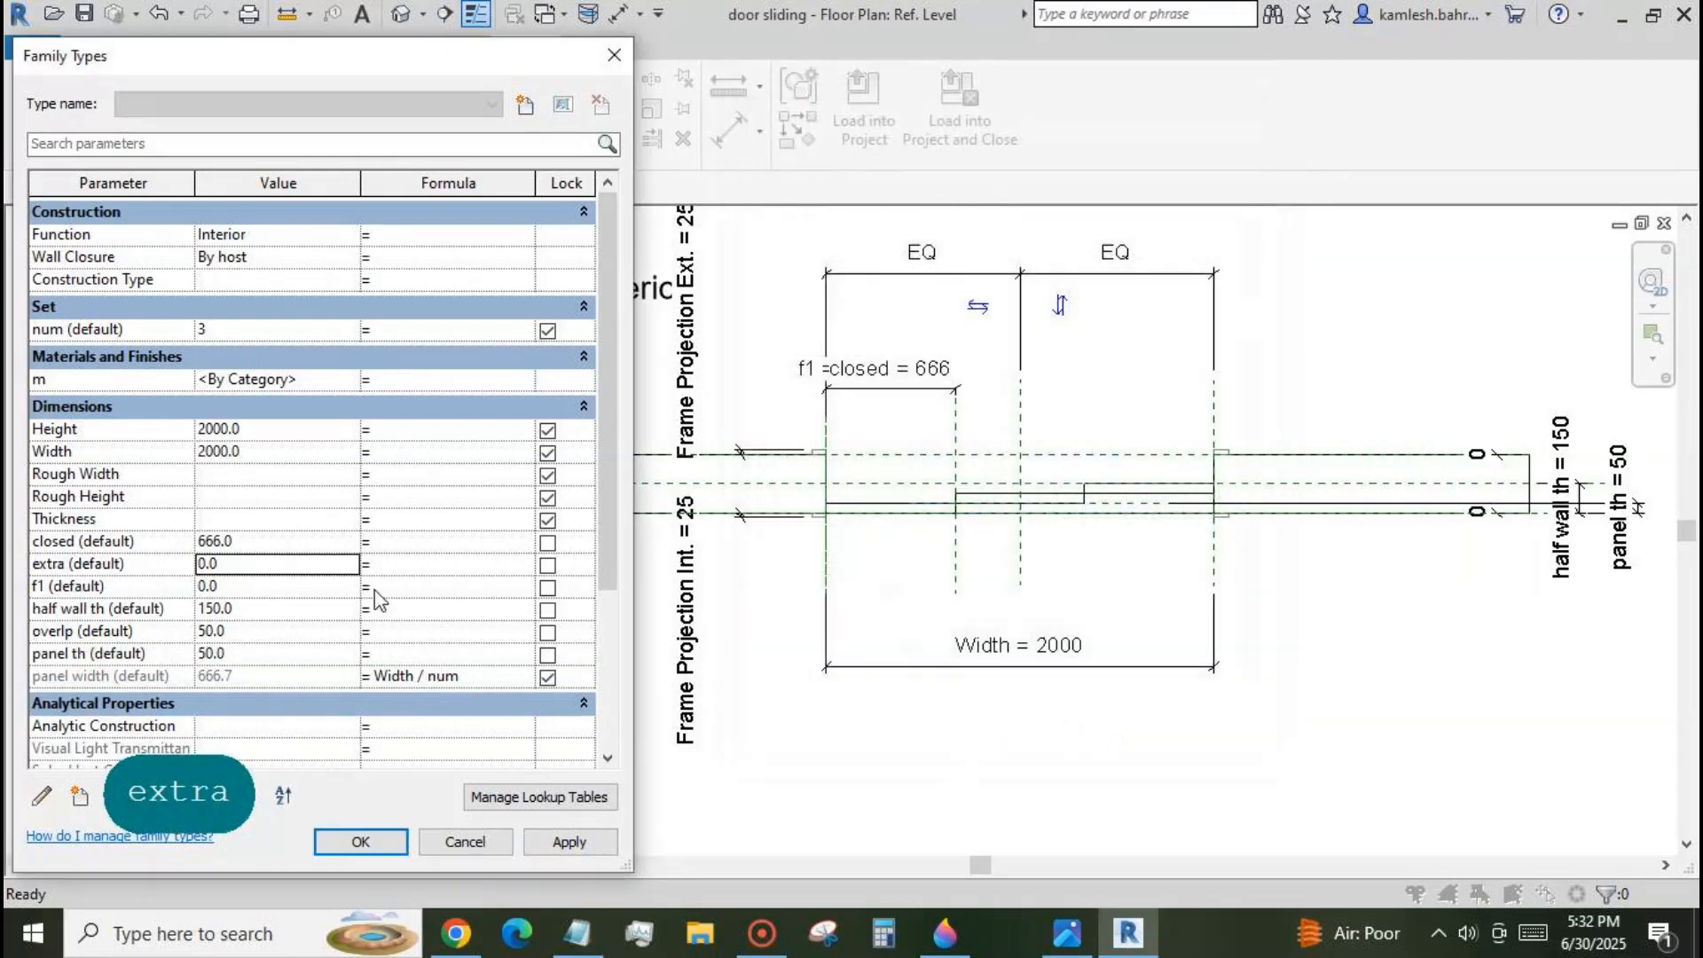
Give the extra parameter the formula overlp*(num-1)/num and apply it.
{"action": "left_click", "coordinate": [398, 566]}
{"action": "key", "text": "BackSpace"}
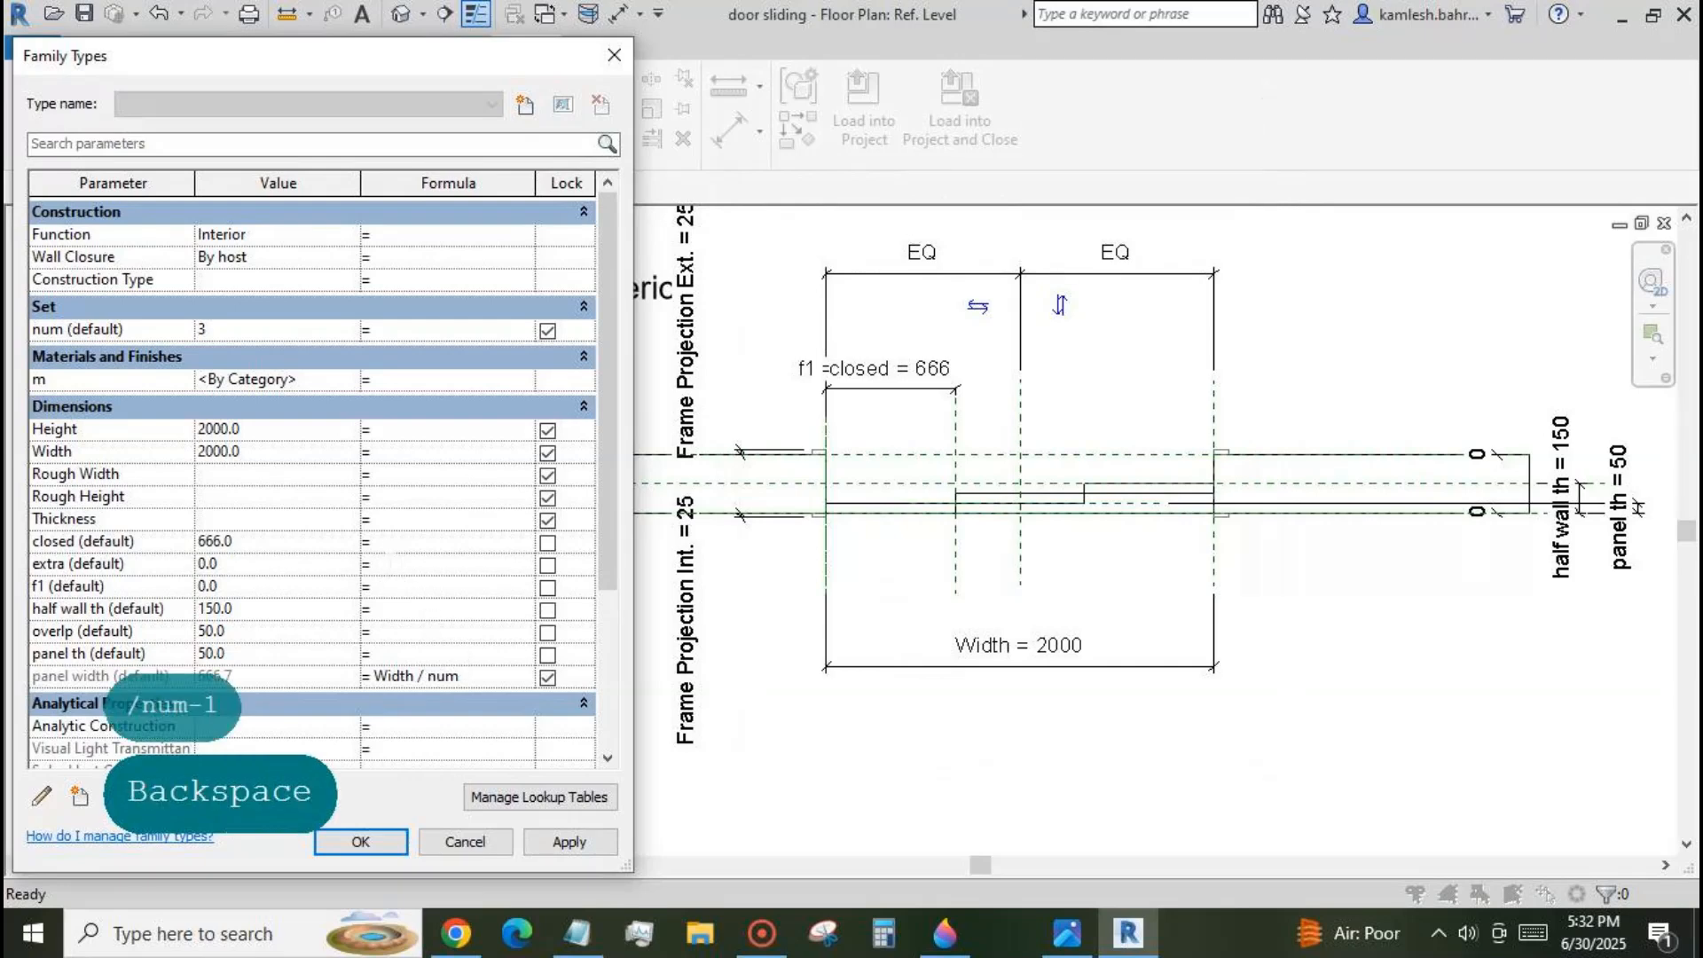
{"action": "type", "text": "overlp"}
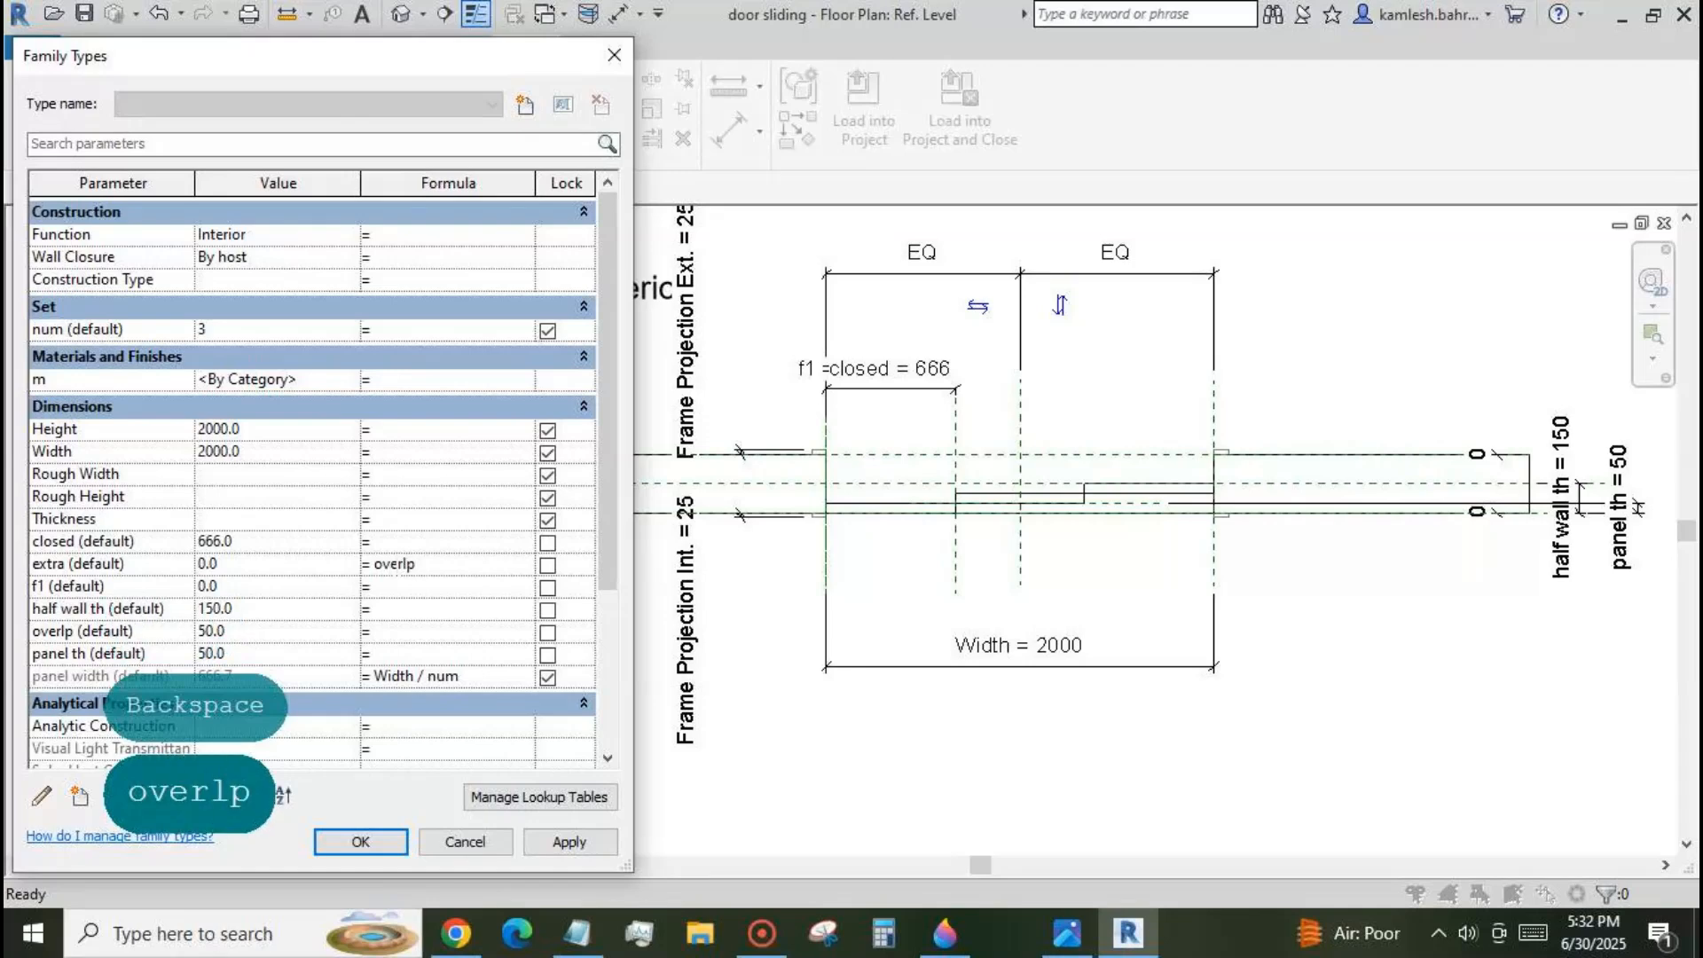
{"action": "type", "text": "*(n"}
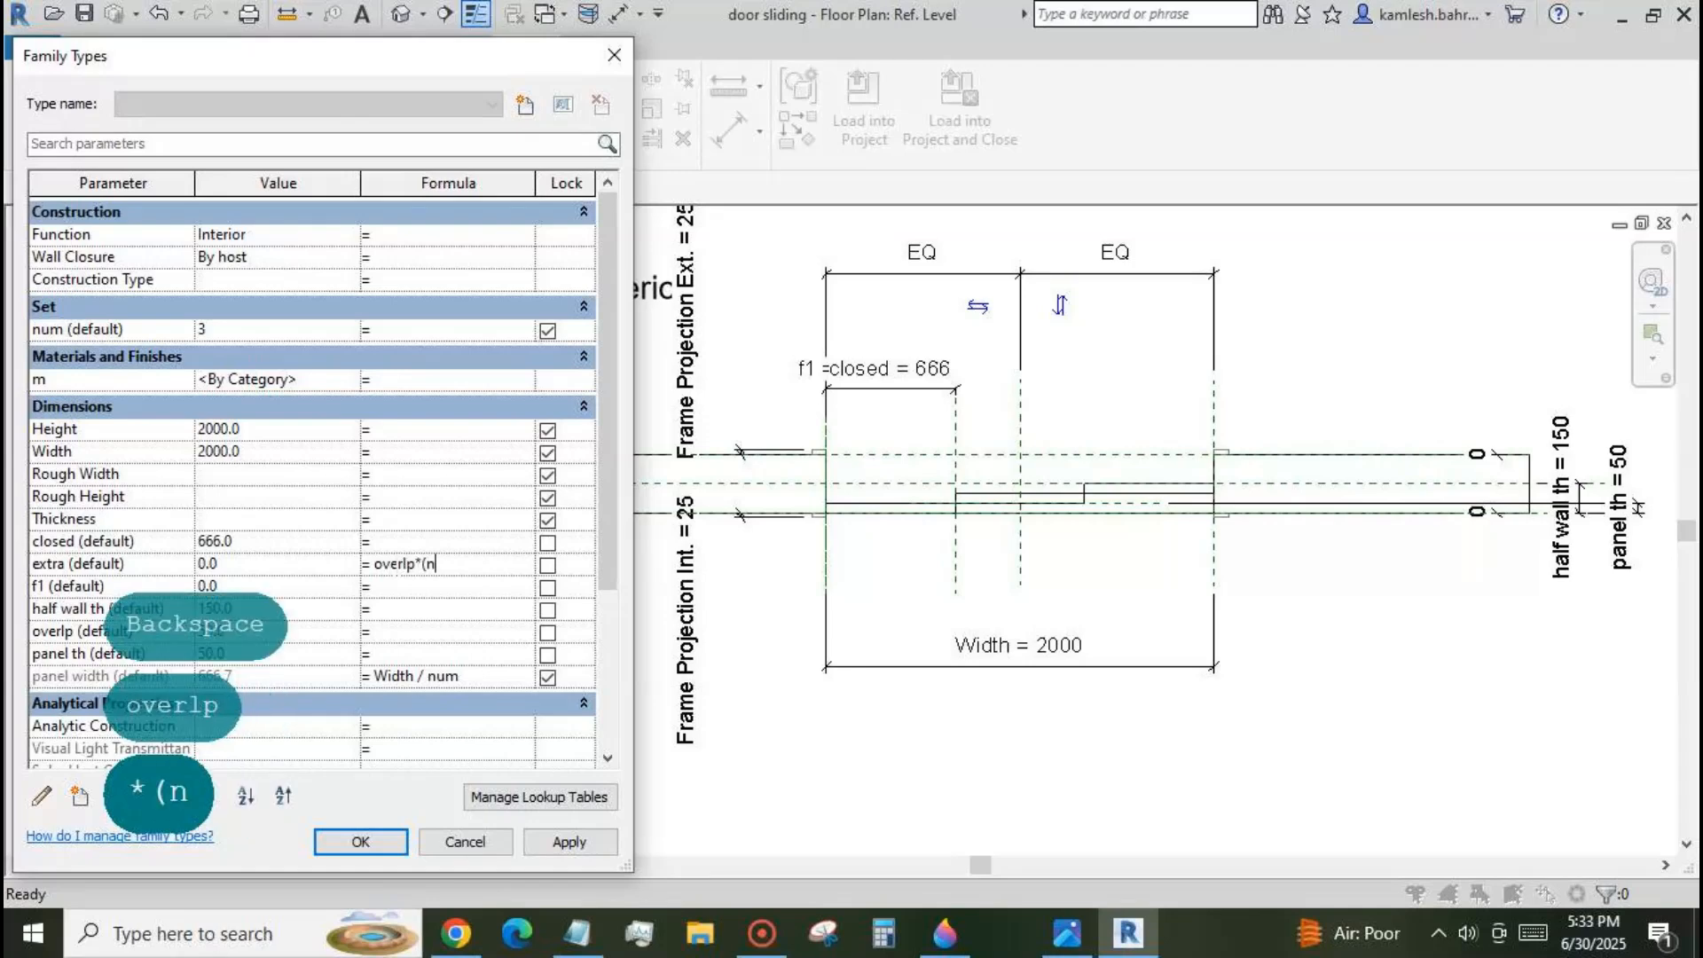
{"action": "type", "text": "um-1)"}
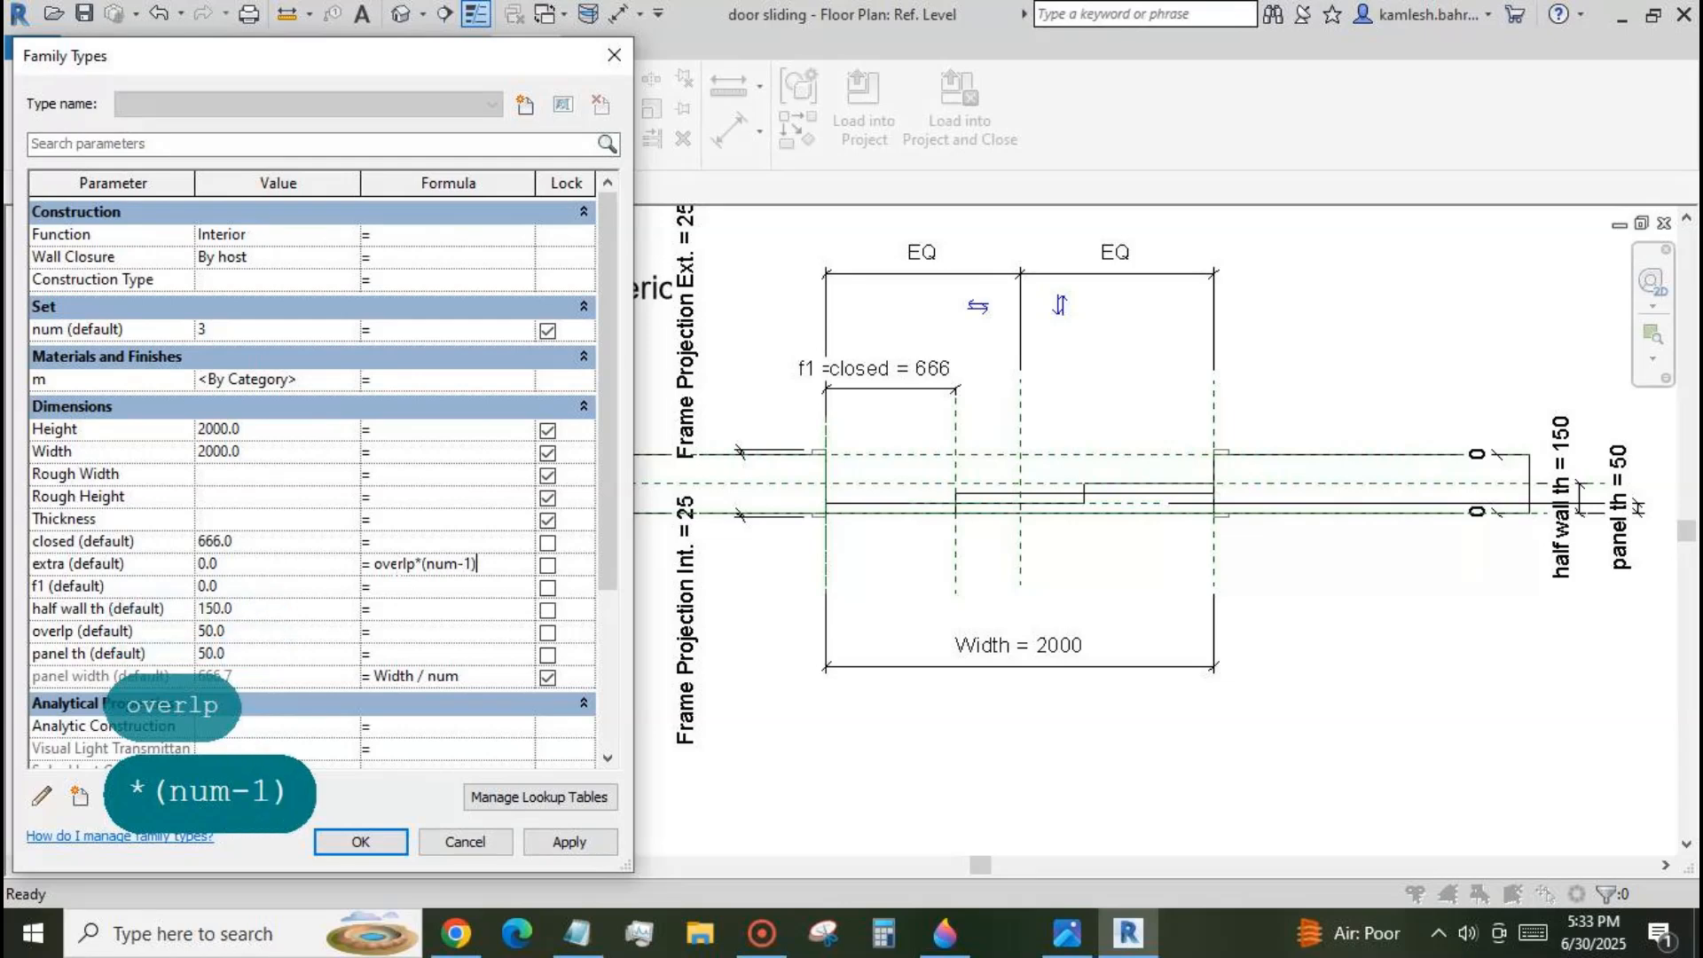
{"action": "type", "text": "/num"}
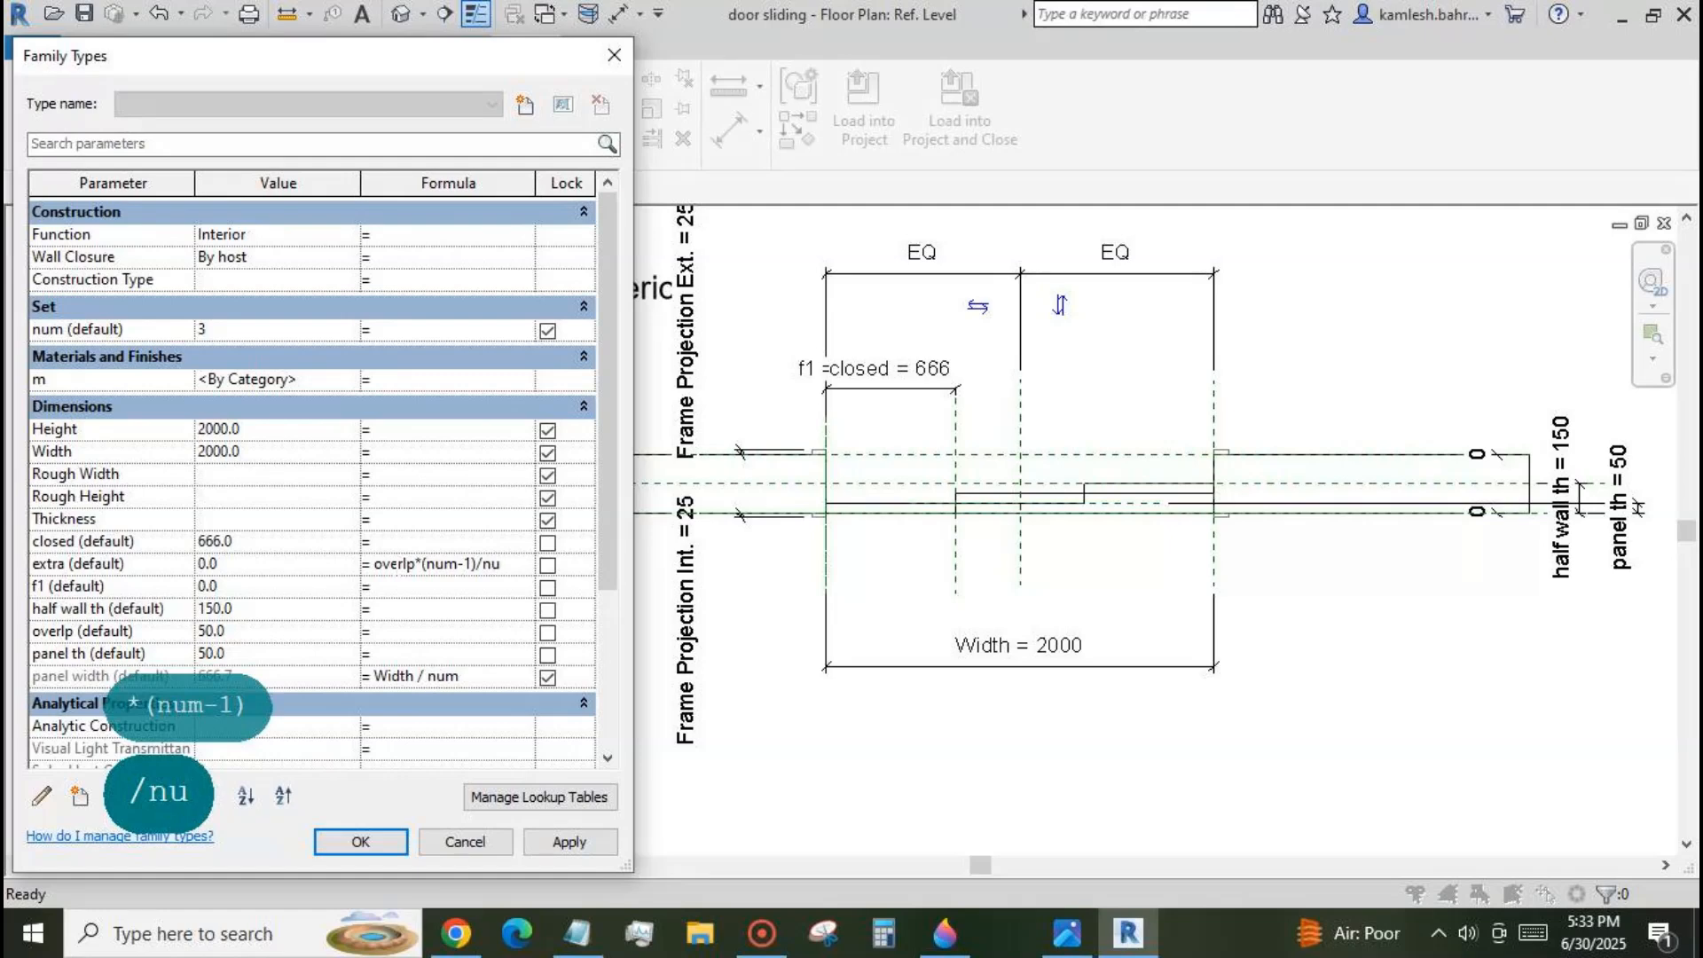
{"action": "left_click", "coordinate": [562, 844]}
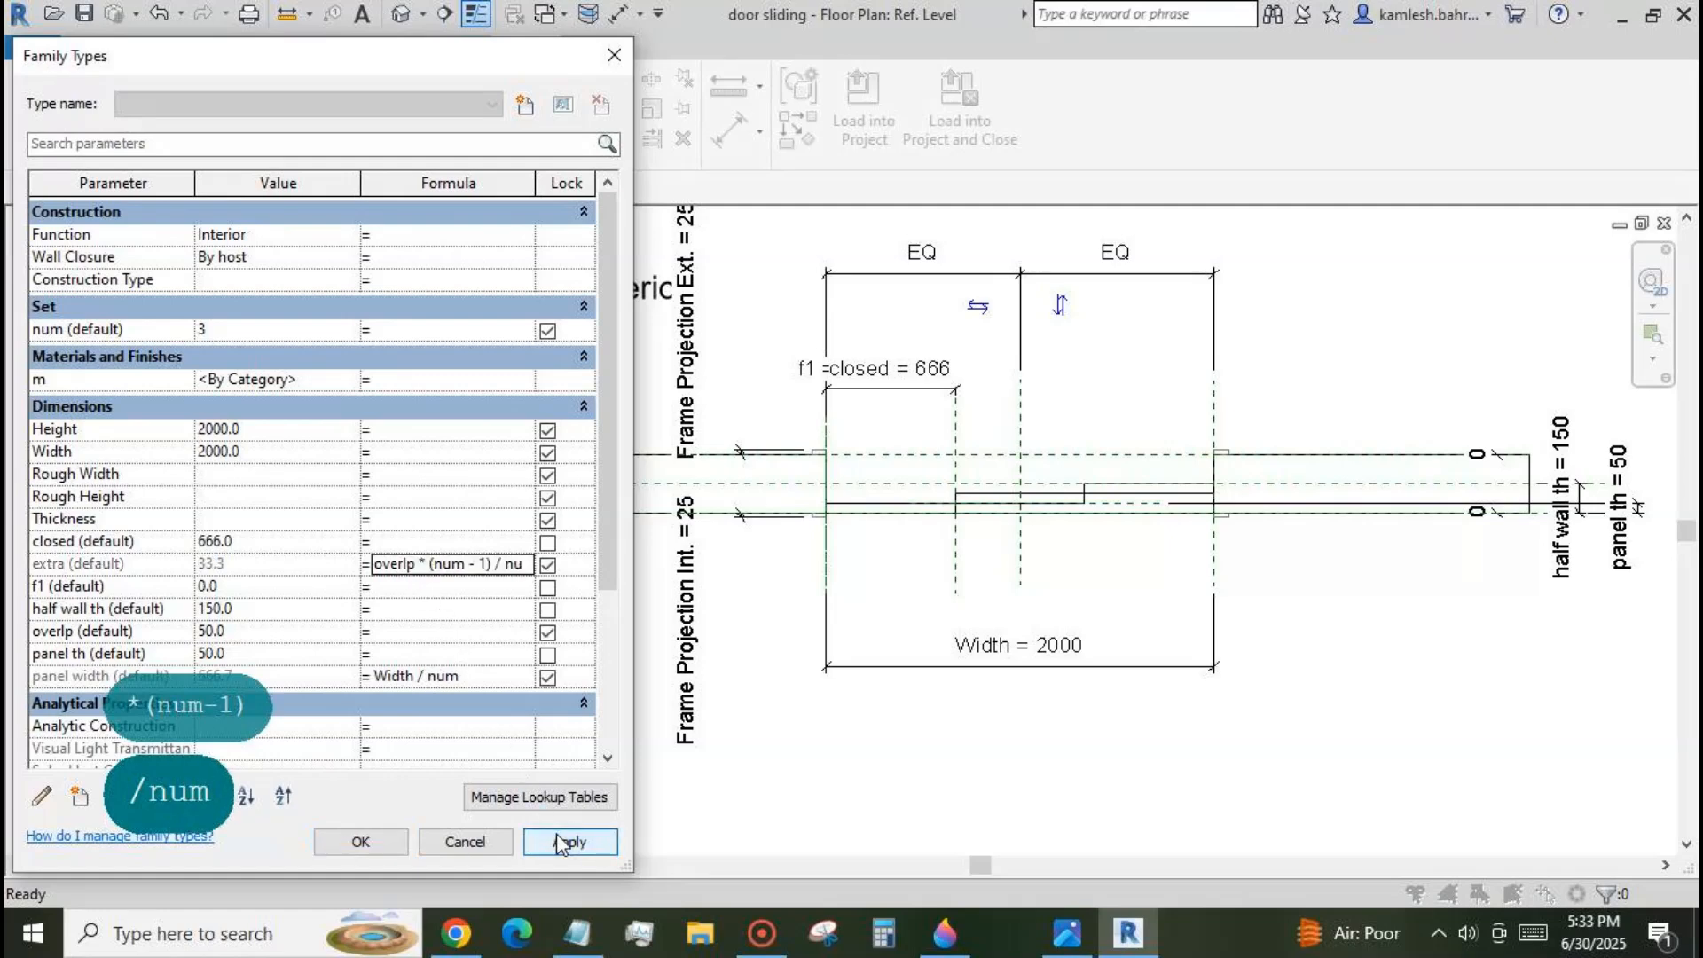
Extend the panel width formula to Width / num + extra and apply it.
{"action": "left_click", "coordinate": [488, 681]}
{"action": "left_click", "coordinate": [488, 682]}
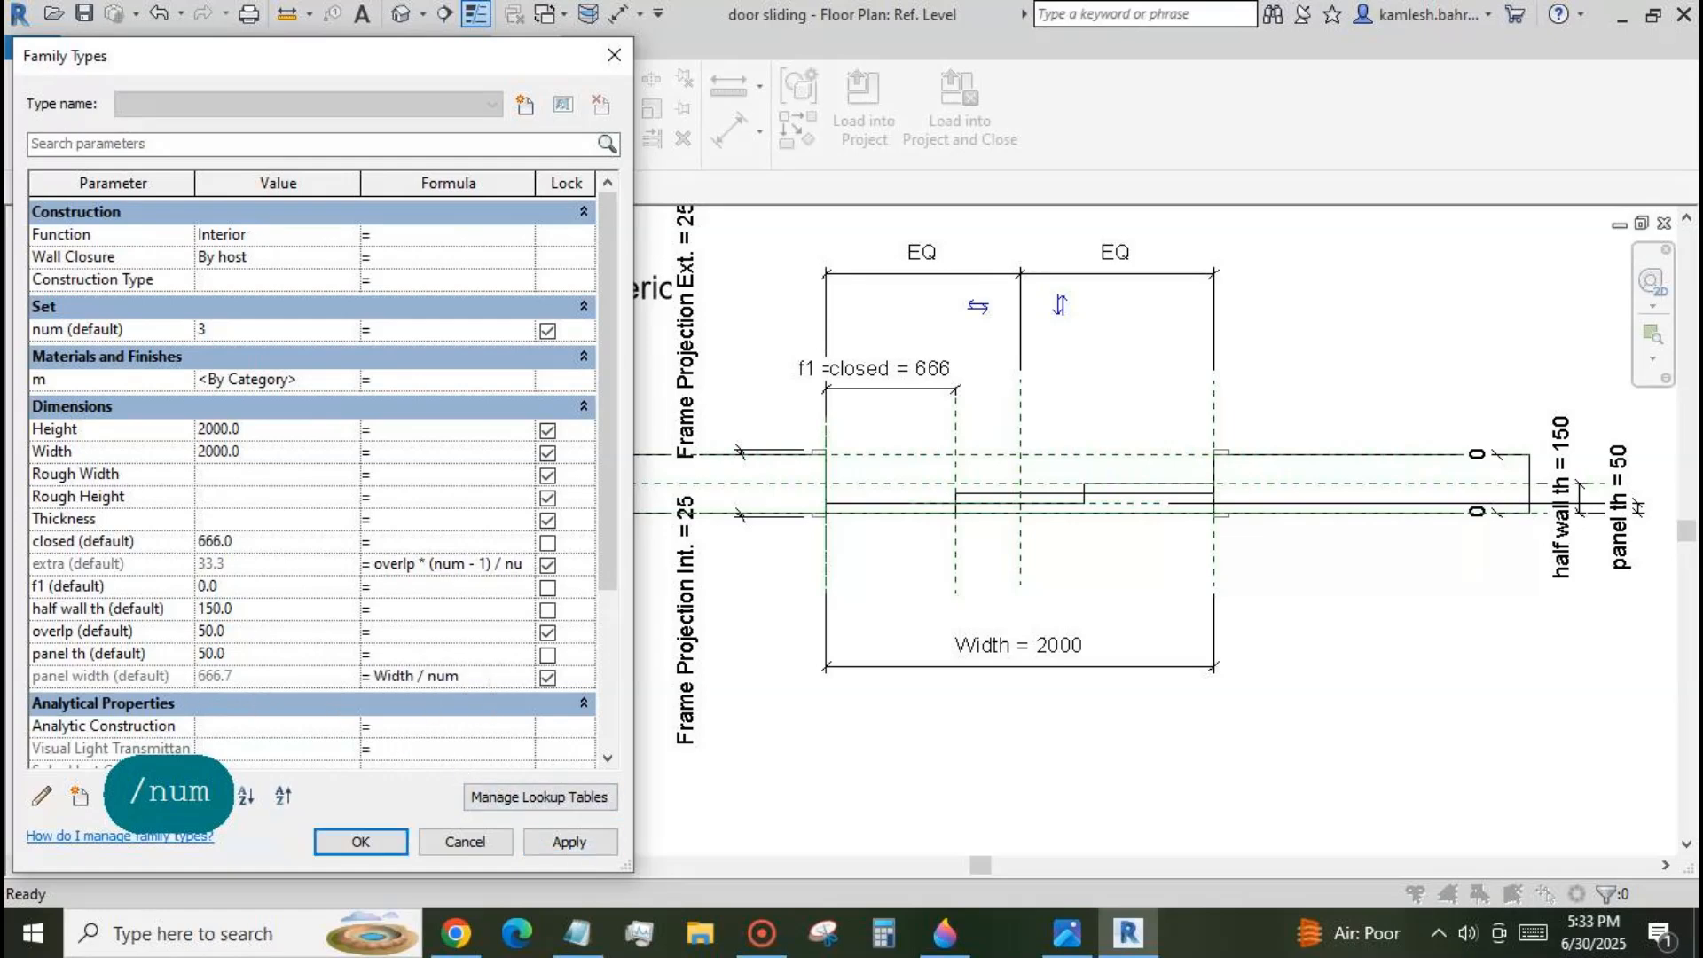
{"action": "type", "text": "+"}
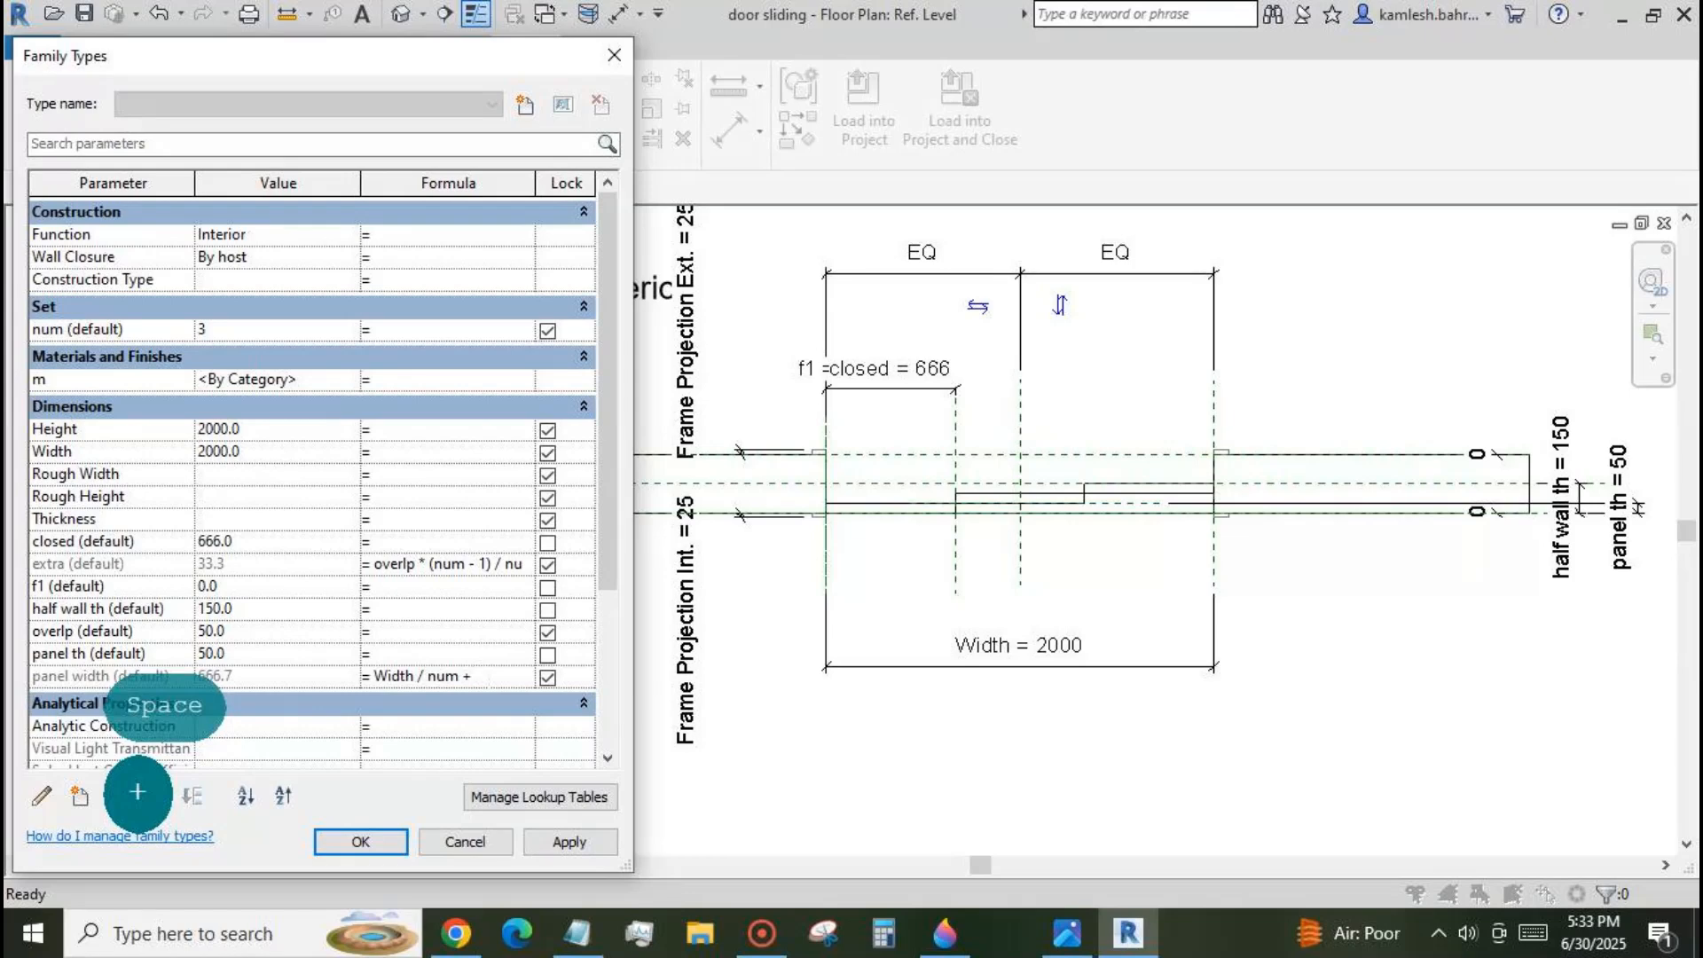
{"action": "type", "text": "extra"}
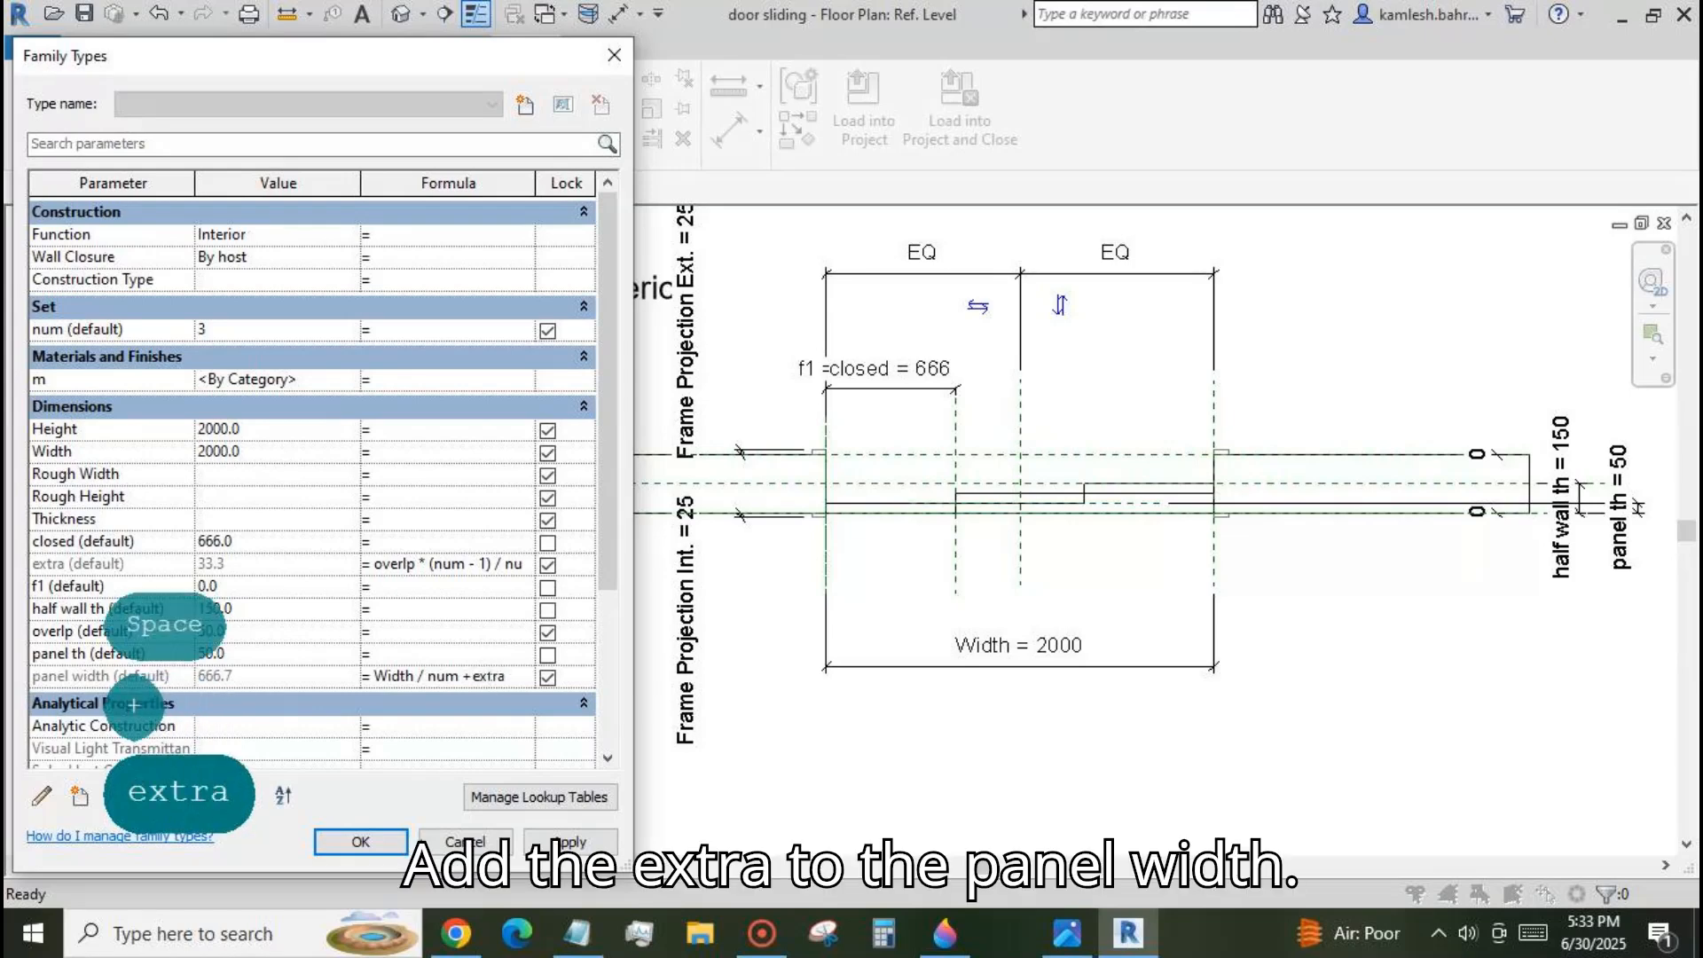
{"action": "left_click", "coordinate": [572, 841]}
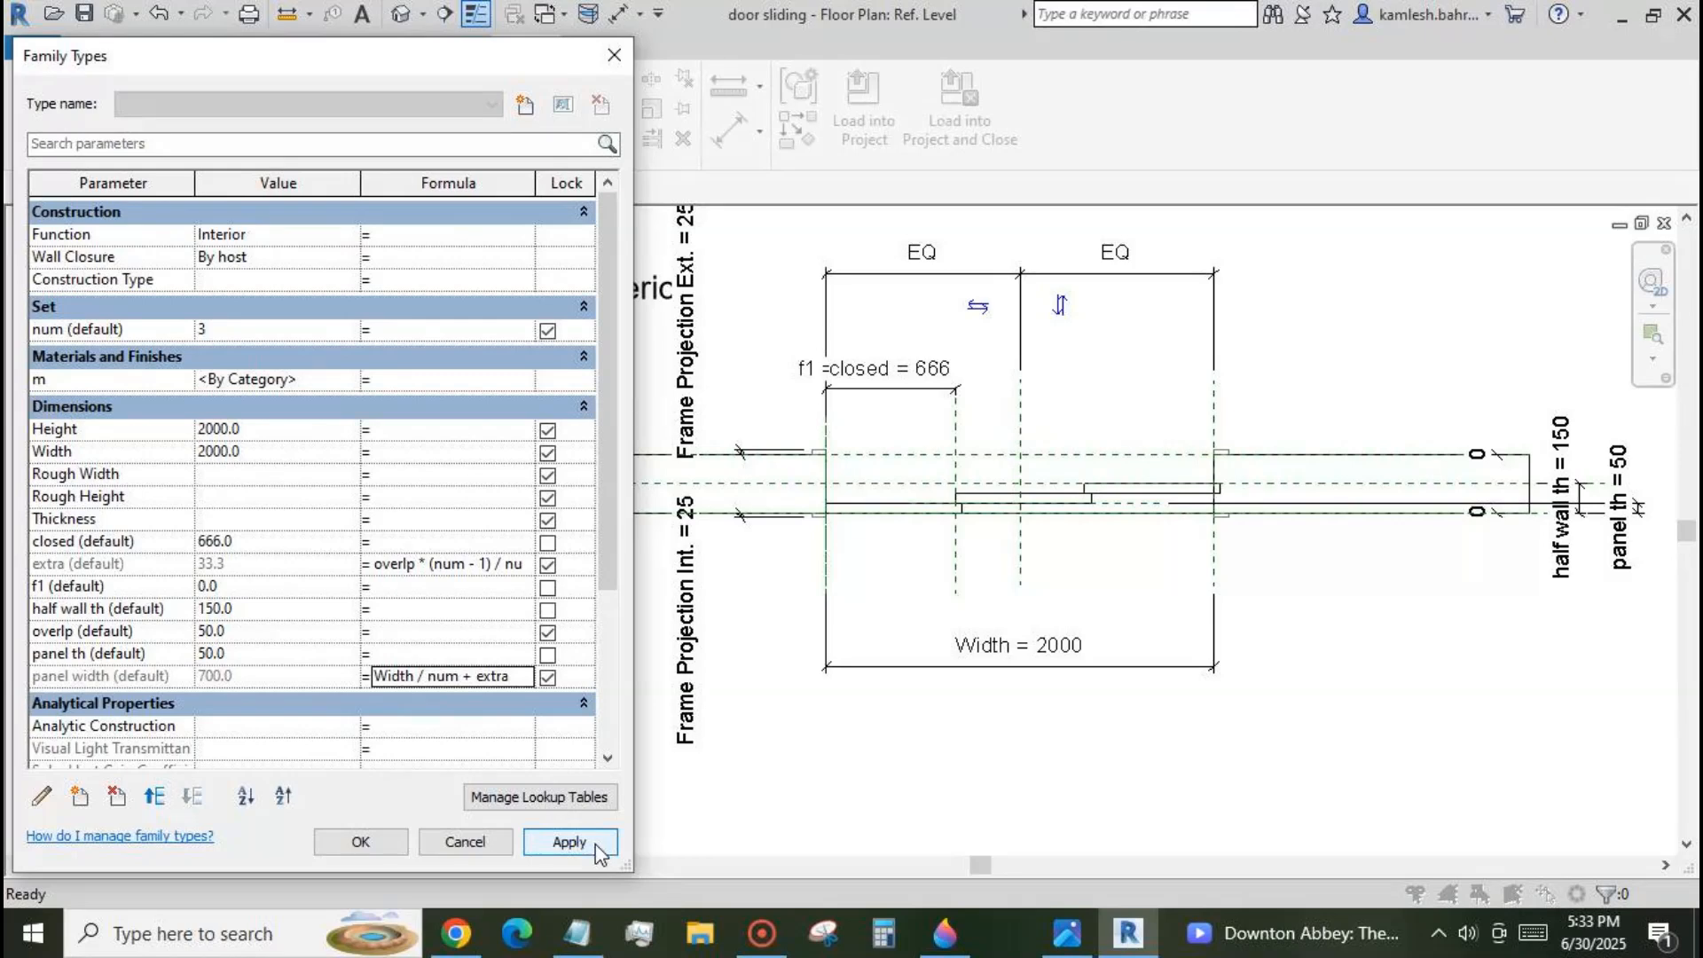
Set num to 4 and the closed parameter to 444, applying each change to the panel array.
{"action": "left_click", "coordinate": [351, 325]}
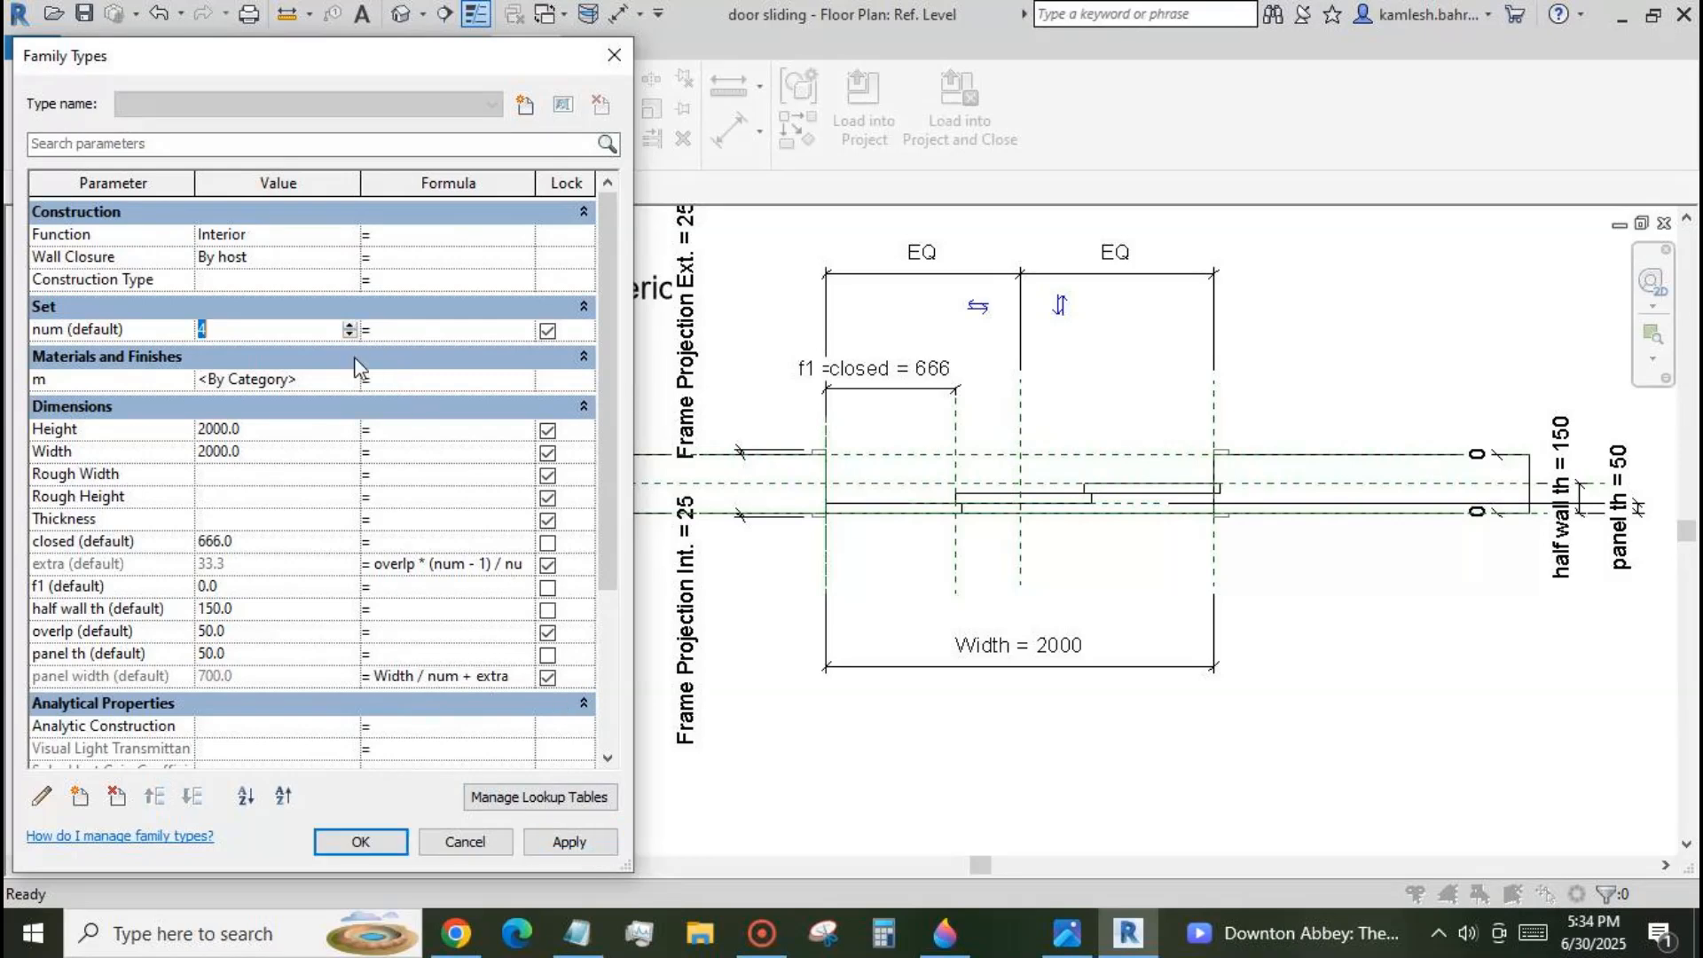
{"action": "left_click", "coordinate": [578, 845]}
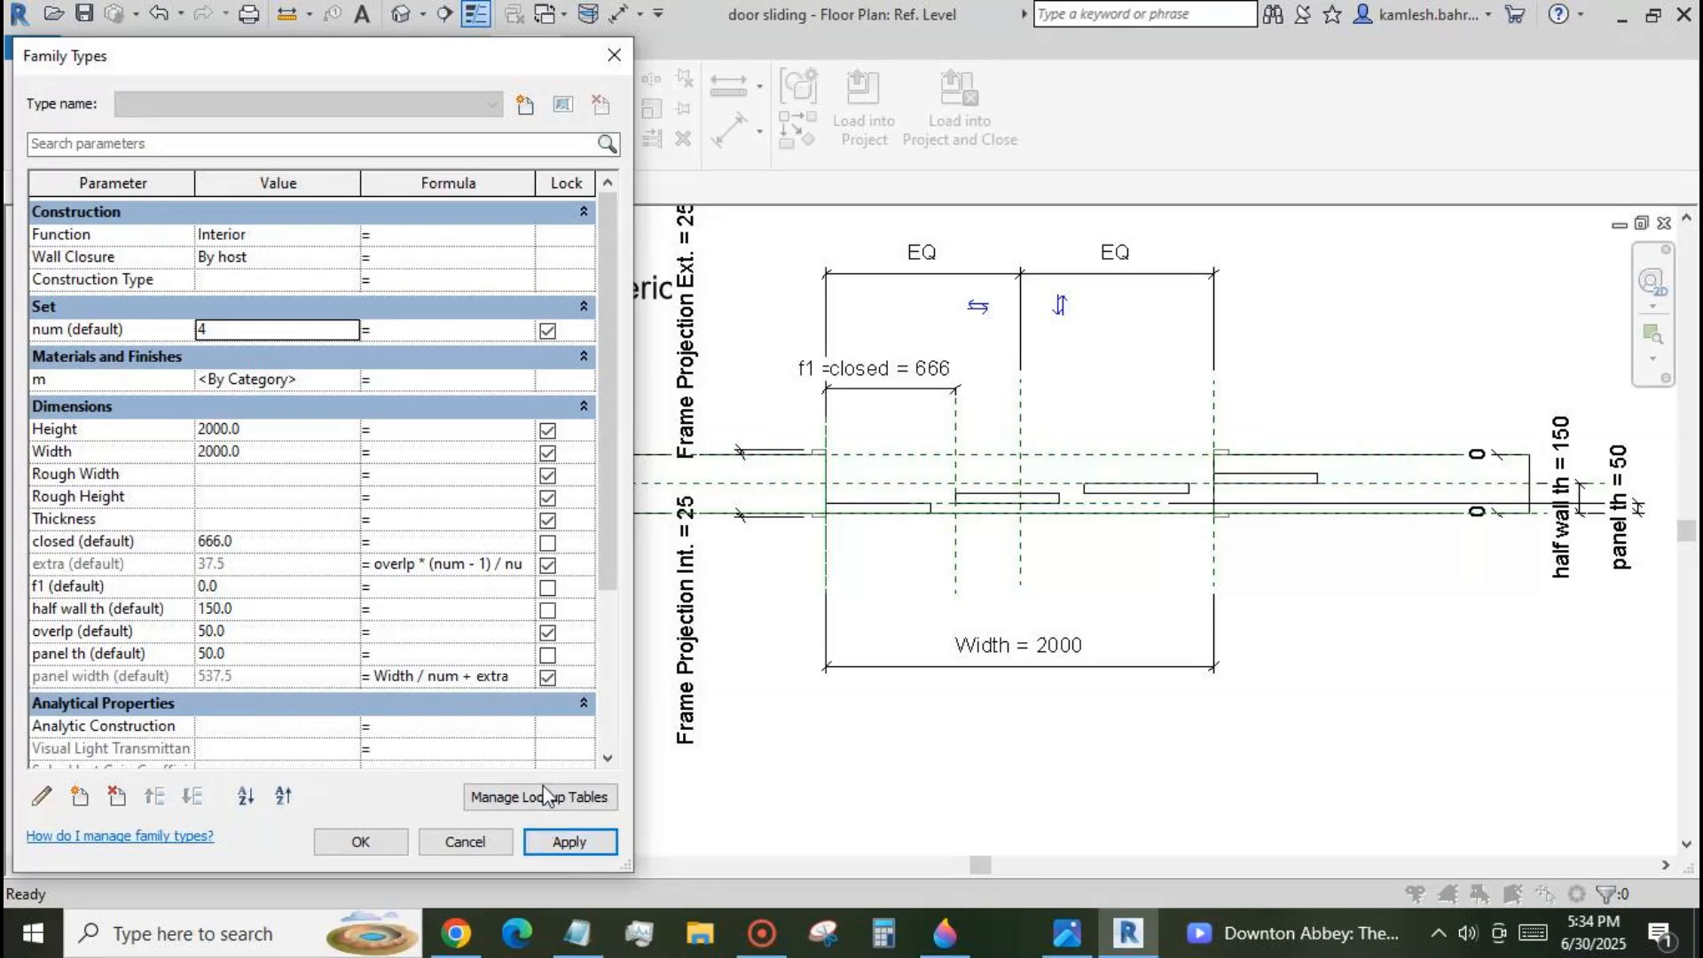
{"action": "left_click", "coordinate": [249, 543]}
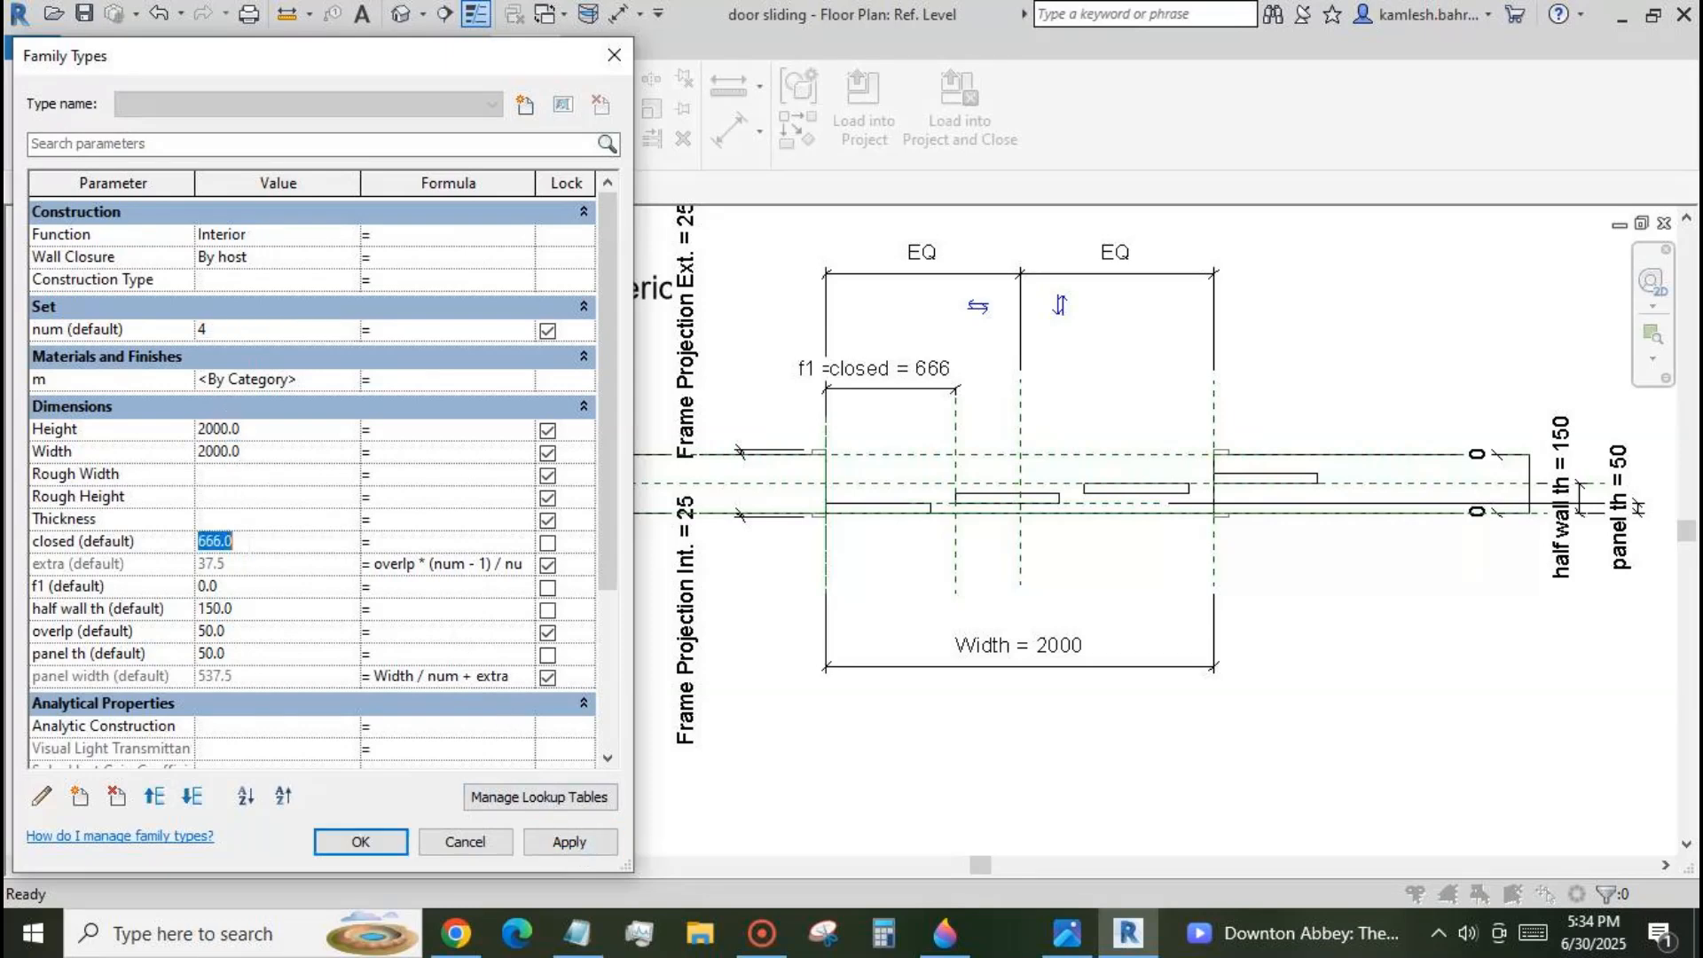
{"action": "type", "text": "444"}
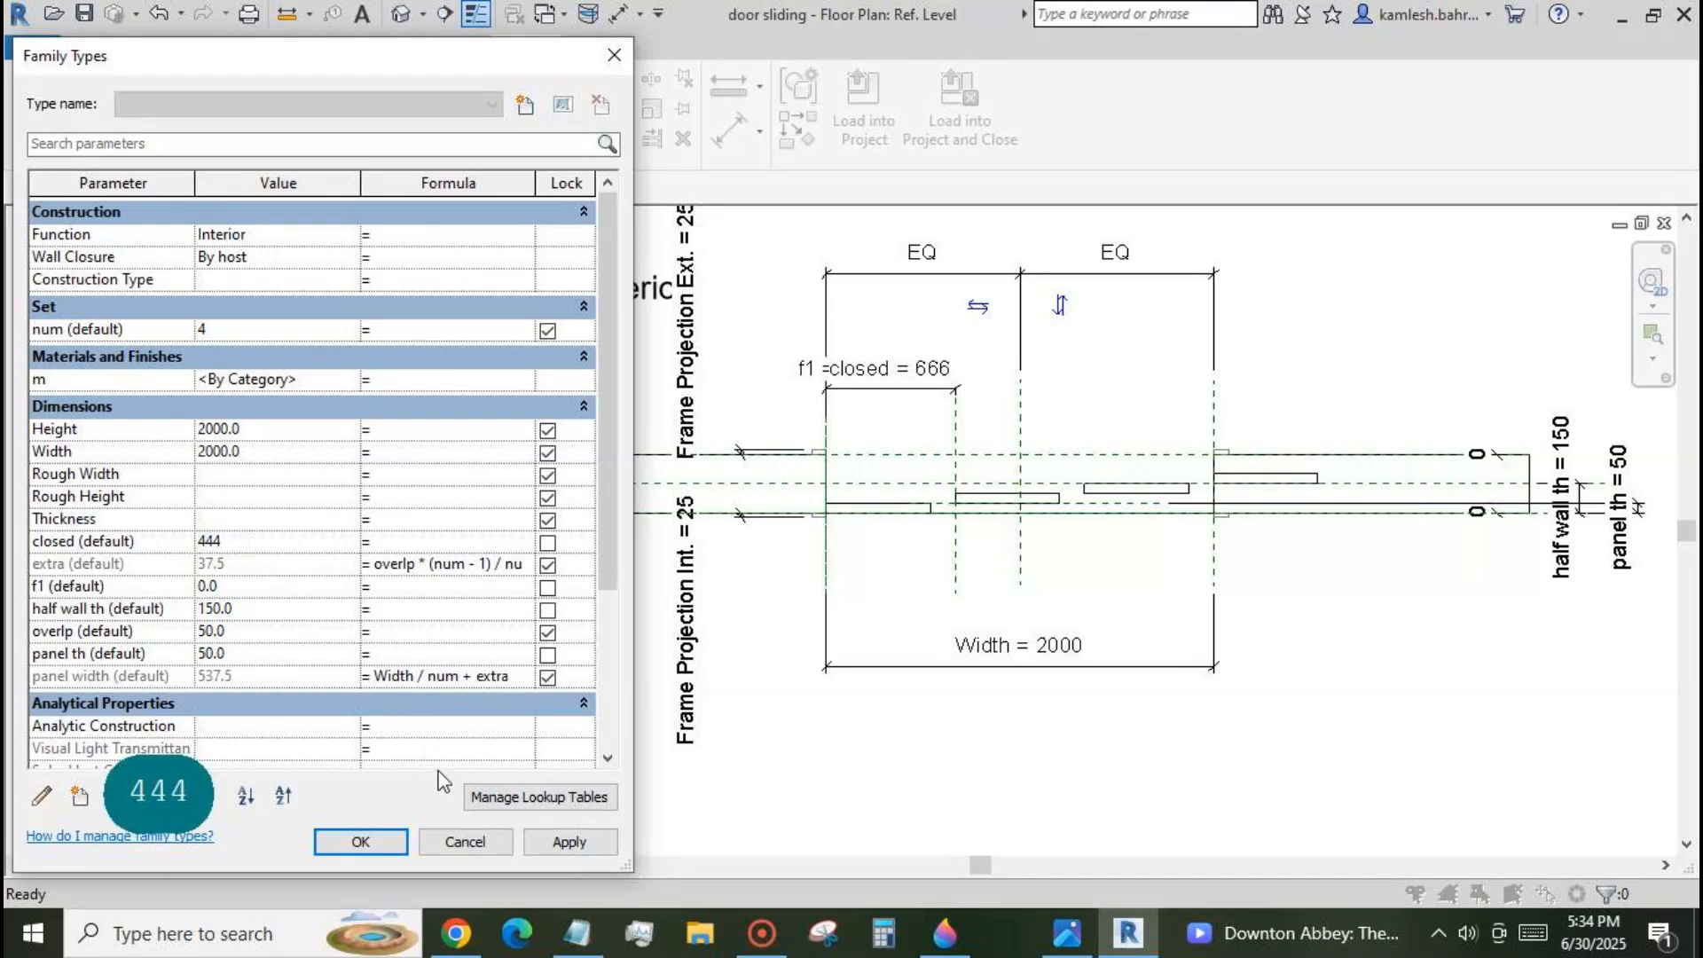
{"action": "left_click", "coordinate": [564, 843]}
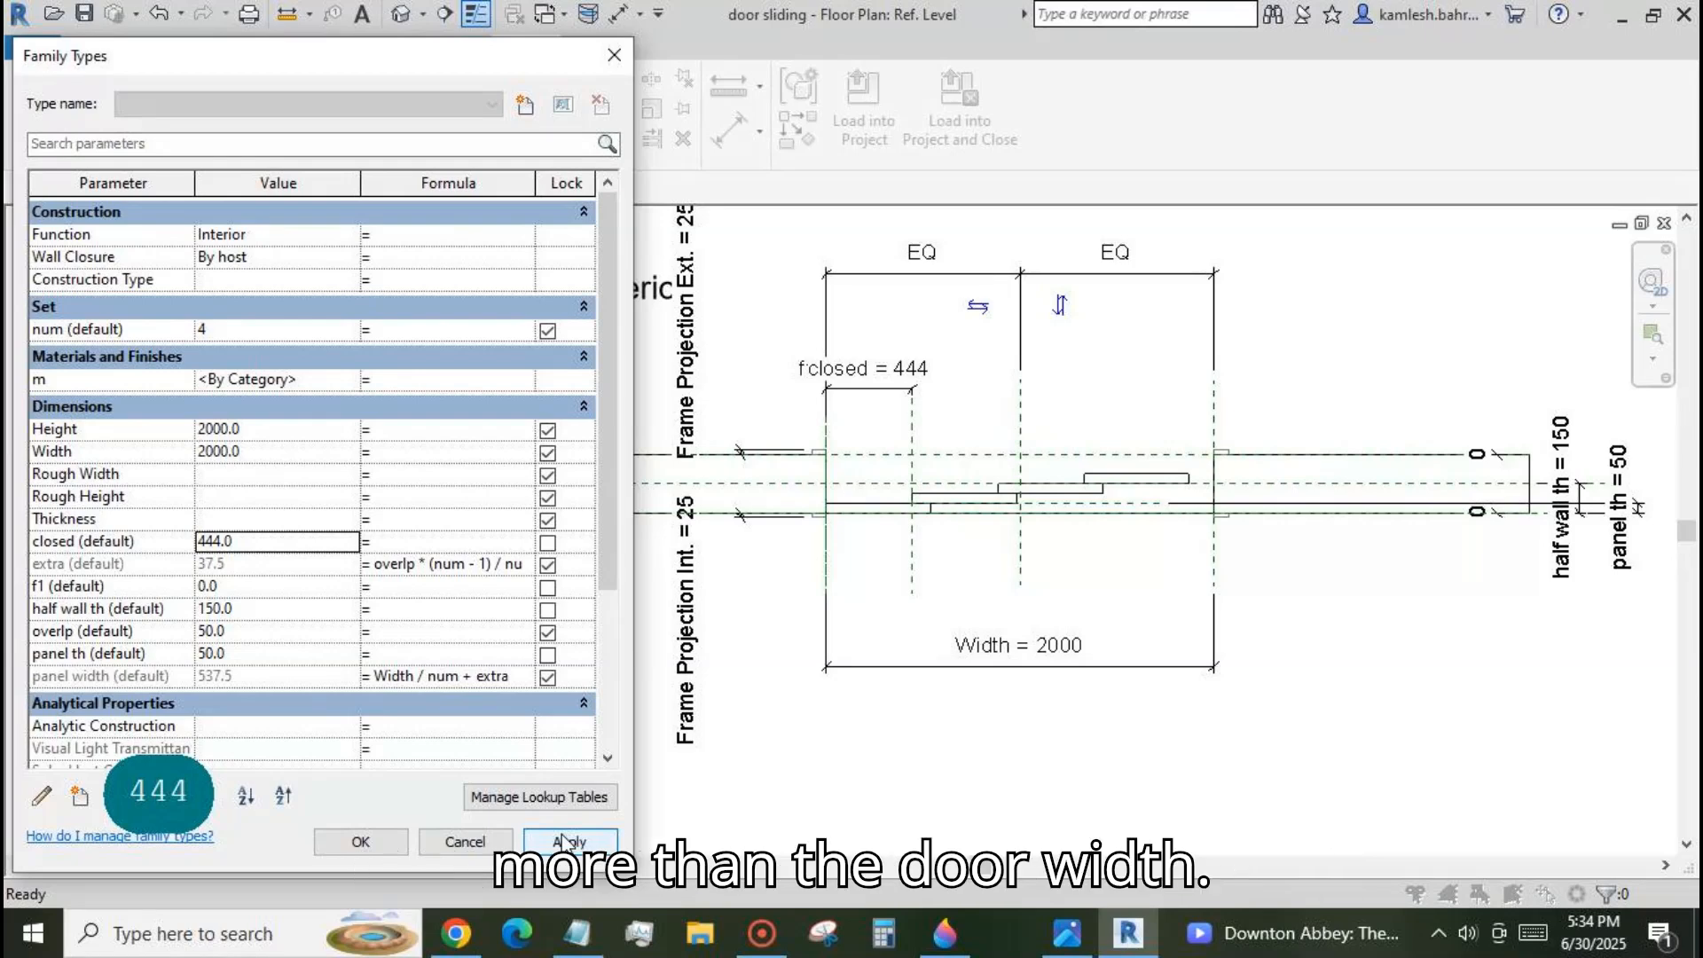
Set the closed parameter to 537 and apply it to the four panels.
{"action": "left_click", "coordinate": [282, 543]}
{"action": "type", "text": "53"}
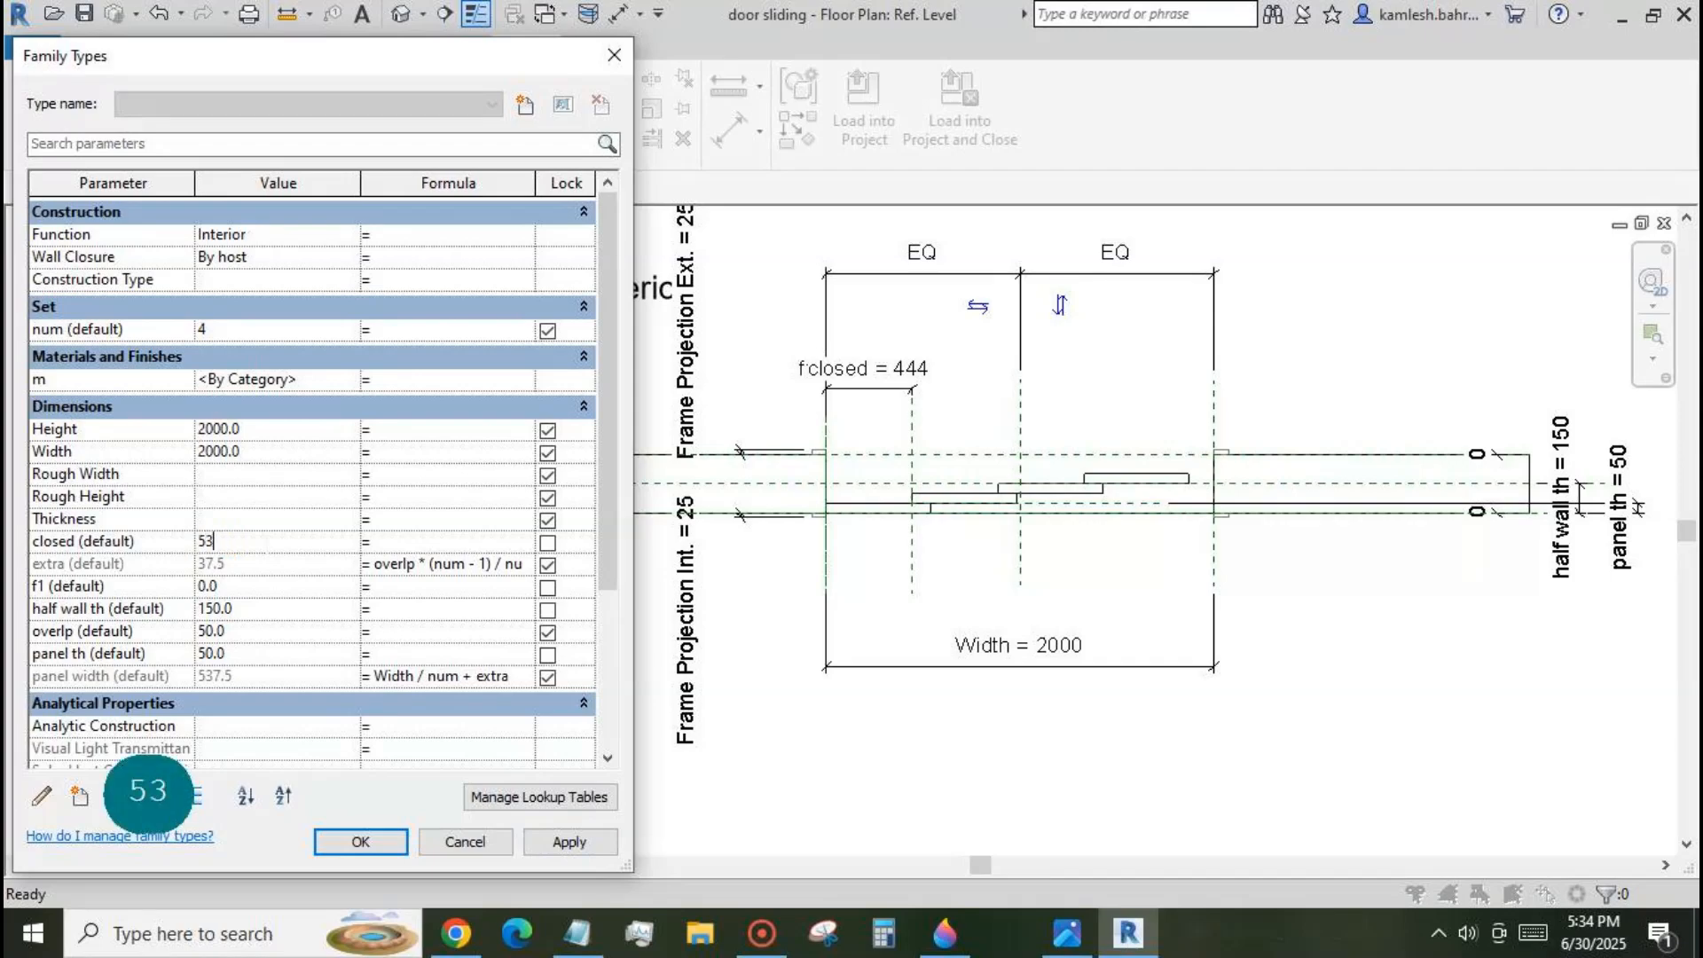
{"action": "type", "text": "7"}
{"action": "left_click", "coordinate": [569, 841]}
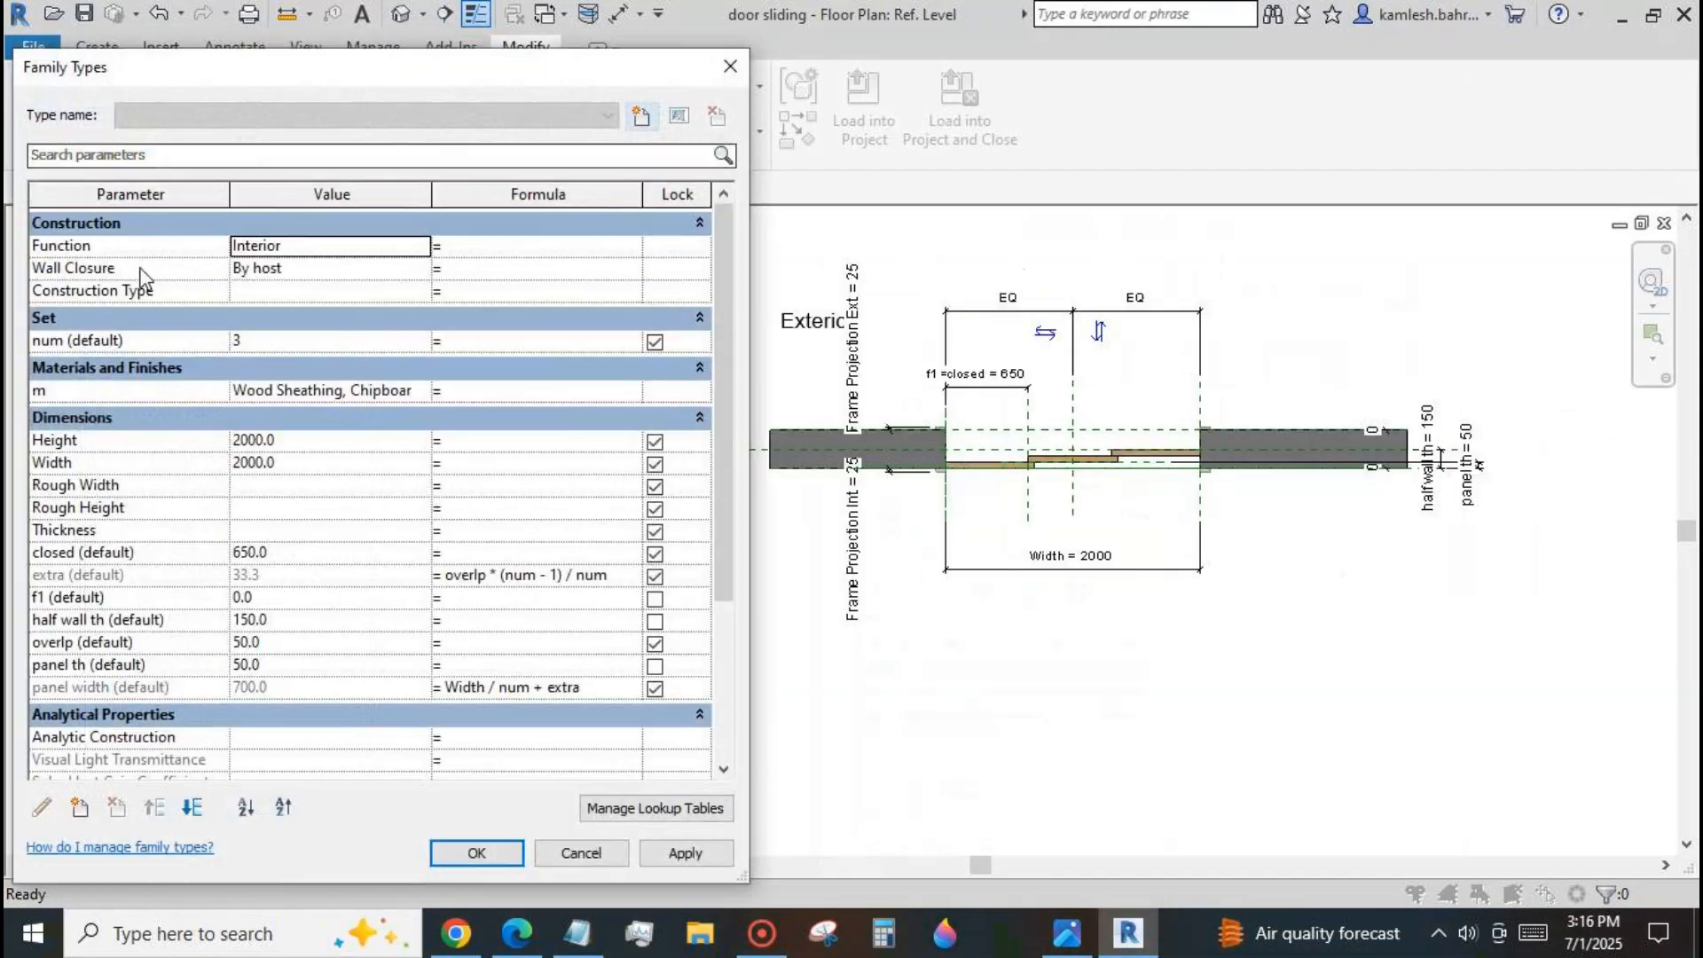
Create an instance length parameter named fully closed, grouped under Dimensions.
{"action": "left_click", "coordinate": [80, 807]}
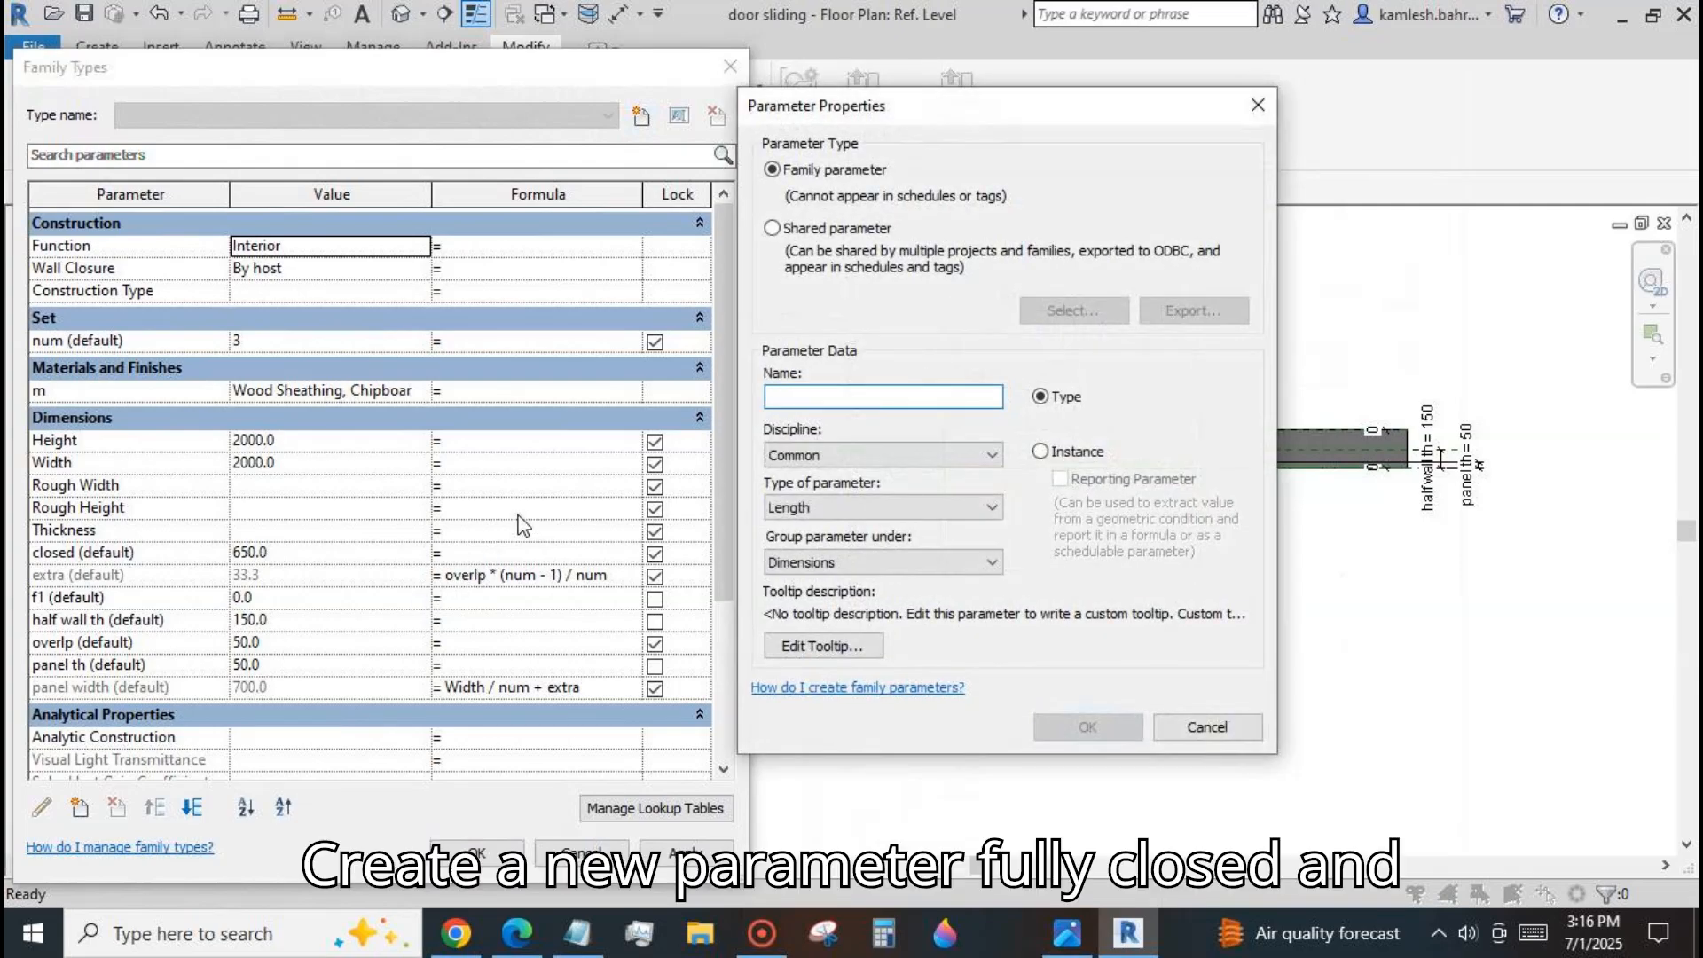
{"action": "type", "text": "fully "}
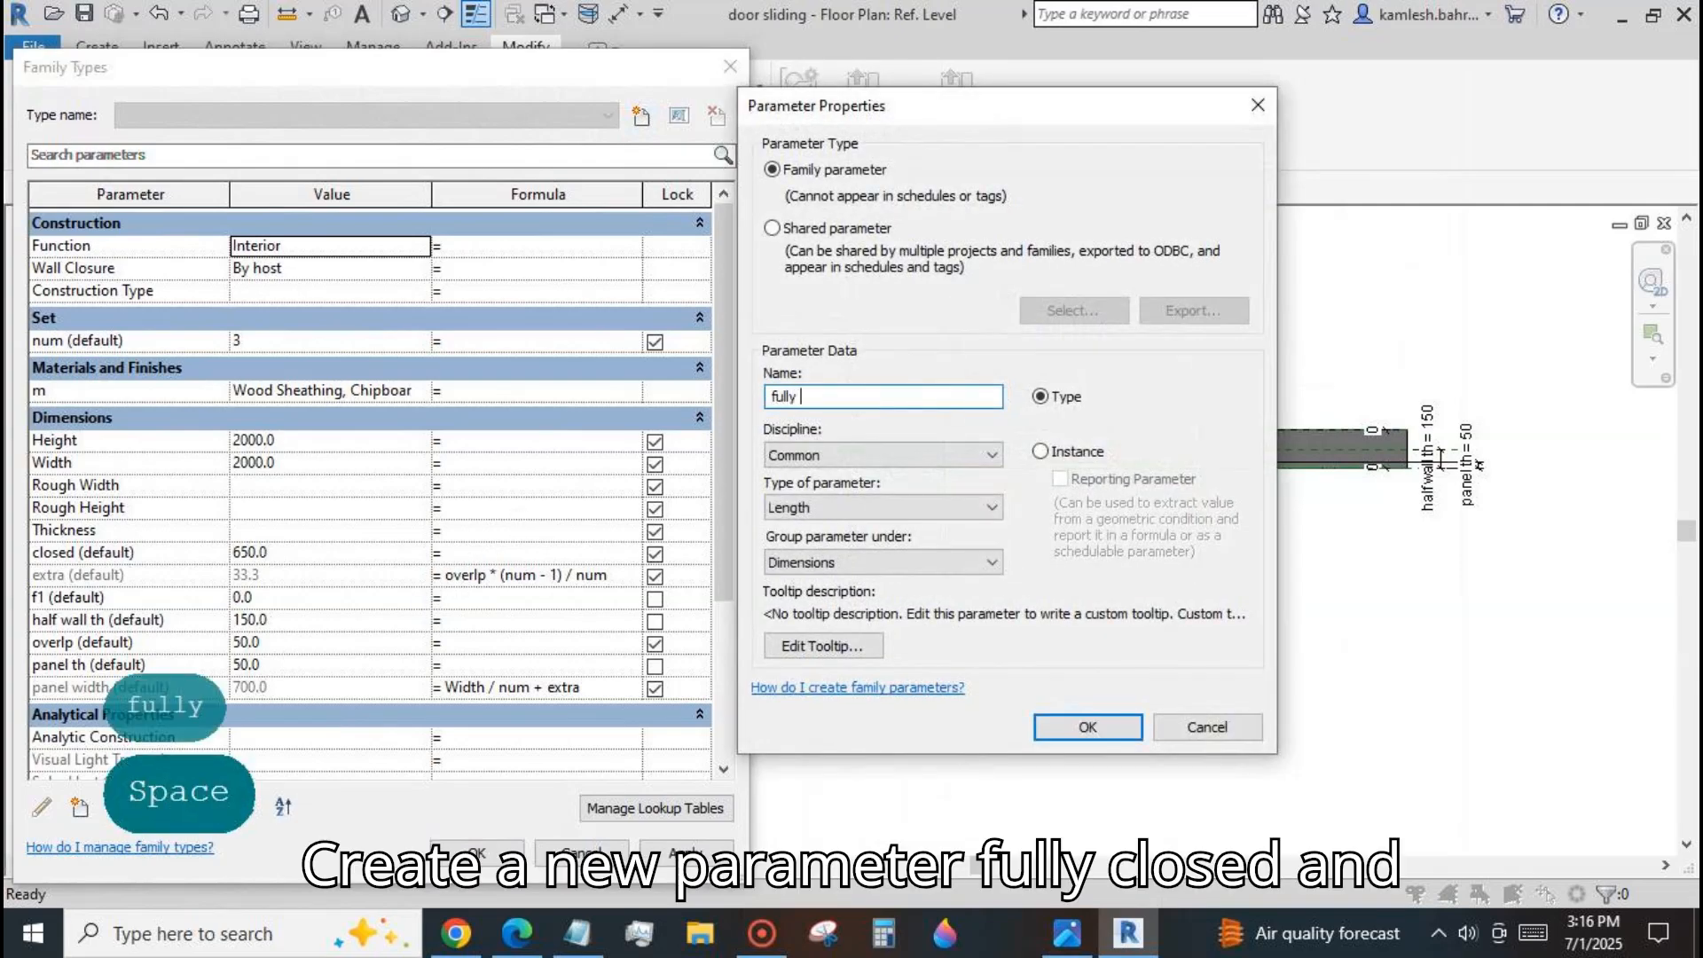
{"action": "type", "text": "closed"}
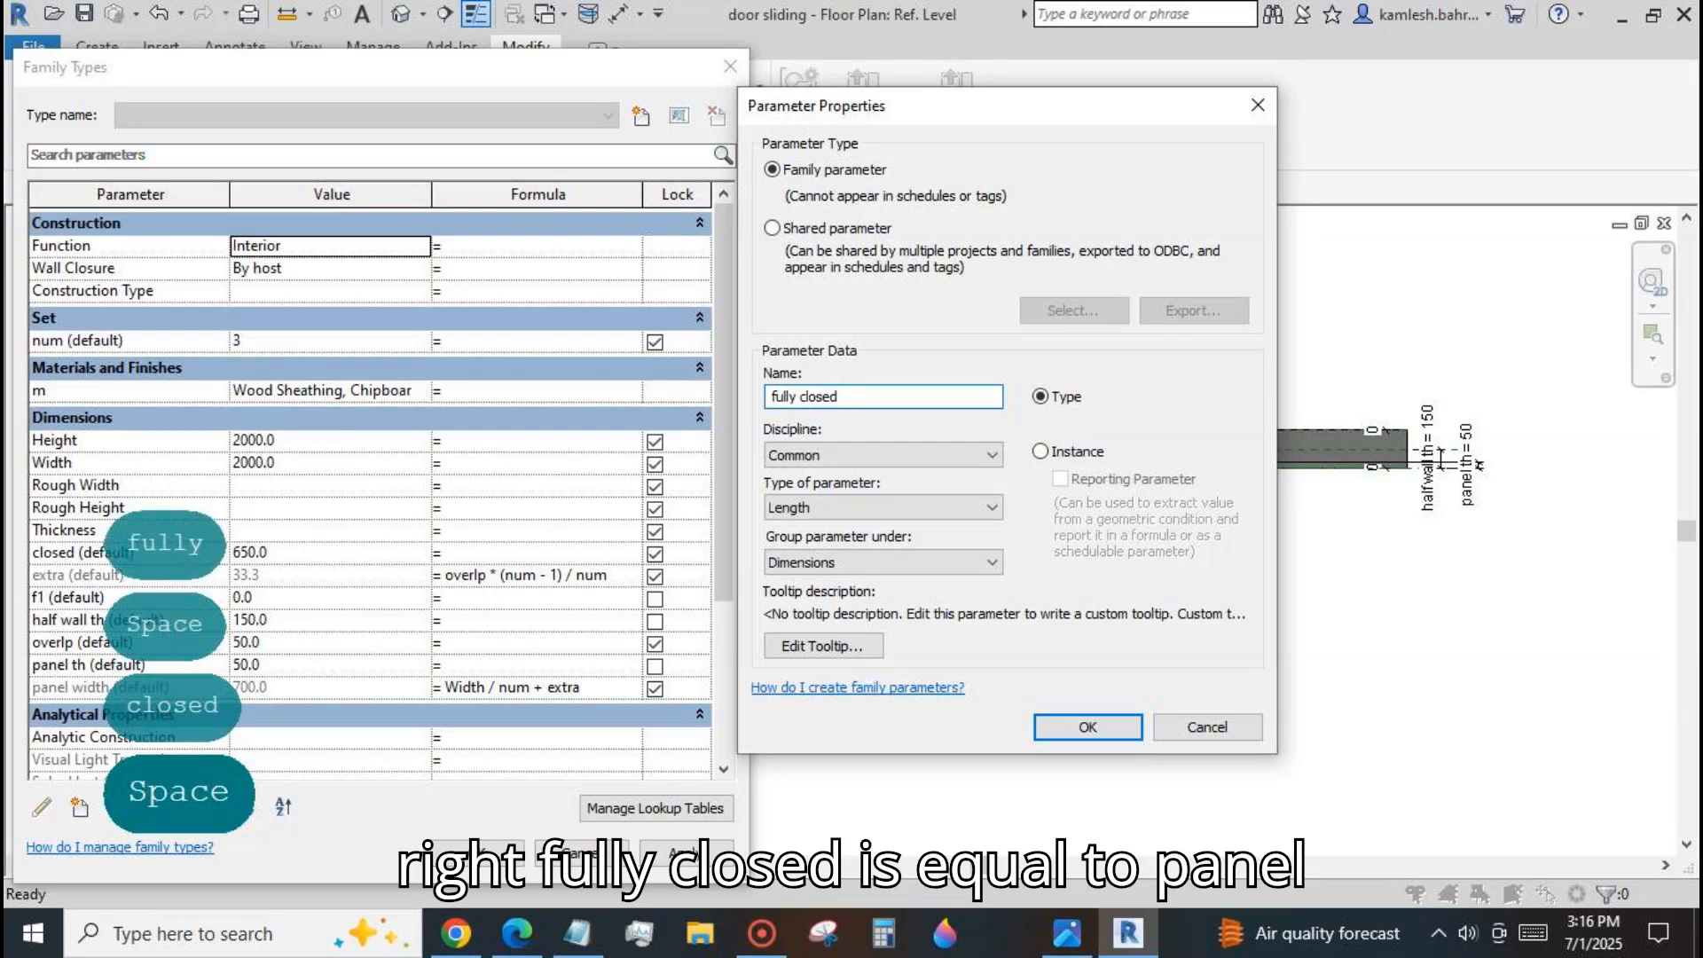
{"action": "left_click", "coordinate": [1039, 451]}
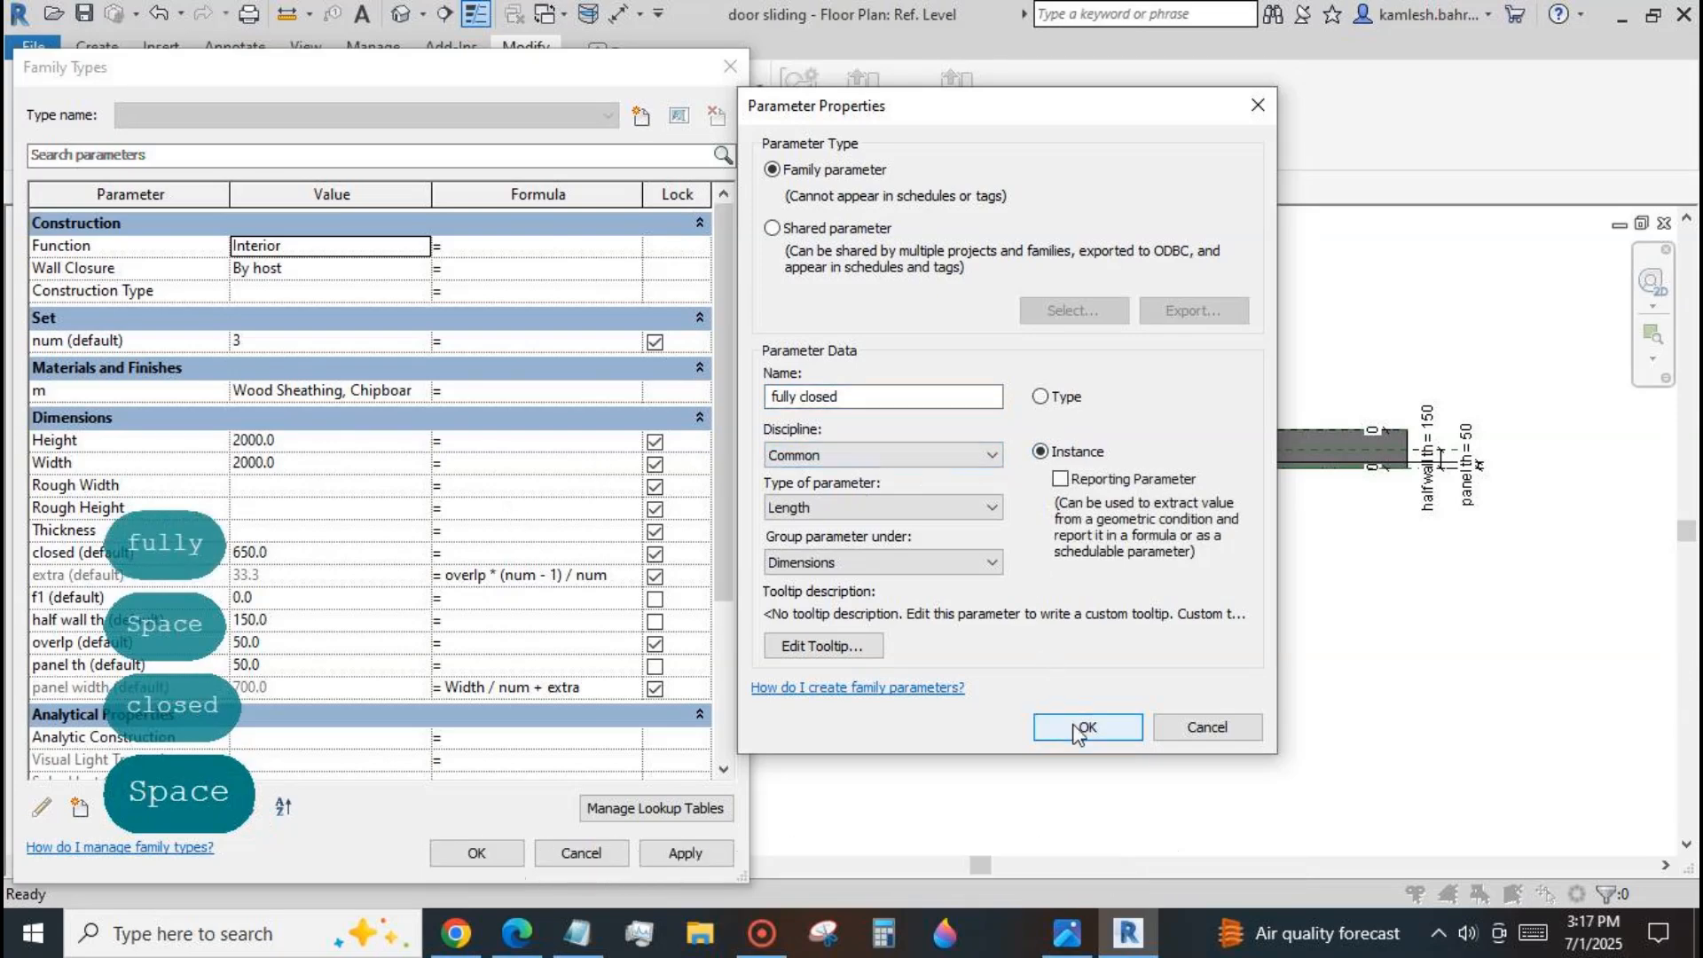
{"action": "left_click", "coordinate": [1084, 726]}
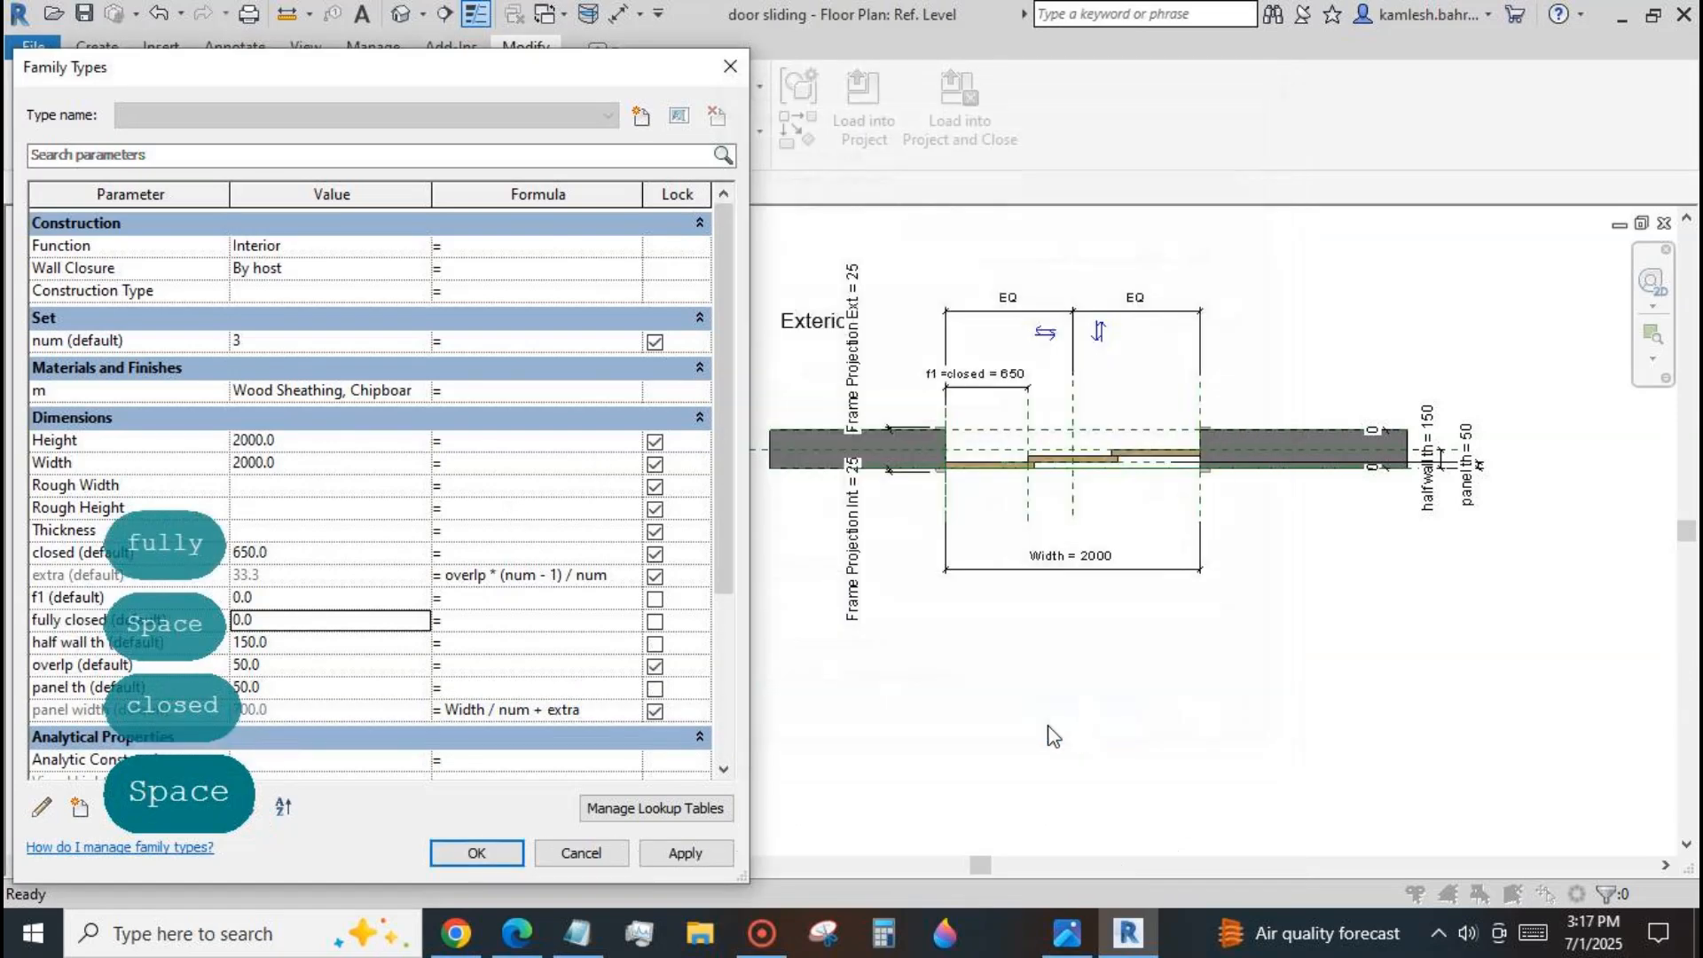
Give the fully closed parameter the formula panel width - overlp and apply it.
{"action": "left_click", "coordinate": [455, 623]}
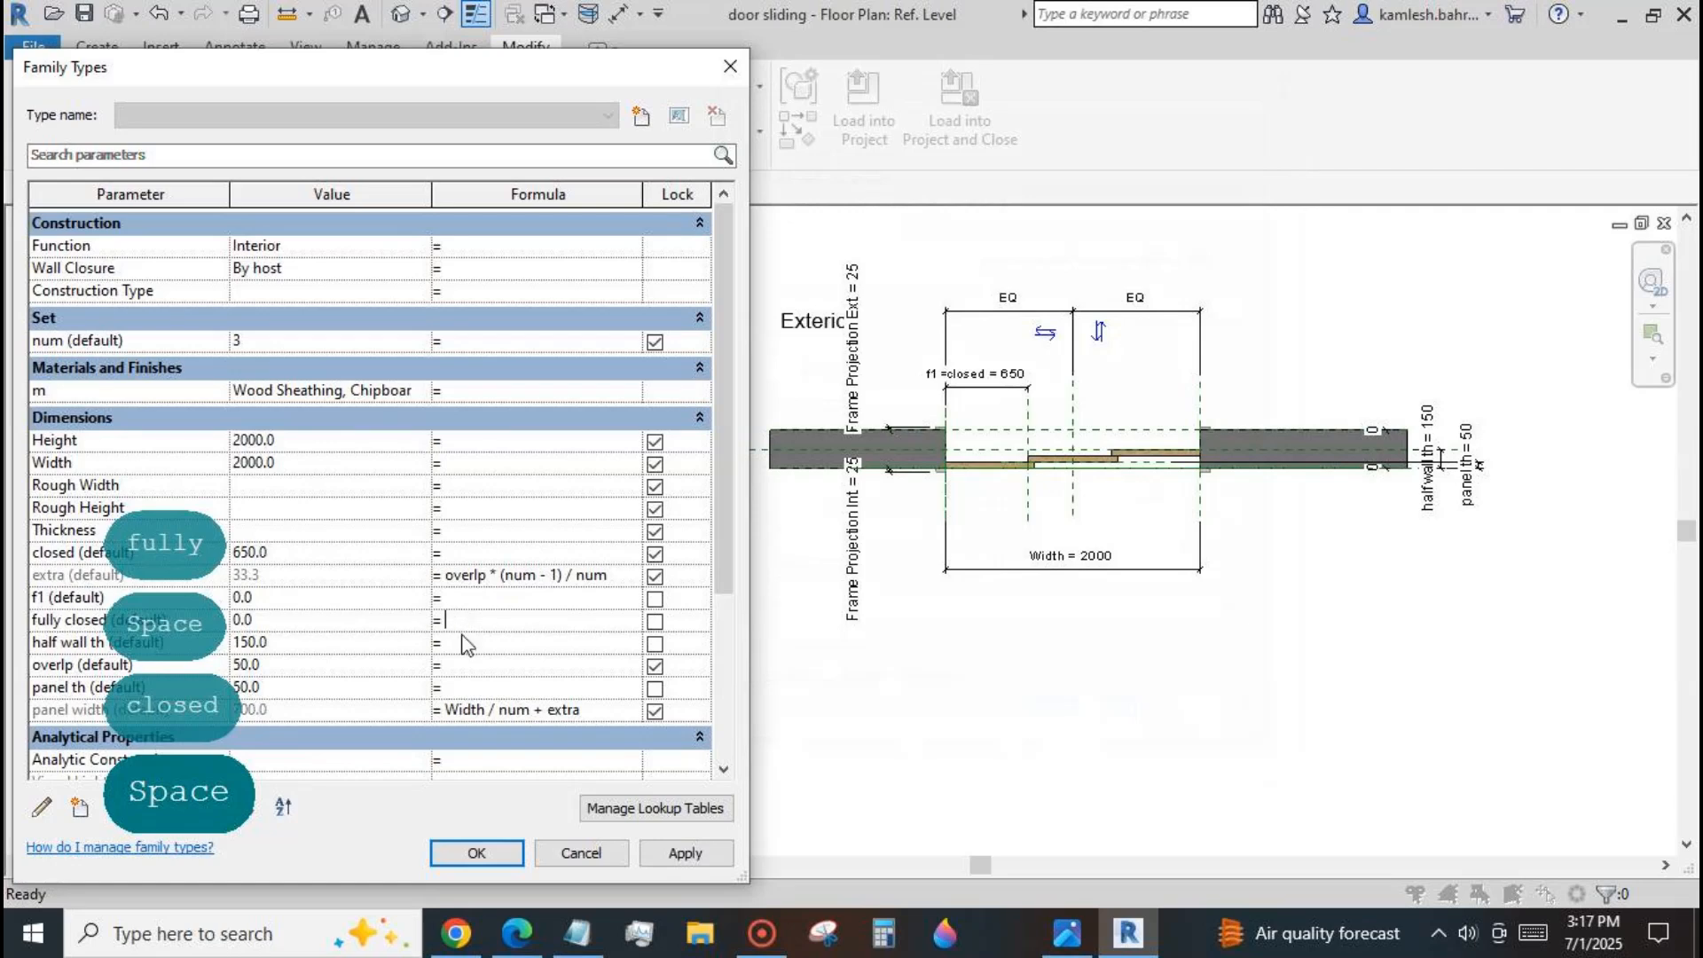
{"action": "type", "text": "panel width-"}
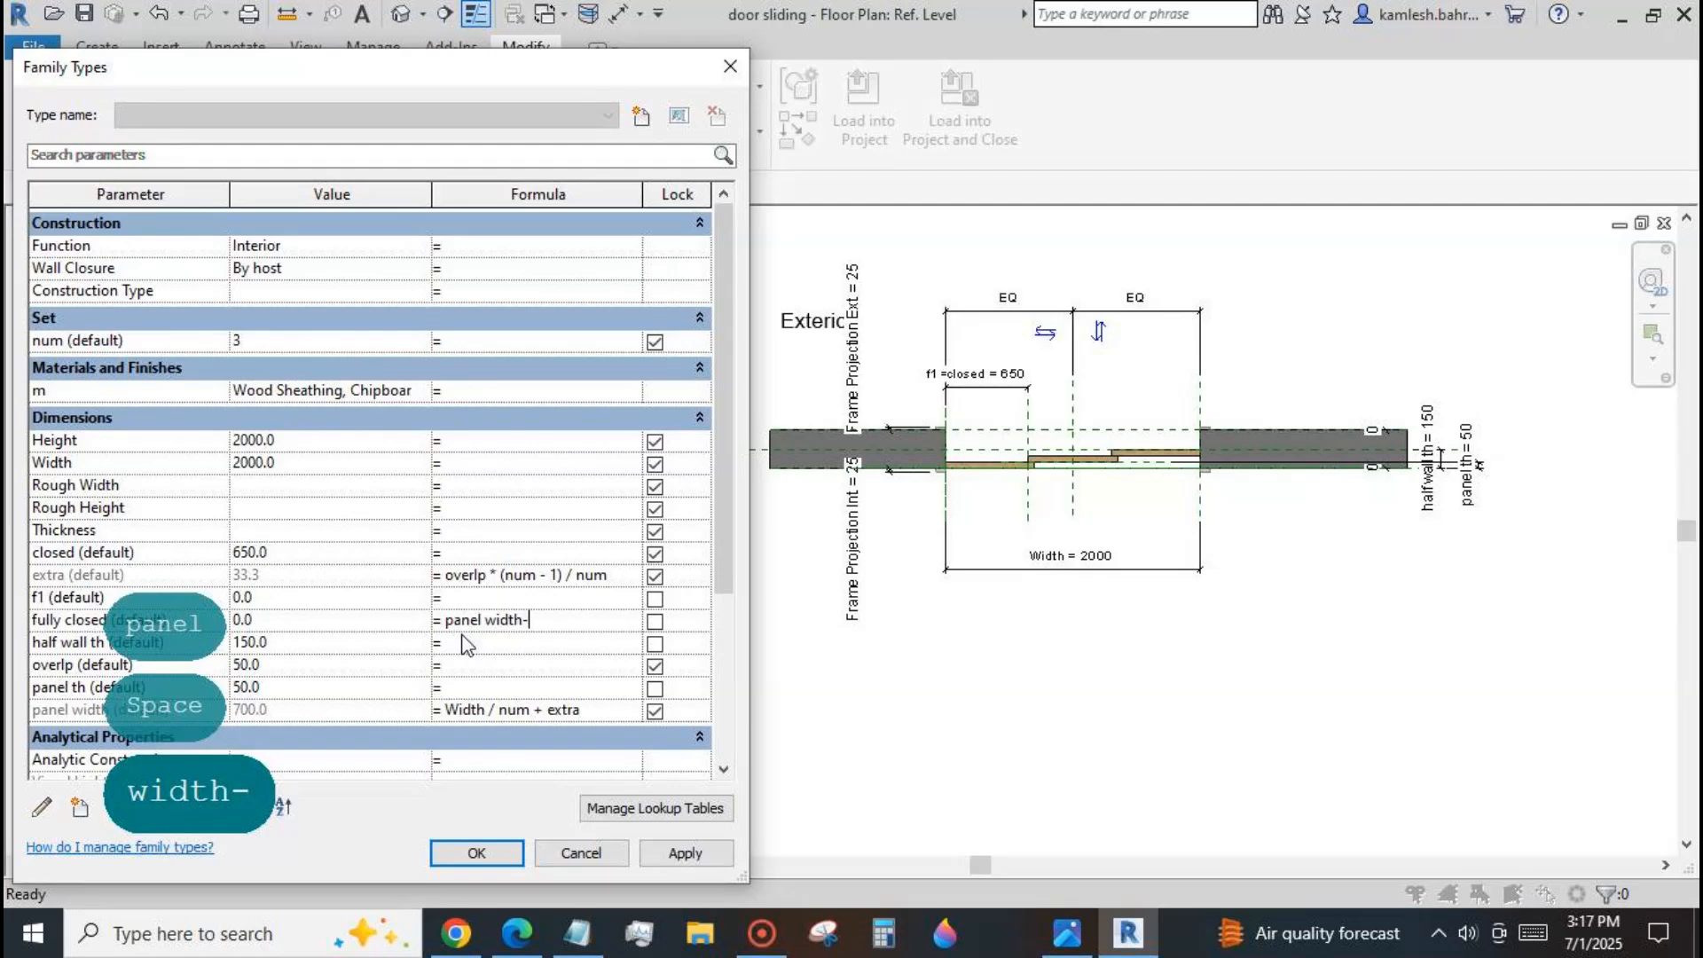
{"action": "type", "text": "overlp"}
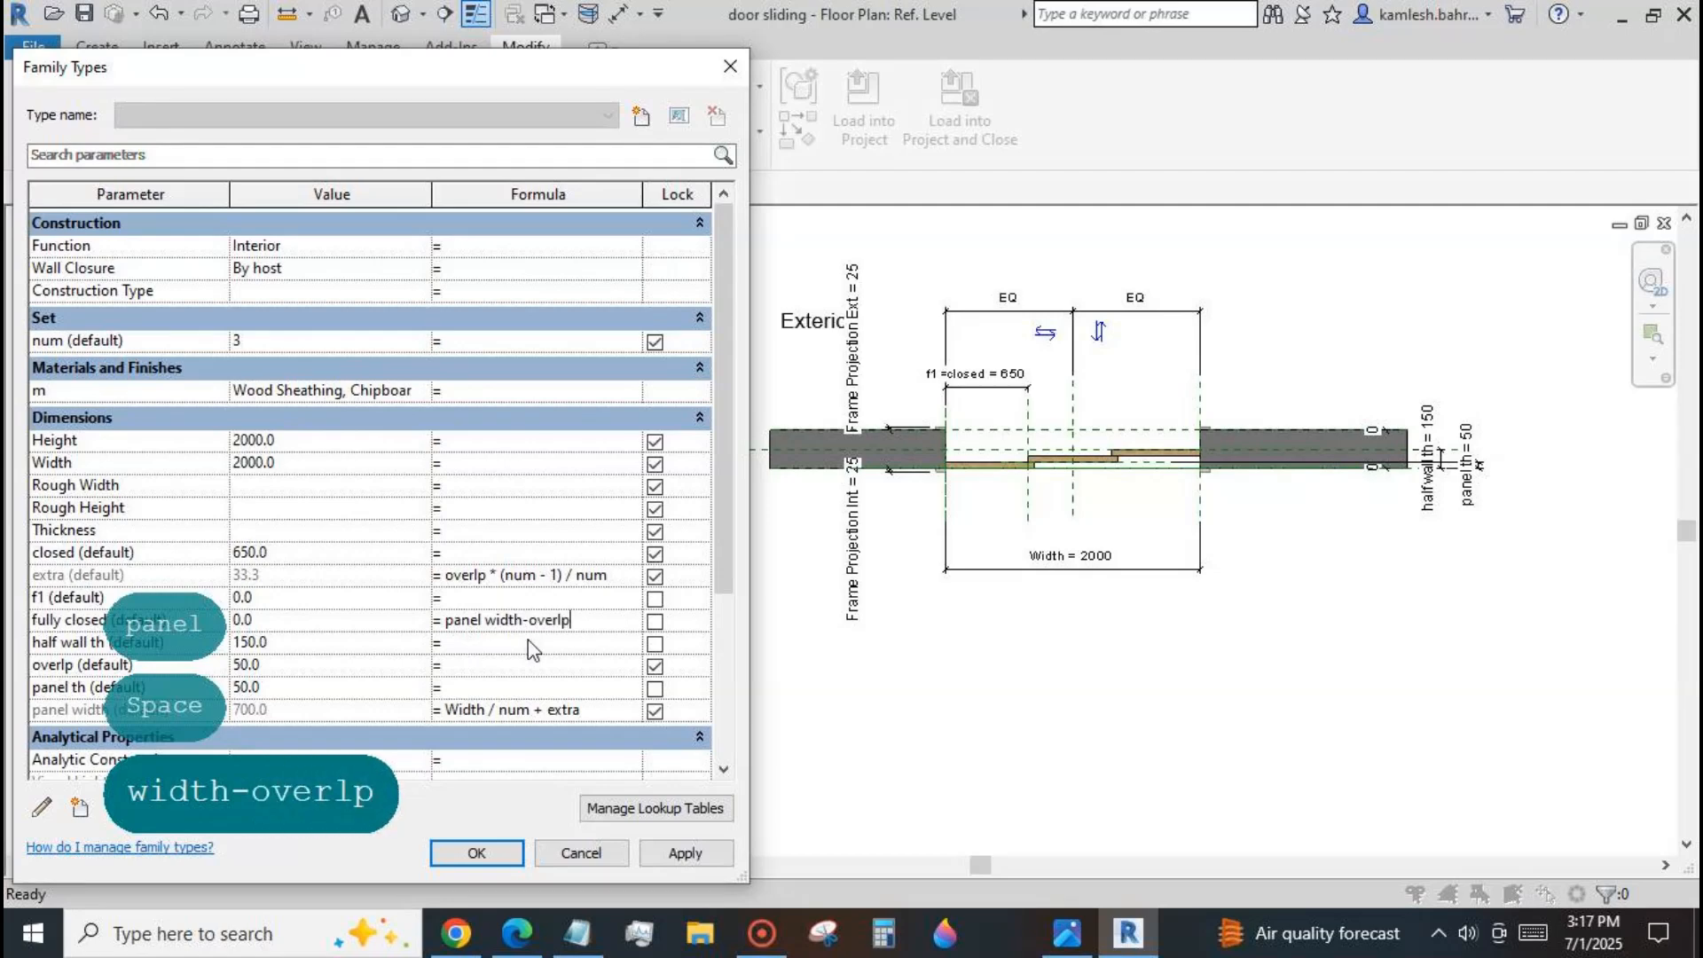
{"action": "left_click", "coordinate": [671, 853]}
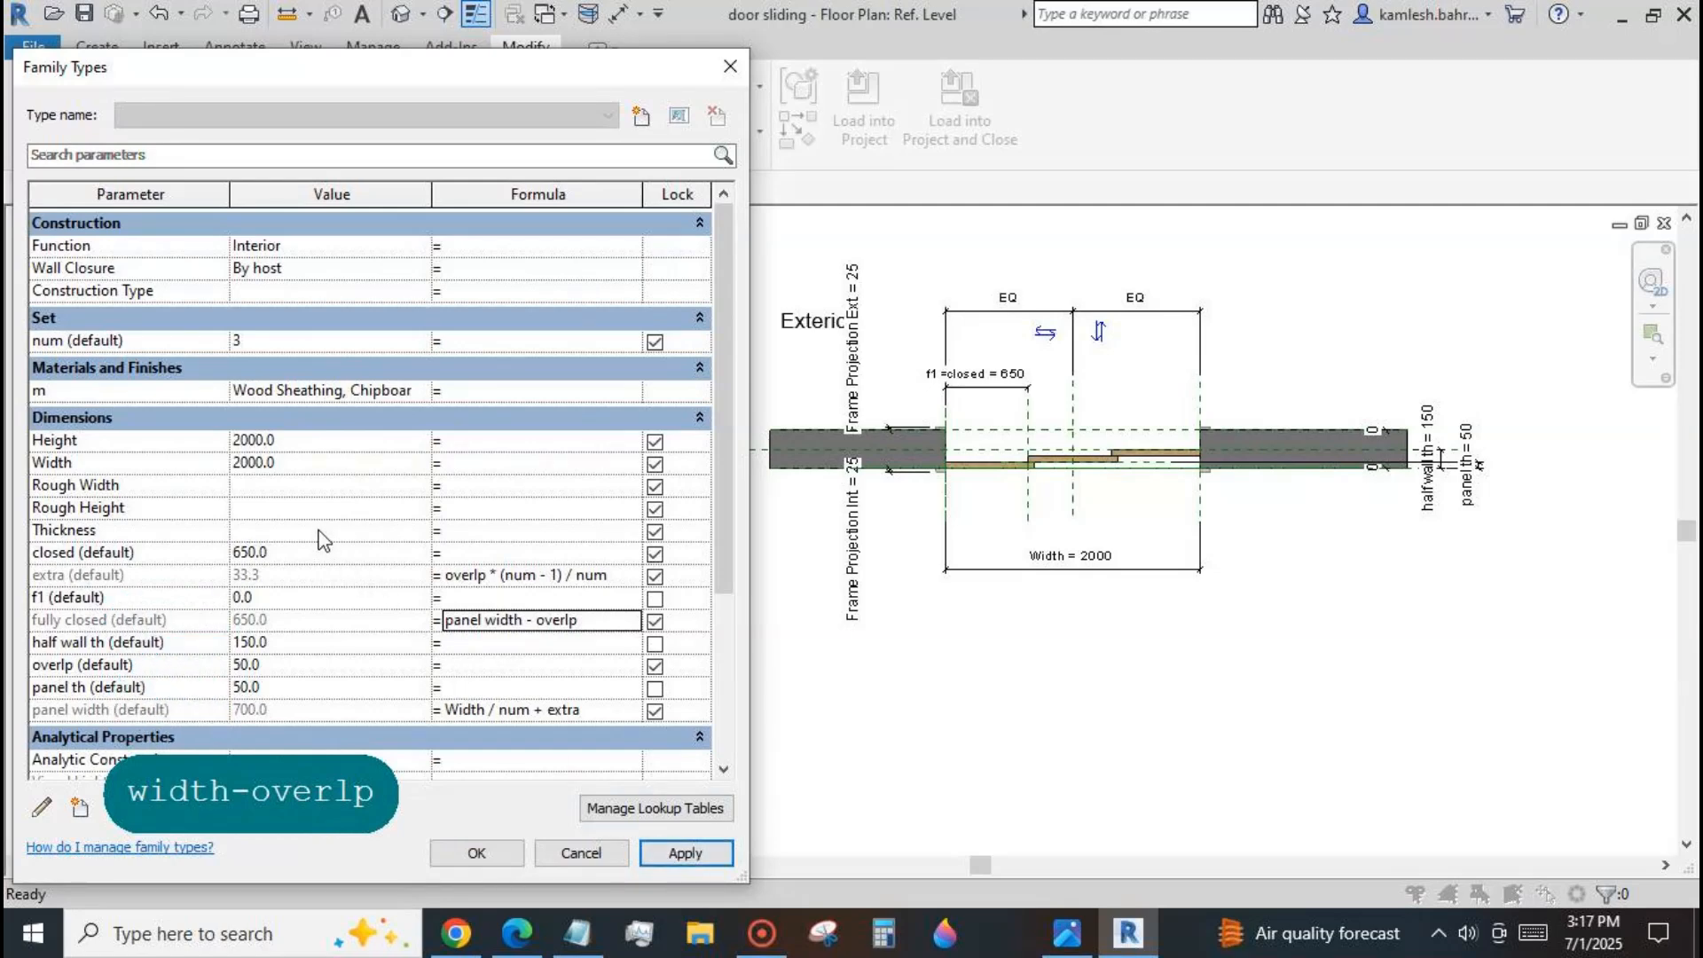
Test the closed parameter at 777, 600 and 650, applying each value to the three panels.
{"action": "left_click", "coordinate": [297, 552]}
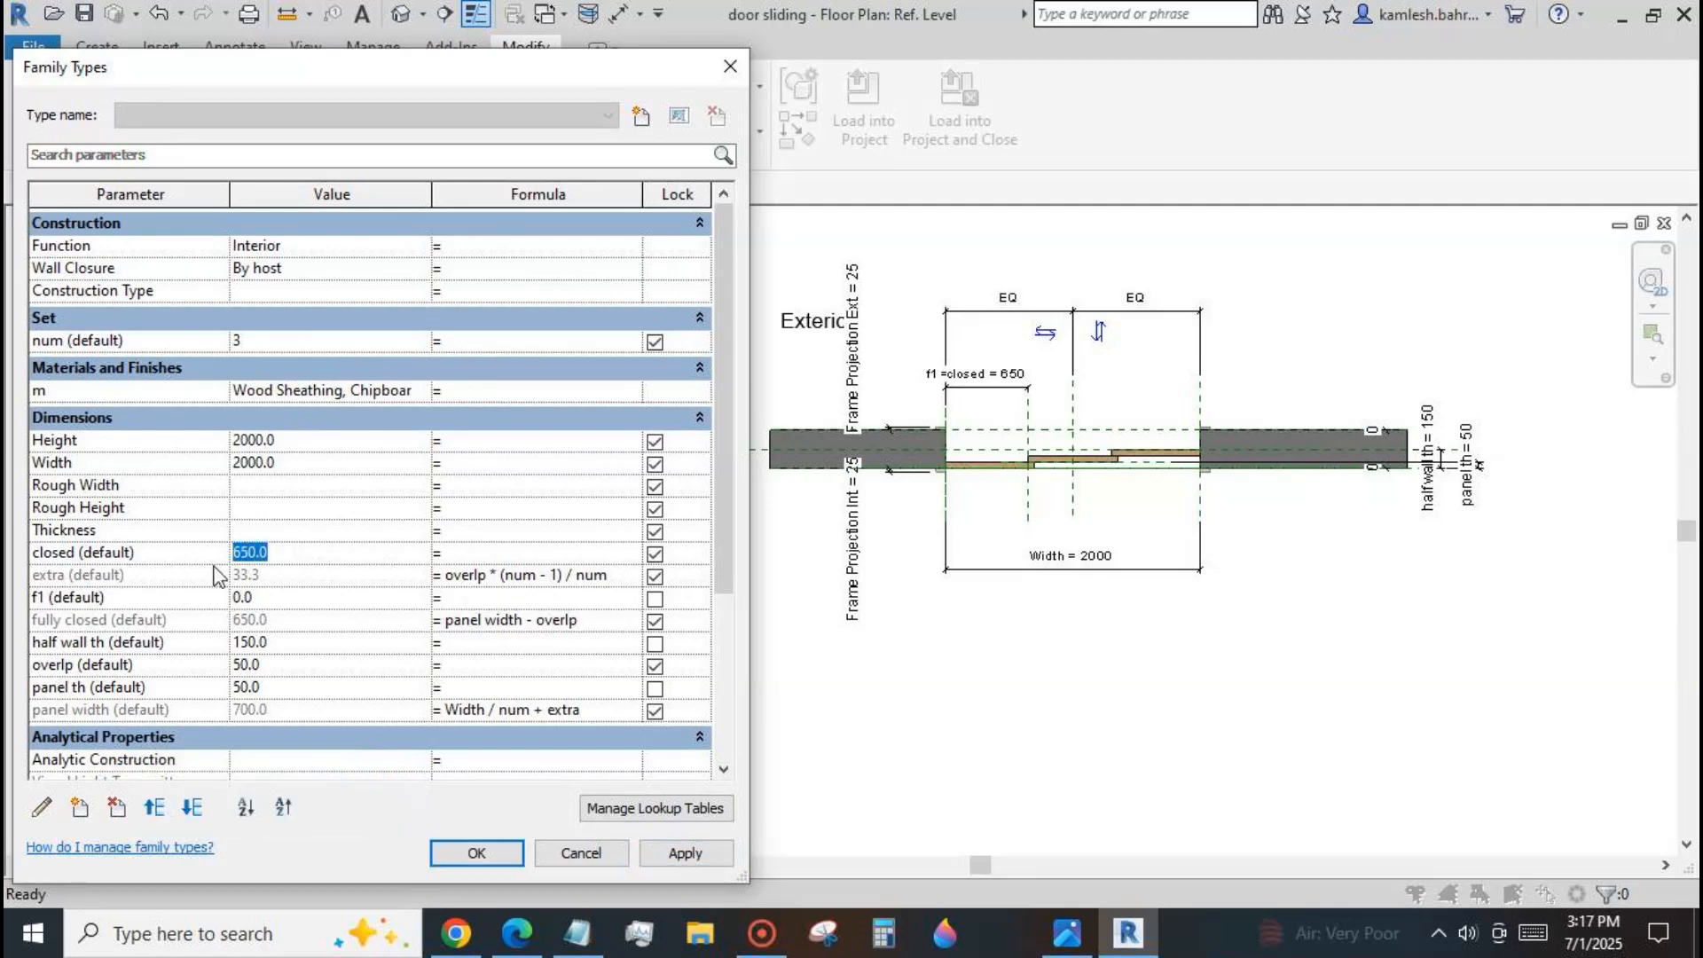
{"action": "type", "text": "777"}
{"action": "left_click", "coordinate": [679, 859]}
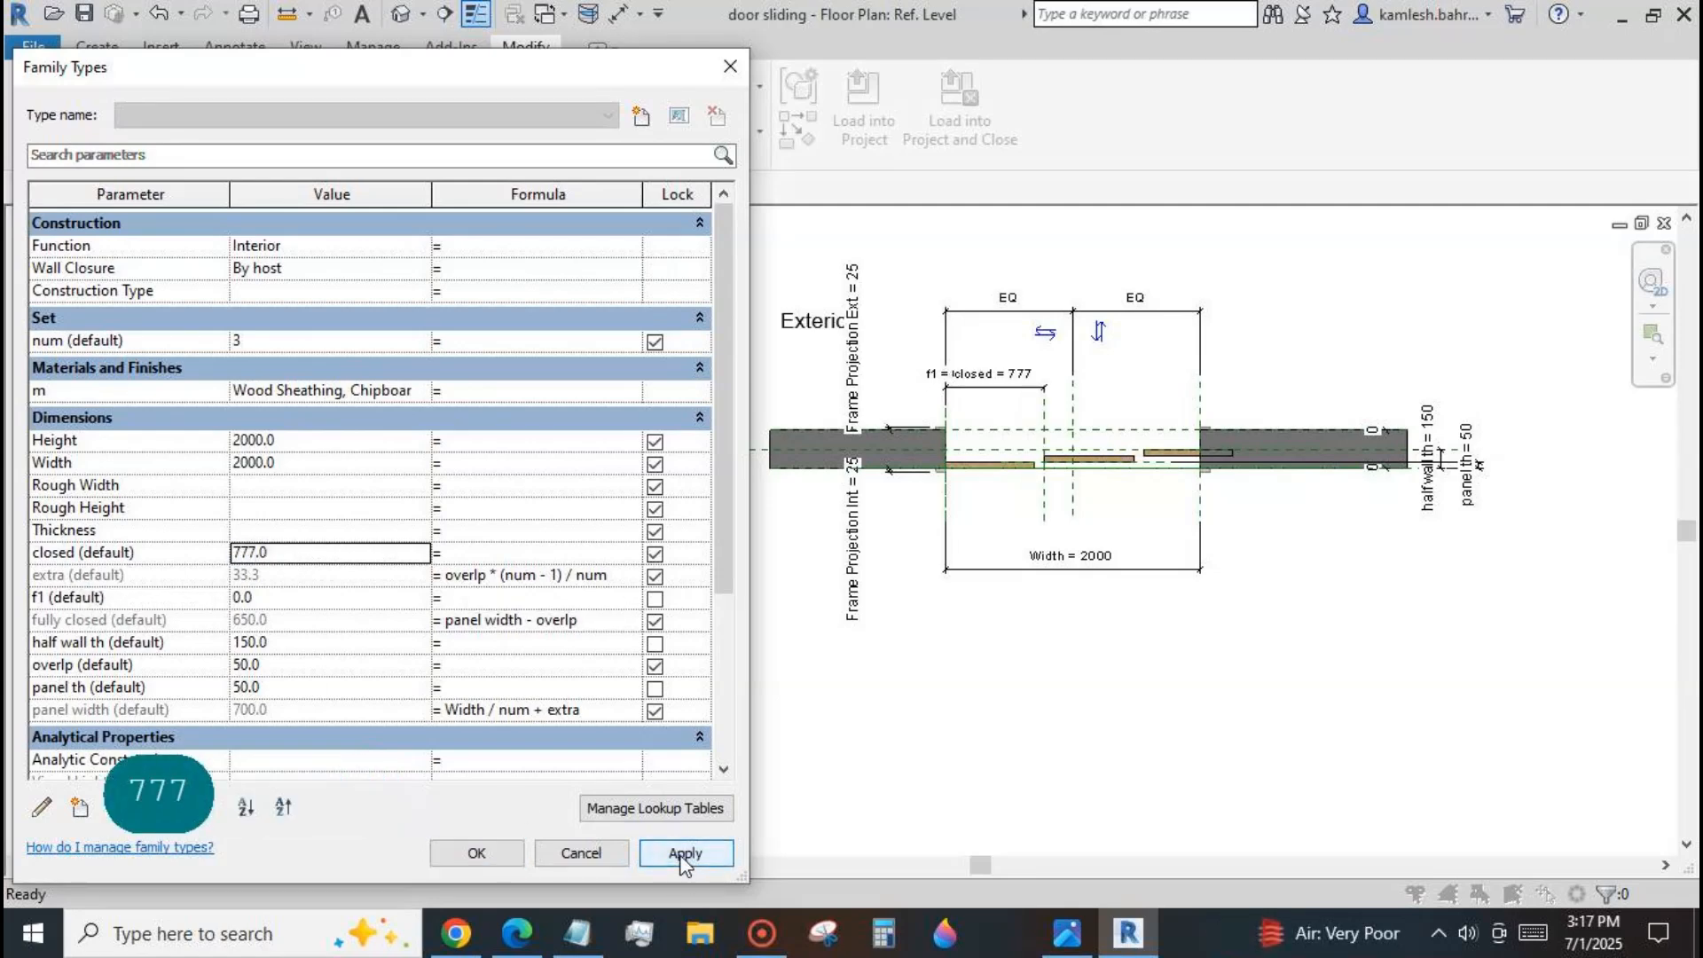
{"action": "type", "text": "6"}
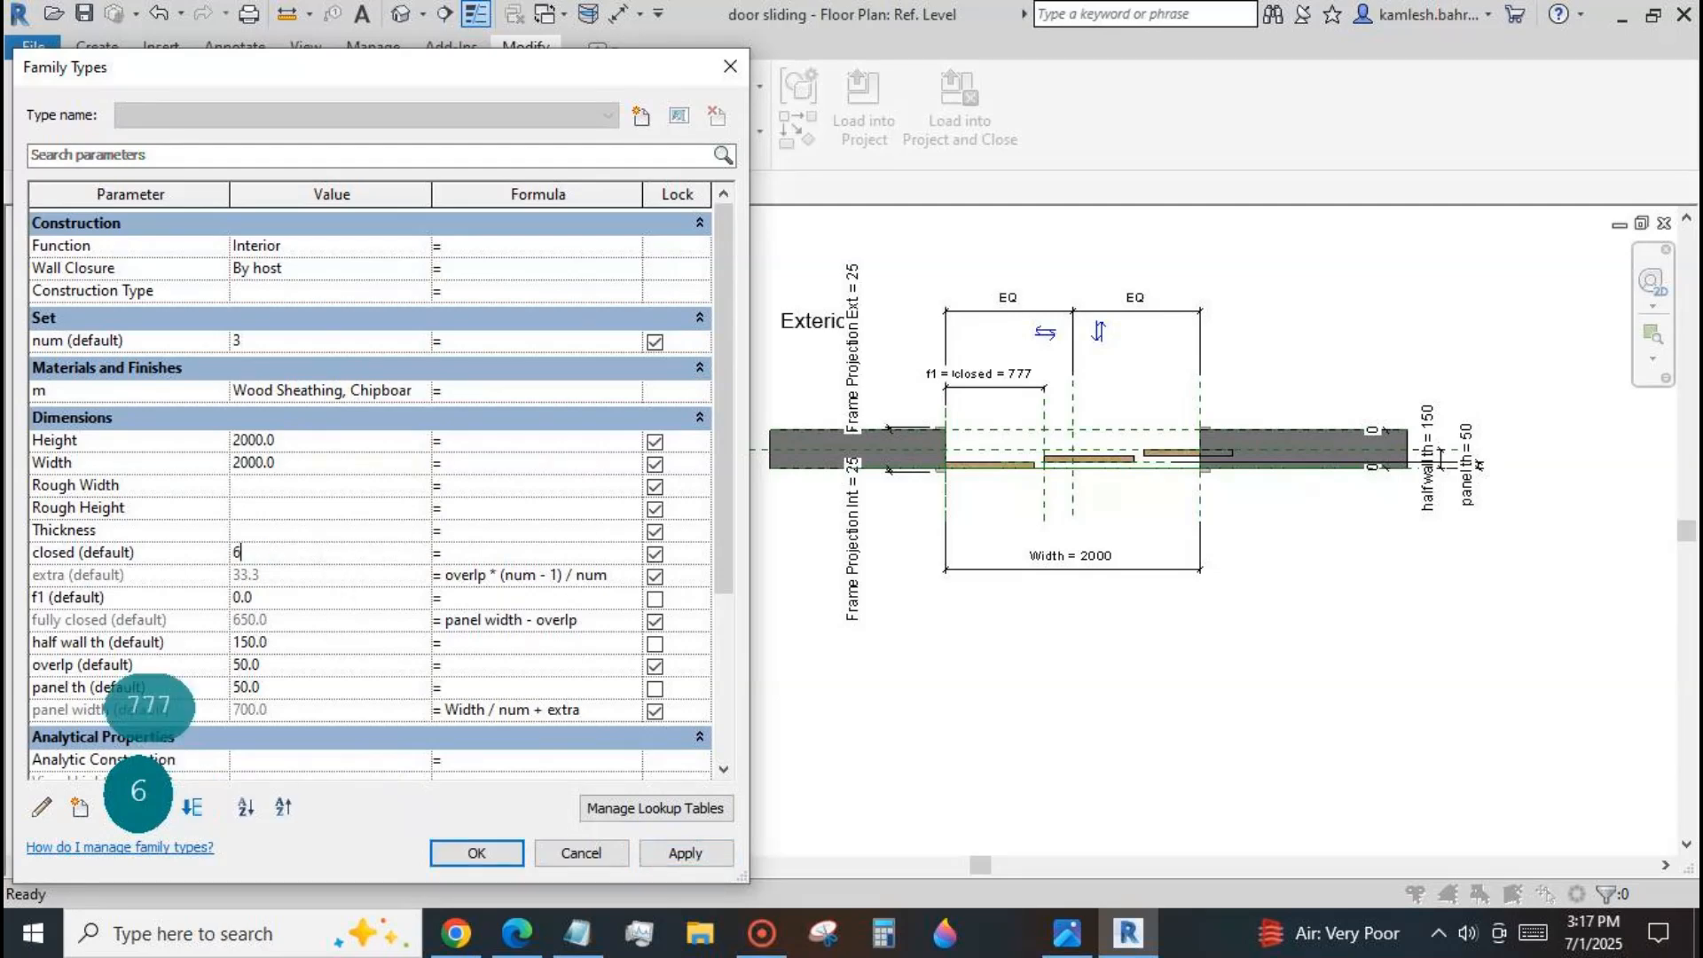
{"action": "type", "text": "00"}
{"action": "left_click", "coordinate": [685, 853]}
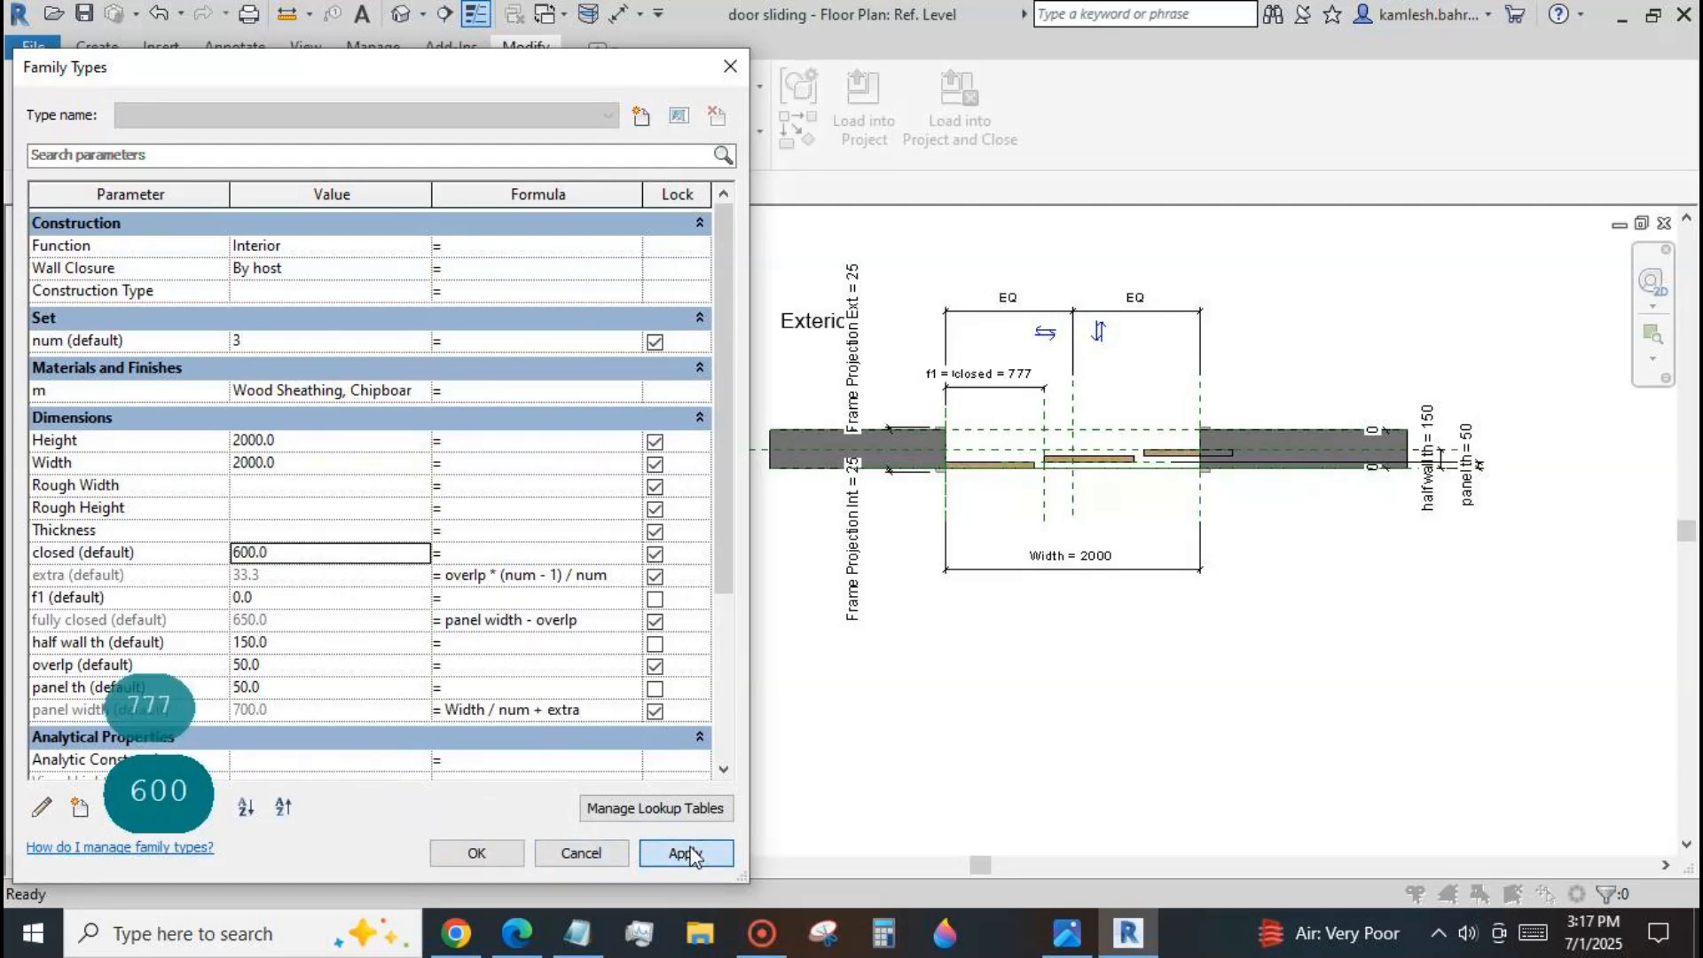
{"action": "left_click", "coordinate": [310, 555]}
{"action": "type", "text": "650"}
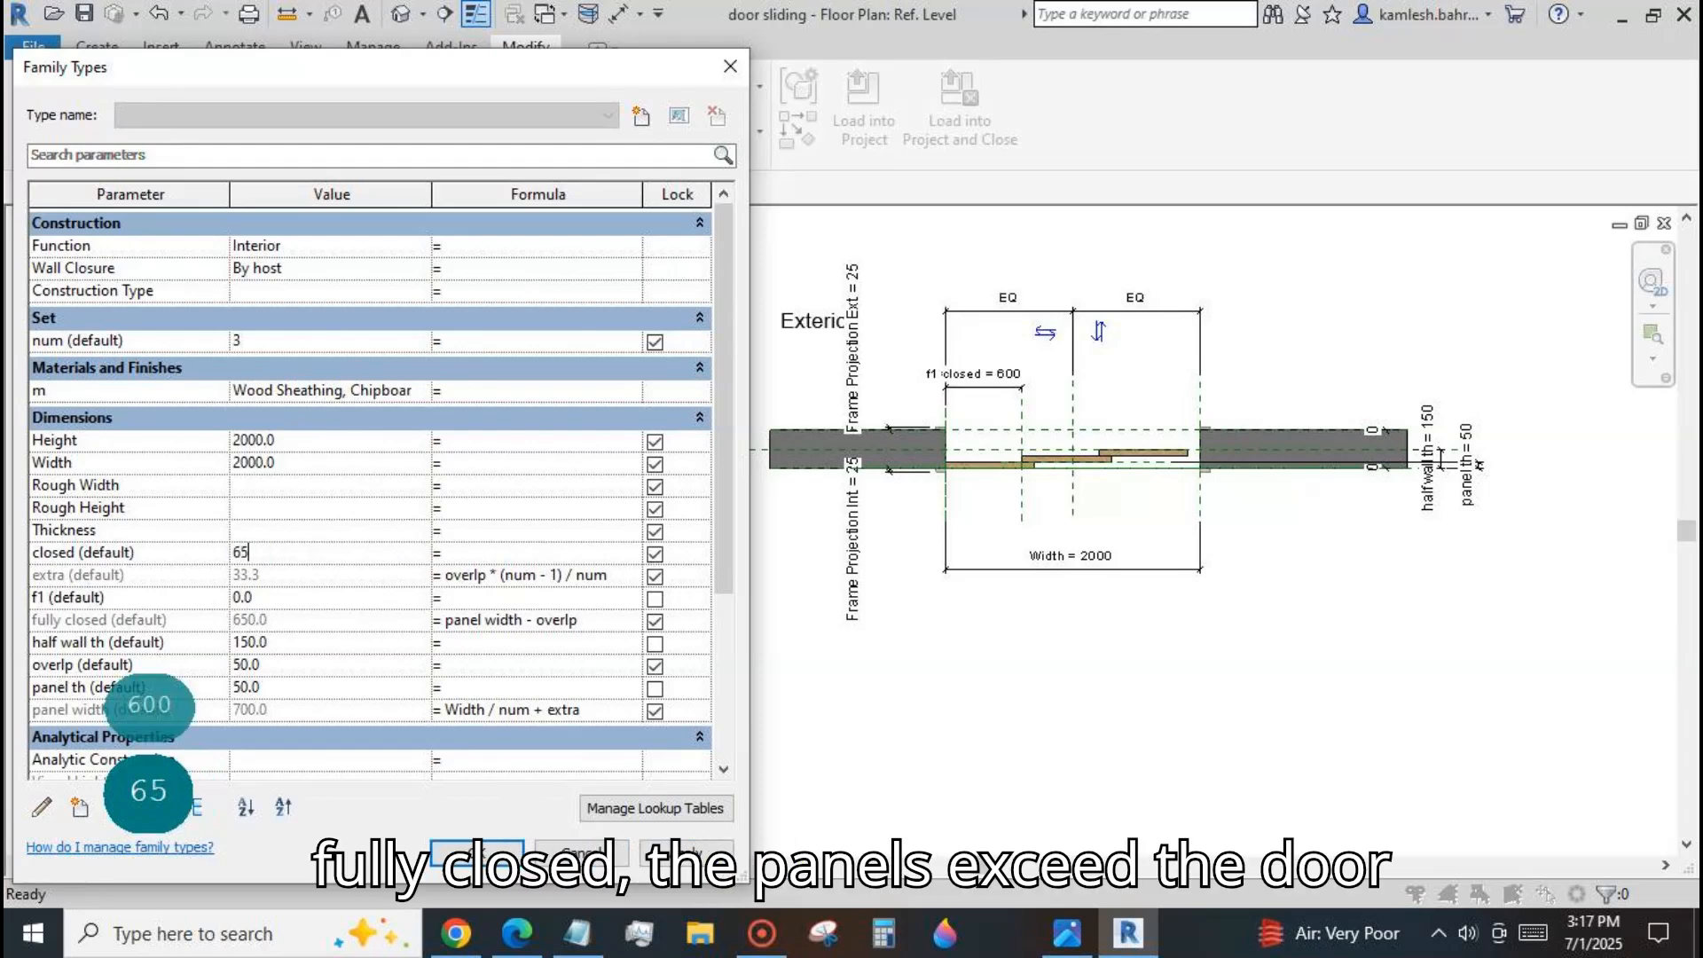
{"action": "left_click", "coordinate": [685, 853]}
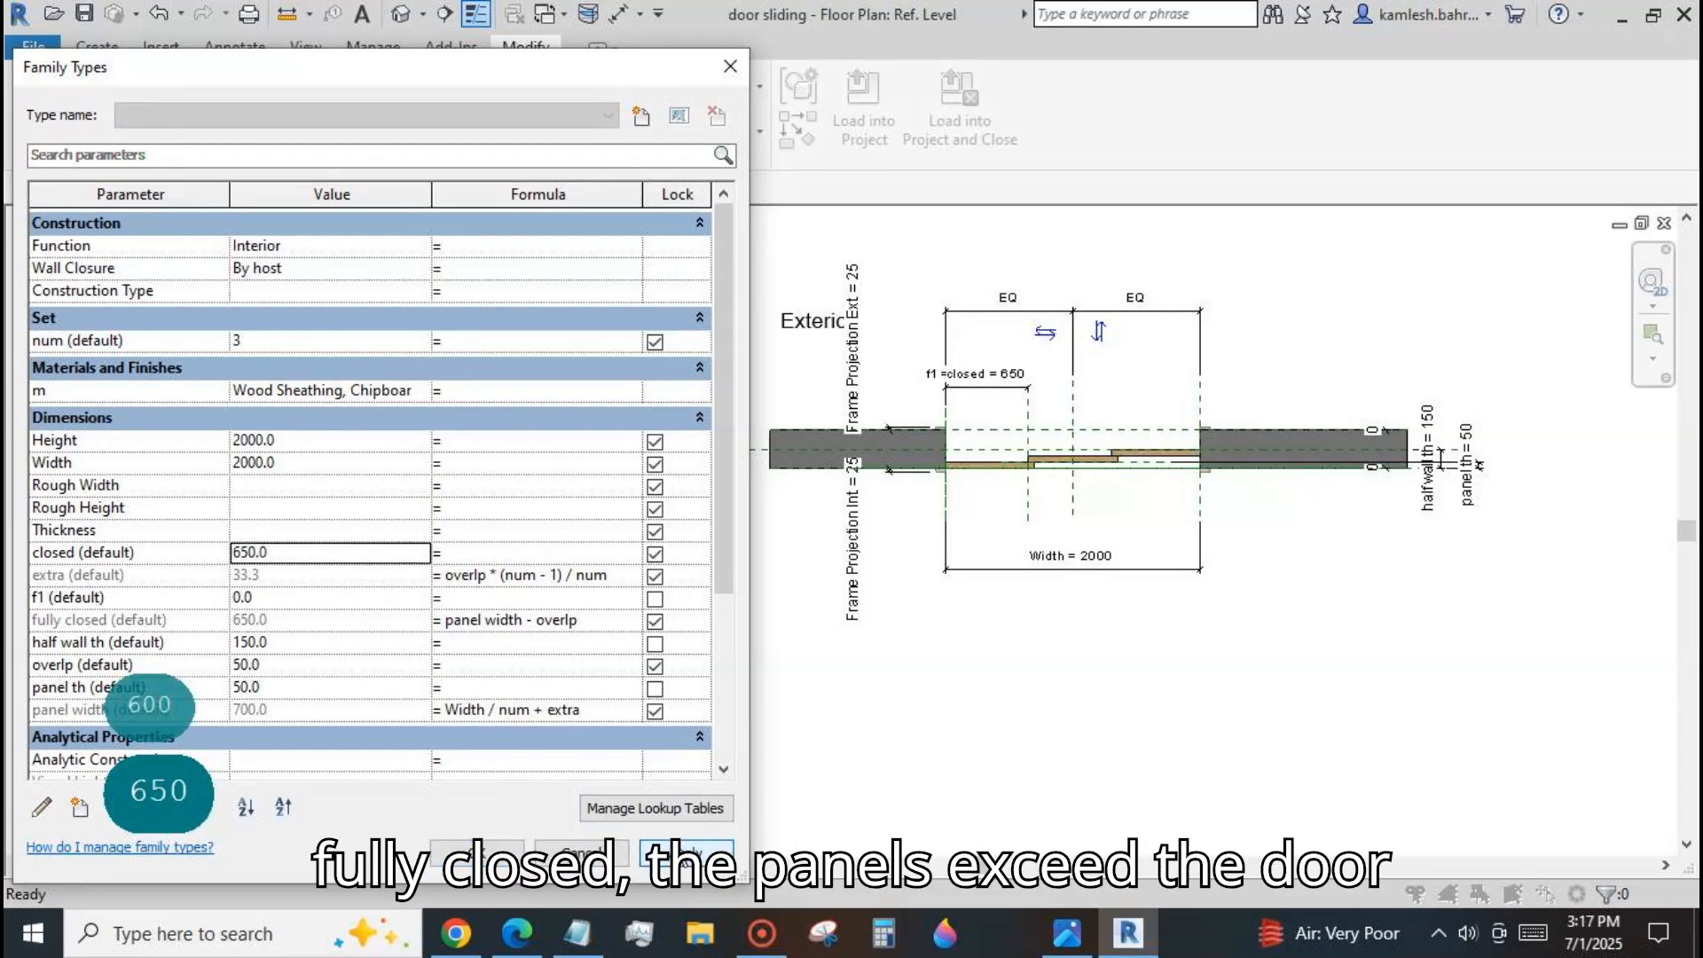
Create a type length parameter named close, grouped under Set, and give it the value 650.
{"action": "left_click", "coordinate": [80, 808]}
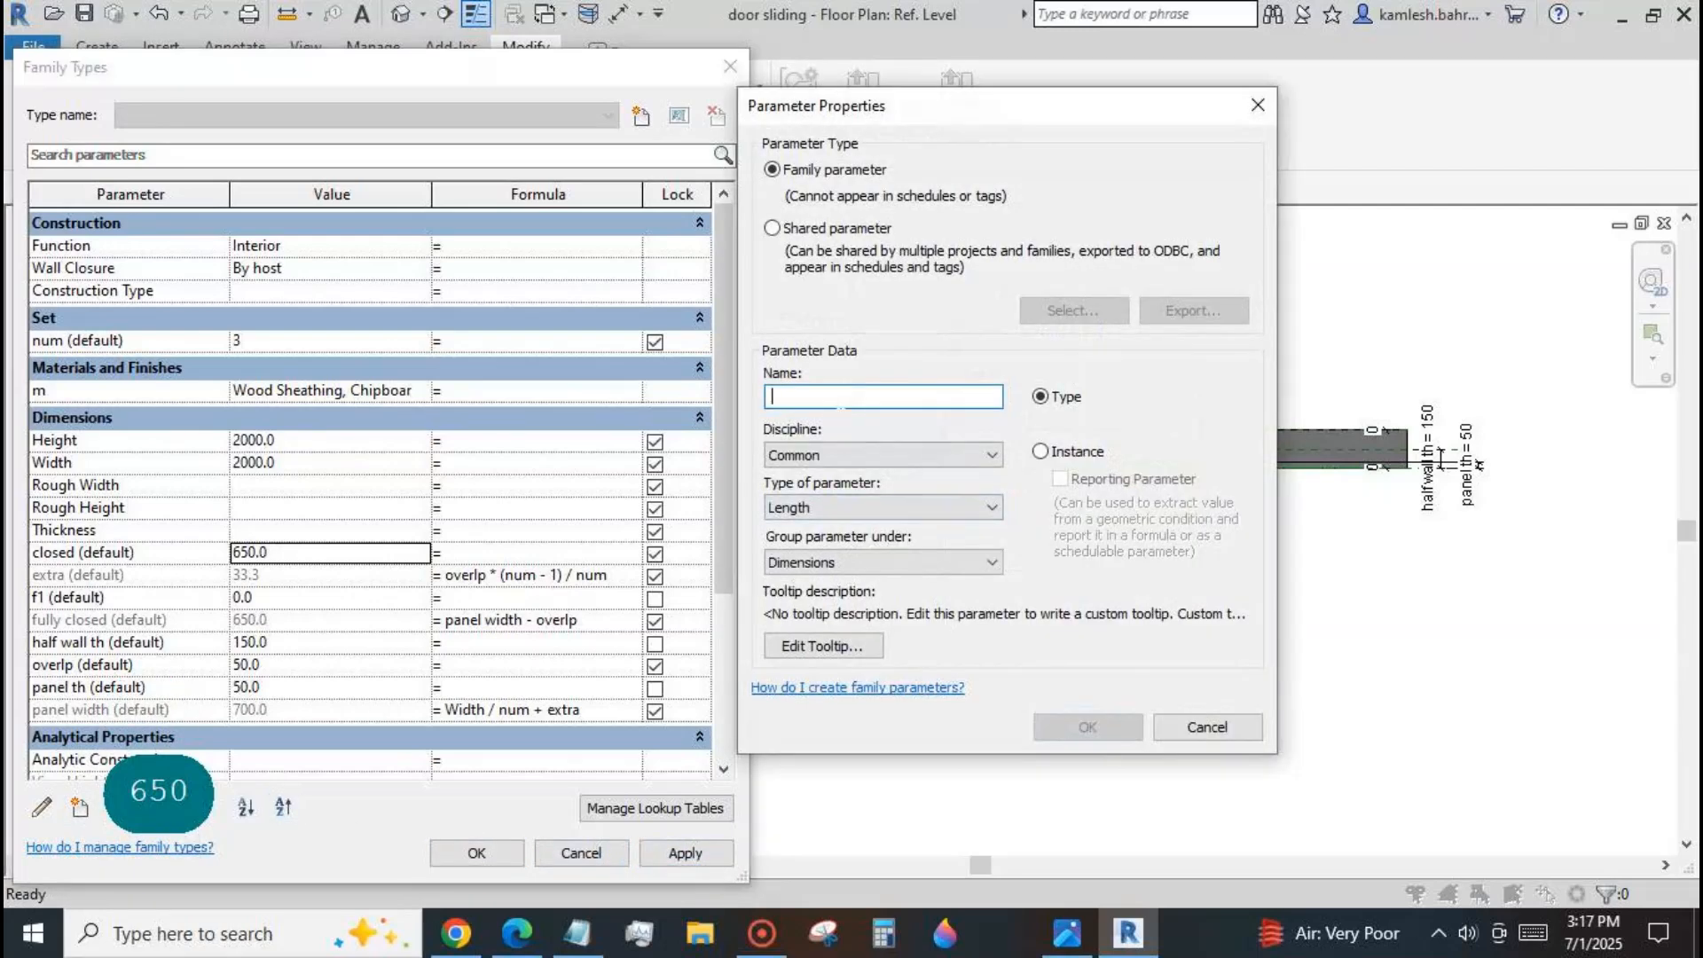
{"action": "type", "text": "close"}
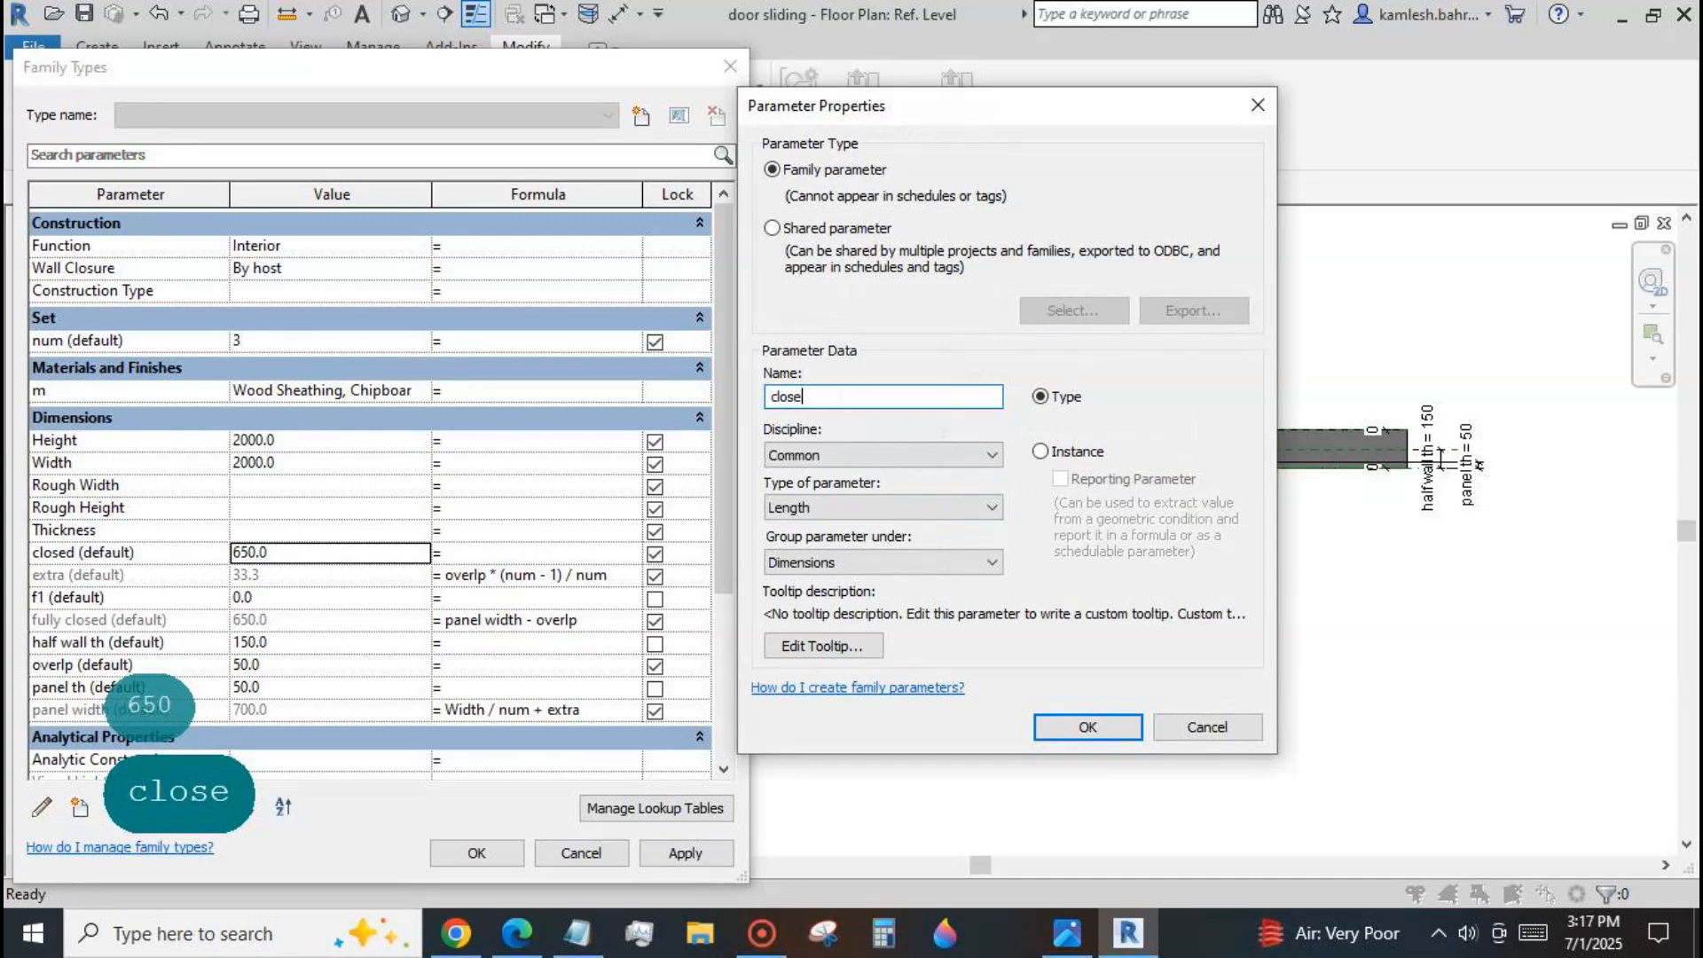
{"action": "left_click", "coordinate": [985, 562]}
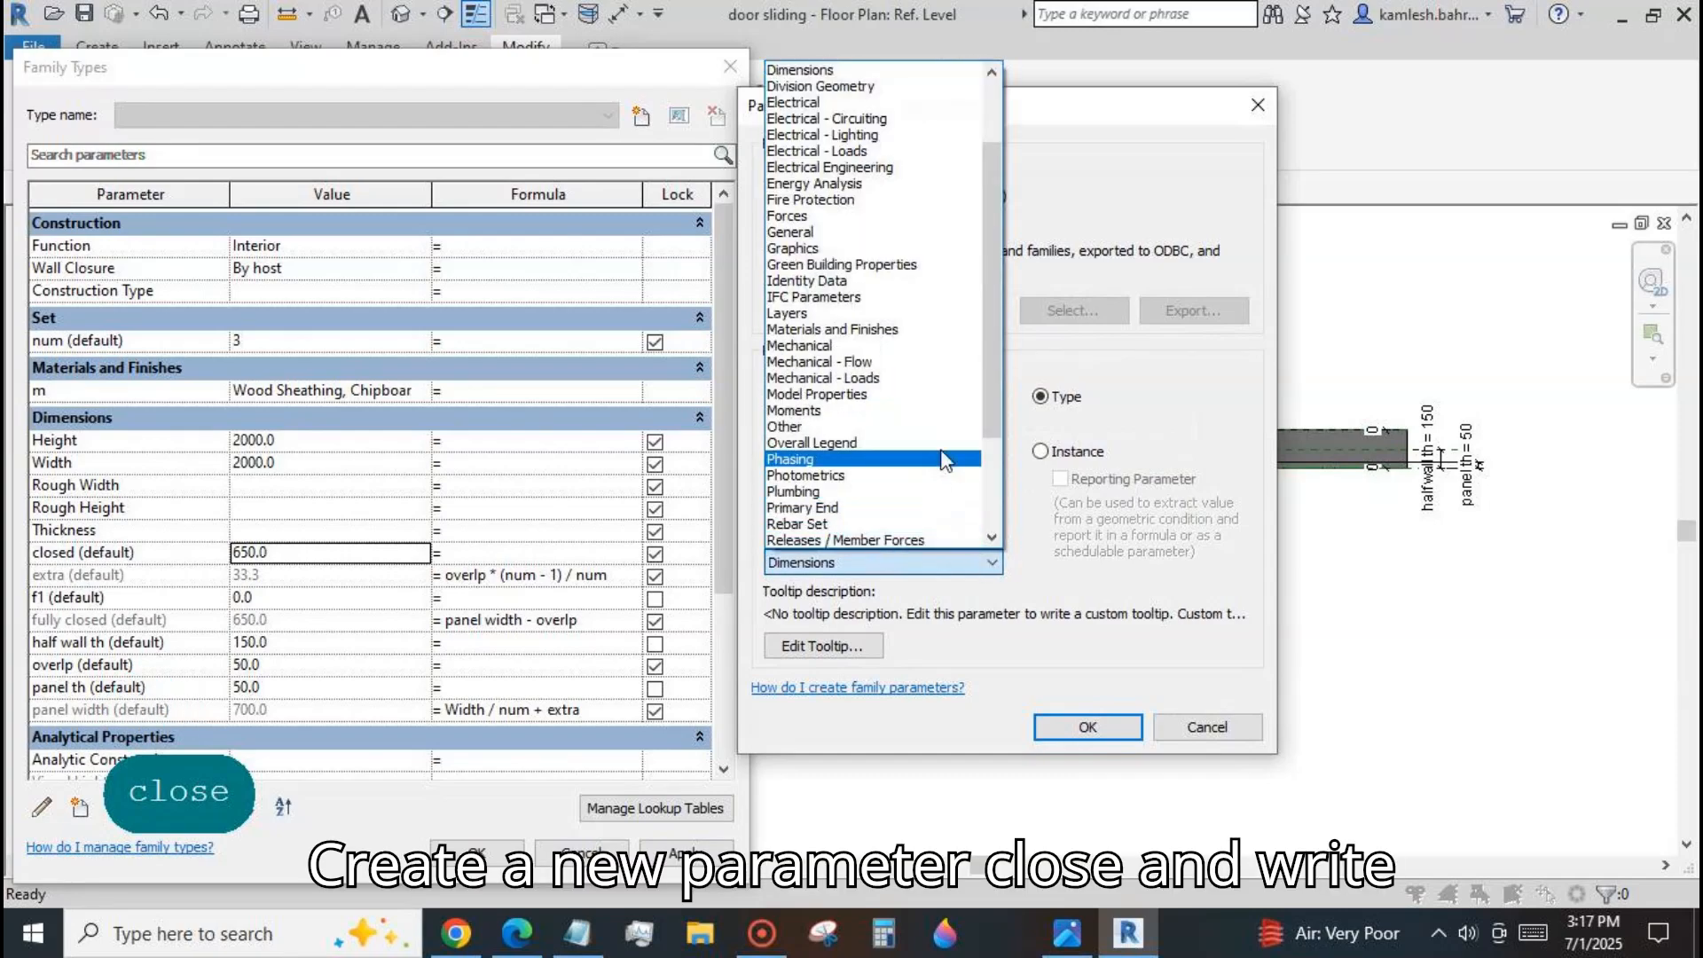
{"action": "scroll", "coordinate": [985, 425], "scroll_direction": "down", "scroll_amount": 2}
{"action": "scroll", "coordinate": [976, 449], "scroll_direction": "down", "scroll_amount": 1}
{"action": "left_click", "coordinate": [838, 499]}
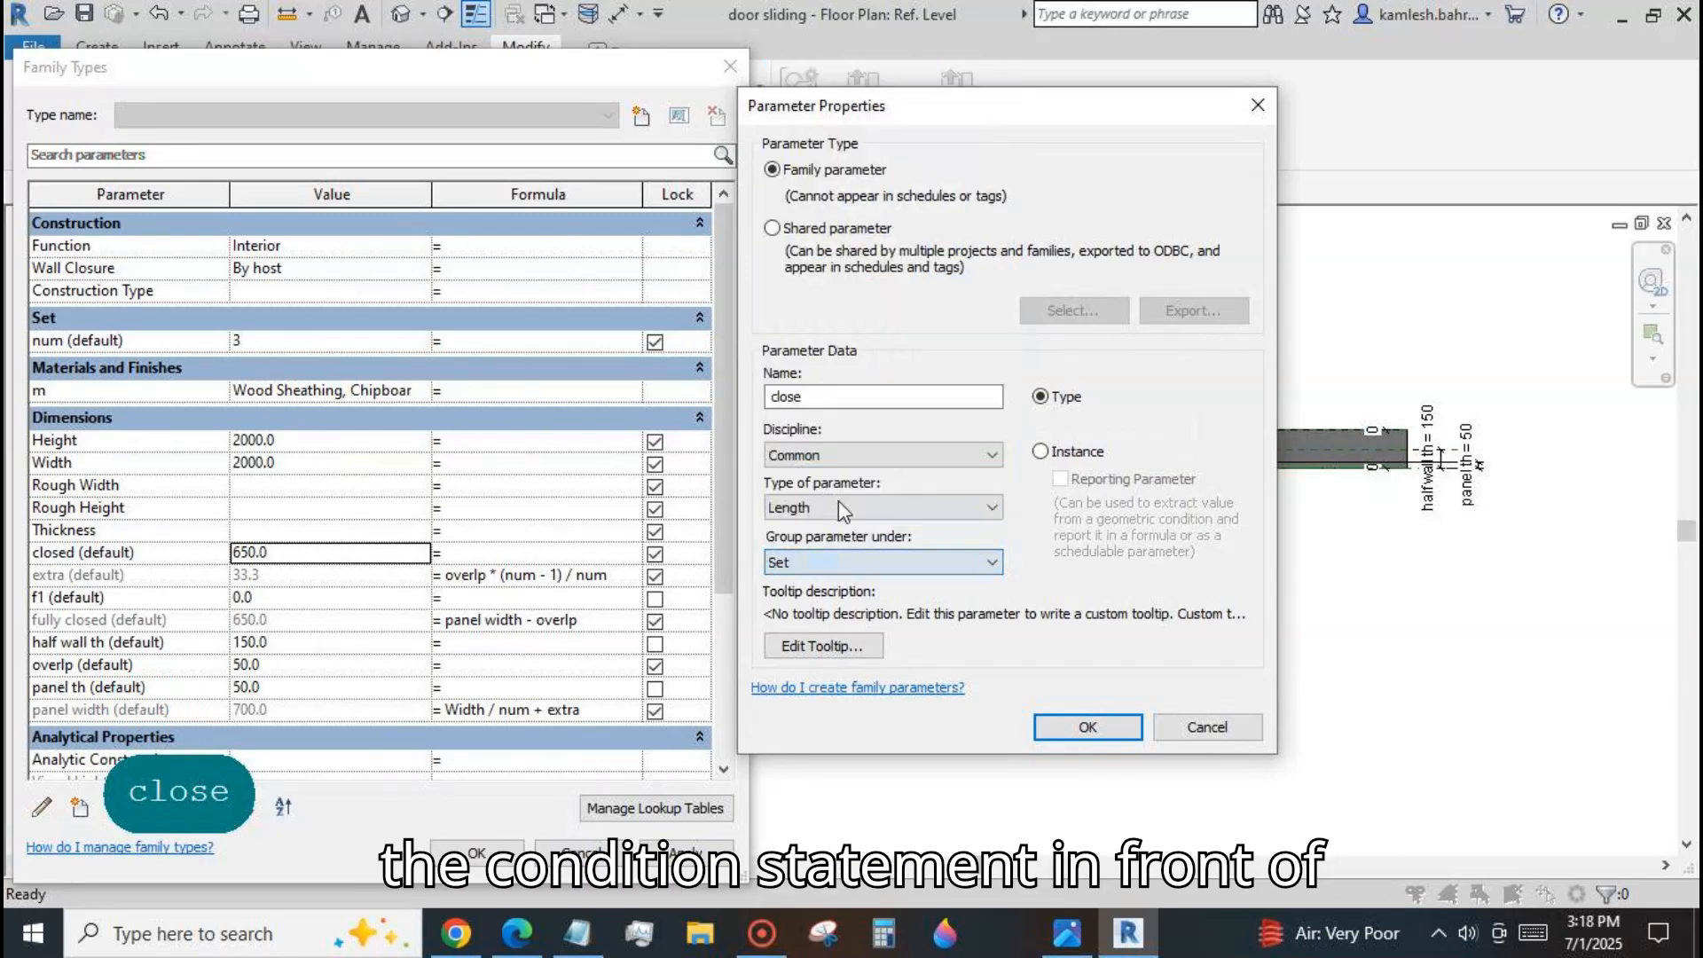
{"action": "left_click", "coordinate": [1089, 727]}
{"action": "left_click", "coordinate": [468, 345]}
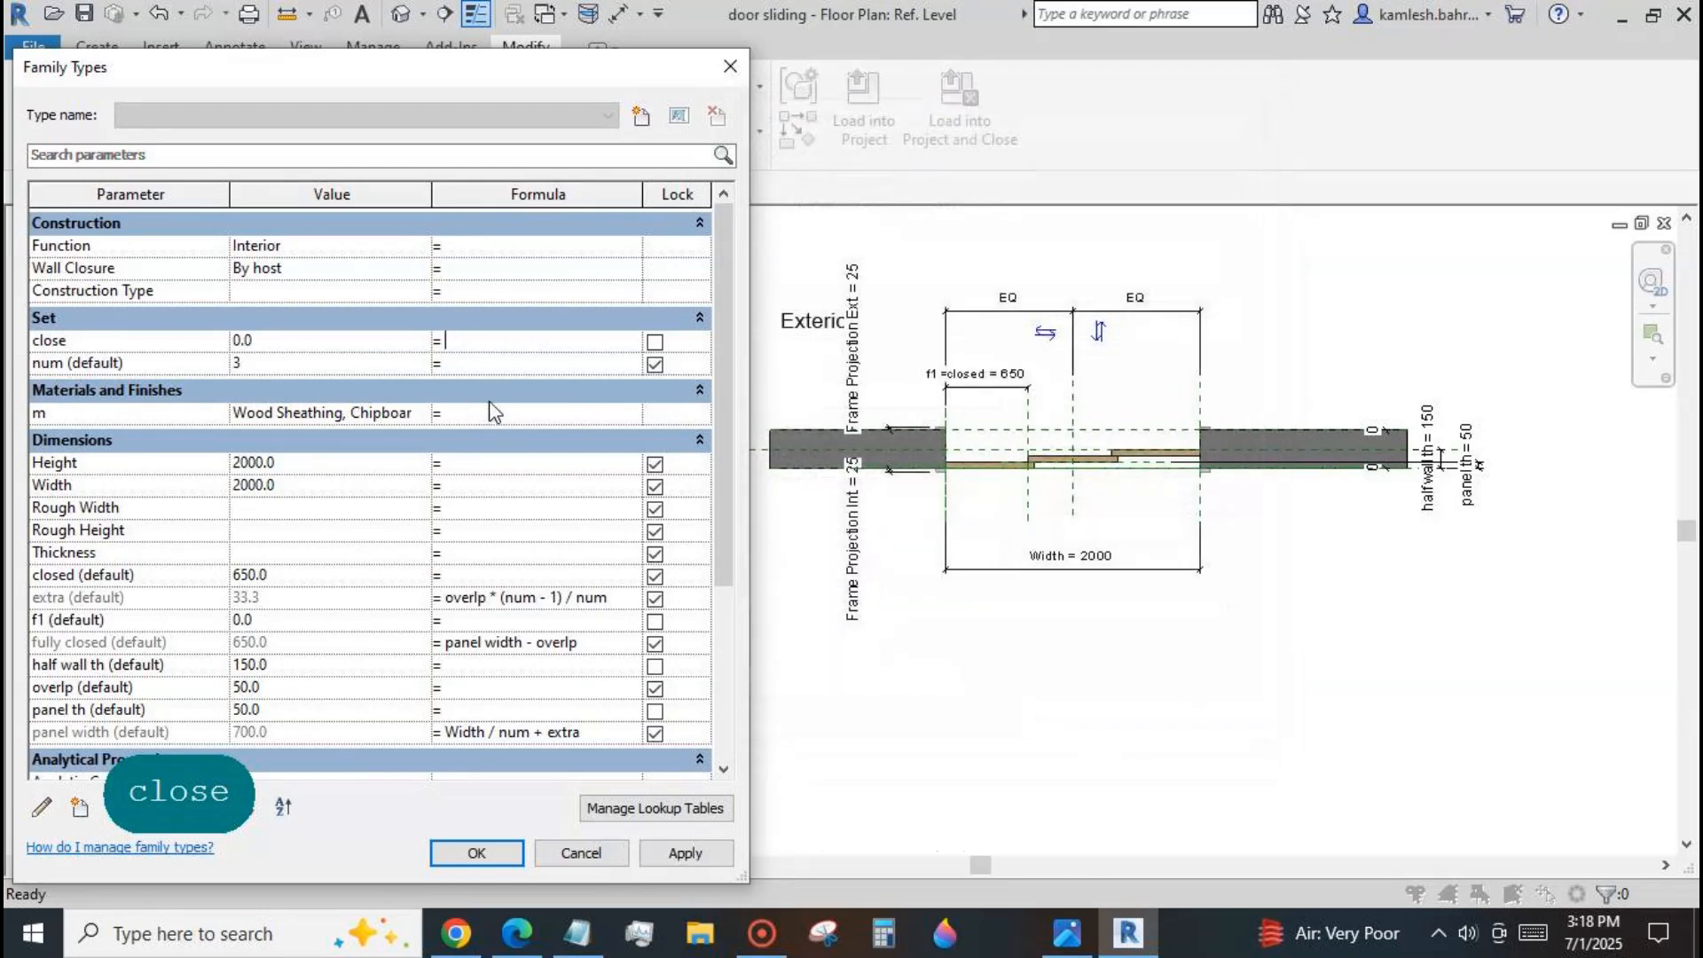
{"action": "key", "text": "shift+Tab"}
{"action": "type", "text": "650"}
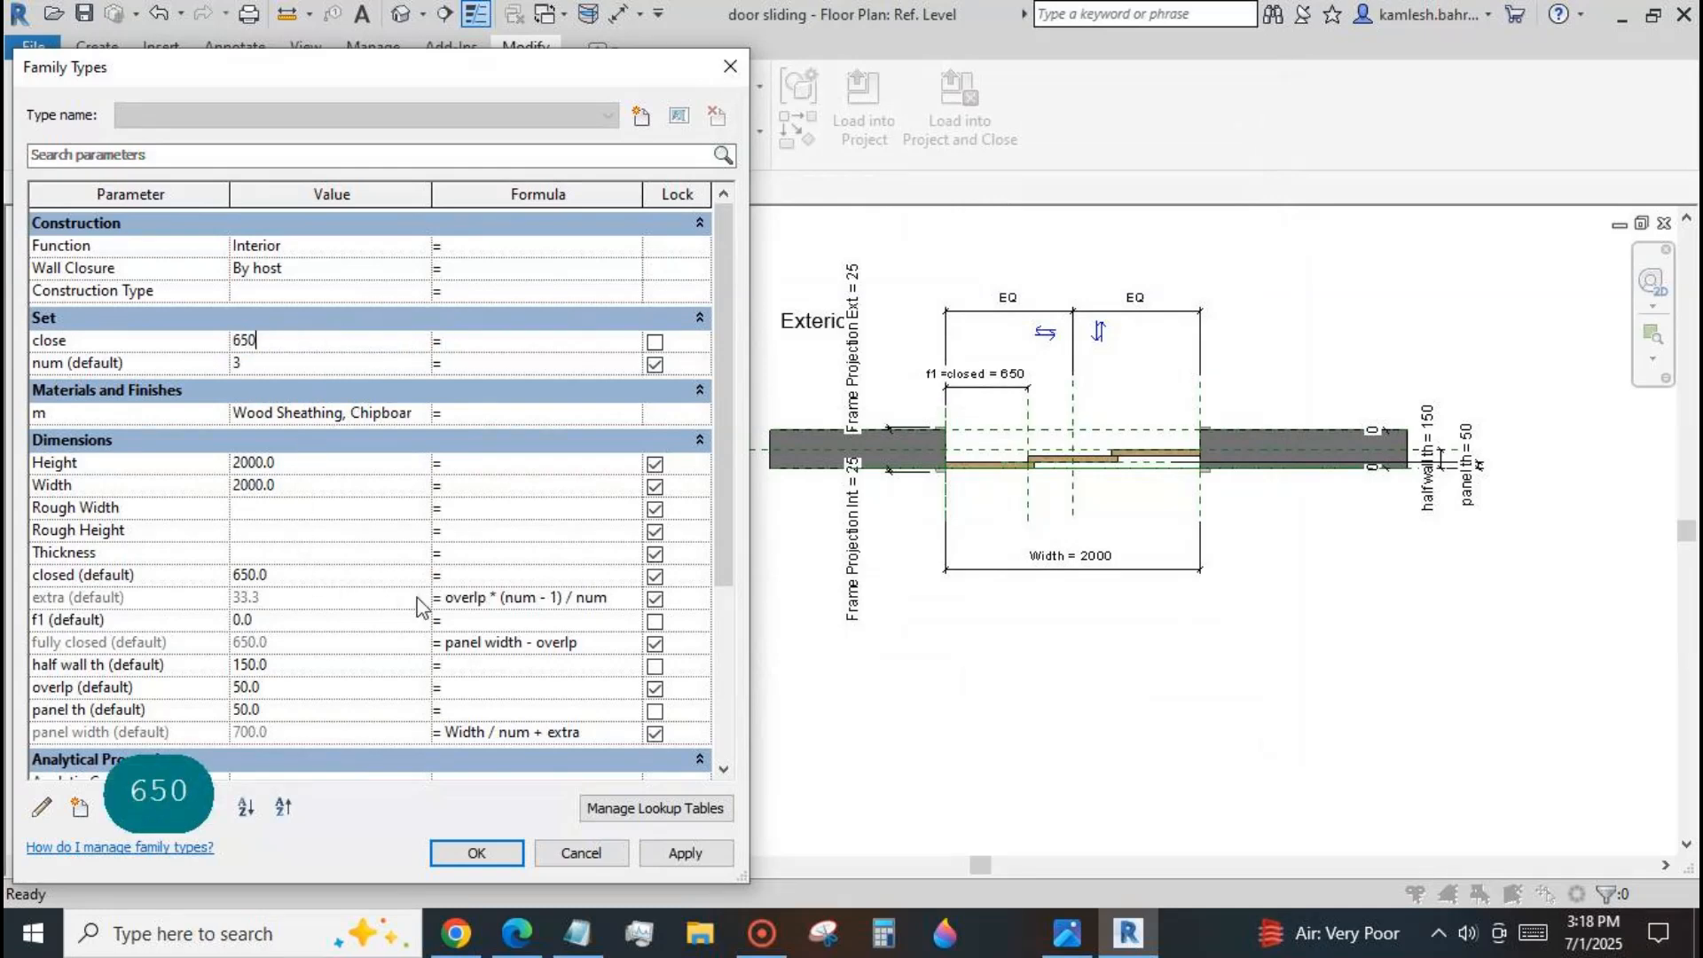
Give the closed parameter the formula if(close > fully closed, fully closed, close) and apply it.
{"action": "left_click", "coordinate": [461, 579]}
{"action": "type", "text": "ifc9close>"}
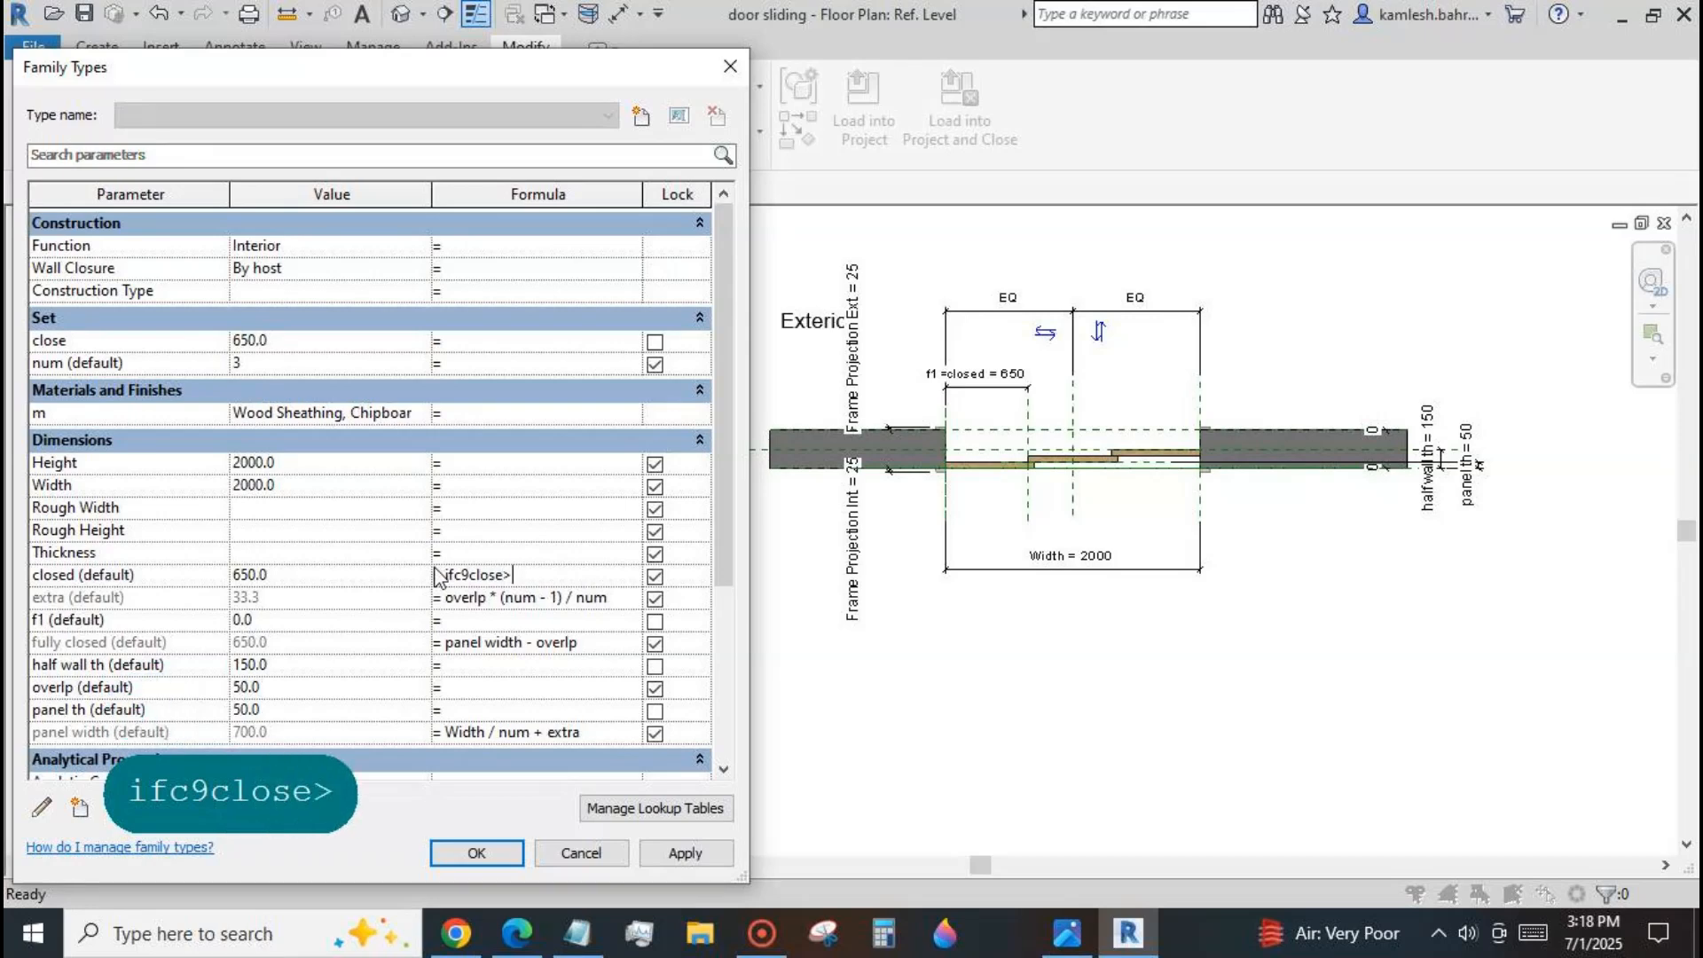
{"action": "type", "text": "fully closed, fully closed ,close)"}
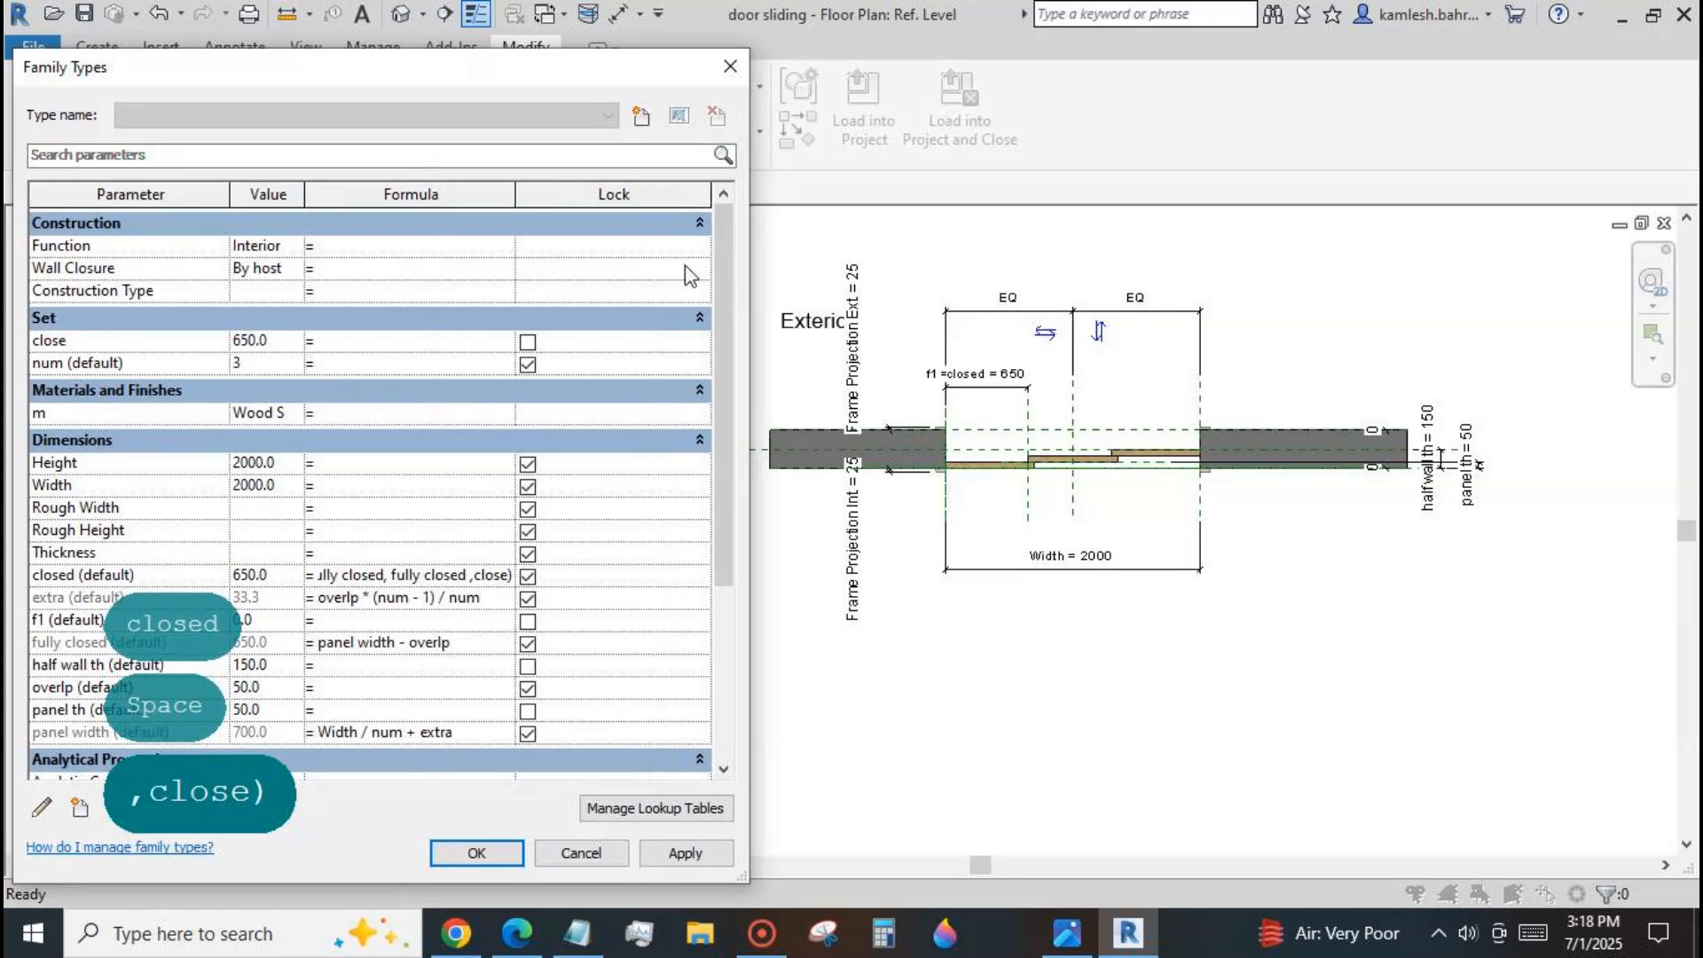
{"action": "left_click_drag", "start_coordinate": [749, 270], "coordinate": [1121, 270]}
{"action": "left_click_drag", "start_coordinate": [498, 576], "coordinate": [482, 576]}
{"action": "type", "text": "(close>fu"}
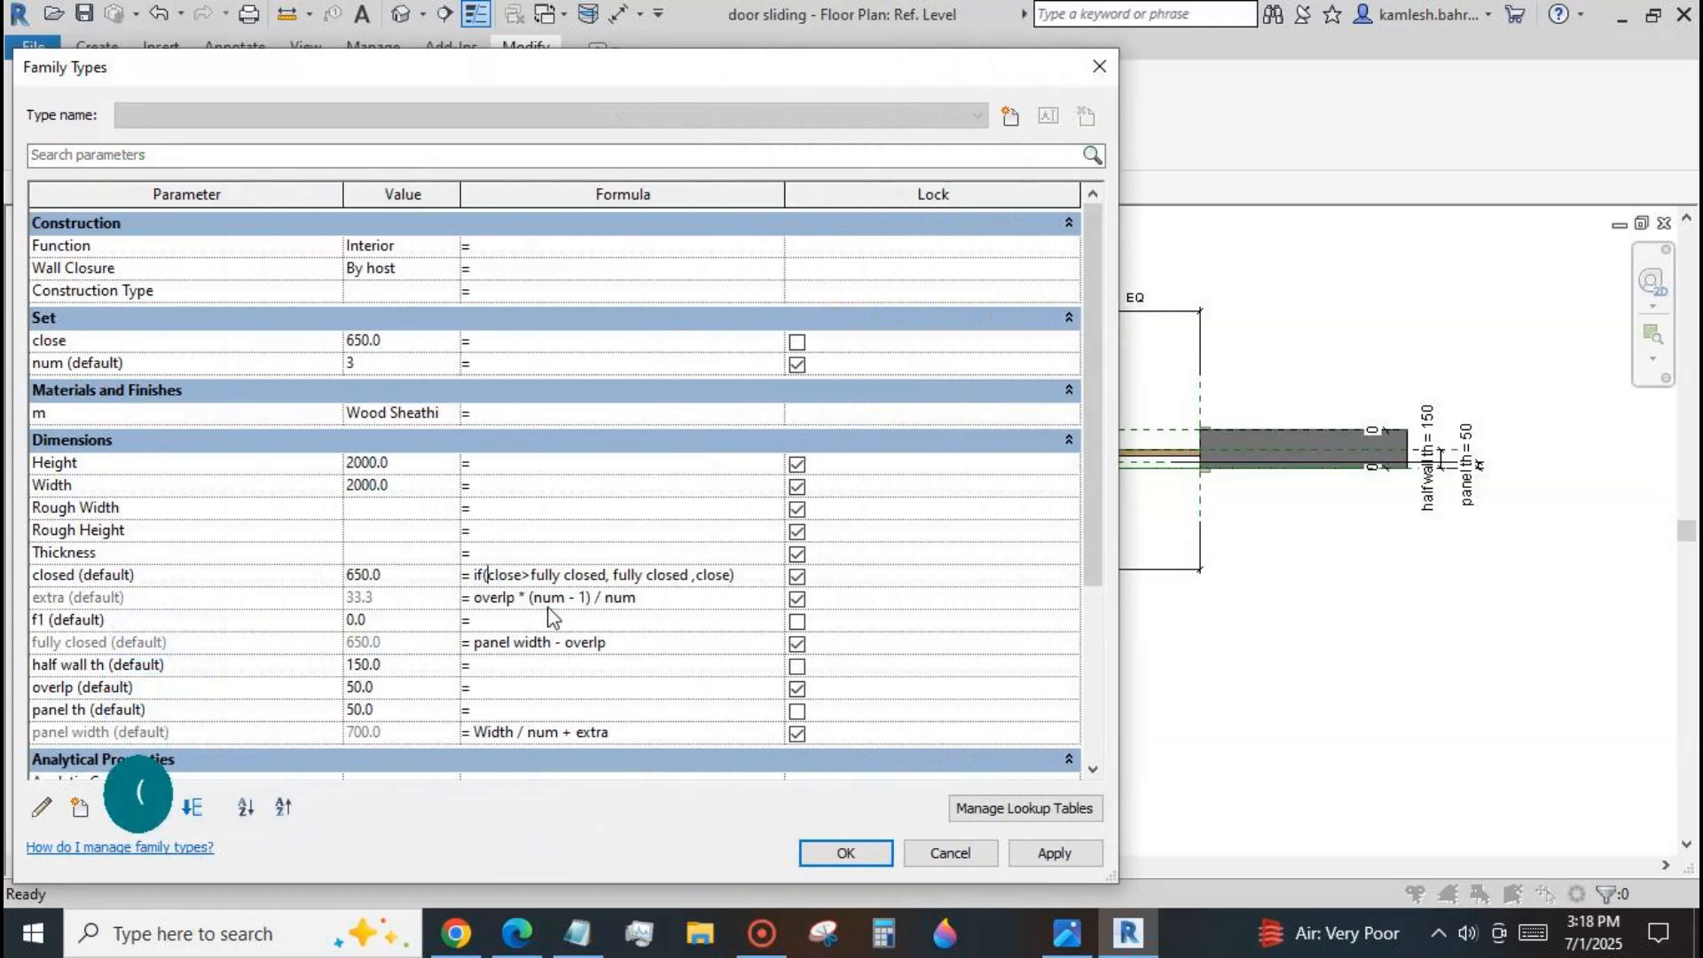
{"action": "left_click", "coordinate": [1050, 859]}
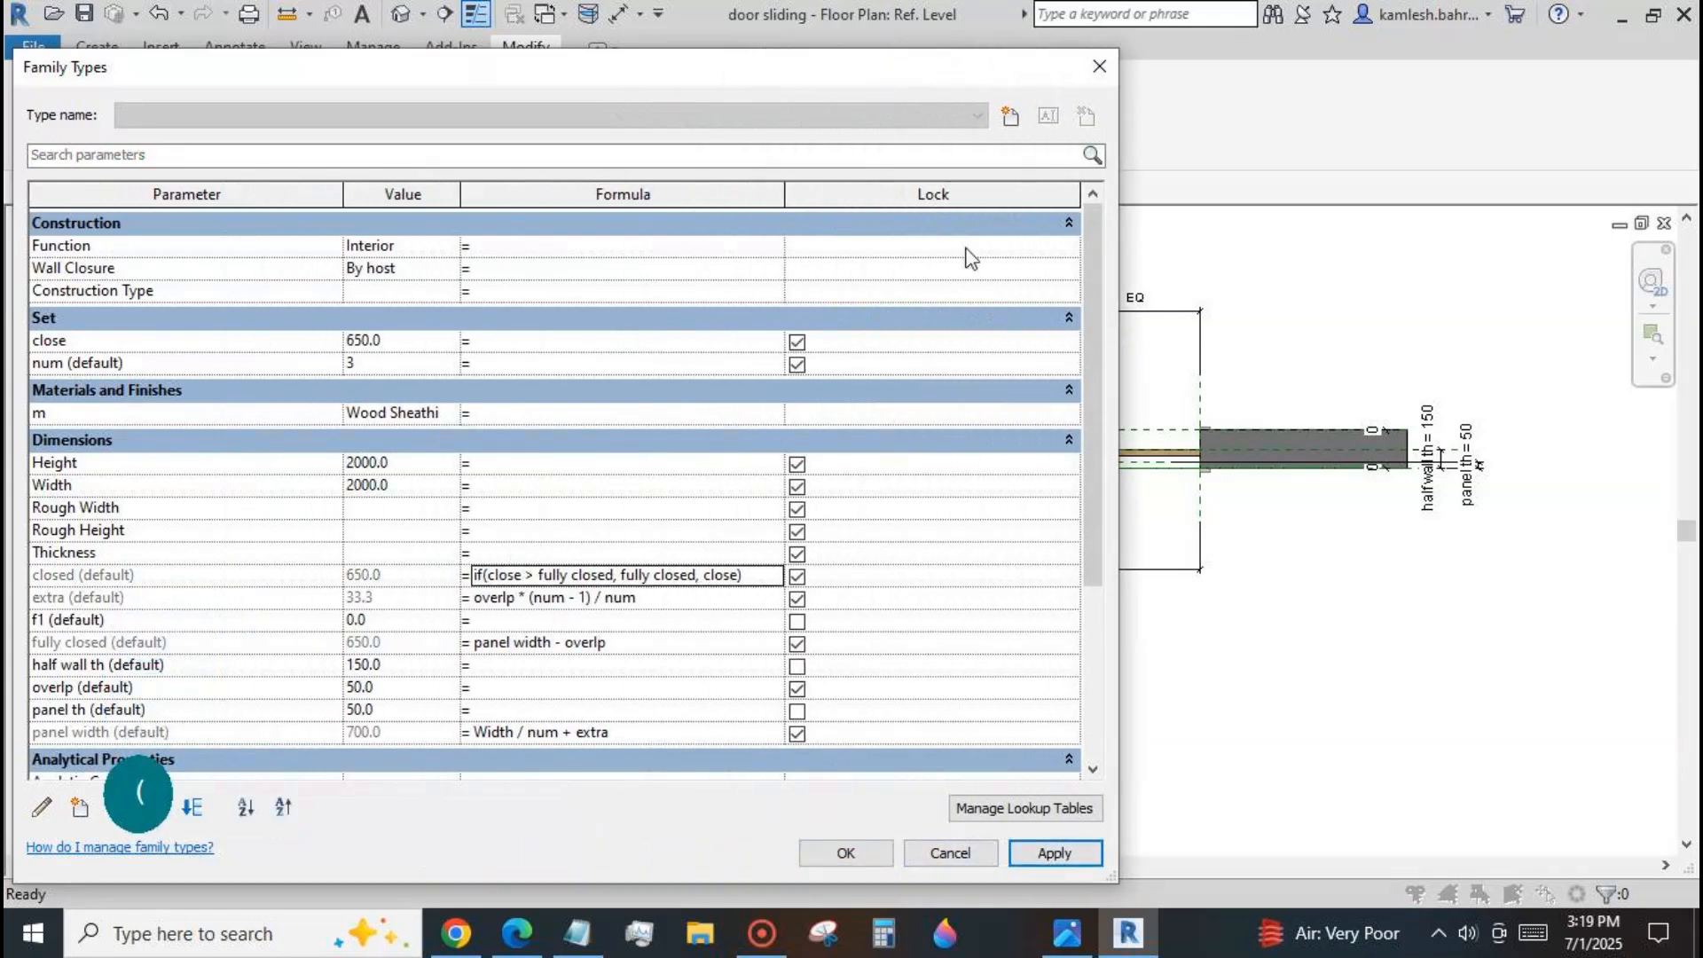
Test the limit on panel travel by applying 777 and 222 mm as the close parameter's formula.
{"action": "left_click_drag", "start_coordinate": [1118, 233], "coordinate": [654, 313]}
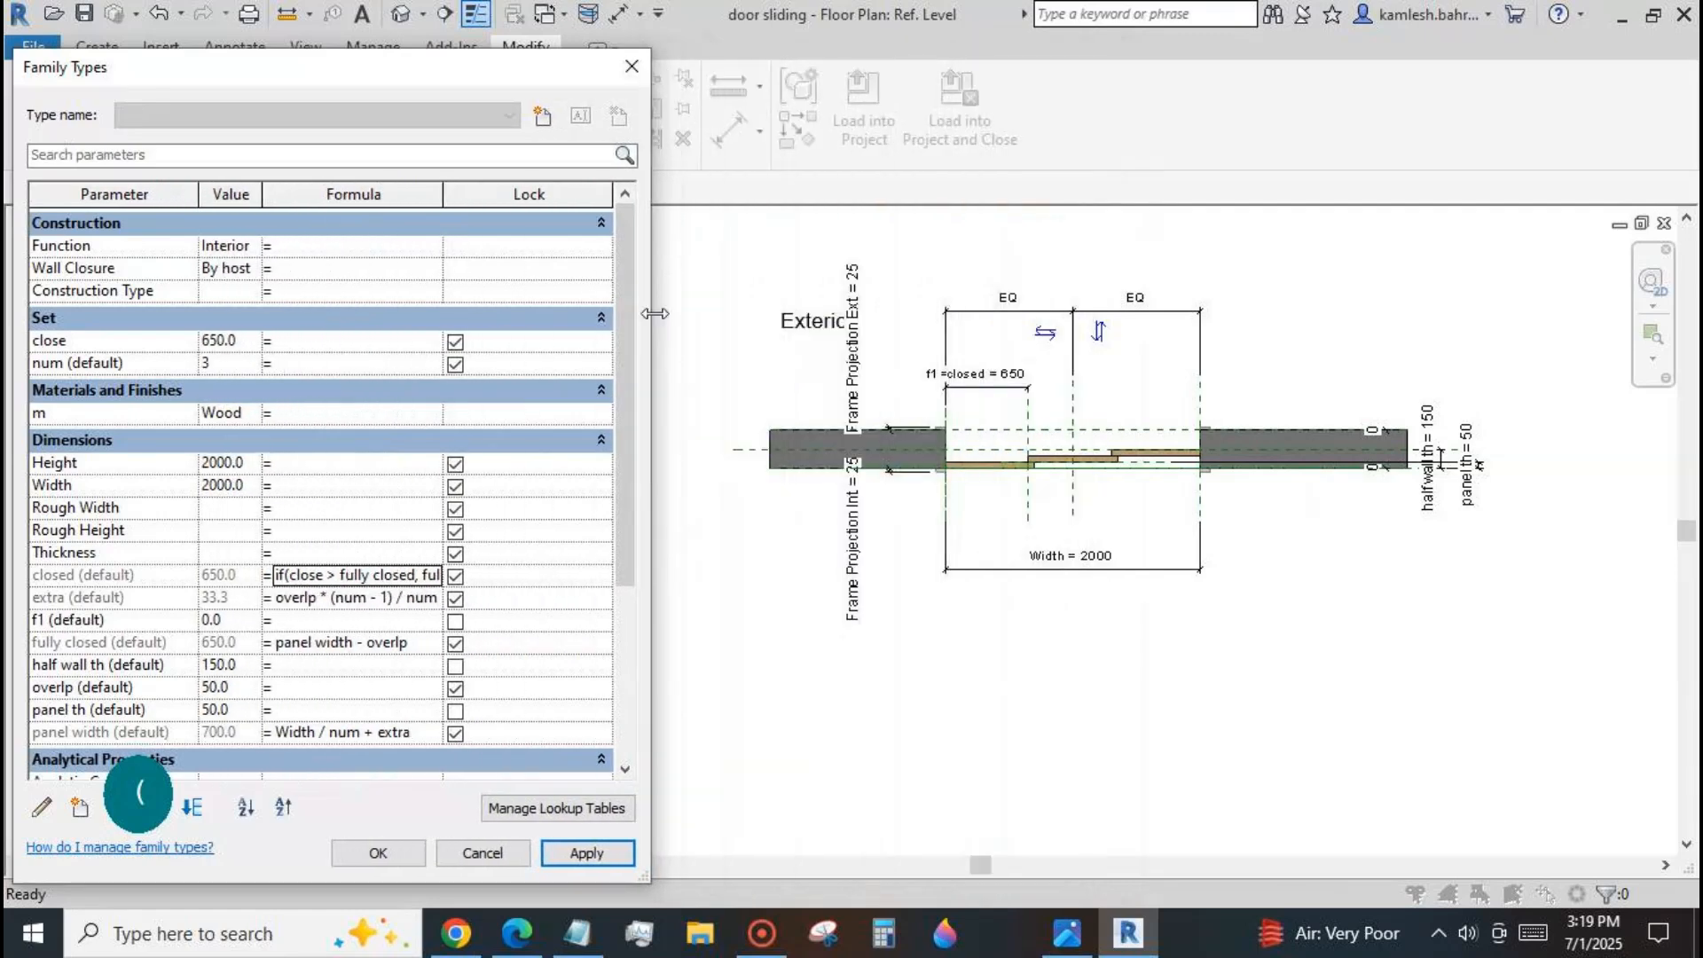
{"action": "left_click", "coordinate": [280, 341]}
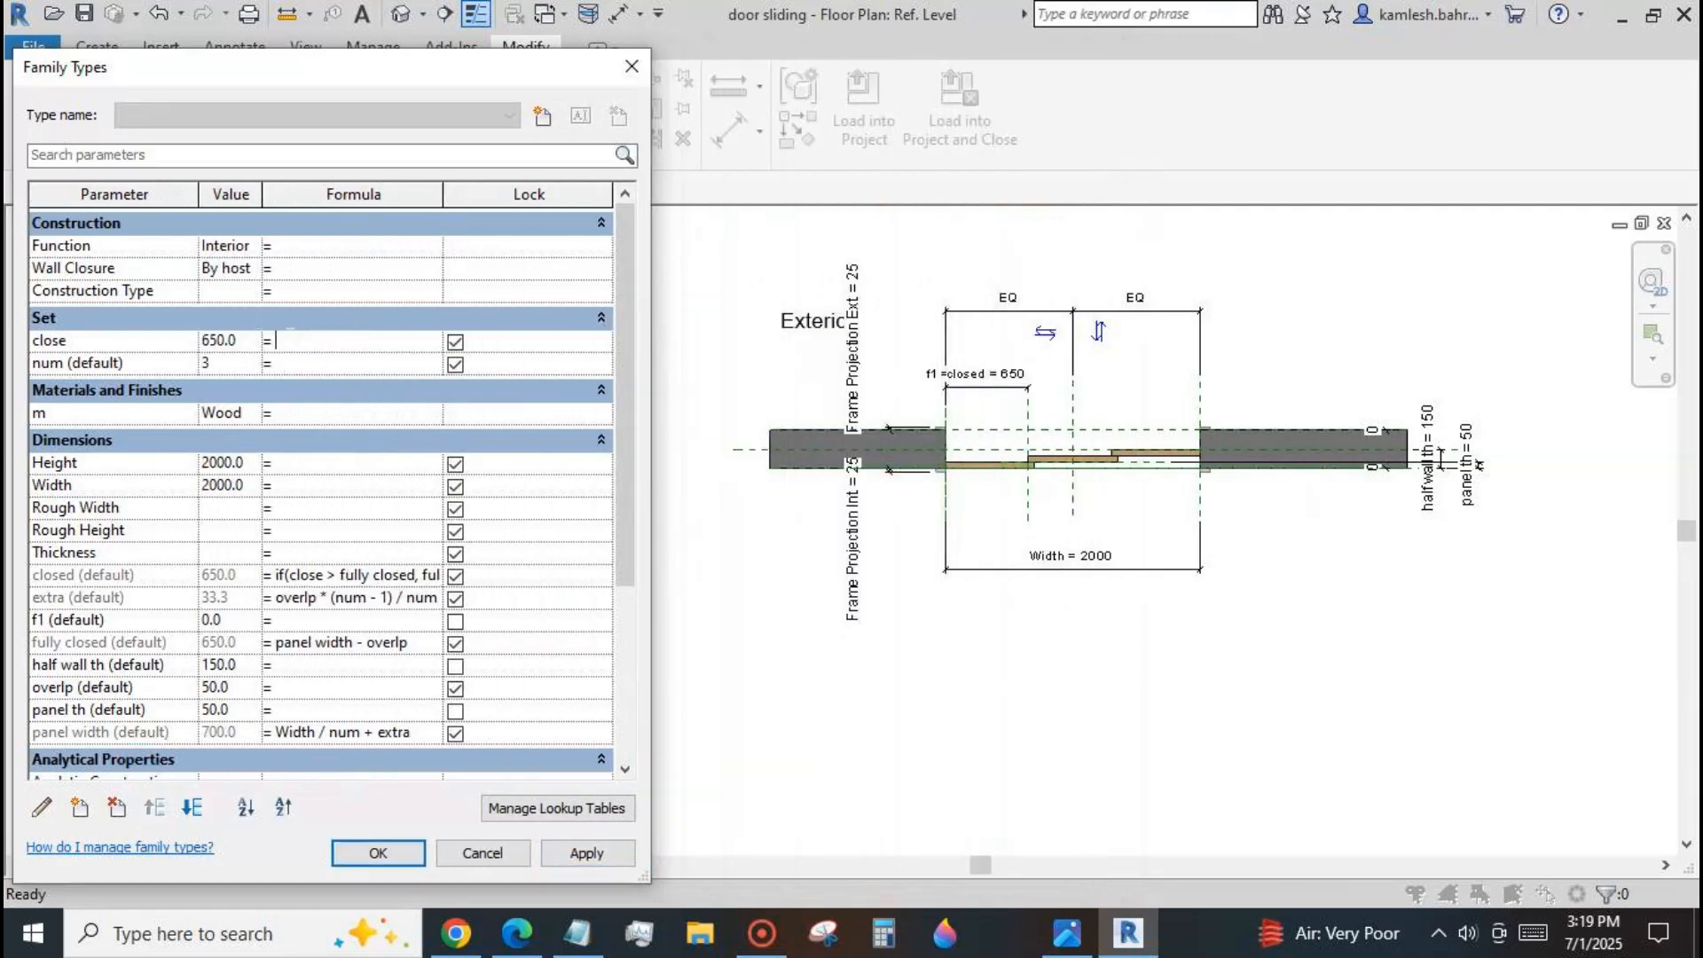
{"action": "type", "text": "777"}
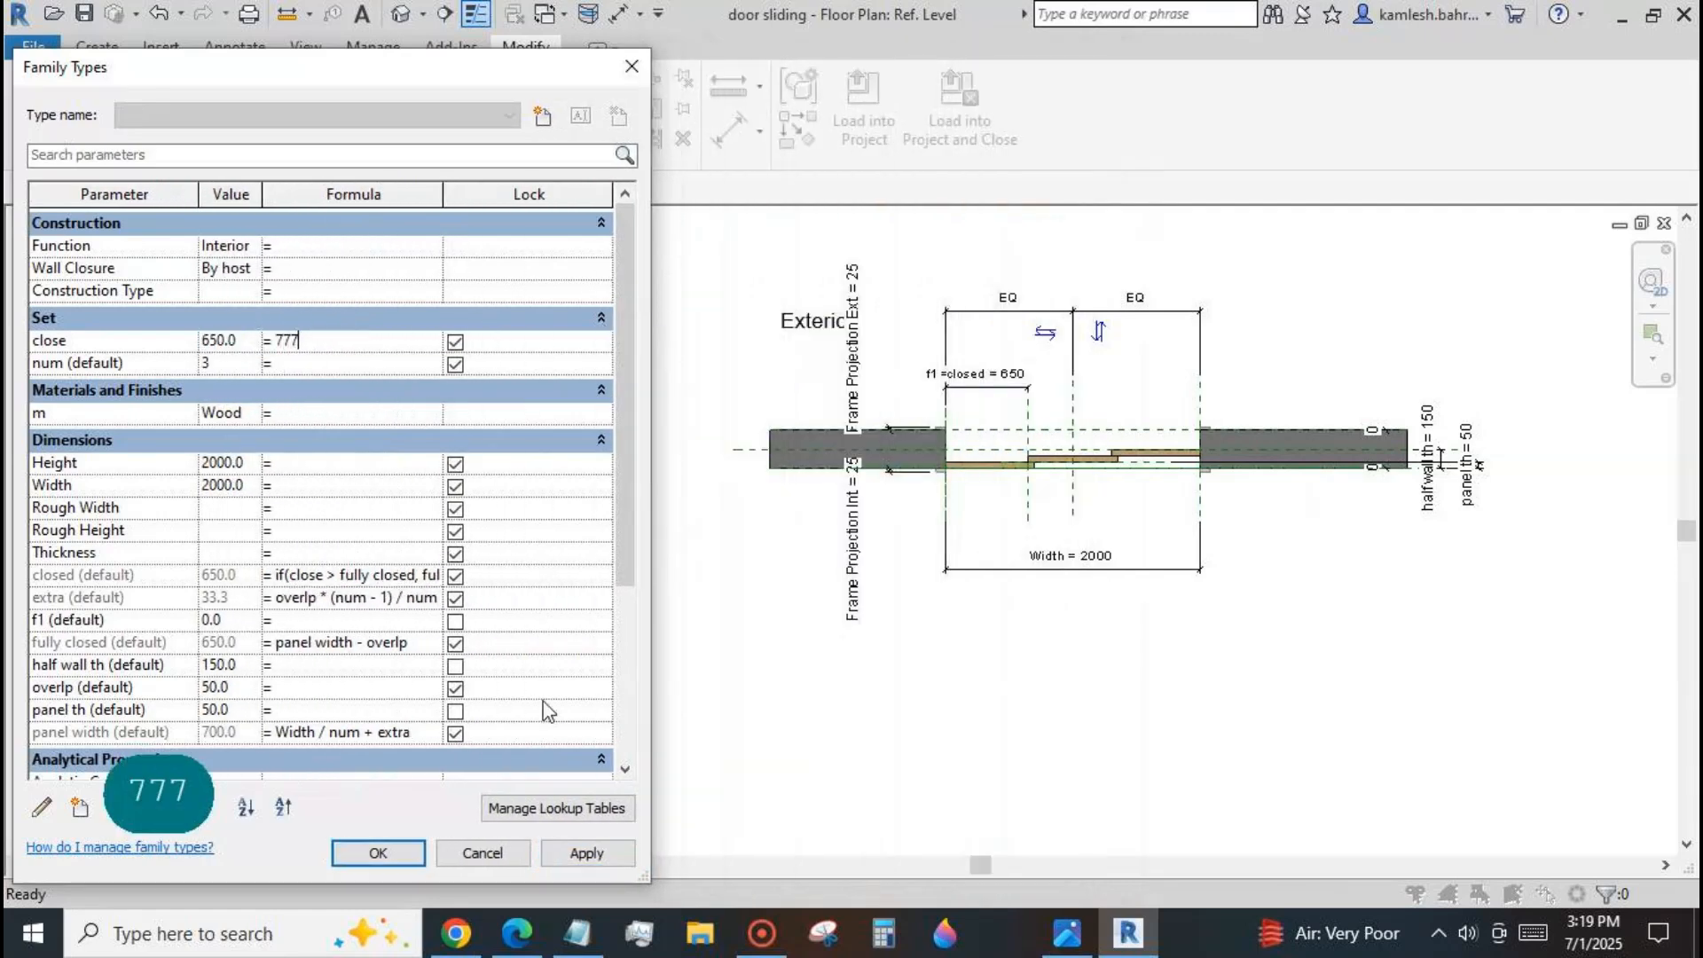
{"action": "left_click", "coordinate": [585, 853]}
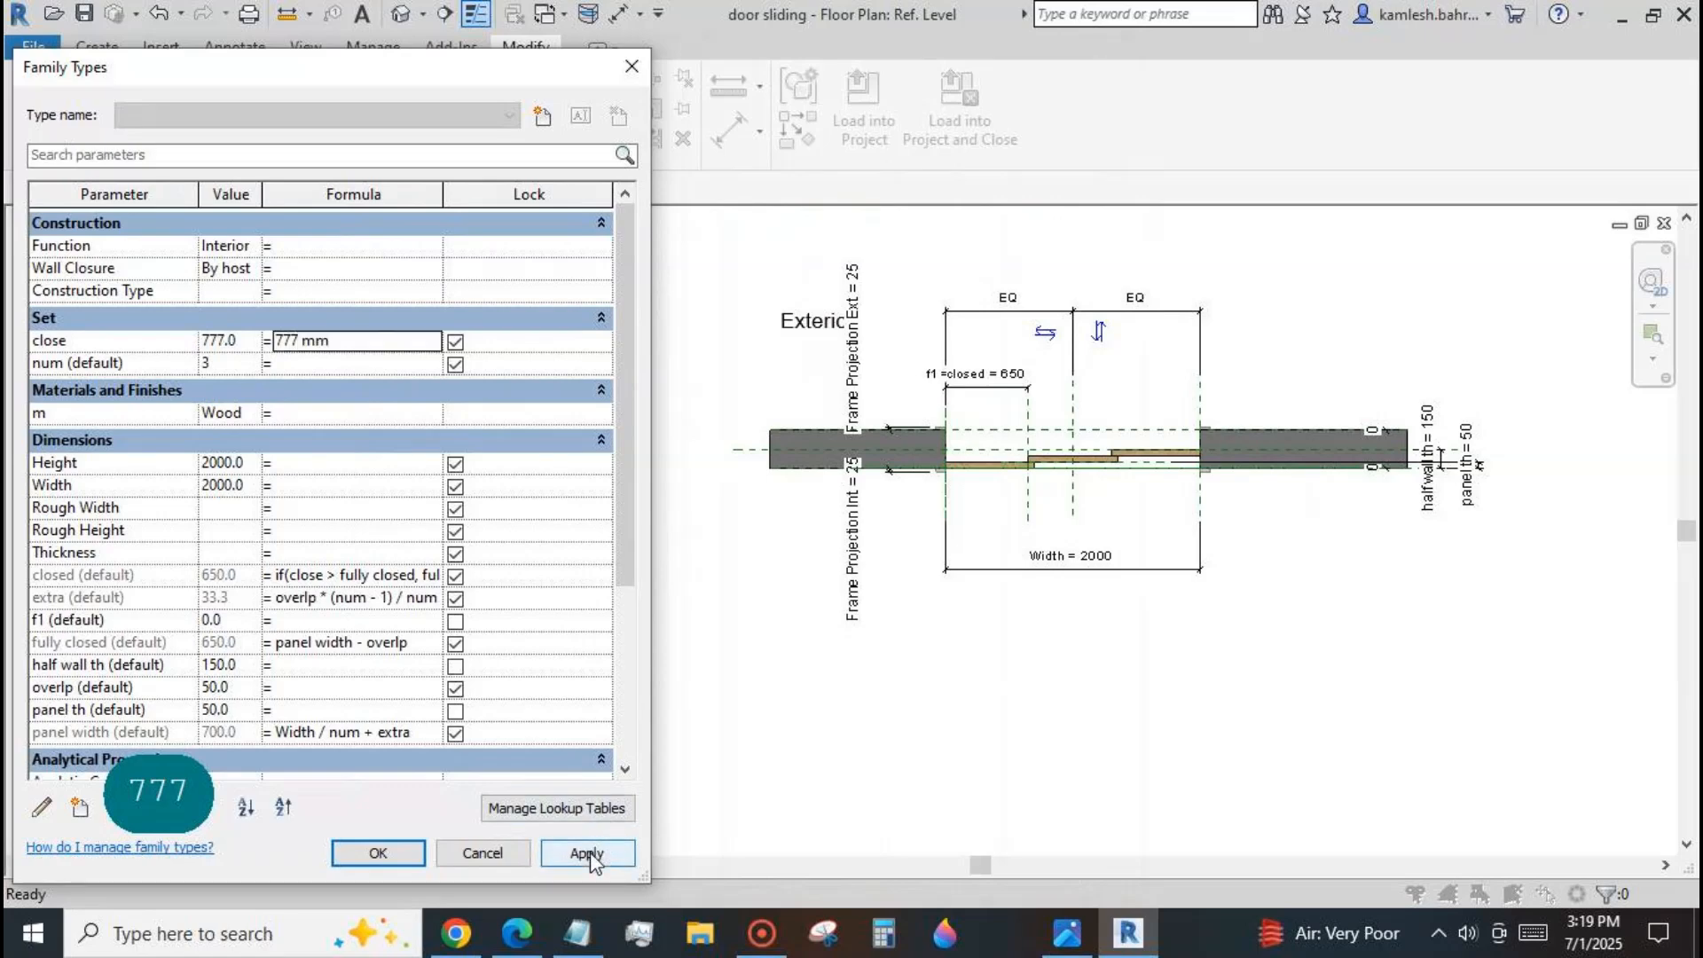
{"action": "left_click", "coordinate": [362, 343]}
{"action": "type", "text": "222"}
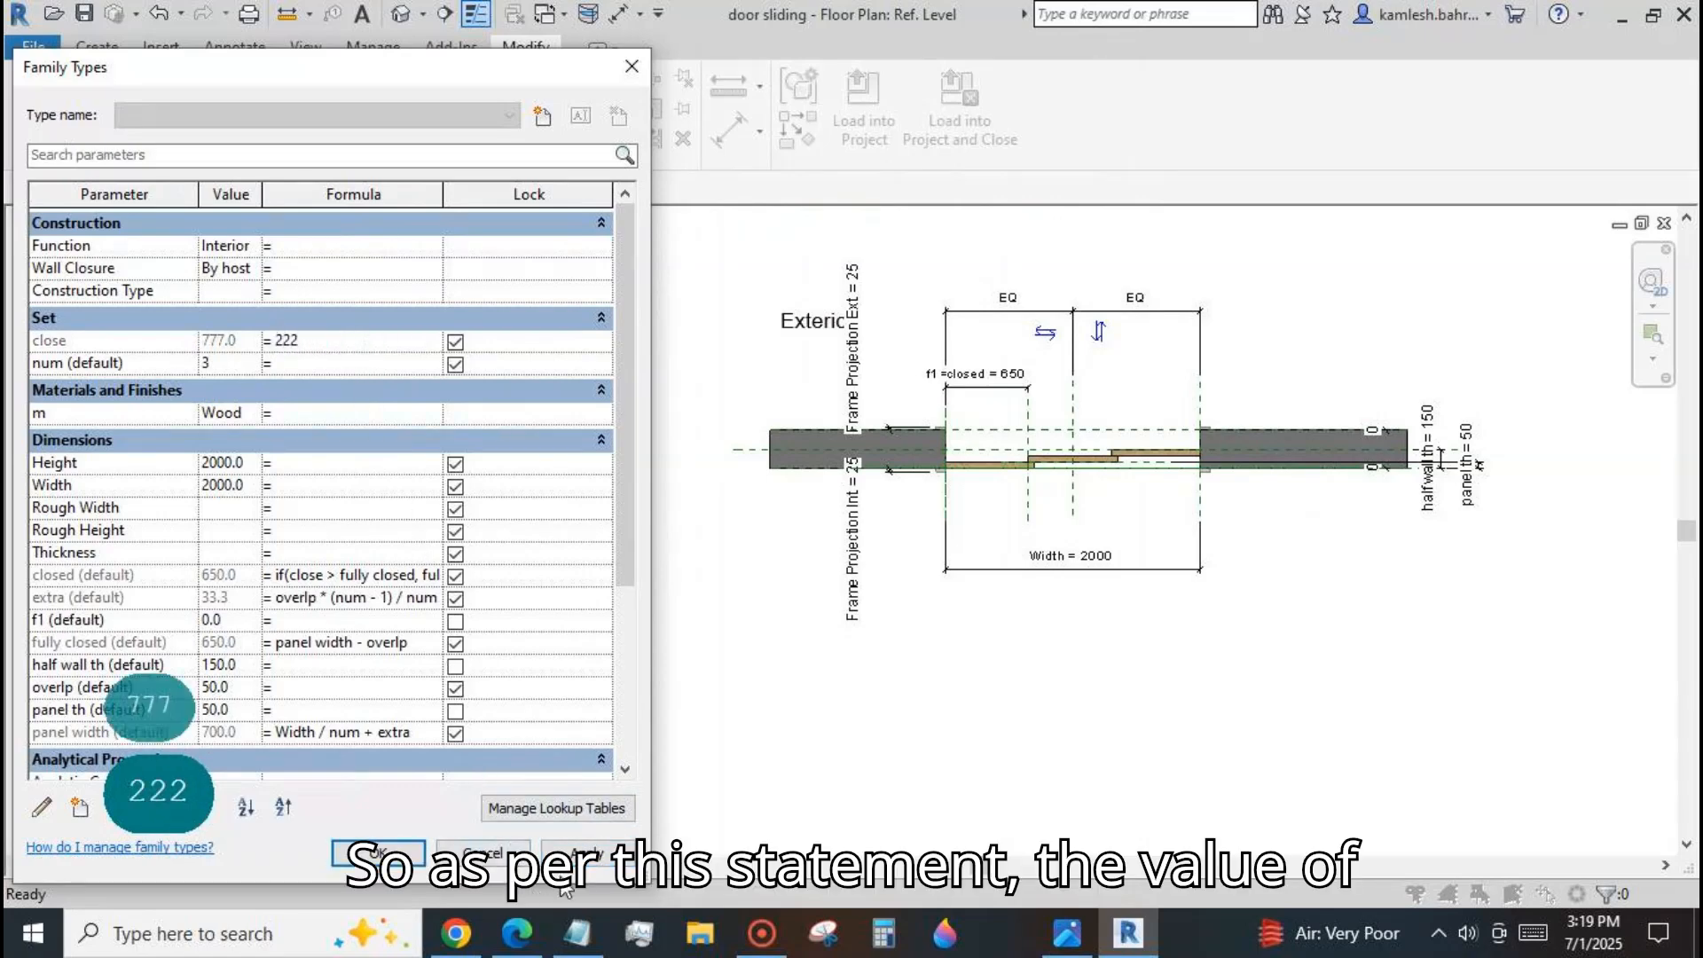
{"action": "left_click", "coordinate": [568, 854]}
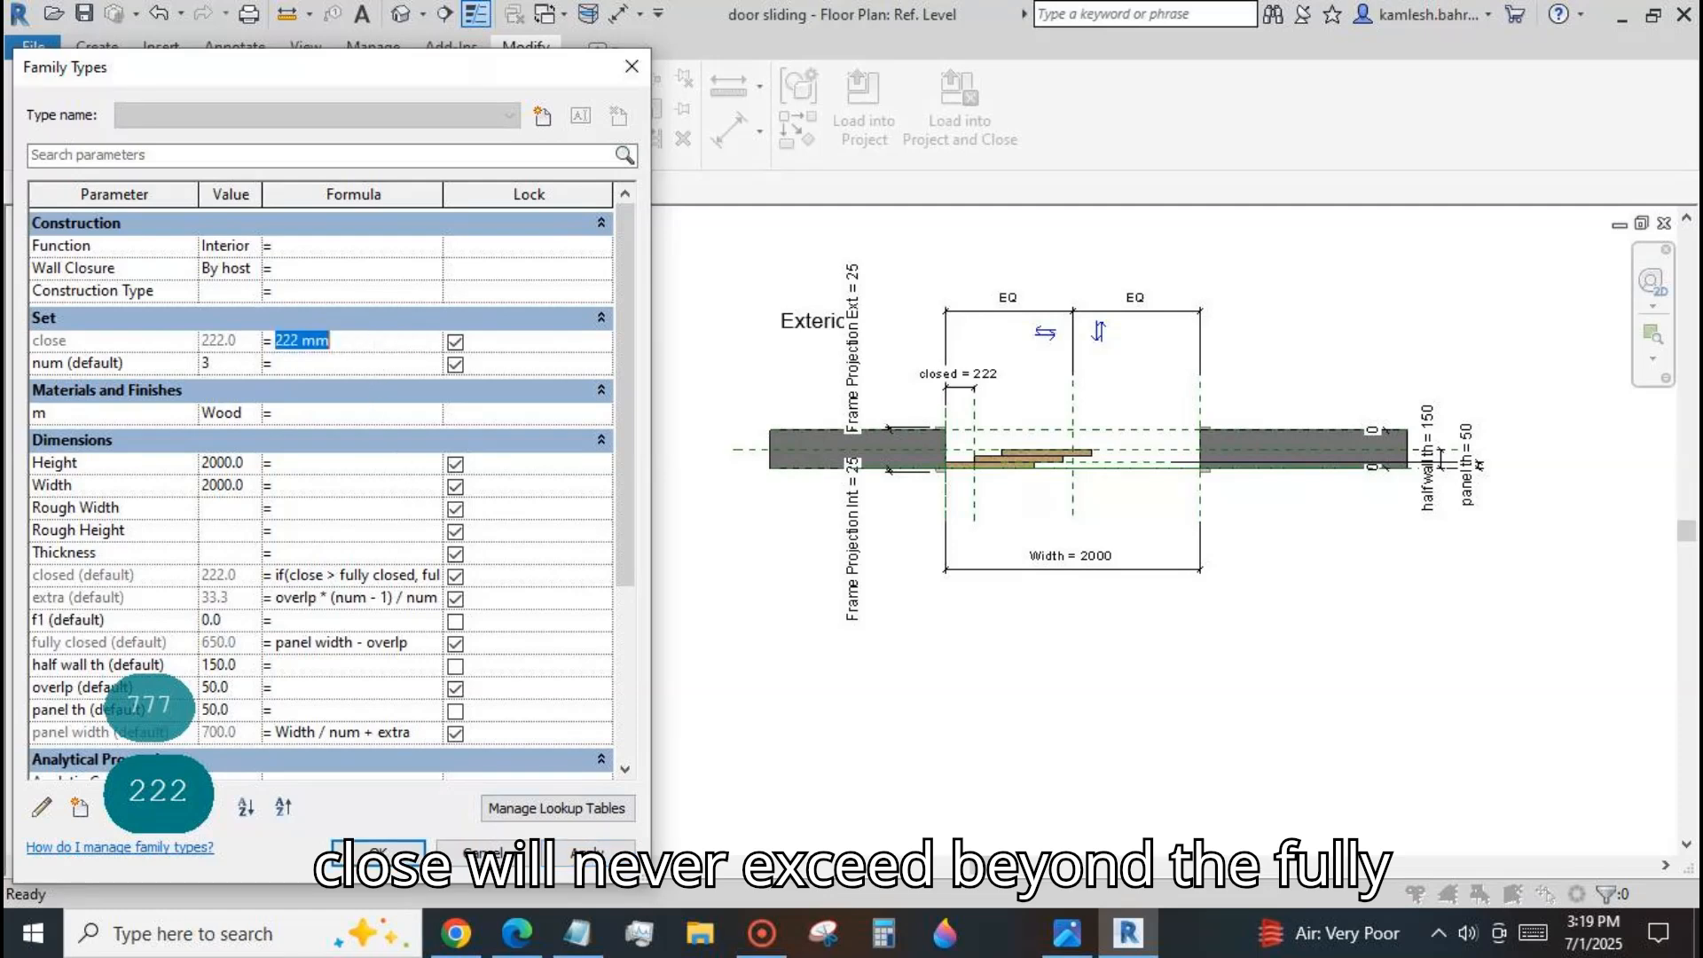
Set the close parameter's formula to 444, 555 and finally 650 mm, applying each value.
{"action": "type", "text": "444"}
{"action": "left_click", "coordinate": [571, 853]}
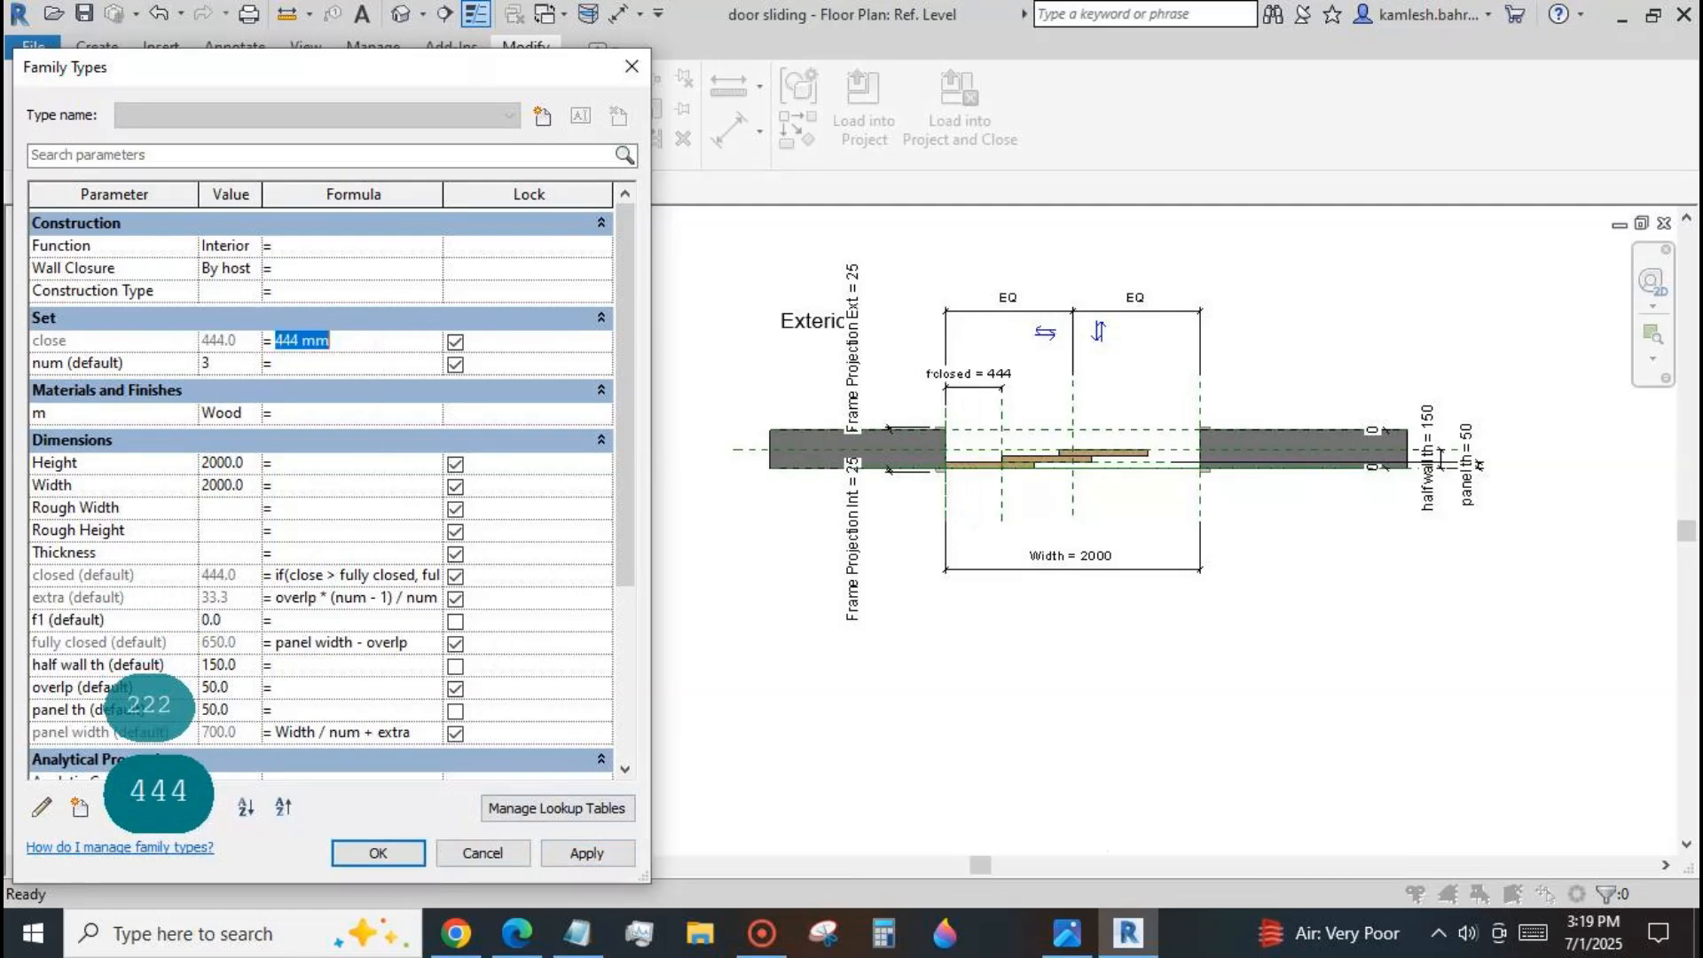
{"action": "type", "text": "555"}
{"action": "left_click", "coordinate": [571, 854]}
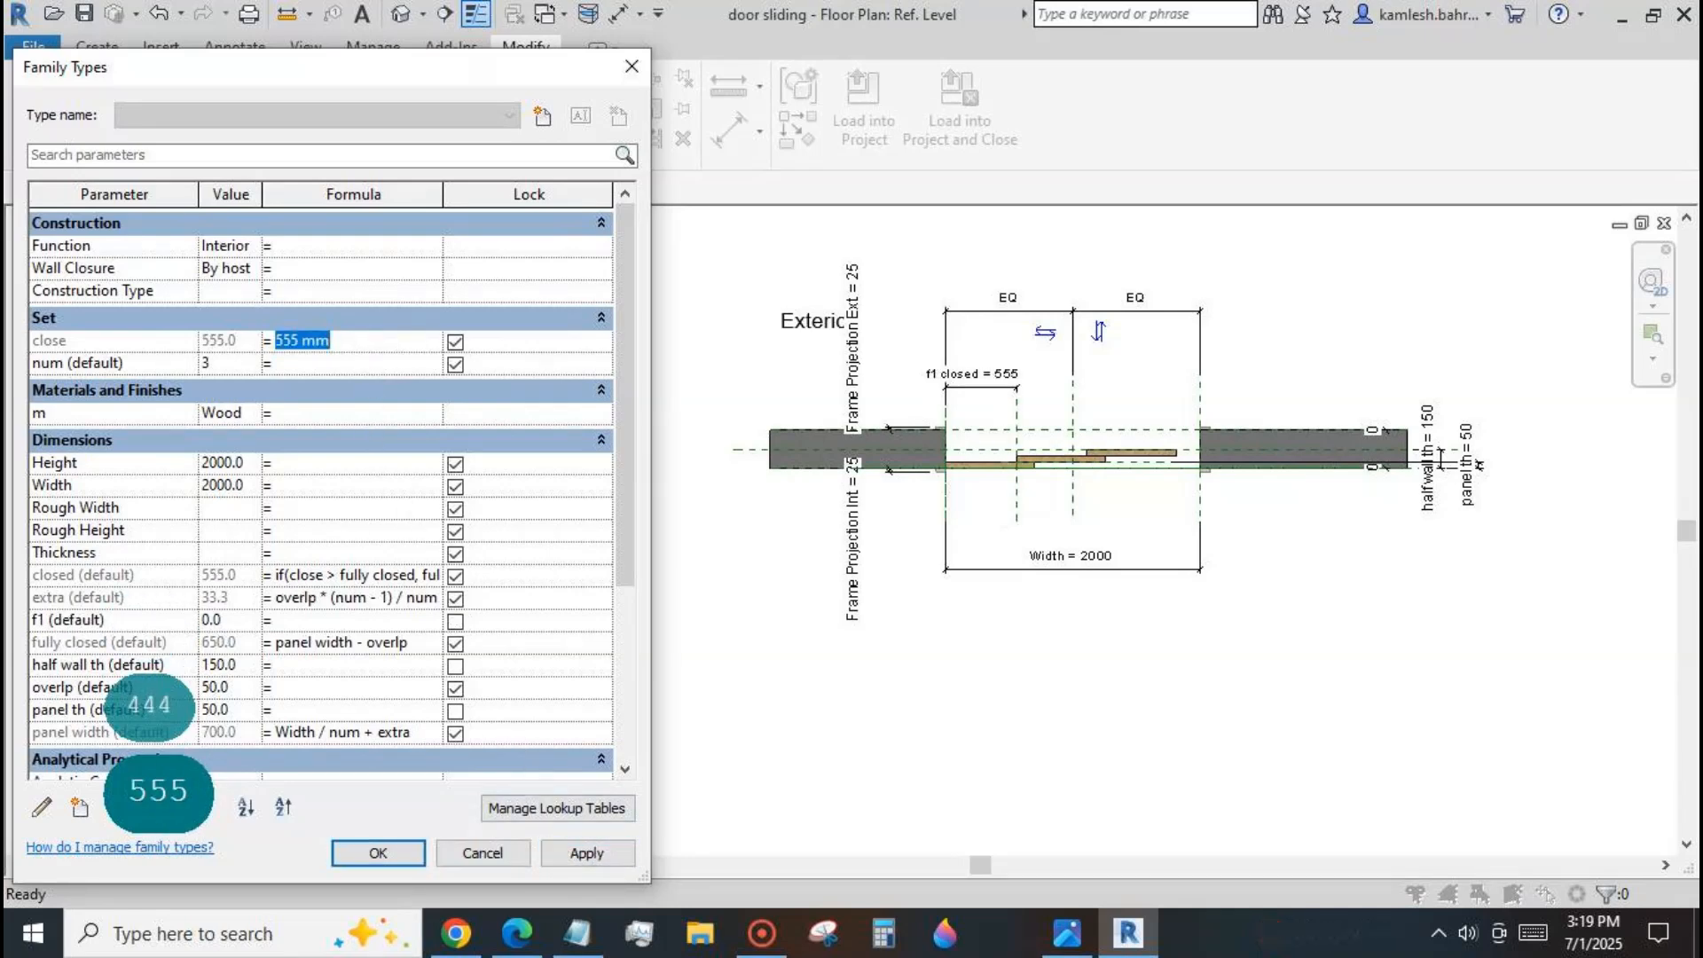
{"action": "type", "text": "650"}
{"action": "left_click", "coordinate": [568, 854]}
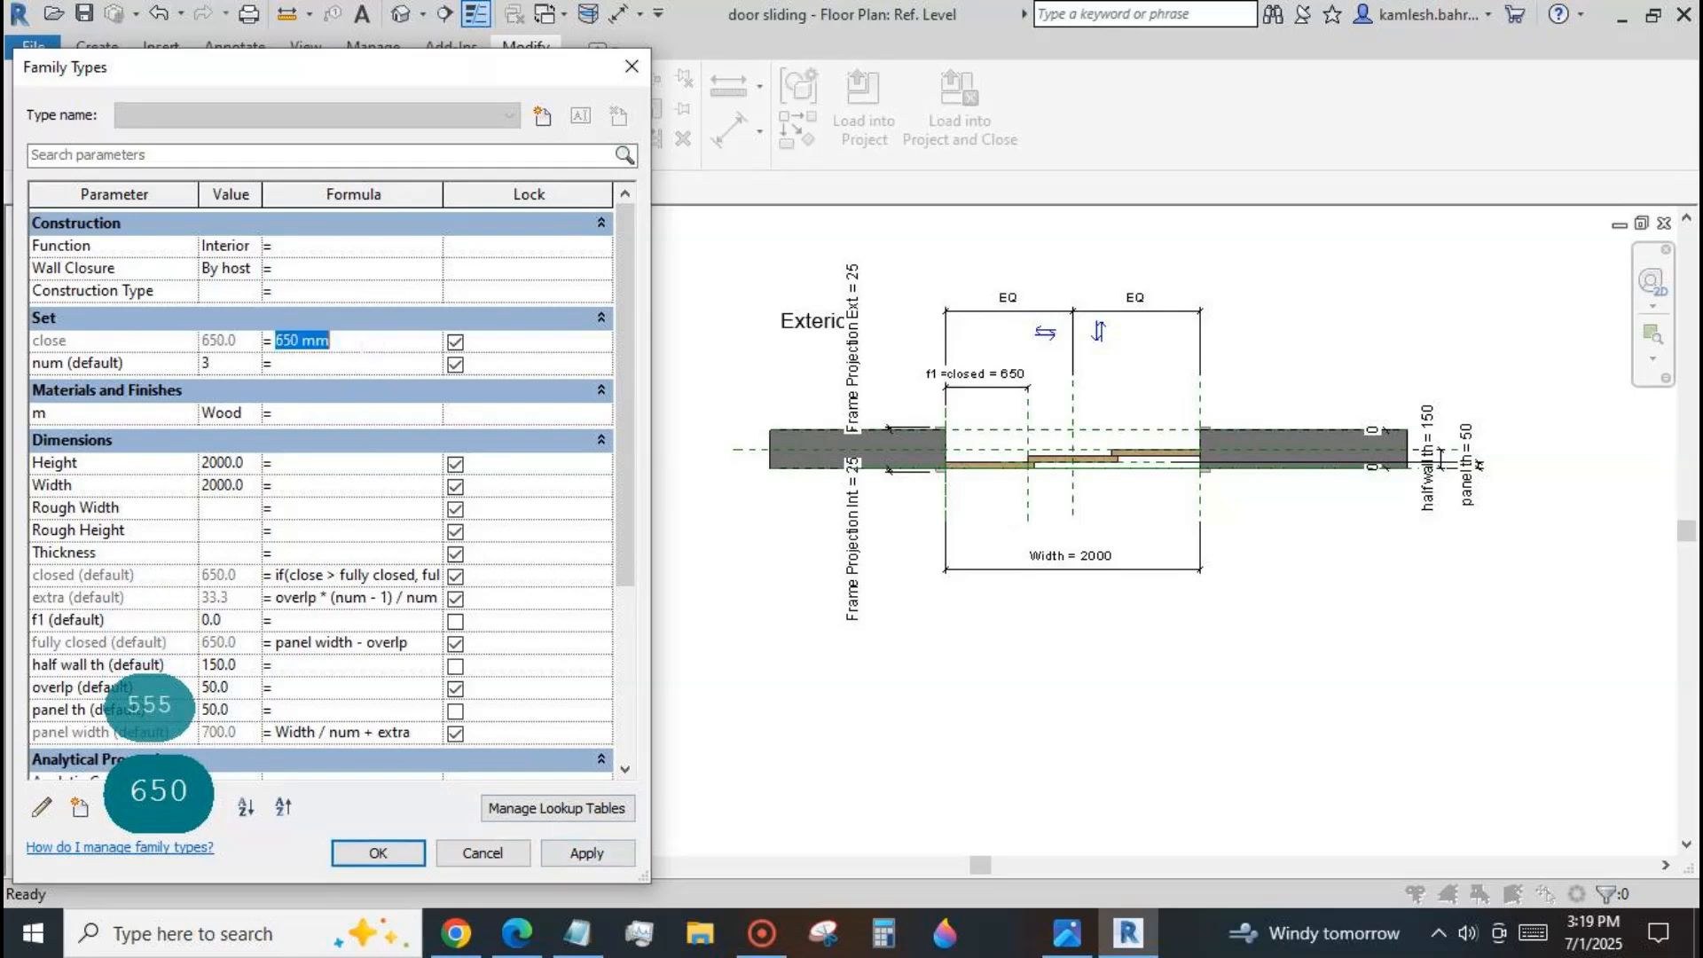
Set the close parameter's formula to 777 mm, apply it and close the family types to view the door plan.
{"action": "type", "text": "777"}
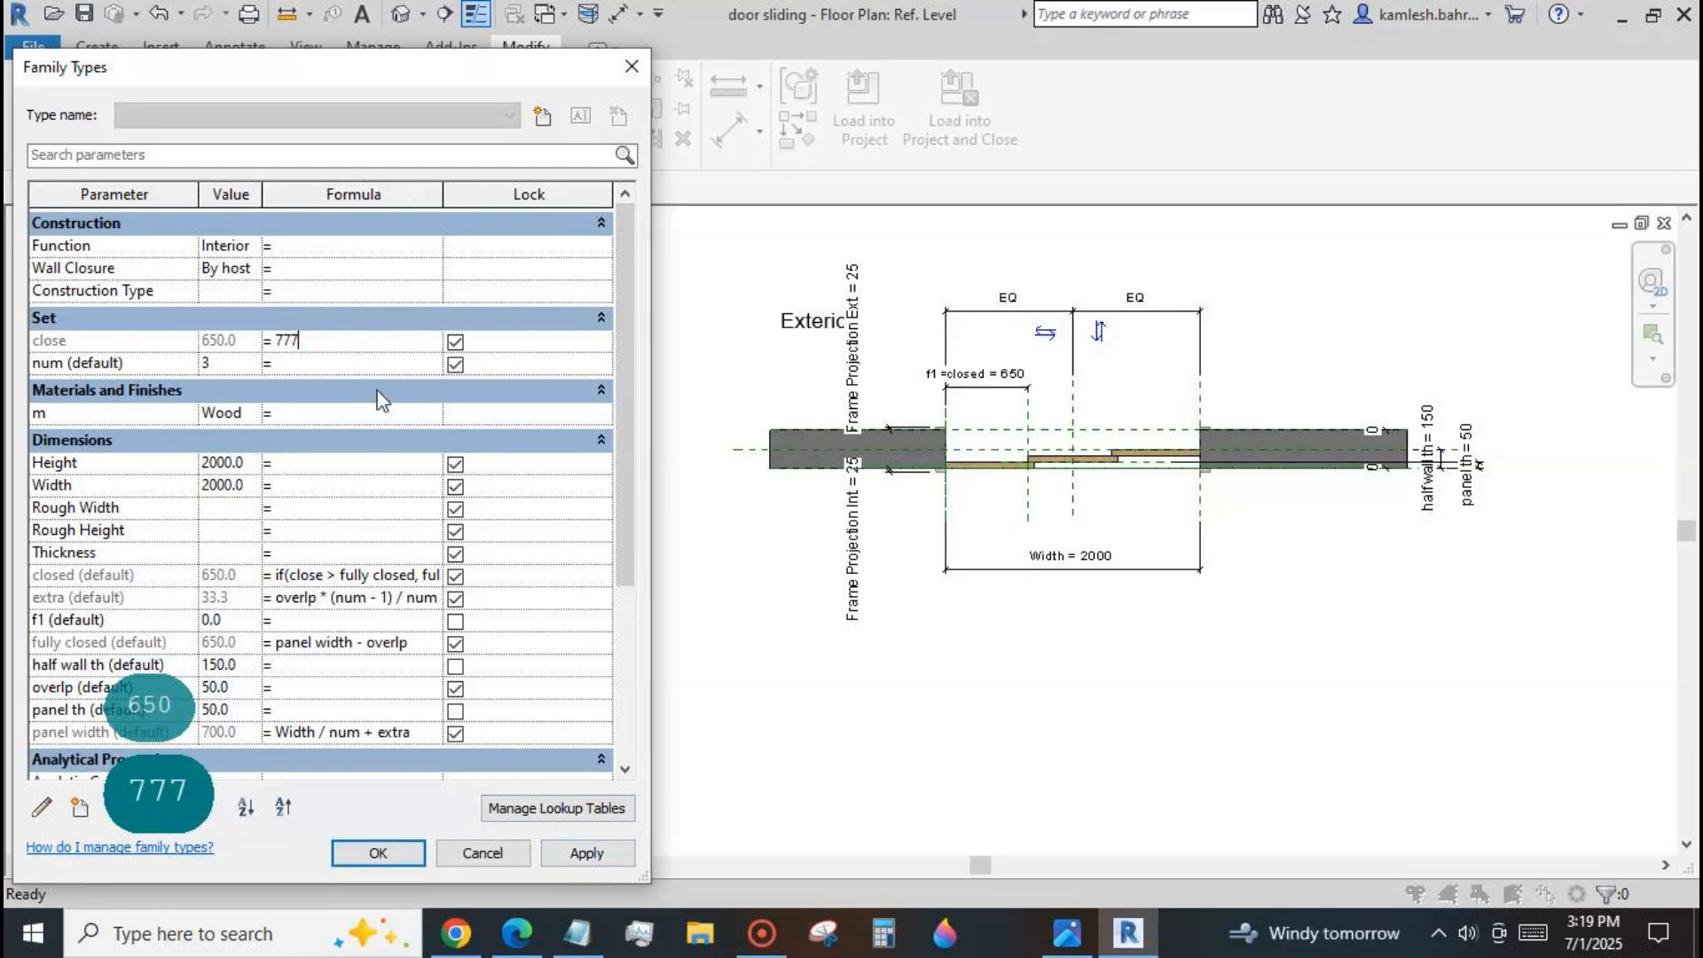
{"action": "left_click", "coordinate": [577, 853]}
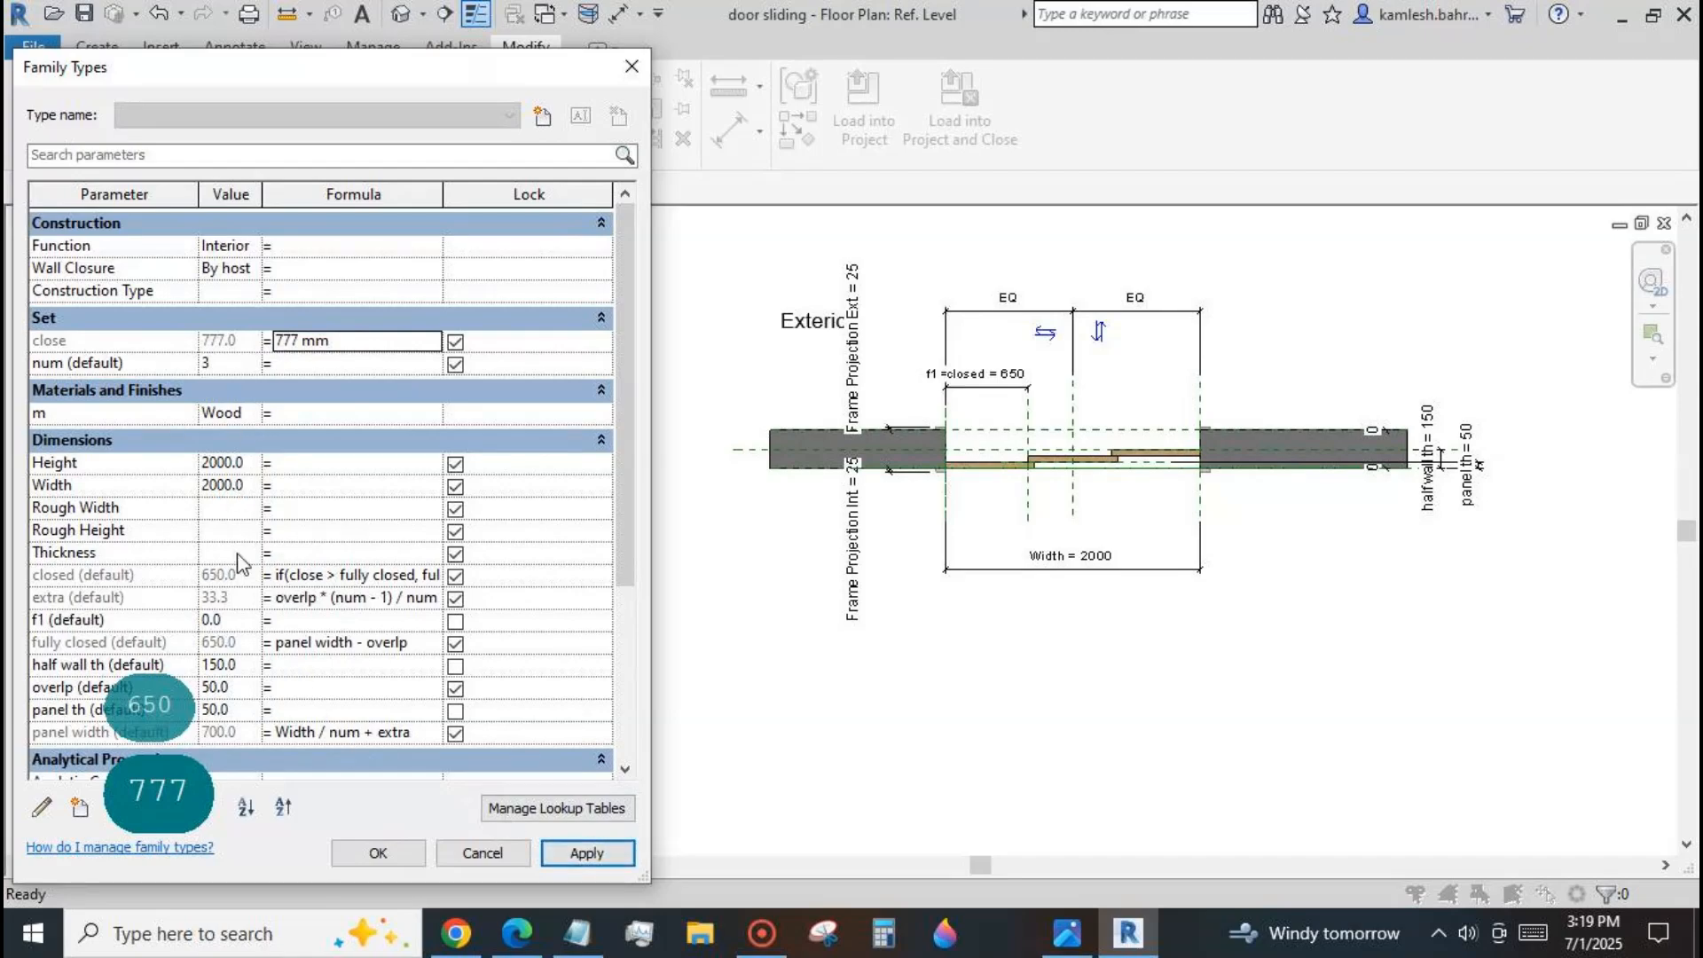
{"action": "left_click", "coordinate": [374, 863]}
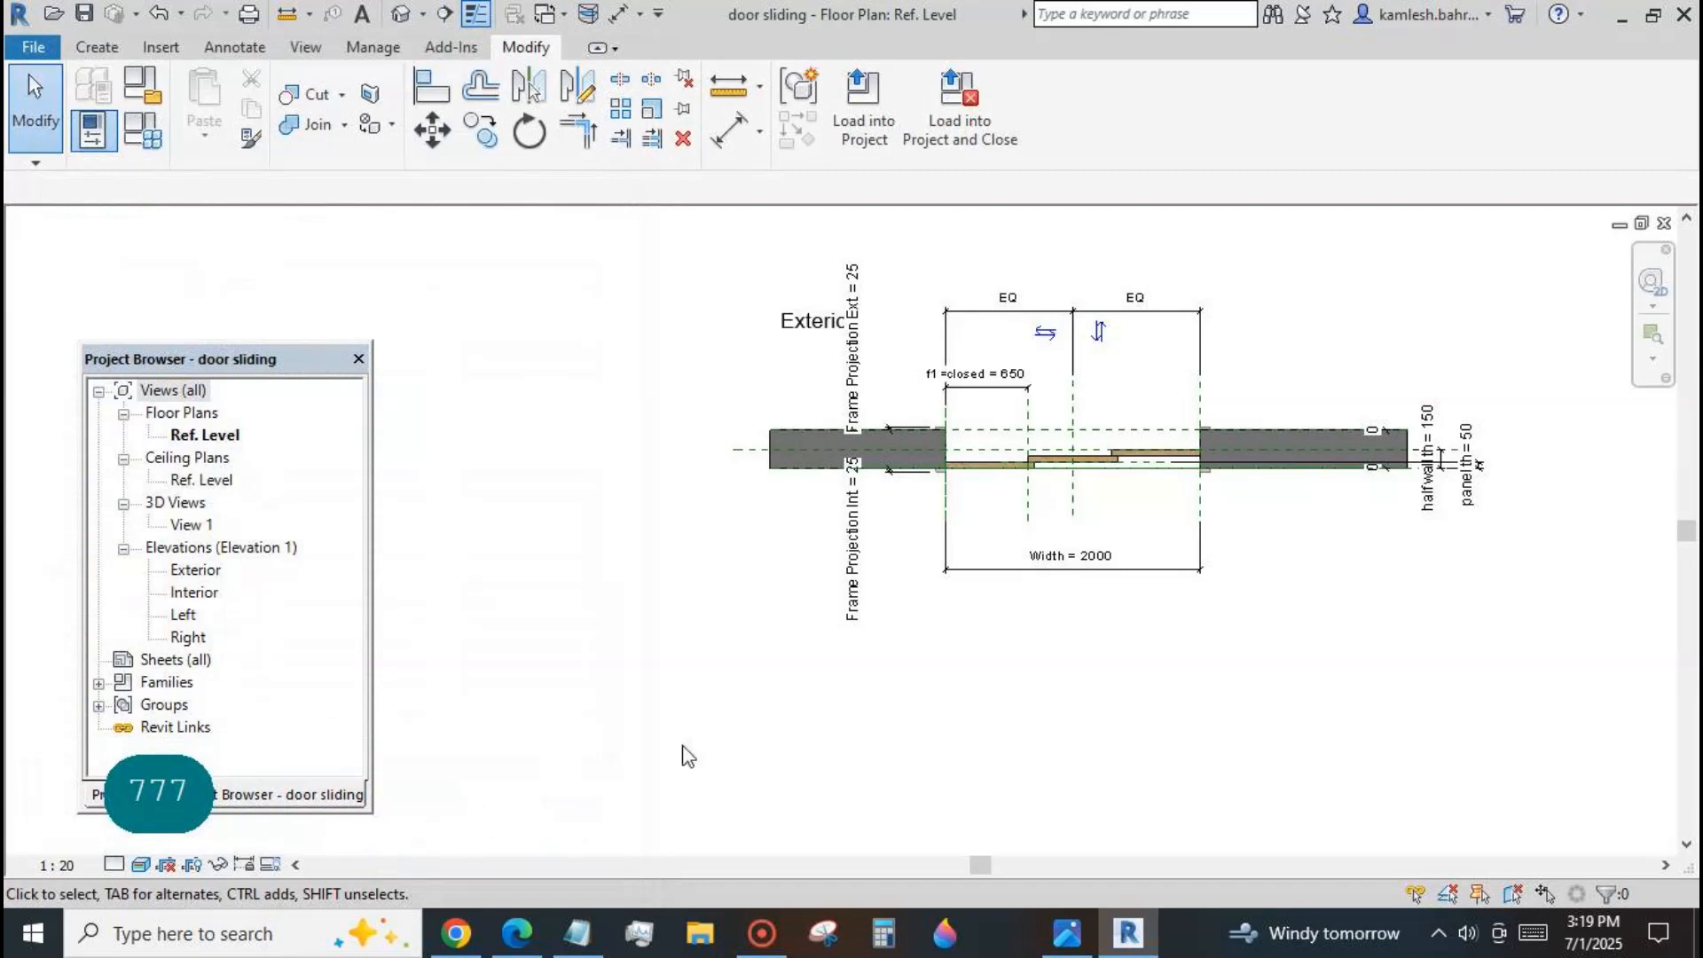
{"action": "scroll", "coordinate": [1292, 578], "scroll_direction": "down", "scroll_amount": 2}
{"action": "scroll", "coordinate": [880, 468], "scroll_direction": "up", "scroll_amount": 1}
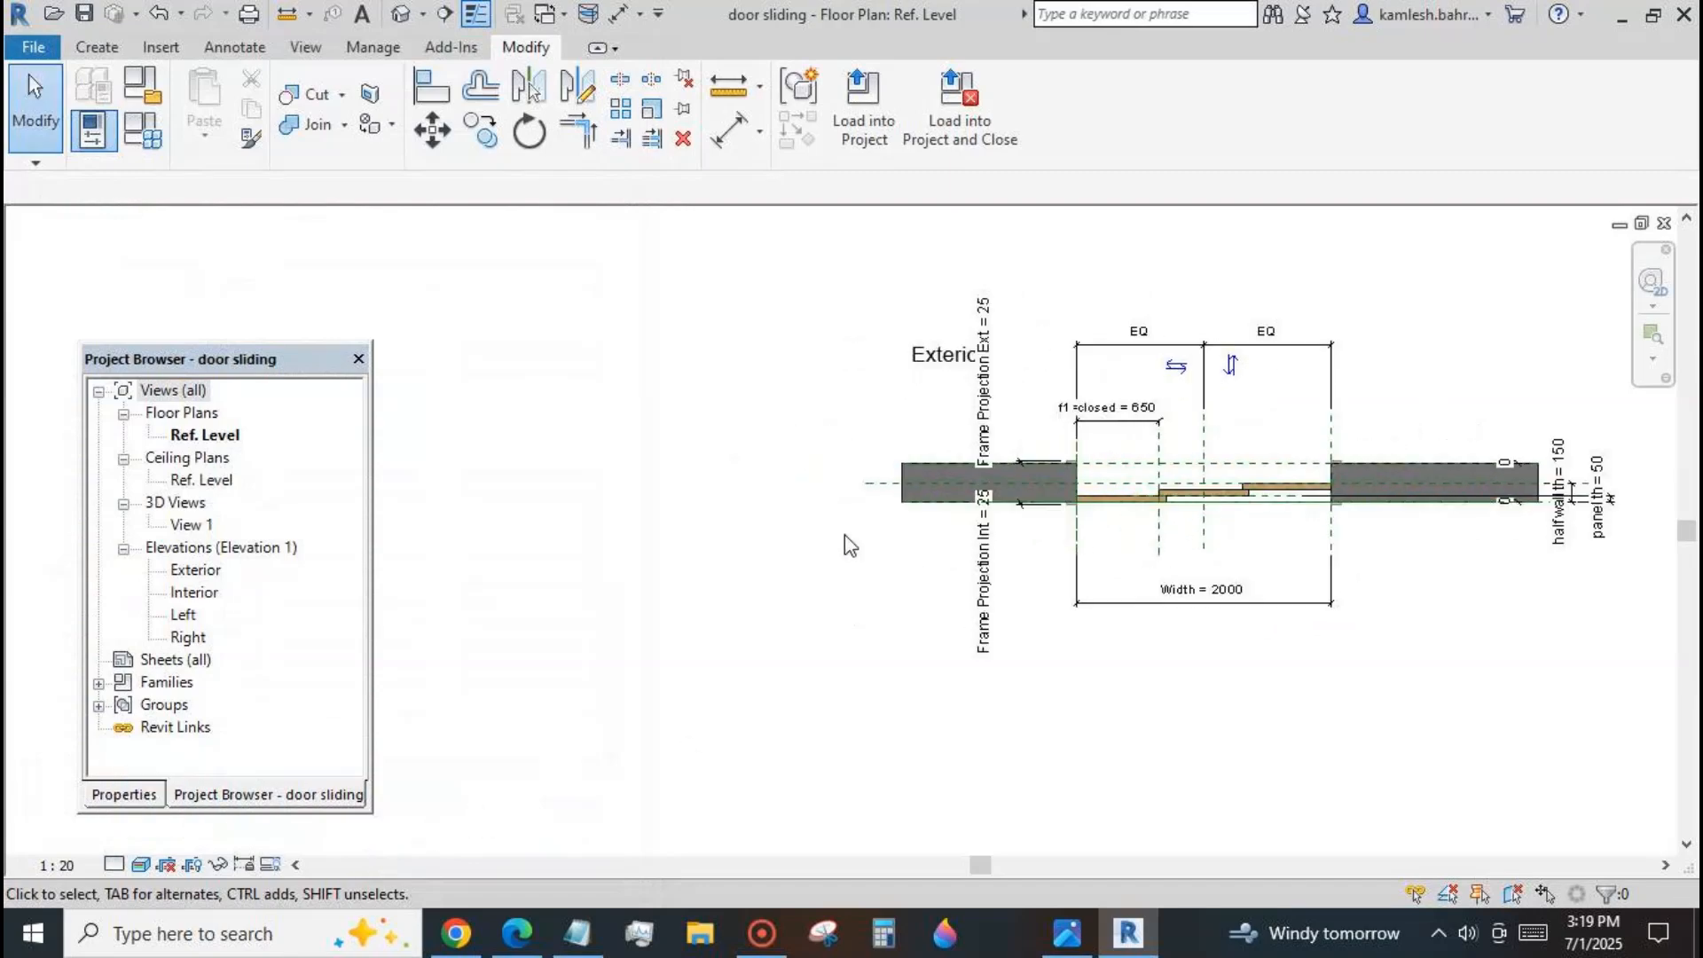
Test the panel array in the family types by applying num values of 4, 5, 6 and 7 in turn.
{"action": "left_click", "coordinate": [142, 131]}
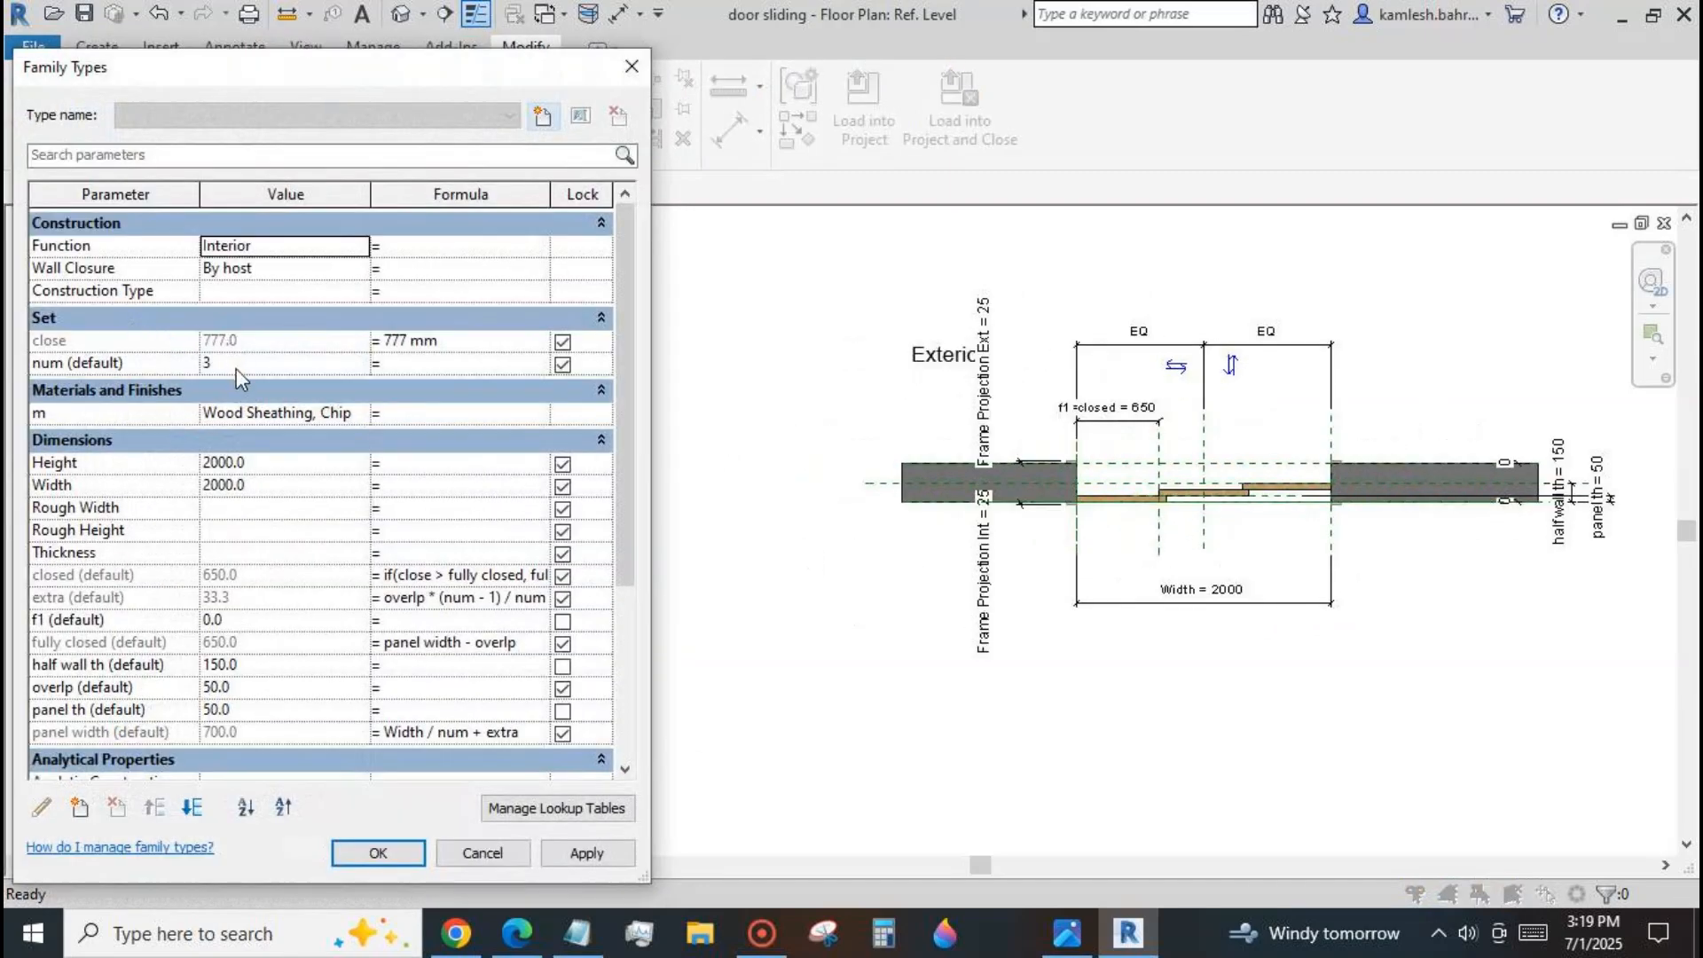
{"action": "double_click", "coordinate": [370, 364]}
{"action": "type", "text": "4"}
{"action": "left_click", "coordinate": [575, 853]}
{"action": "double_click", "coordinate": [359, 367]}
{"action": "type", "text": "5"}
{"action": "left_click", "coordinate": [568, 853]}
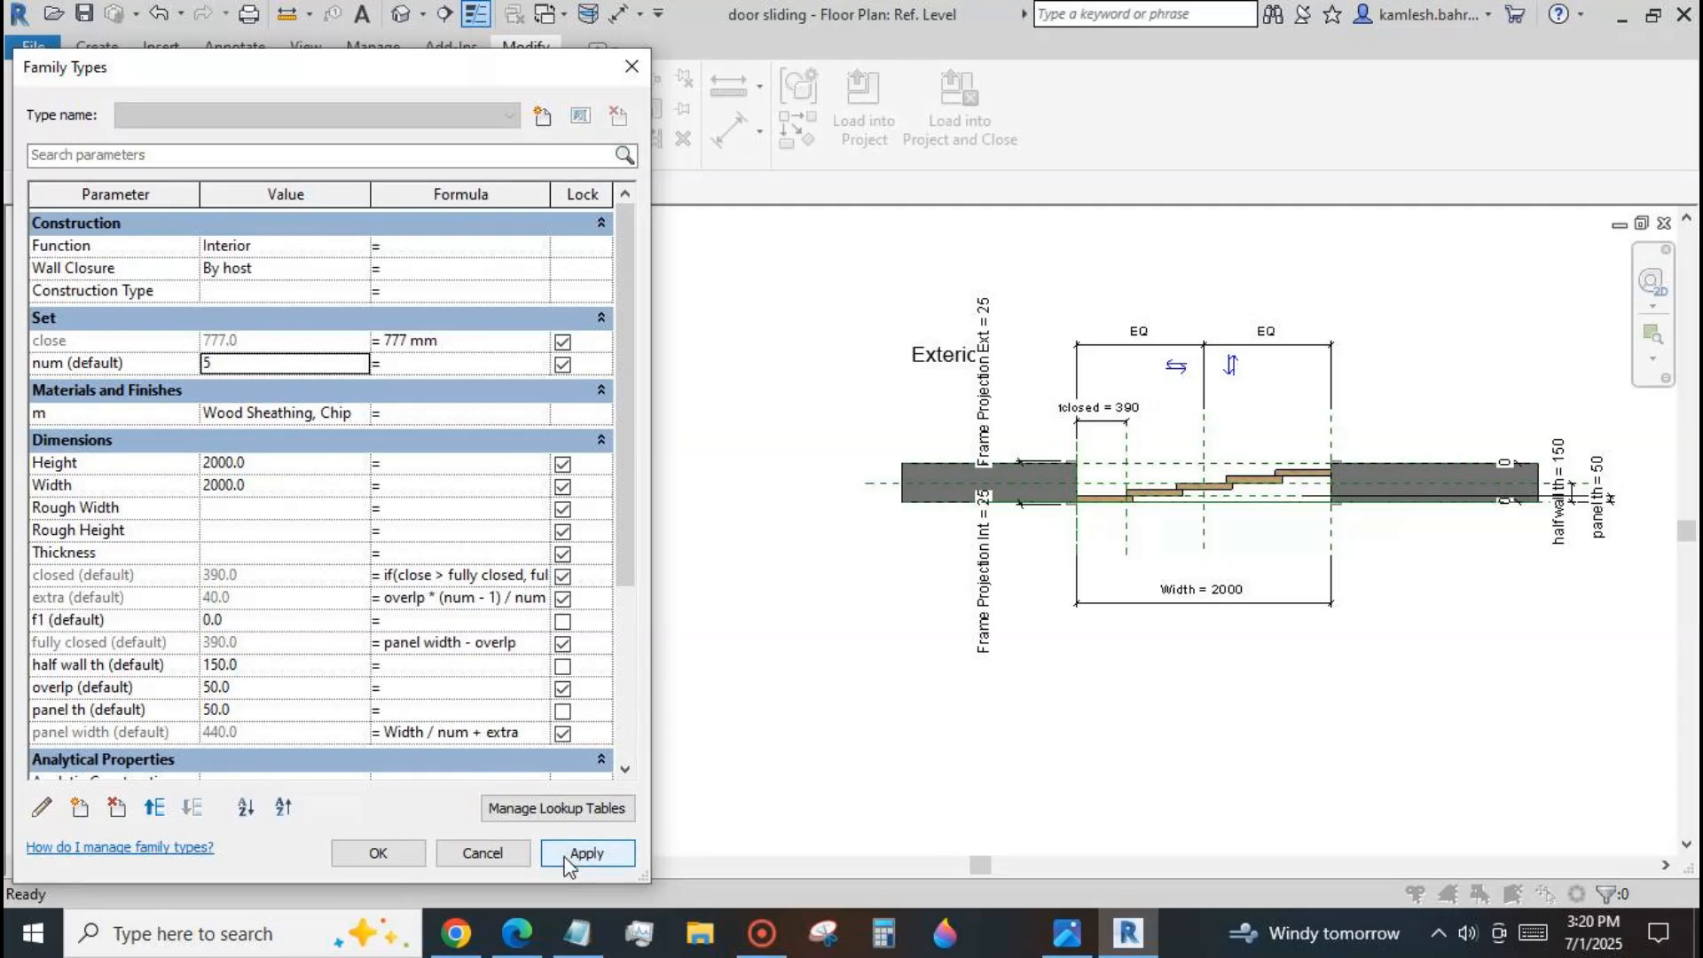
{"action": "double_click", "coordinate": [366, 365]}
{"action": "type", "text": "6"}
{"action": "left_click", "coordinate": [581, 853]}
{"action": "left_click", "coordinate": [359, 360]}
{"action": "left_click", "coordinate": [582, 854]}
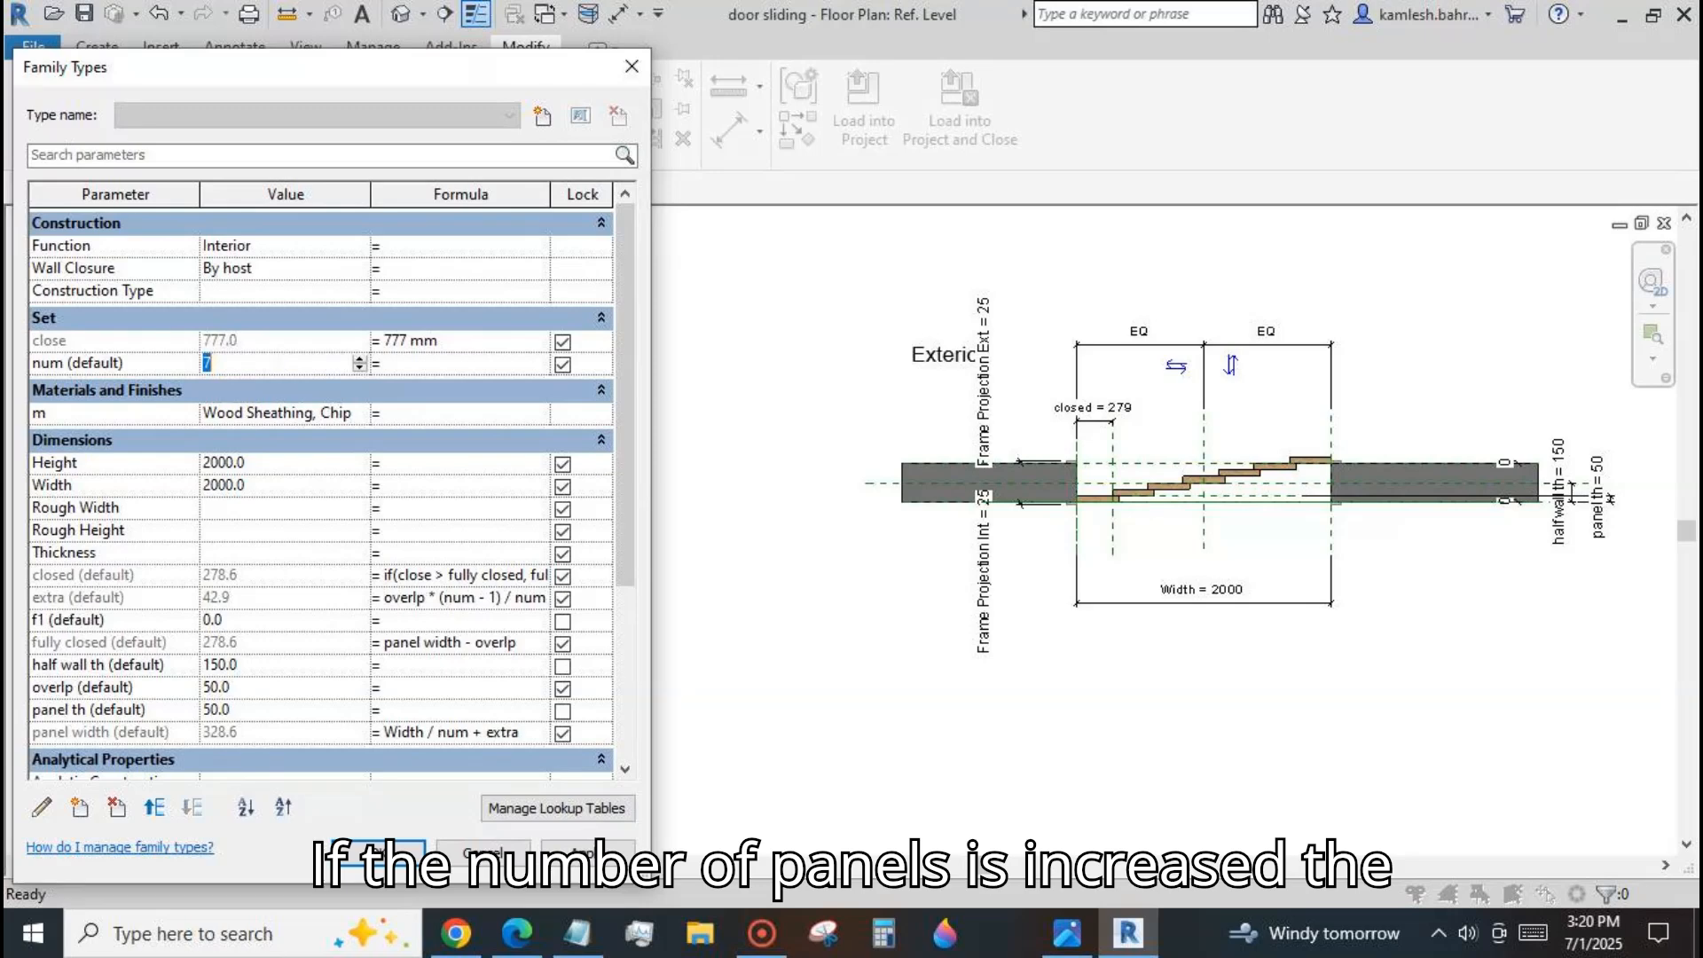
Set the num parameter to 4 and apply it to the door panels.
{"action": "type", "text": "4"}
{"action": "left_click_drag", "start_coordinate": [628, 562], "coordinate": [625, 605]}
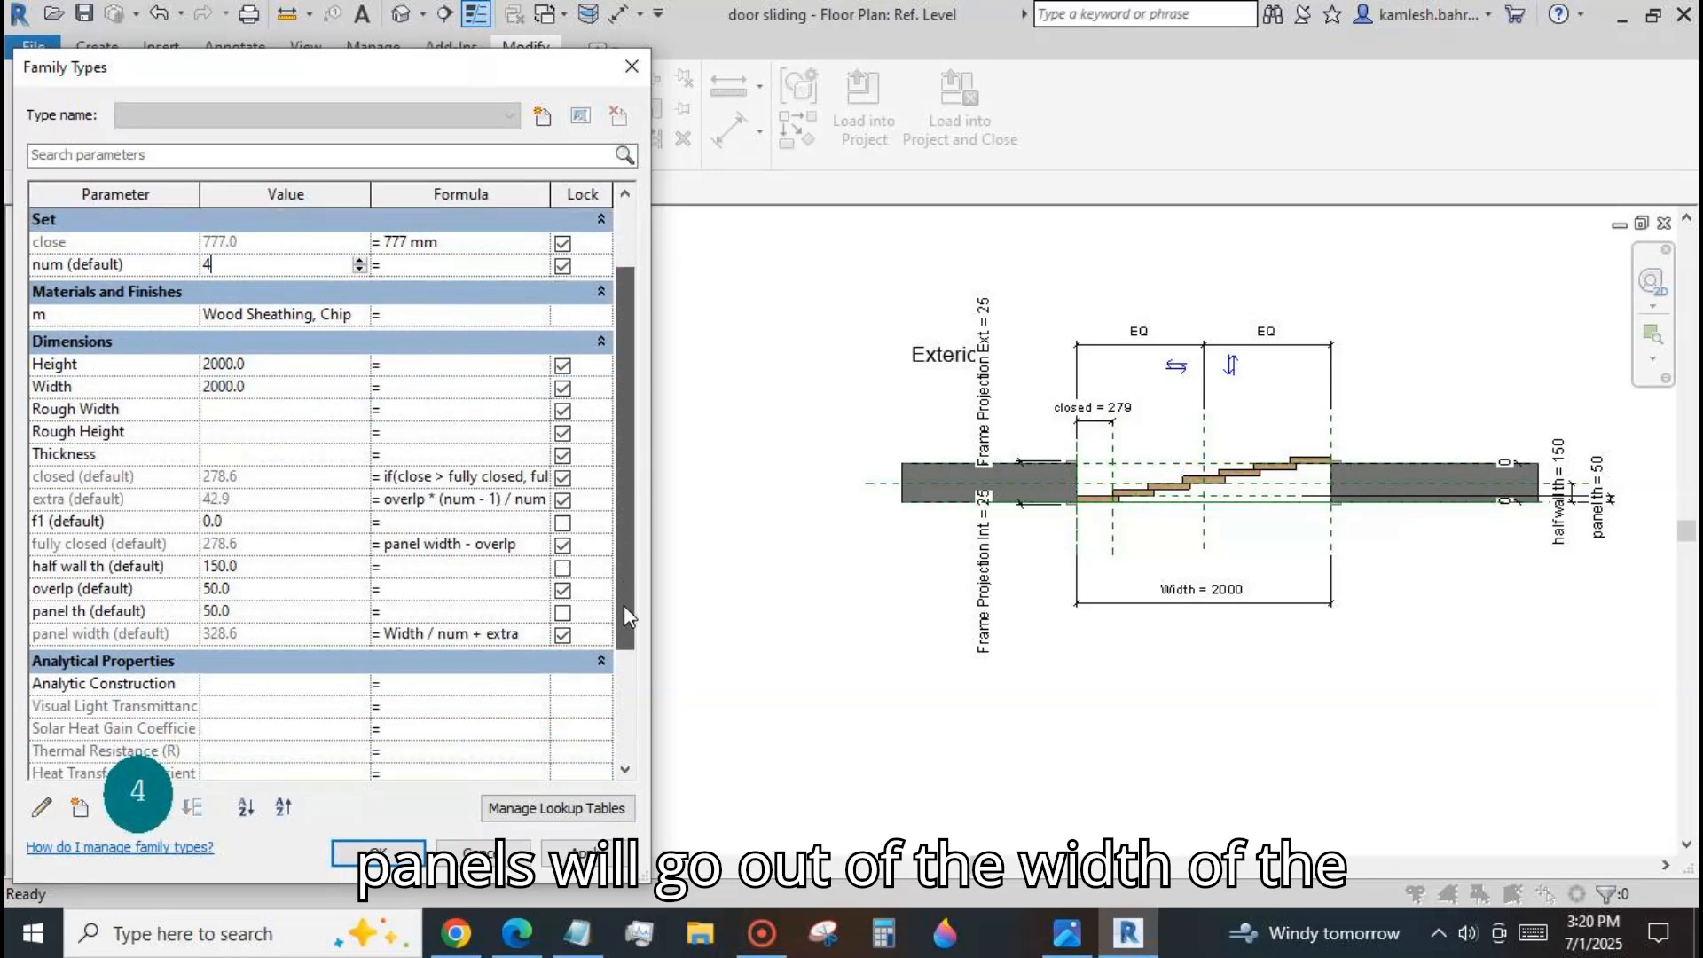
{"action": "left_click", "coordinate": [572, 853]}
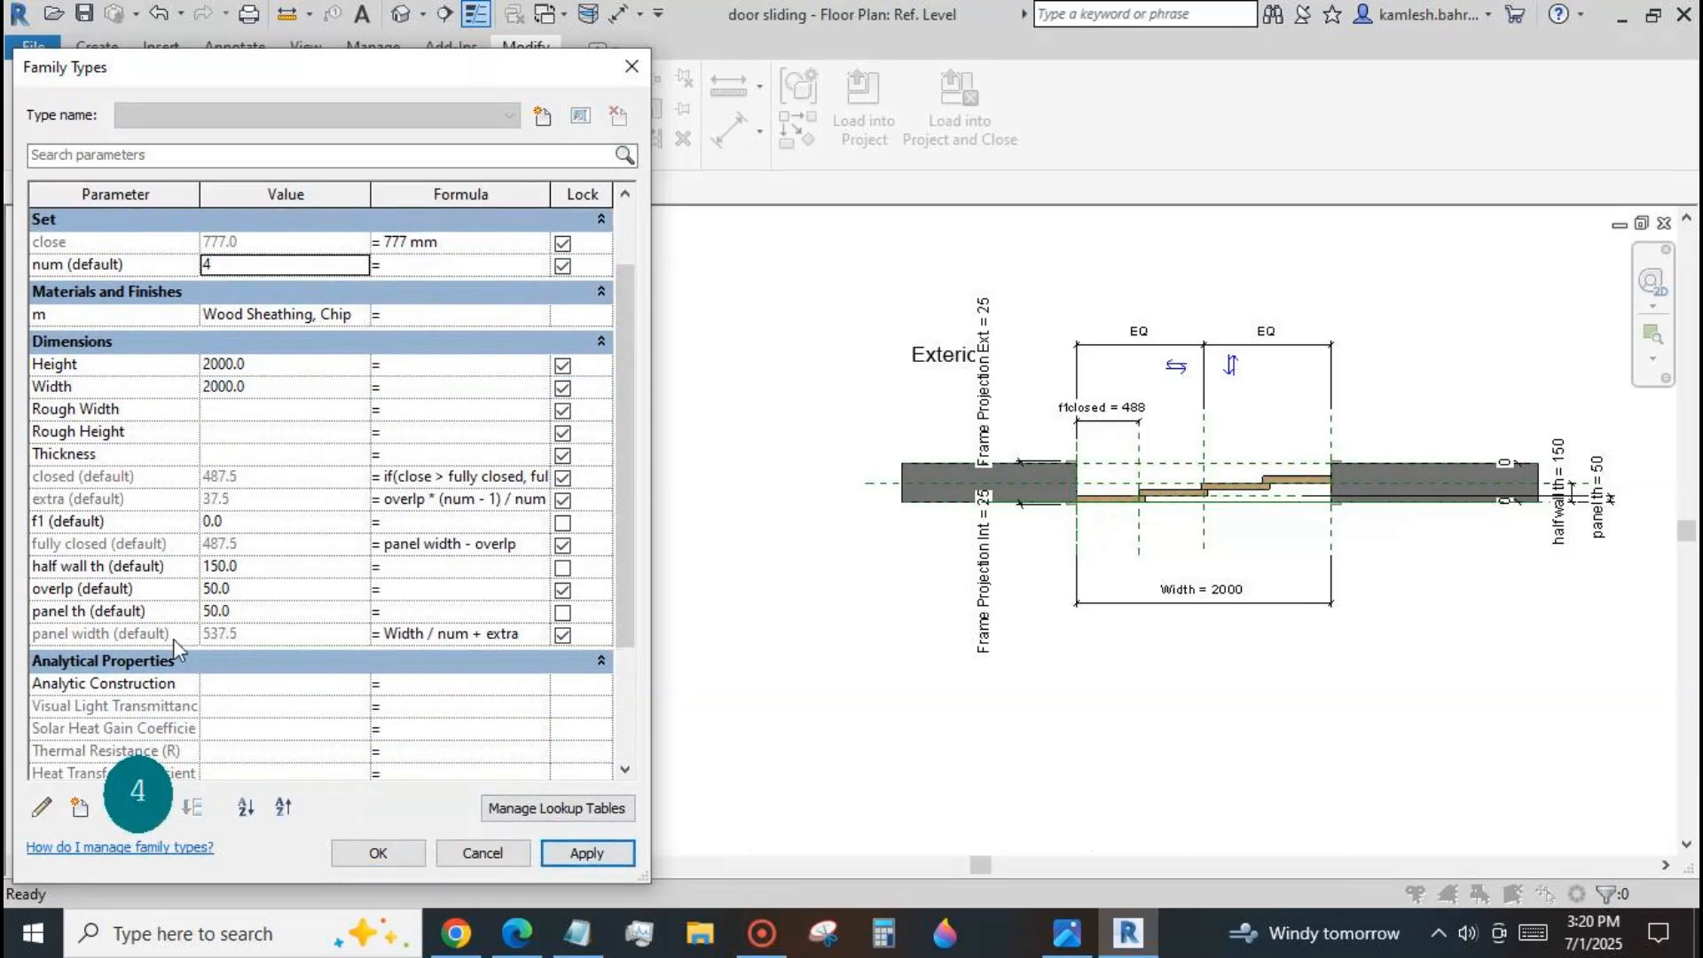
Give the panel th parameter the formula (half wall th*2-50)/num and apply it.
{"action": "left_click", "coordinate": [388, 611]}
{"action": "left_click", "coordinate": [428, 702]}
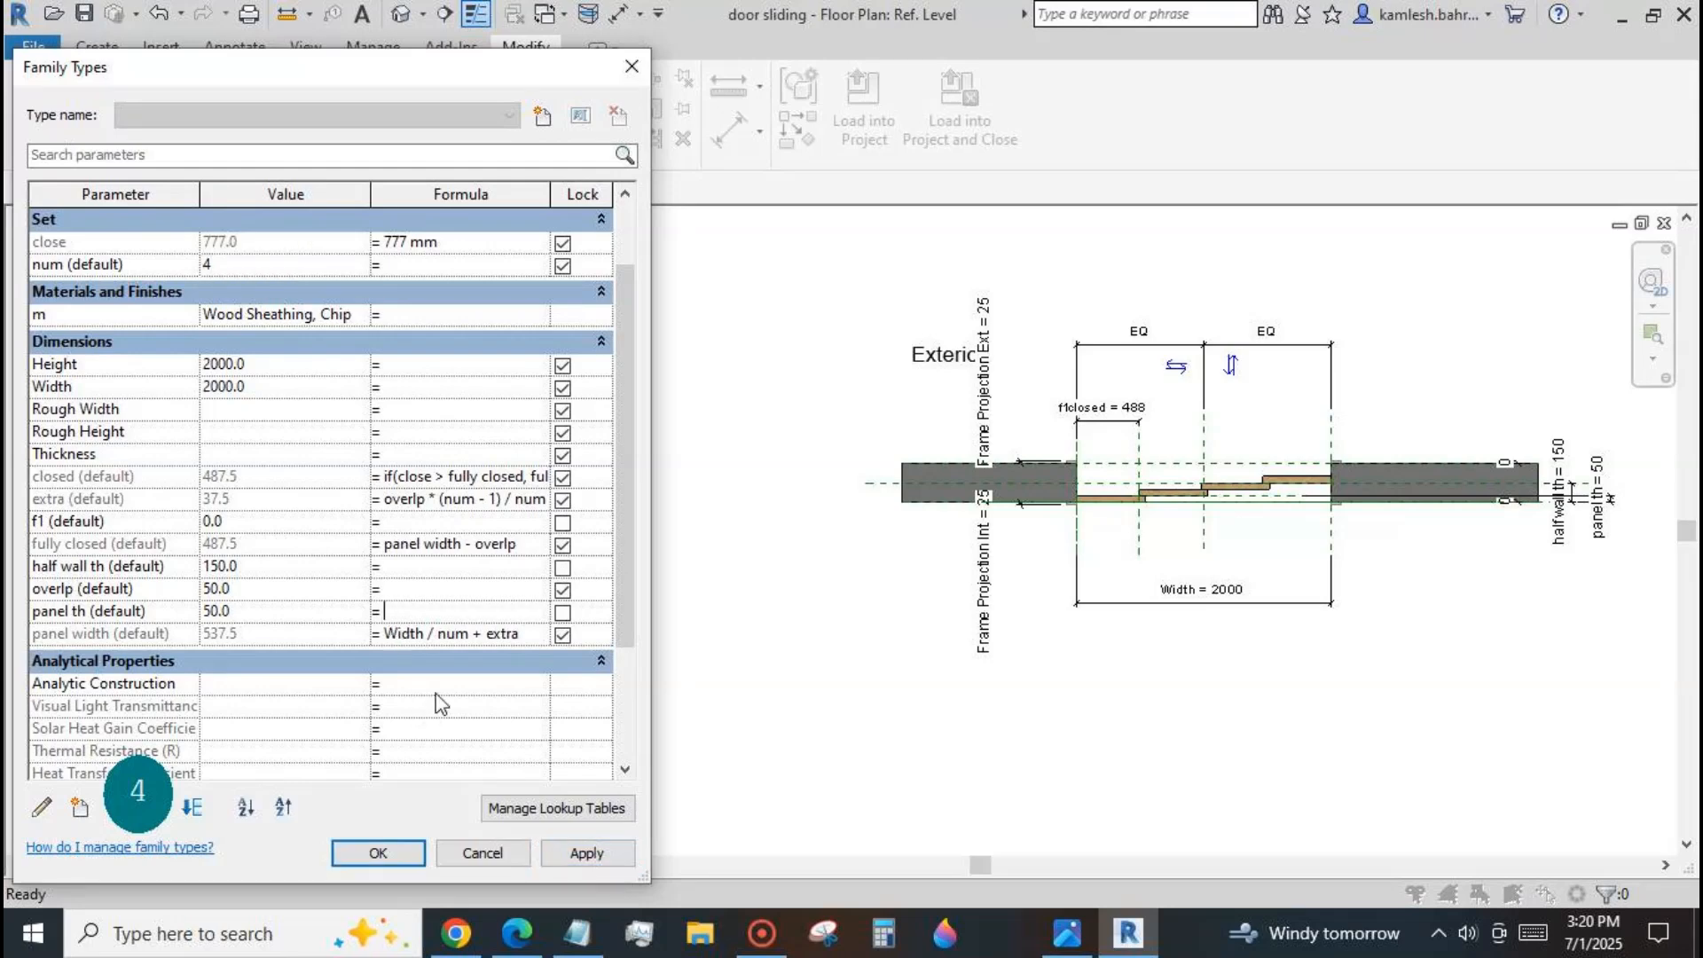
{"action": "type", "text": "("}
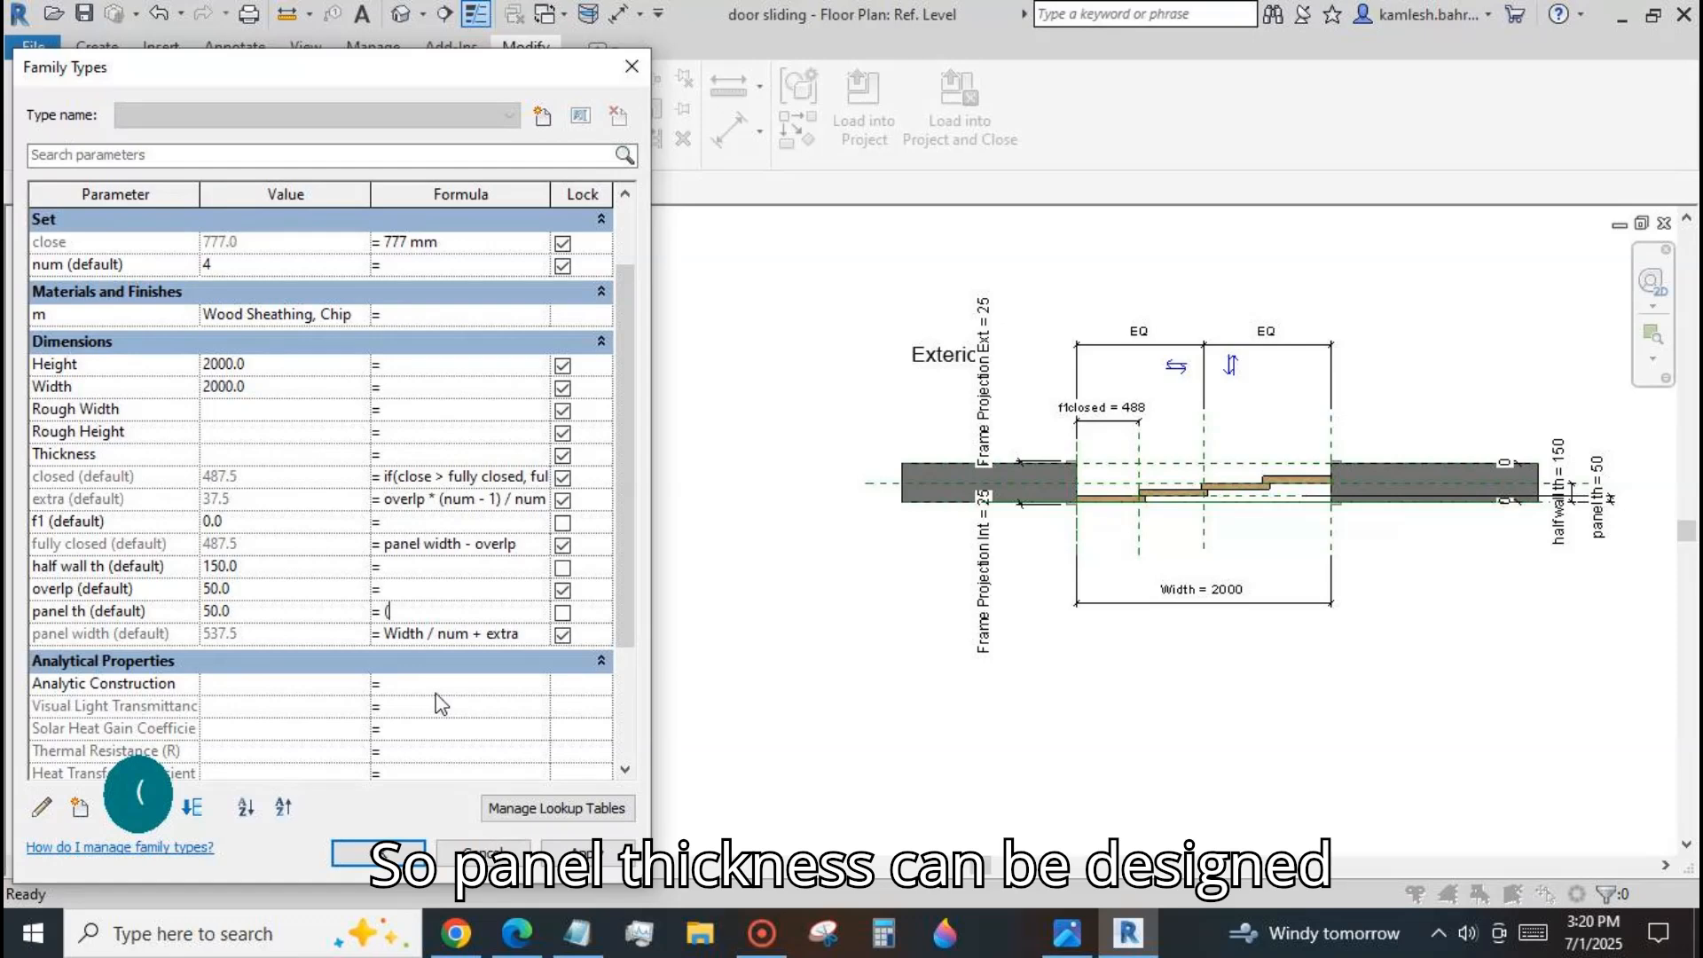
{"action": "type", "text": "half w"}
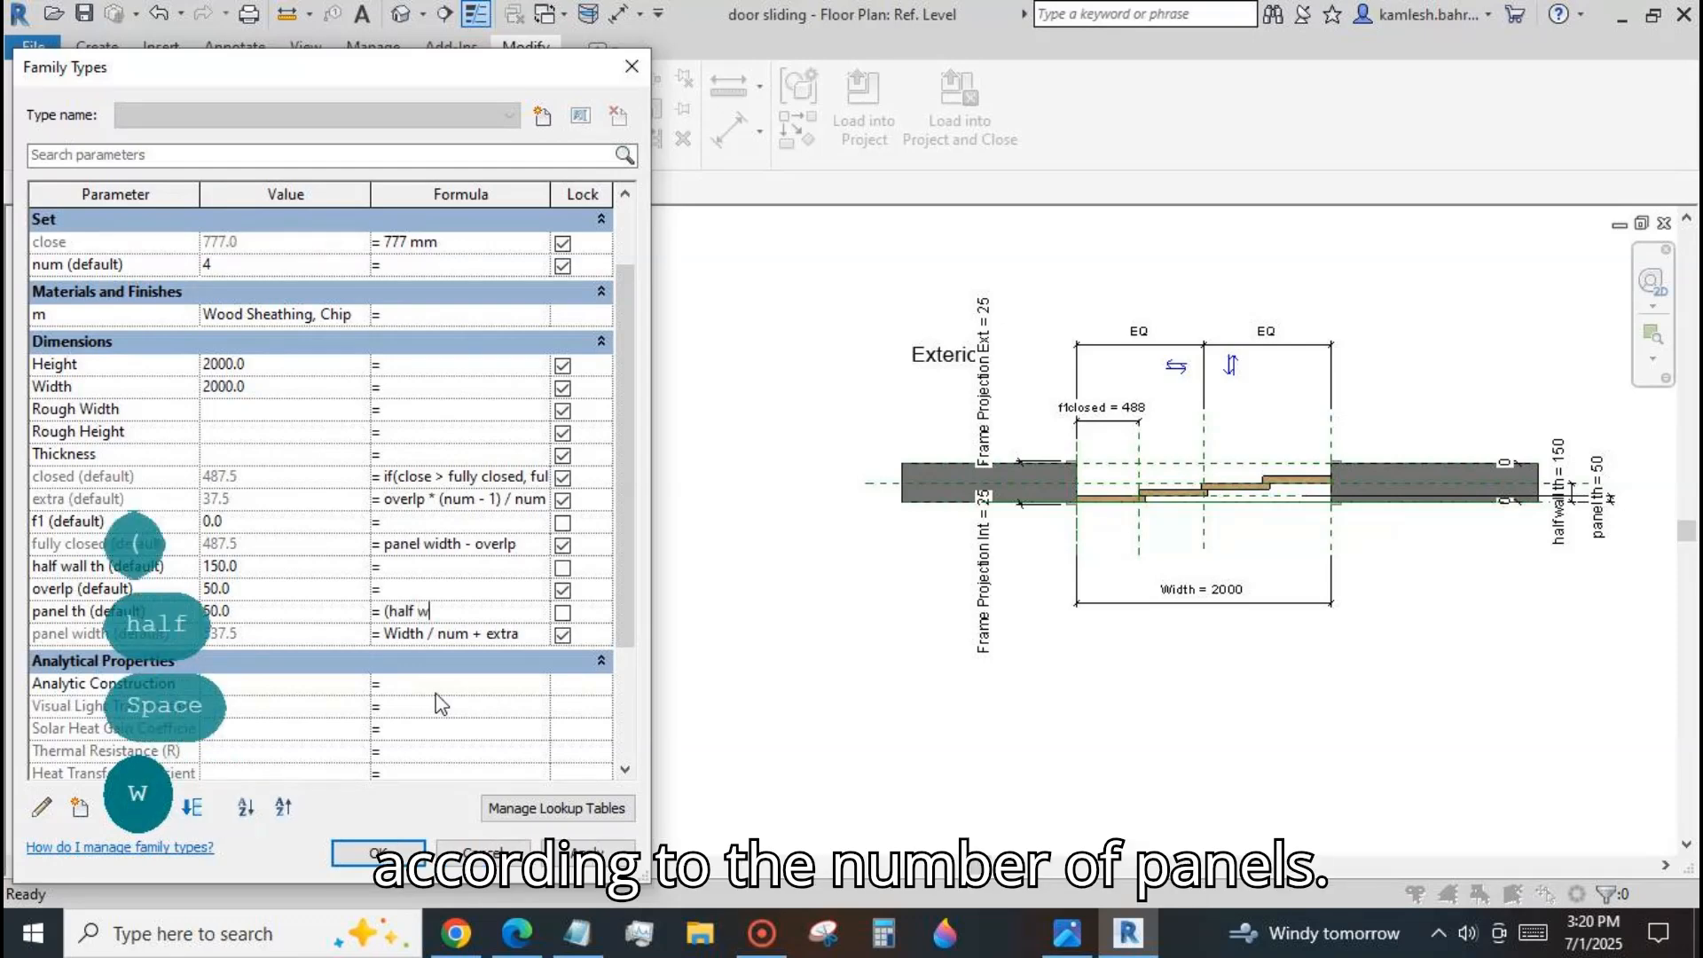
{"action": "type", "text": "all th*"}
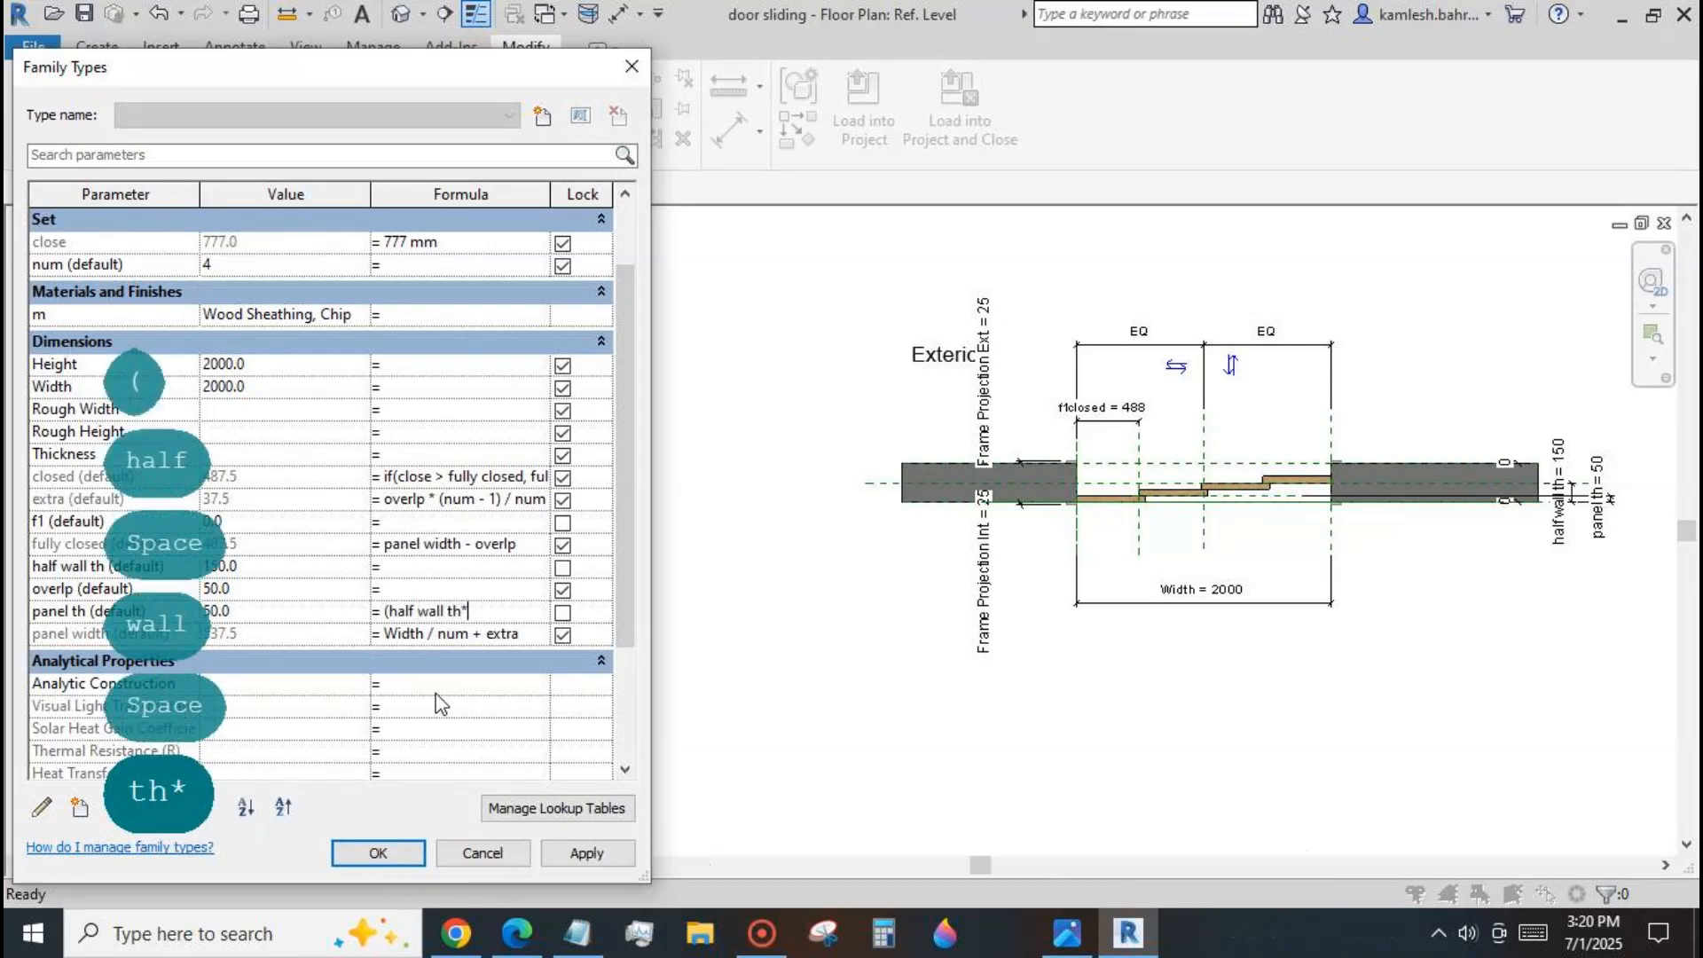
{"action": "type", "text": "2"}
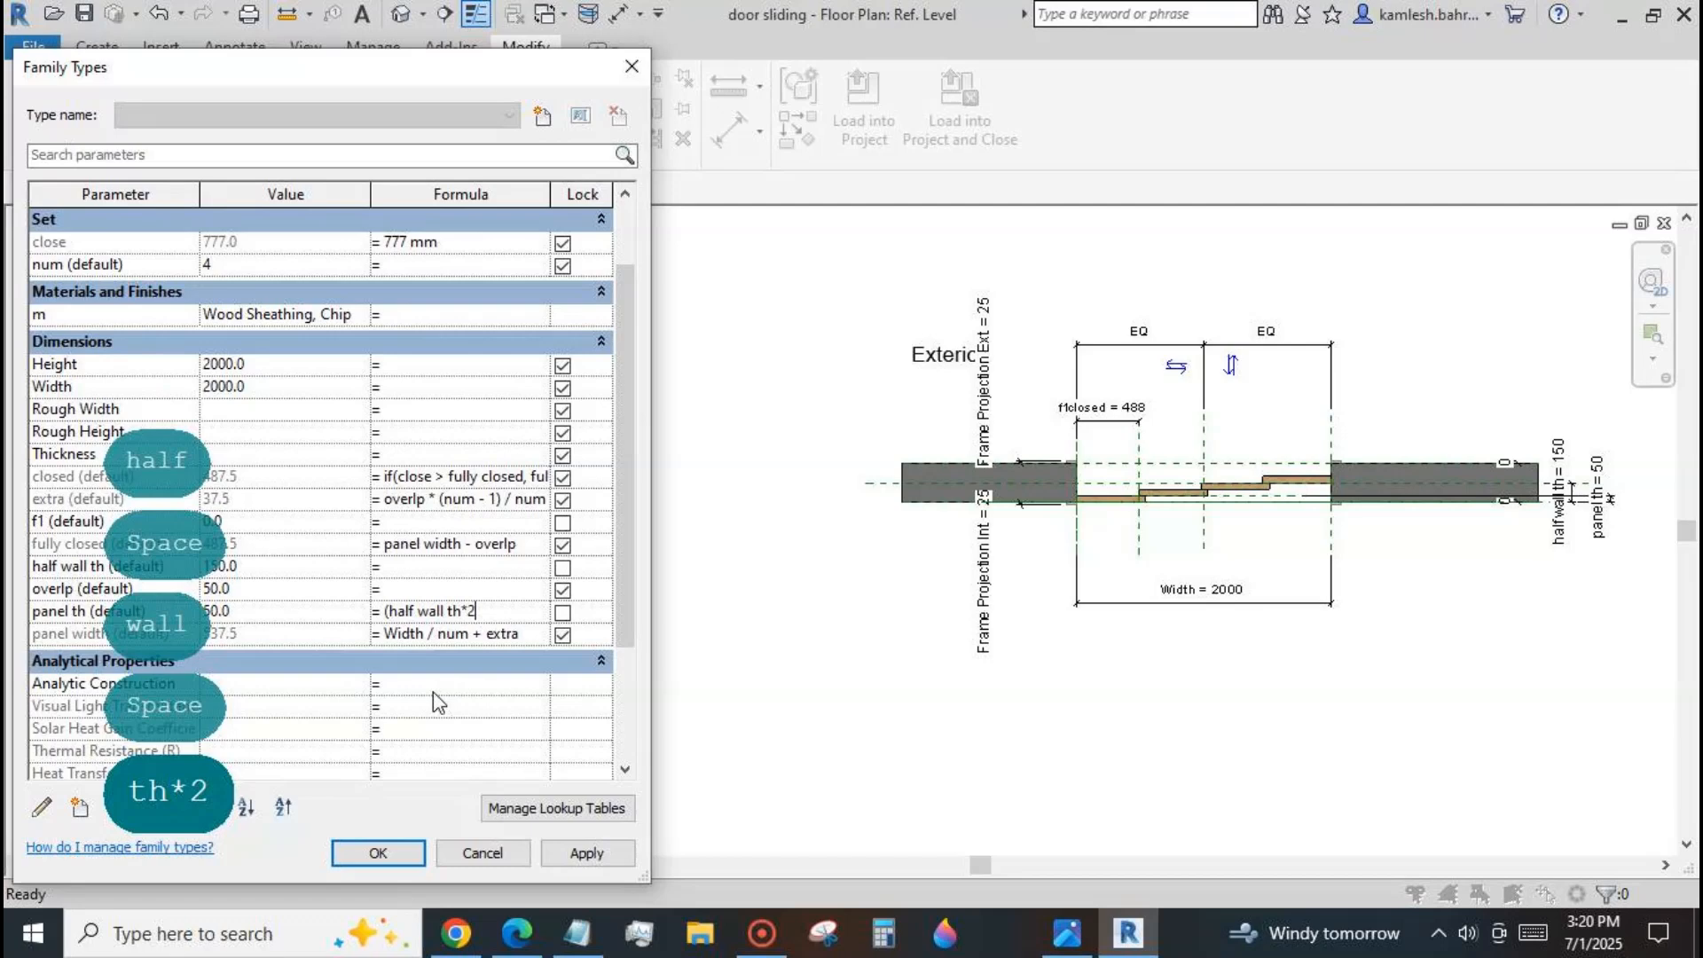
{"action": "type", "text": "-"}
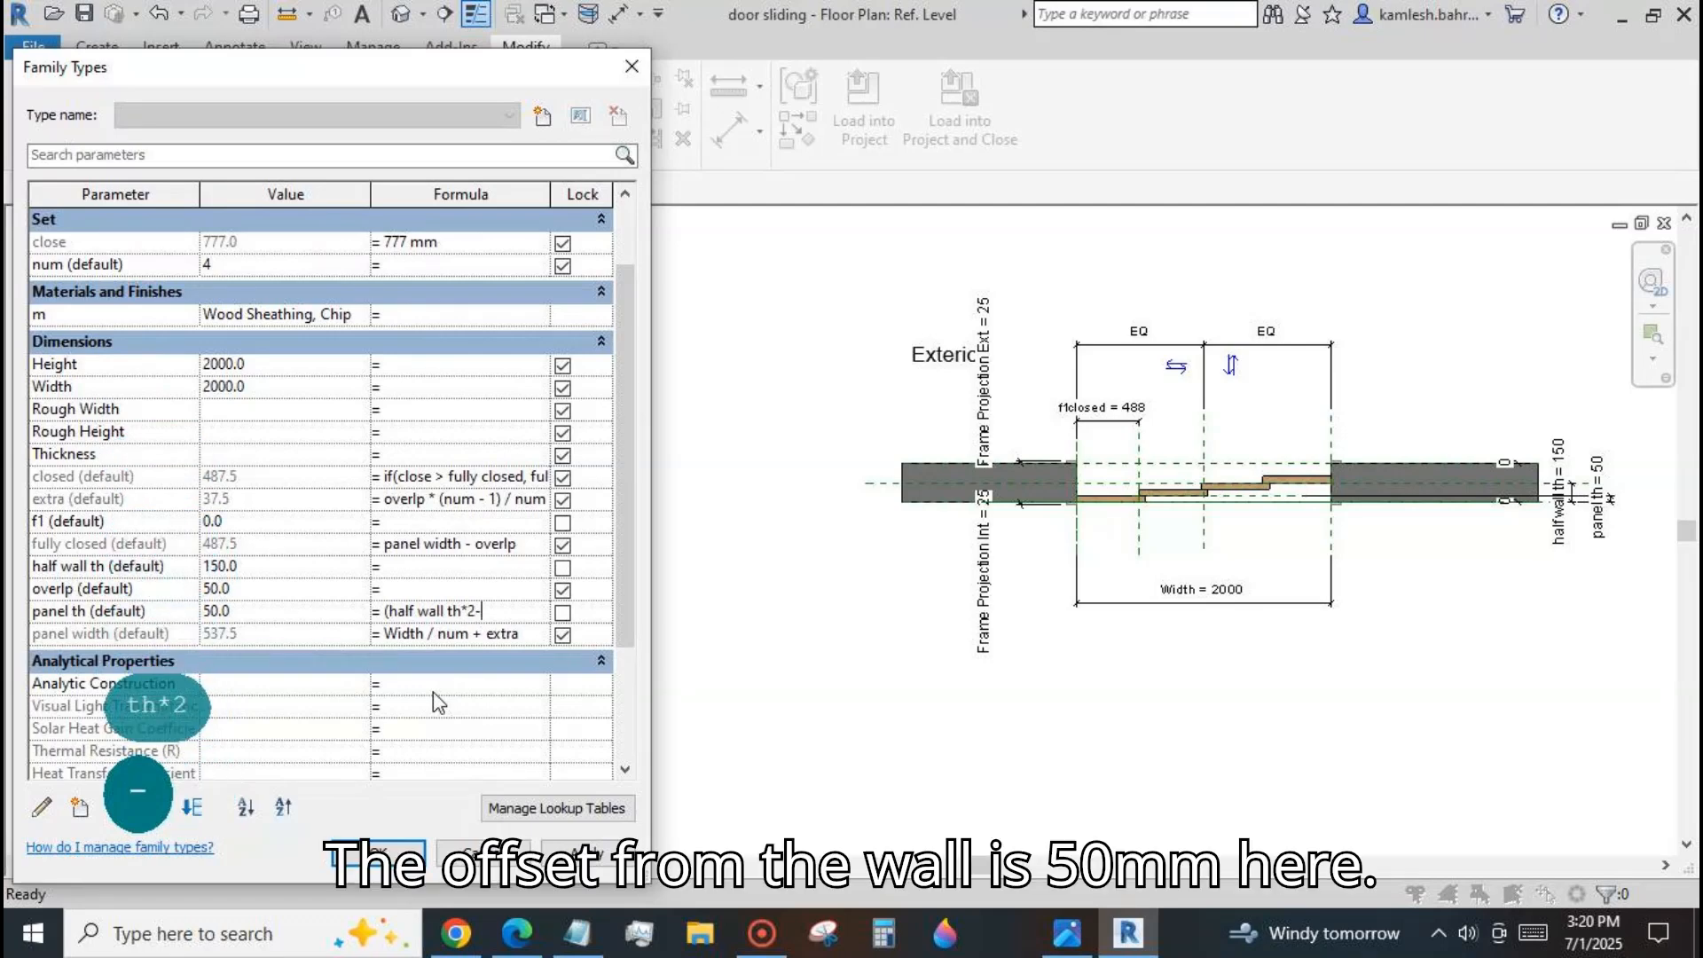
{"action": "type", "text": "50)"}
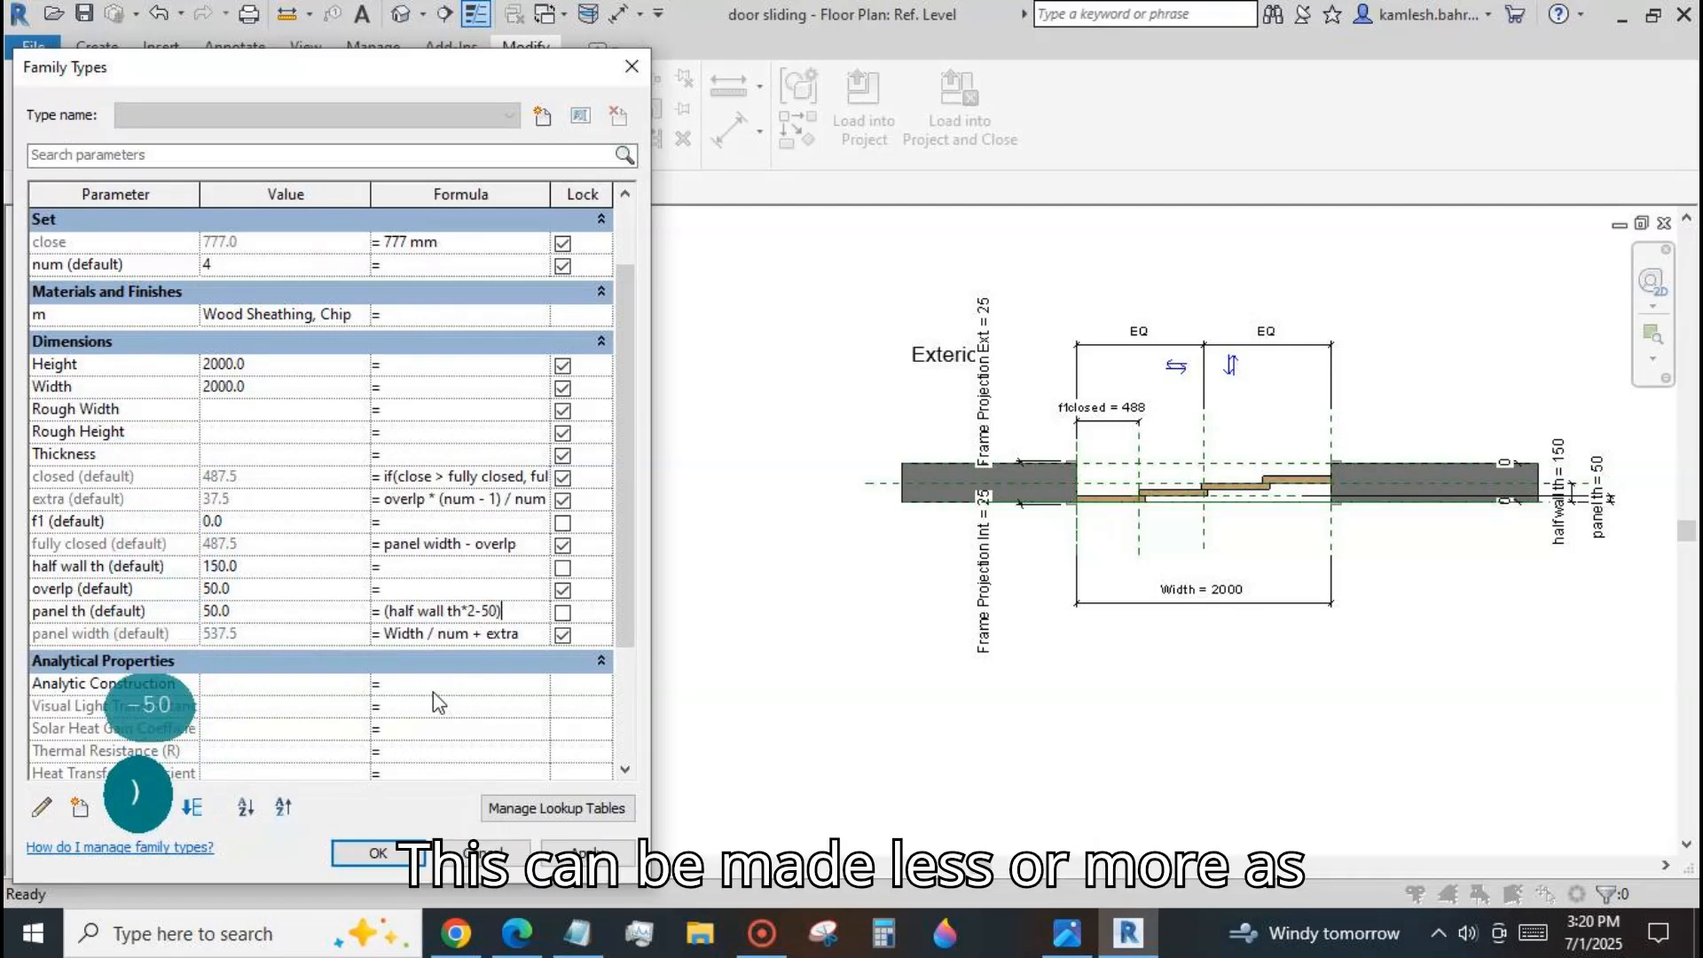
{"action": "type", "text": "/num"}
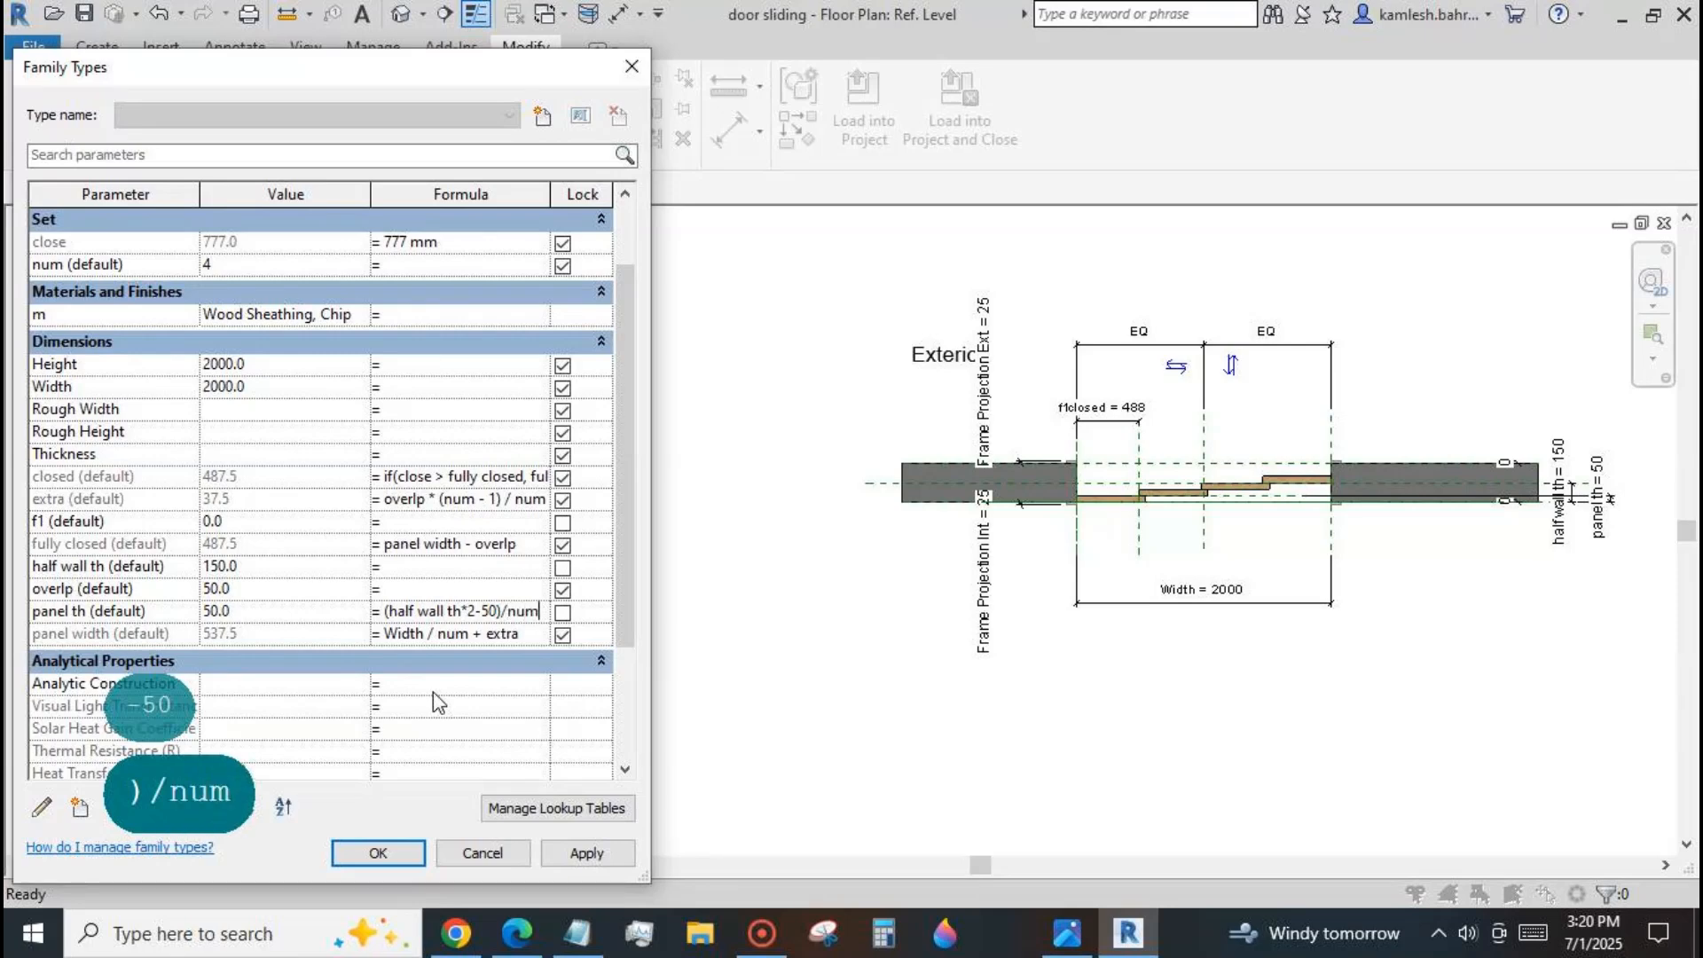
{"action": "left_click", "coordinate": [586, 853]}
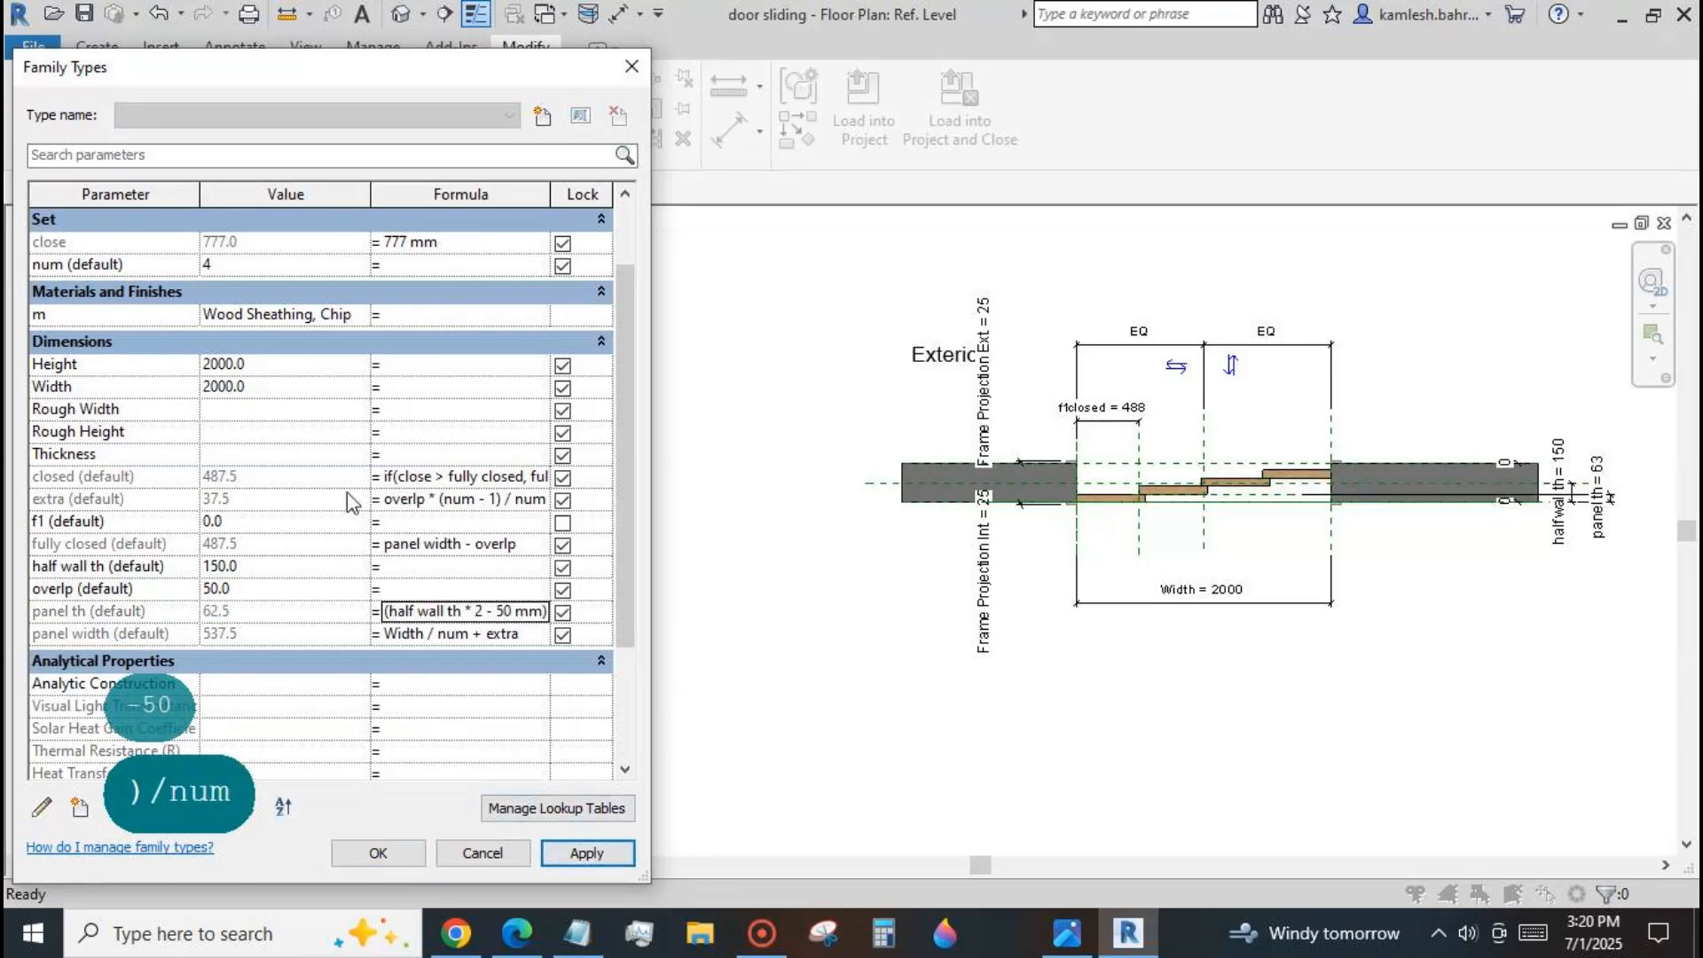
Test the formula-driven panel thickness by raising num to 5, 6 and finally 7, applying each value.
{"action": "left_click", "coordinate": [284, 265]}
{"action": "type", "text": "5"}
{"action": "left_click", "coordinate": [586, 853]}
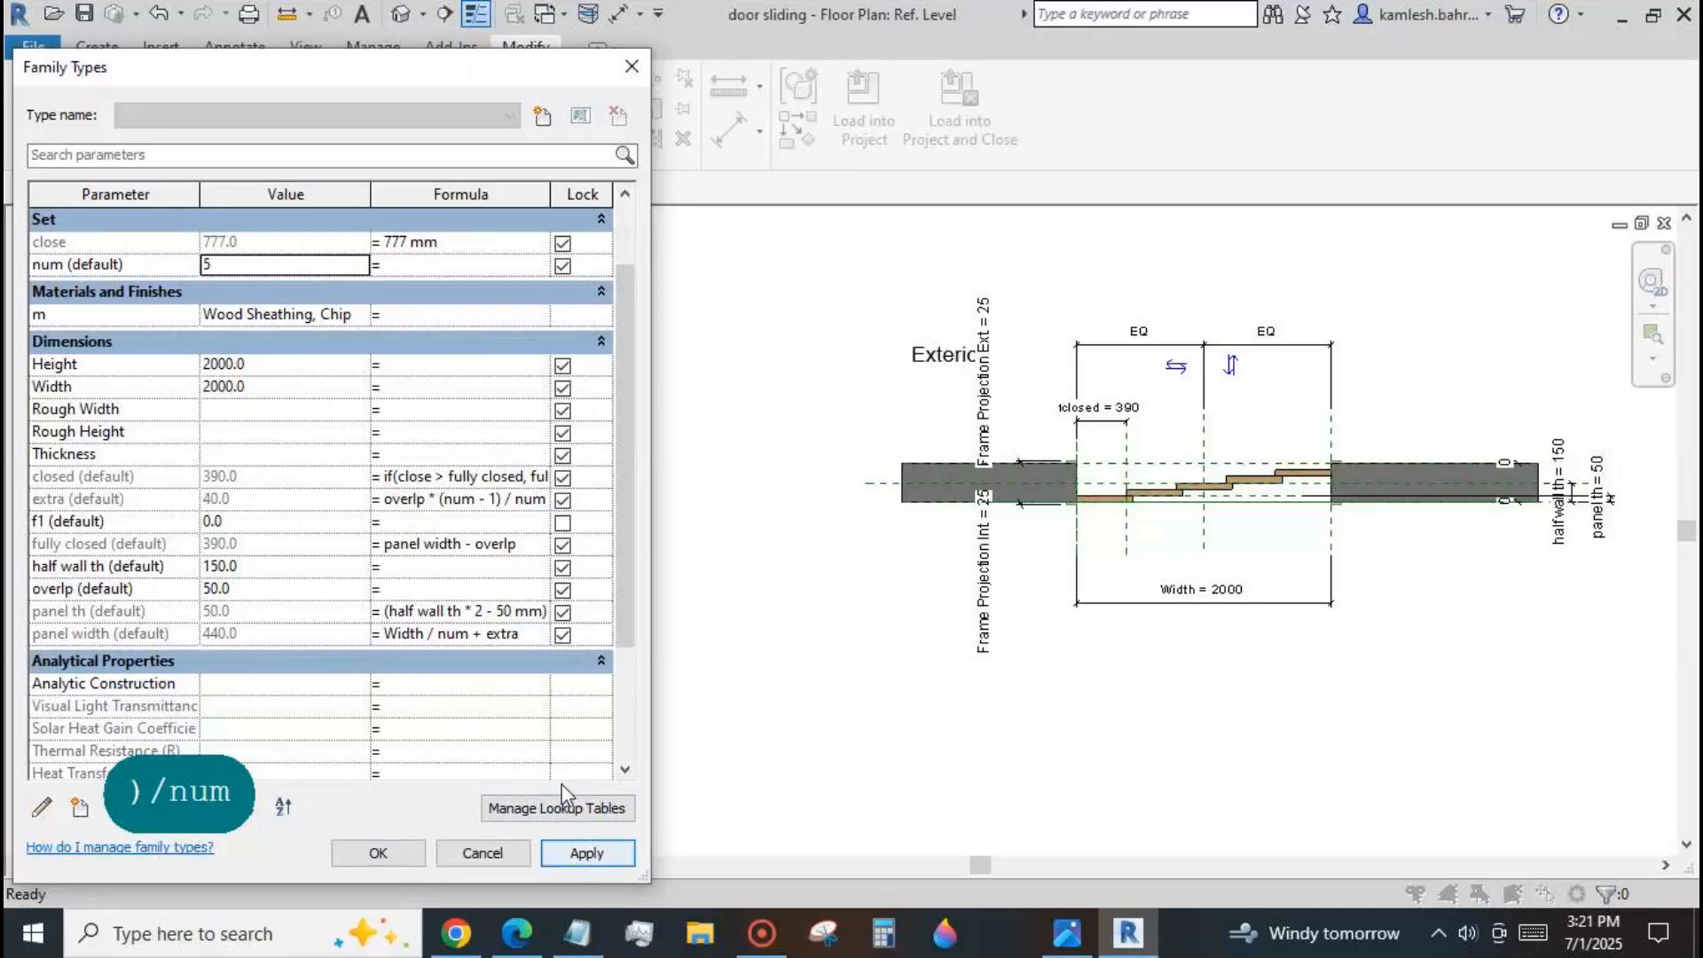
{"action": "left_click", "coordinate": [360, 260]}
{"action": "left_click", "coordinate": [583, 854]}
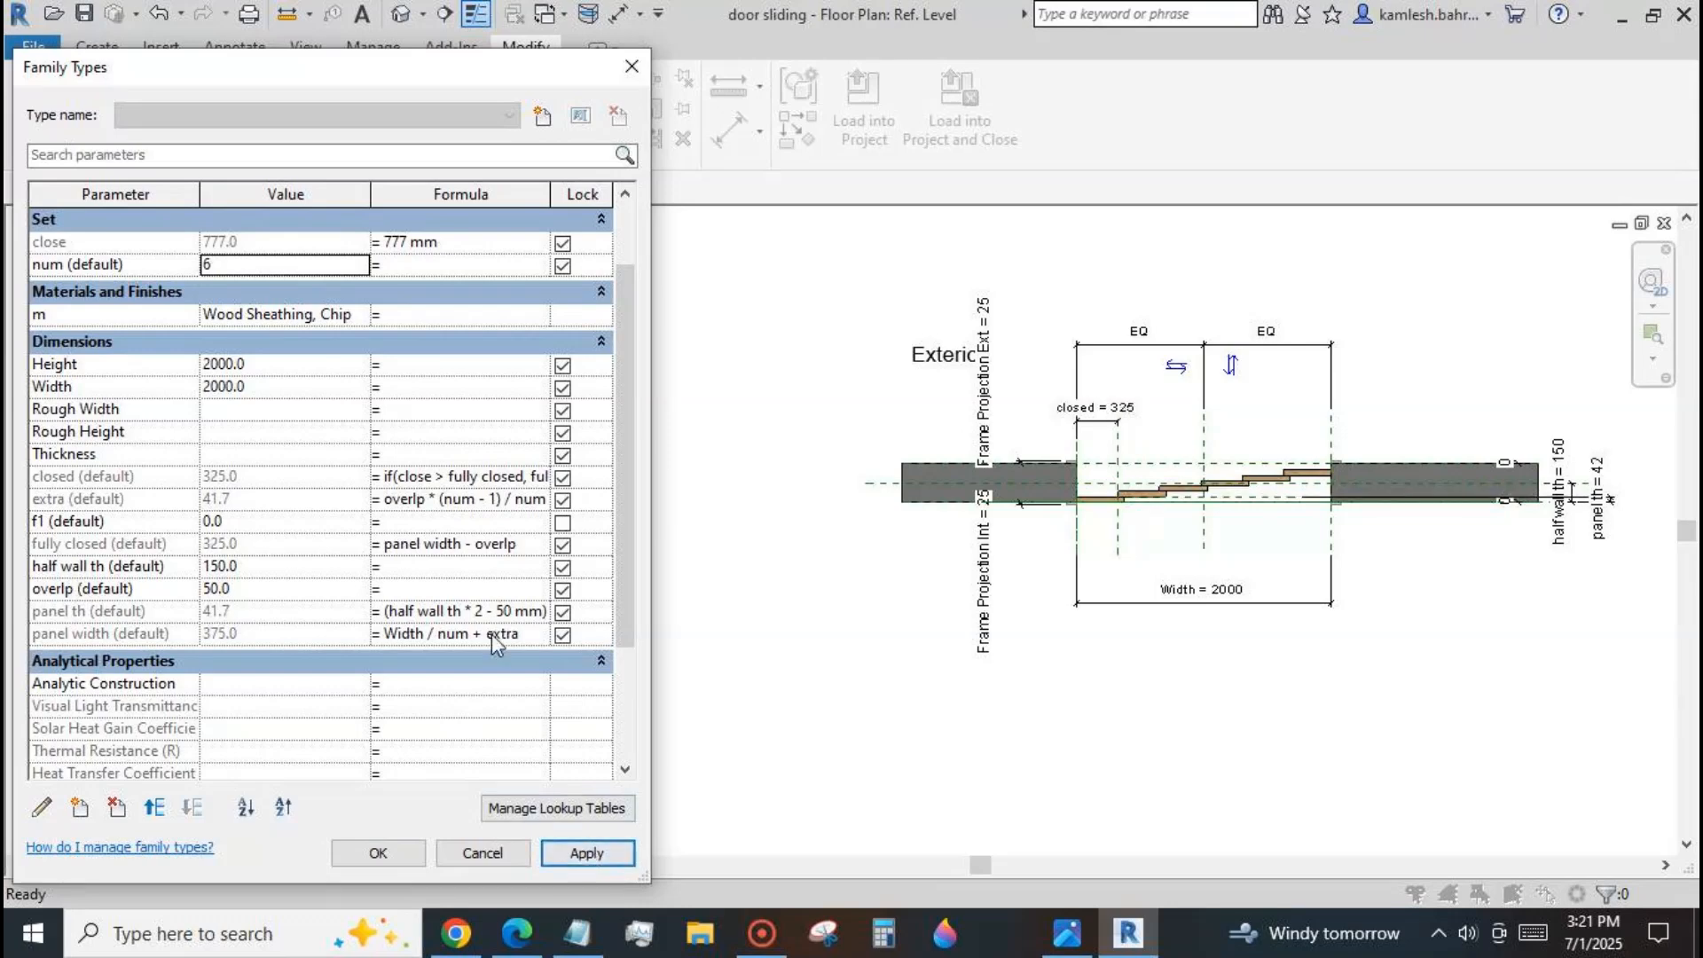
{"action": "left_click", "coordinate": [360, 261]}
{"action": "left_click", "coordinate": [581, 854]}
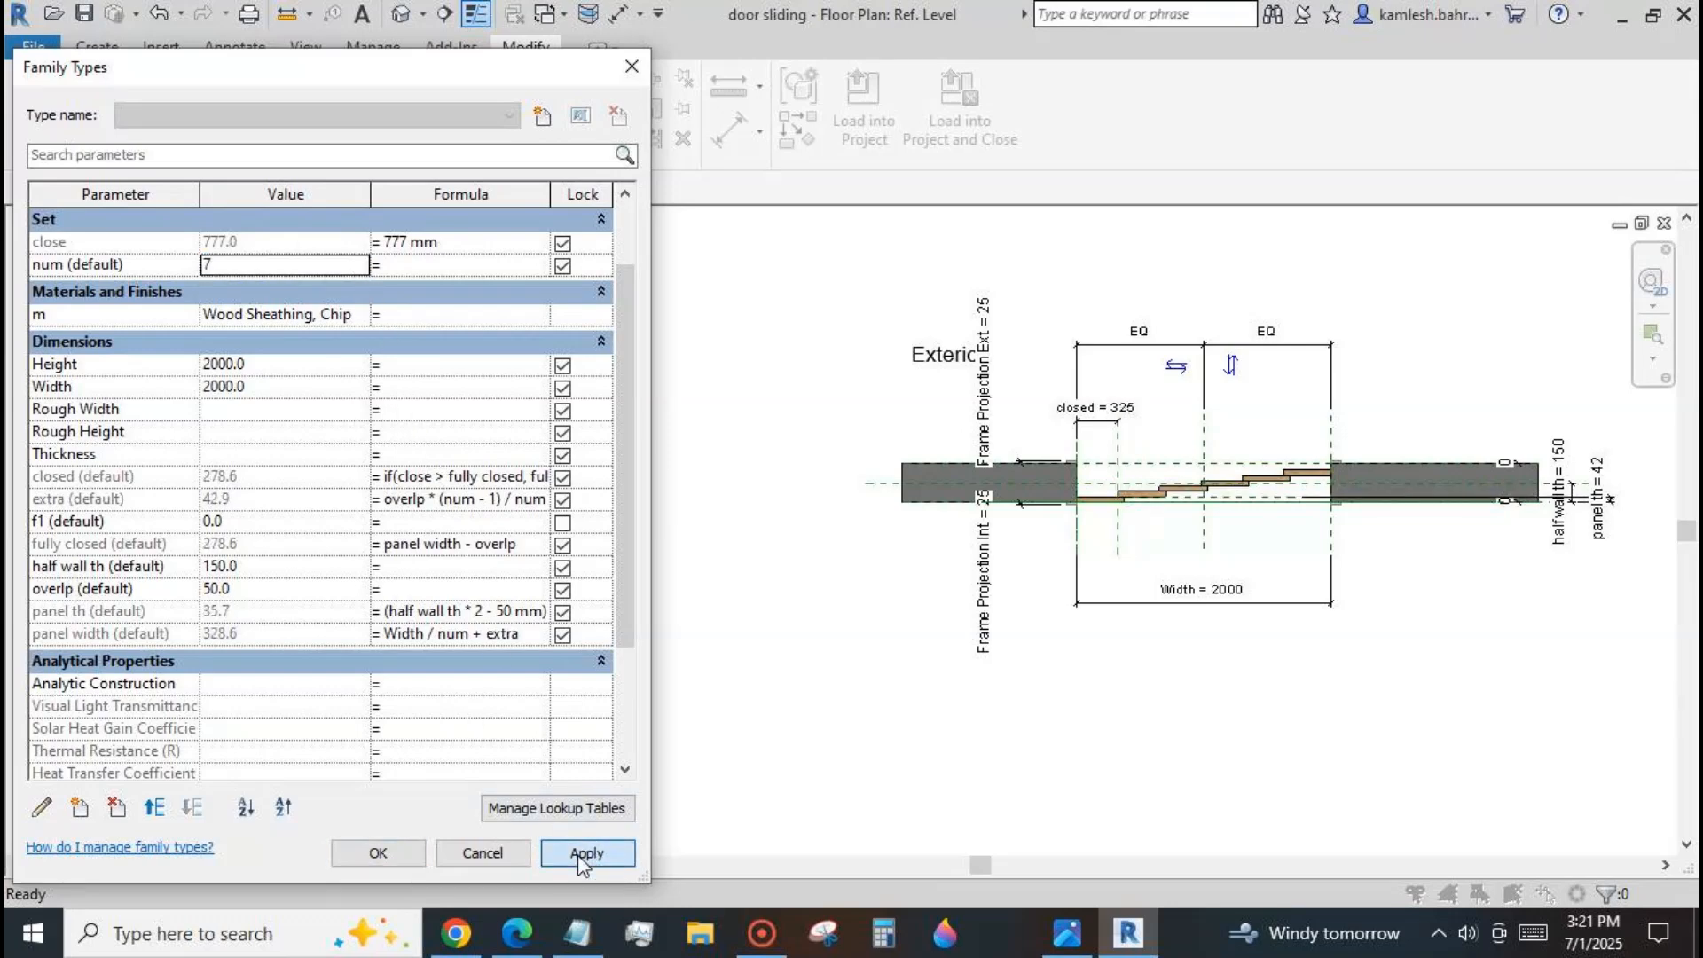
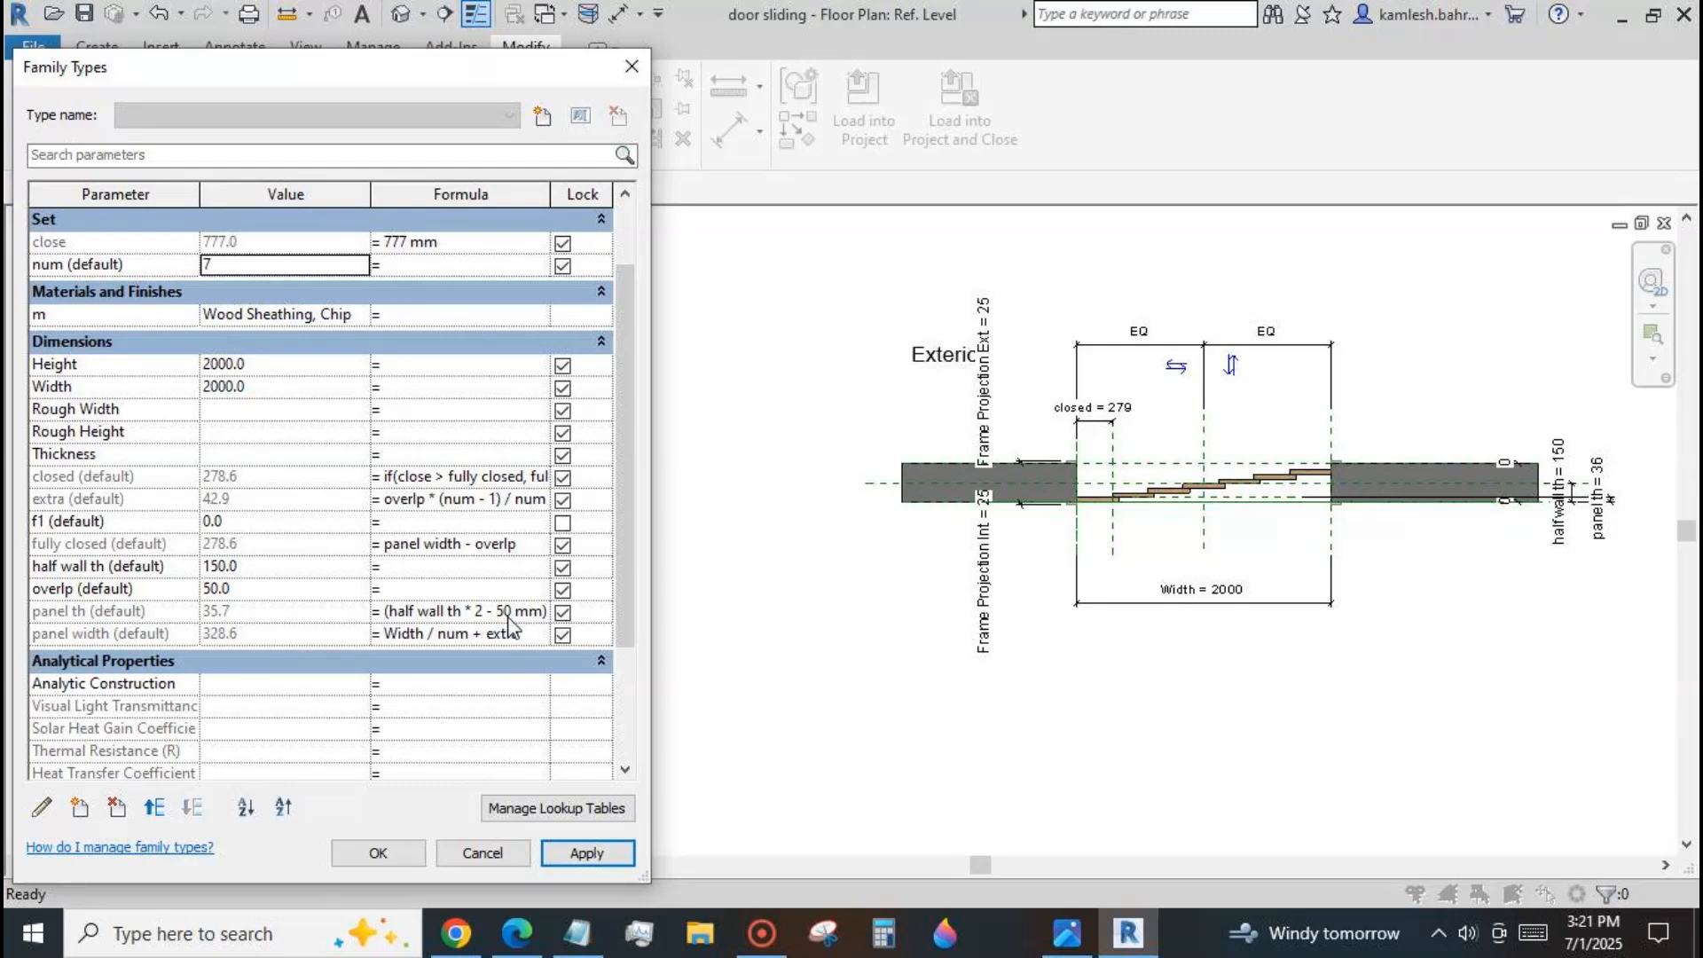
Accept the current family types, then add an instance length parameter named open.
{"action": "left_click", "coordinate": [378, 853]}
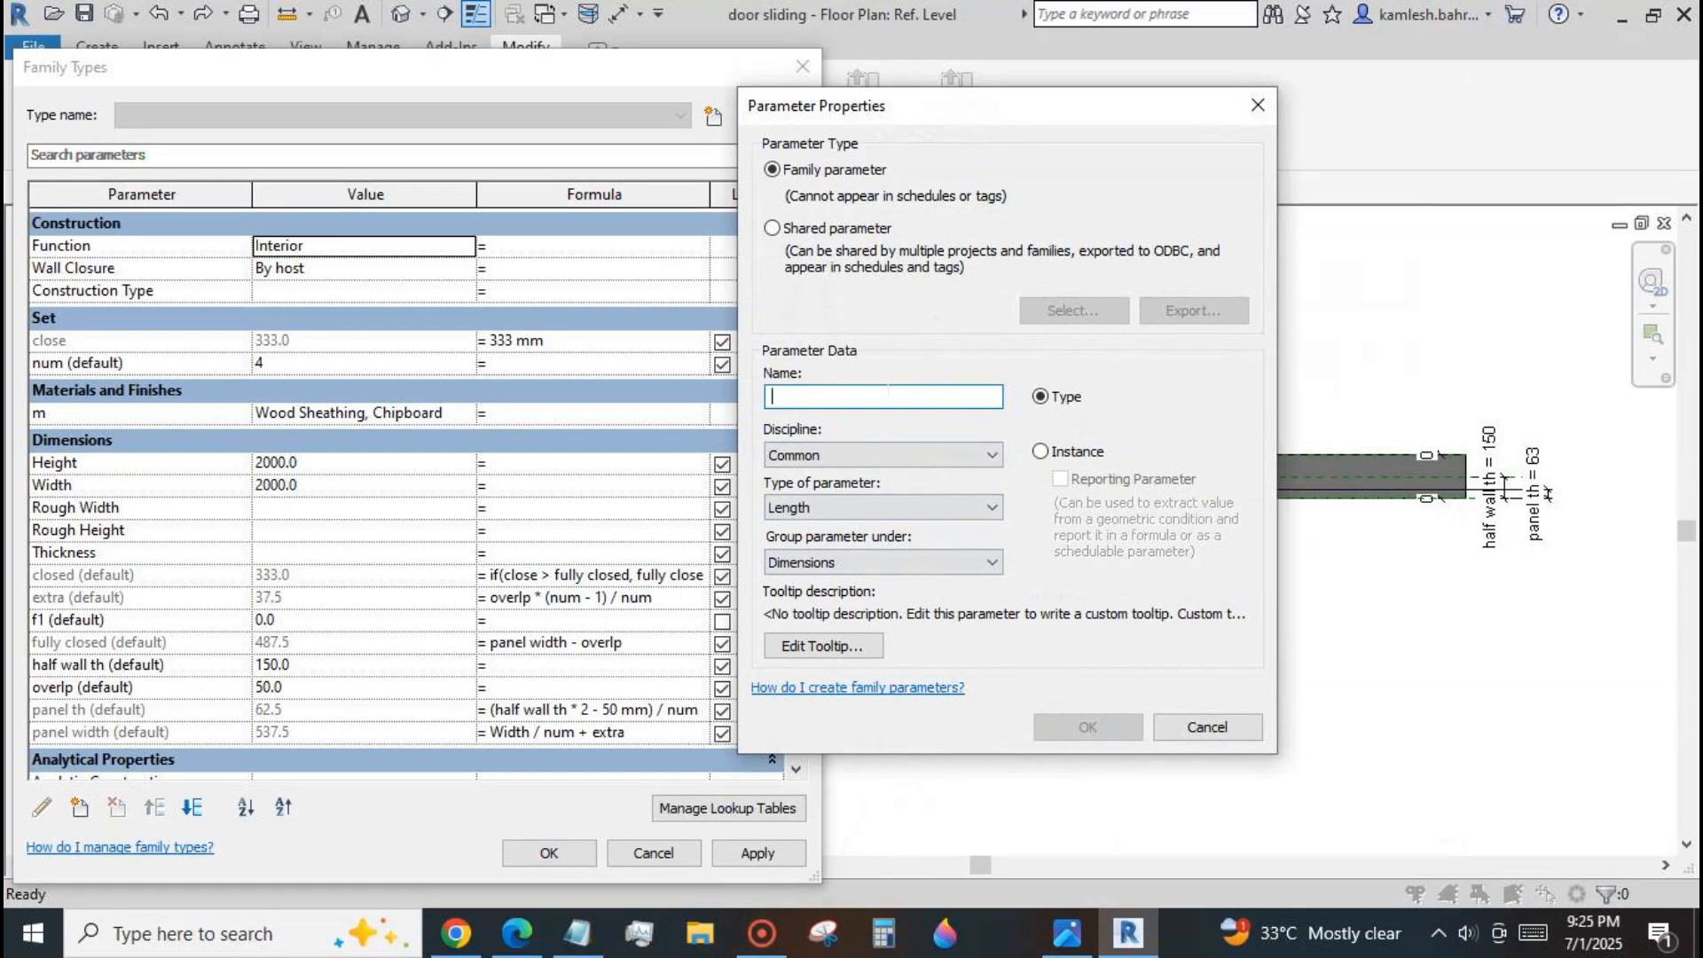
{"action": "type", "text": "op"}
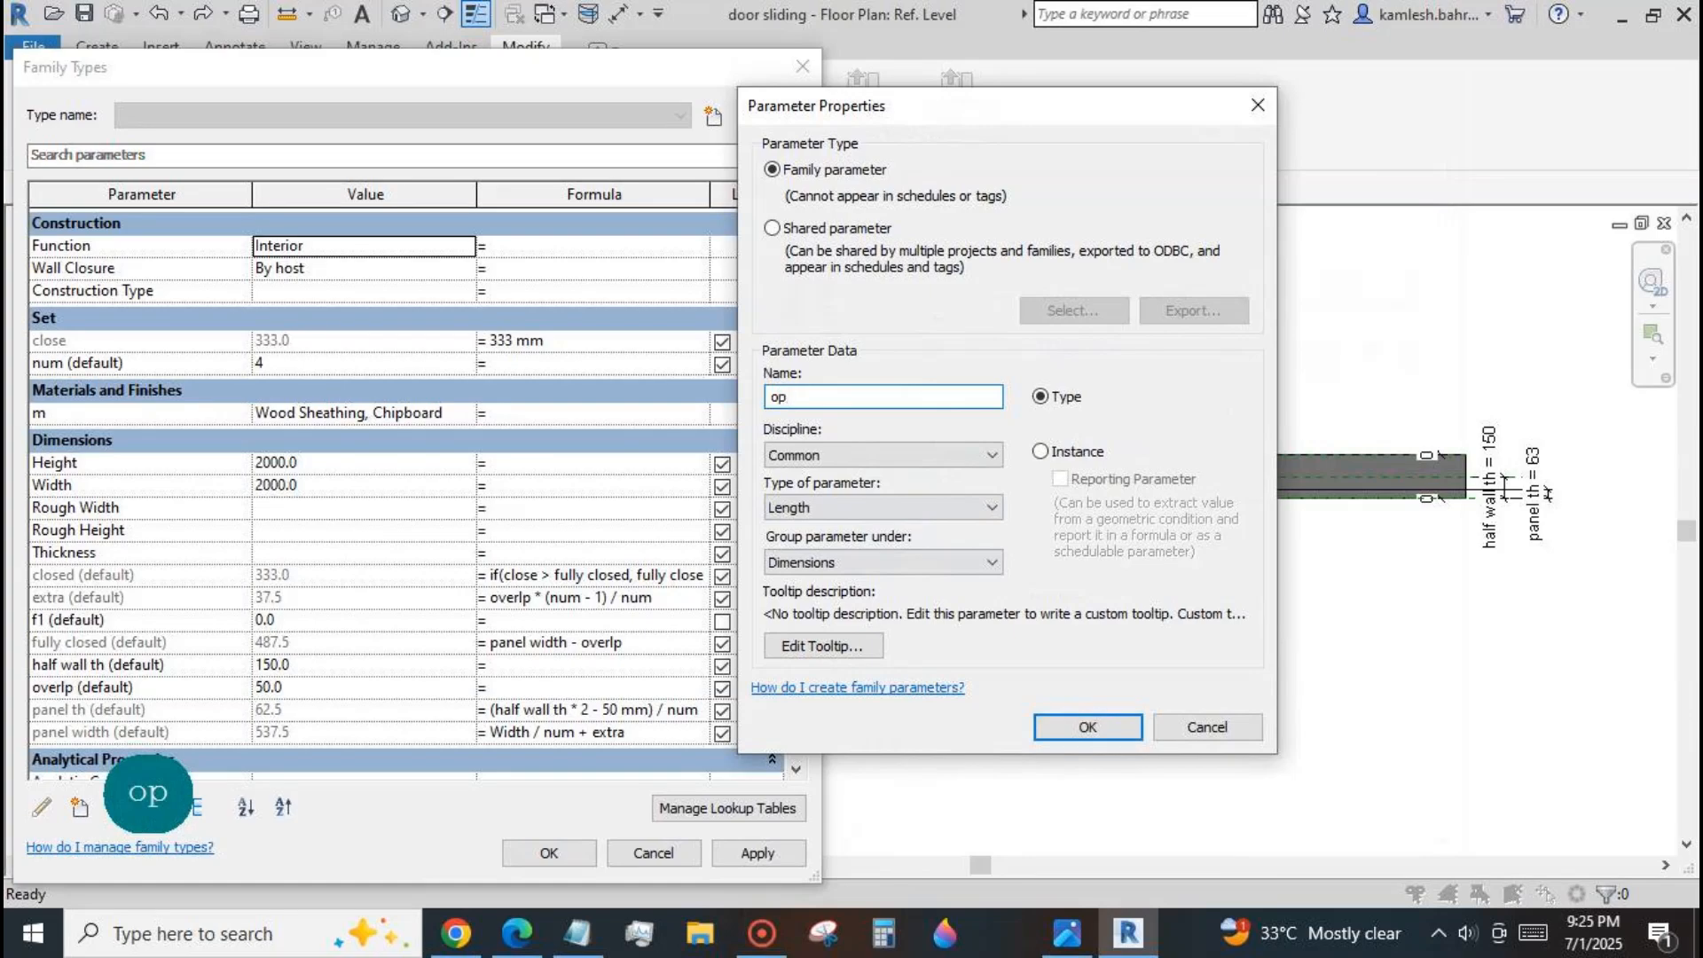
{"action": "type", "text": "en"}
{"action": "left_click", "coordinate": [1040, 450]}
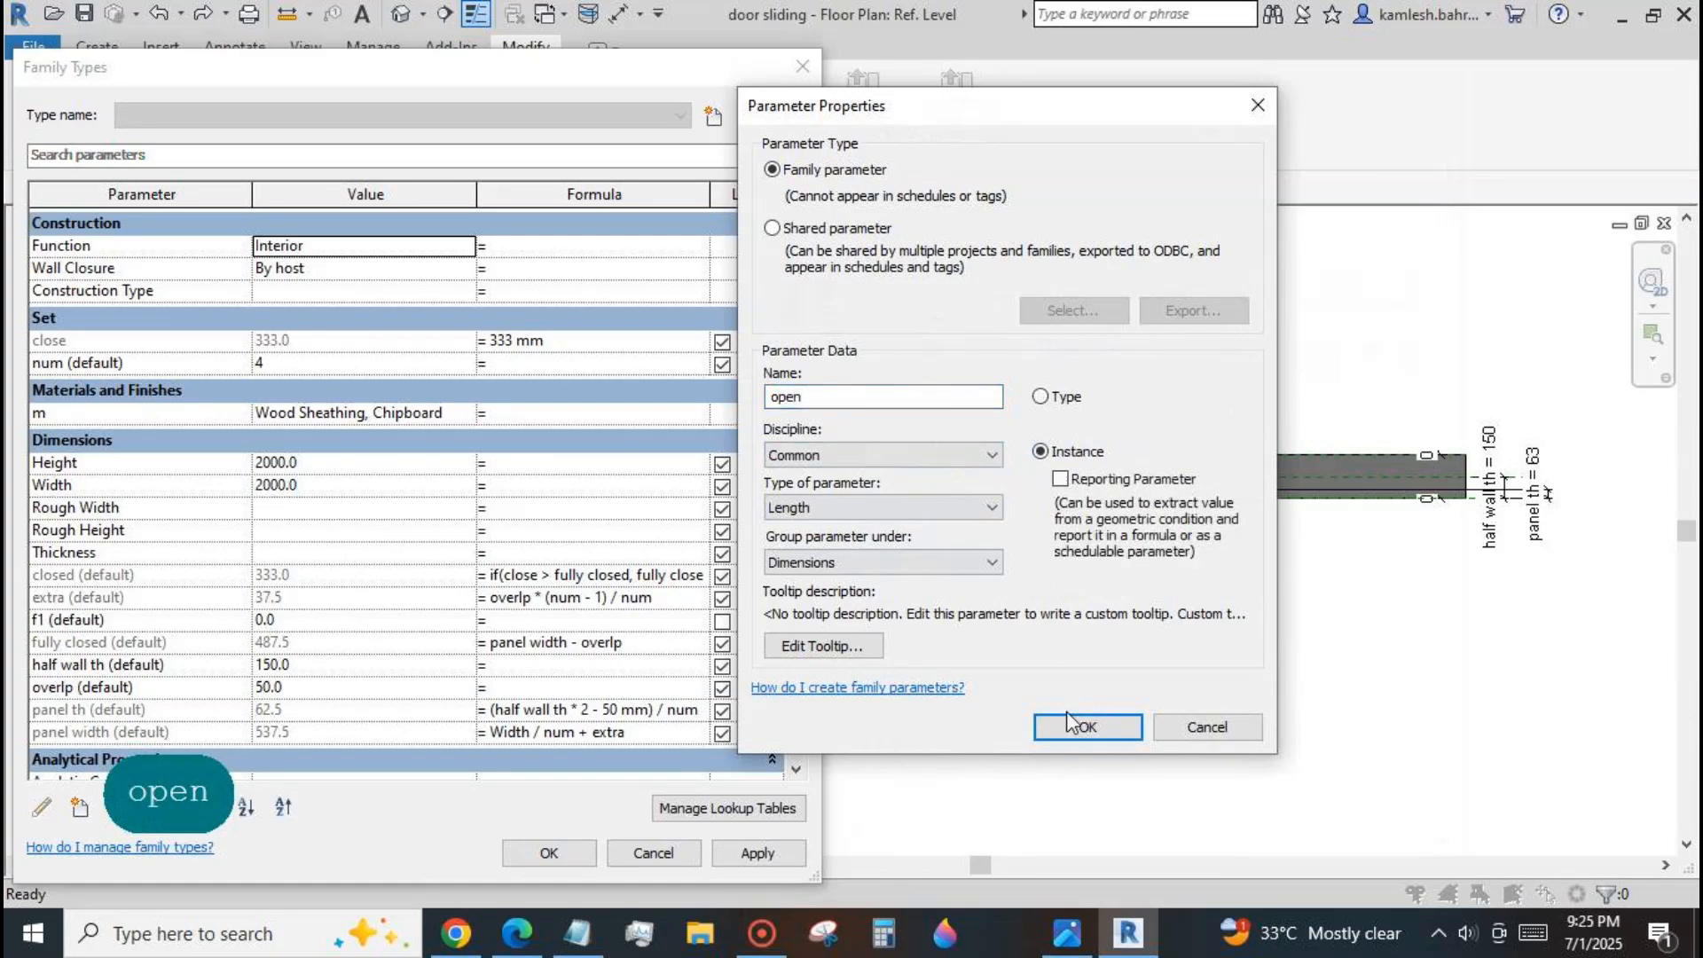
{"action": "left_click", "coordinate": [1079, 729]}
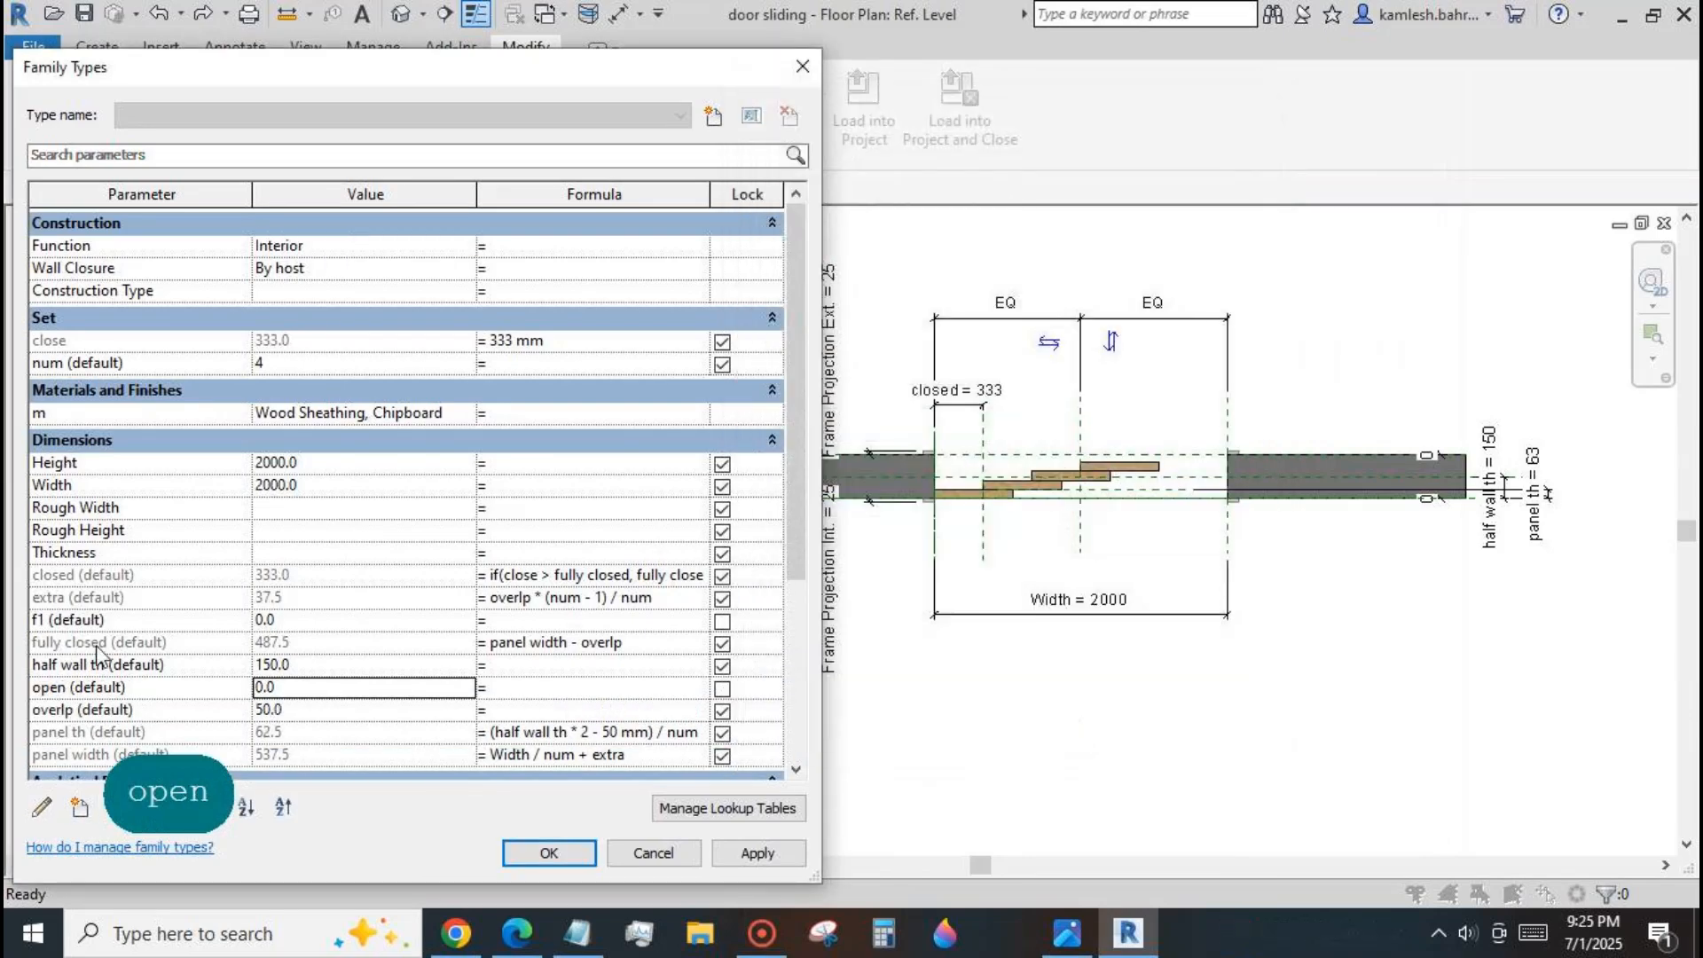
Regroup the open parameter under Set in its parameter properties.
{"action": "left_click", "coordinate": [139, 687]}
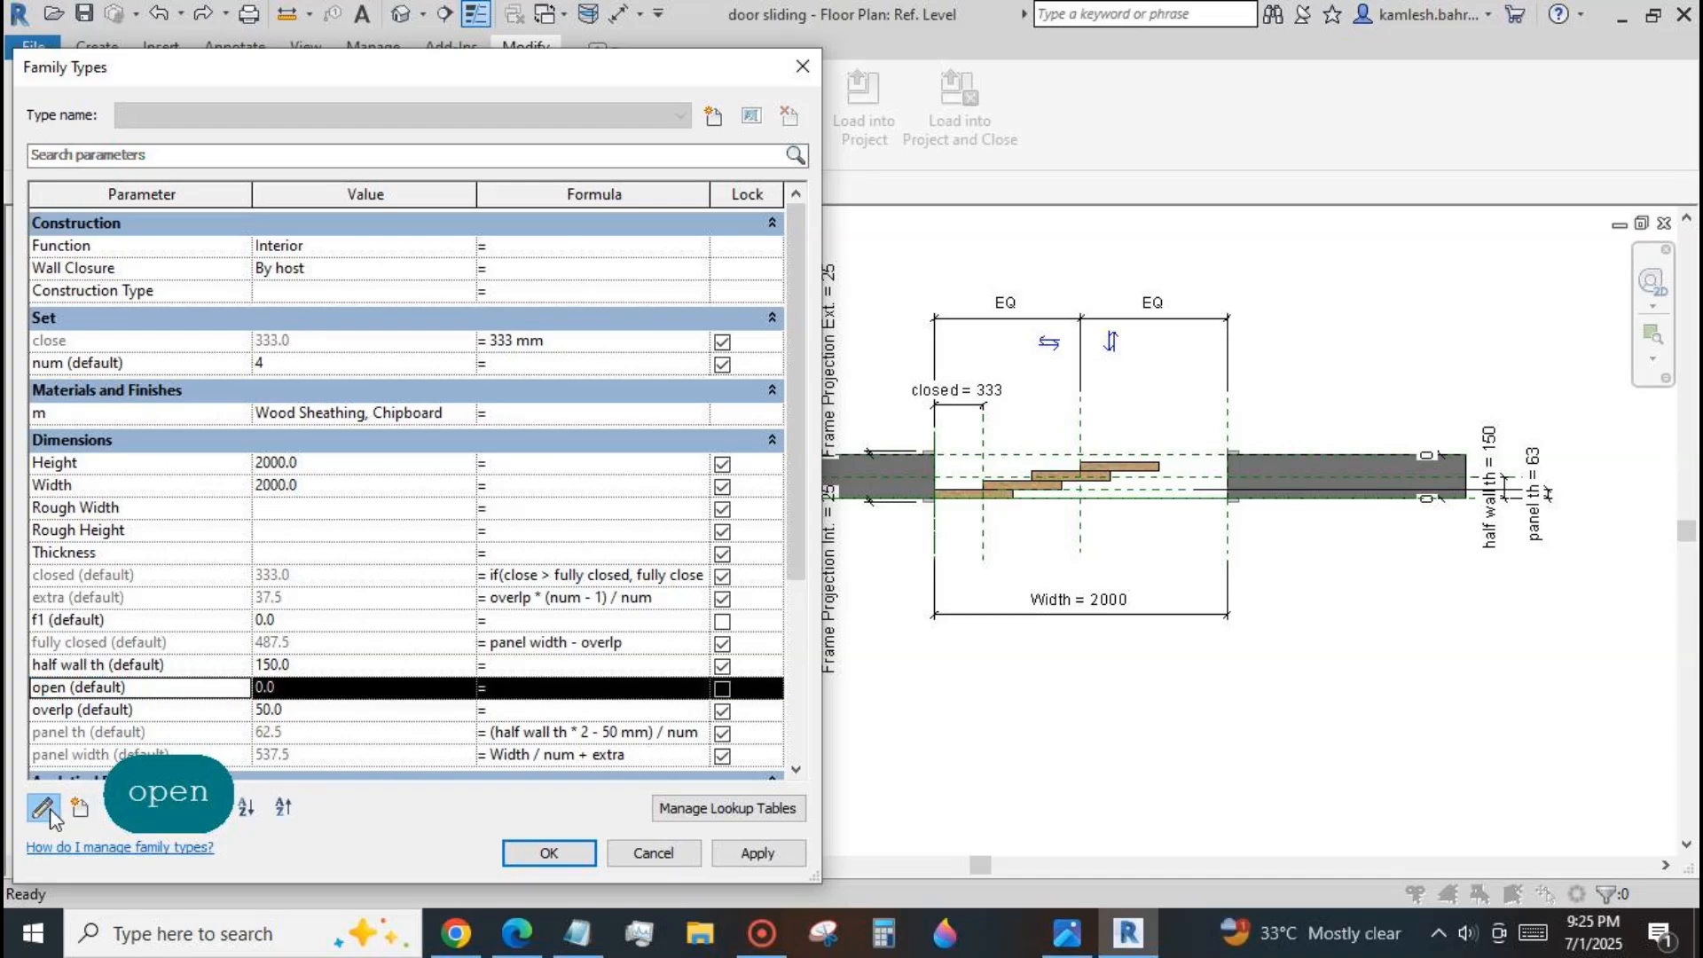
{"action": "left_click", "coordinate": [42, 807]}
{"action": "left_click", "coordinate": [991, 562]}
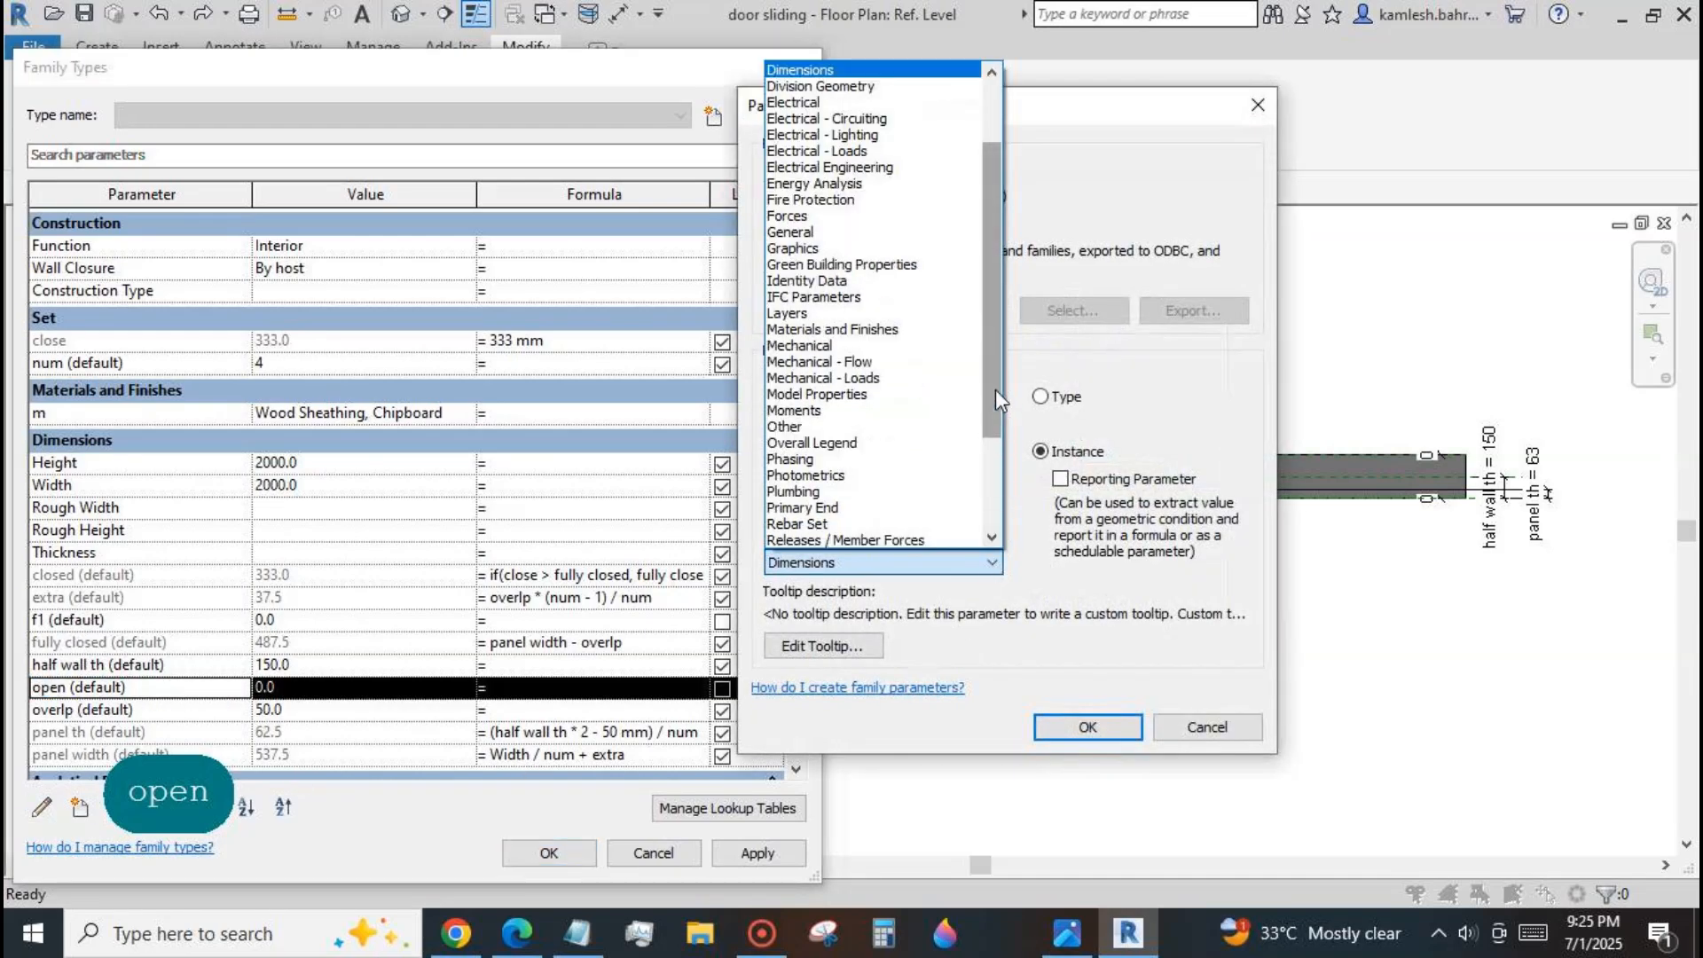
{"action": "scroll", "coordinate": [923, 483], "scroll_direction": "down", "scroll_amount": 2}
{"action": "left_click", "coordinate": [918, 491]}
{"action": "left_click", "coordinate": [1087, 726]}
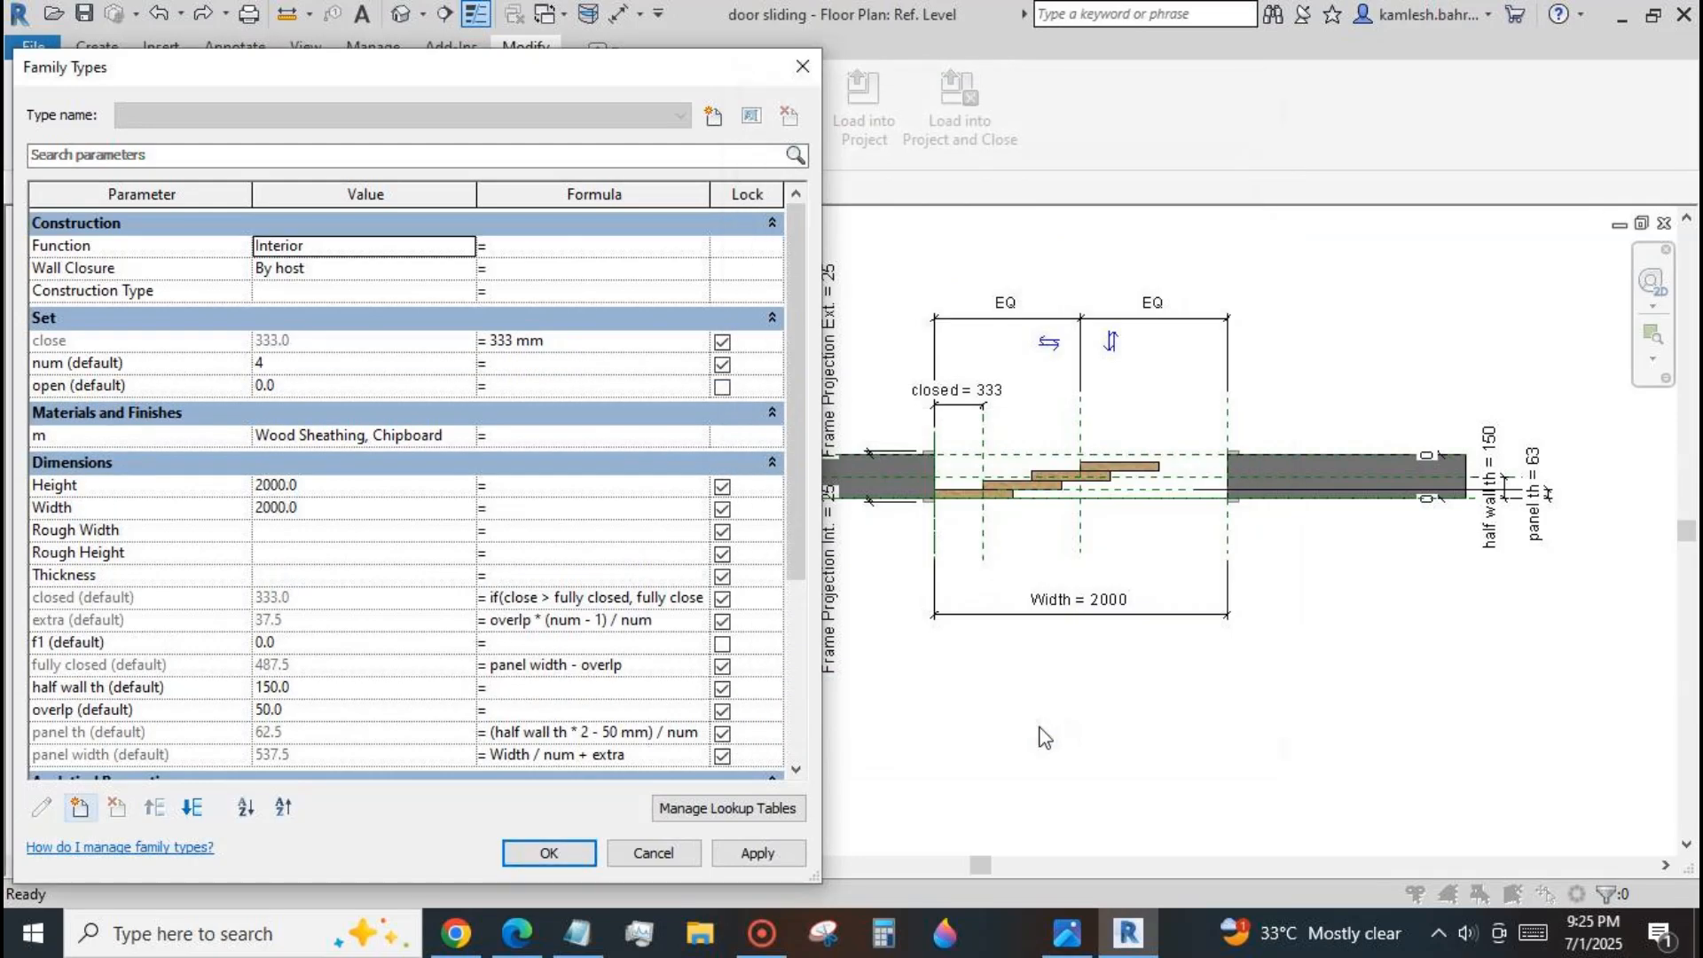
Try to apply the formula Width - (closed * (n - 1) + panel width) to the open parameter, widening the formula column.
{"action": "left_click", "coordinate": [488, 387]}
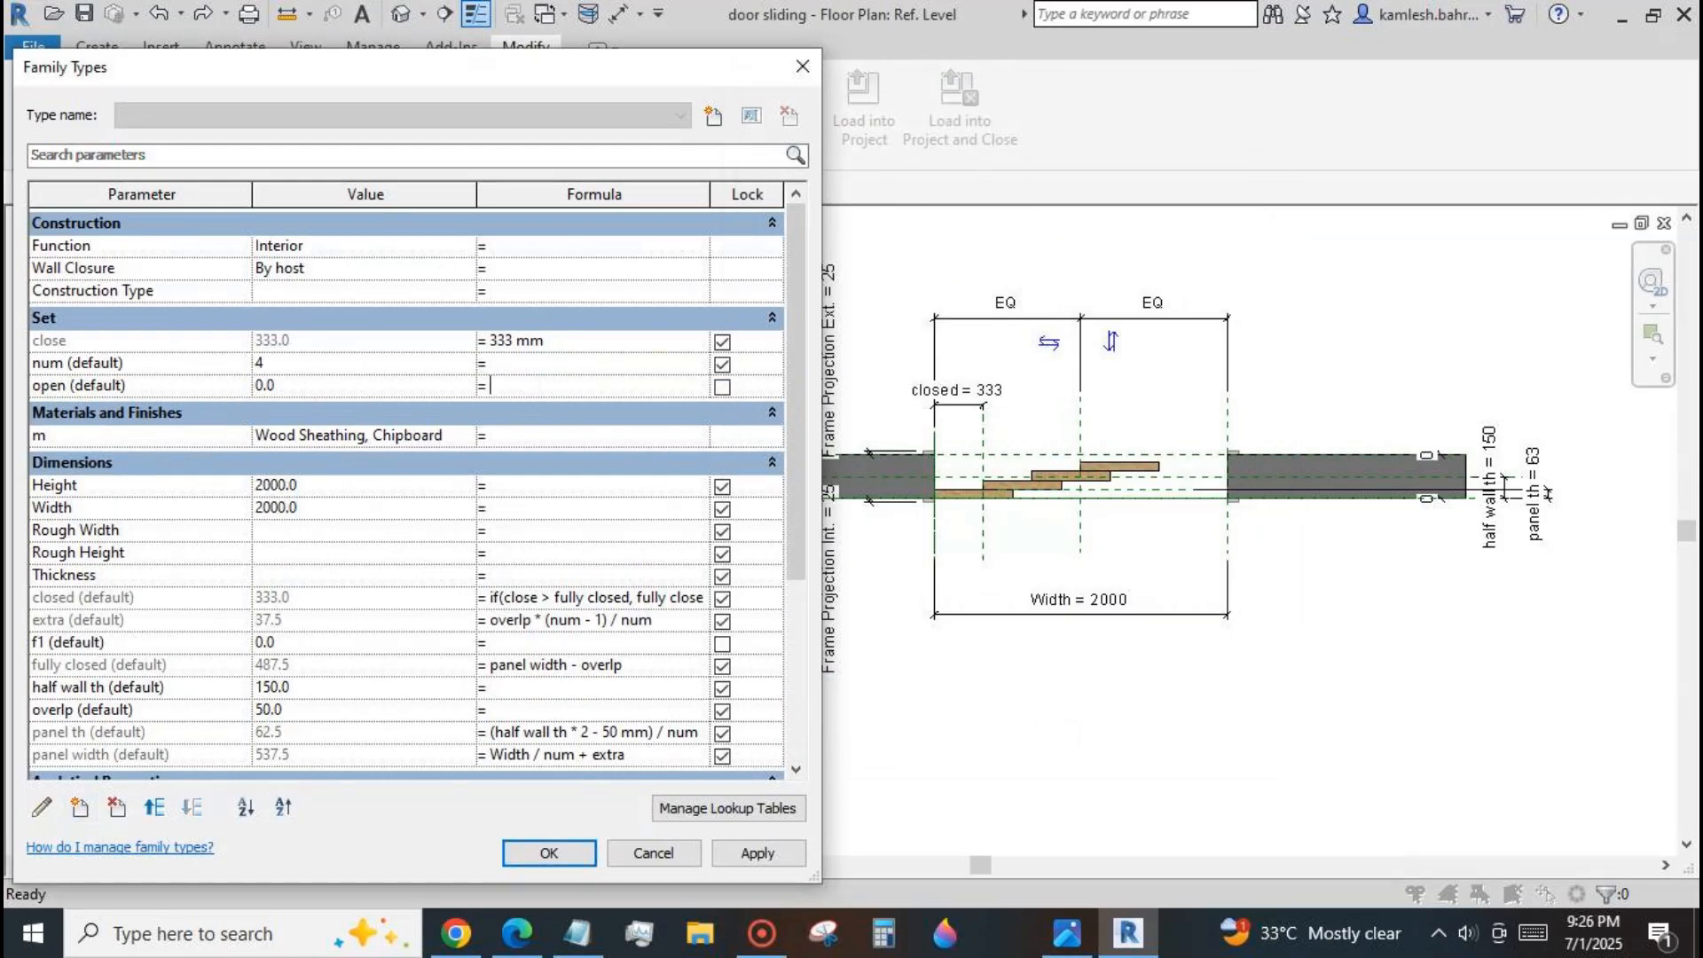
{"action": "type", "text": "Width - (closed * (n - 1) + panel w)"}
{"action": "left_click_drag", "start_coordinate": [476, 193], "coordinate": [345, 193]}
{"action": "left_click_drag", "start_coordinate": [581, 204], "coordinate": [678, 204]}
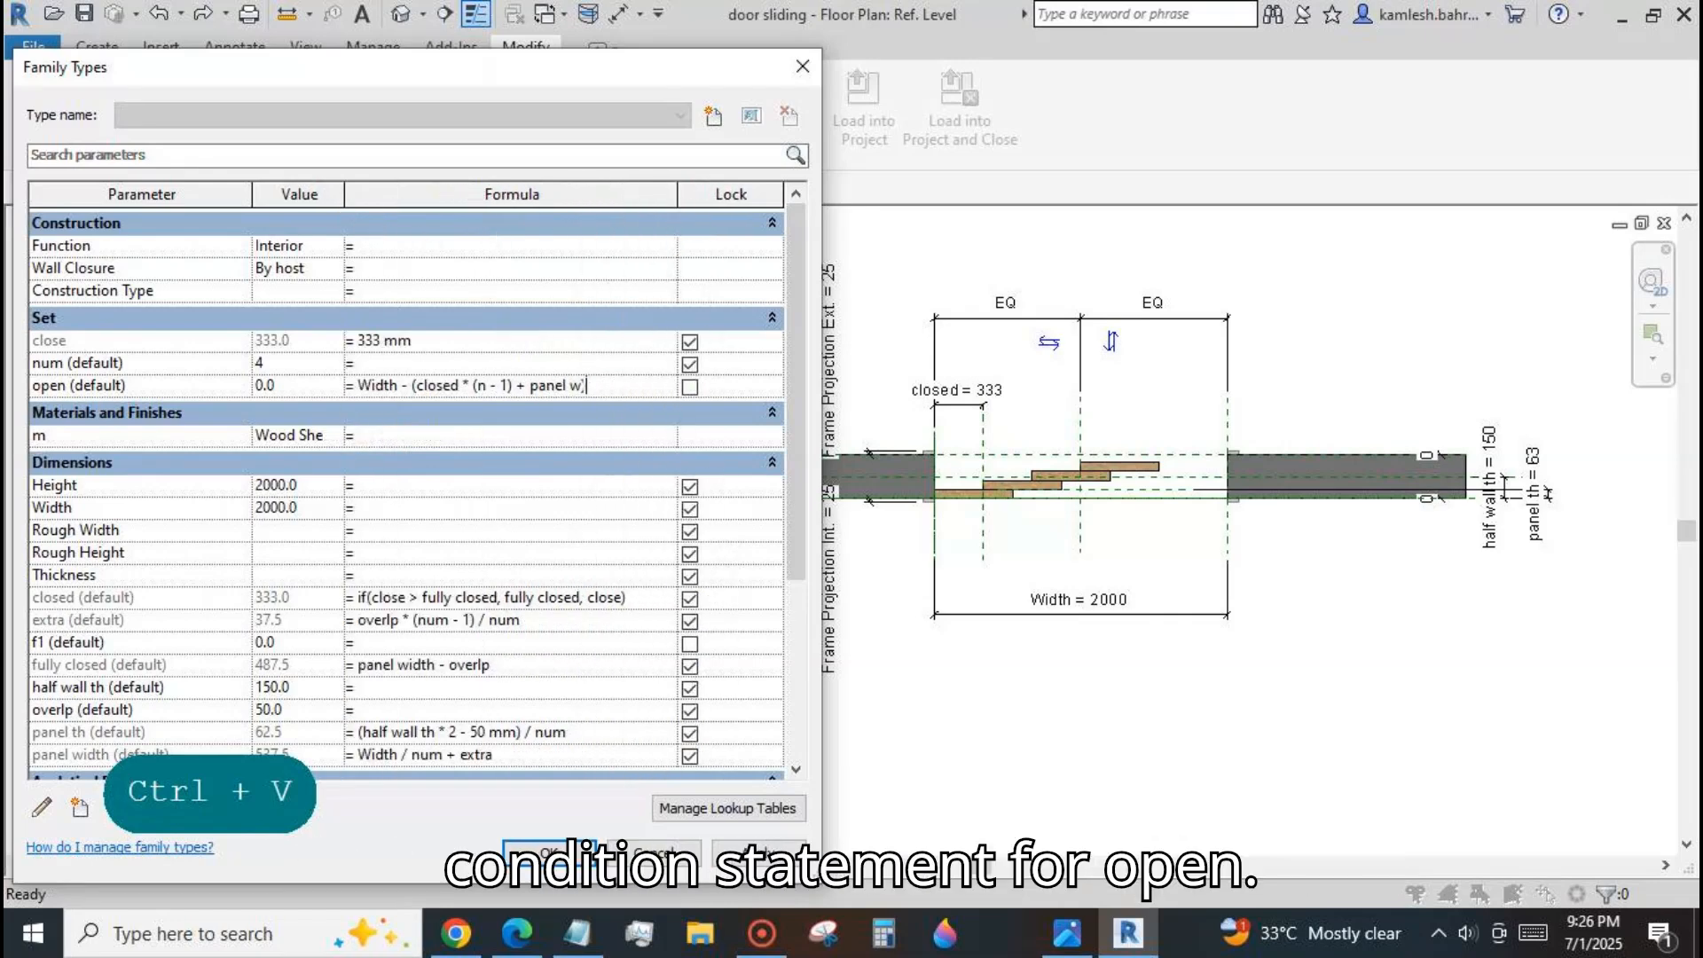
{"action": "type", "text": "idth"}
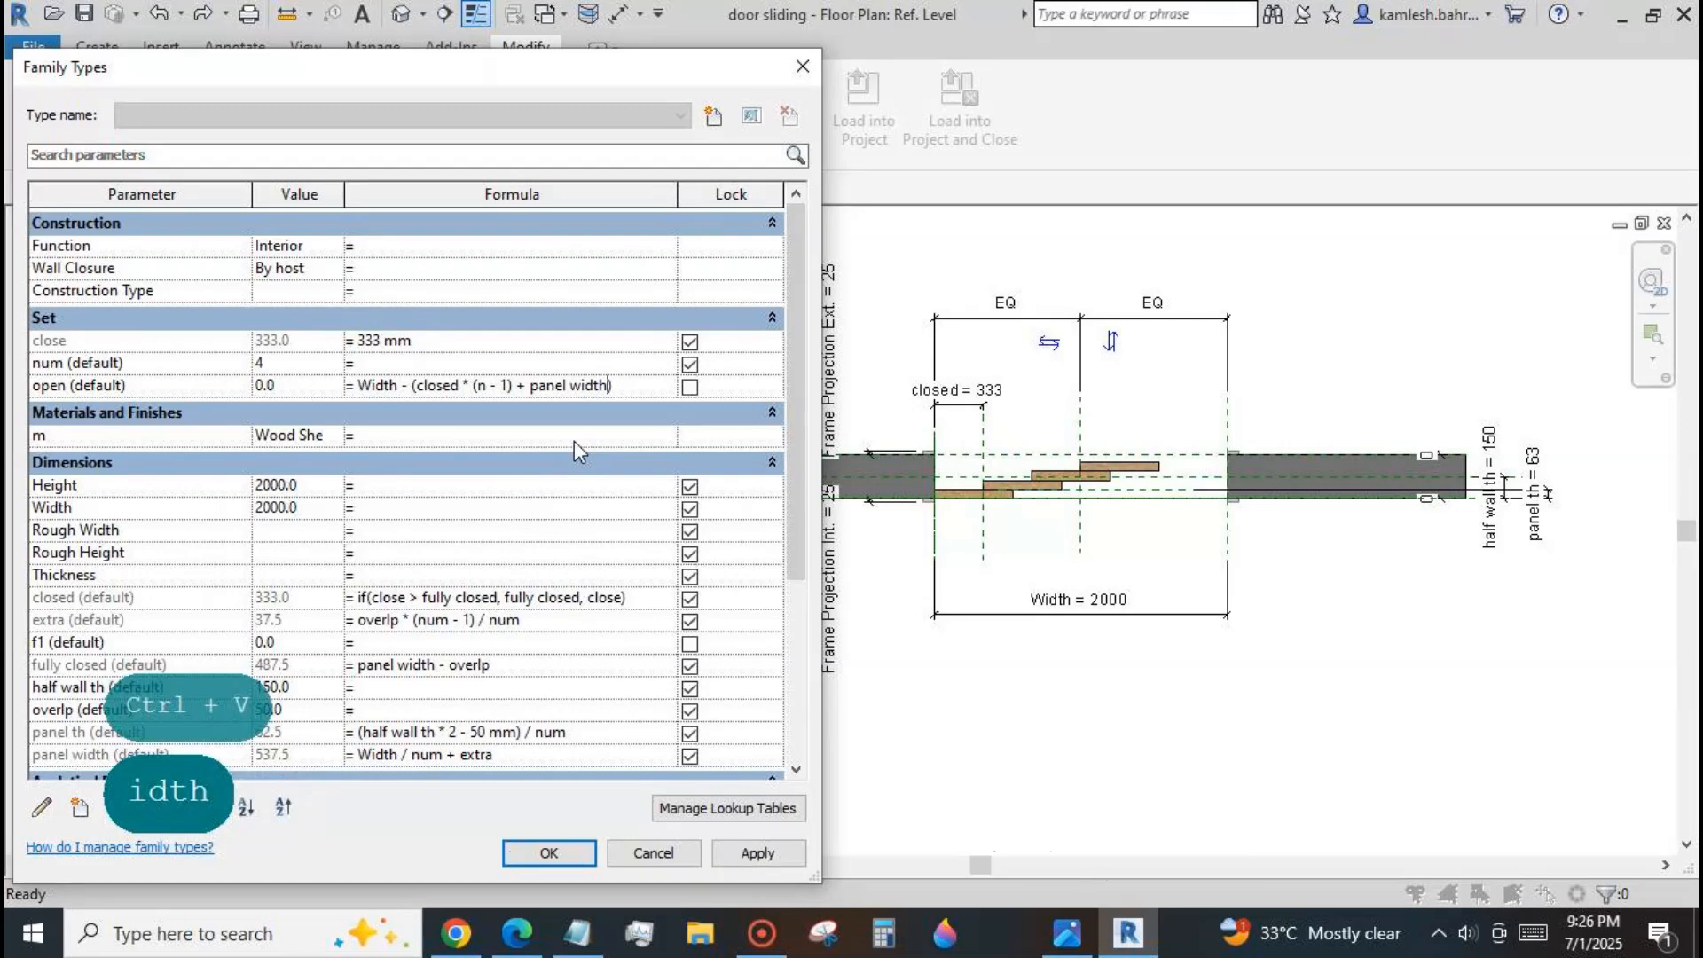
{"action": "left_click", "coordinate": [756, 852]}
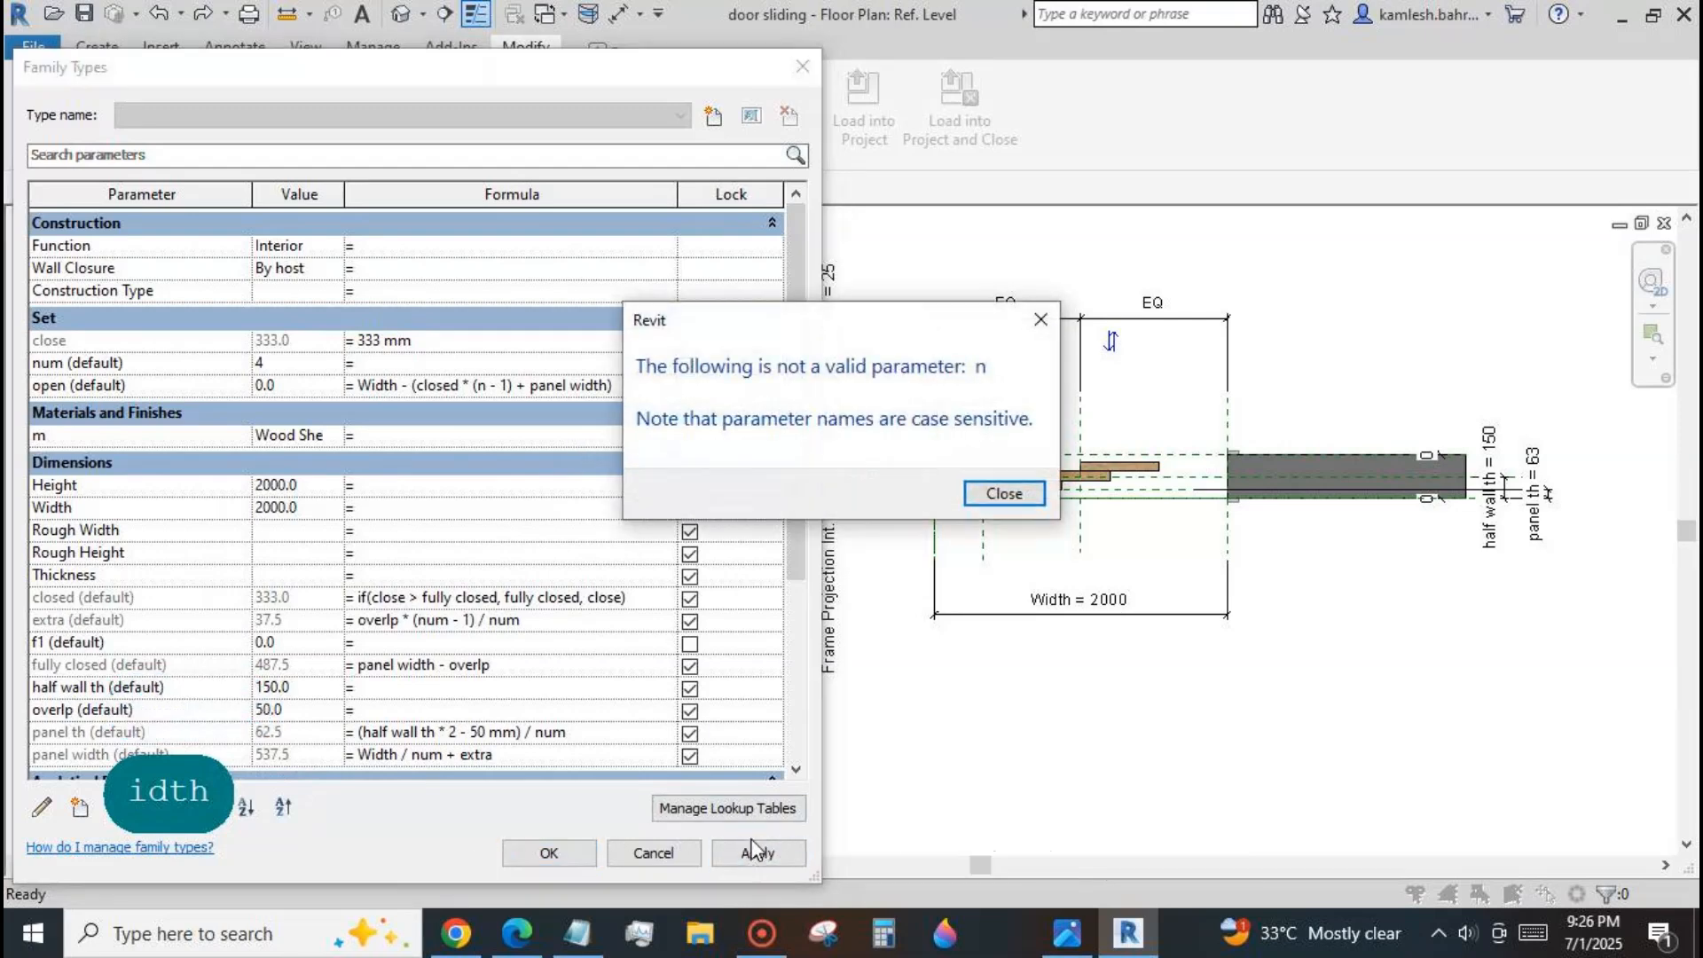
{"action": "left_click", "coordinate": [1003, 493]}
Correct n to num in the open formula, giving Width - (closed * (num - 1) + panel width), and apply it.
{"action": "left_click", "coordinate": [487, 386]}
{"action": "type", "text": "um"}
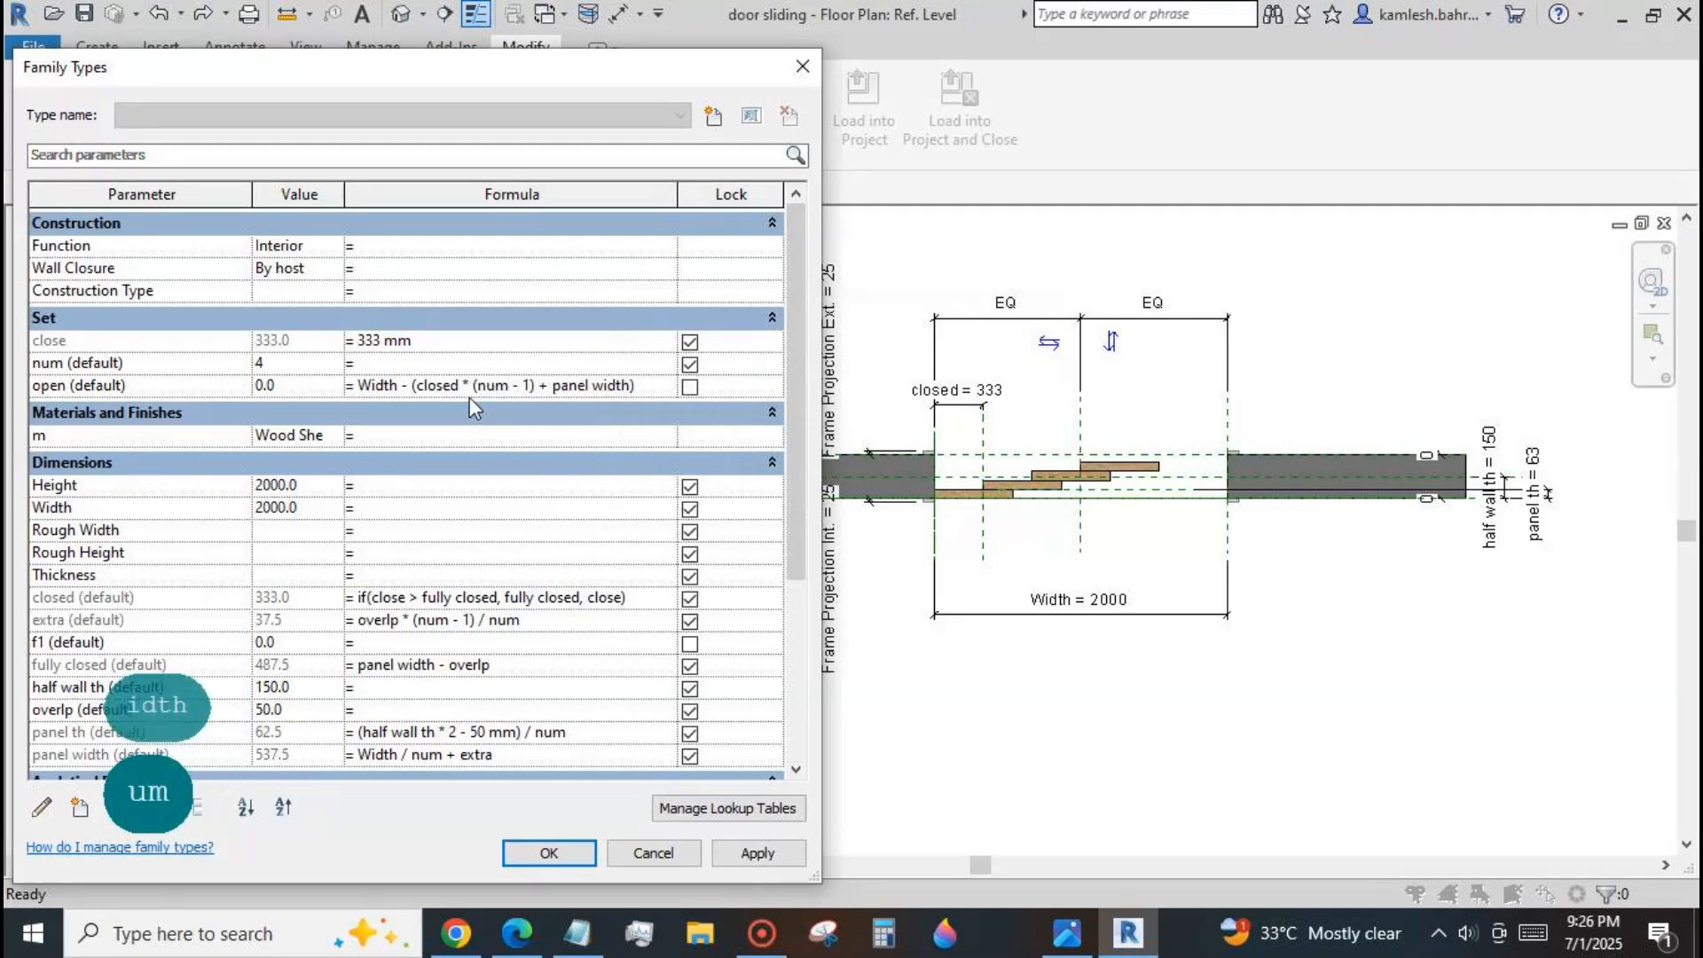
{"action": "left_click", "coordinate": [733, 849]}
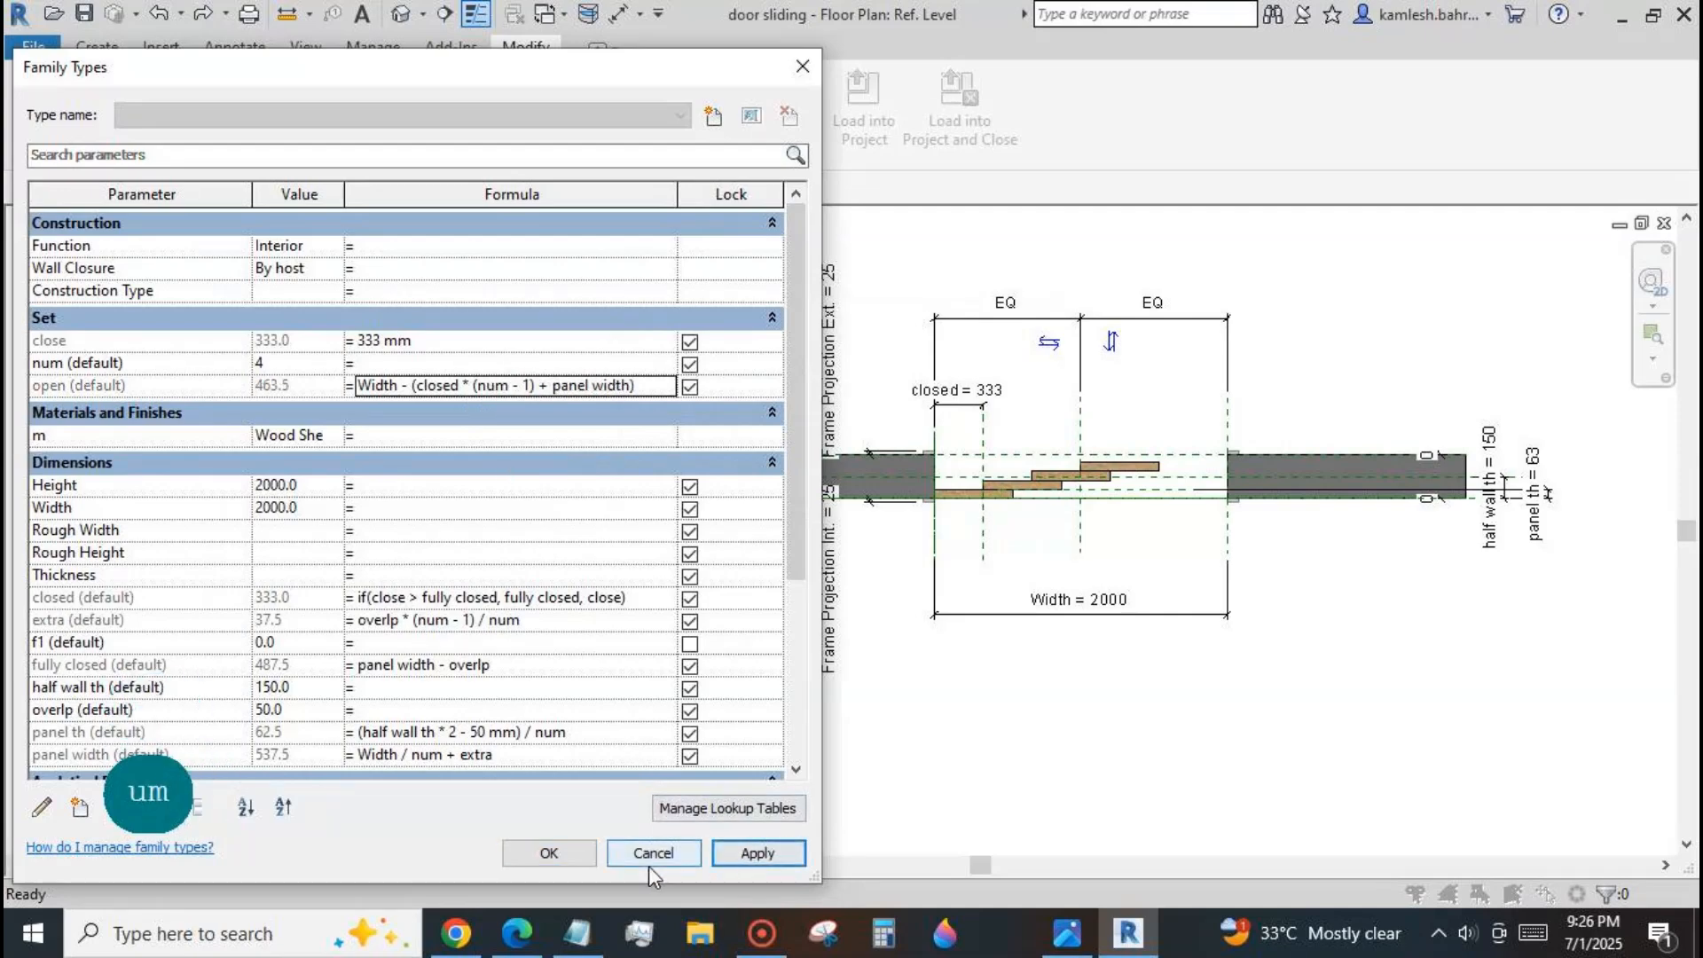
{"action": "left_click", "coordinate": [549, 853]}
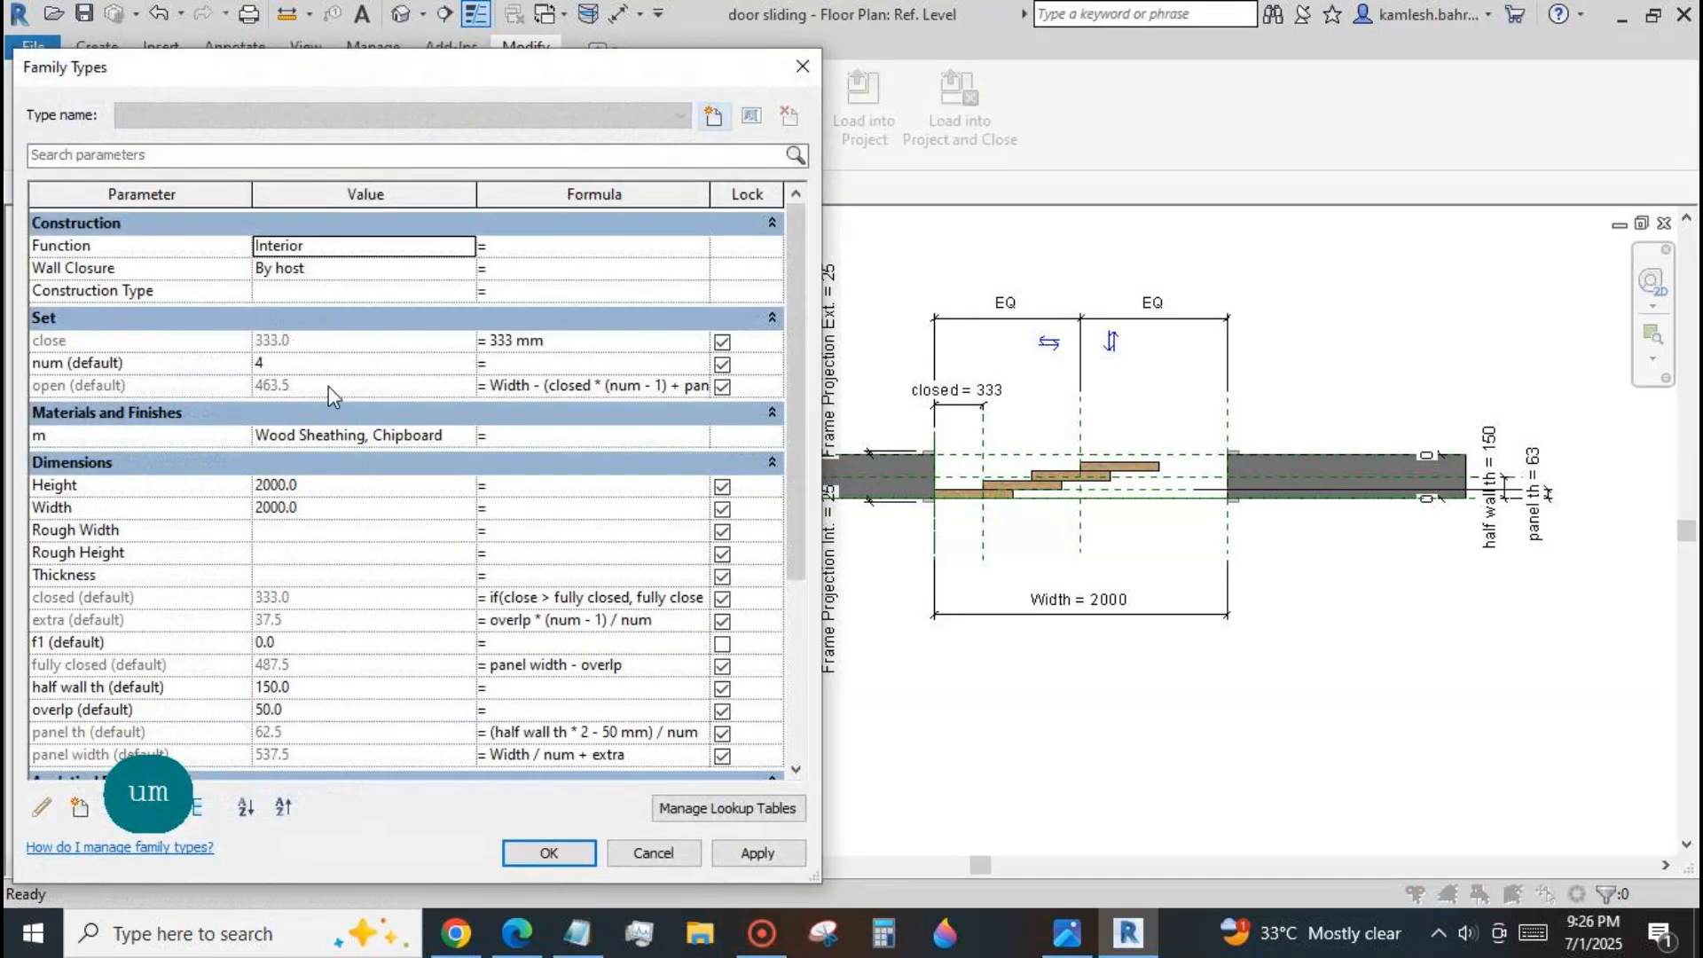
Test the open formula by setting close to 0 mm and then 333 mm, applying each value.
{"action": "left_click", "coordinate": [486, 342]}
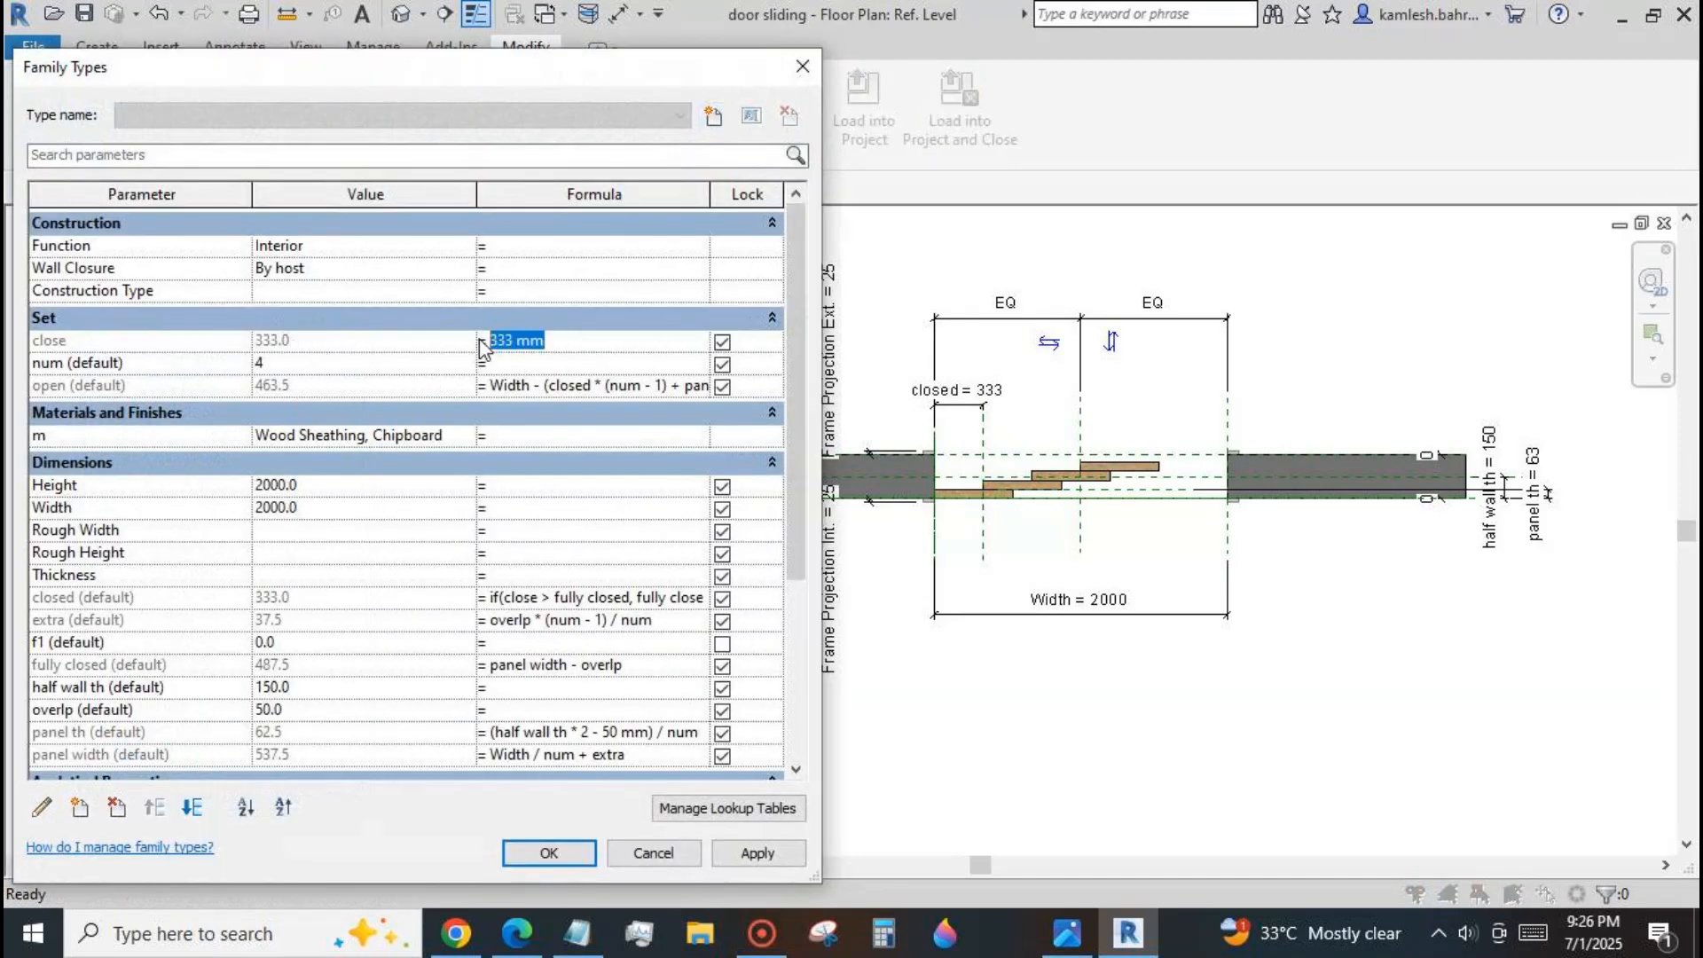
{"action": "type", "text": "0"}
{"action": "left_click", "coordinate": [756, 853]}
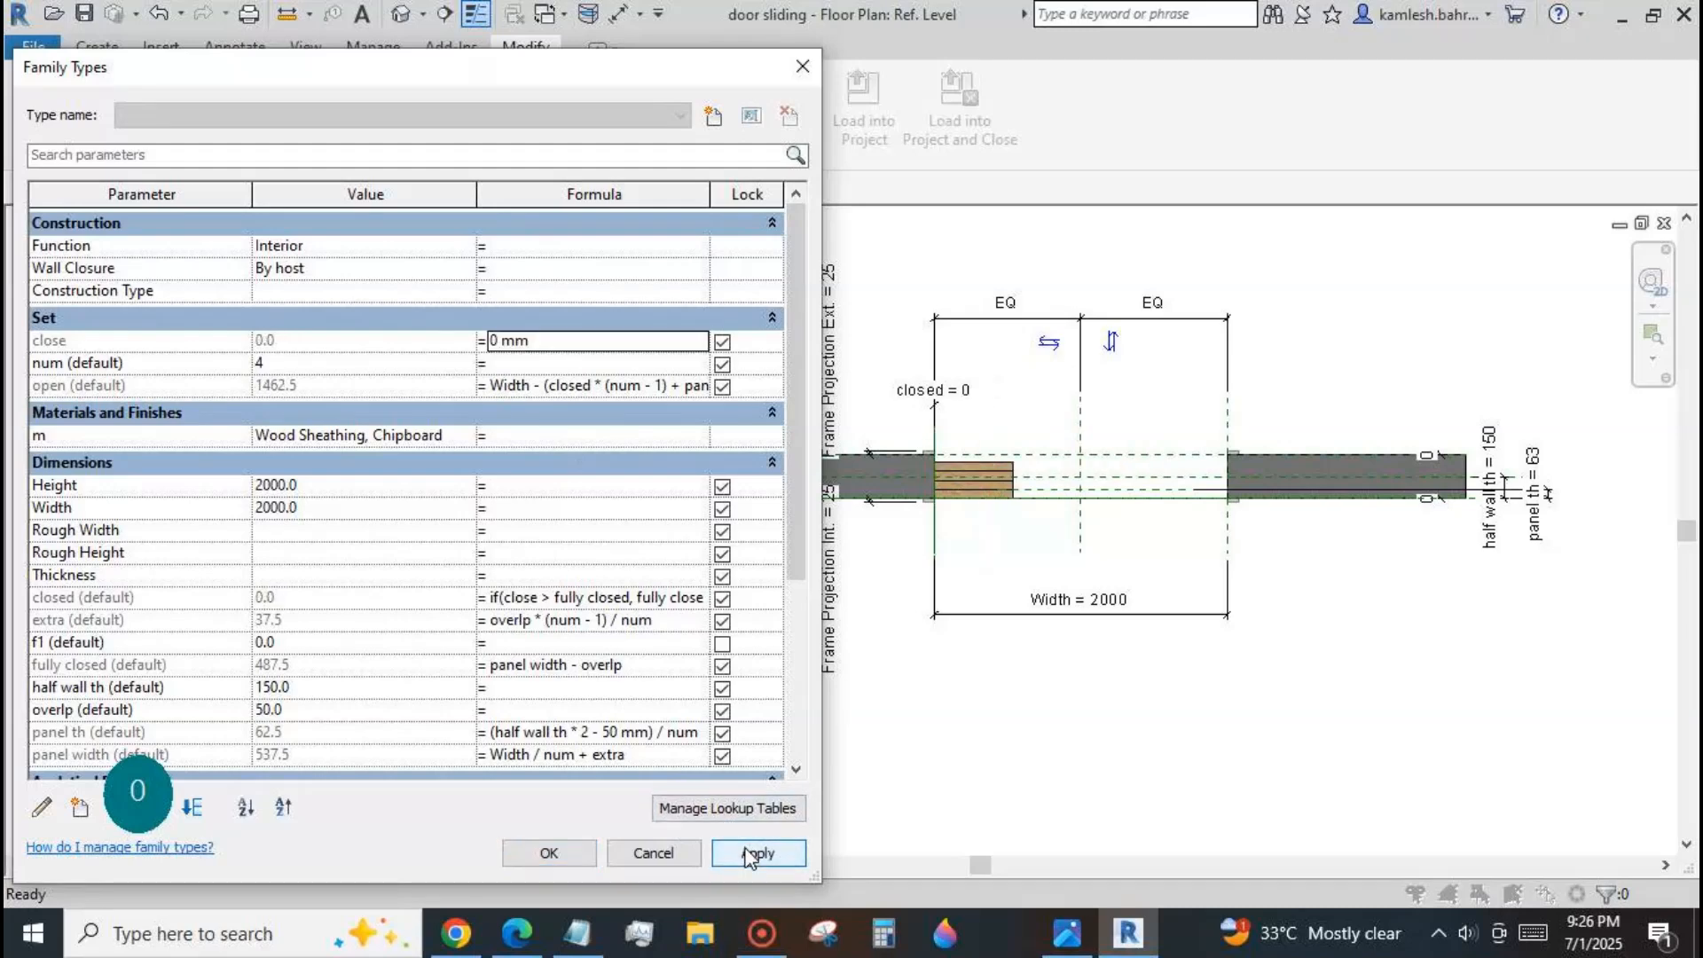
{"action": "left_click", "coordinate": [532, 340]}
{"action": "type", "text": "333"}
{"action": "left_click", "coordinate": [734, 857]}
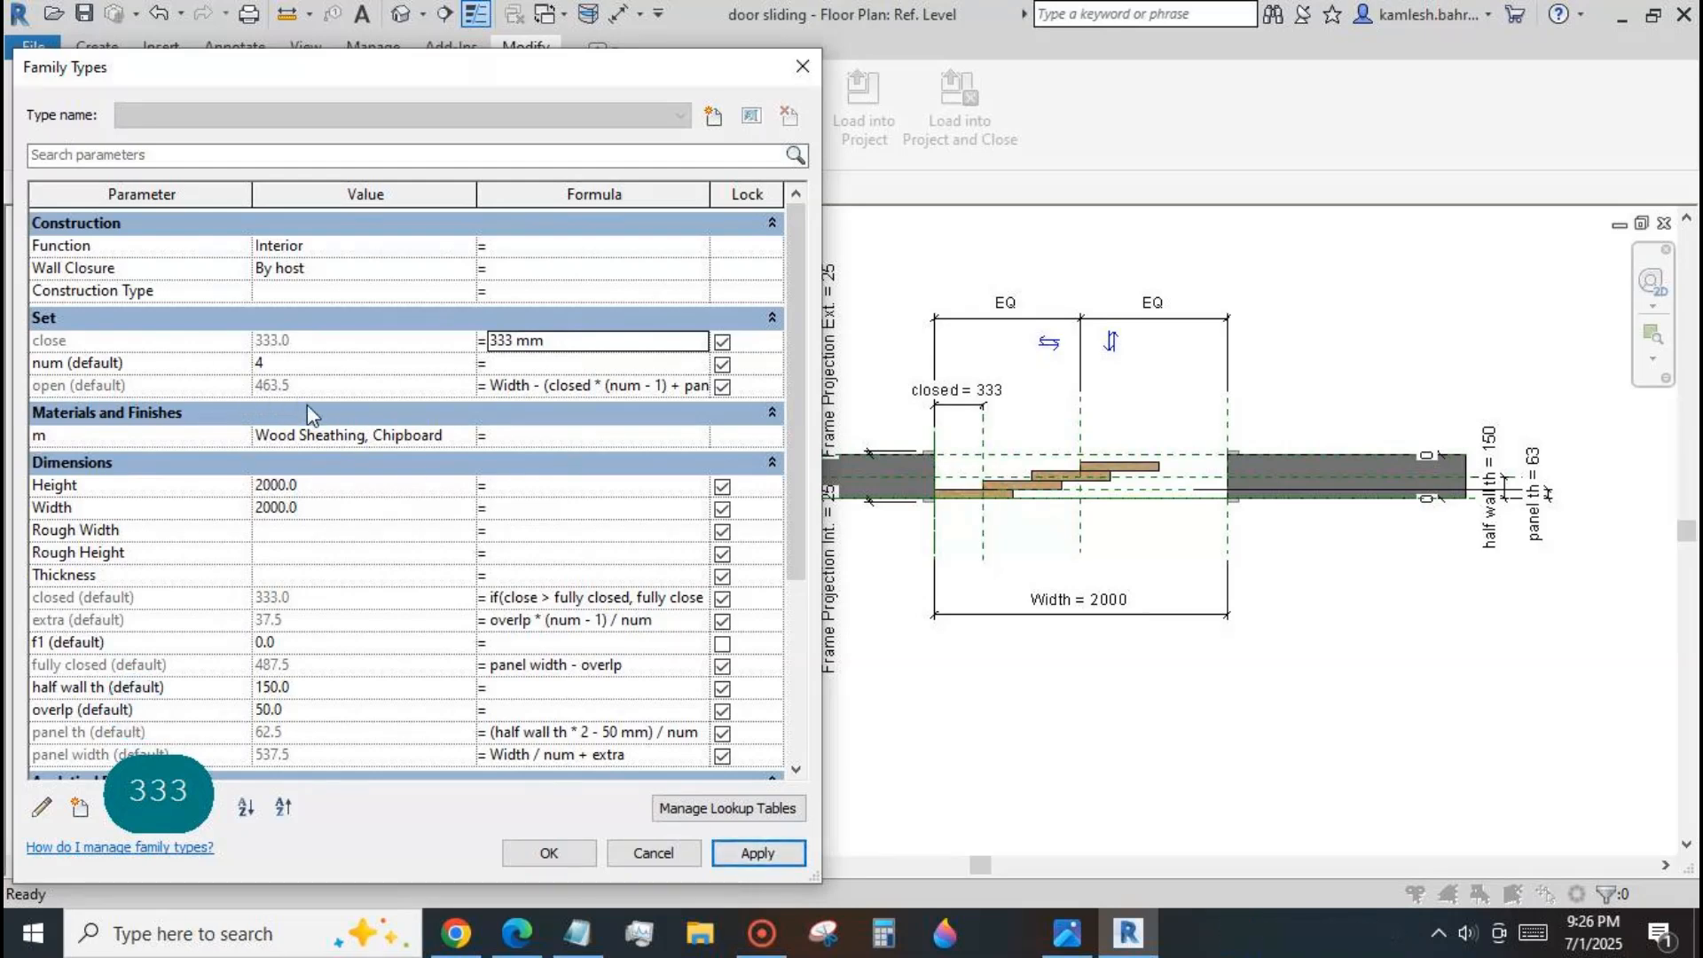
Set the close parameter to 666 mm, apply it and accept the family types.
{"action": "left_click", "coordinate": [532, 341]}
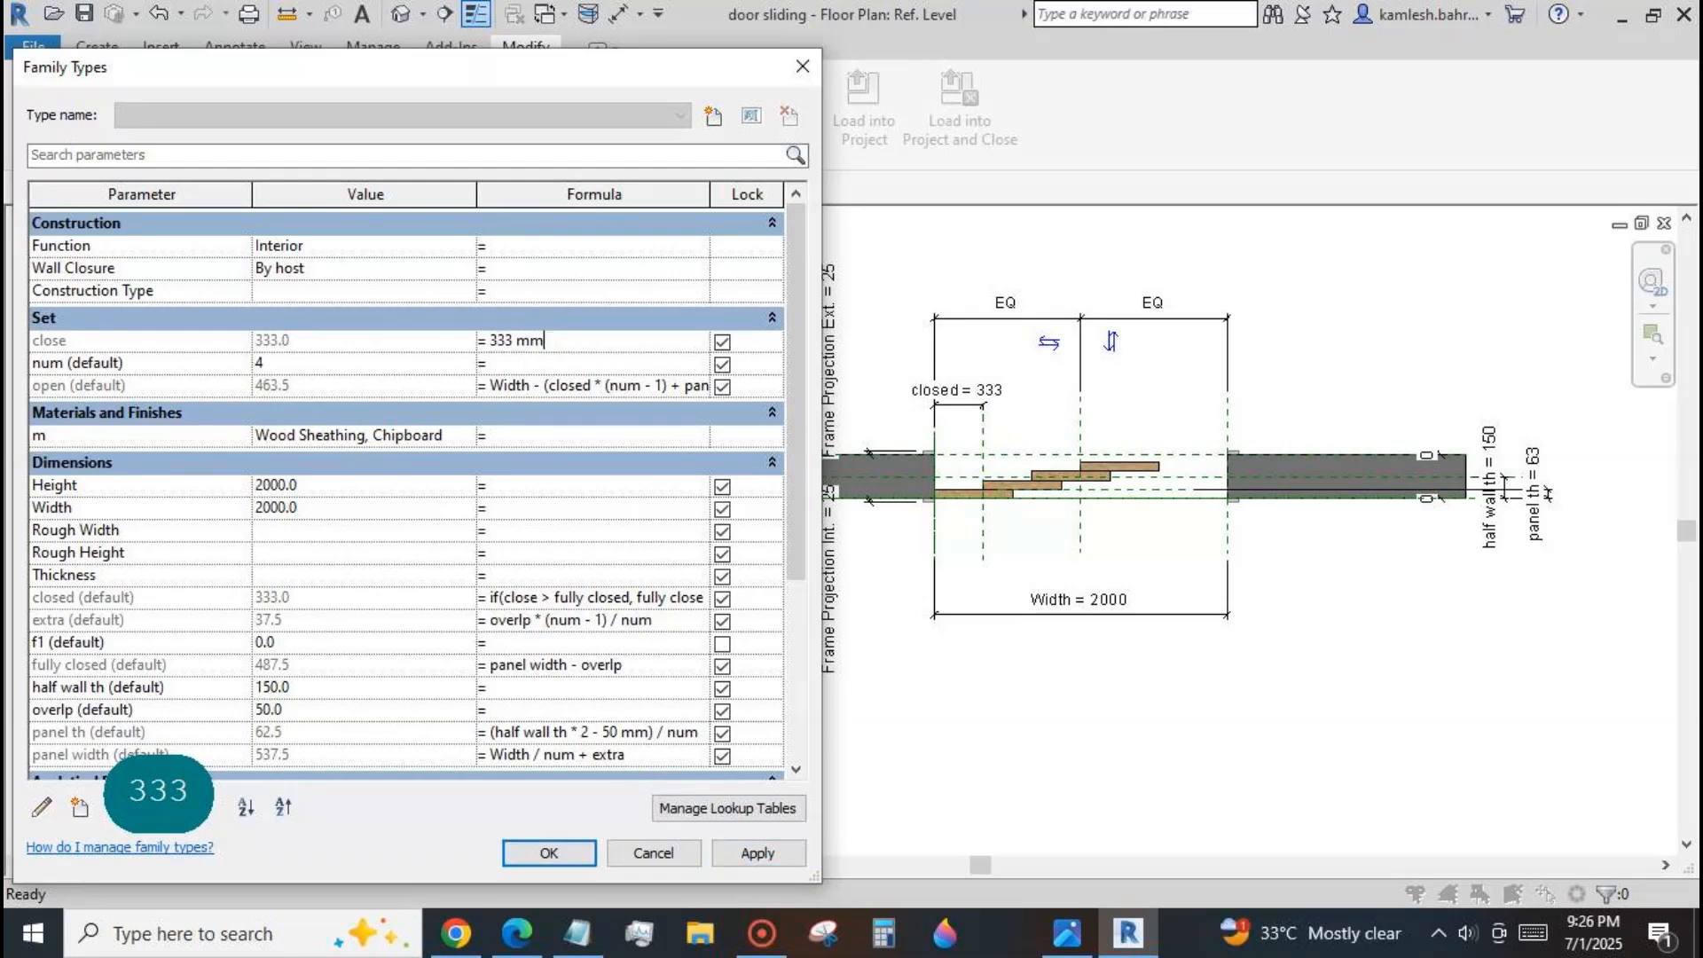
{"action": "left_click_drag", "start_coordinate": [546, 341], "coordinate": [492, 341]}
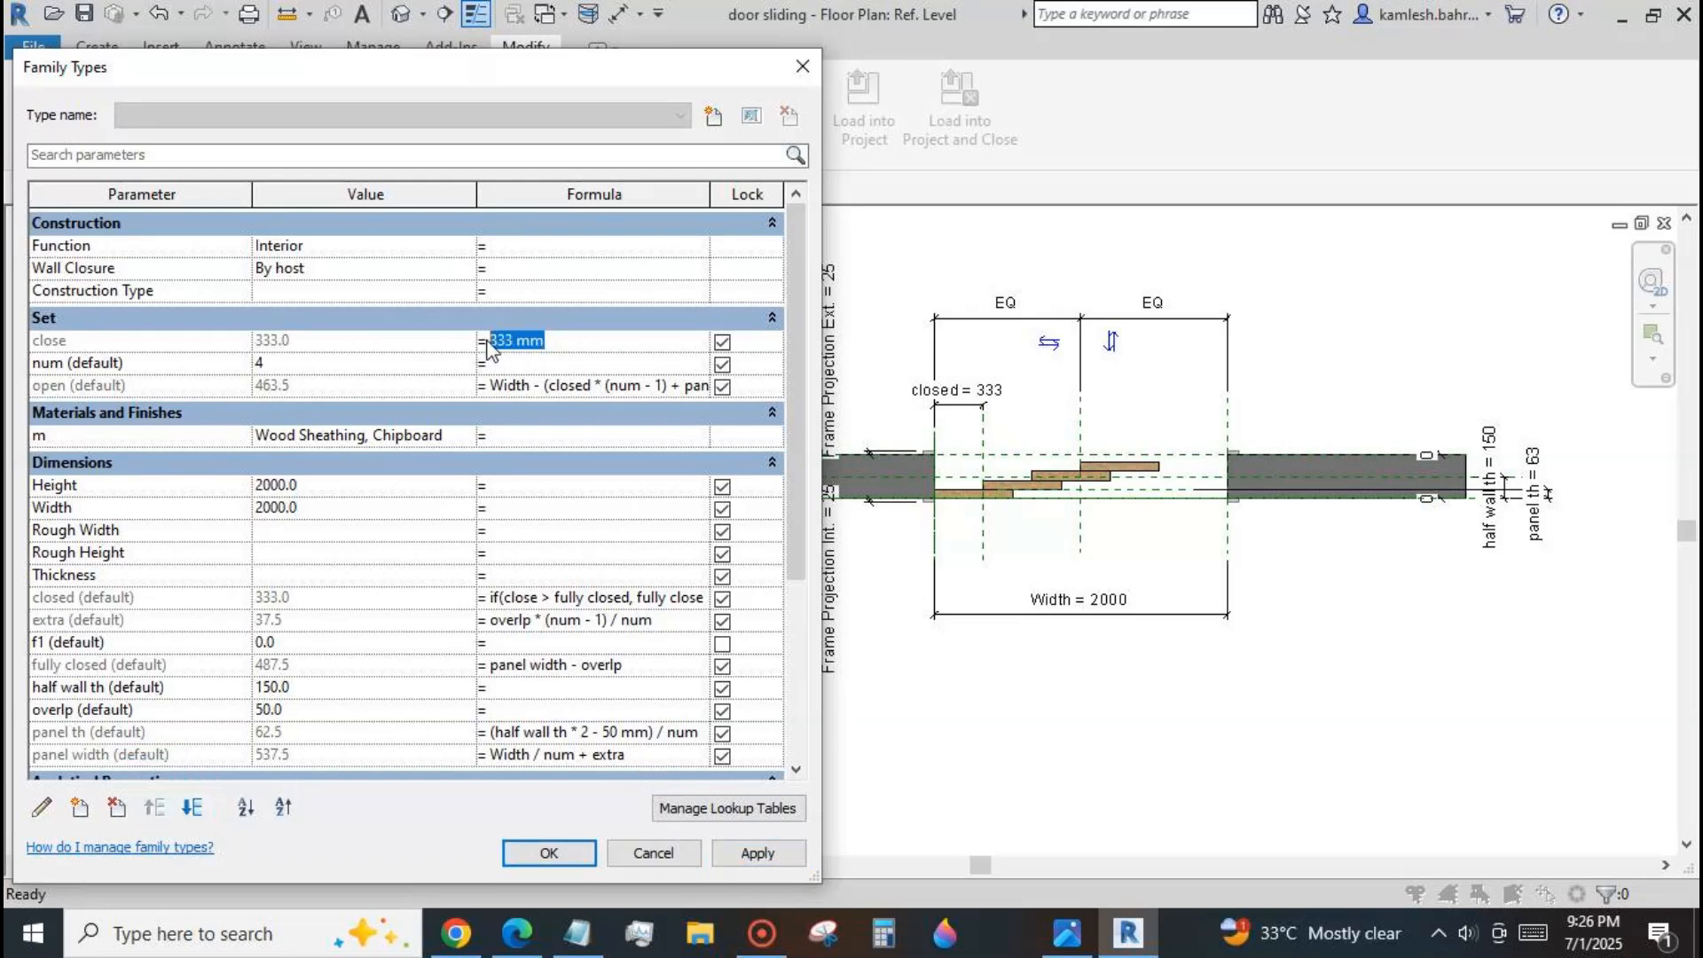
{"action": "type", "text": "666"}
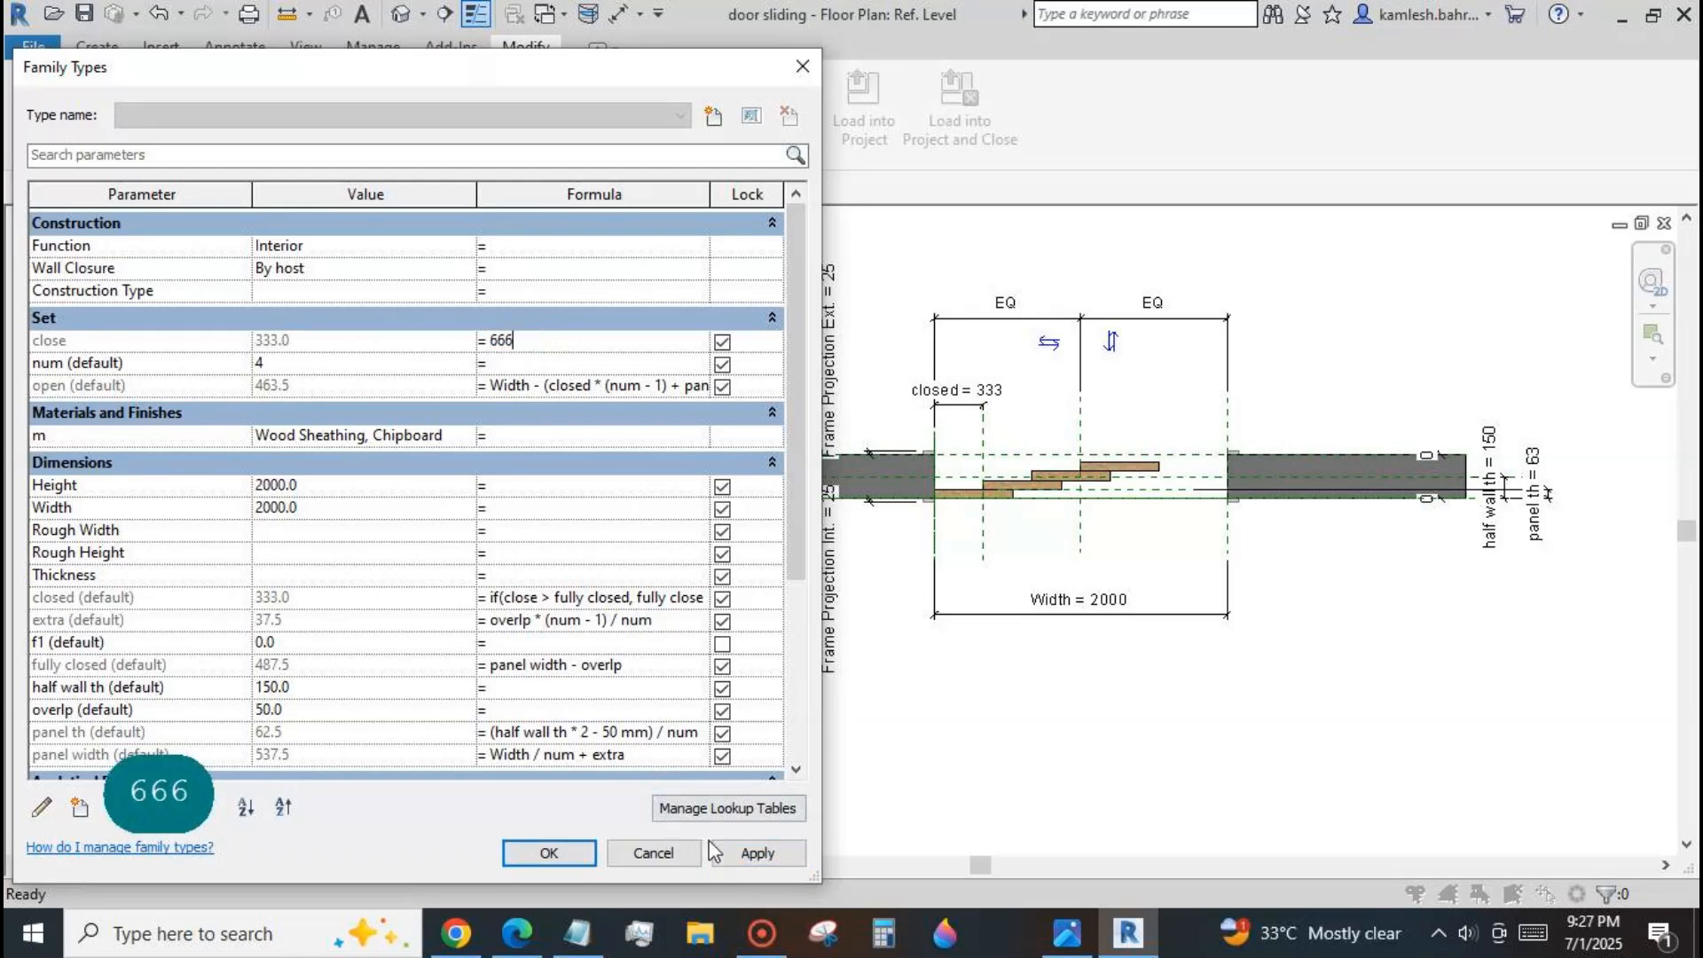
{"action": "left_click", "coordinate": [733, 848]}
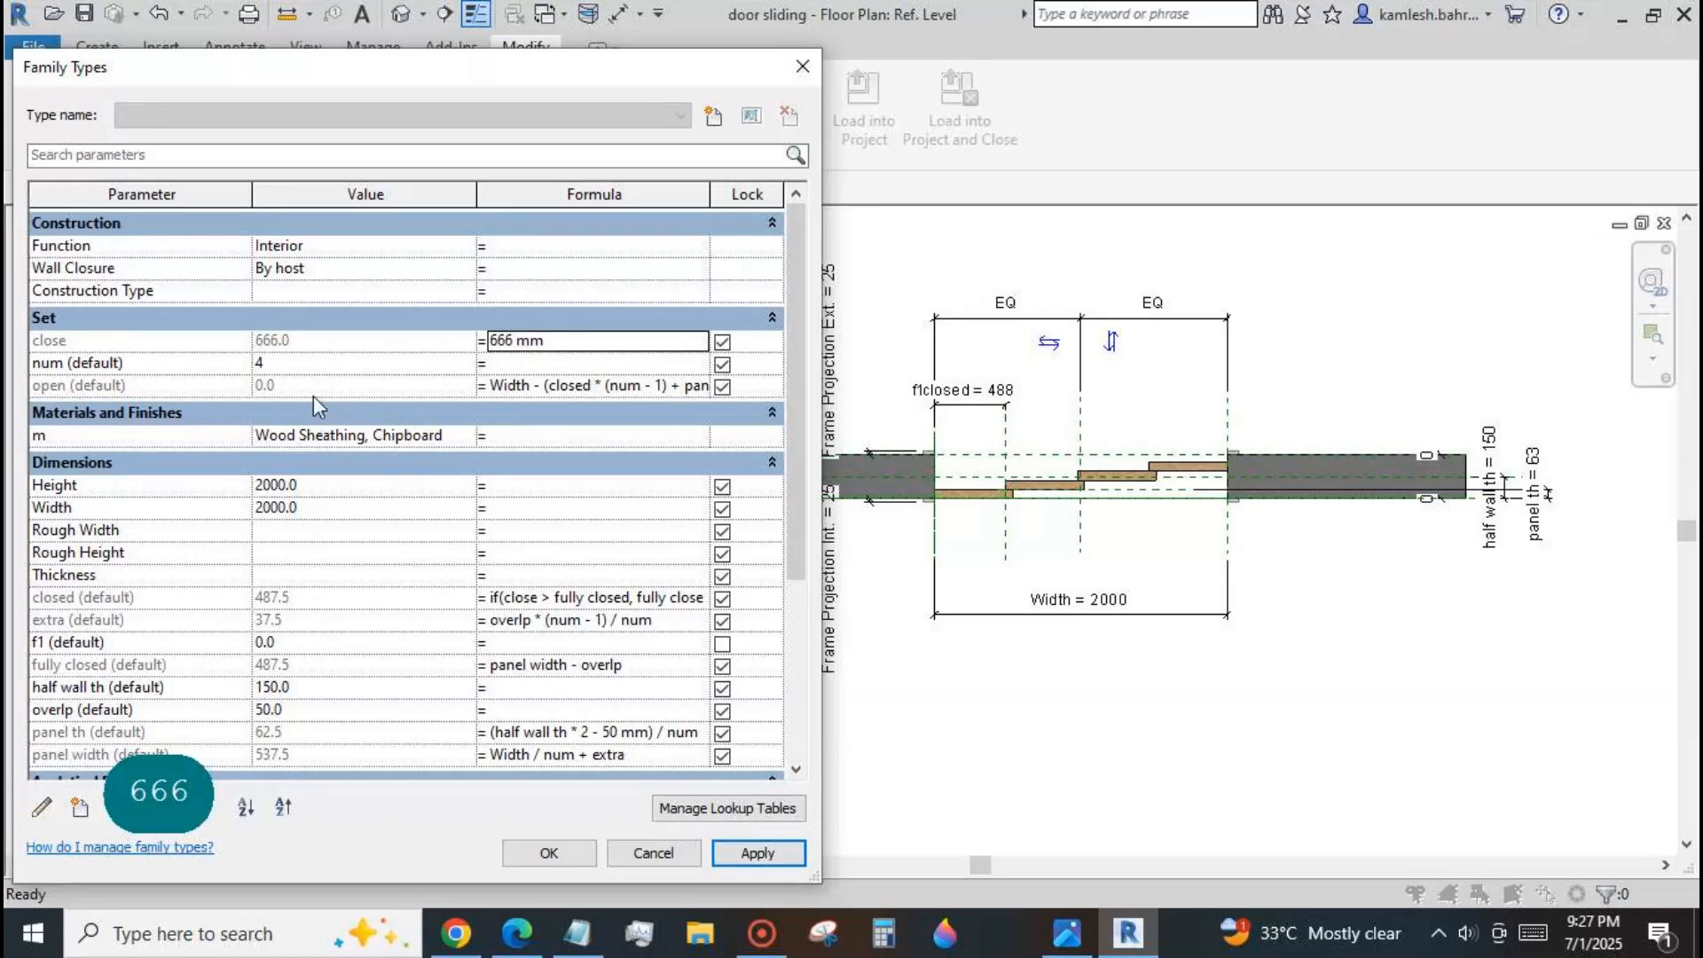
{"action": "left_click", "coordinate": [549, 852]}
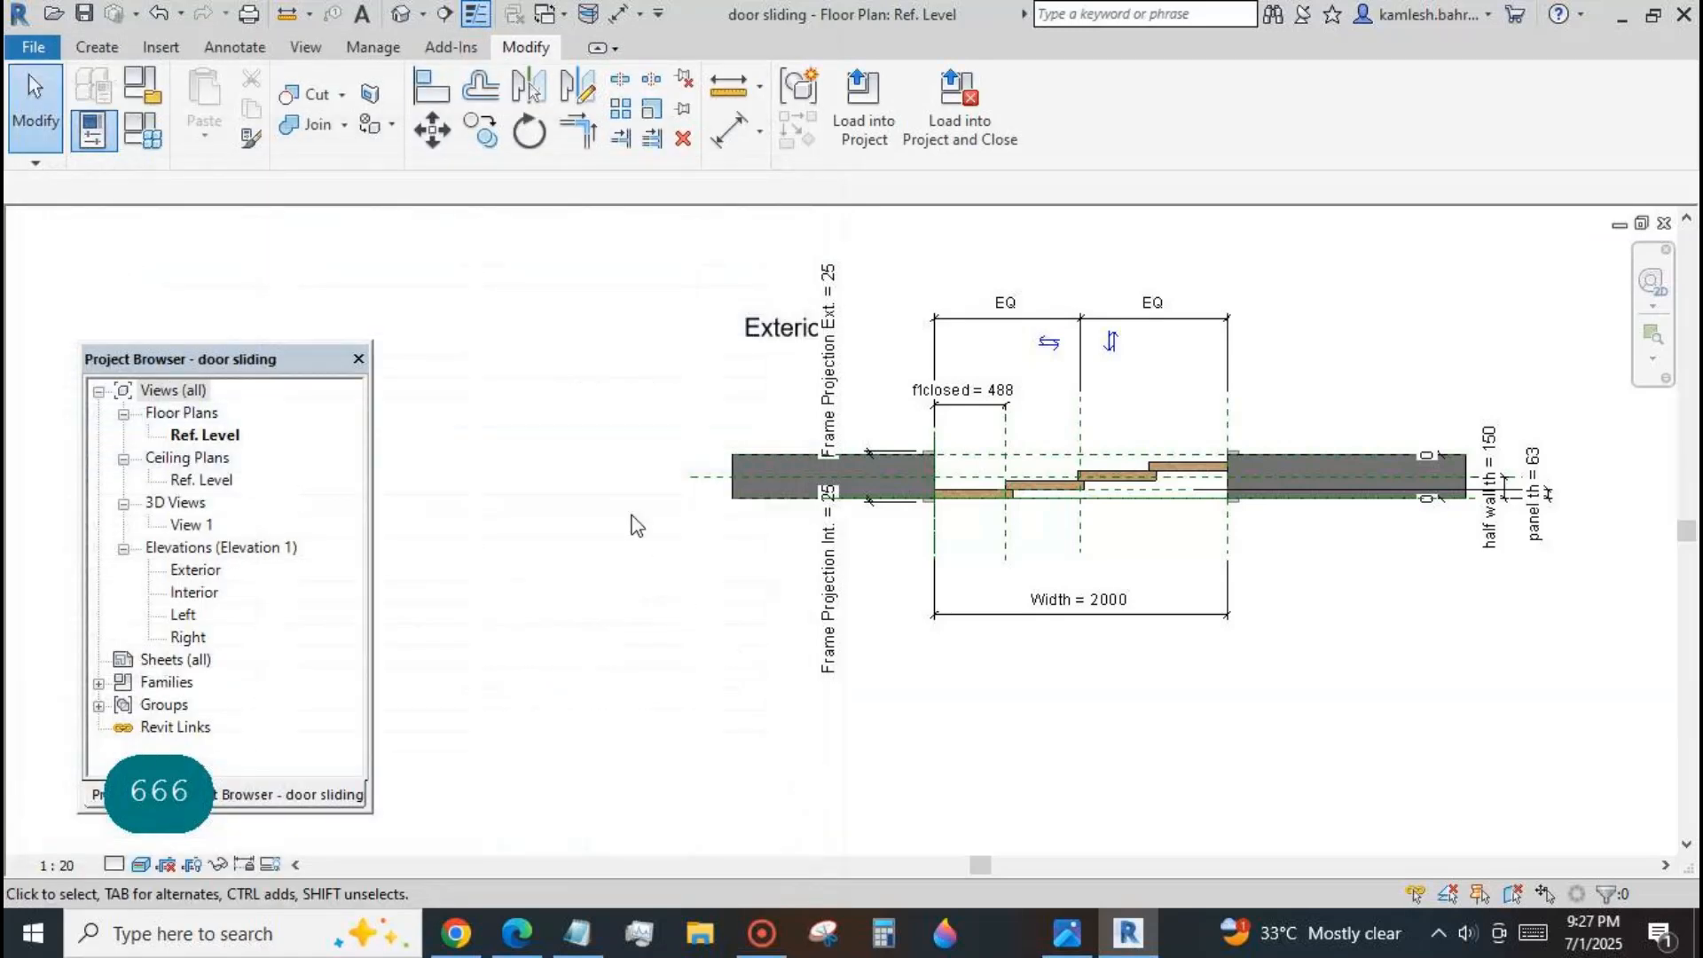